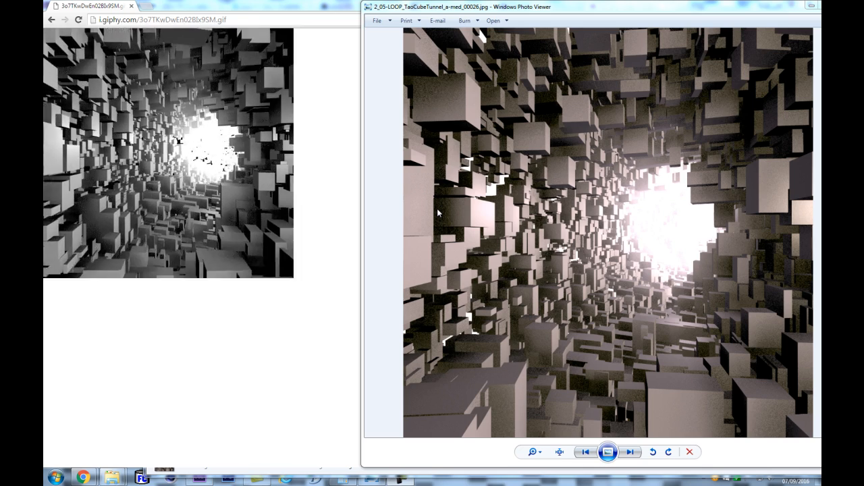
- Switch to After Effects and create a 1080 x 1080 composition named Cubes-tunnel at 30 fps
click(200, 477)
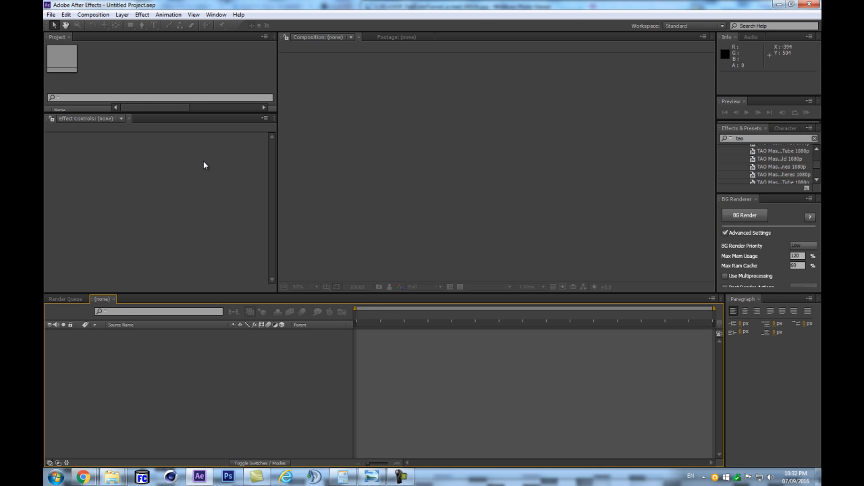
key(ctrl+n)
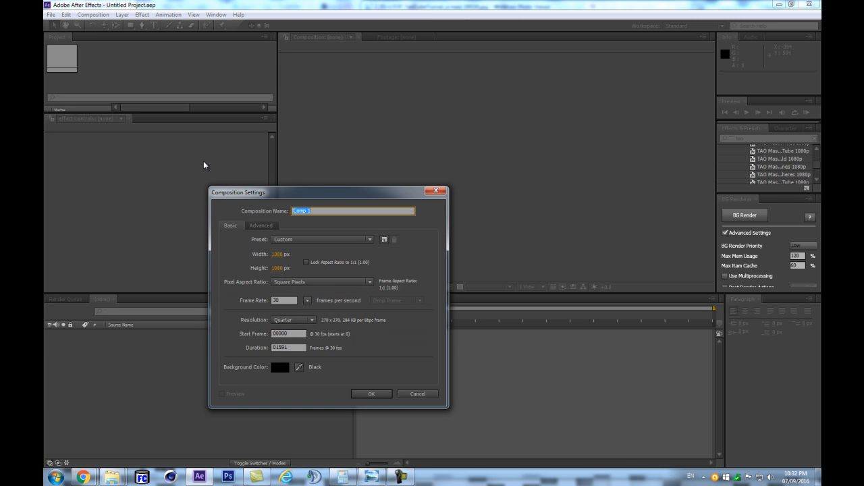
text(Cubes-tunnel)
key(Return)
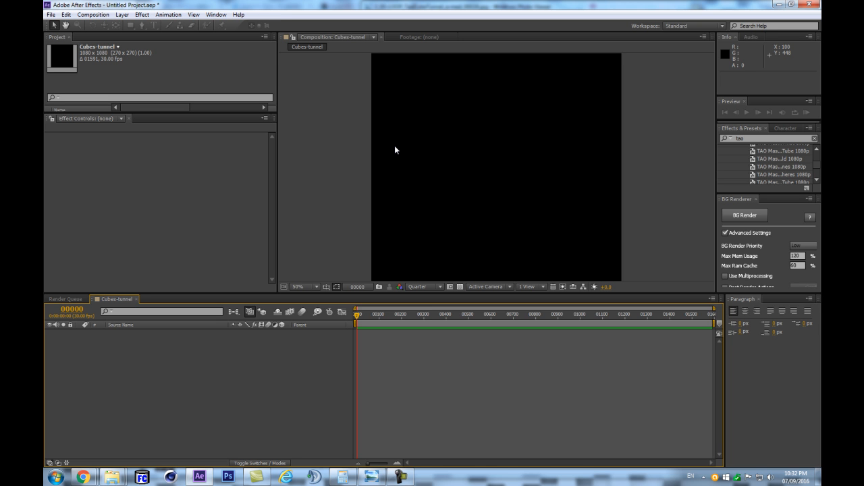
- Add a solid layer named TAO to the Cubes-tunnel composition
key(ctrl+y)
text(TAO)
key(Return)
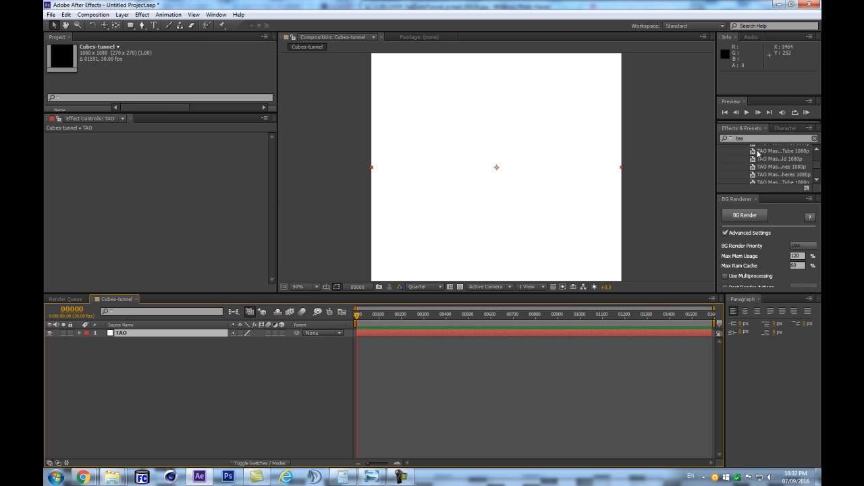
- Apply the Trapcode Tao effect to the TAO solid and enlarge the composition viewing area
scroll(758, 154, down, 3)
drag(779, 193, 158, 332)
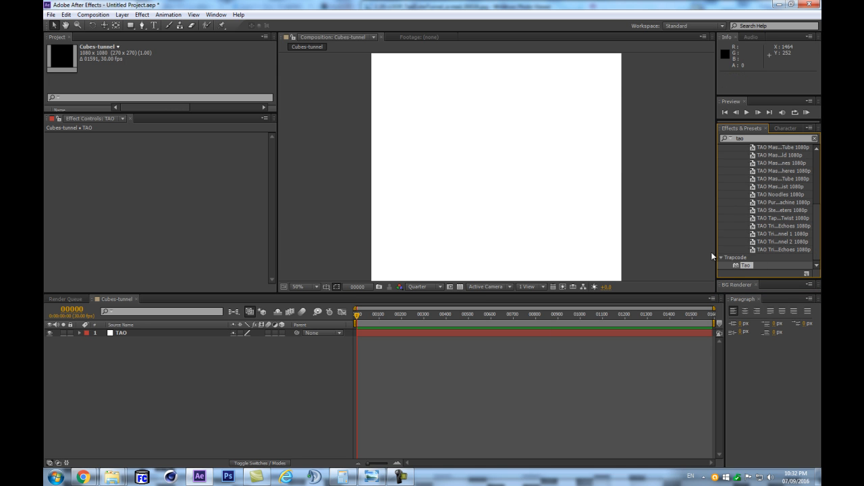
drag(741, 263, 125, 333)
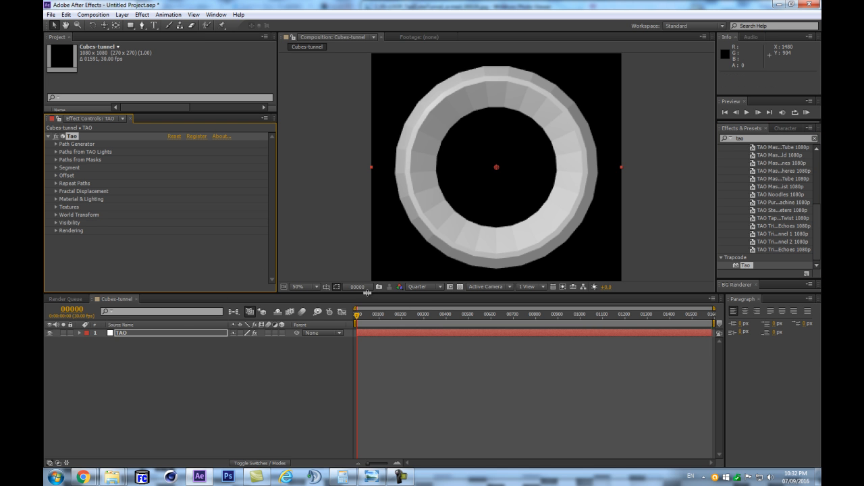
drag(367, 292, 372, 355)
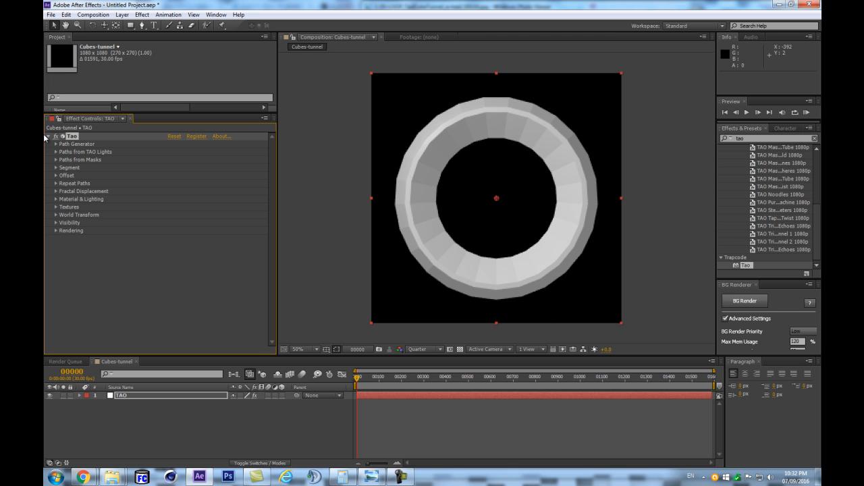
- Configure the Tao segments in Repeat N-gon mode with 8 segments and 4 sides
click(56, 168)
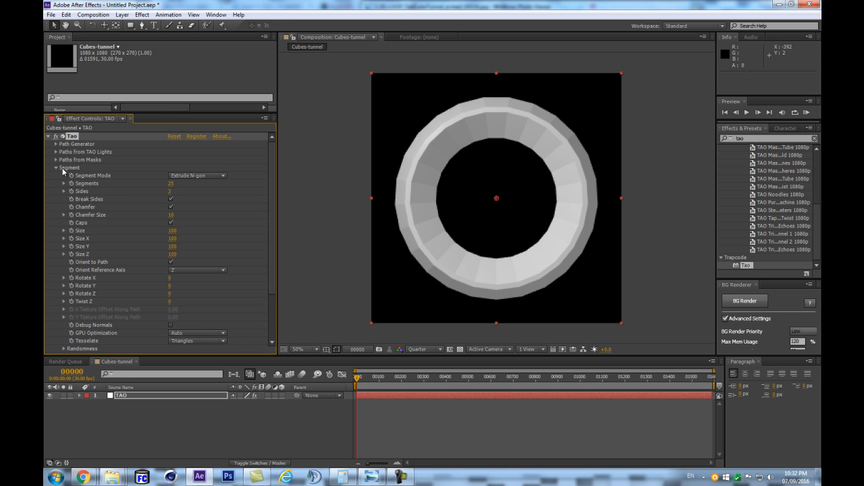
click(55, 167)
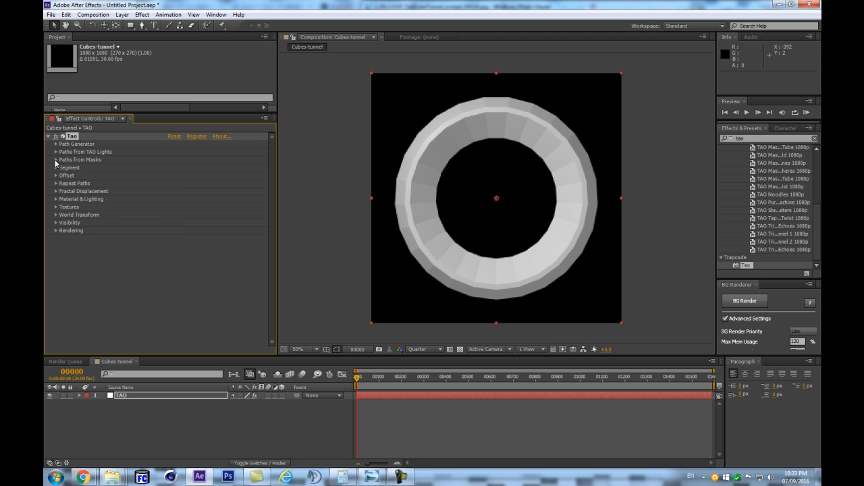
click(56, 168)
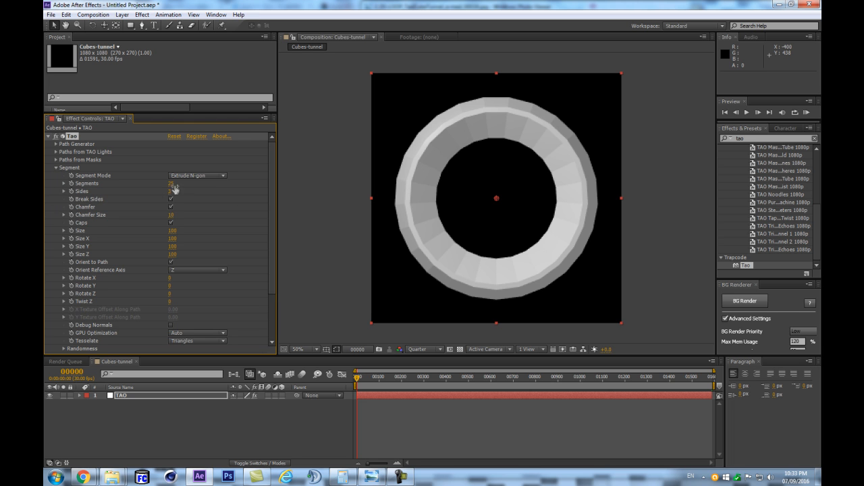
click(187, 177)
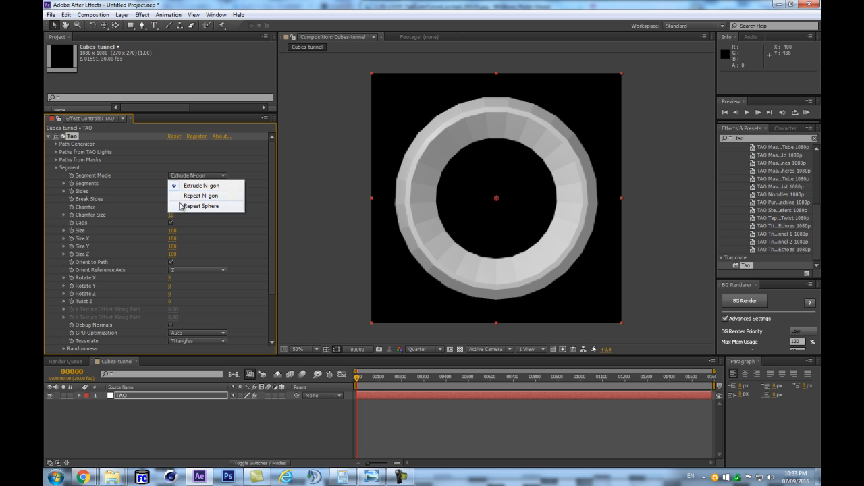
click(188, 188)
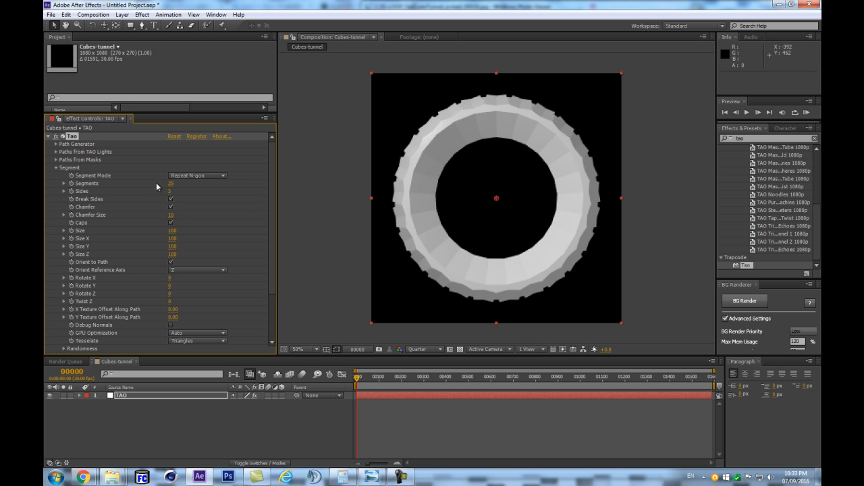
drag(171, 185, 163, 183)
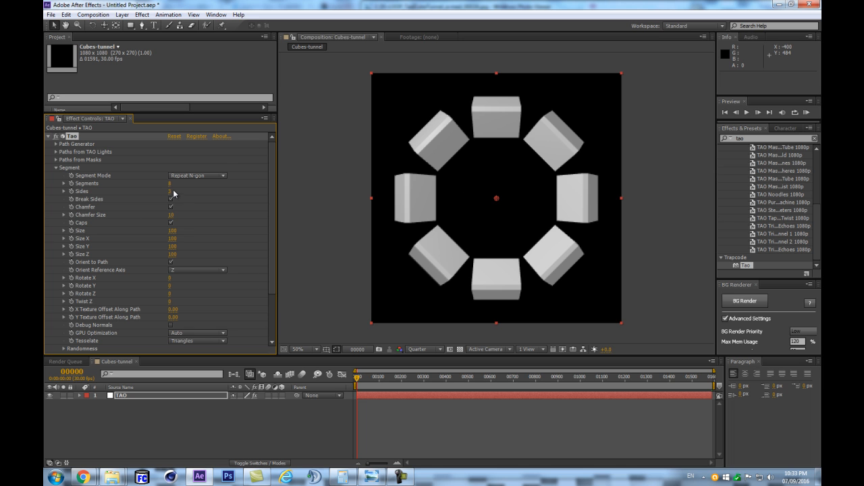
click(171, 192)
text(4)
key(Return)
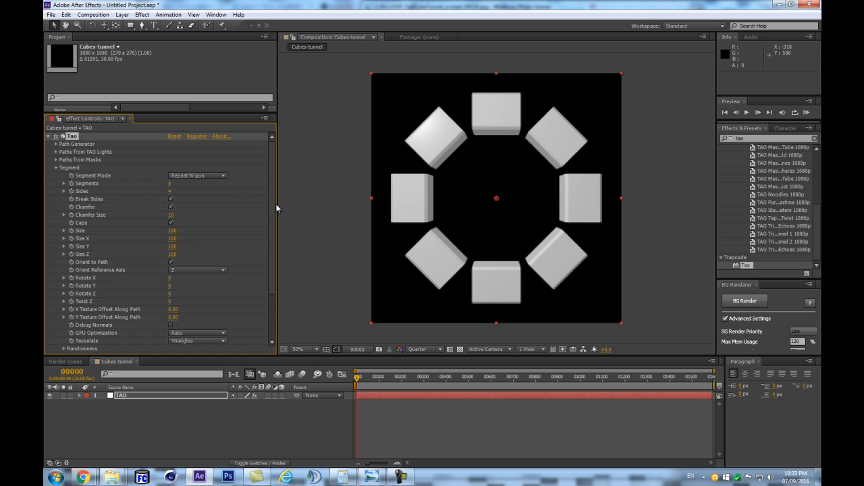
- Turn off Chamfer and Orient to Path for the Tao segments, and set the preview resolution to Full
click(171, 207)
scroll(415, 175, up, 3)
scroll(415, 175, down, 1)
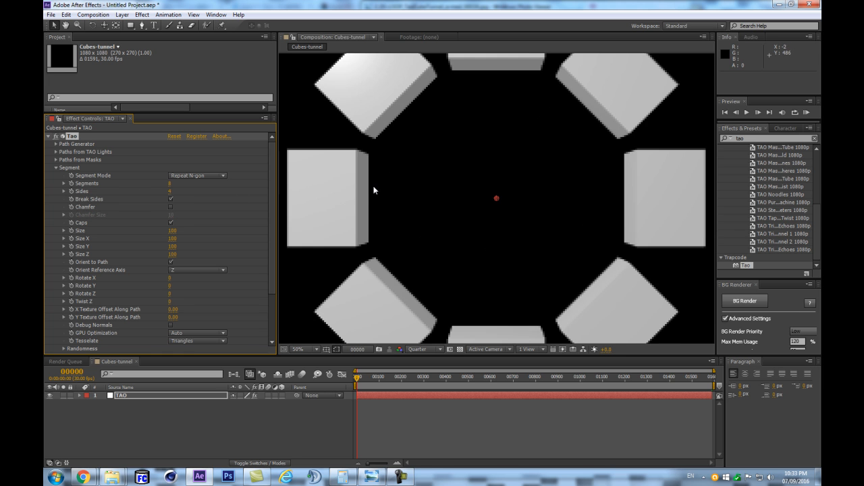
scroll(360, 187, down, 3)
scroll(401, 200, up, 2)
click(424, 349)
click(421, 358)
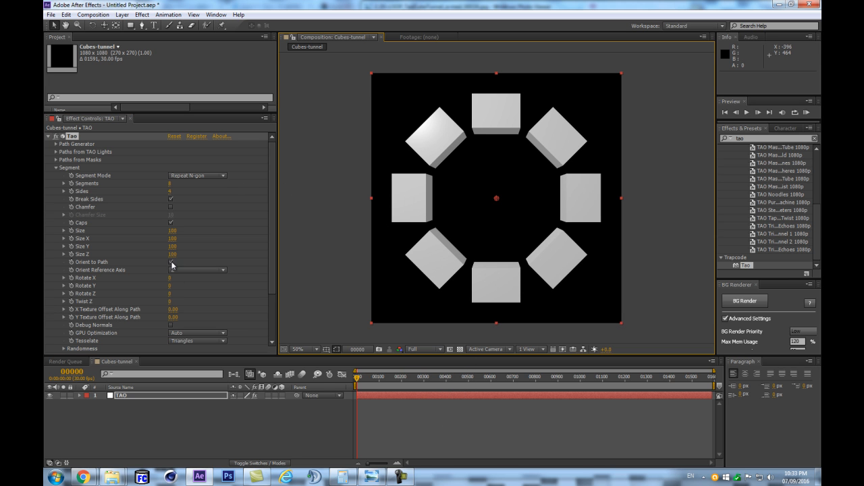
click(171, 263)
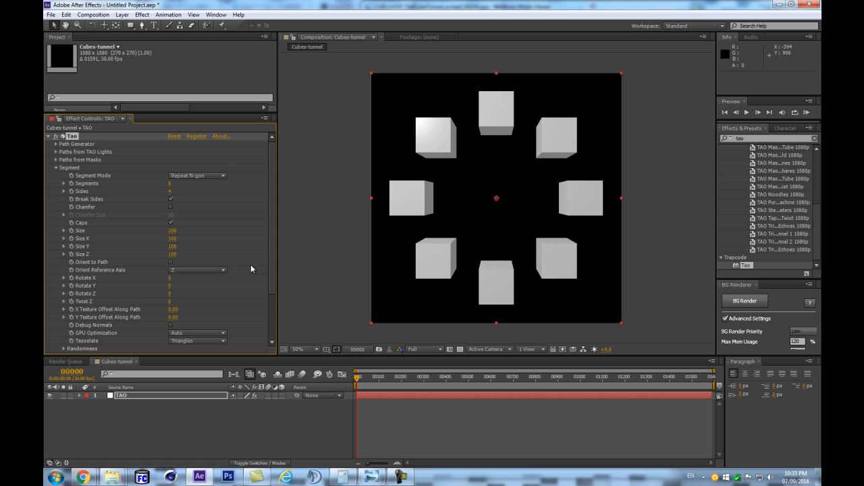
- Add a two-node camera with the 50mm preset to the composition
key(ctrl+alt+shift+c)
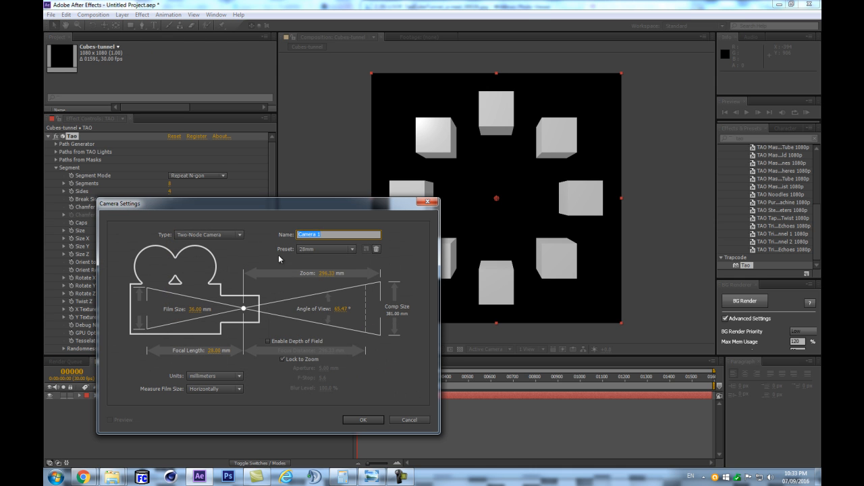
click(326, 249)
click(316, 325)
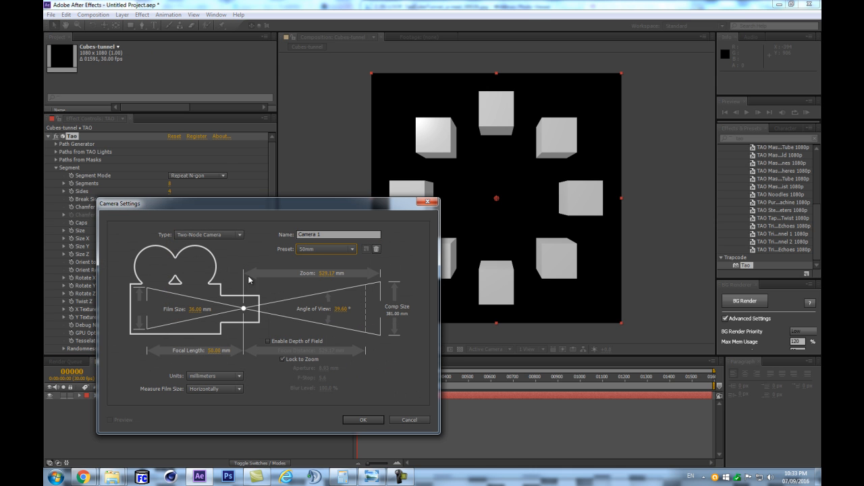
click(362, 419)
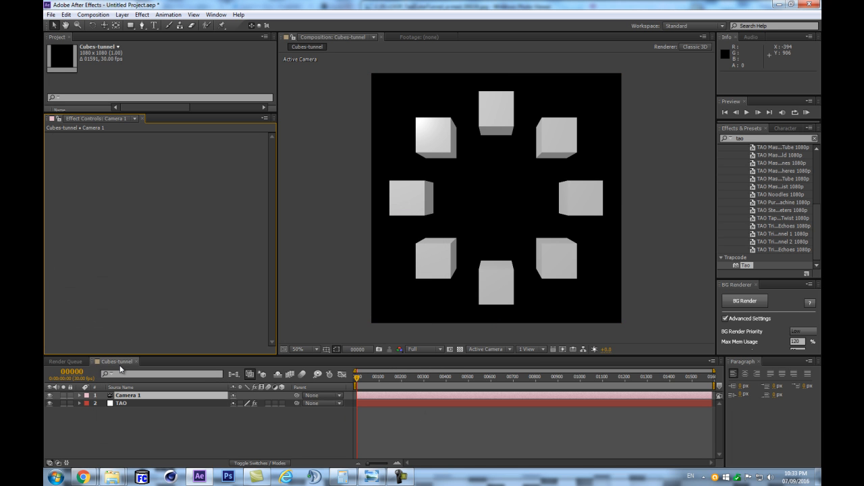
- Create a 3D null object and parent Camera 1 to it
key(ctrl+alt+shift+y)
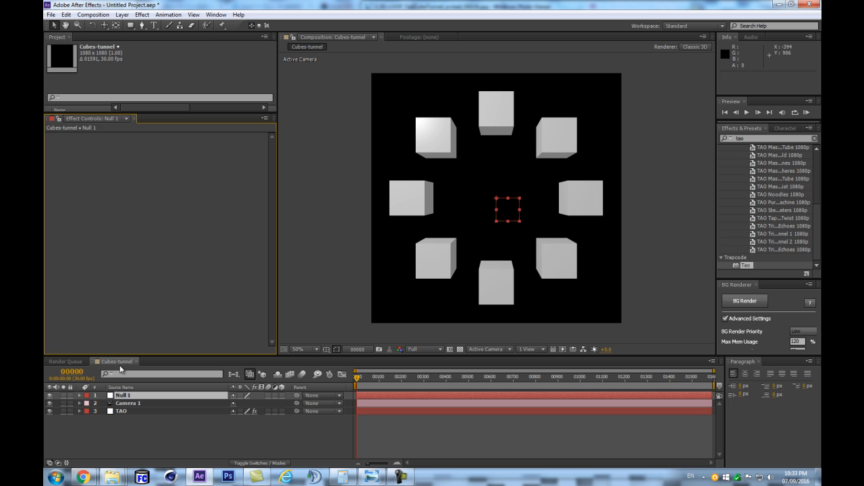
click(281, 396)
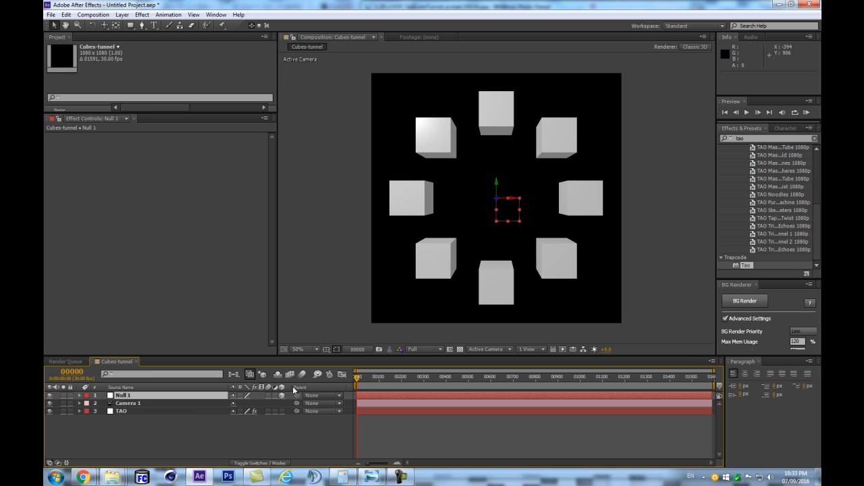
drag(295, 403, 102, 397)
- Give the null layer a Pink label and rename it dolly
click(87, 395)
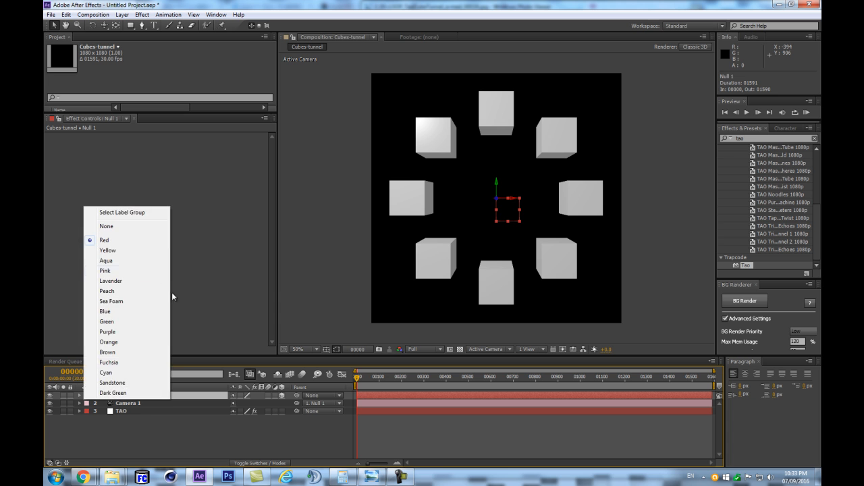
click(129, 274)
key(Return)
text(dolly)
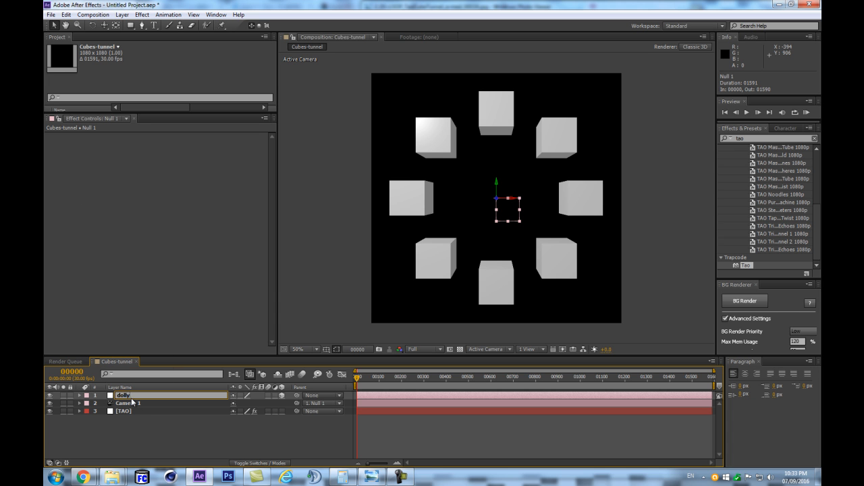
key(Return)
- Rotate the dolly null to 54° around Y to see the cubes from an angle
key(r)
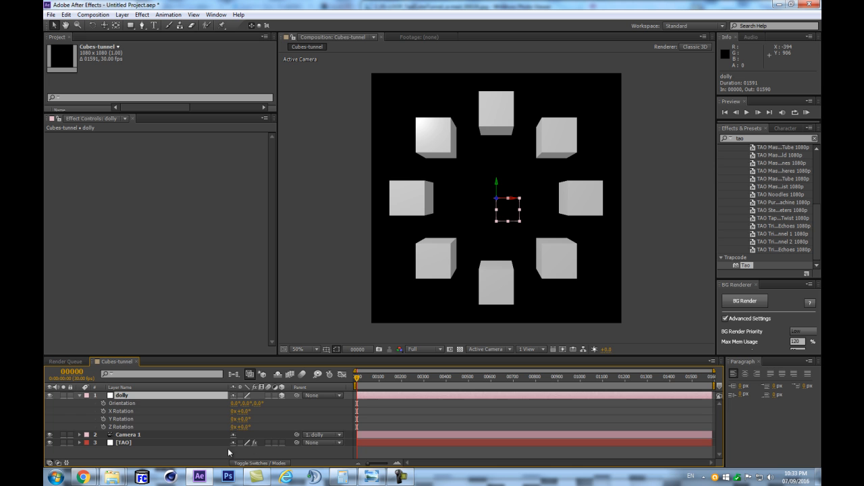
drag(241, 418, 269, 419)
- Reduce the Size Z of the TAO layer's segments to 71 and briefly play the preview
click(139, 444)
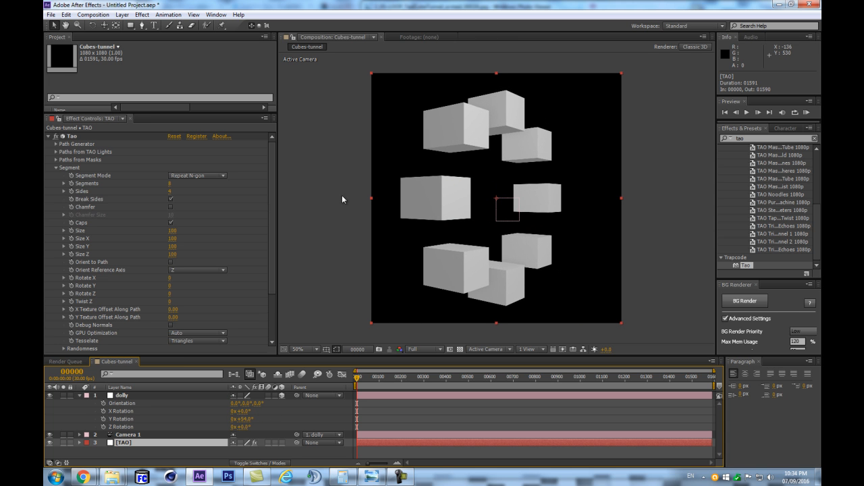
drag(172, 254, 158, 254)
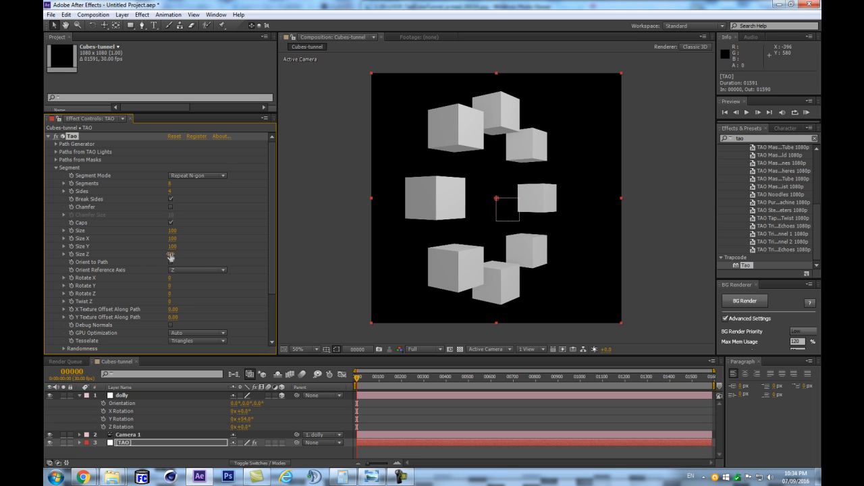
drag(168, 254, 166, 255)
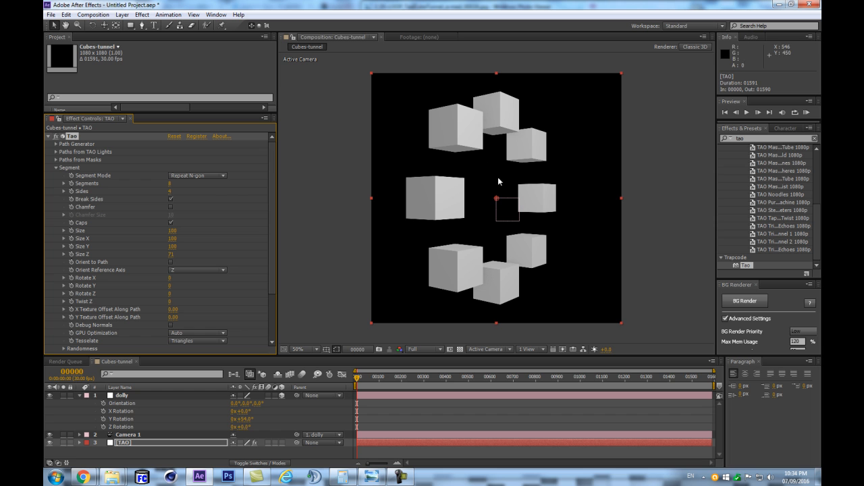
key(space)
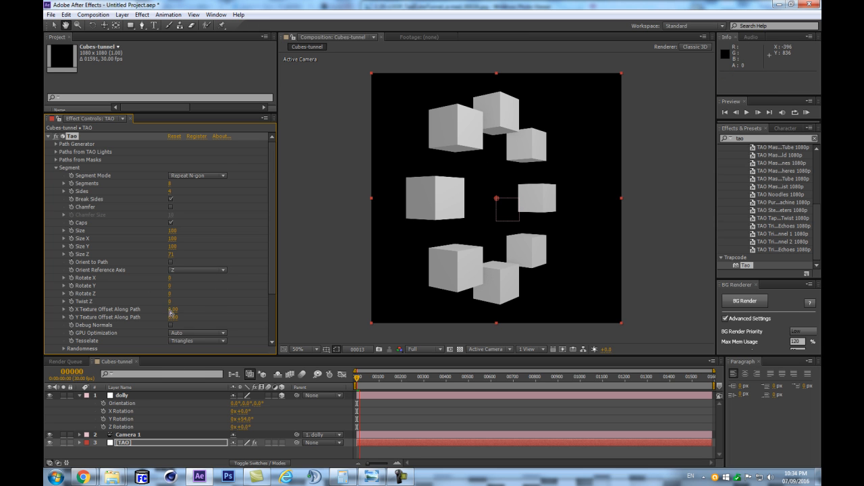
key(space)
- Reset the dolly null's Y Rotation to 0°
click(247, 420)
text(0)
key(Return)
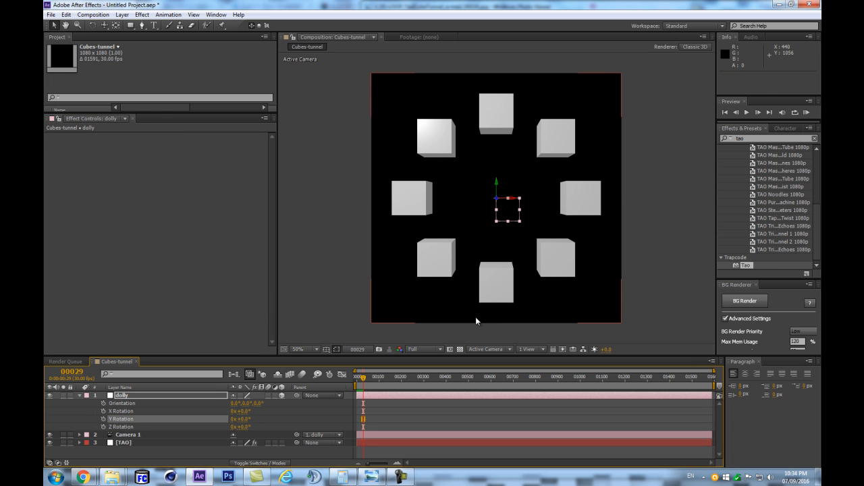
- Increase the TAO layer's segment count to 36 and set the segments' Random Scale to 33
click(124, 443)
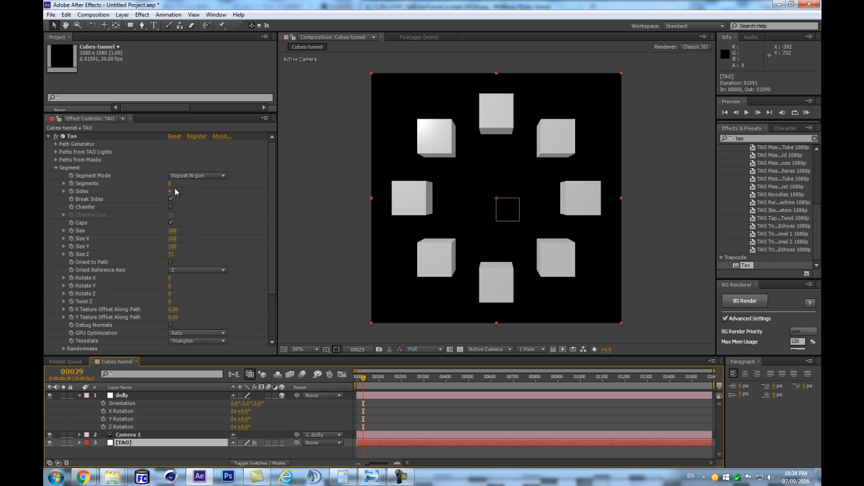
drag(169, 184, 178, 177)
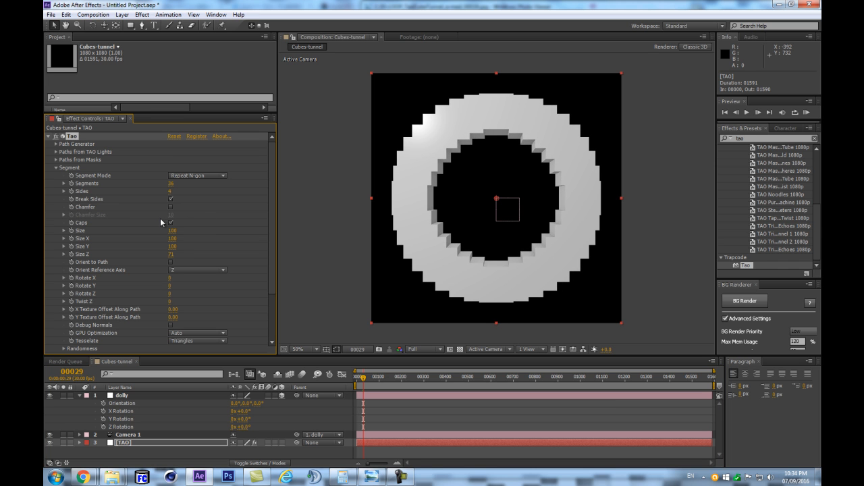
scroll(174, 276, down, 3)
click(64, 308)
scroll(128, 305, down, 4)
scroll(62, 264, down, 1)
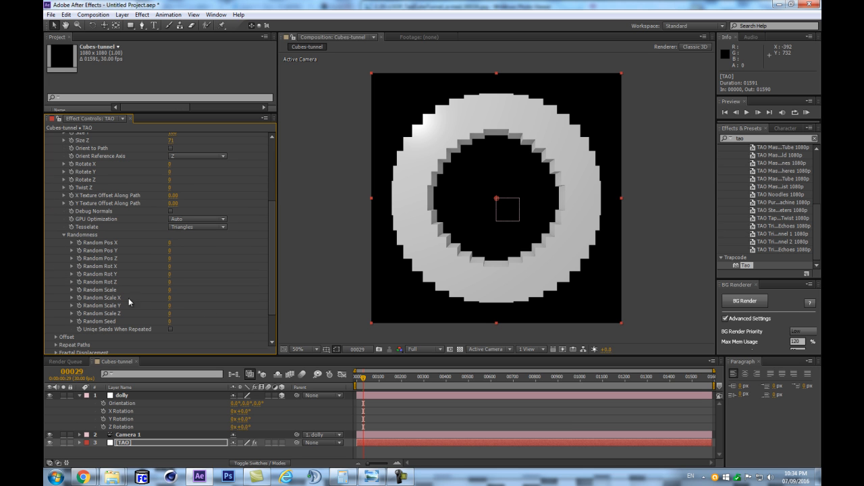
drag(169, 290, 180, 287)
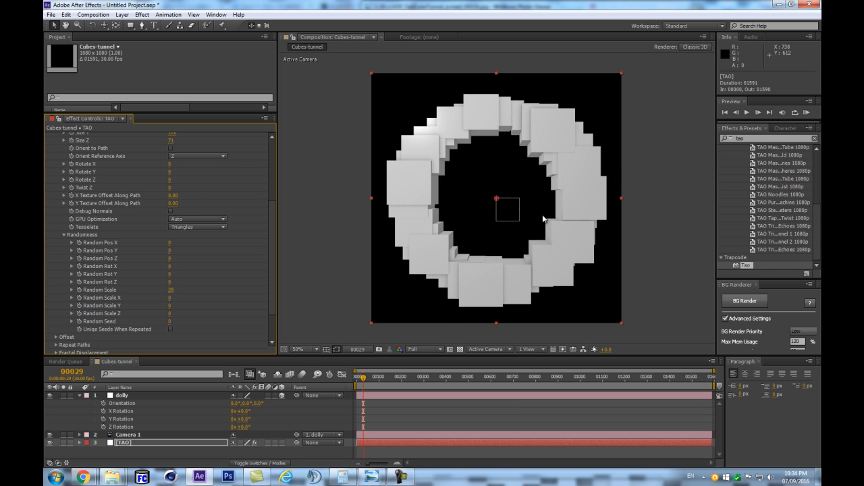
drag(171, 293, 172, 289)
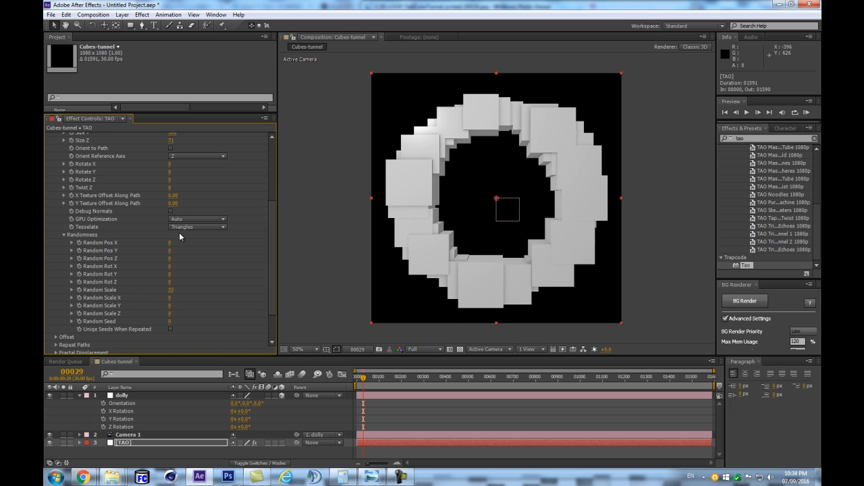
- Increase the TAO layer's segment count to 57 and set the segments' Size to 34
scroll(169, 180, up, 3)
mouse_move(169, 179)
mouse_down()
mouse_move(143, 182)
mouse_move(192, 175)
mouse_move(173, 176)
mouse_move(179, 179)
mouse_up()
scroll(219, 229, up, 3)
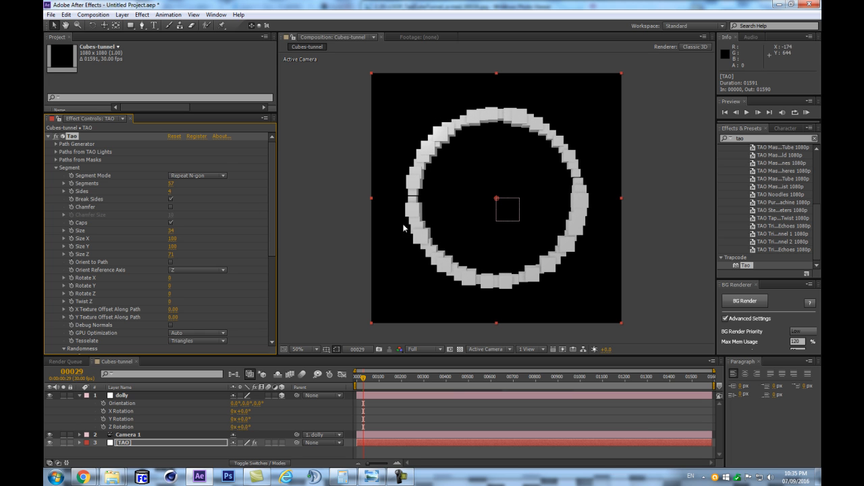
- Expand the First Repeater settings inside the TAO effect's Repeat Paths group
scroll(459, 224, up, 1)
scroll(458, 223, down, 1)
scroll(478, 232, up, 1)
scroll(476, 227, down, 1)
scroll(209, 264, down, 5)
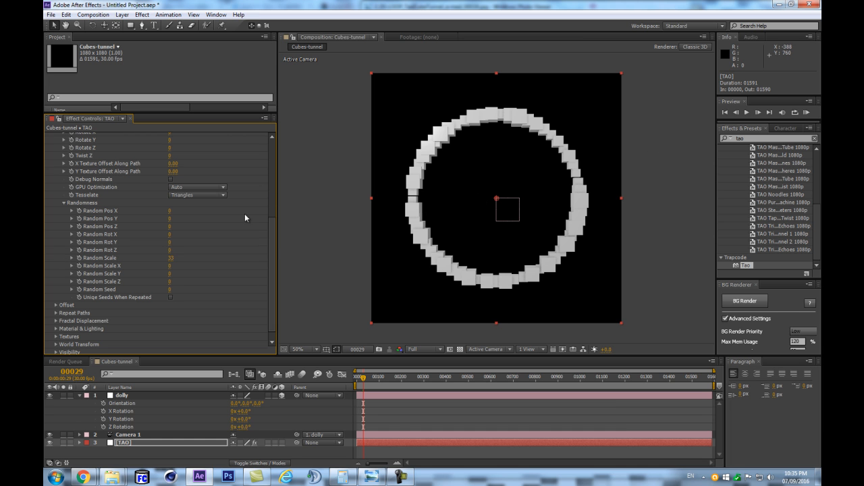
scroll(54, 277, down, 1)
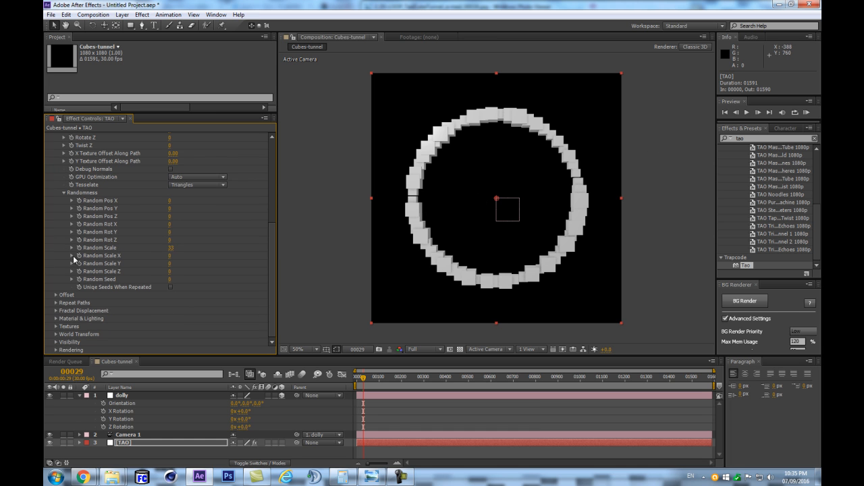
click(56, 302)
scroll(106, 268, down, 4)
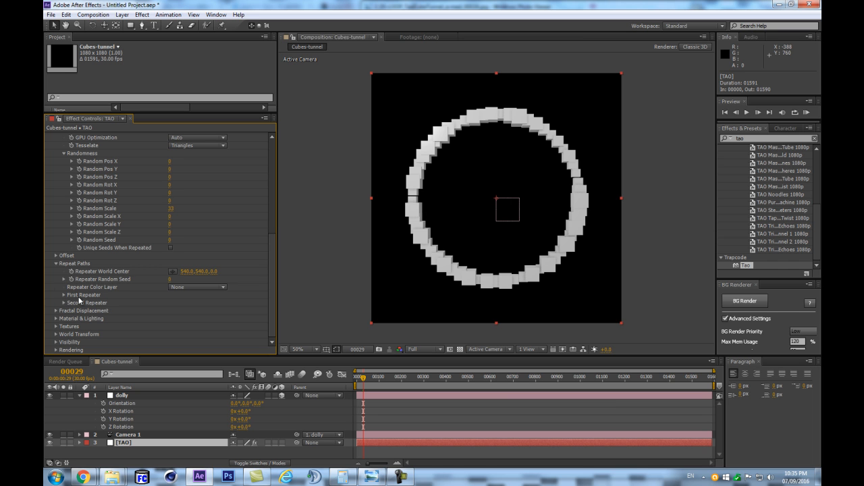
click(64, 295)
scroll(102, 277, down, 5)
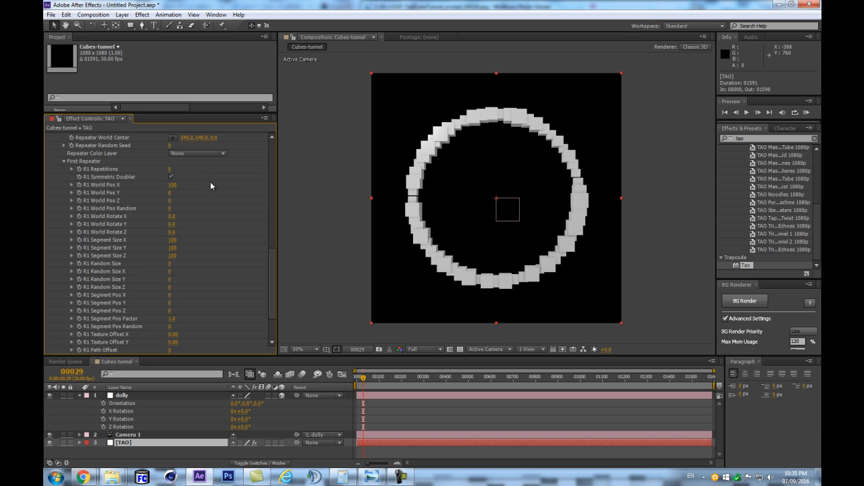
- Set the first repeater to 1 repetition with Symmetric Doubler off, World Pos X at 0 and World Rotate Y at 23
click(175, 184)
text(0)
key(Return)
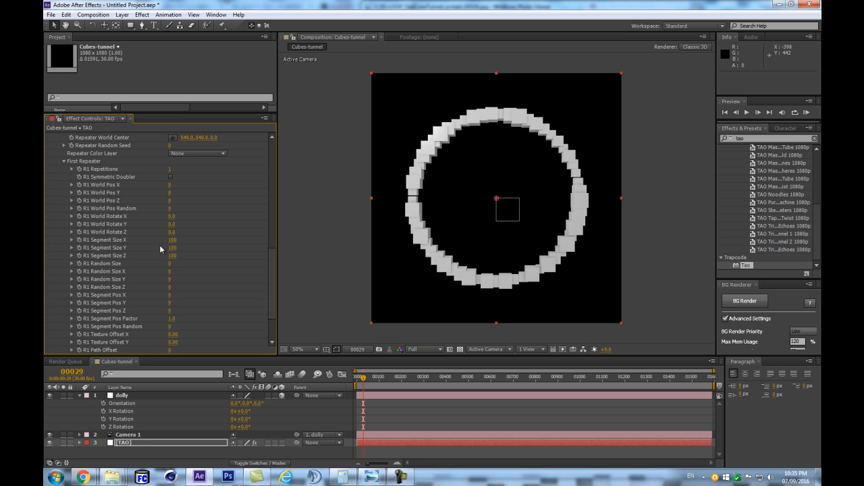
mouse_move(173, 224)
mouse_down()
mouse_move(202, 211)
mouse_move(165, 223)
mouse_move(194, 219)
mouse_move(178, 224)
mouse_up()
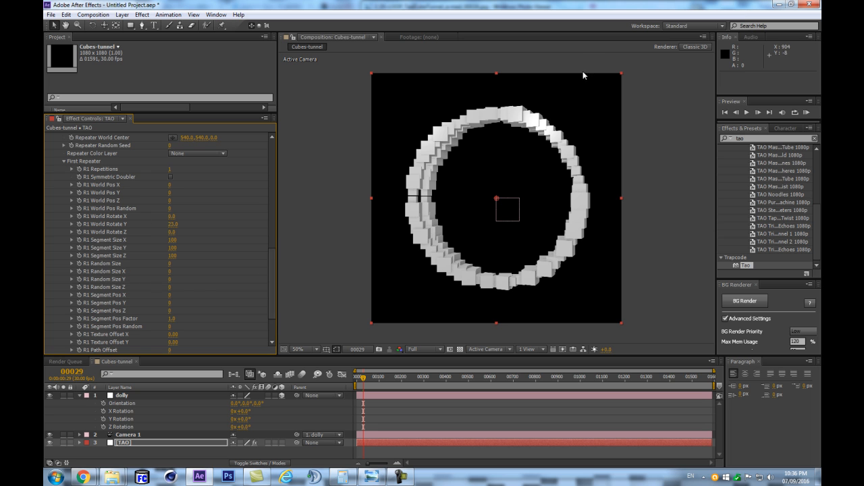
- Try shifting the Repeater World Center along Z and undo the change
drag(190, 140, 166, 143)
key(ctrl+z)
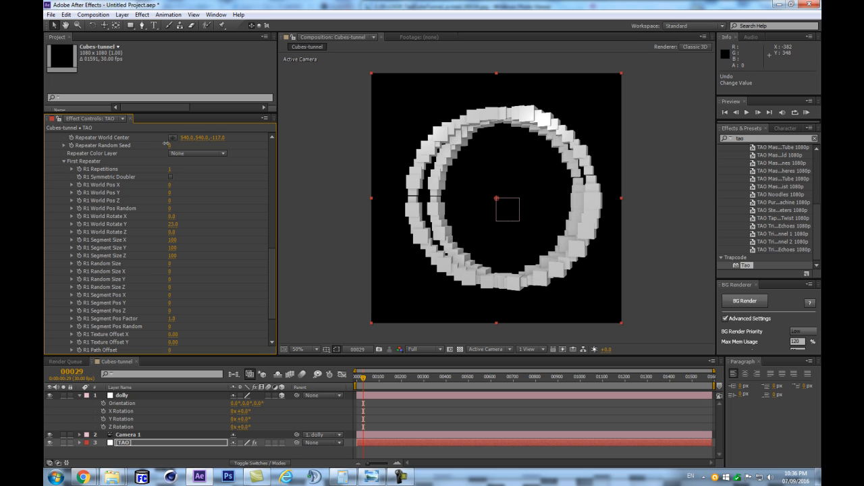
key(ctrl+z)
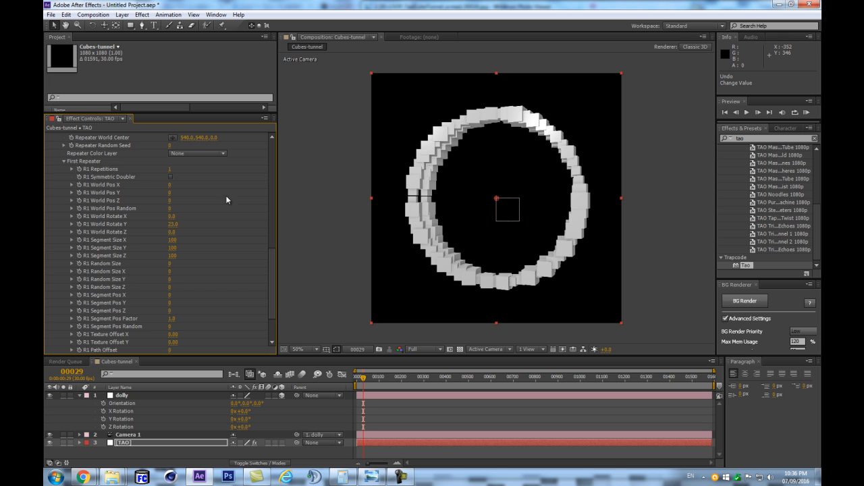
- Set the X coordinate of the TAO Path Generator's Center to 540/2
drag(271, 256, 271, 147)
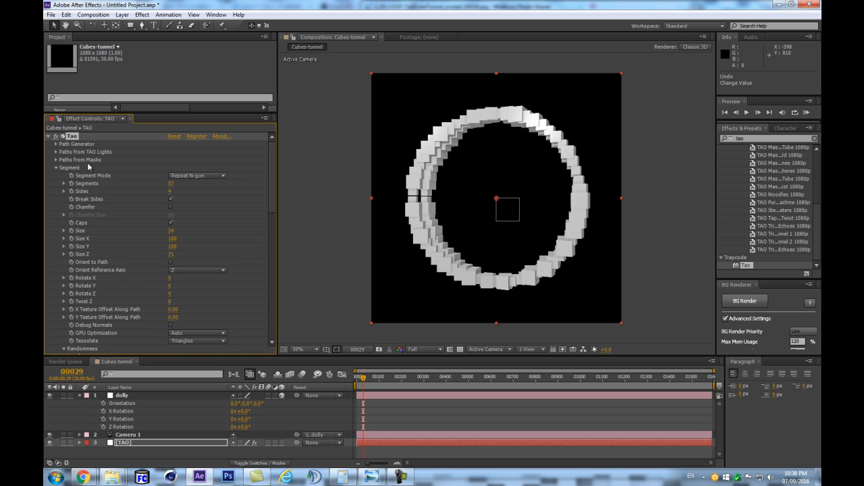
click(56, 144)
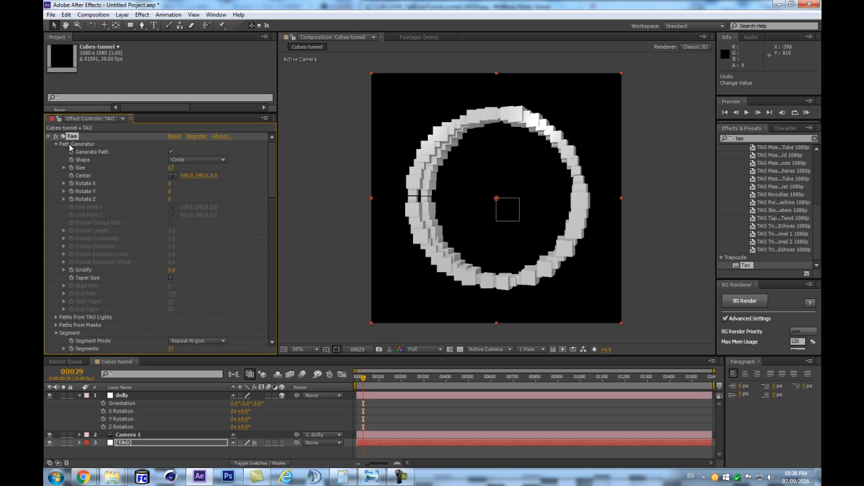
drag(185, 176, 174, 183)
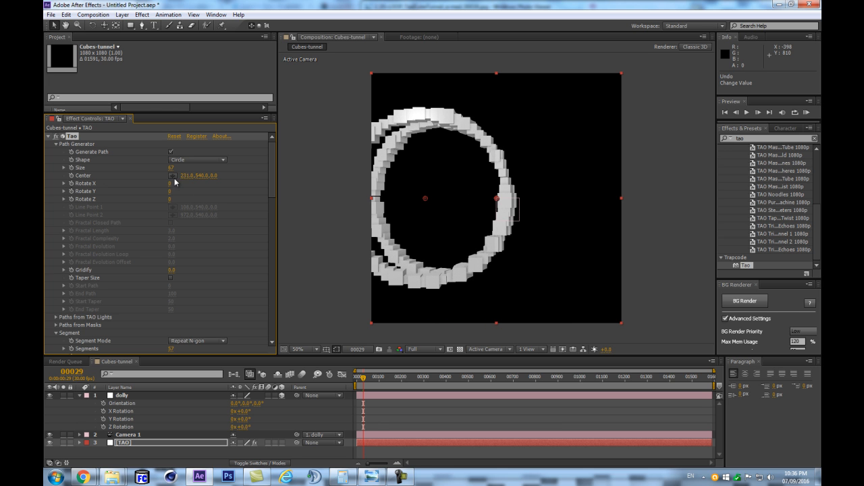
click(187, 176)
text(540/2)
key(Return)
- Show the title/action safe guides and move the Path Generator's Center X to -97
click(325, 350)
click(349, 358)
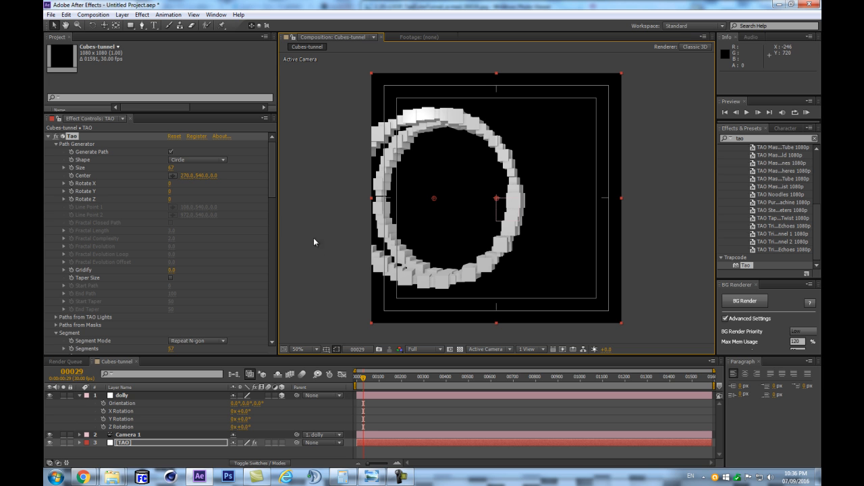
mouse_move(180, 176)
mouse_down()
mouse_move(45, 202)
mouse_move(170, 209)
mouse_move(55, 218)
mouse_up()
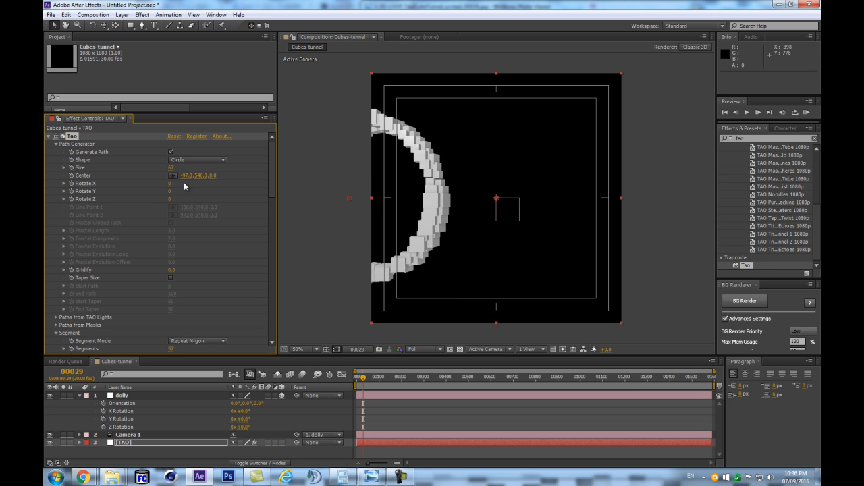
- Pull the camera back to a Z position of -3076 and raise the TAO layer's R1 Repetitions to 15
key(c)
drag(493, 183, 452, 323)
scroll(185, 291, down, 6)
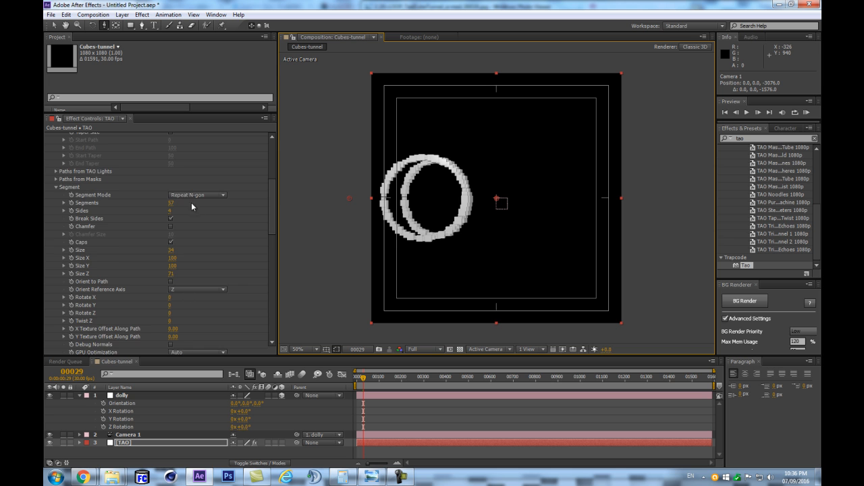
scroll(191, 223, down, 10)
drag(171, 231, 229, 222)
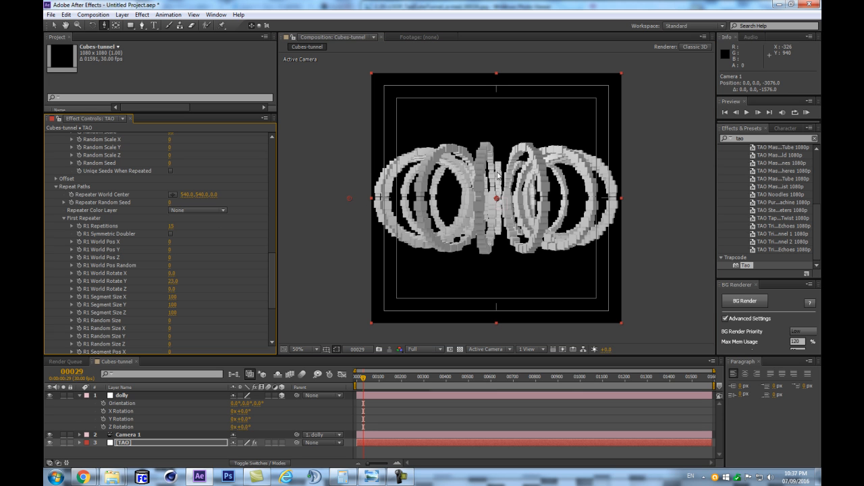
- Reduce the first repeater's R1 World Rotate Y to 3
scroll(454, 196, up, 1)
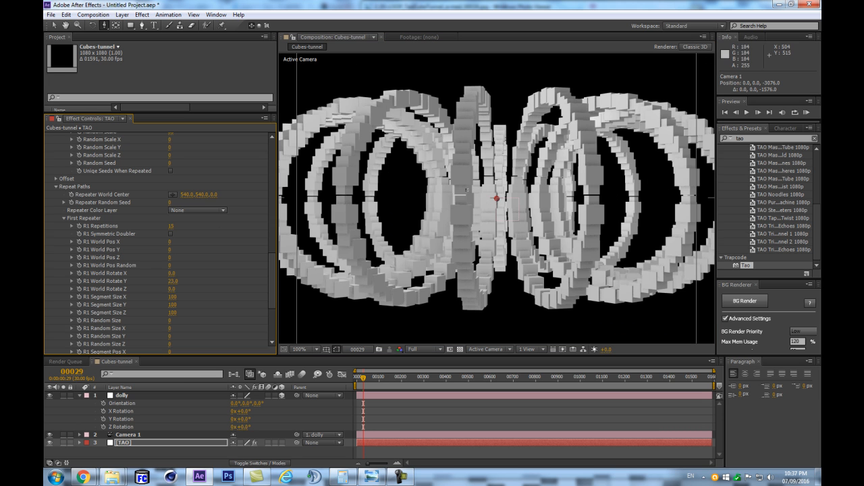
click(171, 227)
click(183, 248)
drag(174, 282, 162, 283)
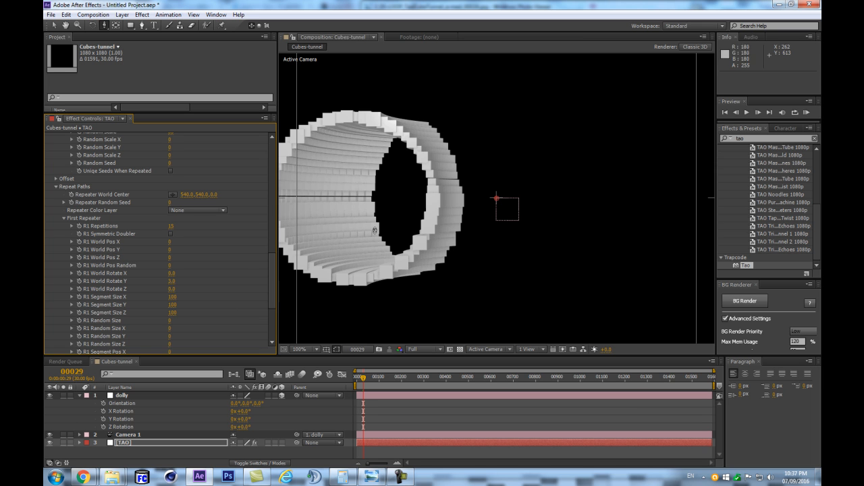
click(176, 282)
key(Return)
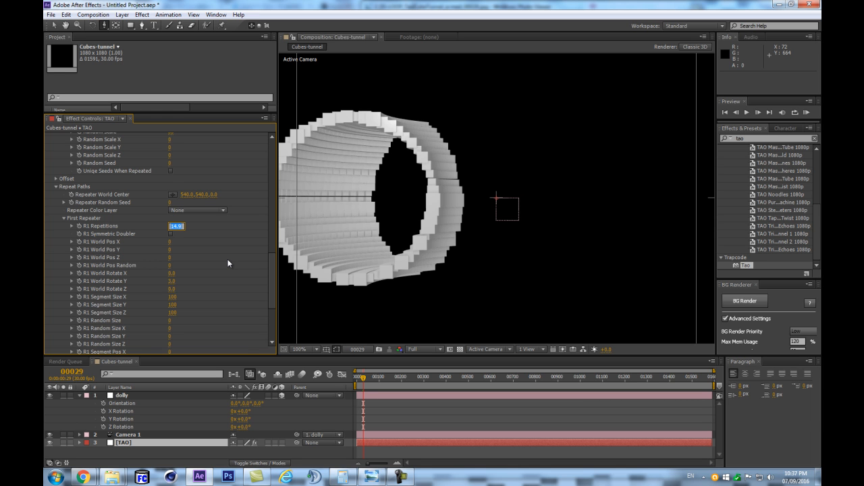
- Set R1 Repetitions to 360/3 and reduce it by one to 119 so the repeated circles form a full ring
text(360)
text(/2)
key(Return)
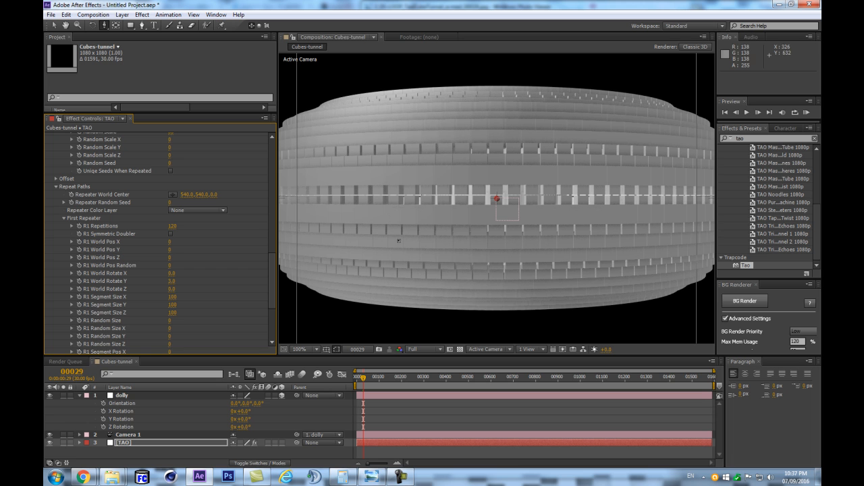
click(174, 225)
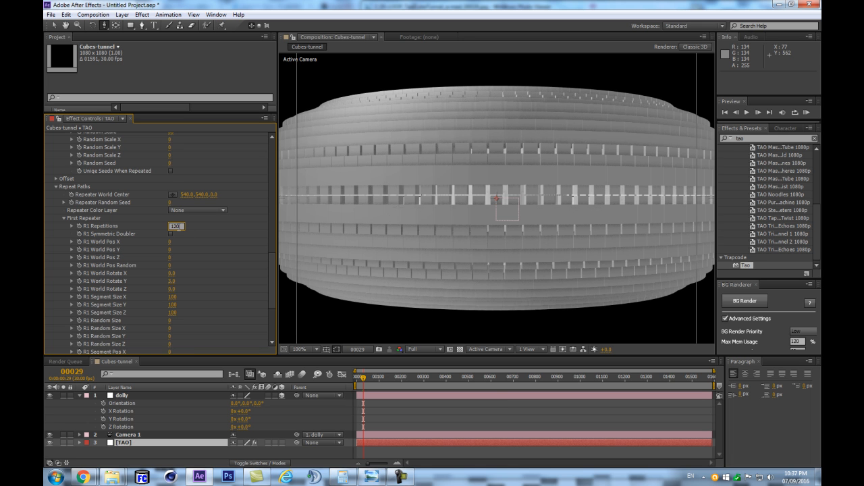
text(119)
key(Return)
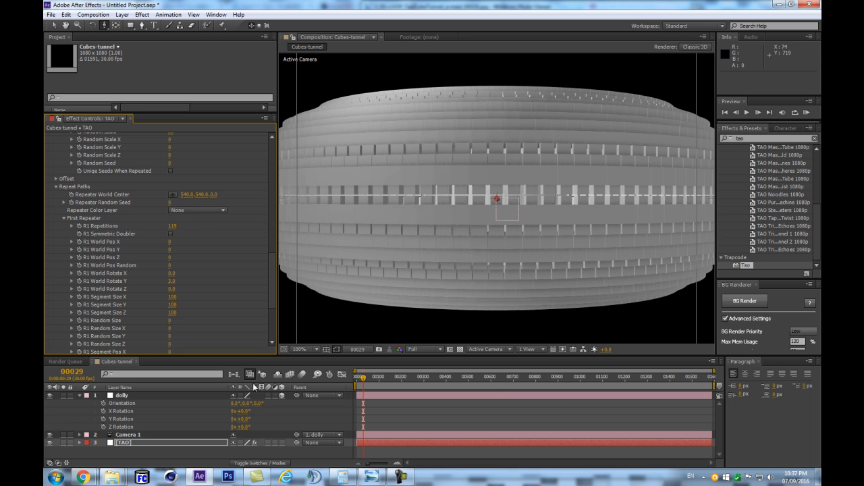
- Set the dolly null's X Rotation to 90° and pull the camera back to about -3929 in Z
click(244, 412)
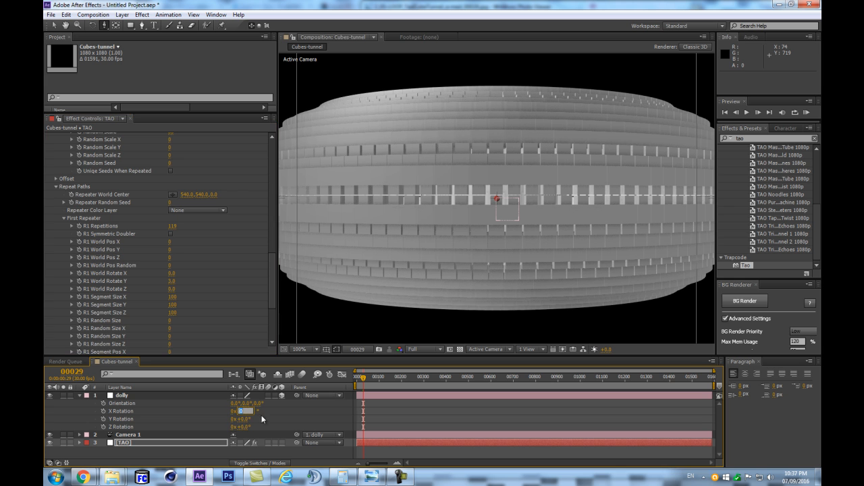
text(90)
key(Return)
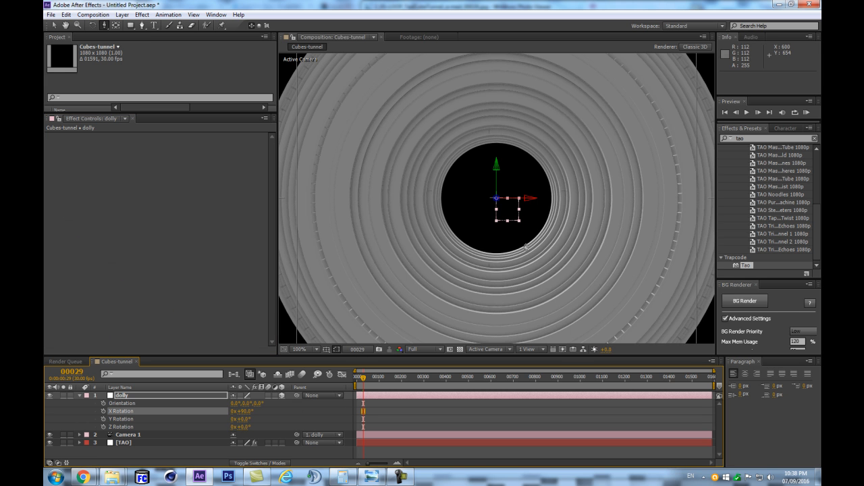
key(comma)
key(period)
key(c)
key(c)
key(c)
key(c)
drag(515, 148, 517, 240)
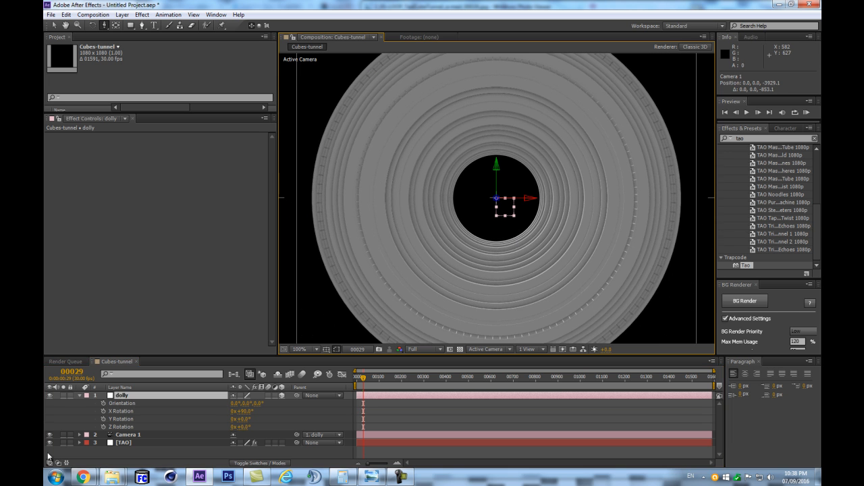
- Try 118 for the TAO layer's R1 Repetitions and return it to 119
click(123, 444)
scroll(250, 196, down, 10)
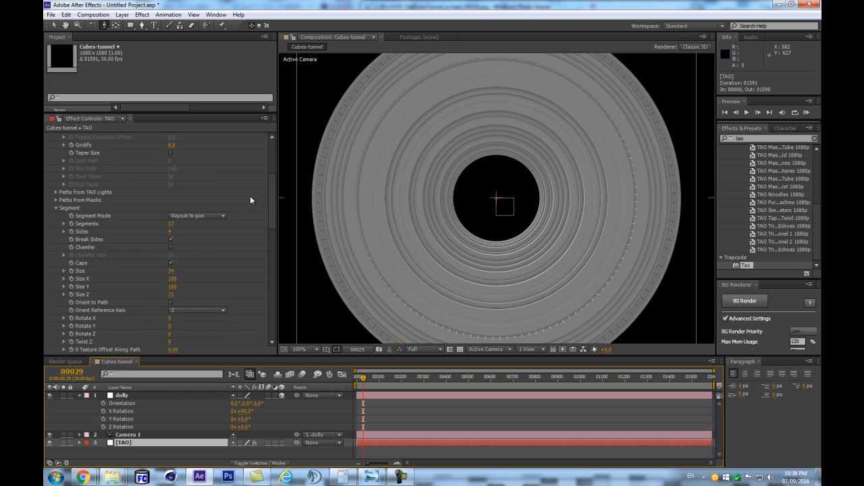
drag(271, 211, 270, 279)
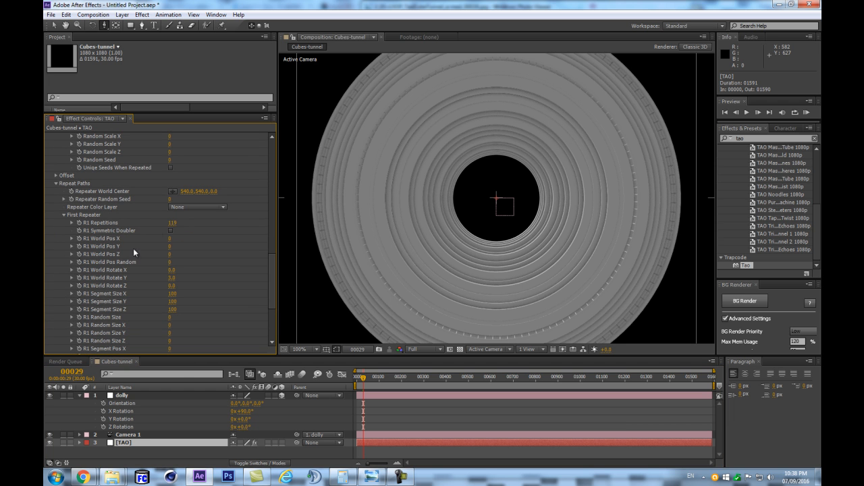
drag(174, 228, 155, 210)
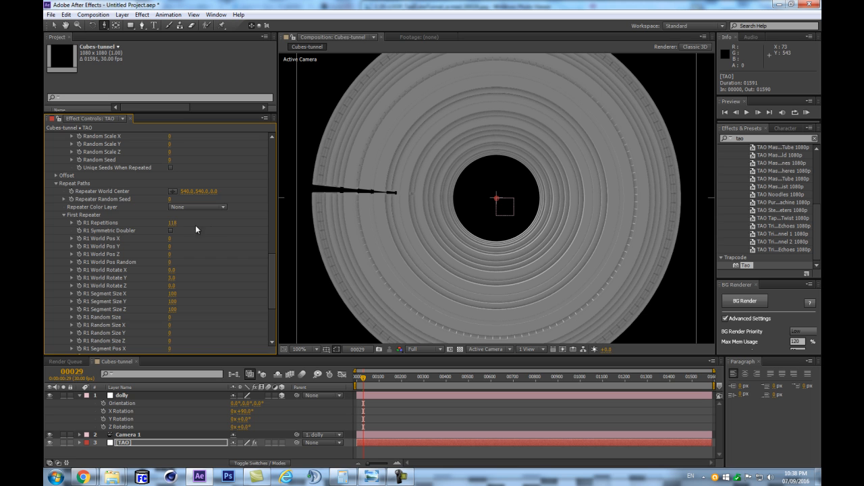
click(174, 223)
key(Return)
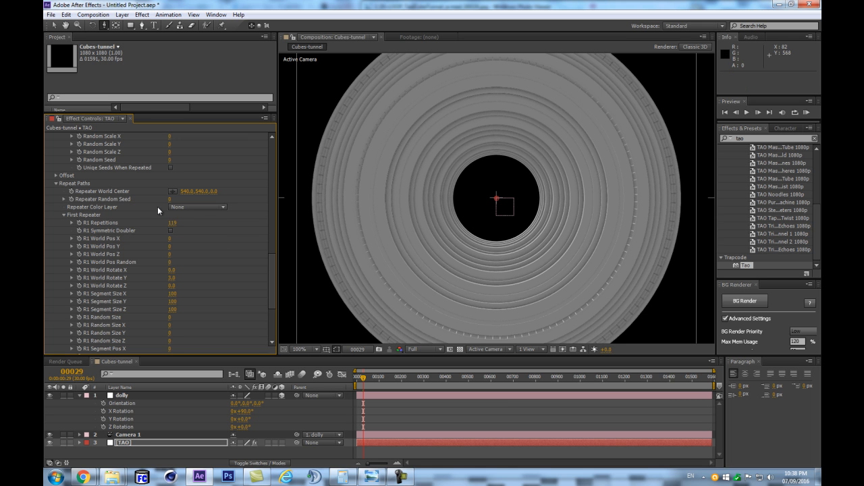
- Set R1 Repetitions to 0 to view the single original circle, and restore it to 119
click(179, 223)
text(0)
key(Return)
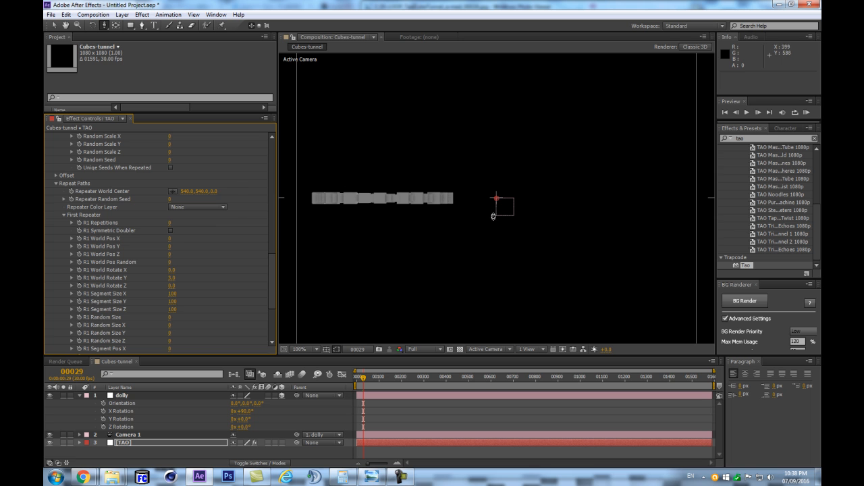
click(171, 223)
text(119)
key(Return)
- Turn on R1 Symmetric Doubler for the TAO layer's first repeater and inspect the ring
click(169, 225)
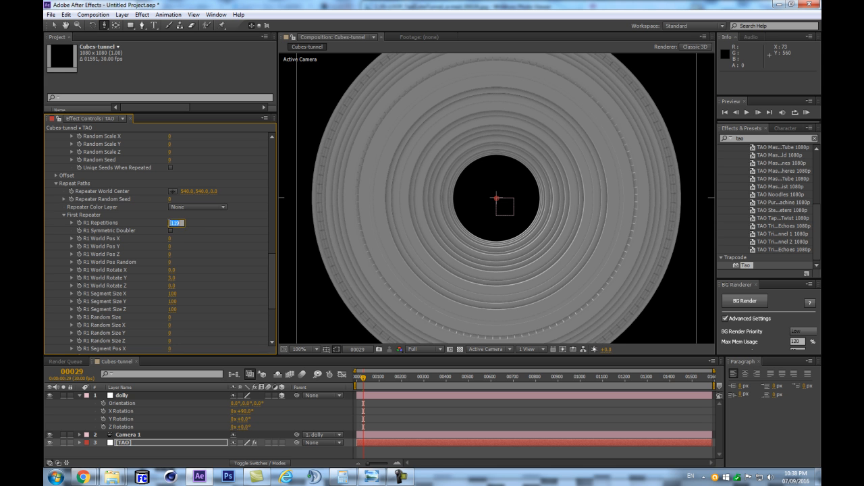
click(216, 230)
scroll(505, 246, down, 2)
scroll(505, 247, up, 2)
scroll(514, 195, down, 2)
scroll(515, 195, up, 2)
scroll(477, 205, down, 1)
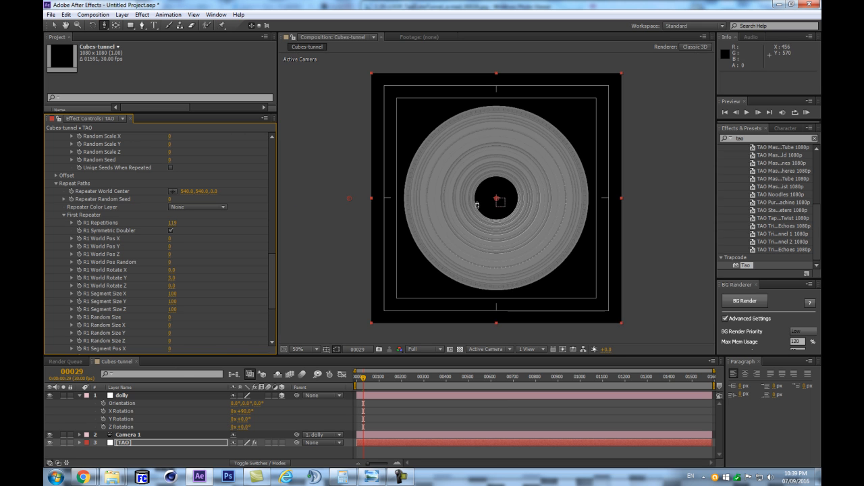
- Reveal the dolly null's Position and set its X value to 0
click(195, 397)
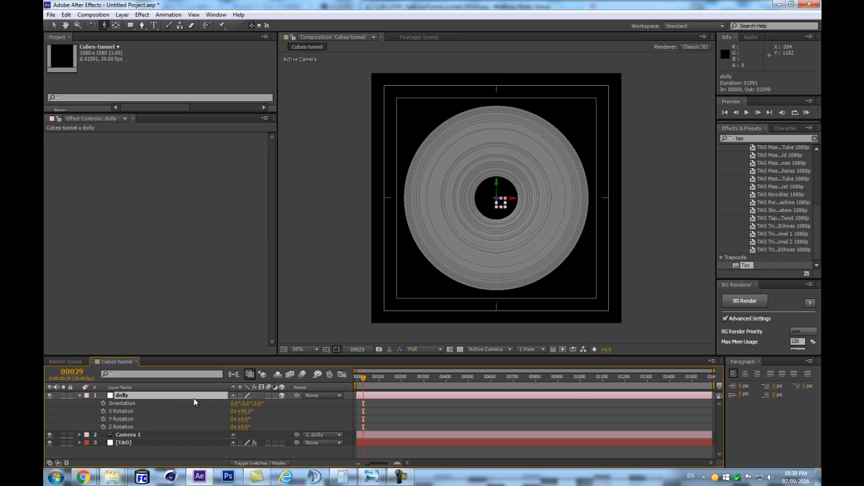
key(p)
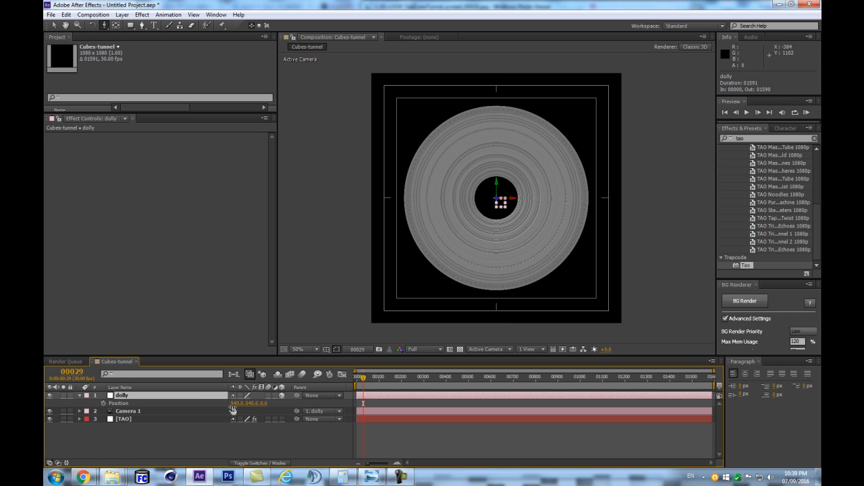
click(236, 403)
text(0)
key(Return)
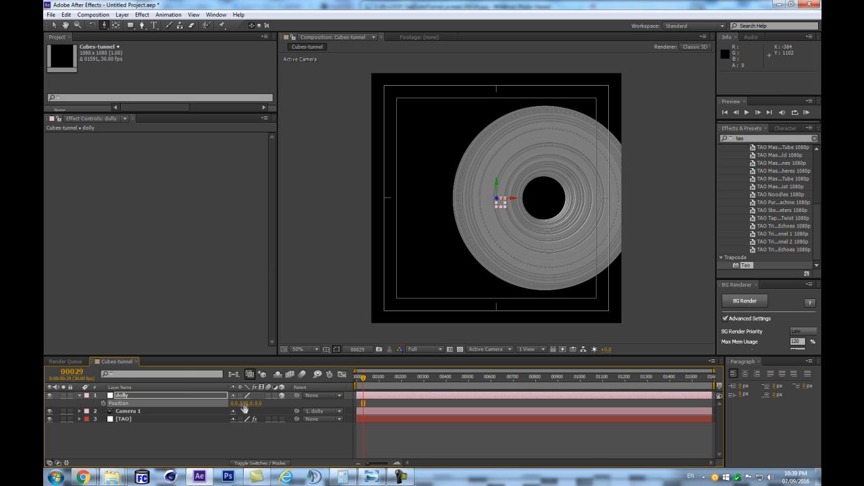
- Dolly Camera 1 forward into the ring until the view sits inside the tunnel wall, at about Z -125
key(period)
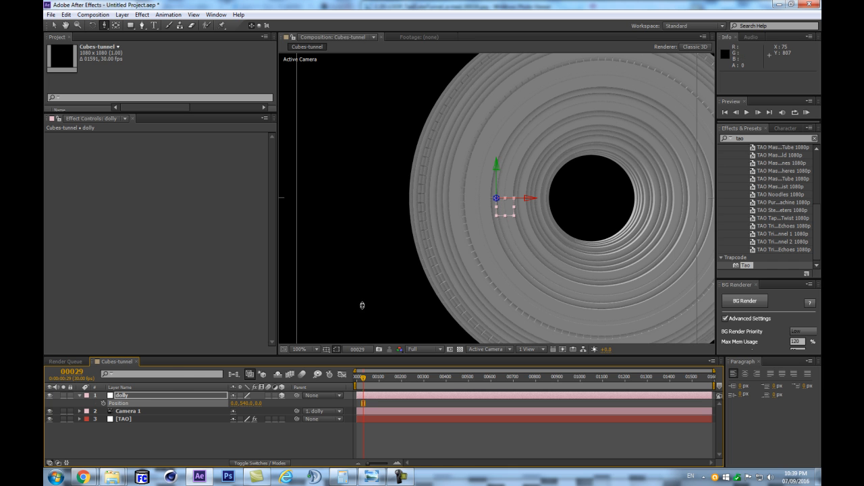
key(comma)
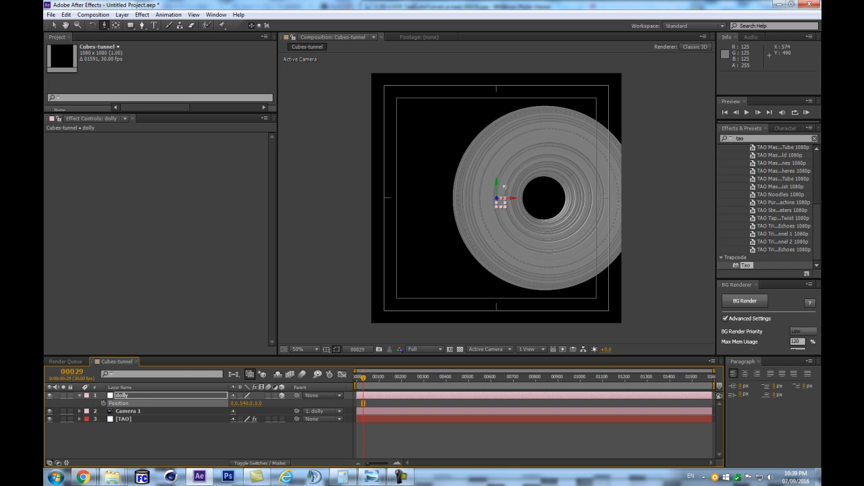
key(period)
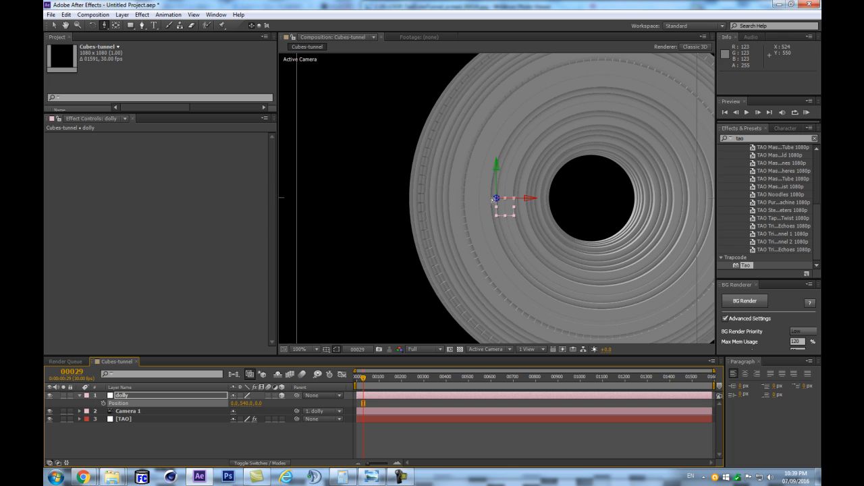
key(c)
drag(465, 206, 482, 101)
scroll(570, 202, down, 2)
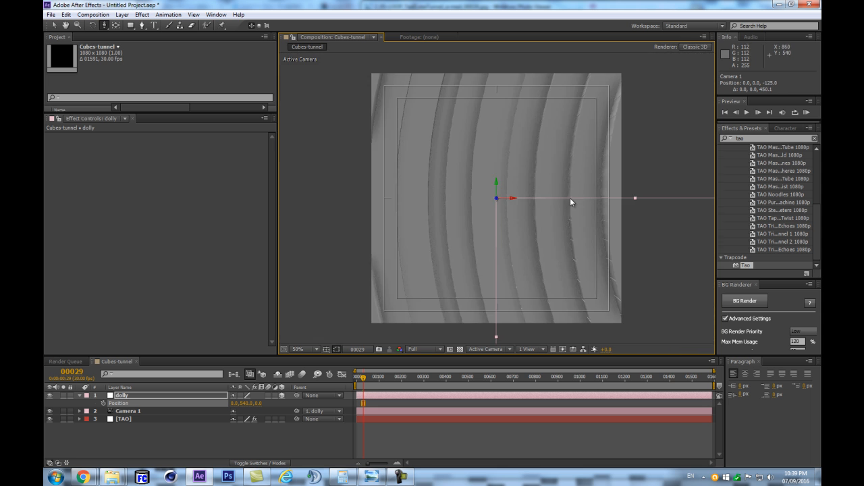
- Reveal the dolly null's rotation properties, try an X Rotation of about -9°, and reset it to 0°
click(179, 396)
key(r)
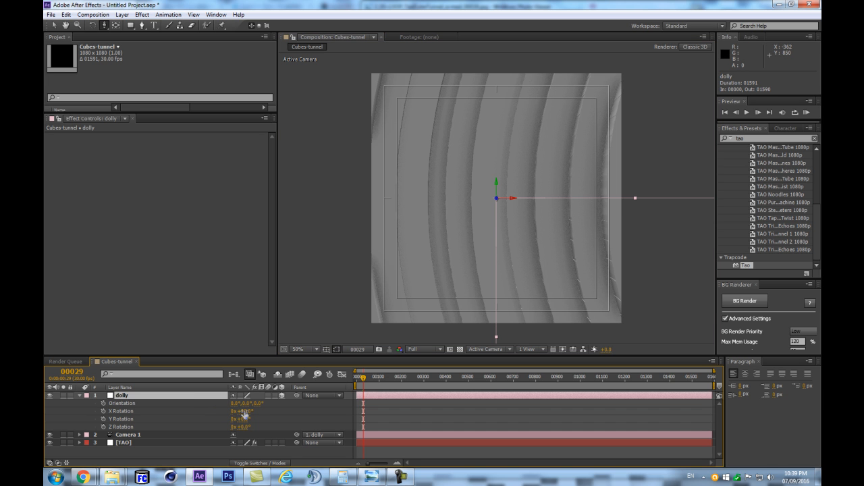
drag(245, 411, 209, 418)
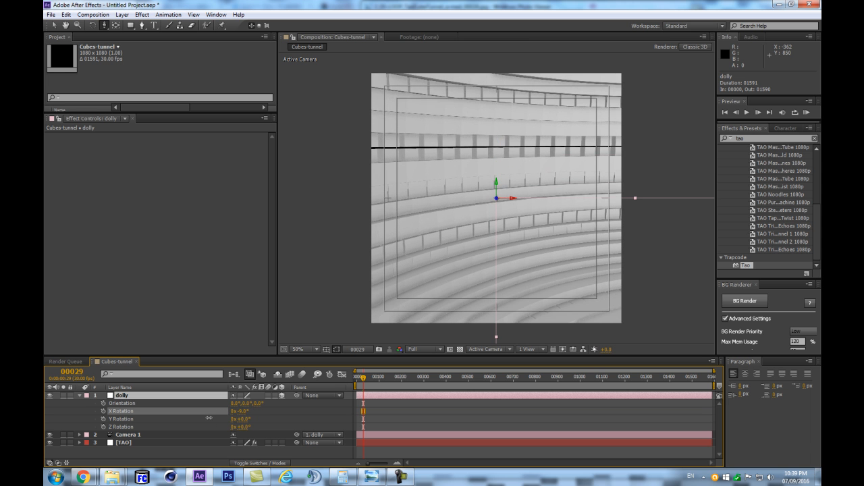
click(242, 410)
text(0)
key(Return)
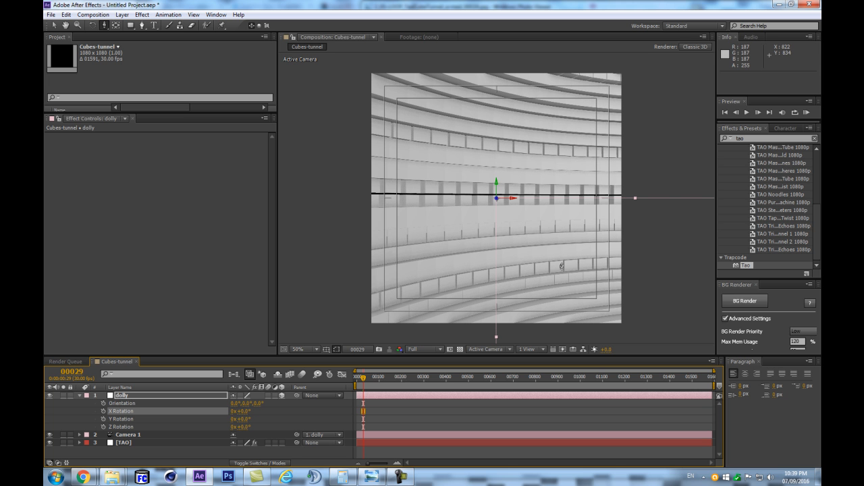
- Turn off the Guides and Title/Action Safe overlays and hide the layer controls in the composition view
click(326, 349)
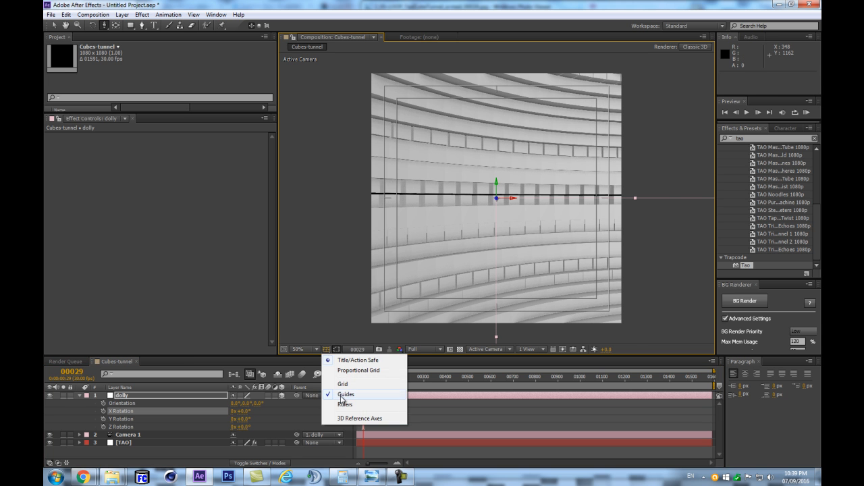
click(343, 399)
click(324, 353)
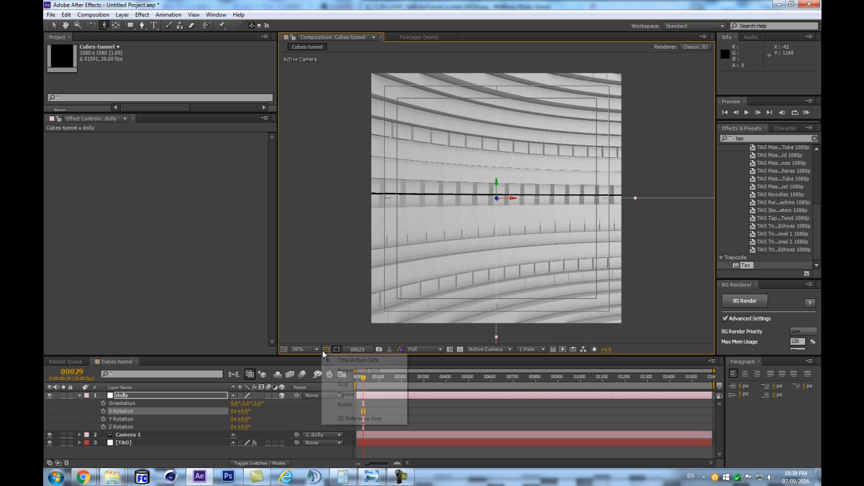
click(337, 360)
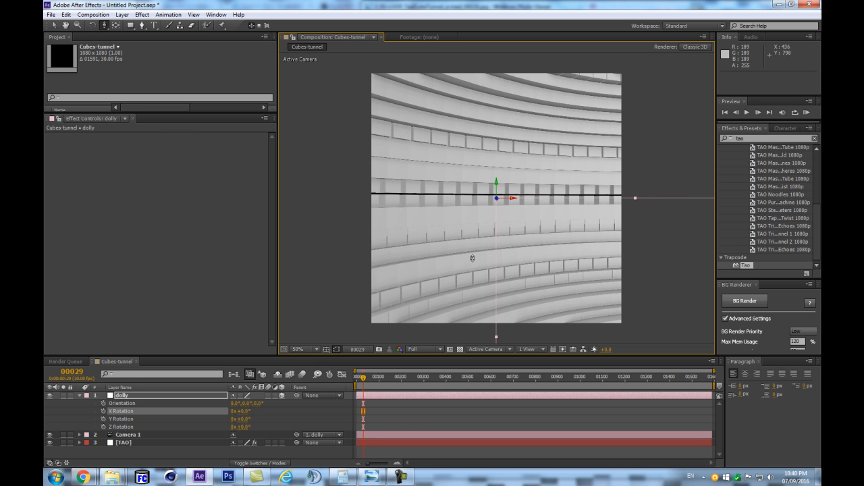
key(ctrl+shift+h)
key(comma)
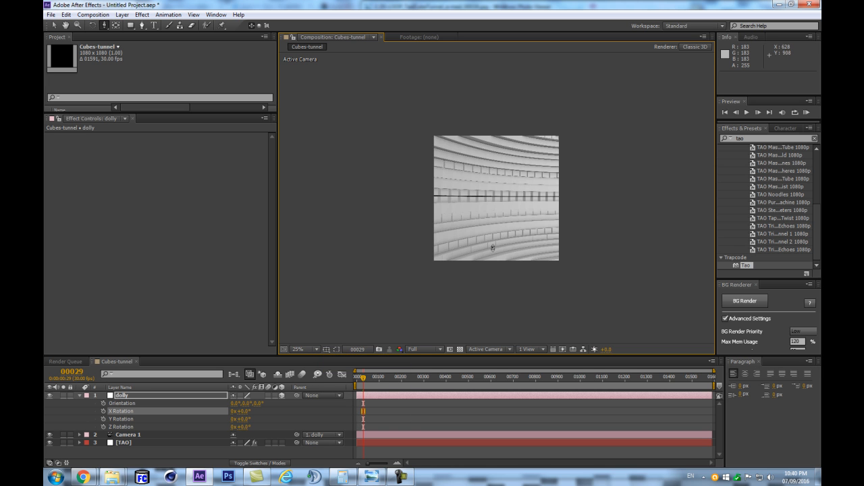
- Pull Camera 1 back to about Z -742 and track it to about X -61, Y 30 to frame the tunnel's curve
drag(538, 185, 560, 193)
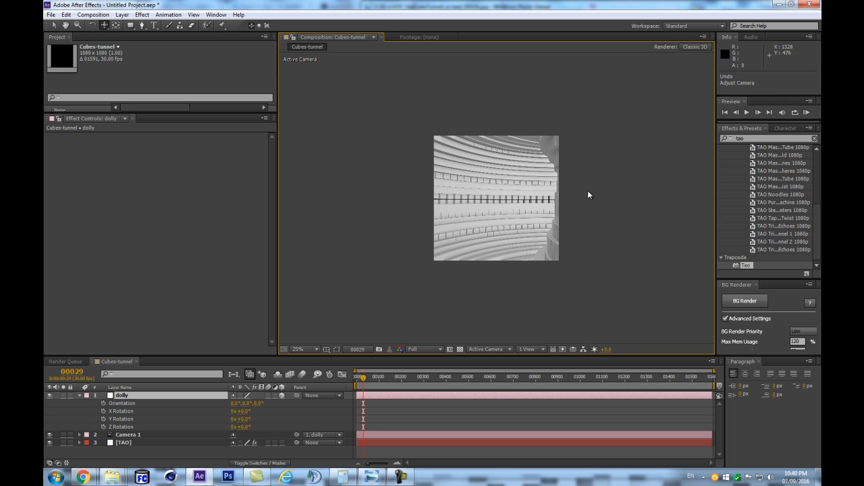
key(ctrl+z)
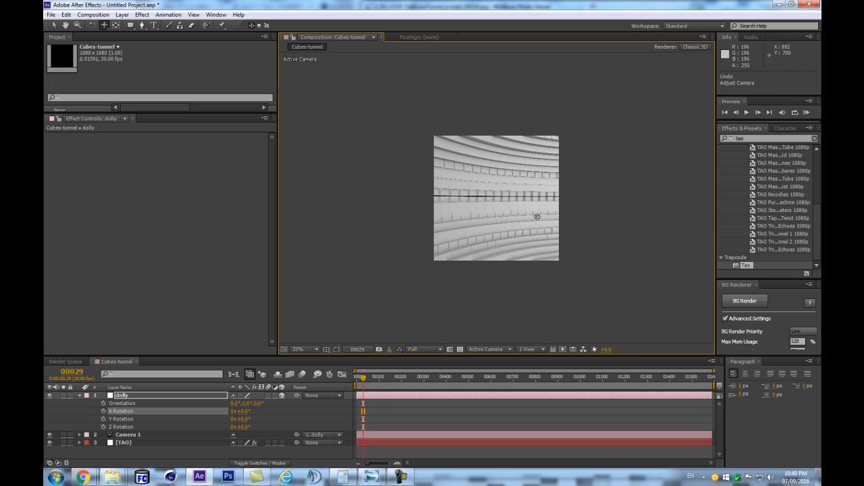
drag(525, 179, 458, 485)
drag(488, 187, 460, 160)
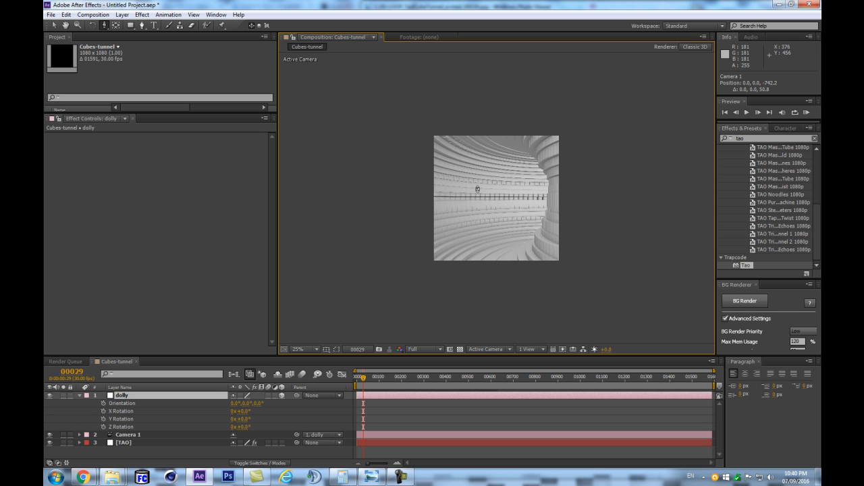
key(c)
key(c)
key(c)
mouse_move(485, 201)
mouse_down()
mouse_move(504, 201)
mouse_move(501, 194)
mouse_up()
scroll(510, 211, up, 2)
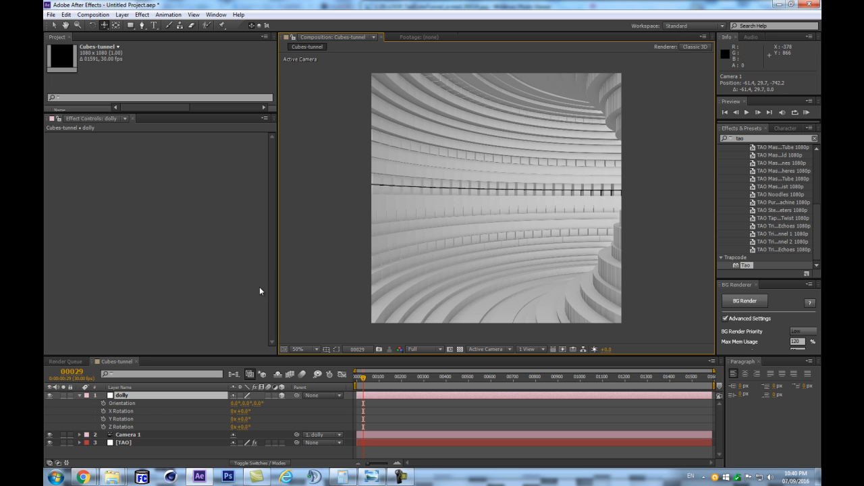
- Collapse the dolly layer, then in Camera 1's settings try the 35mm and 28mm presets and set Angle of View to 78°
click(83, 397)
click(79, 395)
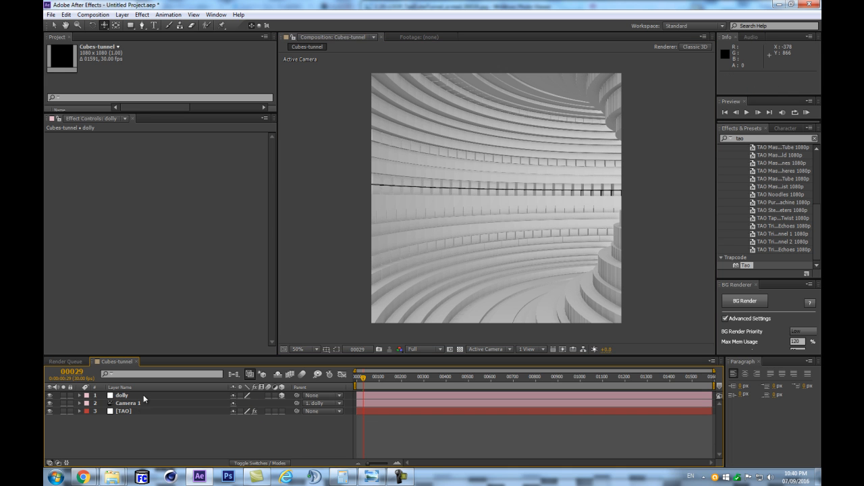
click(139, 405)
scroll(487, 232, down, 1)
scroll(493, 241, up, 1)
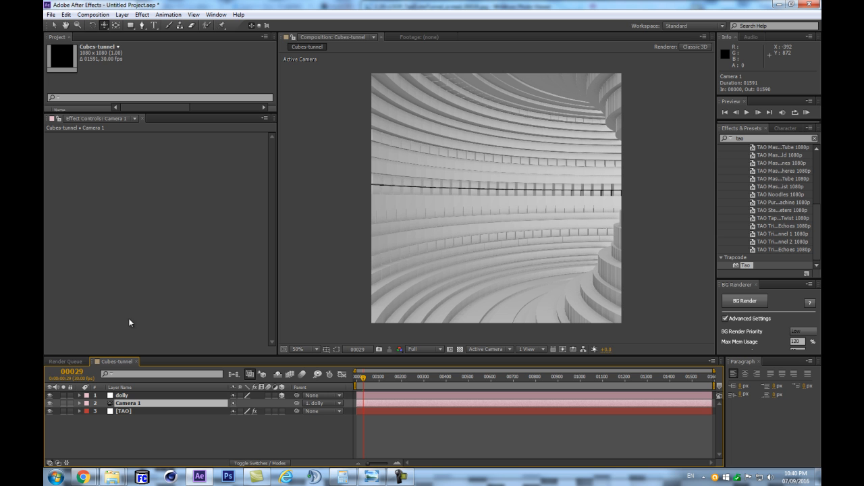
double_click(125, 407)
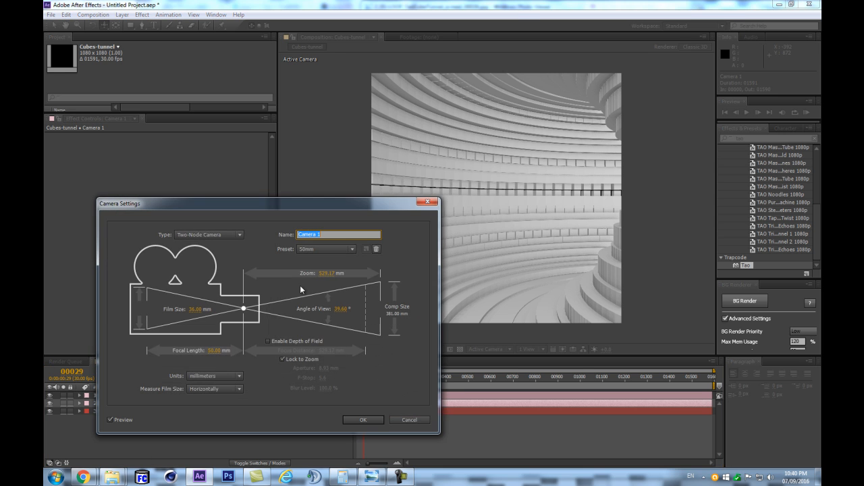
click(324, 249)
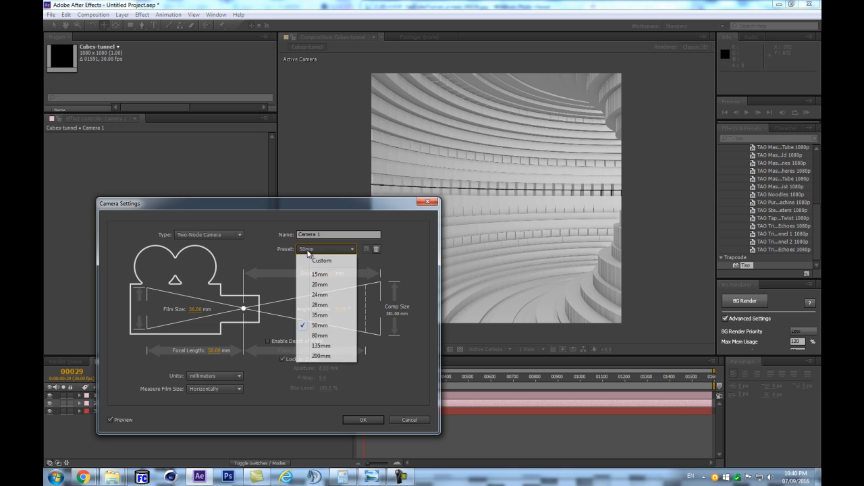
click(331, 316)
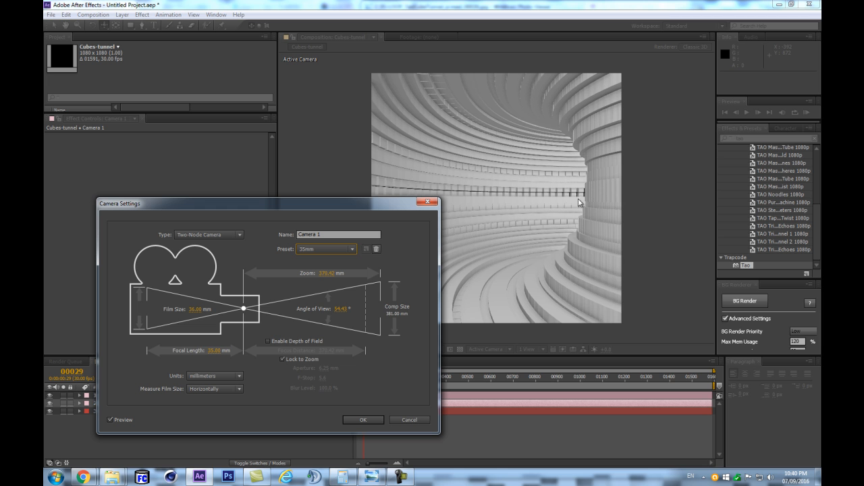
click(325, 251)
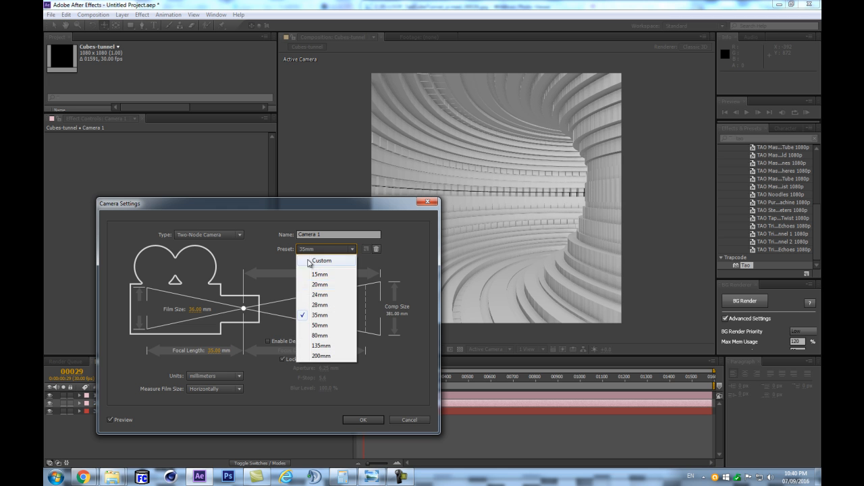
click(318, 308)
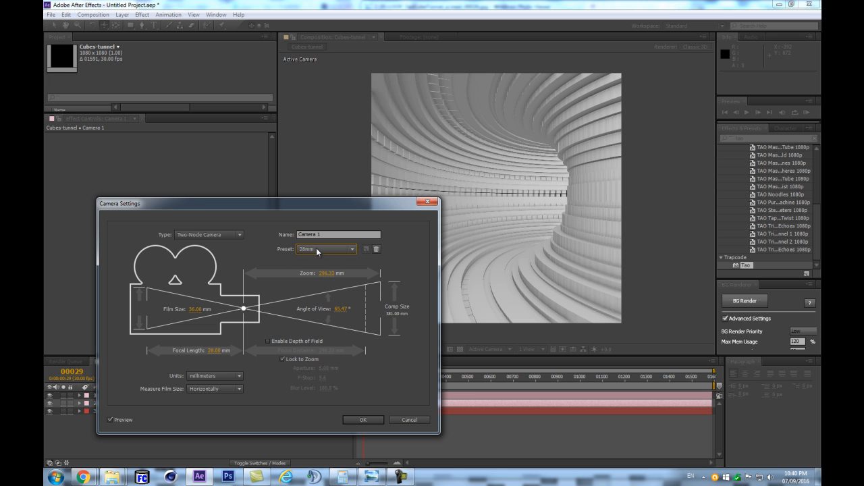
drag(335, 311, 345, 308)
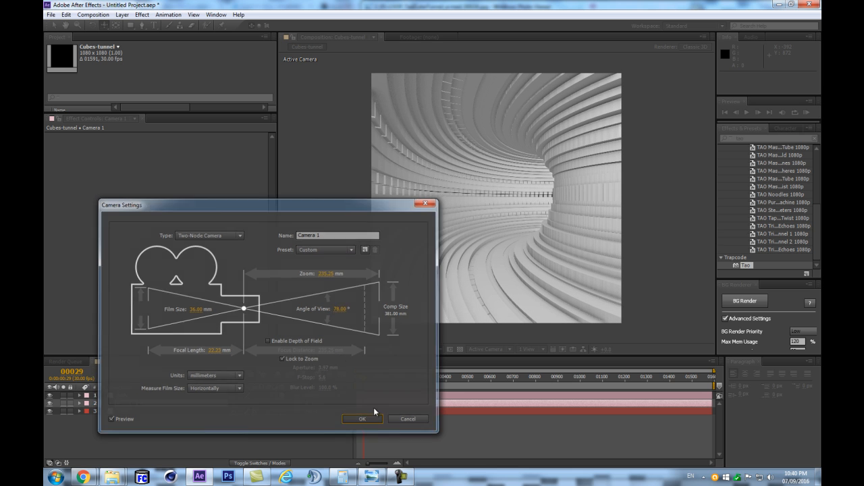
click(363, 420)
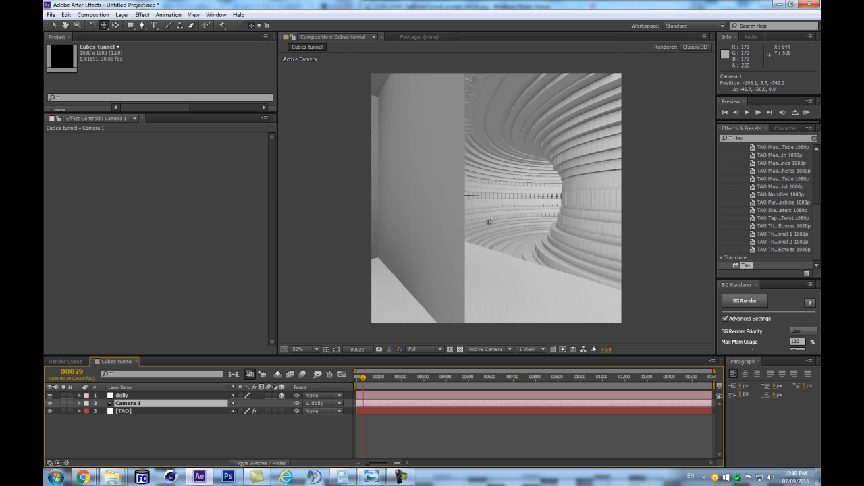
- Undo the last camera move, reposition Camera 1 to about -123, 52, -468 inside the tunnel, and return to frame 0
key(ctrl+z)
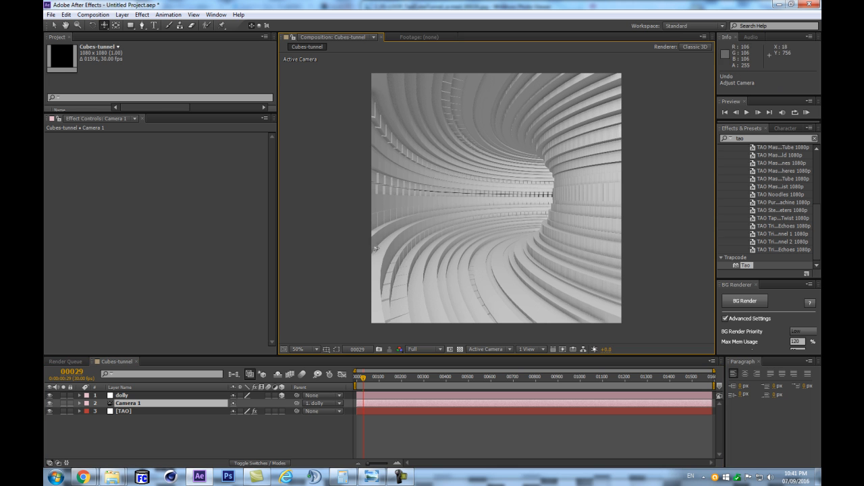
drag(455, 200, 451, 206)
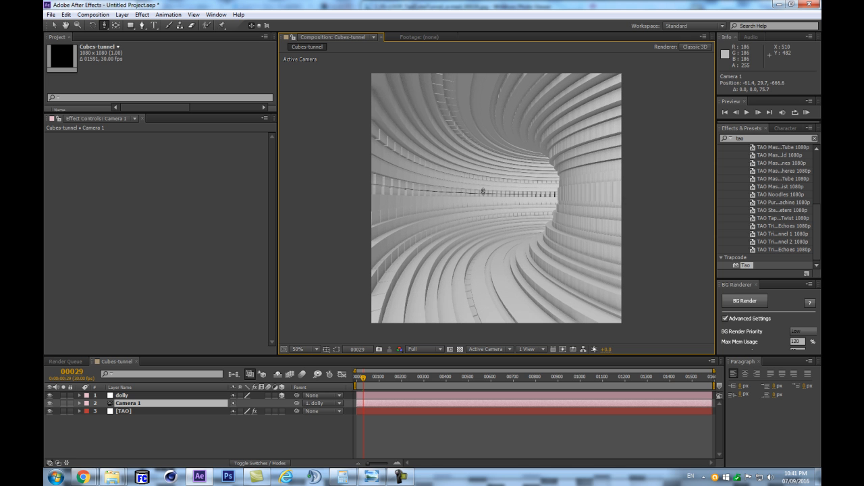
key(c)
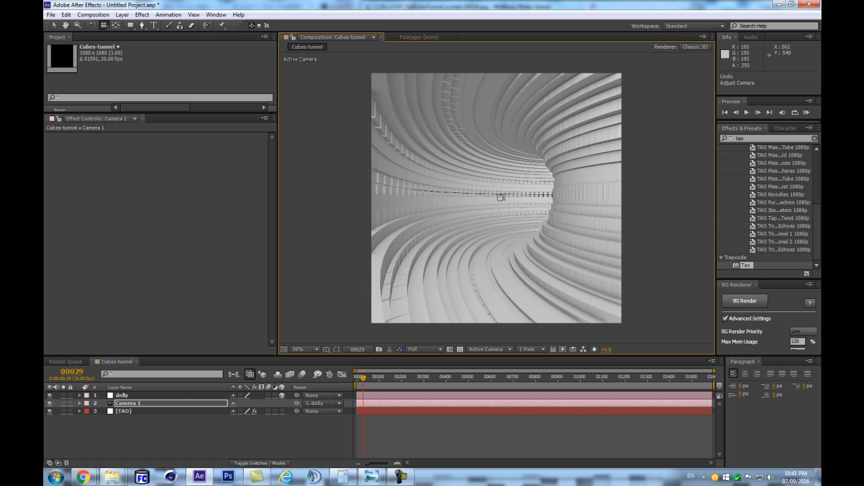
mouse_move(502, 197)
mouse_down()
mouse_move(496, 160)
mouse_move(499, 199)
mouse_move(508, 192)
mouse_up()
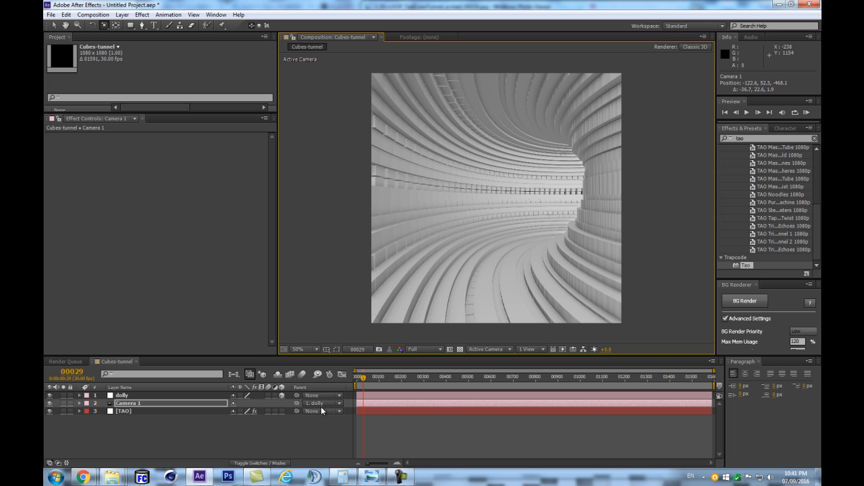
mouse_move(363, 384)
mouse_down()
mouse_move(351, 384)
mouse_move(377, 383)
mouse_move(354, 382)
mouse_up()
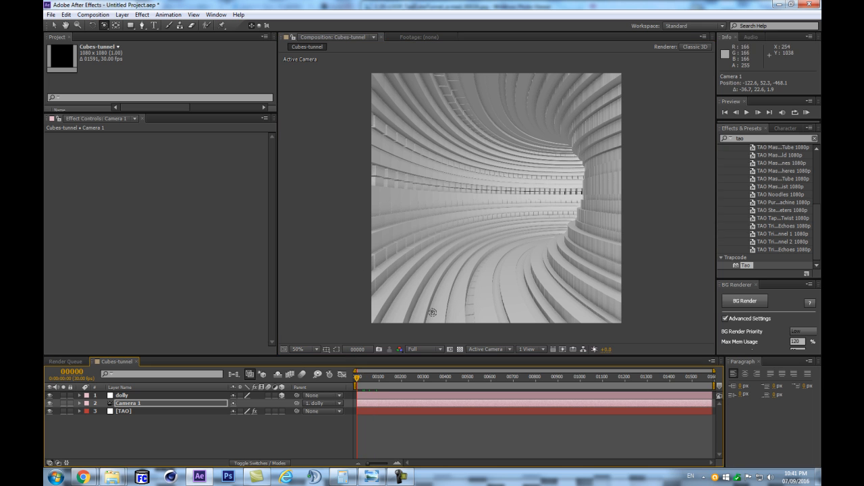
- On the TAO layer's segment Randomness, set Random Scale to 32, Random Pos X to 13, Y to 22 and Z to 46
click(145, 411)
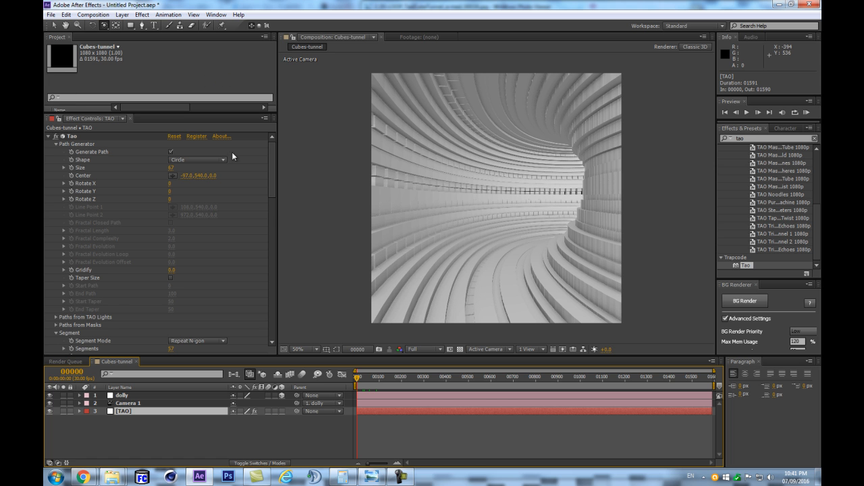
scroll(273, 209, down, 6)
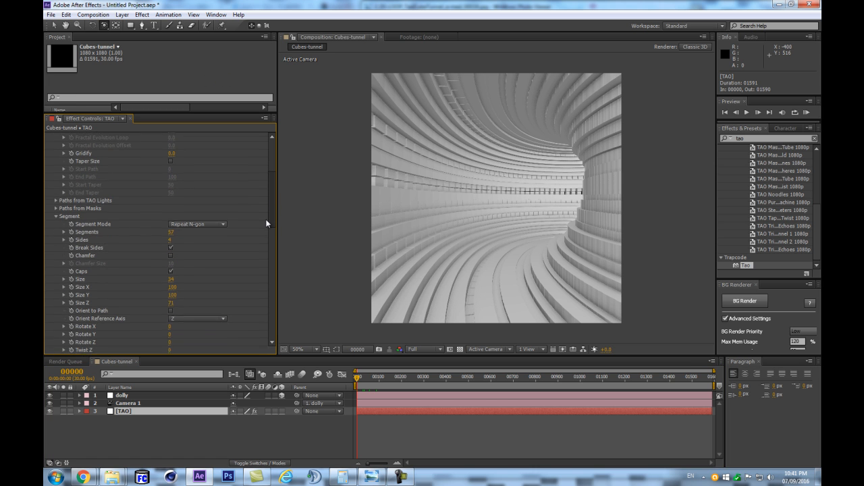
scroll(267, 218, down, 3)
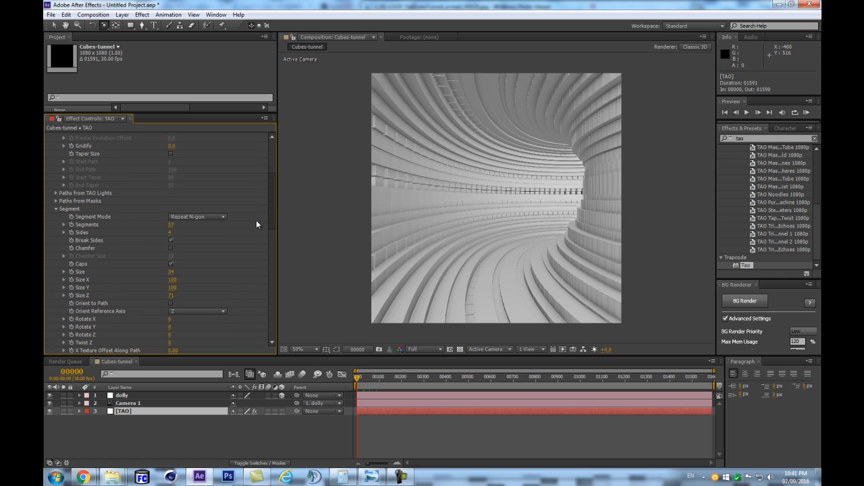
key(period)
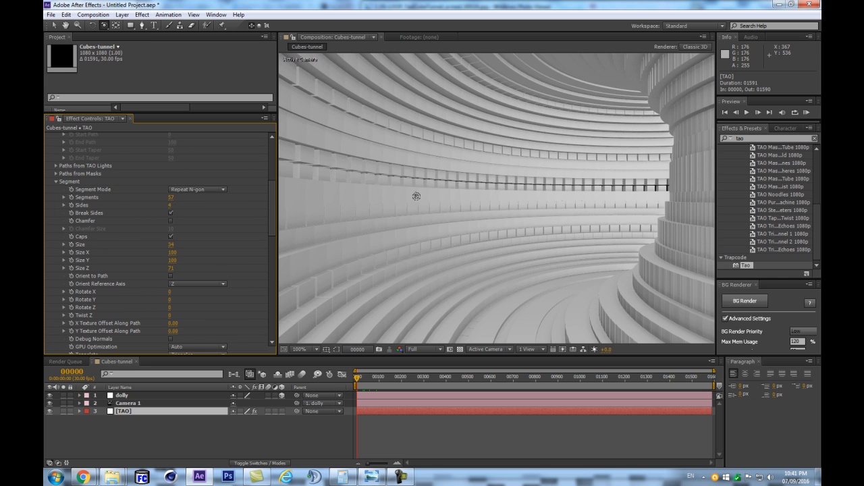
key(comma)
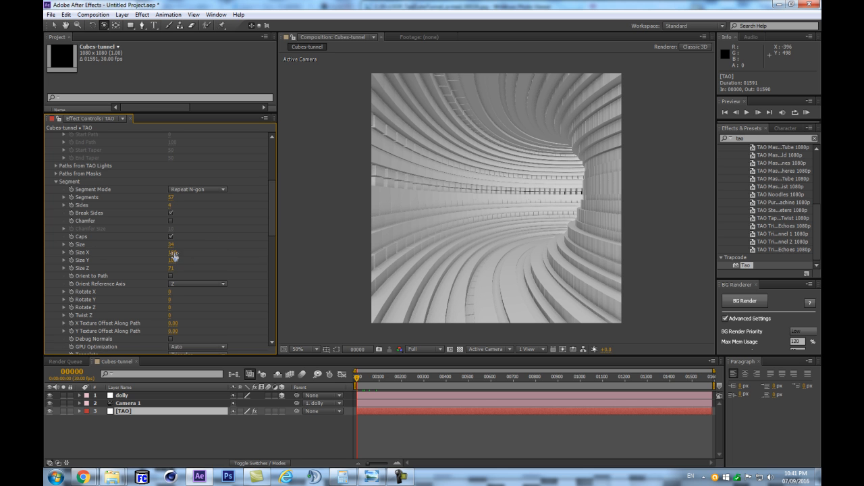
scroll(119, 269, down, 3)
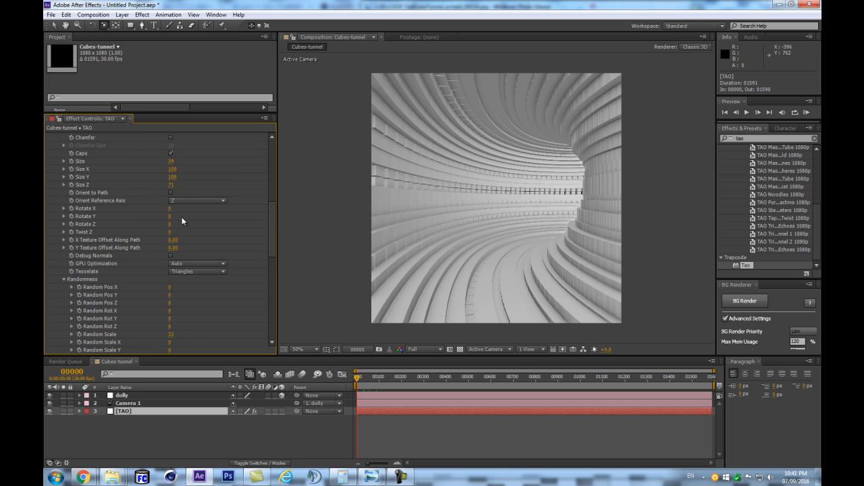
scroll(182, 216, down, 6)
scroll(96, 288, down, 1)
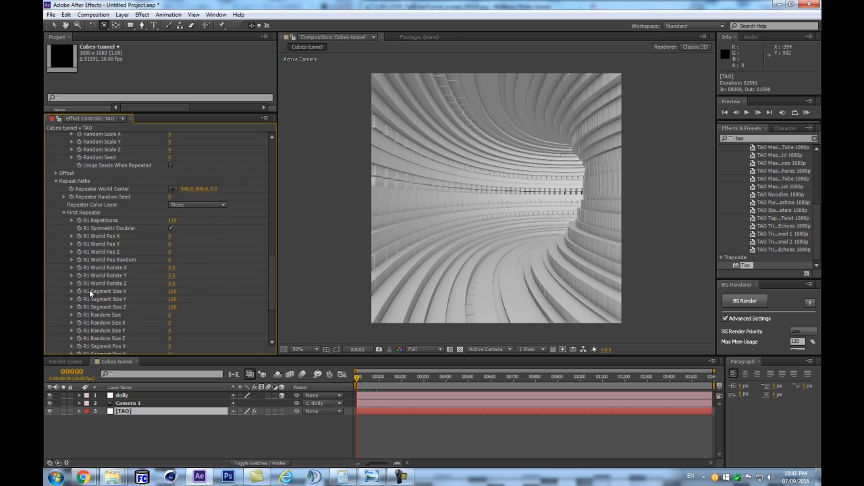
scroll(203, 226, up, 3)
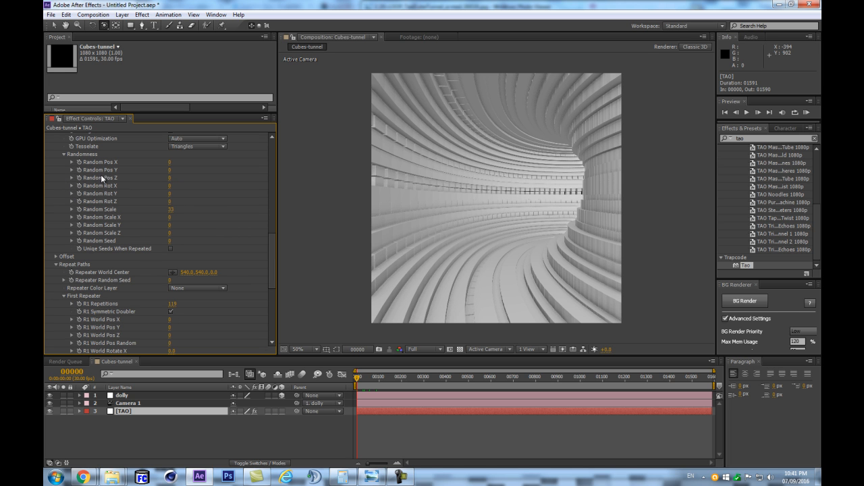
mouse_move(173, 215)
mouse_down()
mouse_move(189, 210)
mouse_move(171, 210)
mouse_up()
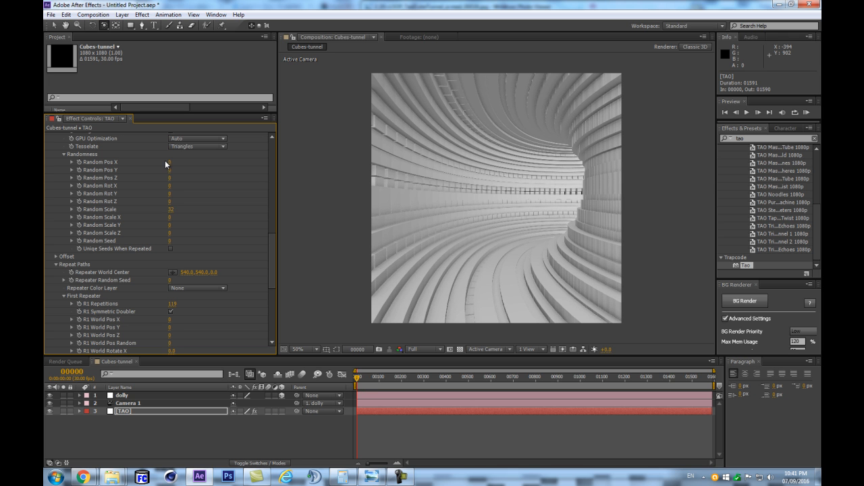
drag(169, 164, 181, 184)
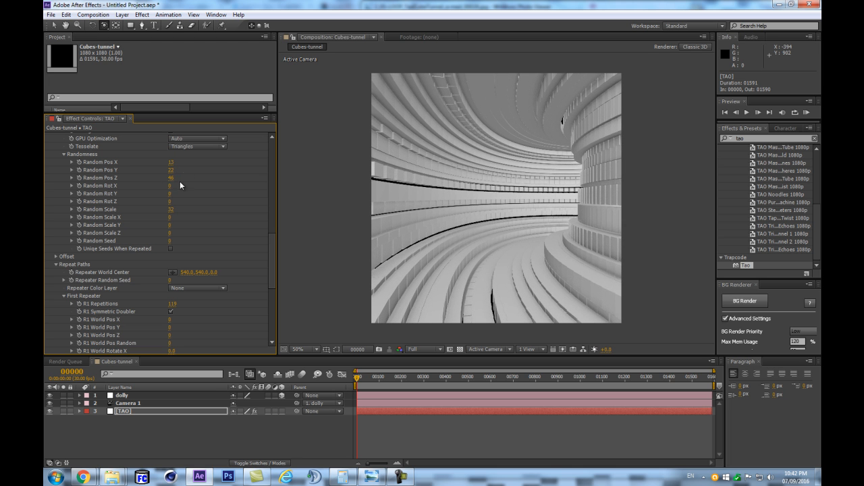
- Try Uniqe Seeds When Repeated for the segments, turn it off again, and set Random Seed to 2
click(171, 249)
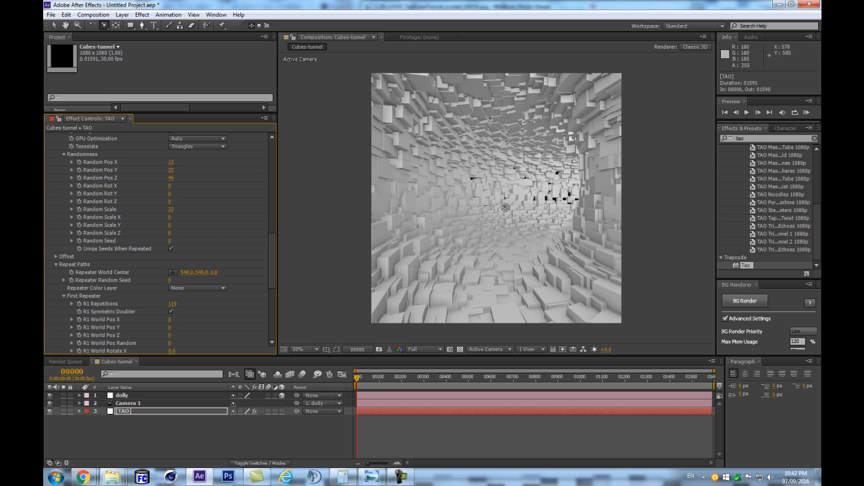
click(169, 247)
click(169, 249)
drag(169, 245, 172, 248)
click(171, 248)
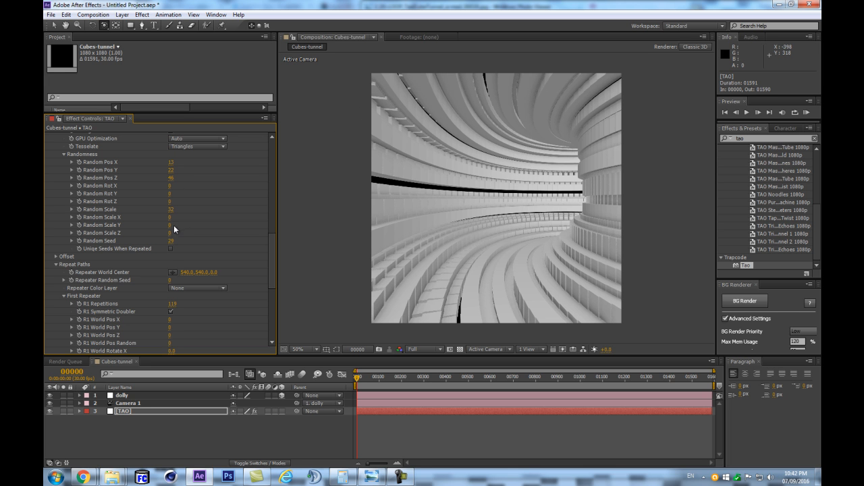
drag(170, 241, 155, 244)
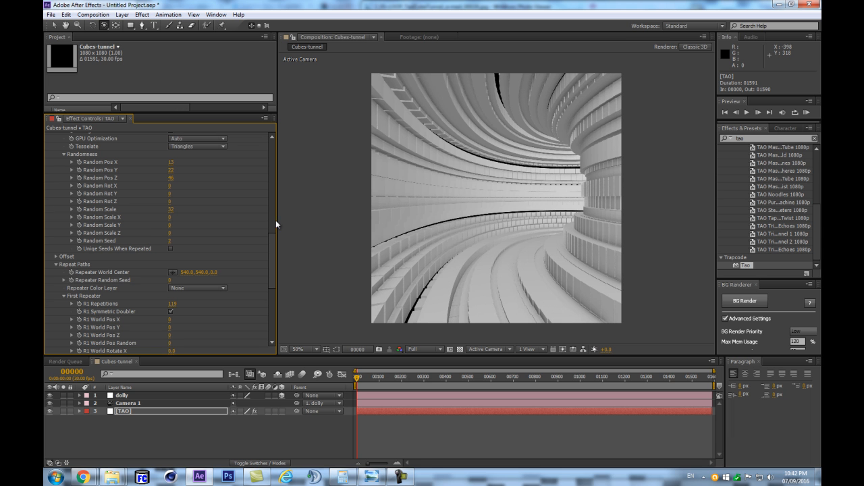
- Expand Tao's Offset group and turn off Offset Size
scroll(216, 228, down, 5)
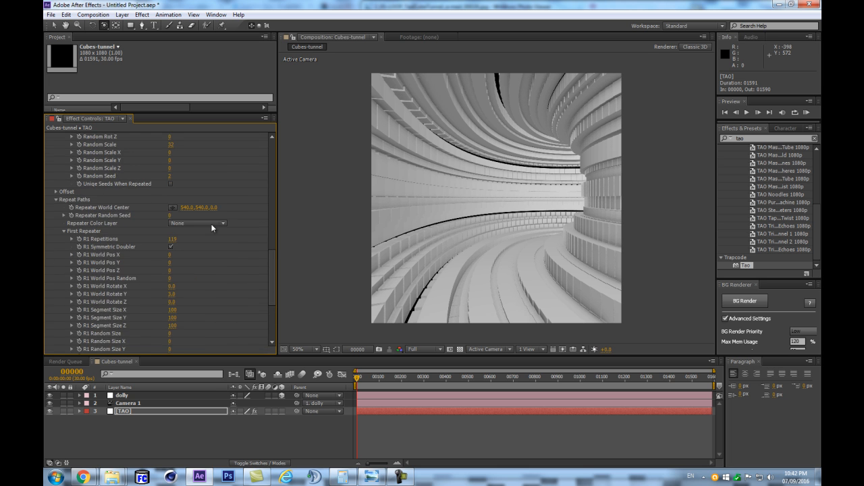
scroll(203, 224, up, 10)
scroll(173, 233, down, 8)
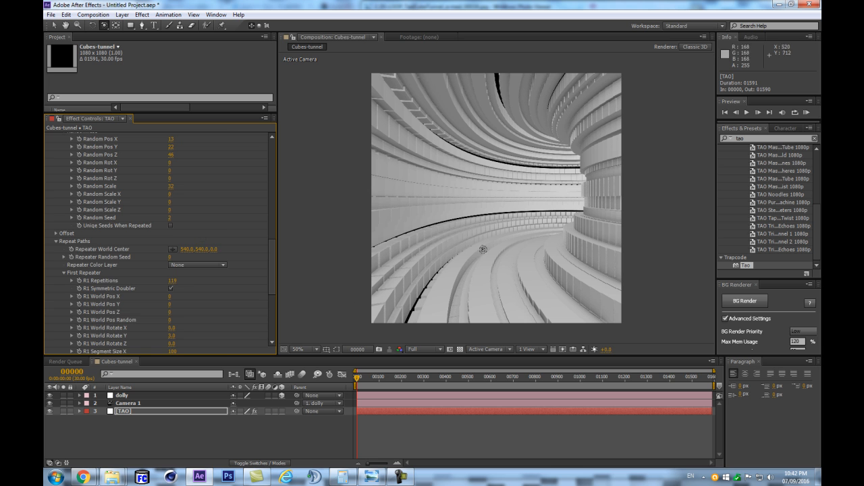
scroll(117, 208, up, 6)
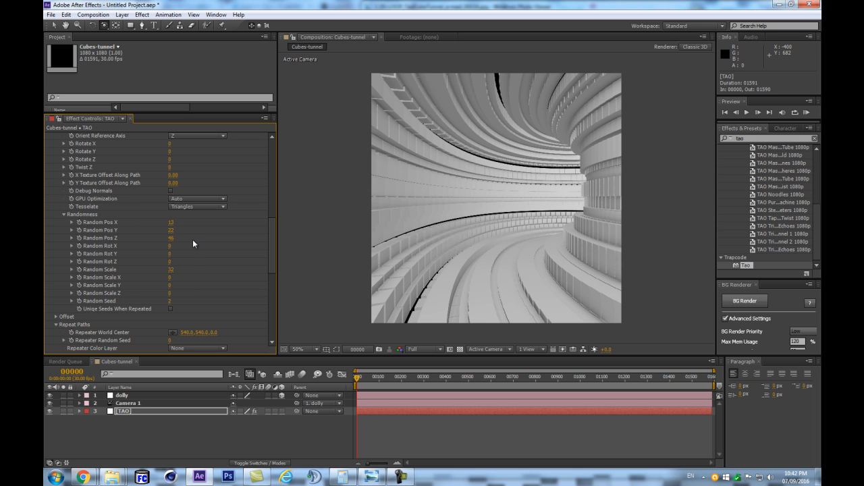
scroll(112, 265, down, 10)
scroll(106, 270, down, 7)
scroll(56, 304, up, 8)
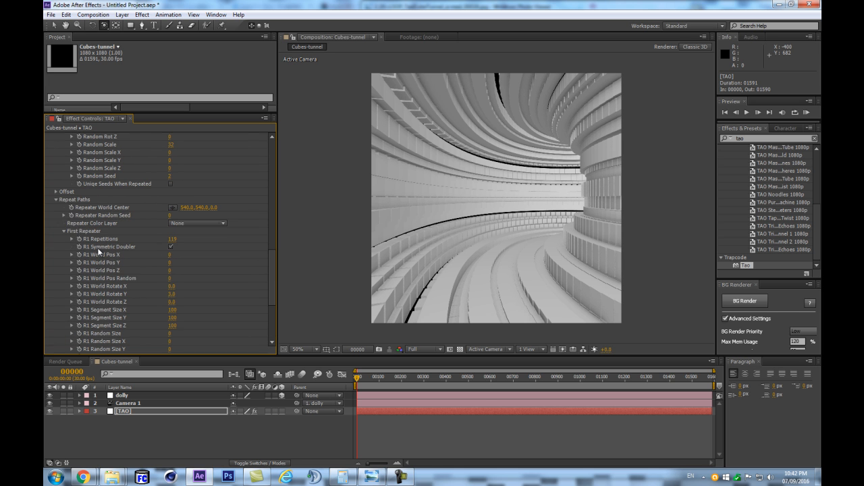
click(56, 193)
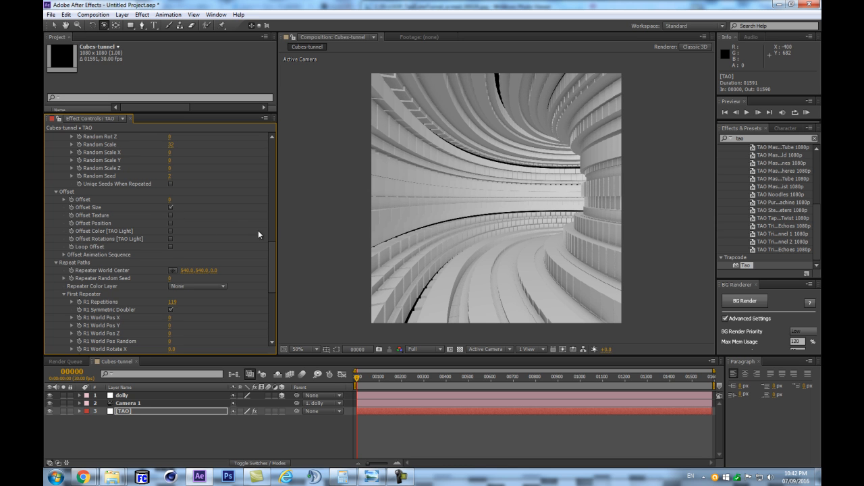
click(169, 207)
- Set the first repeater's R1 Path Offset to 4 and turn on Offset Position in the Offset group
scroll(176, 217, down, 5)
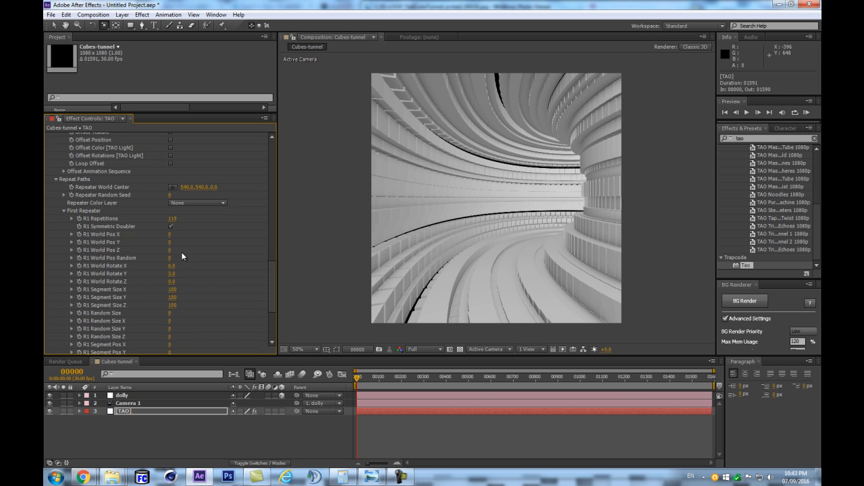
scroll(95, 223, up, 3)
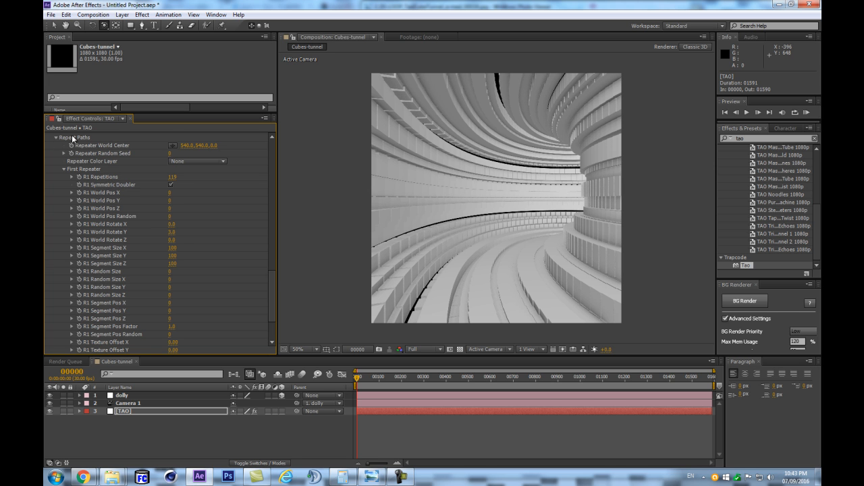
scroll(83, 179, down, 3)
scroll(87, 152, up, 2)
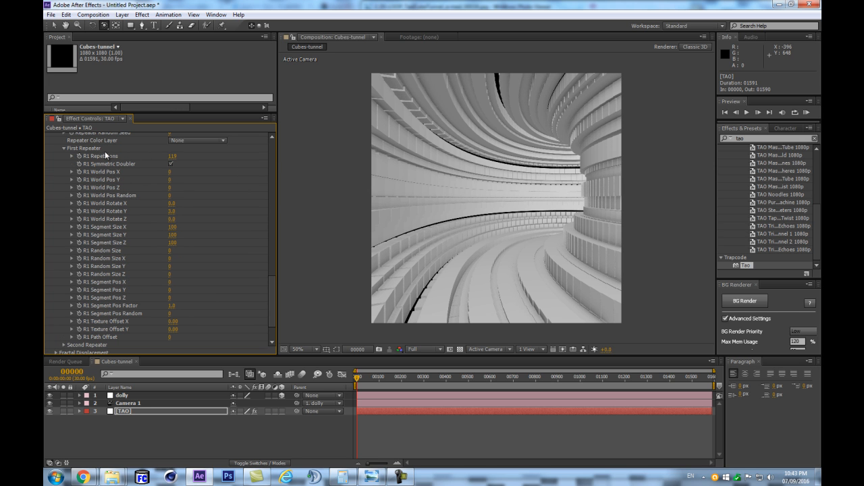
scroll(106, 312, down, 2)
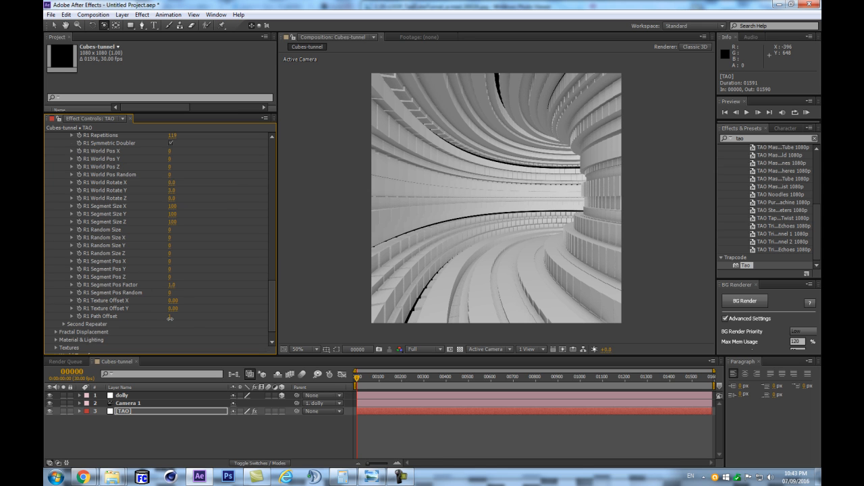
mouse_move(172, 318)
mouse_down()
mouse_move(206, 323)
mouse_move(157, 319)
mouse_up()
scroll(214, 255, up, 5)
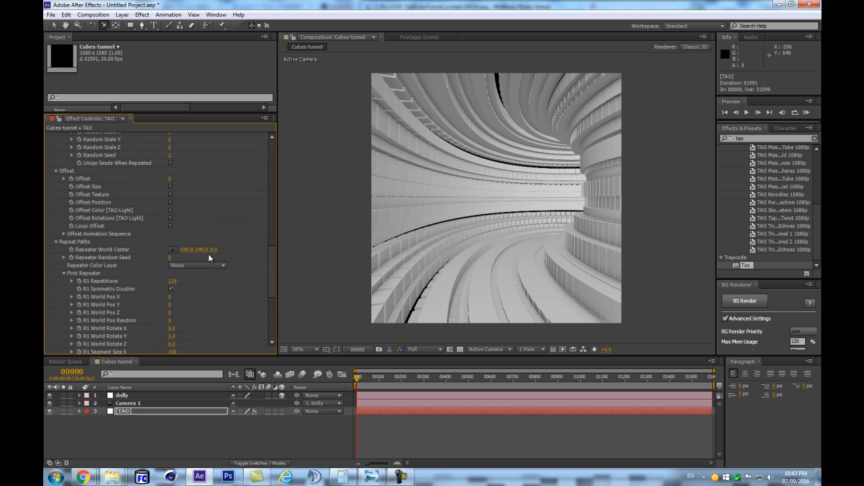
click(171, 202)
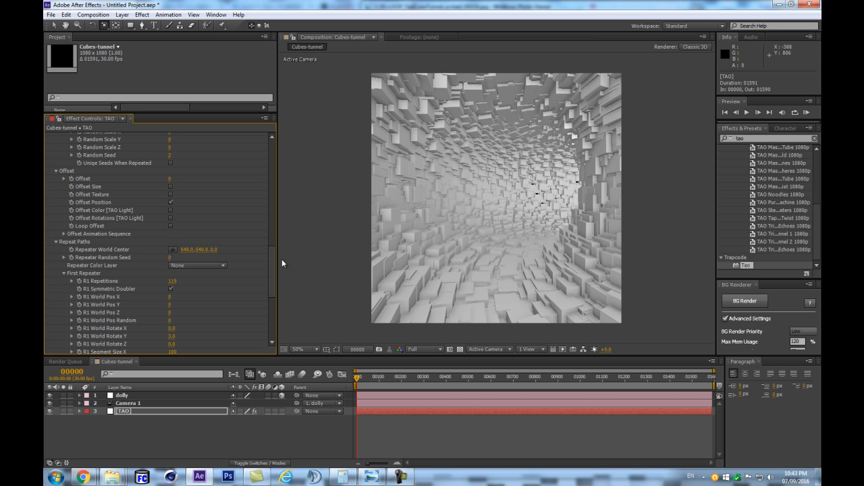
- Try a different R1 Path Offset on the first repeater, then undo the change
scroll(255, 230, down, 3)
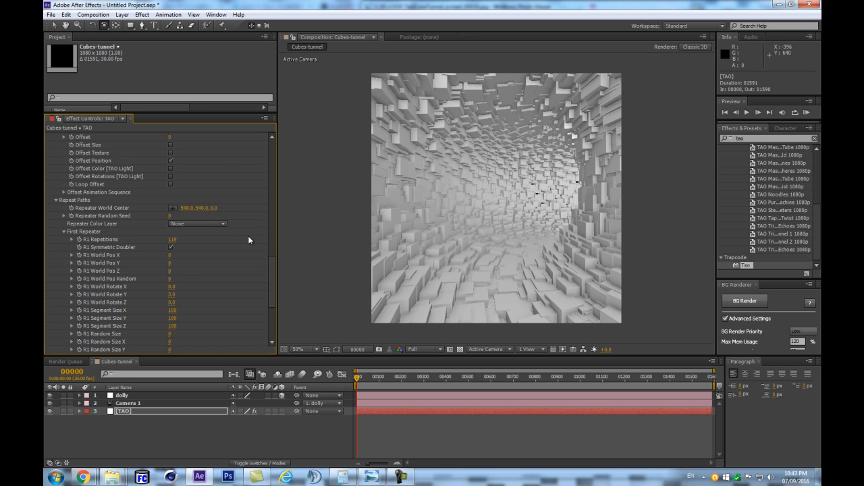
scroll(164, 186, up, 2)
scroll(174, 185, up, 2)
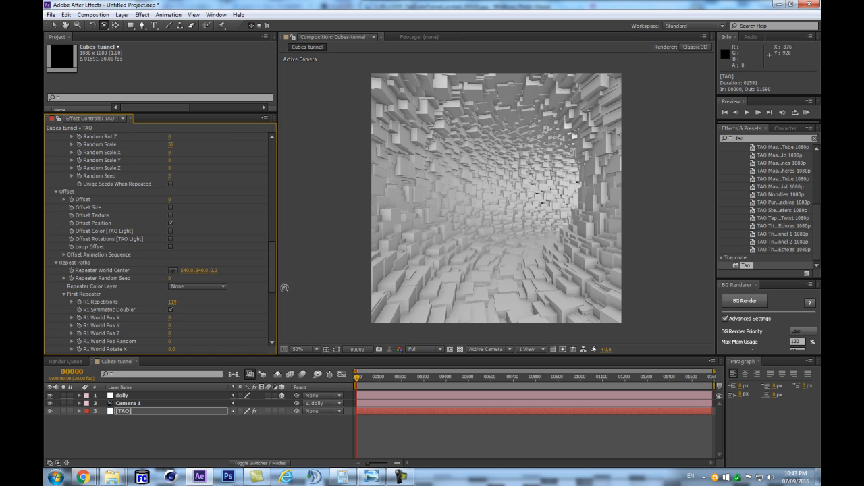
scroll(160, 287, down, 3)
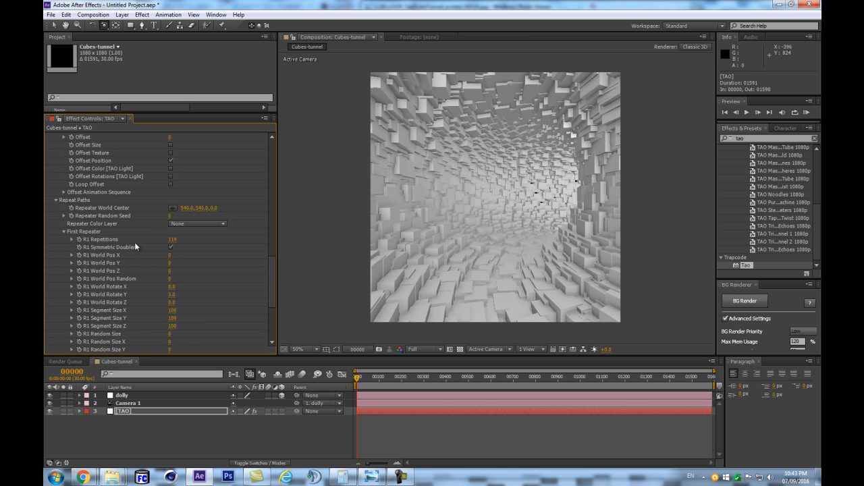
scroll(113, 228, up, 2)
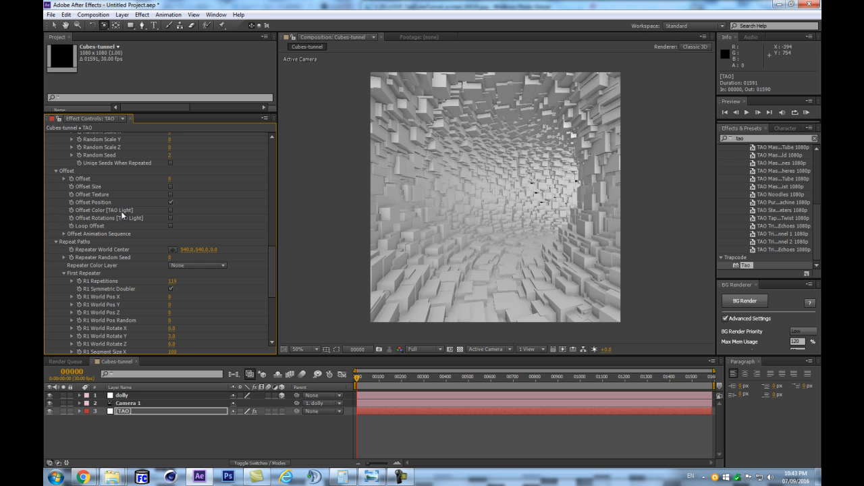
scroll(188, 207, down, 1)
scroll(188, 207, up, 2)
scroll(223, 264, down, 1)
scroll(152, 299, down, 3)
scroll(180, 335, down, 4)
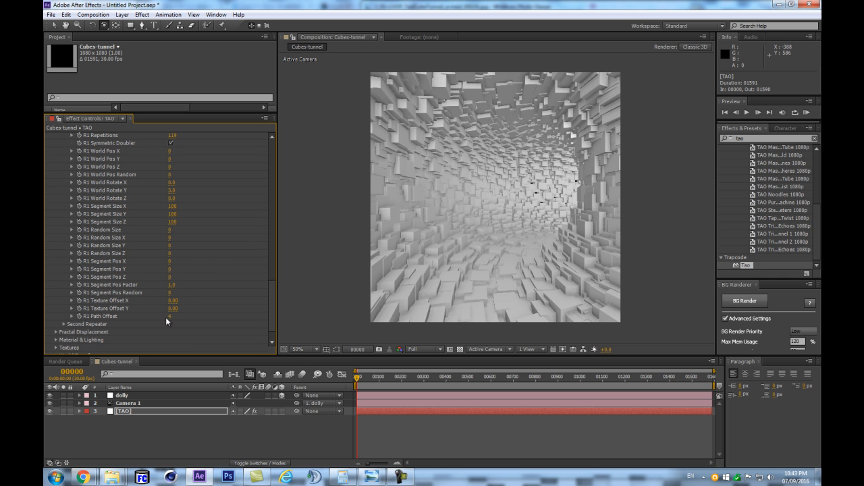
drag(171, 317, 172, 318)
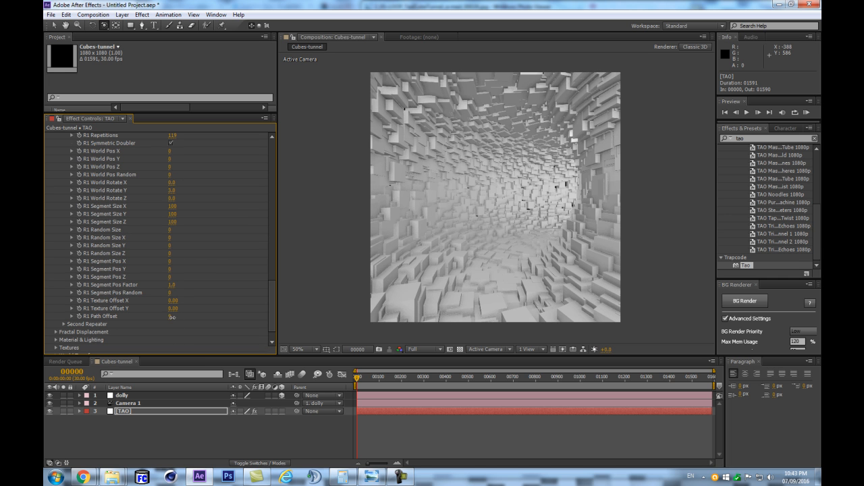
key(ctrl+z)
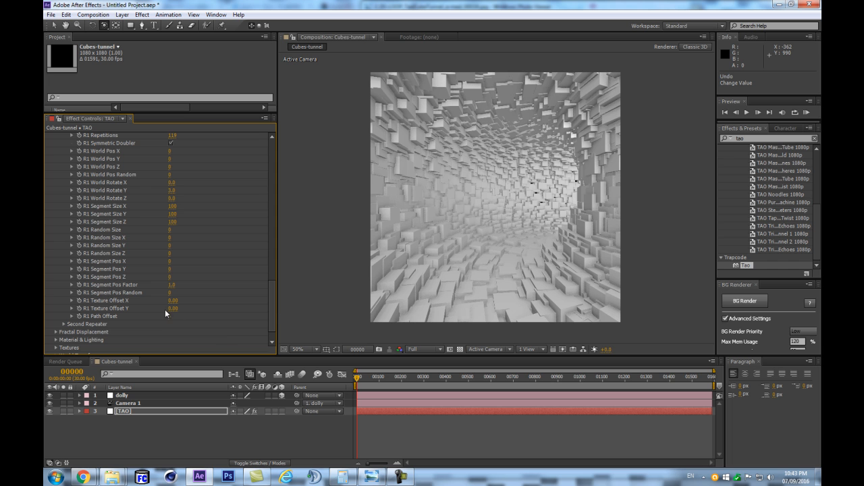
- Turn on Loop Offset, try an Offset value of 30, and undo that Offset change
scroll(189, 270, up, 7)
click(171, 226)
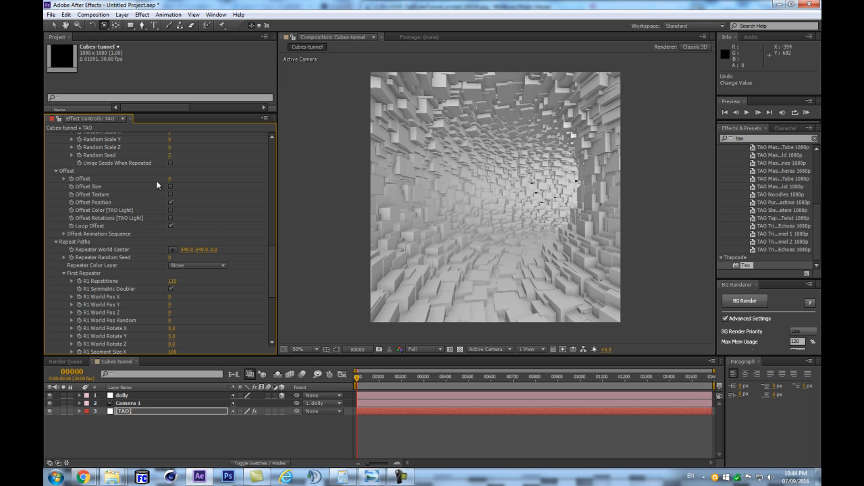
drag(169, 179, 183, 180)
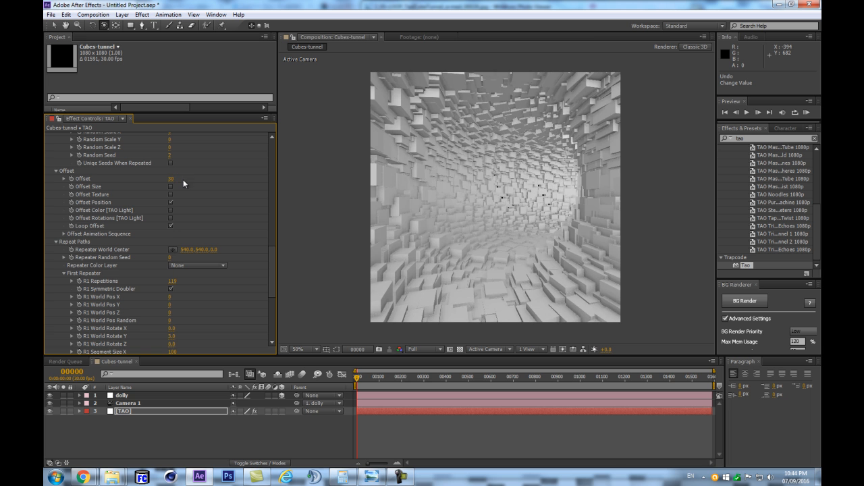
key(ctrl+z)
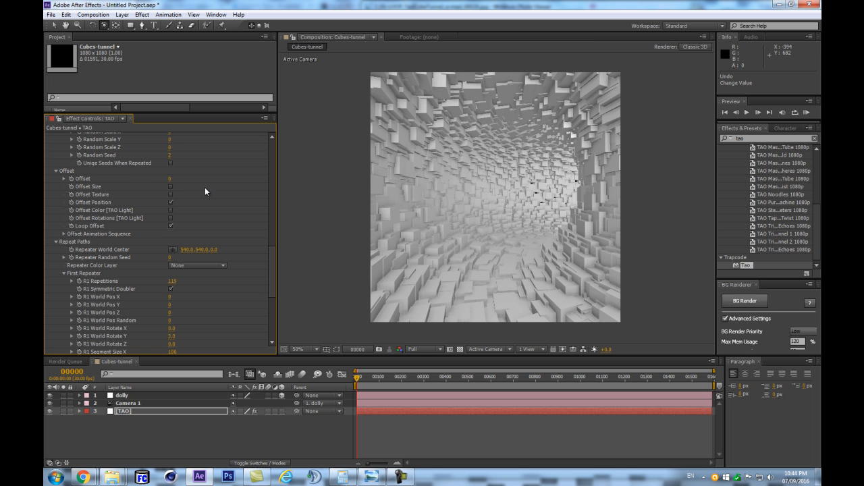
scroll(416, 224, up, 1)
scroll(460, 202, down, 2)
scroll(496, 204, up, 1)
scroll(181, 235, down, 3)
scroll(183, 230, up, 3)
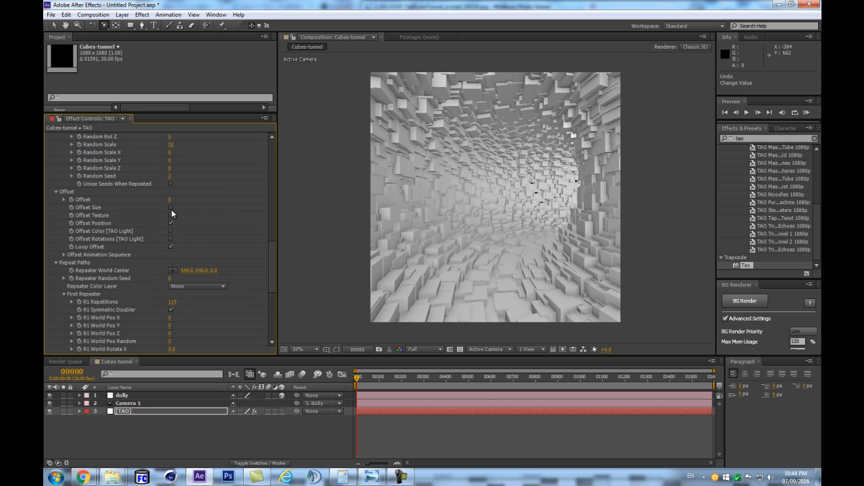
- Expand Tao's World Transform group, try a W Rotate Y of 19, and undo the rotation
click(170, 223)
drag(268, 273, 269, 326)
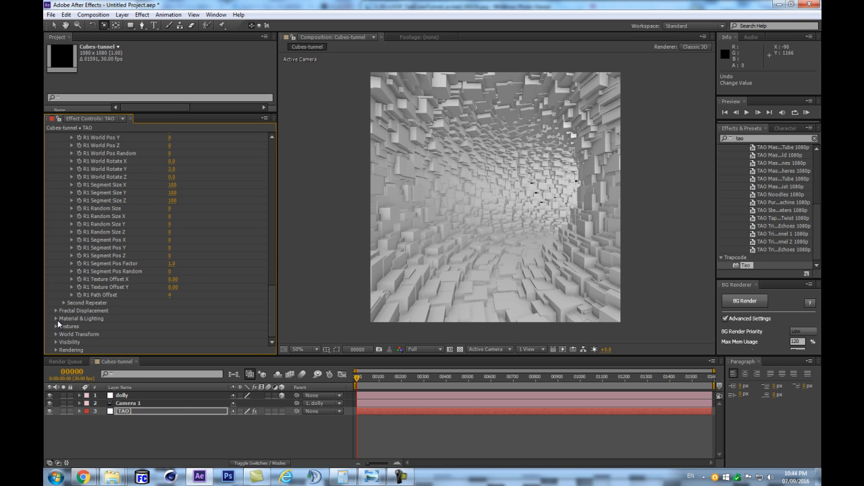
scroll(102, 334, down, 2)
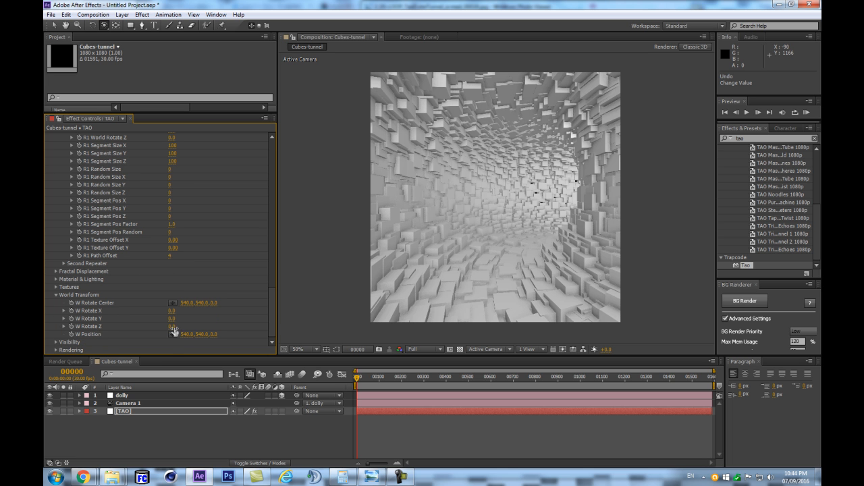
drag(174, 318, 180, 318)
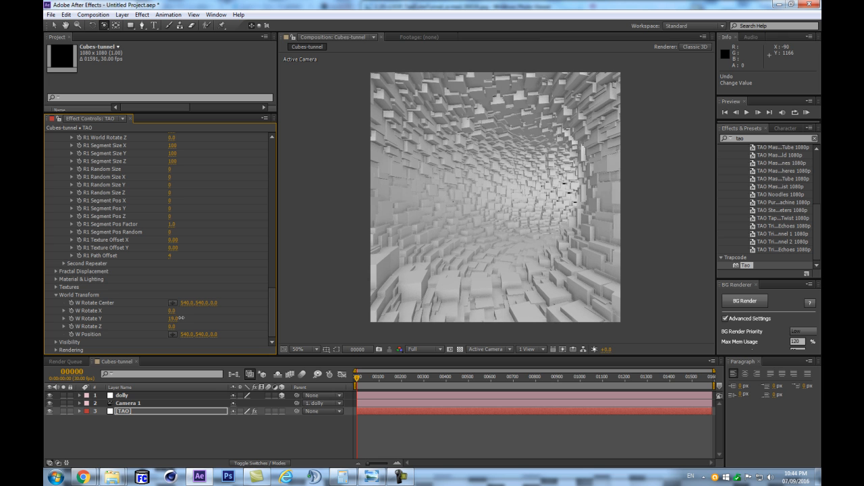
key(ctrl+z)
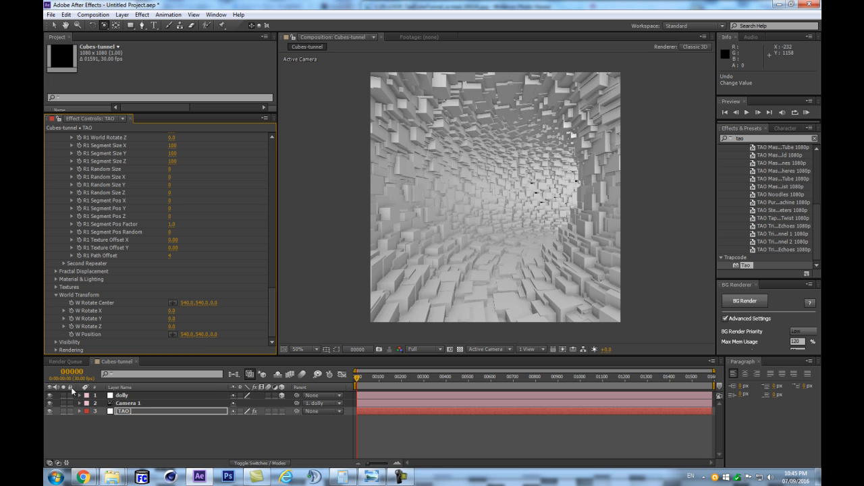
- Try rotating the tunnel again with W Rotate Y, then set the value back to 0
mouse_move(171, 318)
mouse_down()
mouse_move(197, 317)
mouse_move(174, 321)
mouse_up()
click(173, 319)
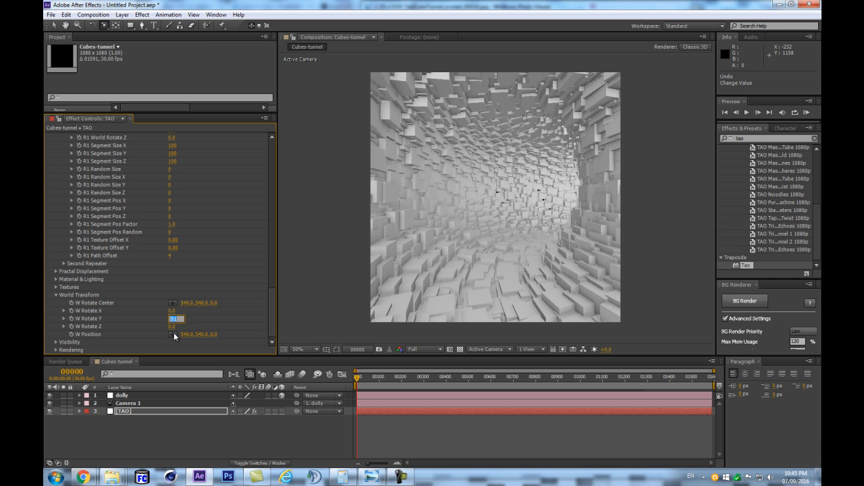
text(0)
key(Return)
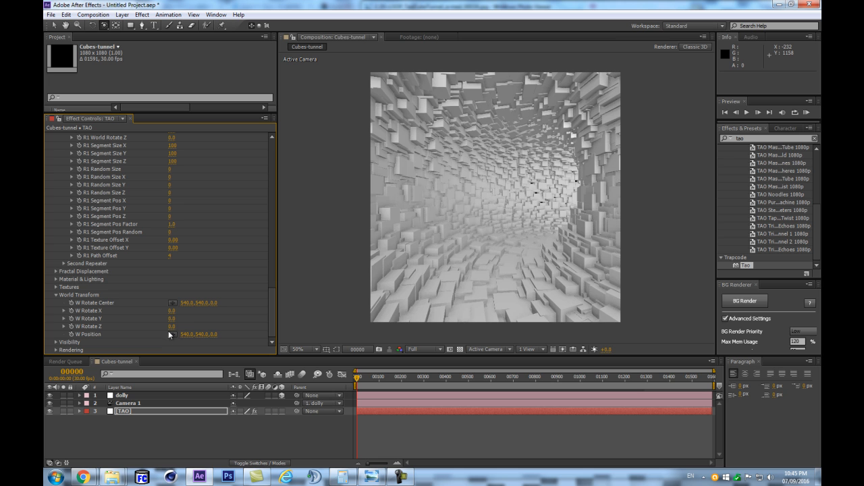
- Start keyframing W Rotate Y at frame 0, go to frame 90, and reveal the TAO layer's keyframes
click(72, 318)
click(75, 371)
text(90)
key(Return)
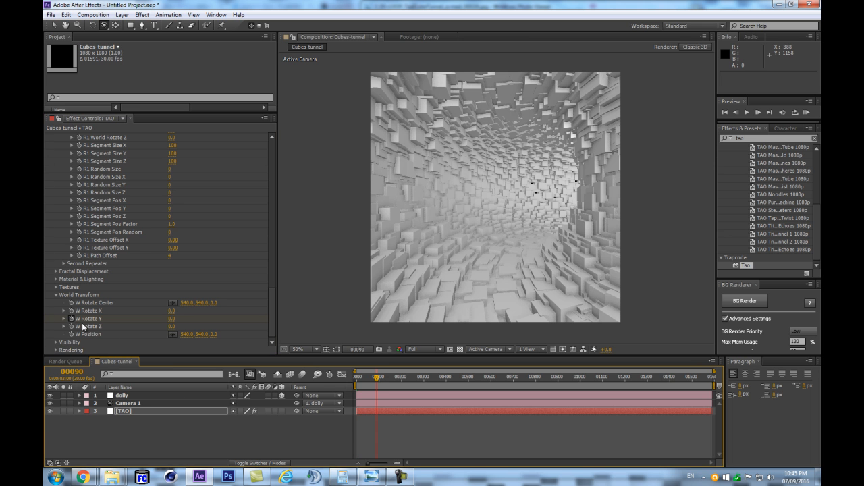
key(u)
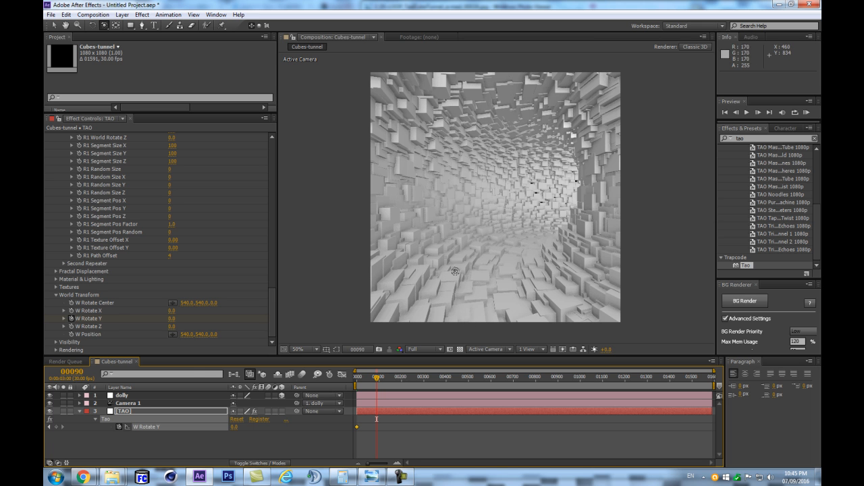
click(62, 442)
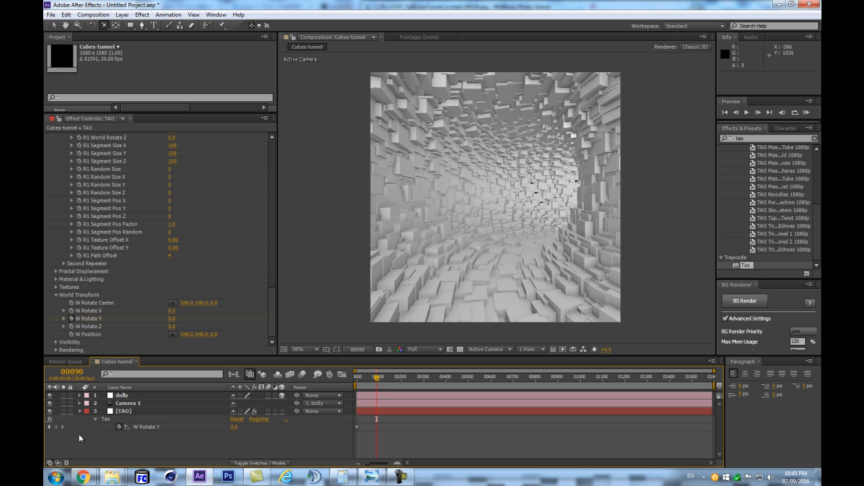
- Add a W Rotate Y keyframe at frame 90 and set its value to 360
drag(397, 378, 378, 387)
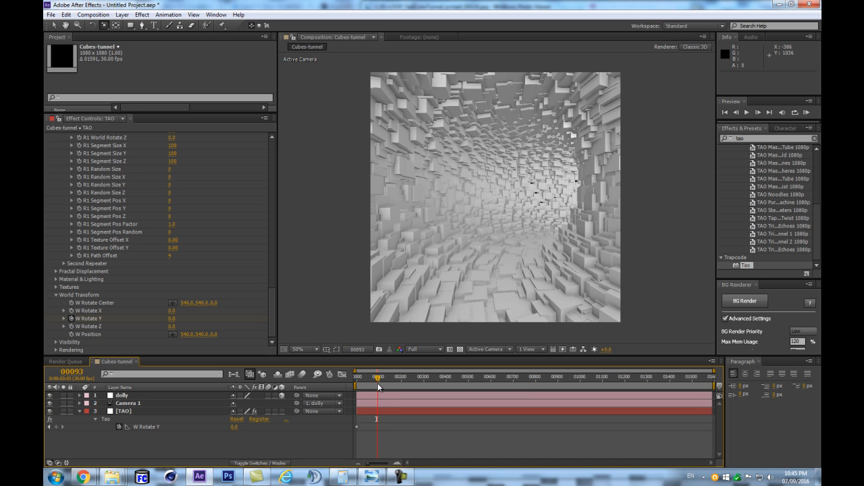
drag(376, 385, 375, 386)
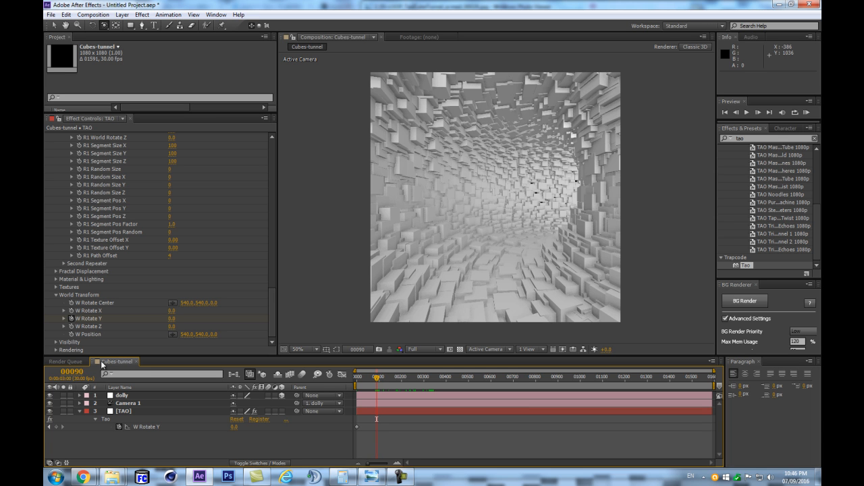
drag(76, 374, 71, 373)
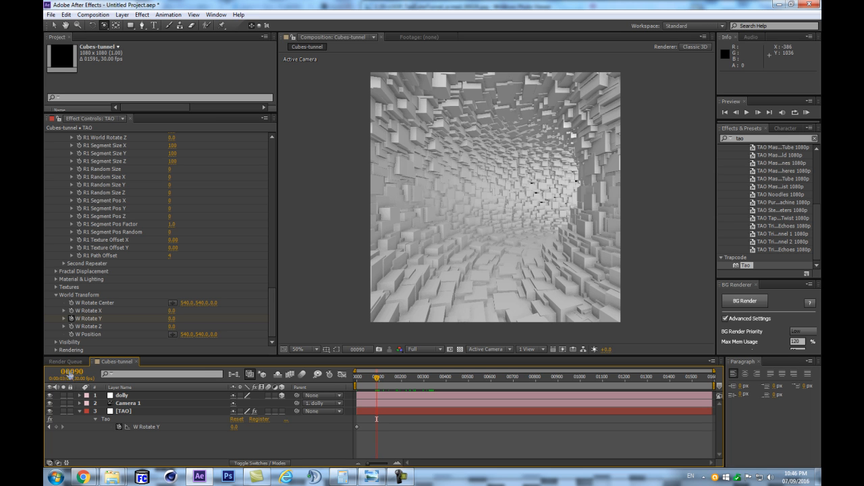
click(56, 426)
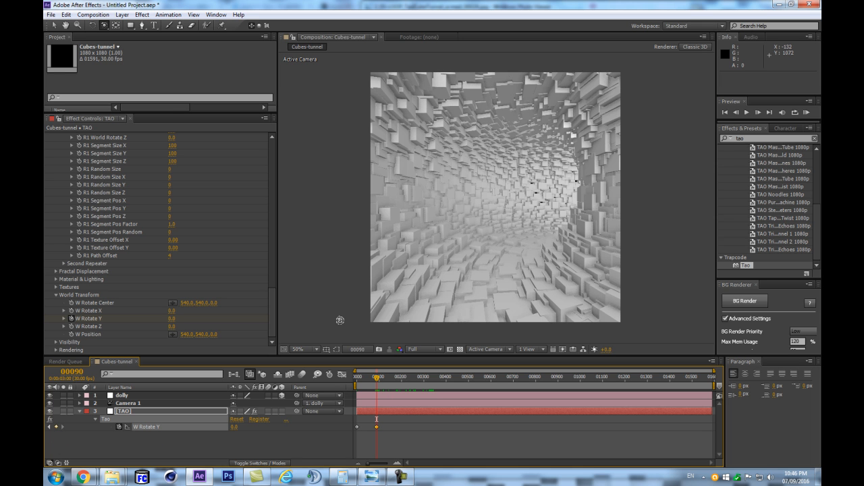
click(173, 319)
text(3690)
key(Return)
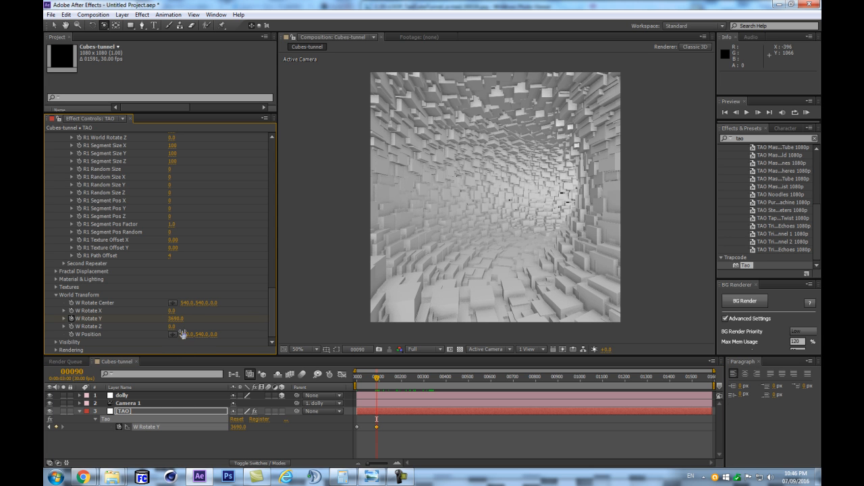
text(360)
key(Return)
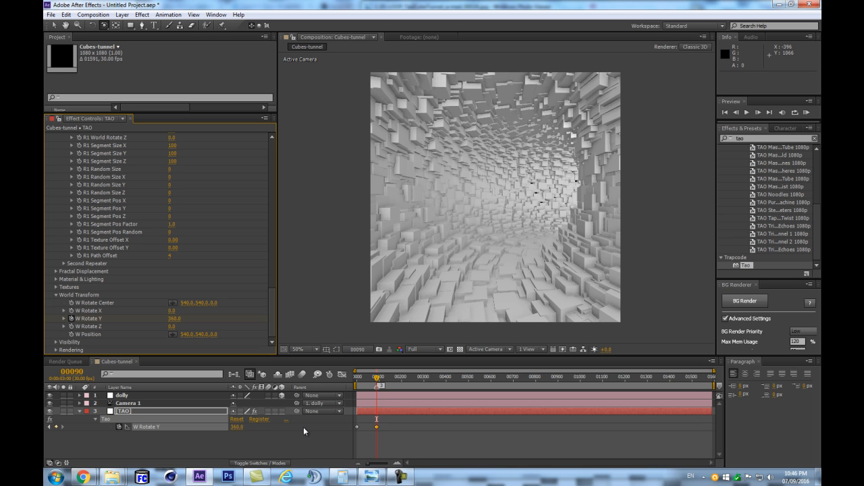
- Place composition marker 1 at frame 0 and jump repeatedly between markers 1 and 3 to compare both frames
key(Home)
key(shift+1)
key(3)
key(1)
key(3)
key(1)
key(3)
key(1)
key(3)
key(1)
key(3)
- End the work area at frame 89, zoom in on the timeline, and run a RAM preview of the loop
key(Page_Up)
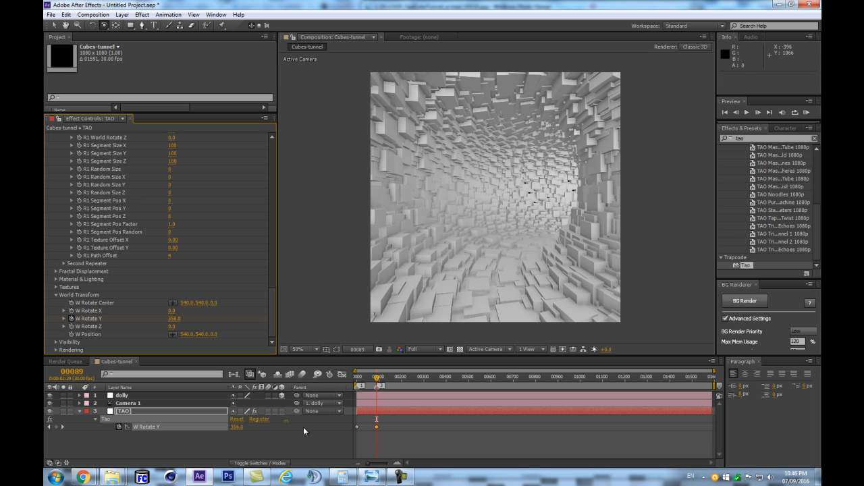
key(n)
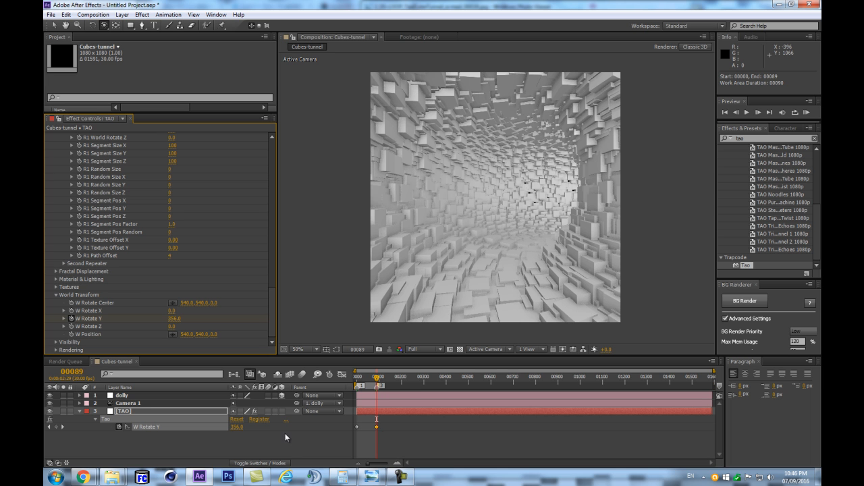
key(=)
key(=)
key(space)
drag(370, 398, 627, 407)
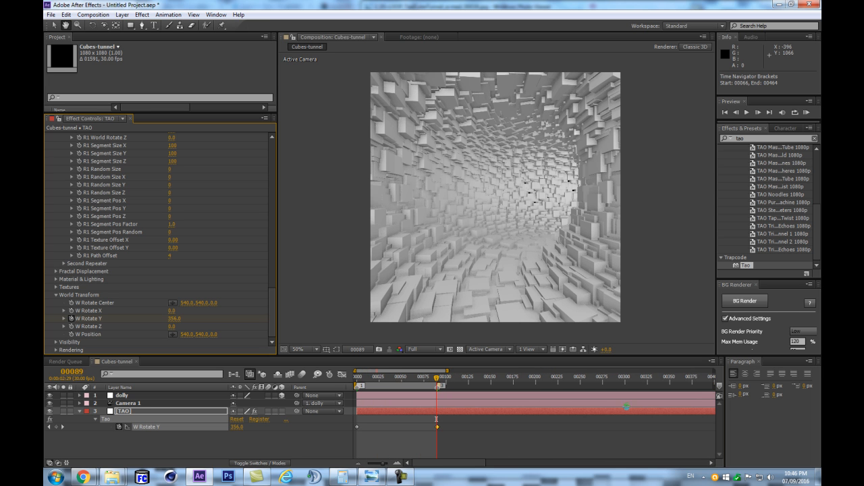
key(KP_0)
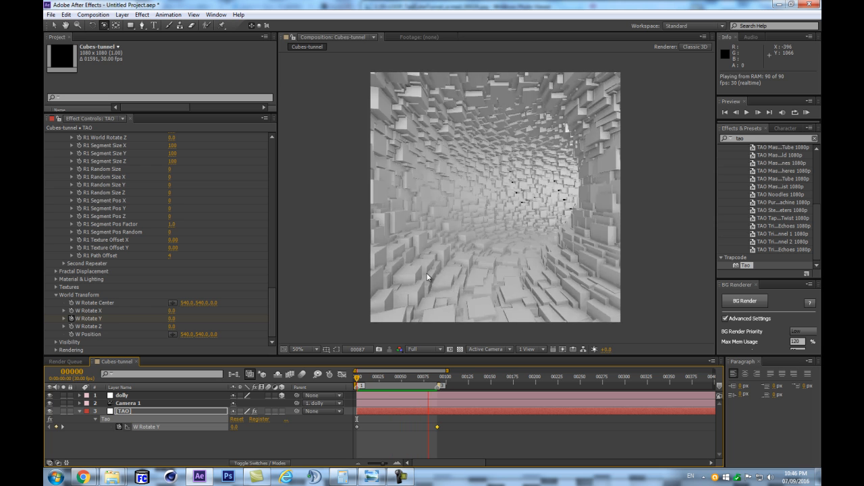
key(space)
- Try a slower loop with the last W Rotate Y keyframe at frame 300 and the work area ending at 299, and preview it
click(433, 377)
drag(432, 377, 626, 357)
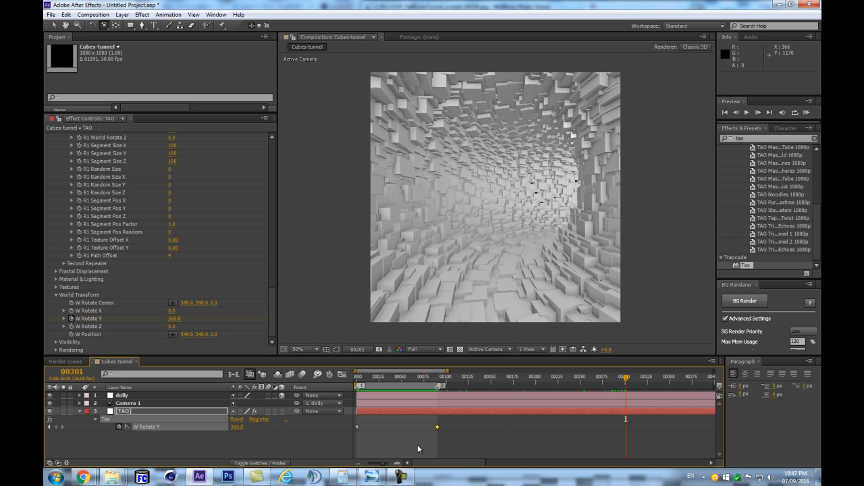
key(Page_Up)
drag(437, 428, 612, 433)
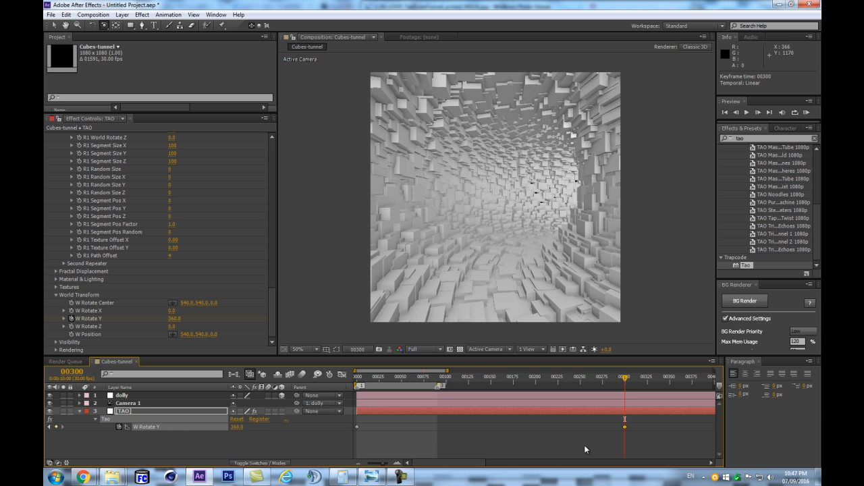
key(Page_Up)
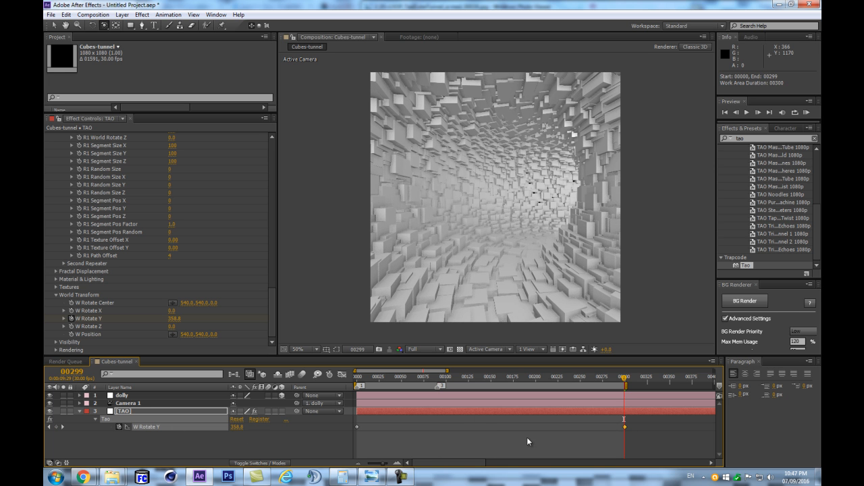
key(KP_0)
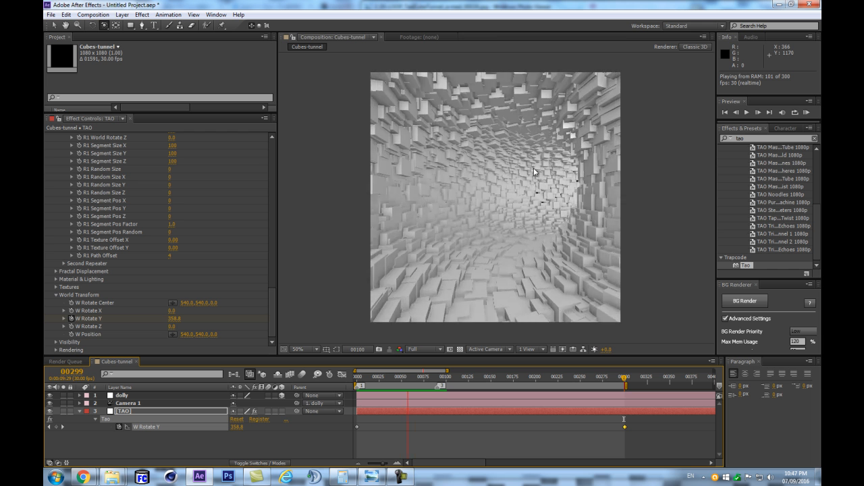
- Stop the preview, undo the work area and keyframe changes, and move the playhead to frame 90
key(space)
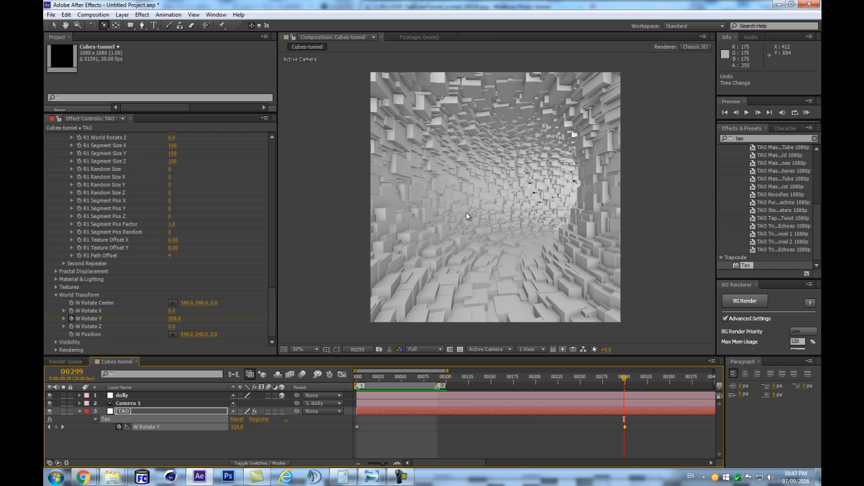
drag(624, 426, 438, 427)
click(438, 378)
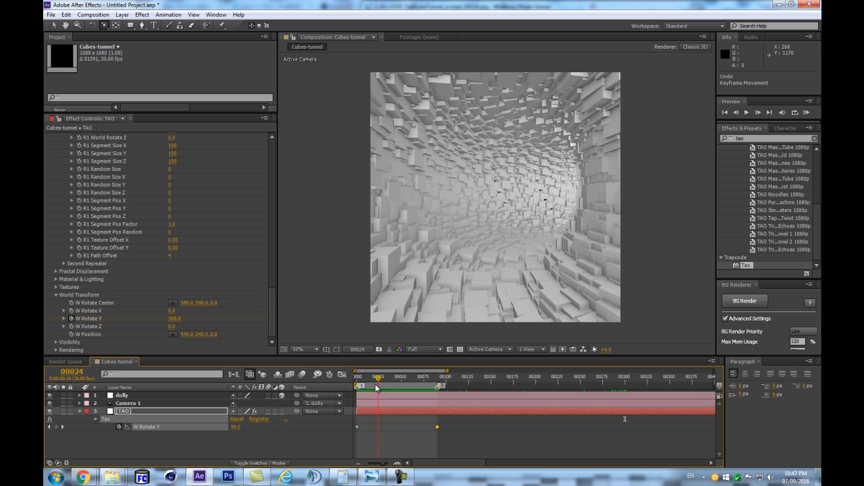
mouse_move(437, 378)
mouse_down()
mouse_move(357, 379)
mouse_move(434, 370)
mouse_move(437, 377)
mouse_up()
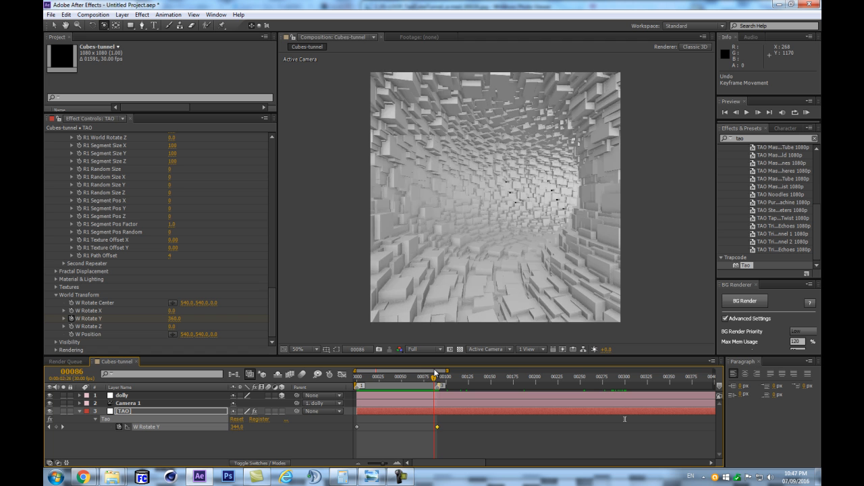
- Set the first repeater's R1 Repetitions to 30
drag(272, 303, 238, 252)
scroll(236, 255, down, 3)
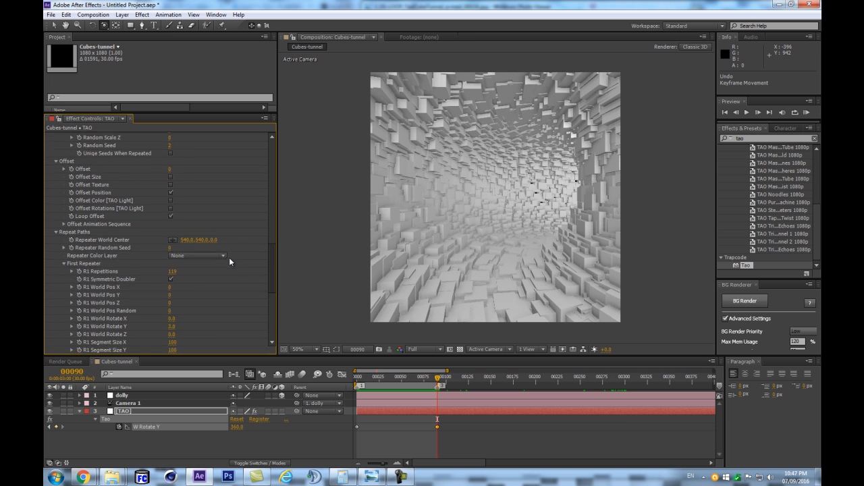
scroll(228, 256, down, 3)
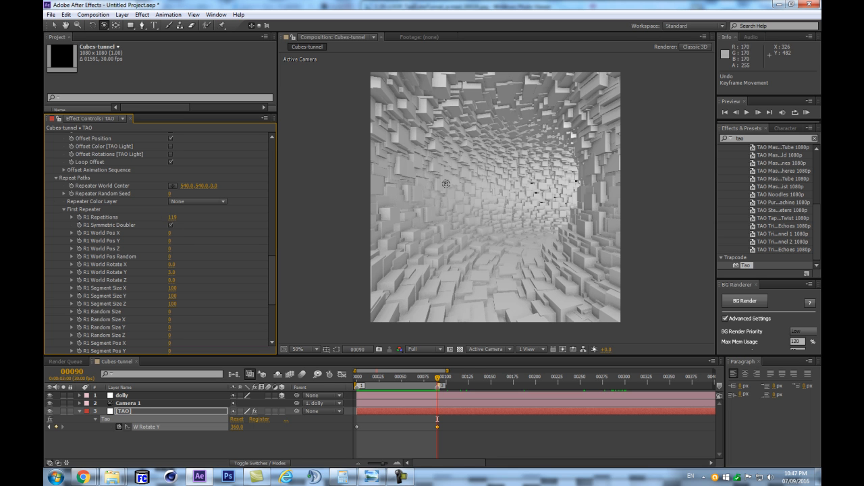
click(173, 219)
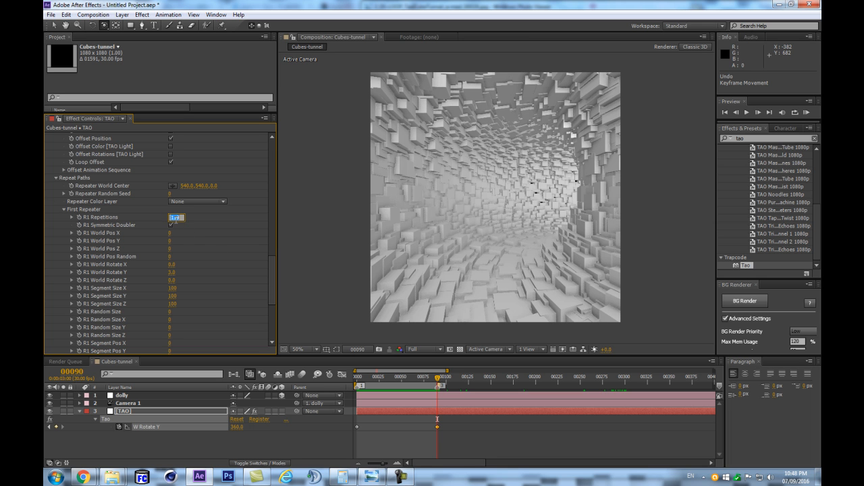
text(119)
click(170, 225)
text(4)
key(Return)
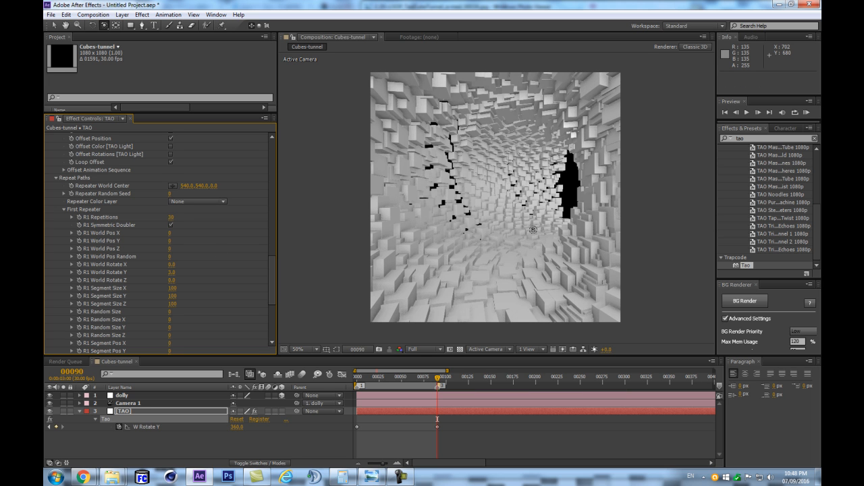
- Set the dolly null's X Rotation to 90° and pull the camera back until the whole tunnel shows from outside
key(comma)
key(period)
click(132, 398)
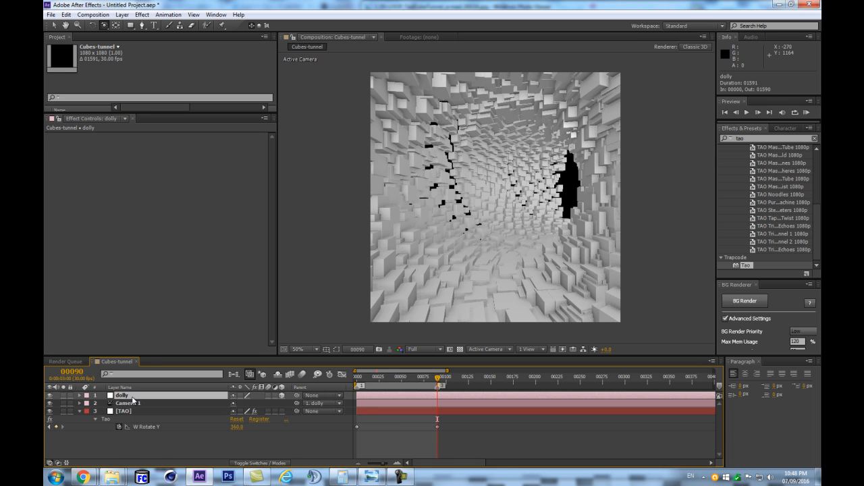
key(r)
click(257, 411)
text(90)
key(Return)
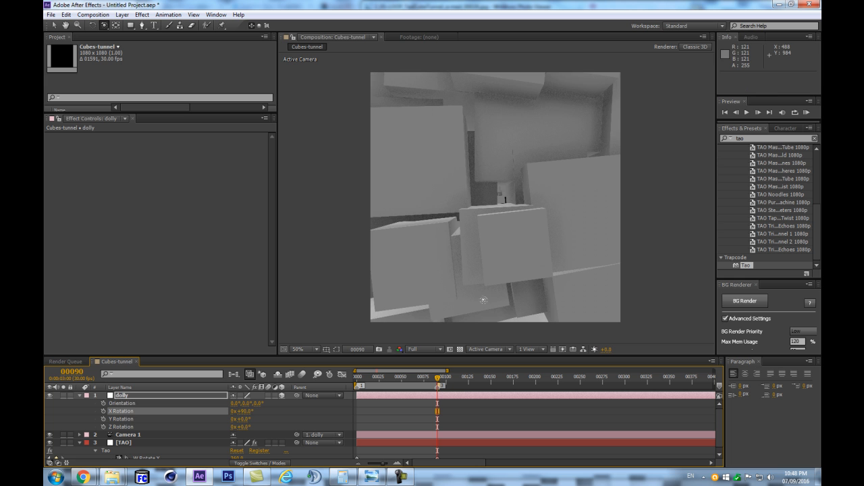
key(c)
key(c)
drag(529, 154, 519, 347)
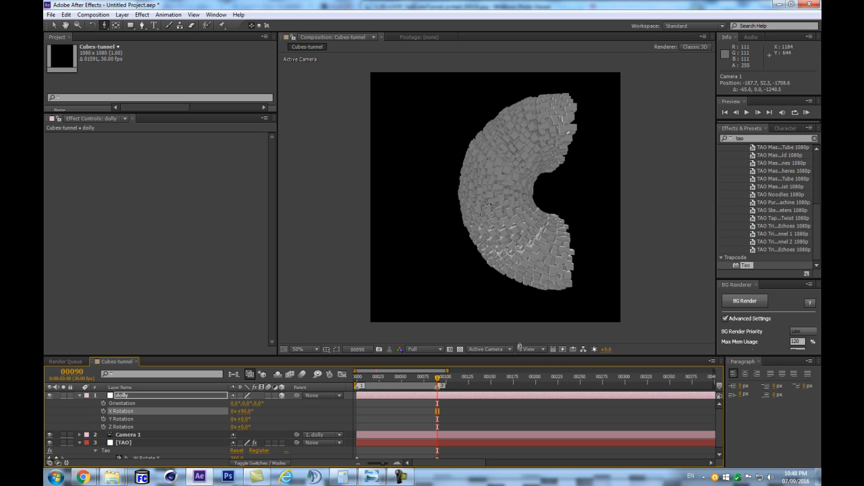
- Turn off R1 Symmetric Doubler in the first repeater of the TAO layer
click(138, 442)
drag(272, 145, 270, 283)
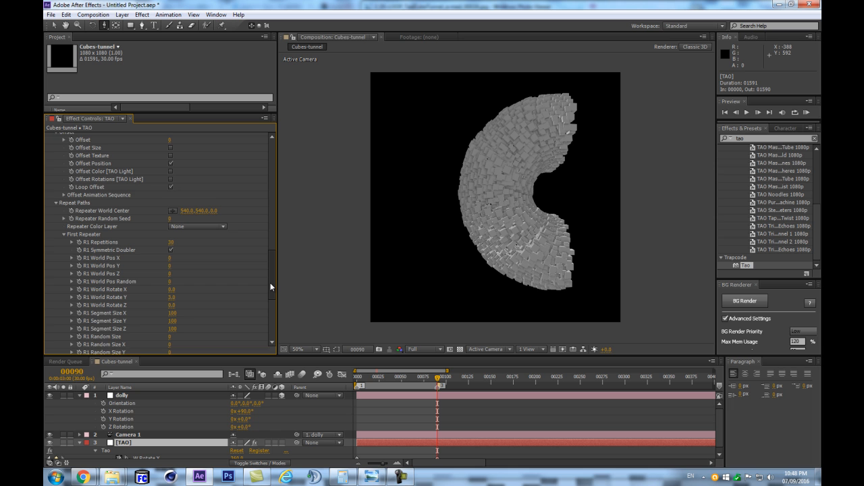
scroll(271, 287, down, 1)
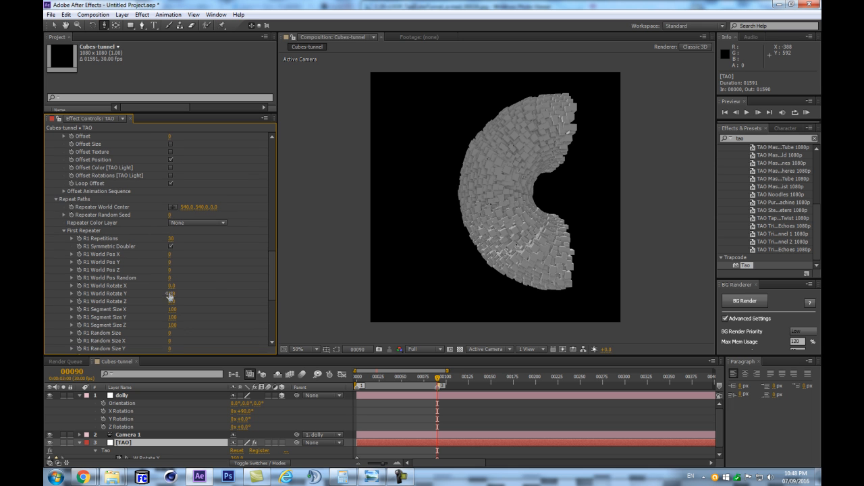
click(173, 239)
click(171, 247)
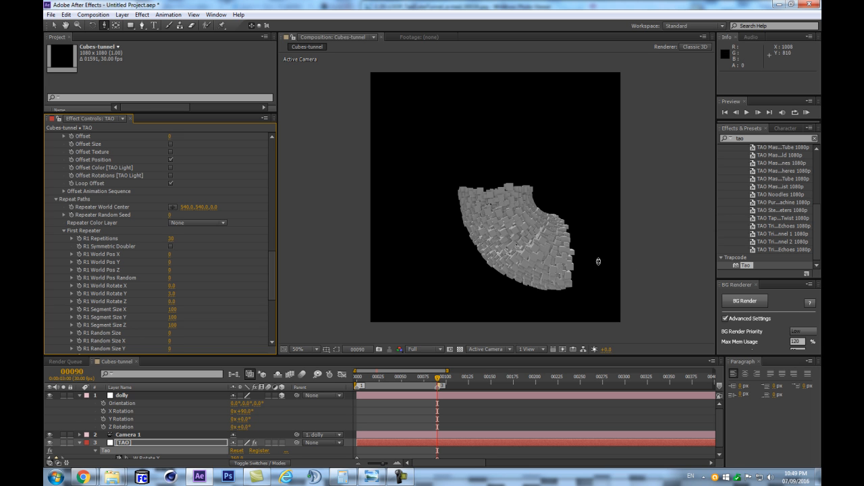
drag(564, 256, 491, 215)
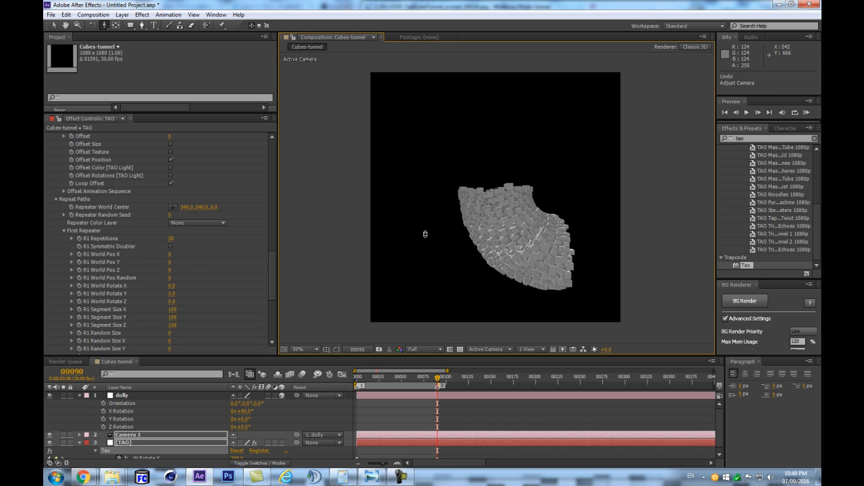
- Set the second repeater's R2 World Pos Y to 0, R2 Repetitions to 3 and R2 World Rotate Y to 90°
scroll(188, 263, down, 3)
click(63, 343)
scroll(174, 276, down, 6)
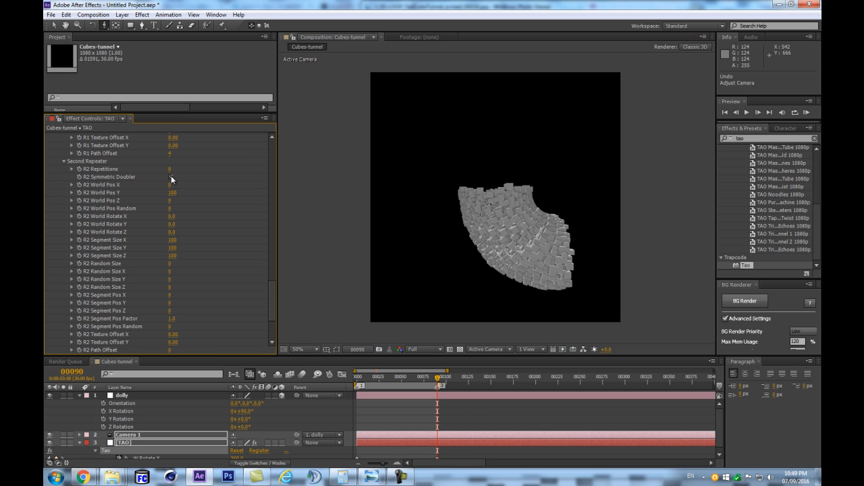
click(157, 178)
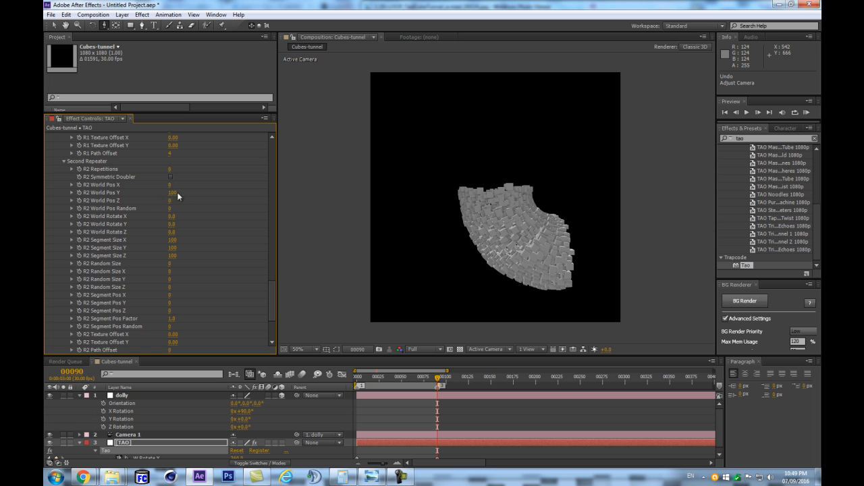
click(173, 193)
click(171, 170)
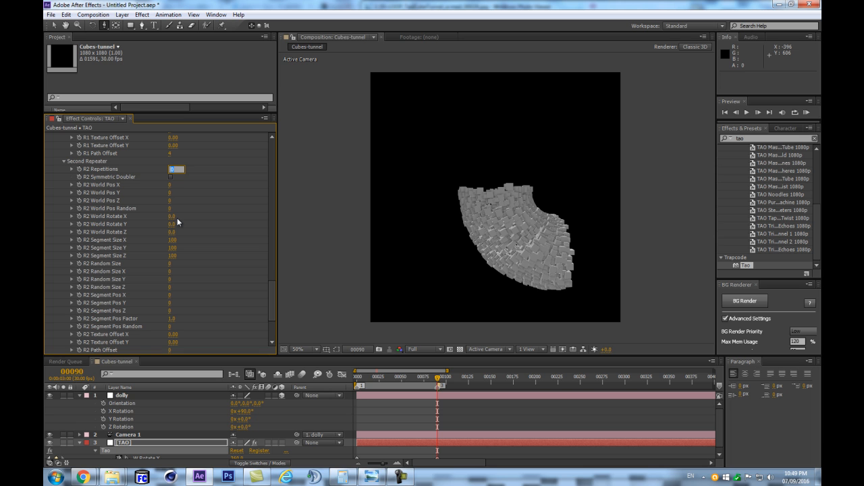
text(3)
click(171, 224)
text(90)
key(Return)
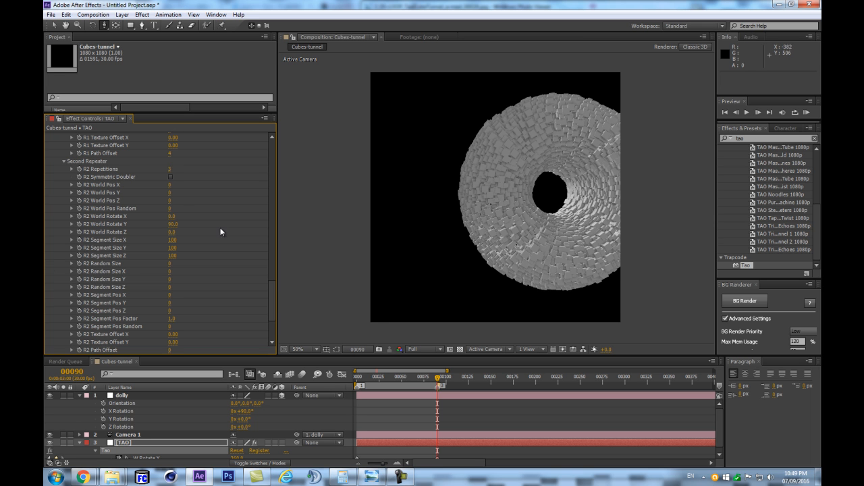
- Undo the repeater changes together with the dolly rotation and camera pull-back, returning to the view inside the tunnel
key(ctrl+z)
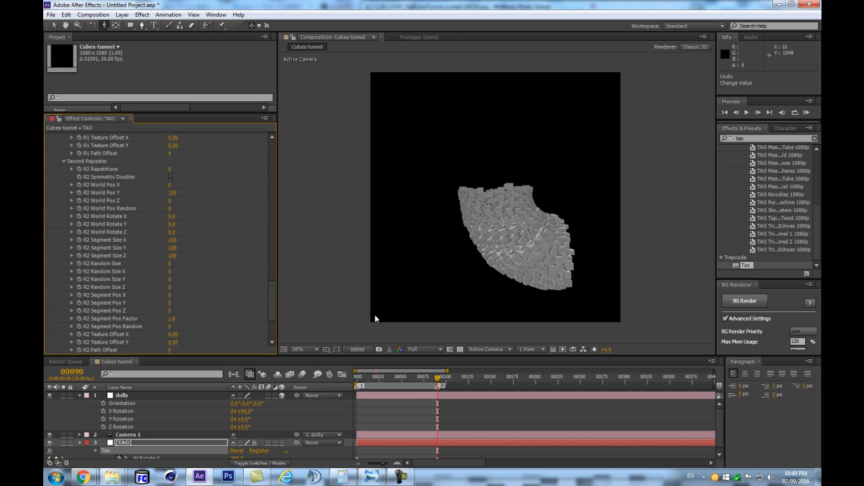
key(ctrl+z)
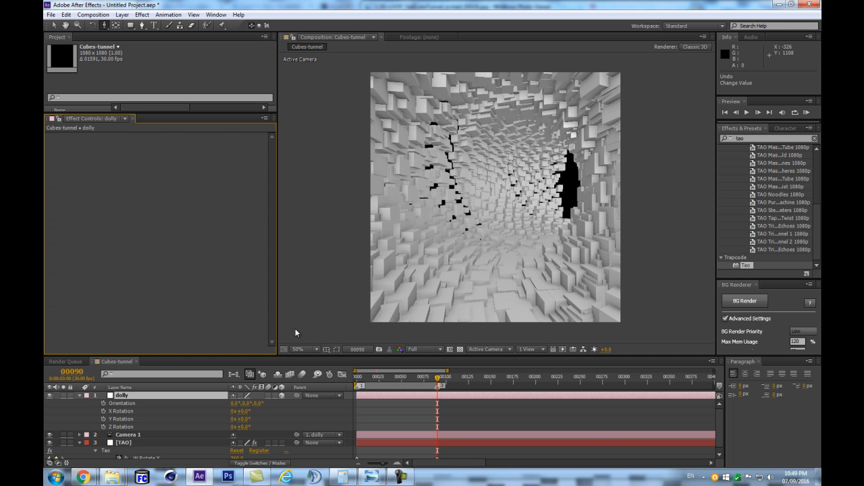
- Turn off R1 Symmetric Doubler in the TAO layer's first repeater
click(125, 443)
scroll(264, 276, down, 10)
scroll(257, 290, down, 3)
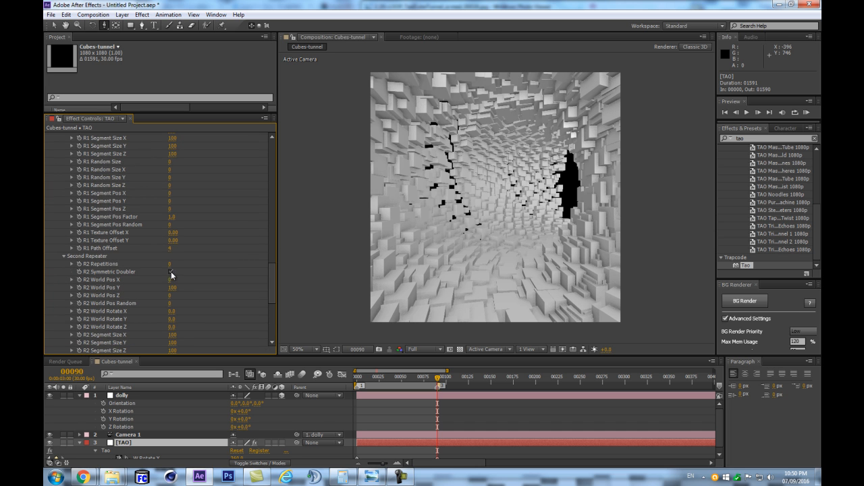
scroll(189, 260, up, 3)
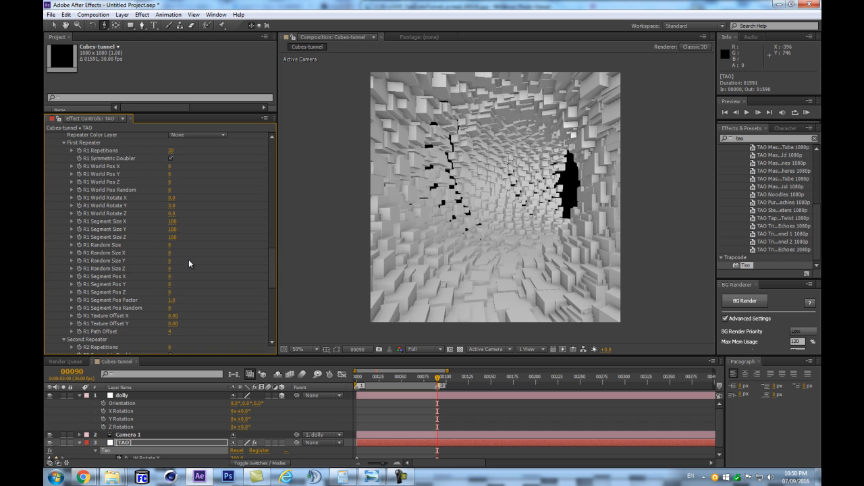
click(171, 159)
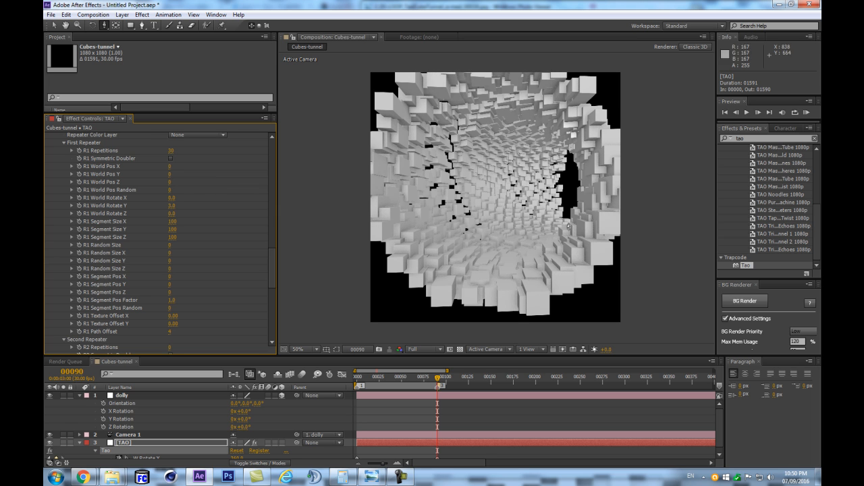
- Set the second repeater's R2 Repetitions to 3 and R2 World Pos Y to 0
scroll(177, 277, down, 3)
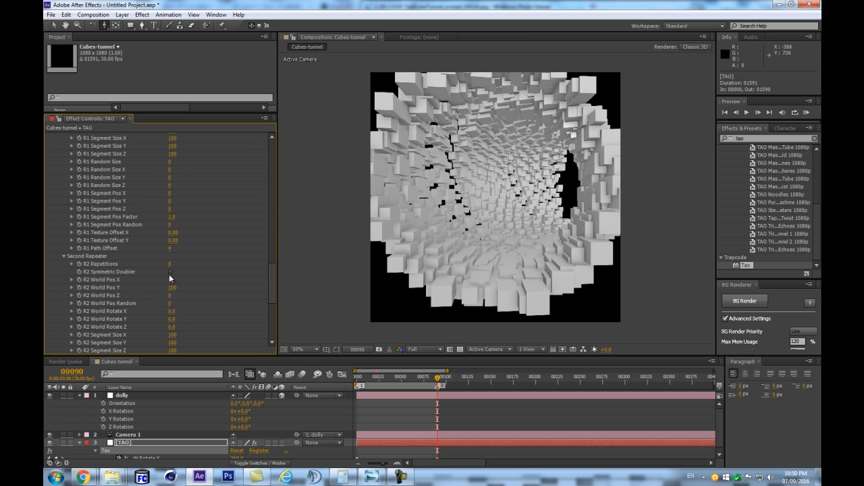
click(169, 264)
text(3)
key(Return)
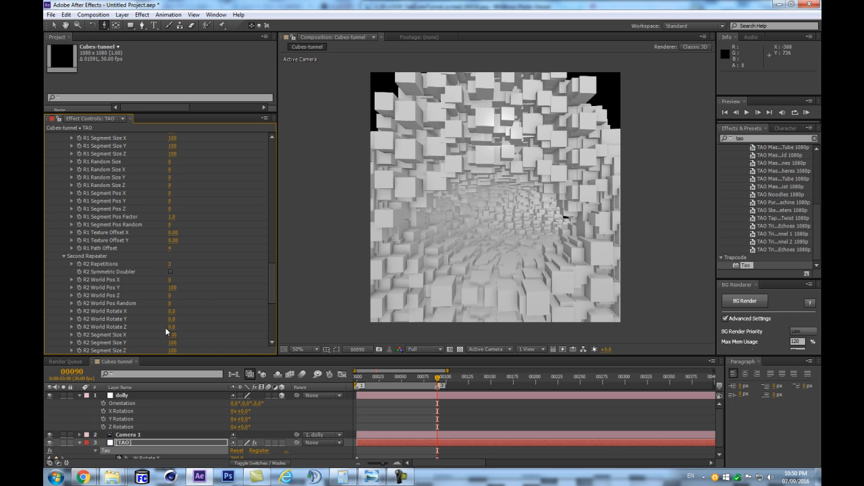
scroll(171, 332, down, 1)
click(173, 267)
text(0)
key(Return)
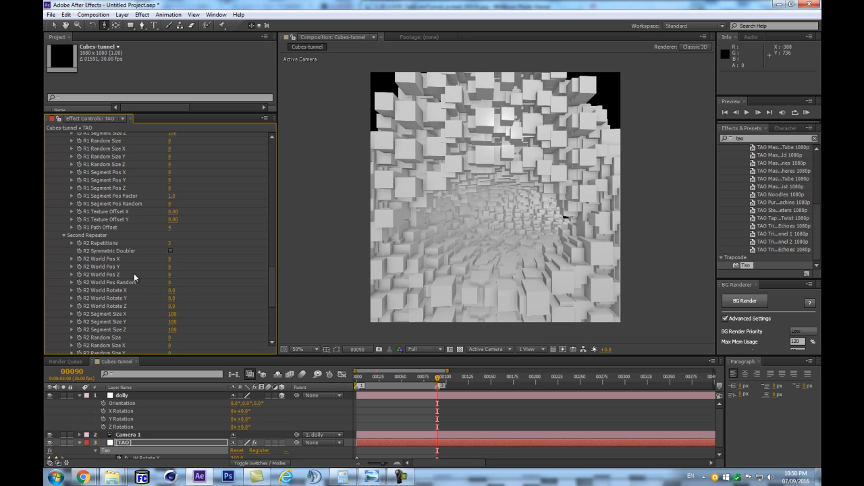
- Set the second repeater's R2 World Rotate Y to 90° to complete the circular tunnel
click(173, 298)
text(90)
key(Return)
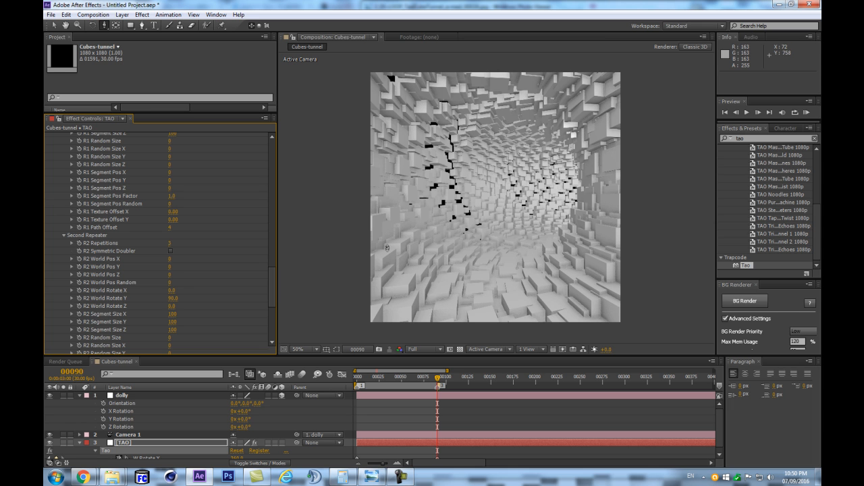
- Collapse the dolly layer's properties and set the TAO layer's W Rotate Y keyframe at frame 90 to 90
scroll(190, 228, up, 5)
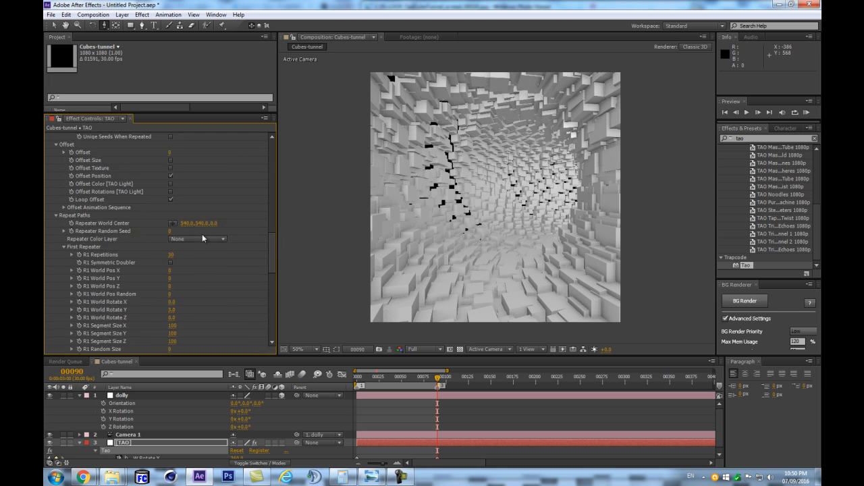
drag(275, 247, 272, 157)
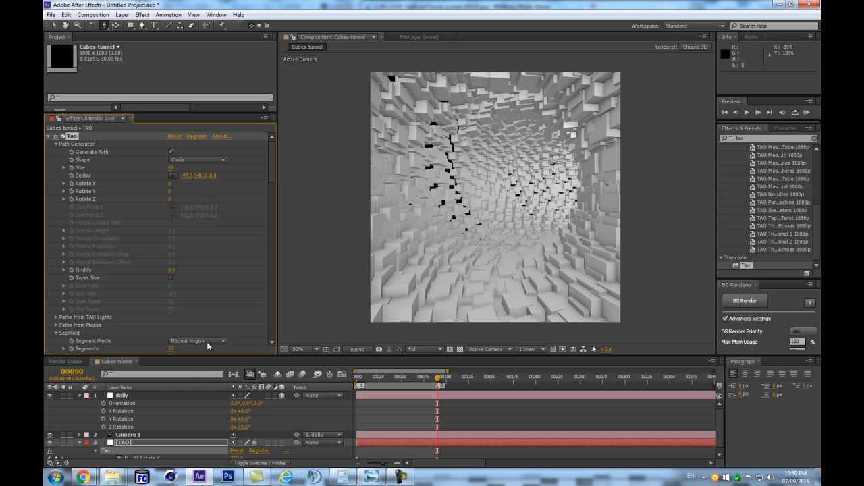
click(80, 395)
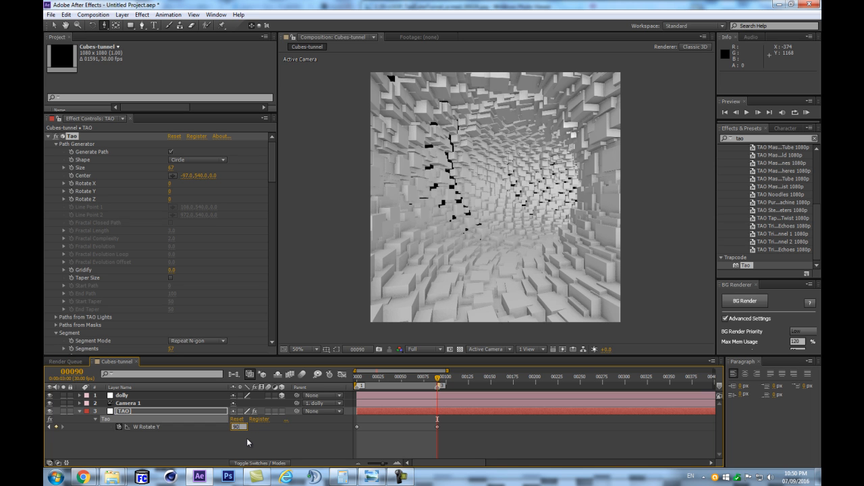
key(Return)
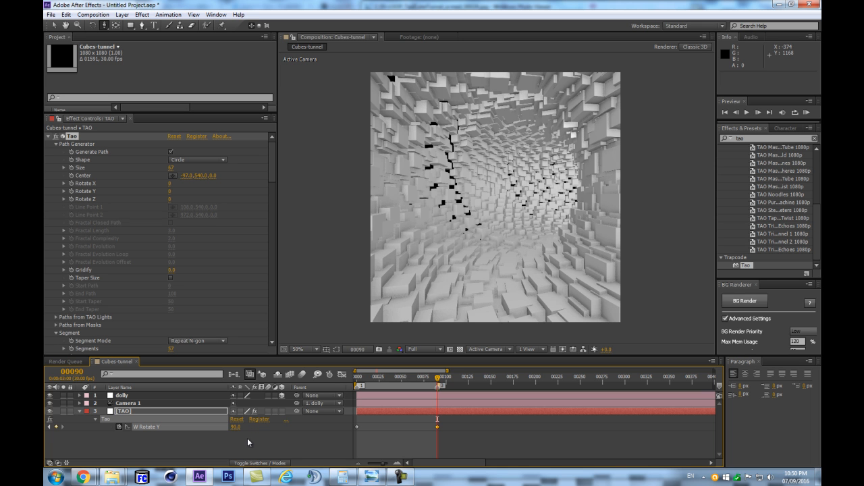
click(247, 439)
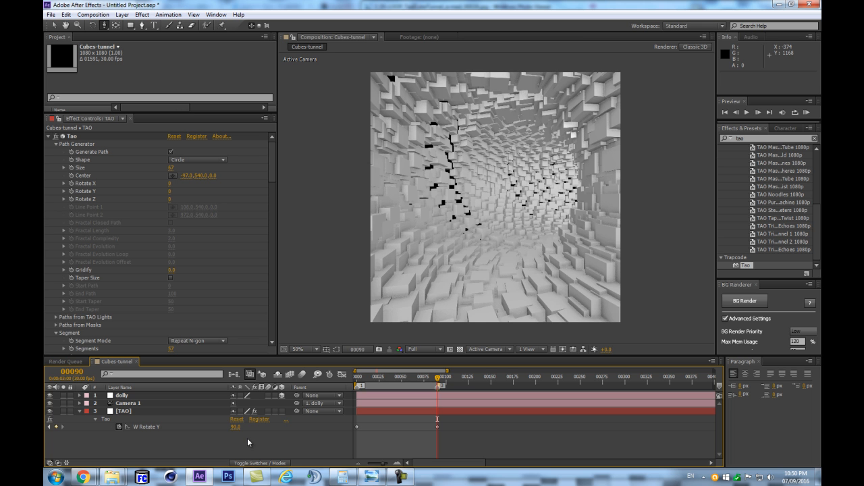
- End the work area at frame 89 and start a RAM preview of the loop from frame 0
key(Page_Up)
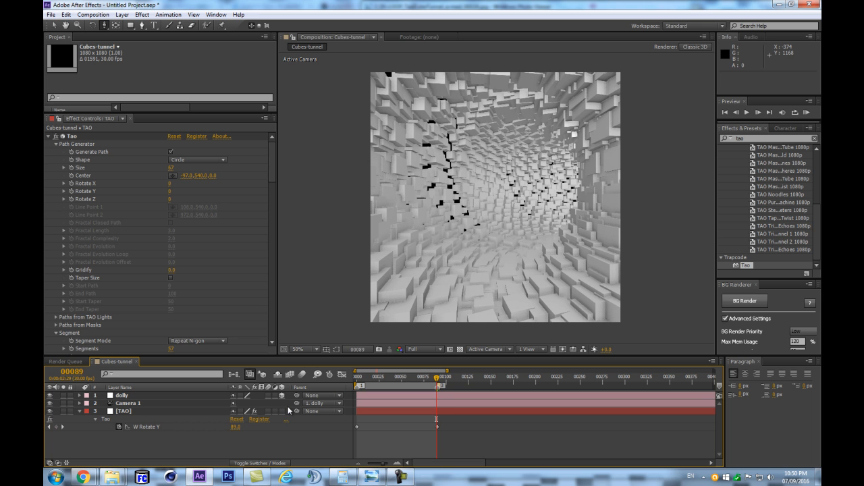
key(Page_Down)
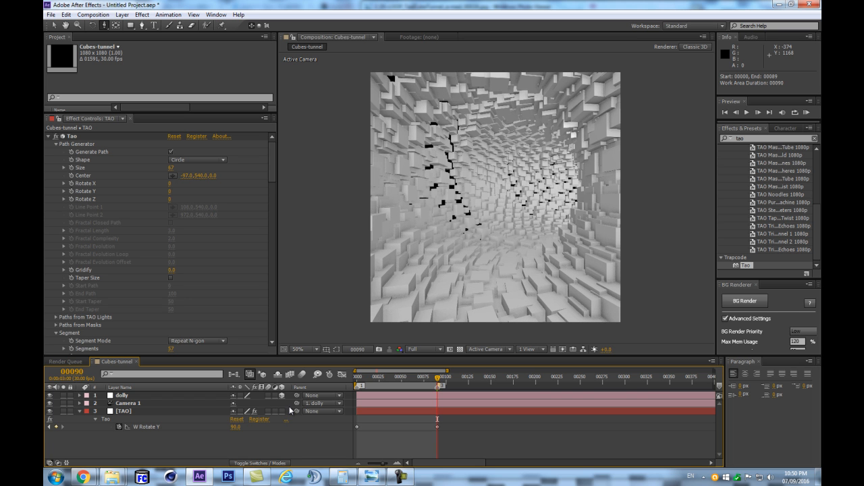
key(Home)
key(KP_0)
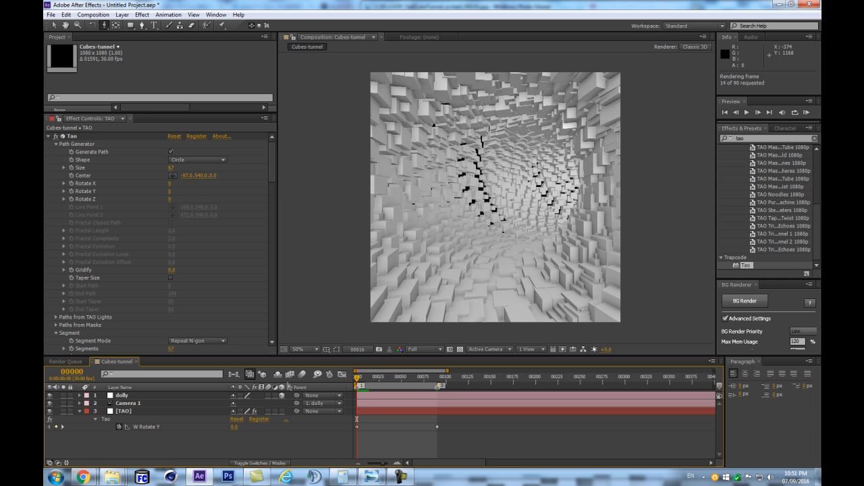
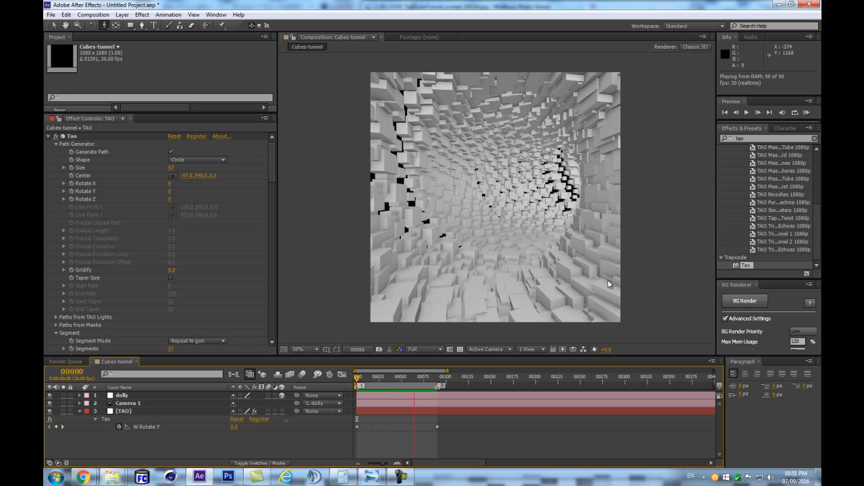
- Stop the preview, time-reverse both W Rotate Y keyframes of the TAO layer and briefly preview the reversed rotation
key(space)
drag(446, 423, 343, 439)
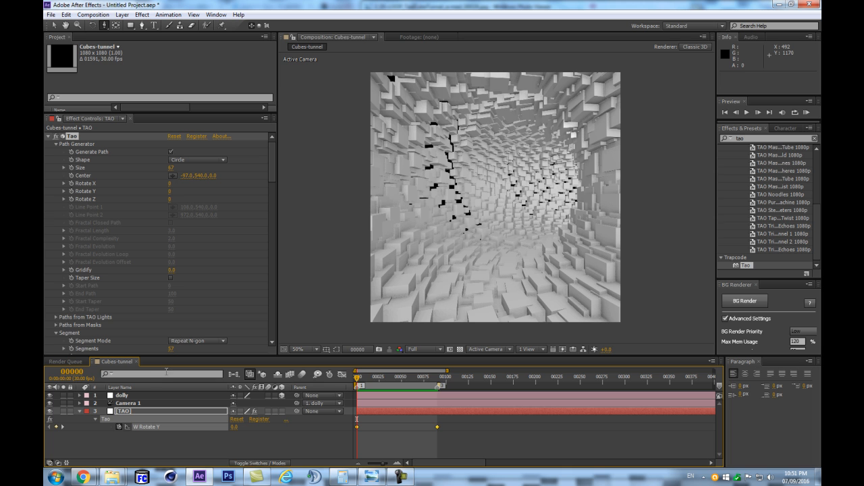
drag(493, 420, 341, 435)
right_click(356, 426)
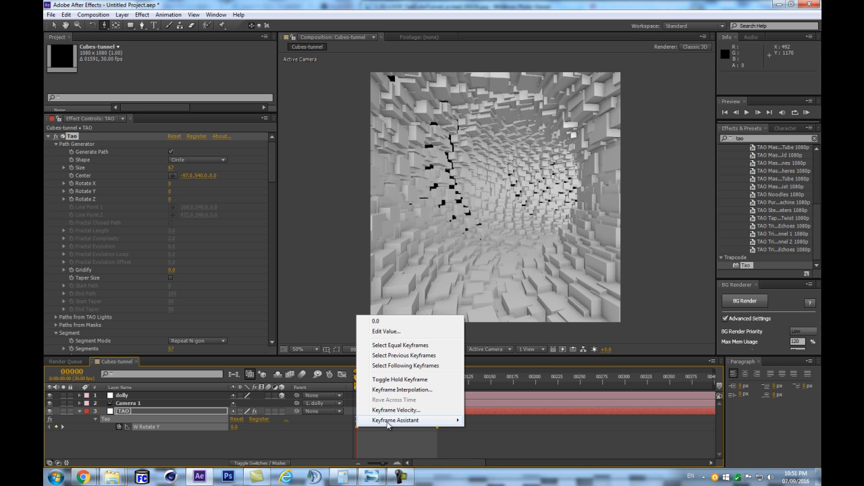
mouse_move(388, 424)
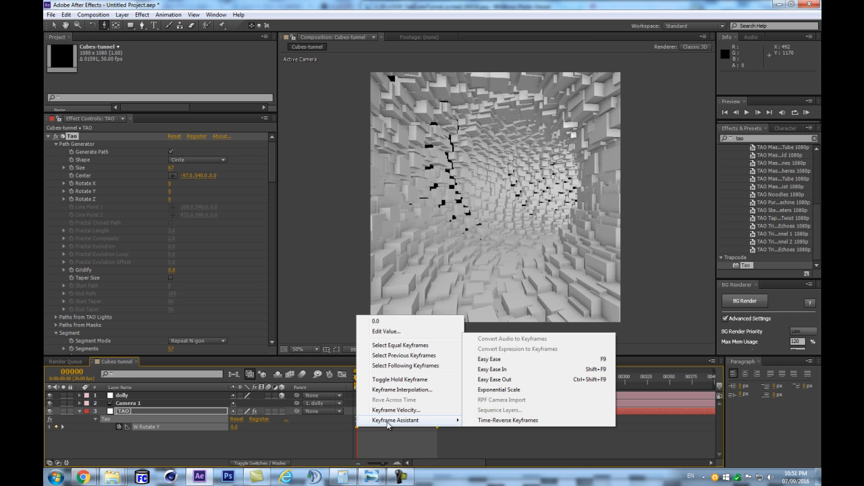
click(524, 421)
click(283, 442)
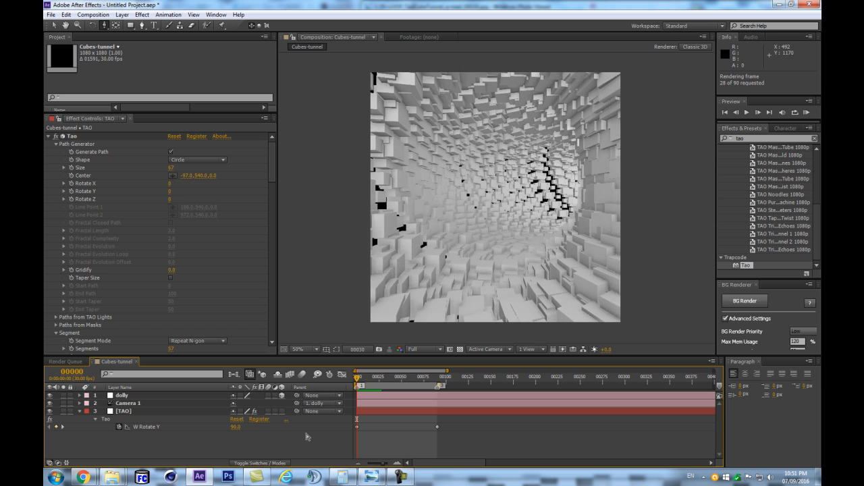
key(space)
key(space)
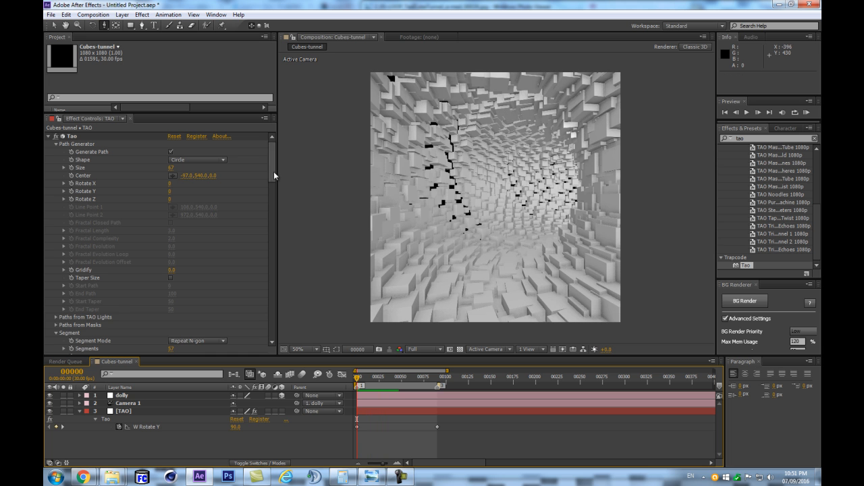
- Set the first repeater's R1 Path Offset to 8 in the Tao effect
drag(272, 162, 272, 338)
scroll(173, 282, up, 6)
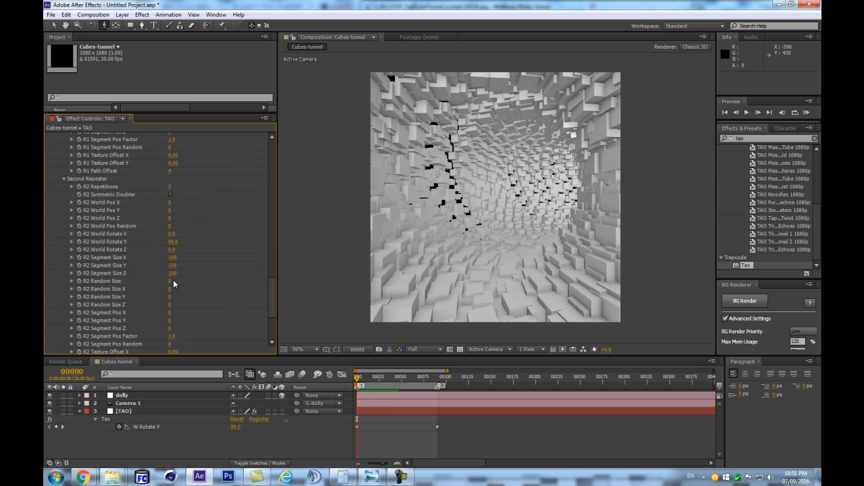
drag(169, 257, 173, 263)
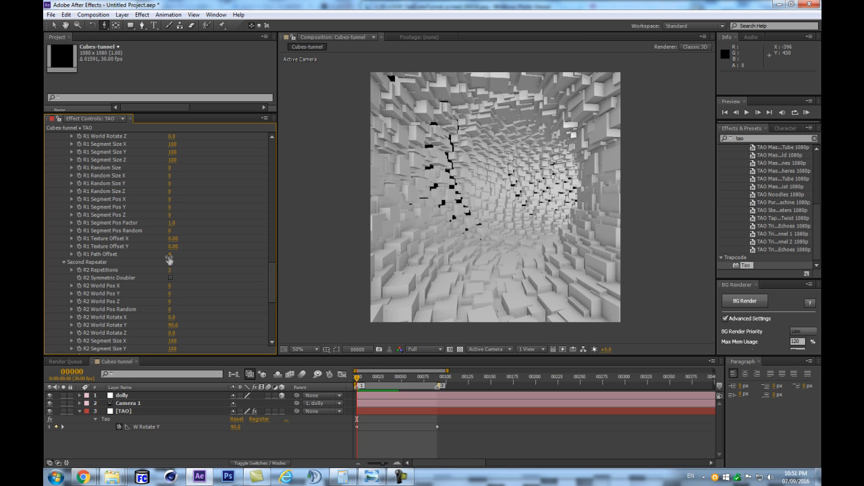
click(169, 257)
text(8)
key(Return)
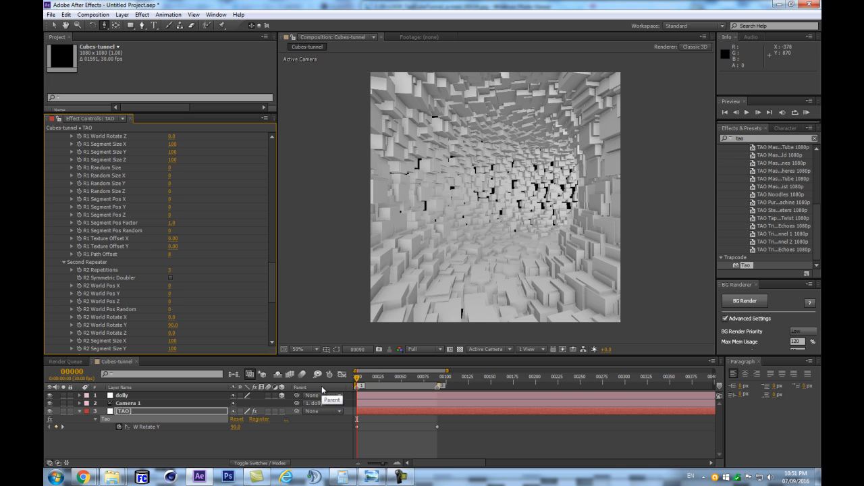
- Play a RAM preview of the work area to check the loop with the changed path offset
scroll(185, 245, up, 5)
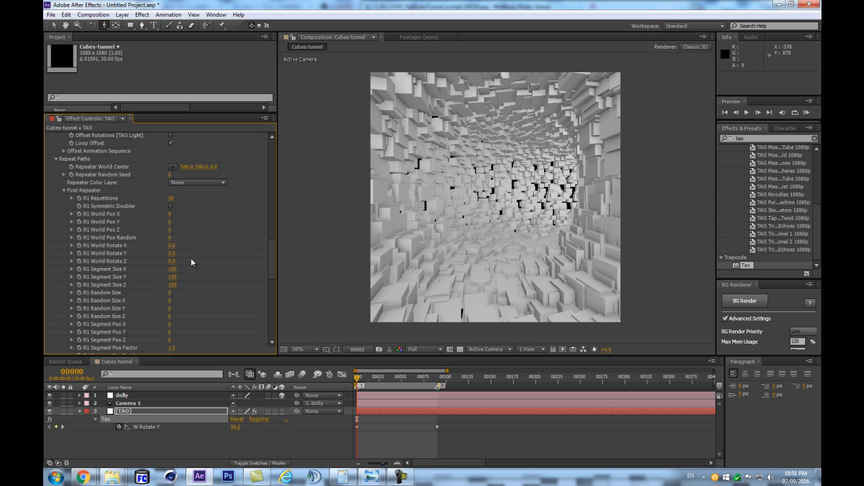
scroll(190, 258, down, 5)
scroll(158, 275, down, 1)
scroll(158, 275, down, 4)
click(229, 443)
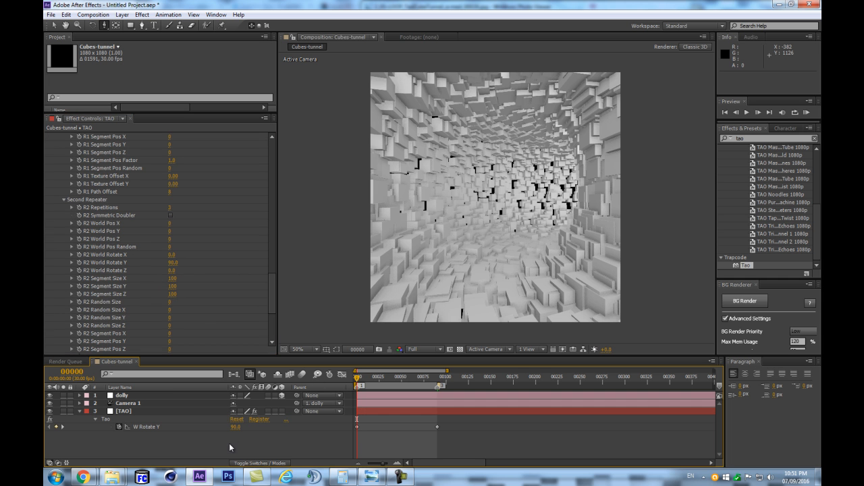
key(KP_0)
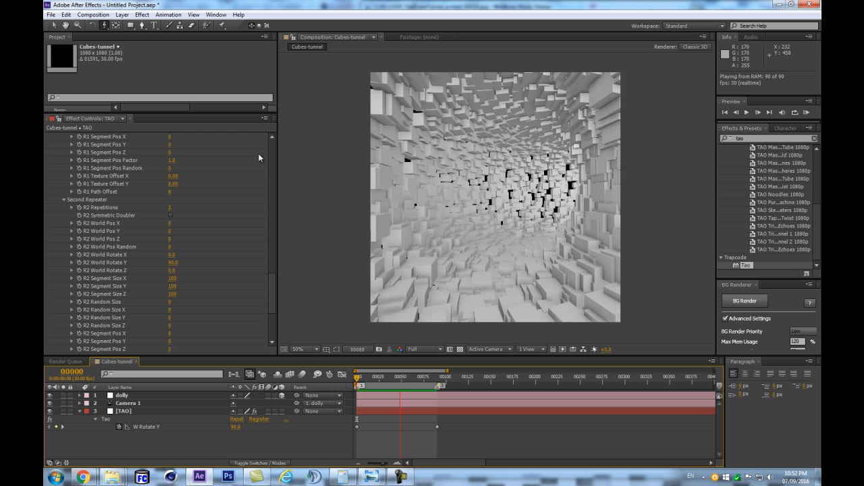
key(space)
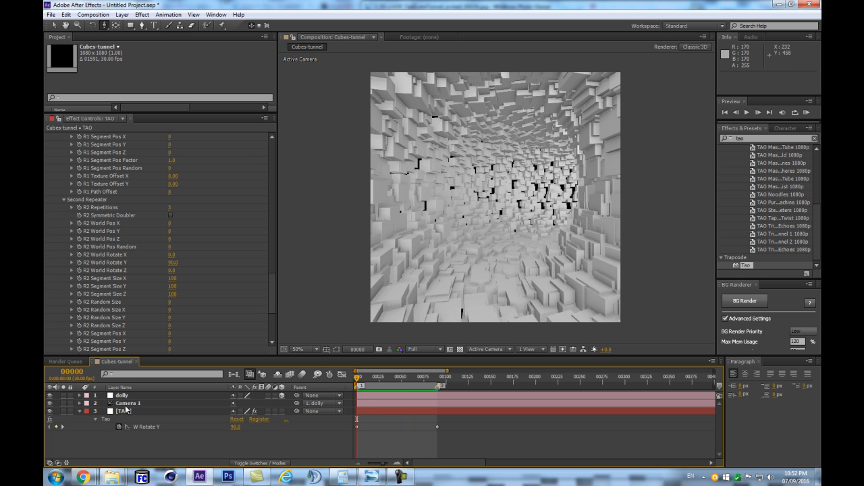
- Try setting Random Pos X, Y and Z to 0 in the TAO layer's Randomness group
click(122, 411)
drag(268, 285, 255, 211)
click(171, 211)
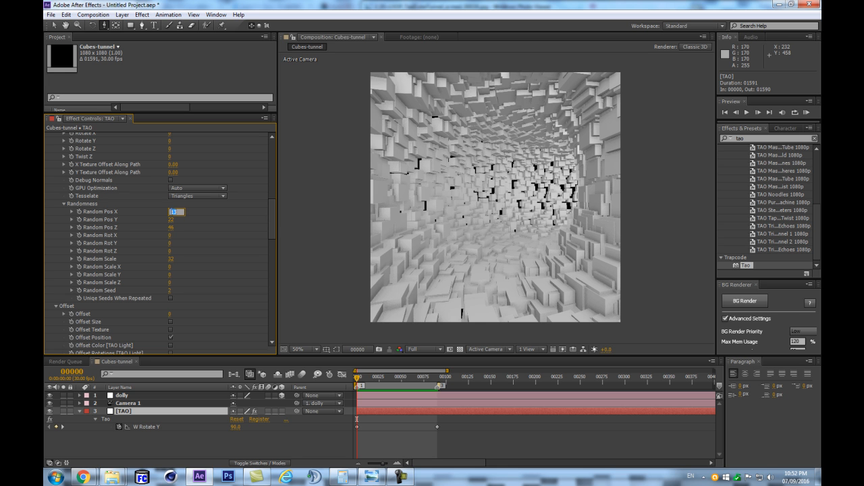
text(0)
key(Tab)
text(0)
key(Tab)
text(0)
key(Return)
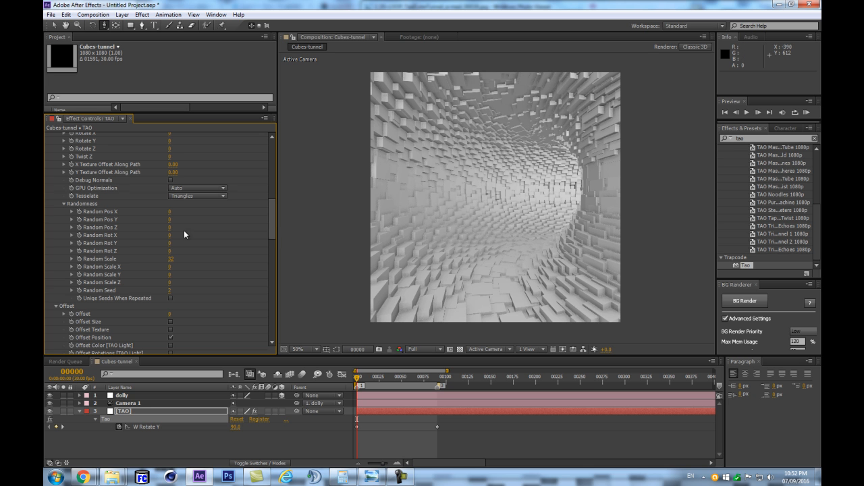
- Undo the three Random Pos changes
key(ctrl+z)
key(ctrl+z)
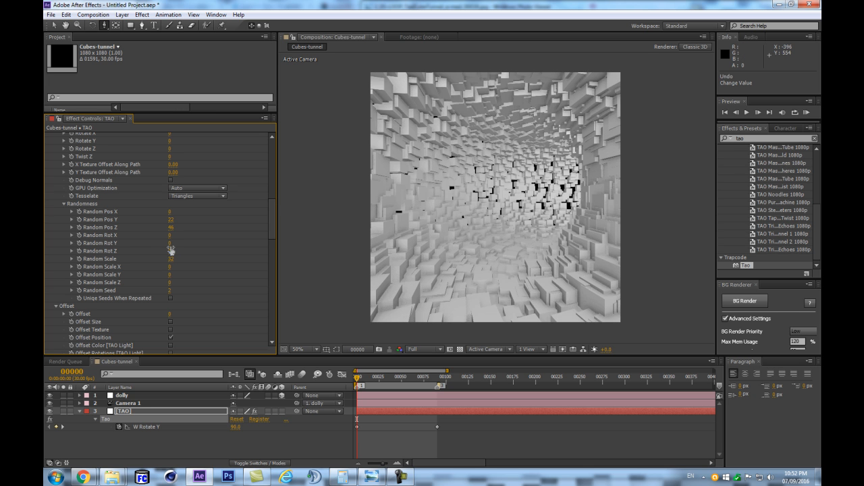
key(ctrl+z)
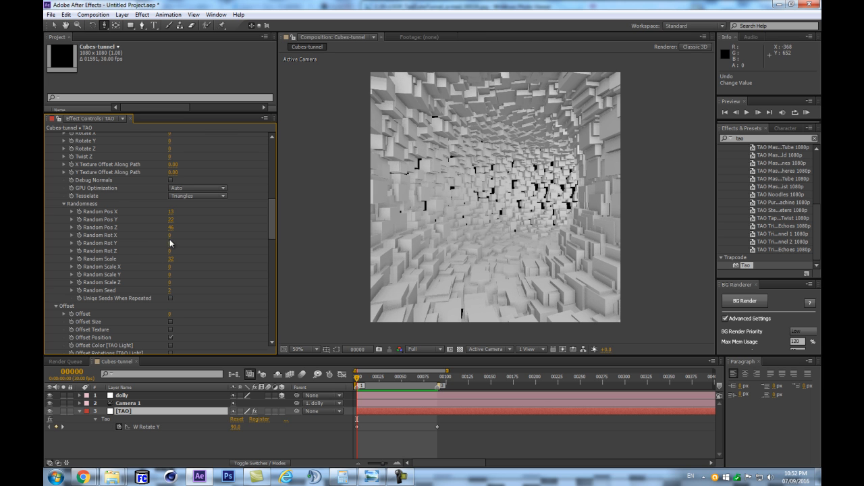
- Try randomizing the cubes' rotation with Random Rot X at 75 and with Random Rot Y, undoing each change
scroll(210, 217, up, 1)
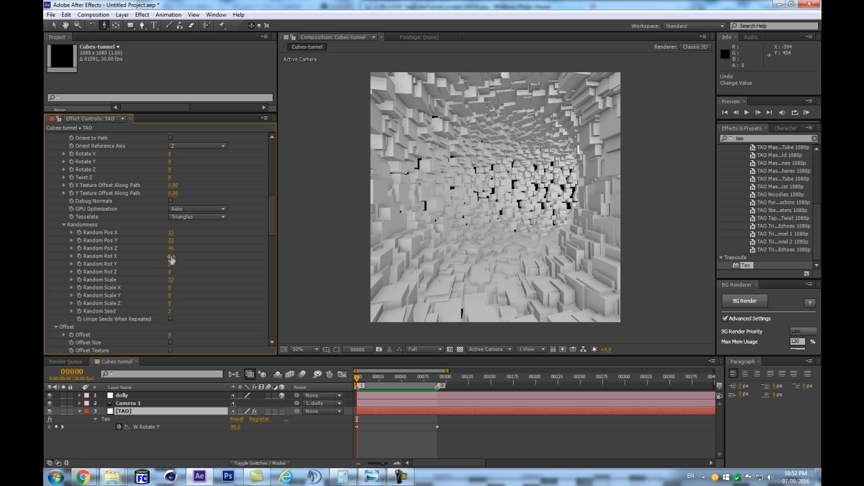
drag(171, 256, 209, 255)
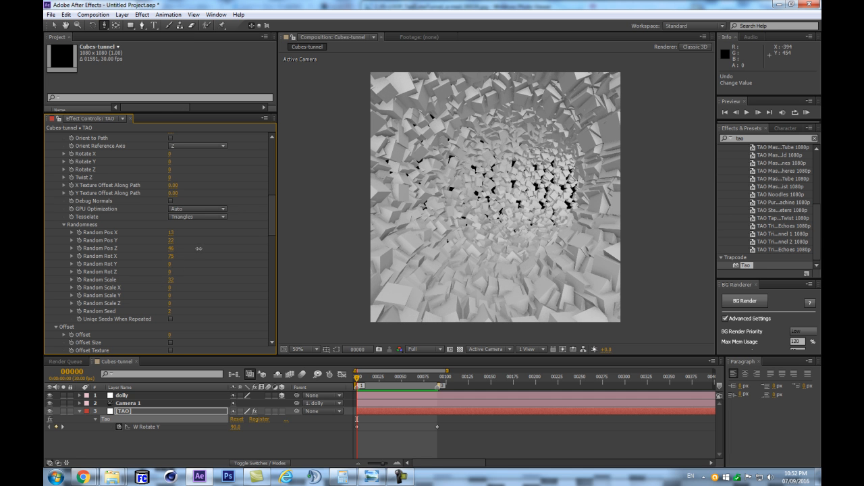
key(ctrl+z)
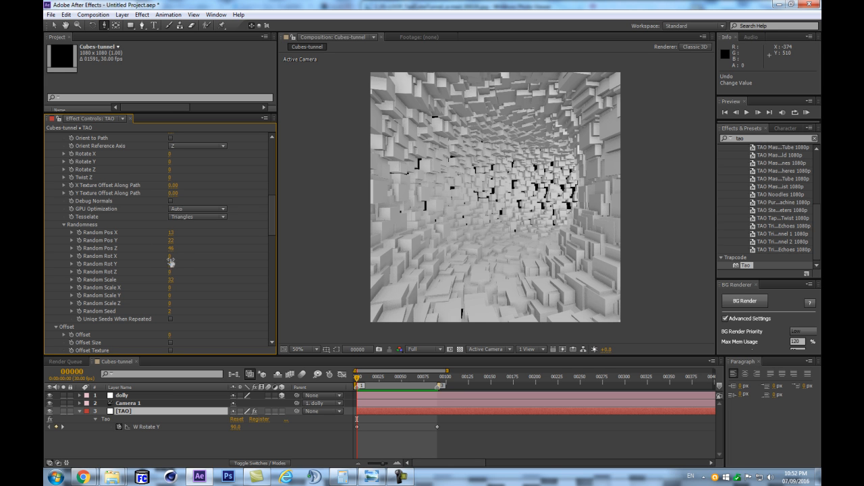
mouse_move(170, 264)
mouse_down()
mouse_move(183, 260)
mouse_move(174, 262)
mouse_up()
key(ctrl+z)
- Set Random Scale X to 135, Random Scale Y to 74 and Random Scale Z to 4, then RAM preview the loop
drag(169, 288, 225, 281)
drag(169, 296, 198, 291)
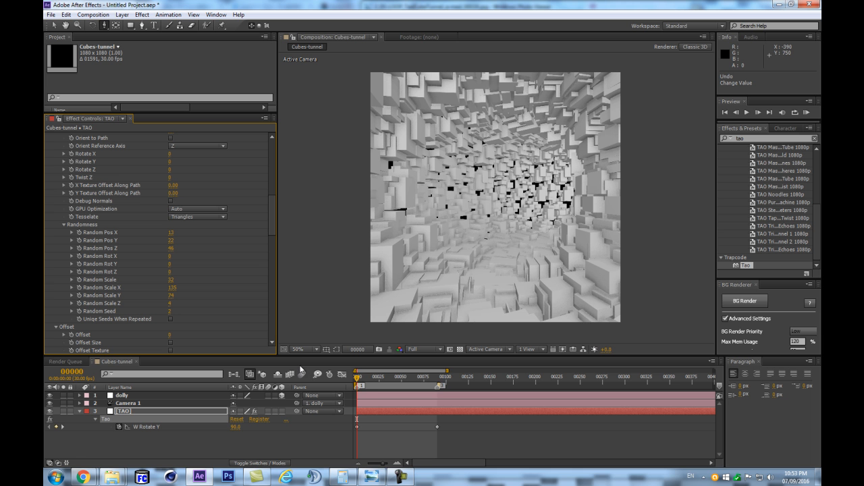
key(KP_0)
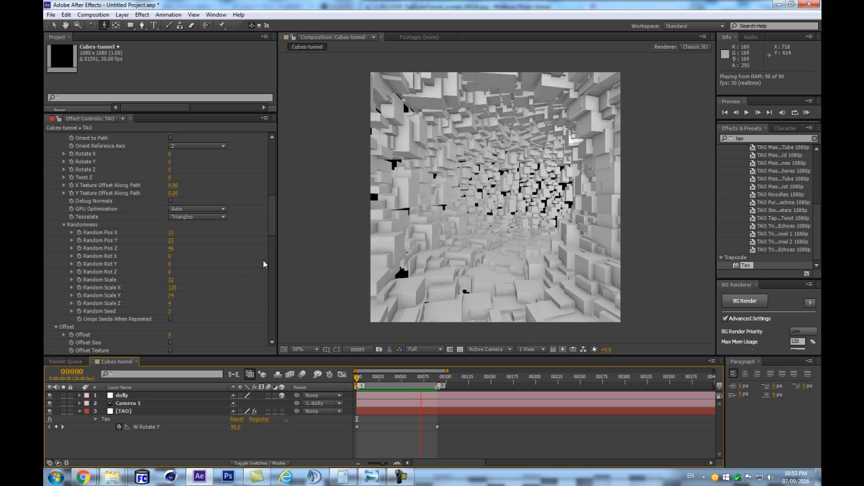
key(space)
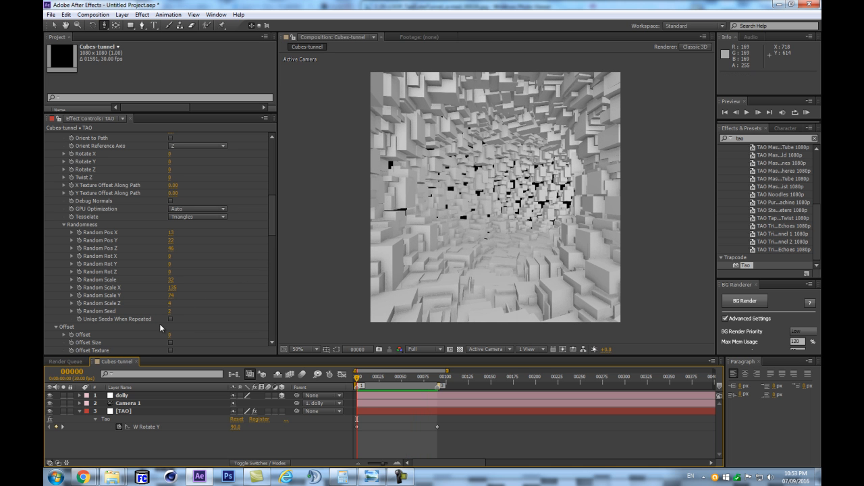
- Try enabling Uniqe Seeds When Repeated and compare the frames at the two W Rotate Y keyframes
click(170, 319)
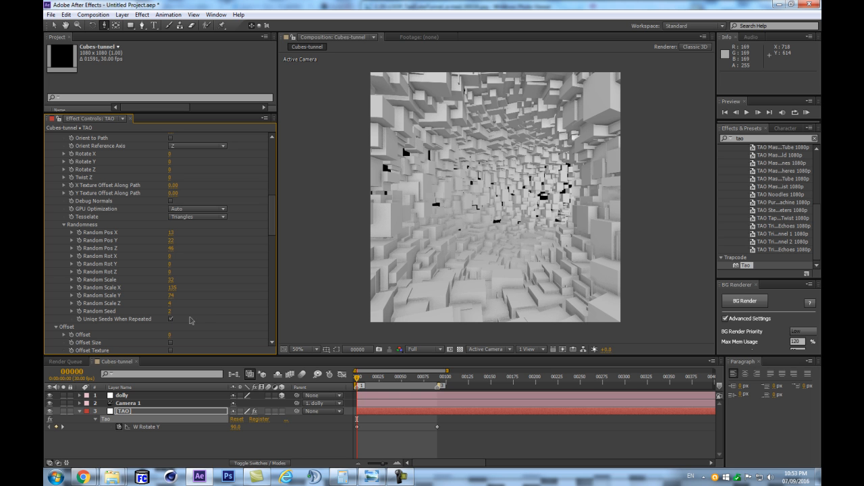
key(k)
key(j)
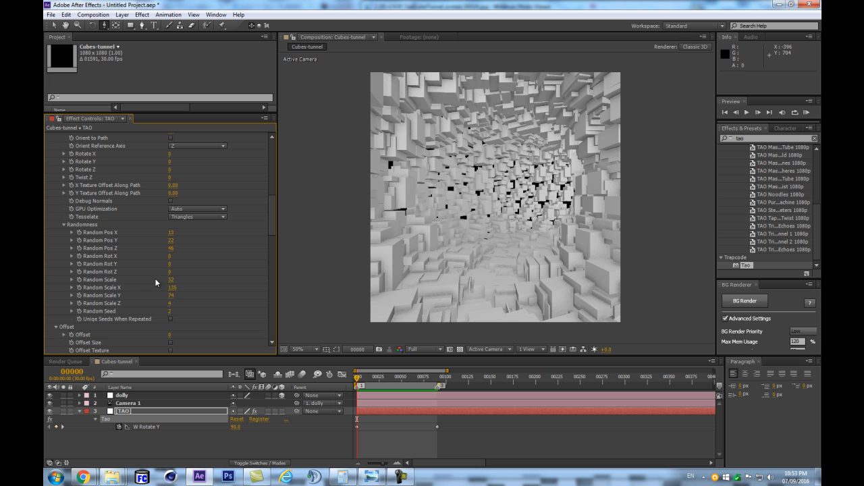
- Try an R1 Path Offset of 0 on the first repeater and undo the change
scroll(258, 234, down, 20)
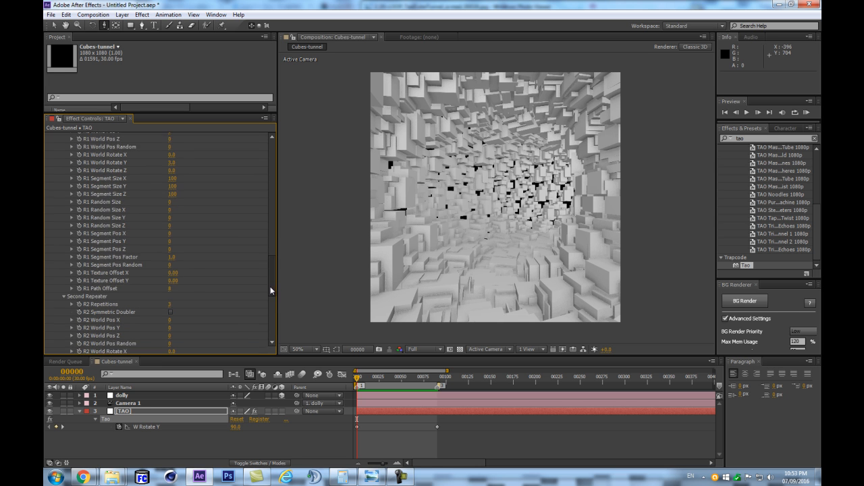
click(170, 262)
text(0)
key(Return)
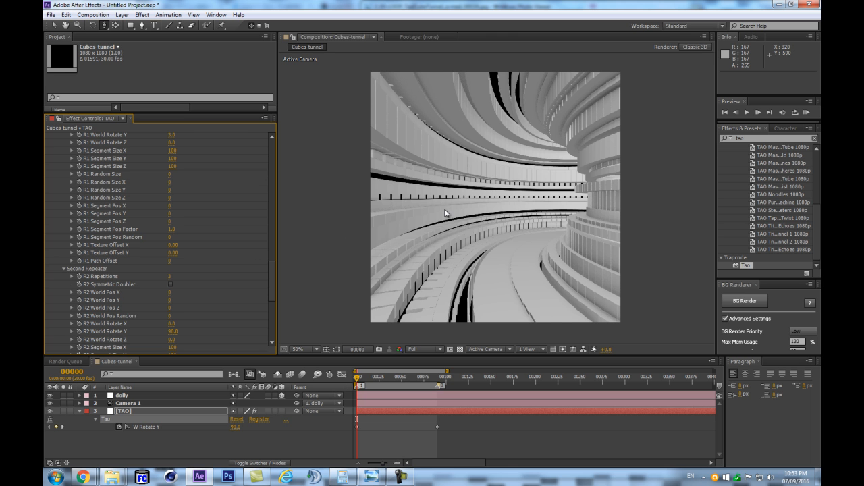
key(ctrl+z)
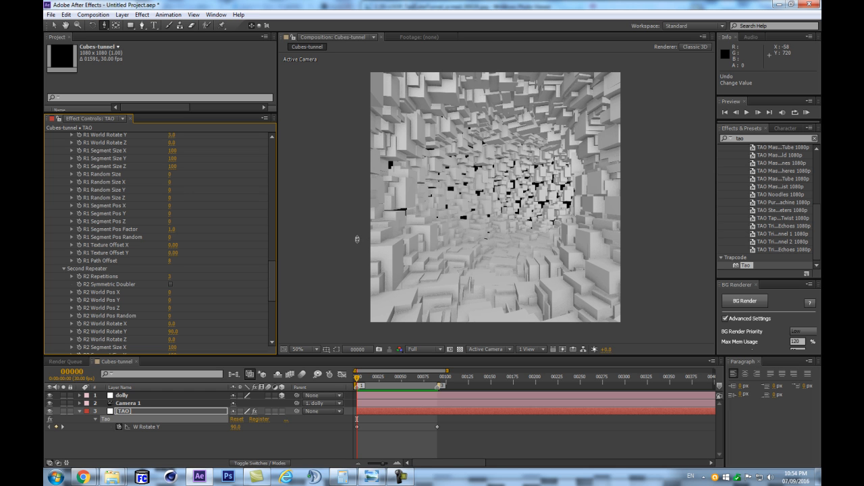
- Check the loop at the last keyframe and in a RAM preview, and return the time indicator to frame 0
key(k)
key(space)
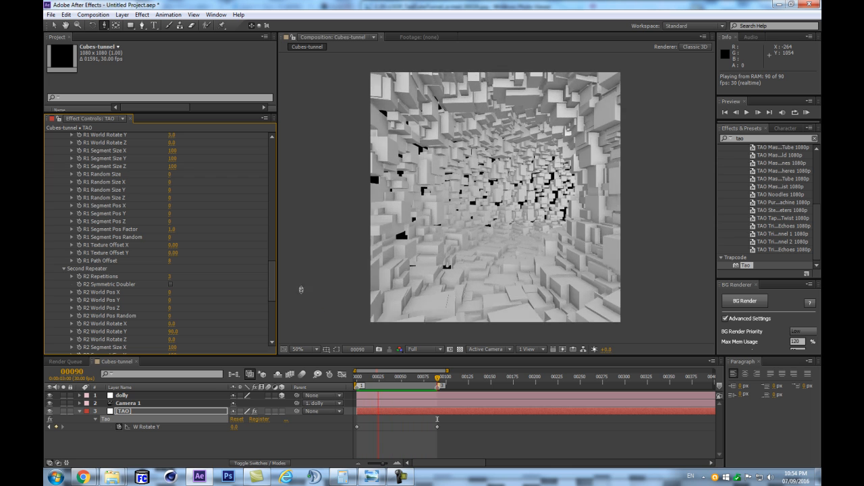
key(space)
drag(438, 382, 308, 396)
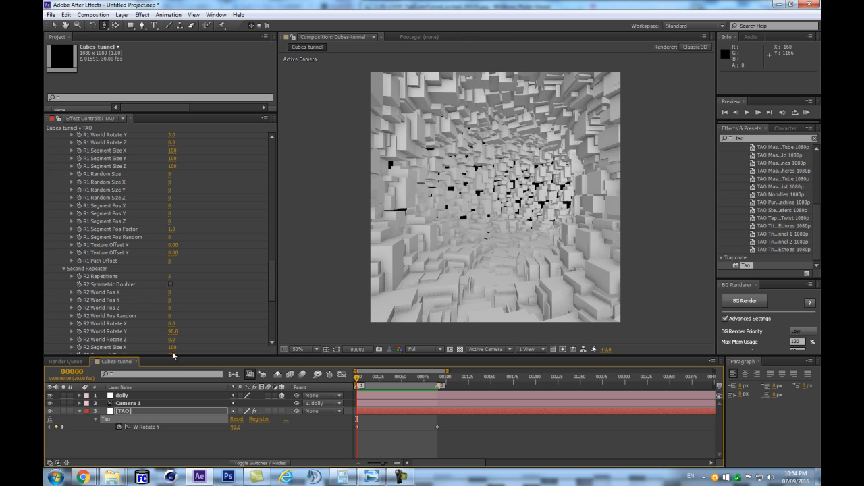
- Collapse the TAO layer and save the project as cubesTunnel_02.aep in the TAO-CUBEStUNNEL folder, replacing the existing file
click(80, 411)
key(ctrl+s)
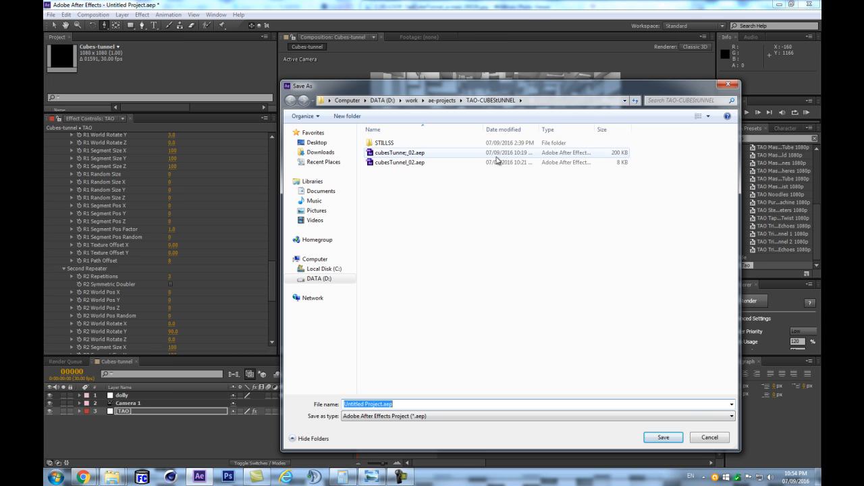
click(462, 155)
click(378, 405)
click(375, 404)
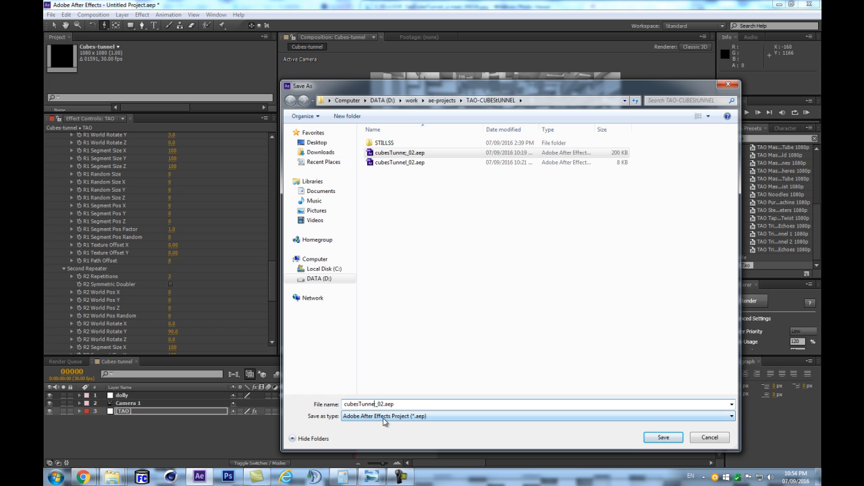
key(BackSpace)
text(l)
key(Return)
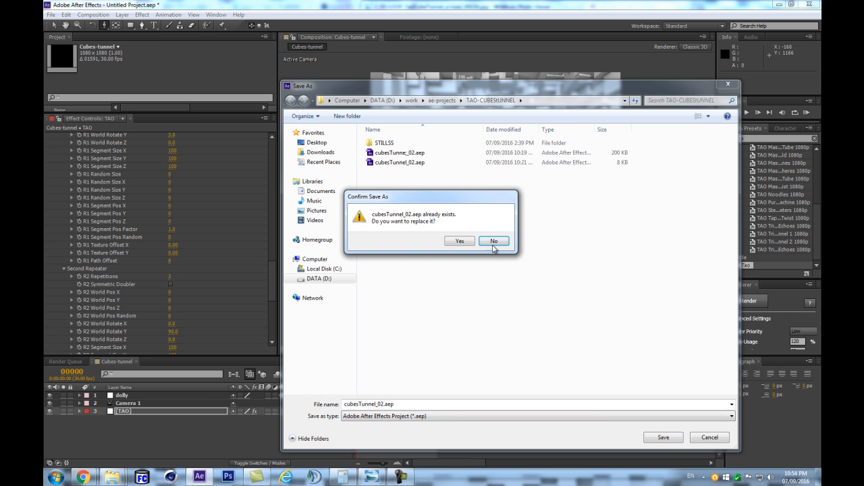
click(459, 241)
- Select the TAO layer and toggle Generate Path off and back on in the Path Generator group
click(205, 436)
click(146, 411)
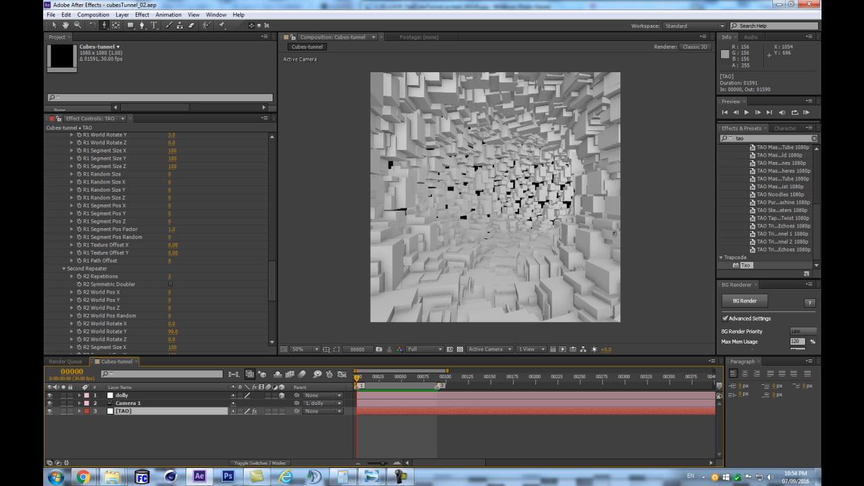
drag(273, 289, 274, 165)
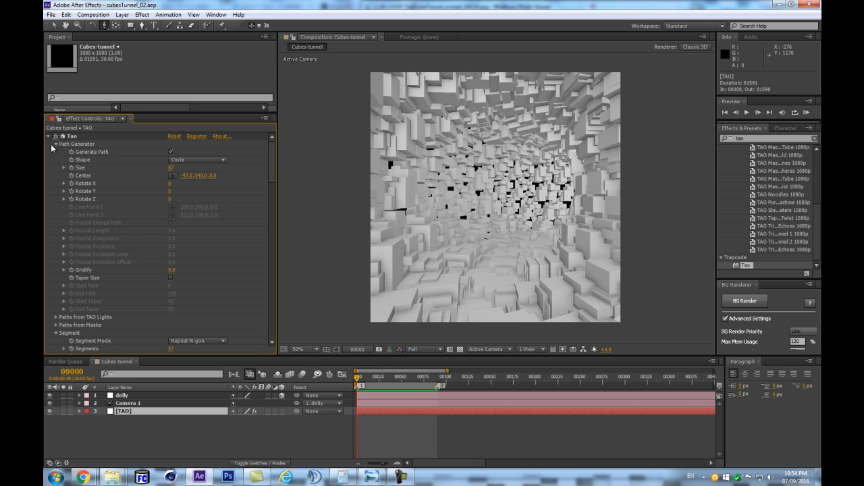
click(171, 152)
click(171, 152)
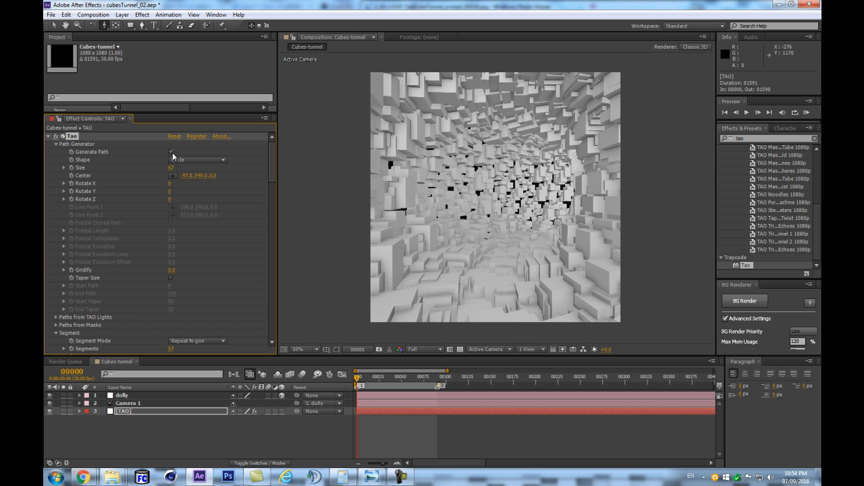
scroll(176, 275, down, 5)
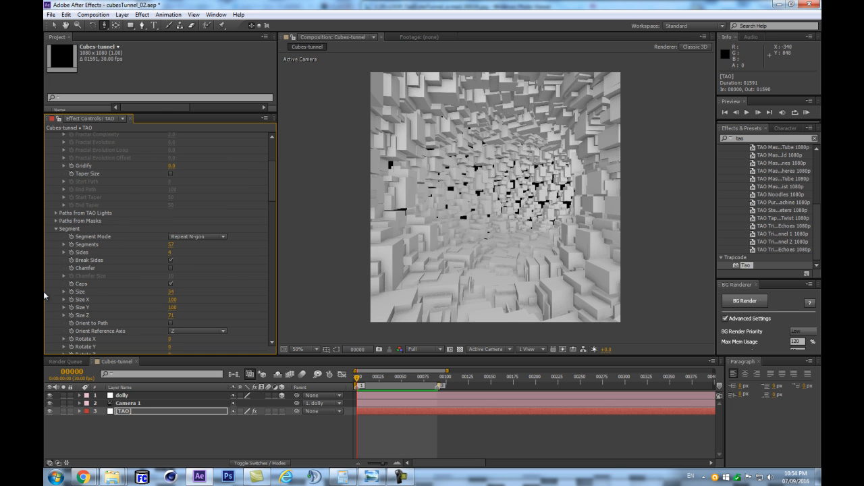
scroll(161, 269, up, 5)
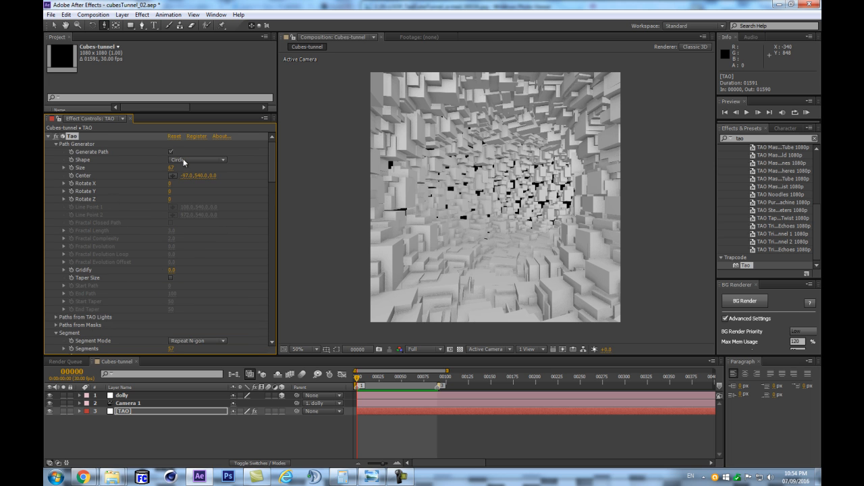
scroll(97, 289, down, 5)
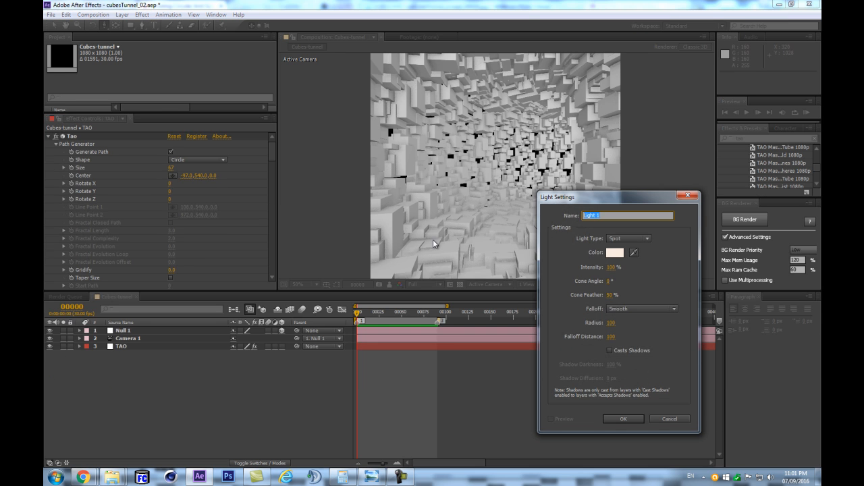
- Create a spot light named TAO with a 0° cone angle and turn off Generate Path in the Tao effect
text(TAO)
click(608, 280)
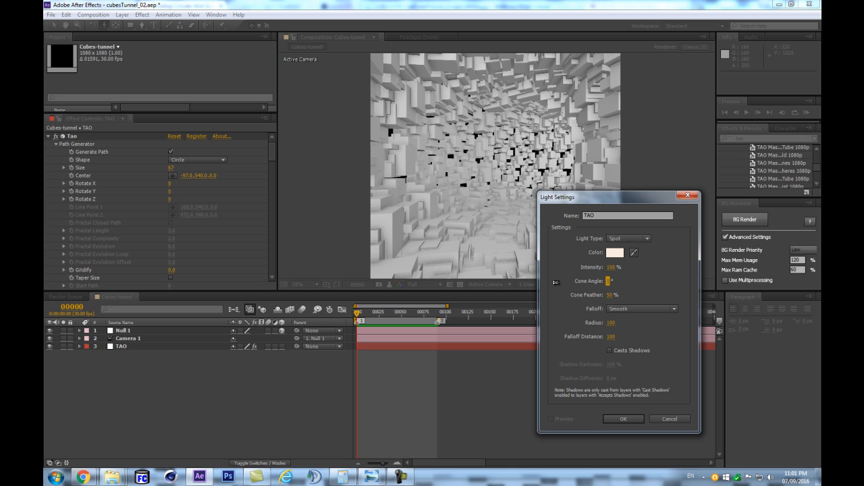
click(604, 416)
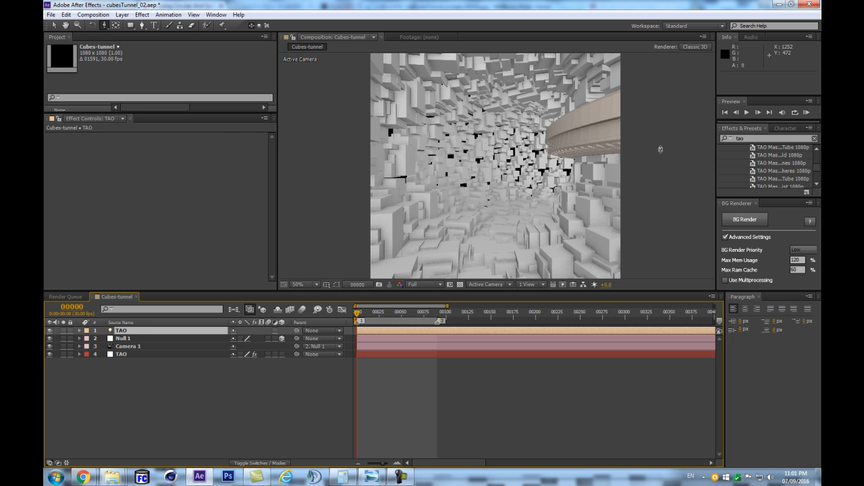
click(144, 353)
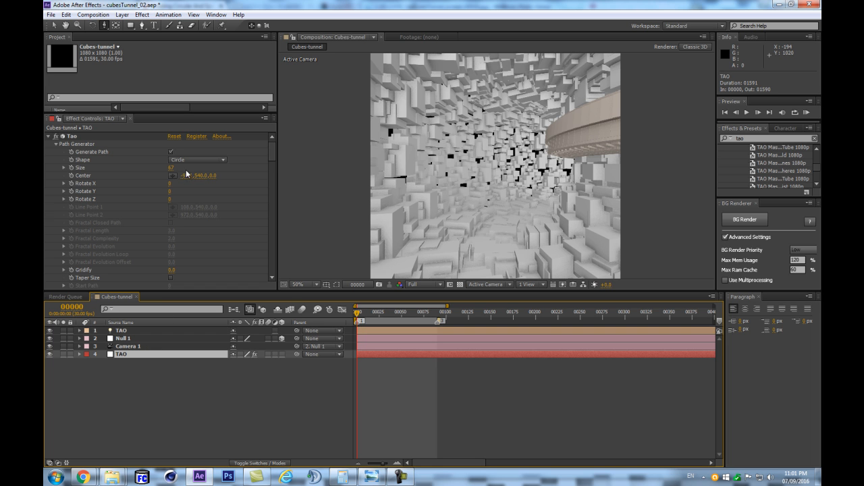
click(170, 152)
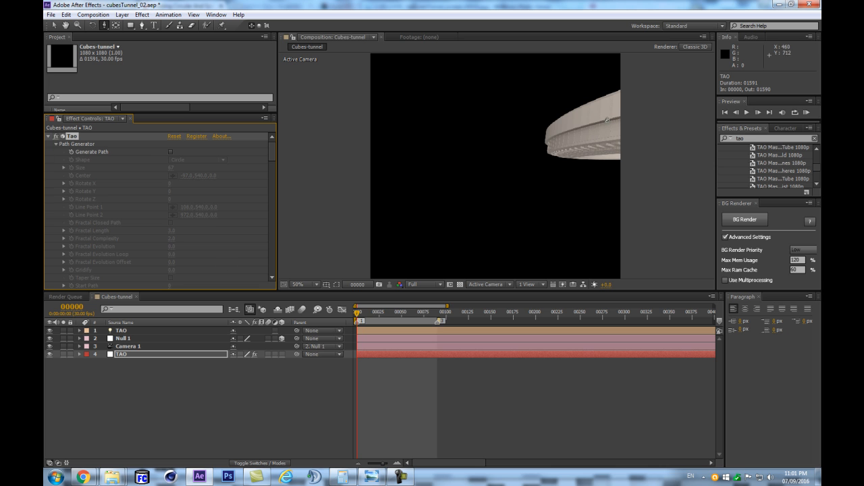
- Set the Position of the TAO light to 540, 540, 0
click(181, 331)
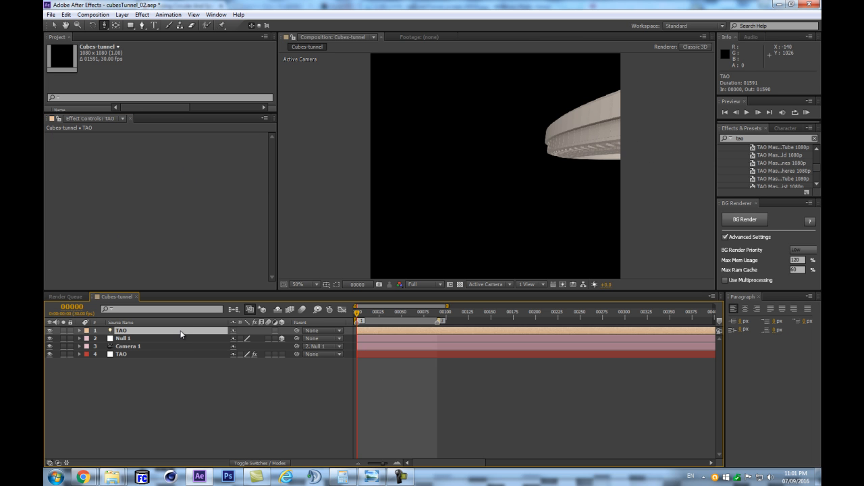
key(p)
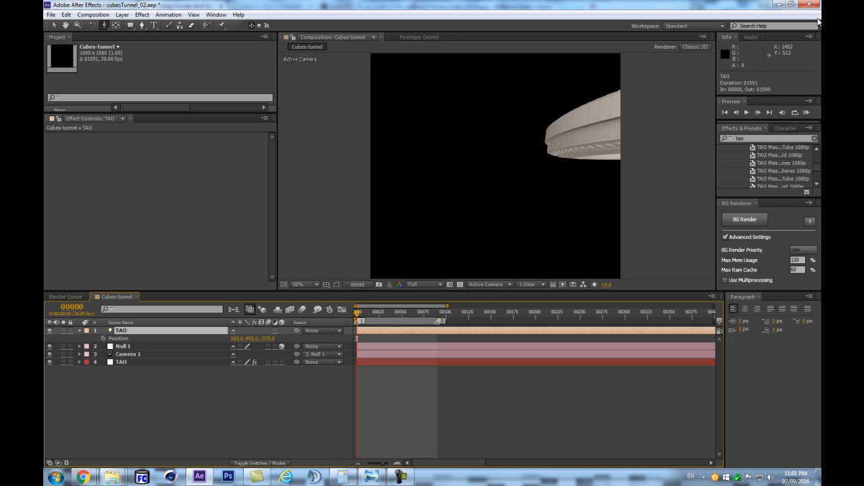
click(194, 429)
click(237, 339)
text(540)
key(Tab)
text(540)
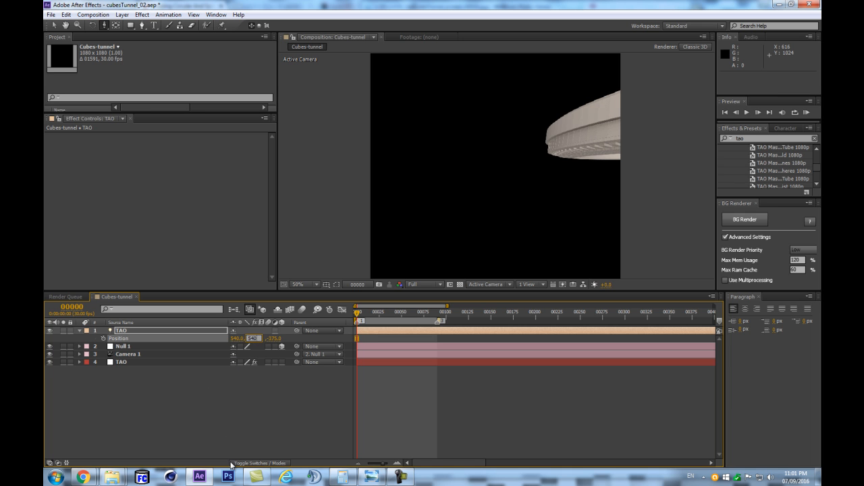
key(Tab)
text(0)
key(Return)
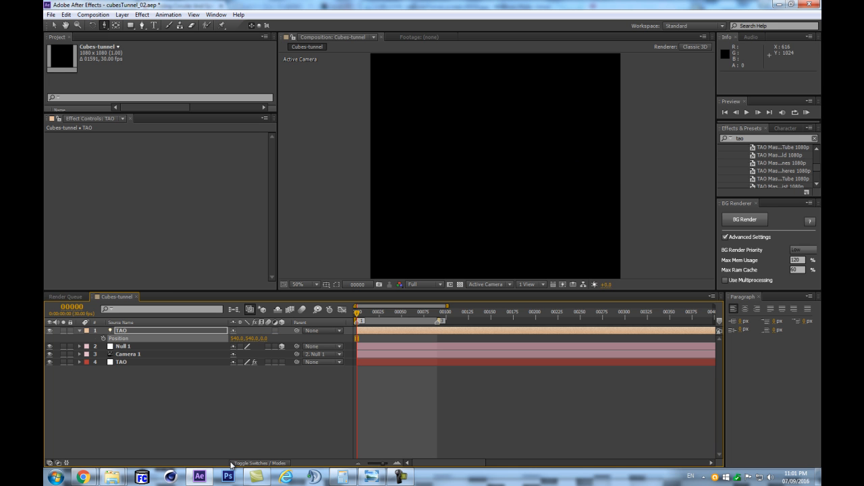
click(197, 420)
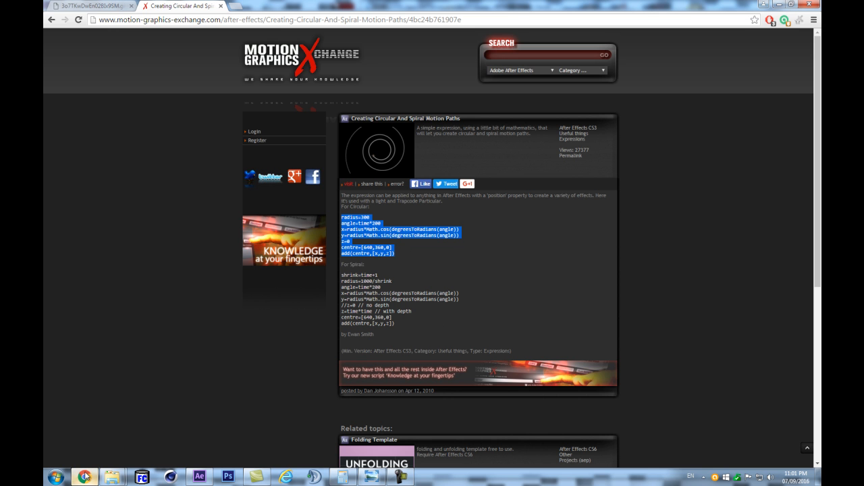
- Return to After Effects from the browser and paste the circular motion path expression into the TAO light's Position
click(199, 477)
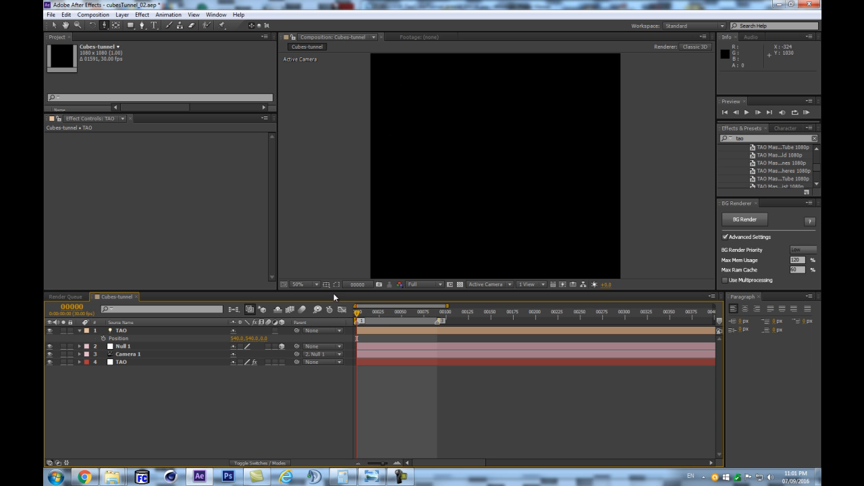
alt+click(103, 338)
text(add(centre,[x,y,z]))
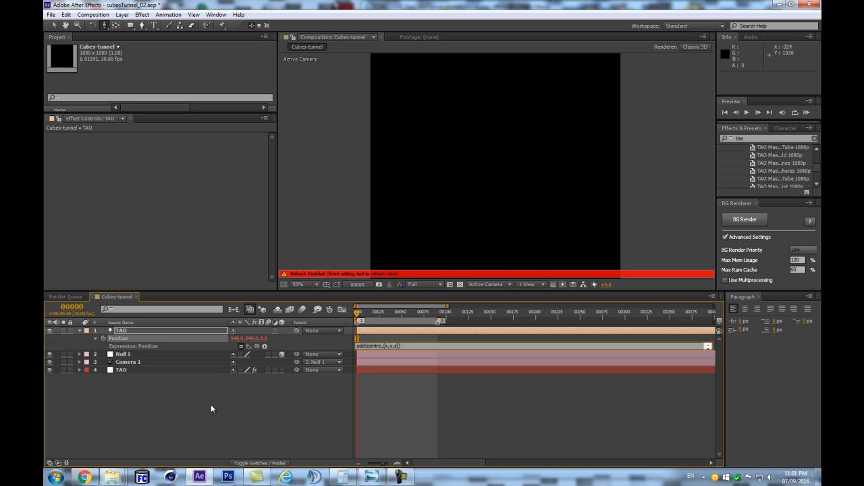
click(205, 403)
- Enlarge the light's Position expression field and change the centre line to centre=[0,0,0]
drag(397, 349, 411, 413)
click(387, 380)
click(395, 381)
key(BackSpace)
key(Right)
key(Right)
key(Right)
key(Right)
key(BackSpace)
key(BackSpace)
click(304, 387)
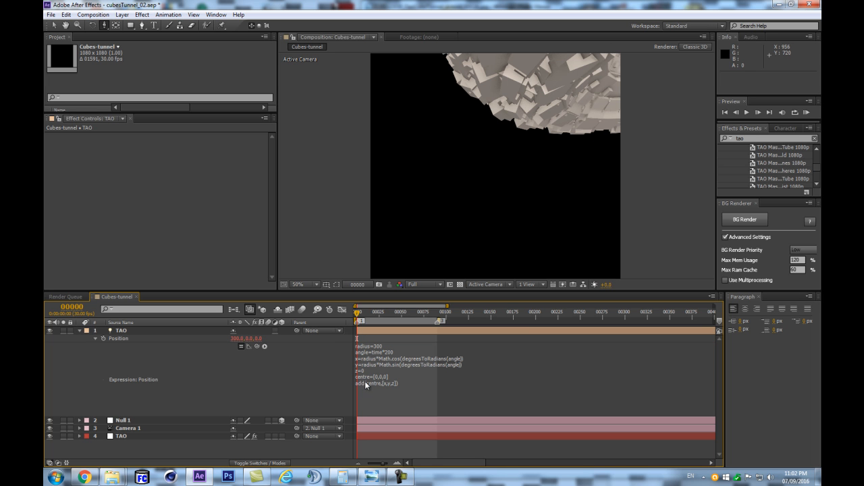
- Change the auto-orientation setting of the TAO light
right_click(130, 331)
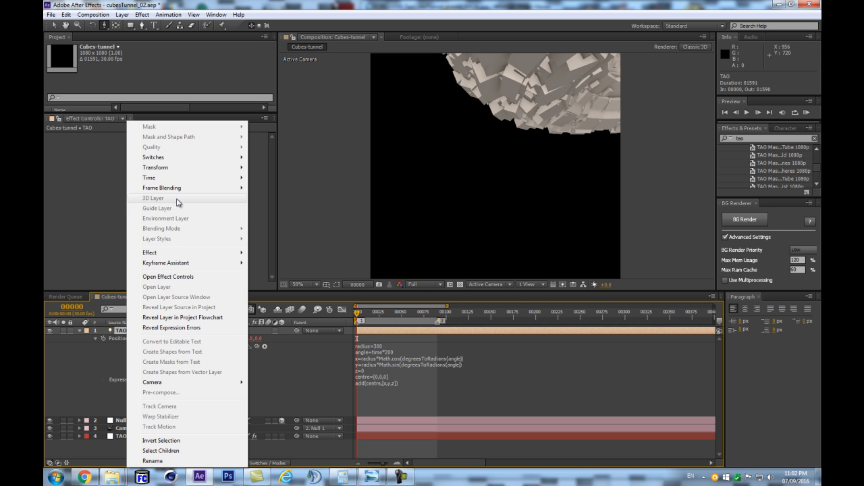
mouse_move(162, 167)
click(283, 315)
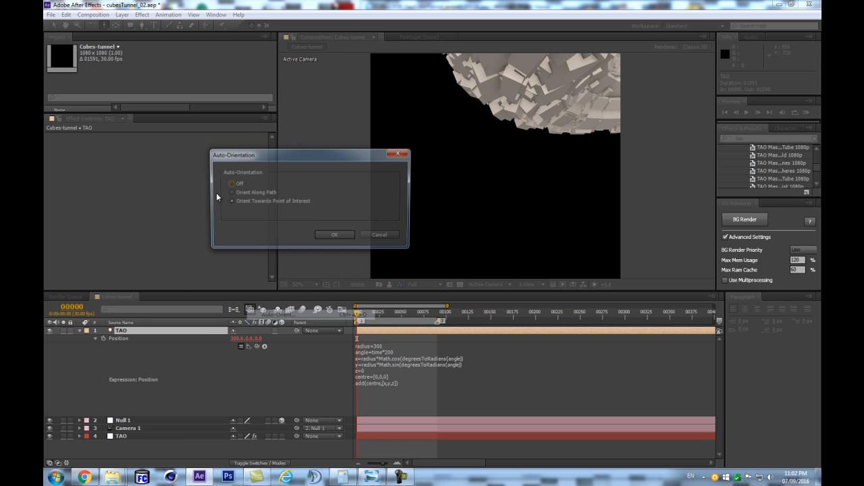
click(331, 236)
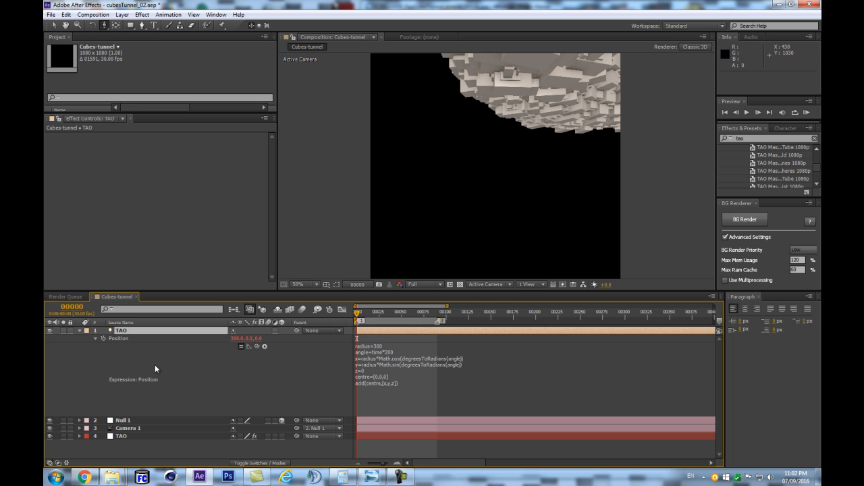
- Remove the circular motion expression from the TAO light's Position and parent the light to a new null object
key(ctrl+alt+shift+y)
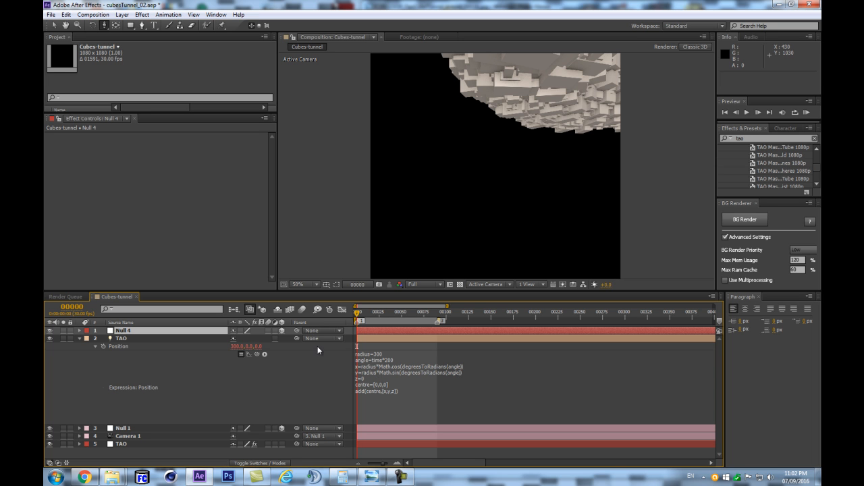
click(385, 360)
key(BackSpace)
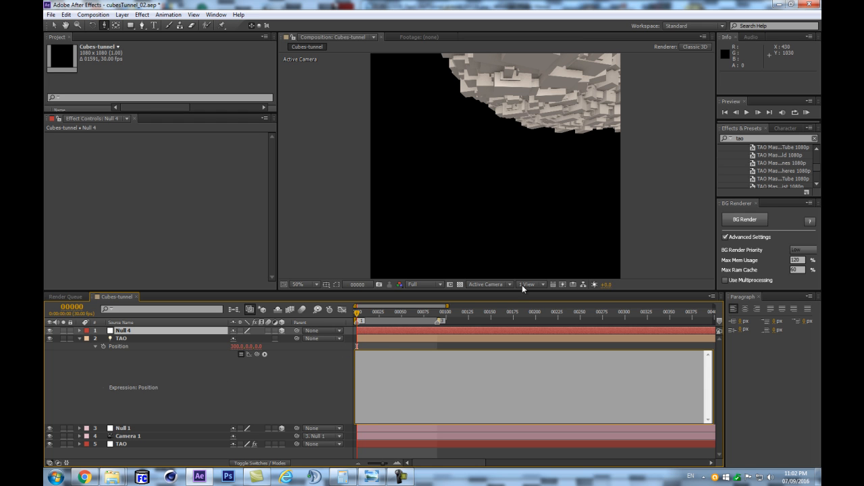
click(284, 379)
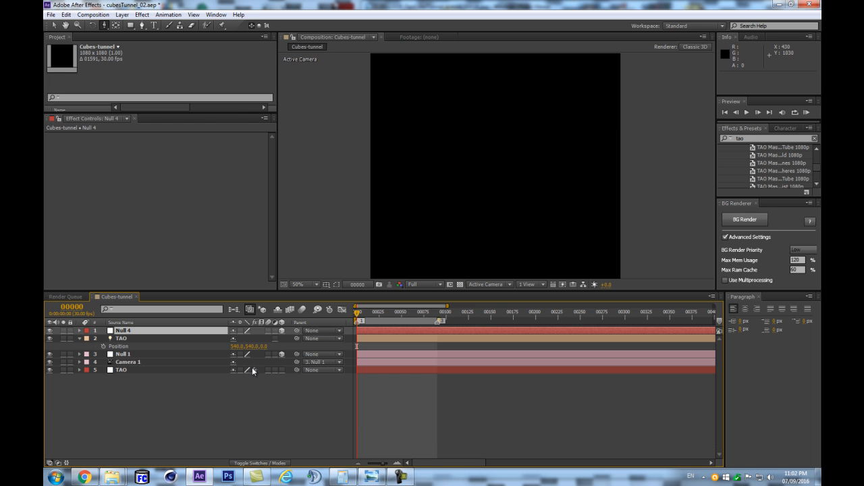
drag(297, 337, 150, 331)
- Try the circular motion expression on the Position of the light's parent null and clear it again
key(p)
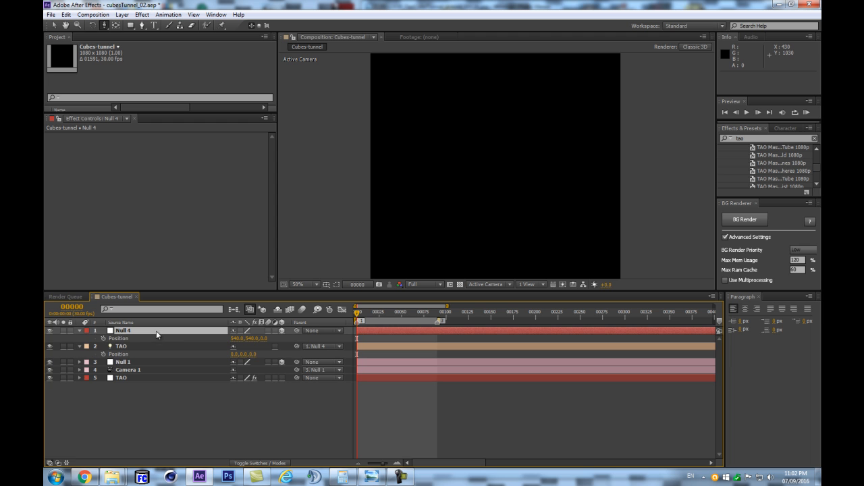
alt+click(103, 339)
key(ctrl+v)
click(244, 425)
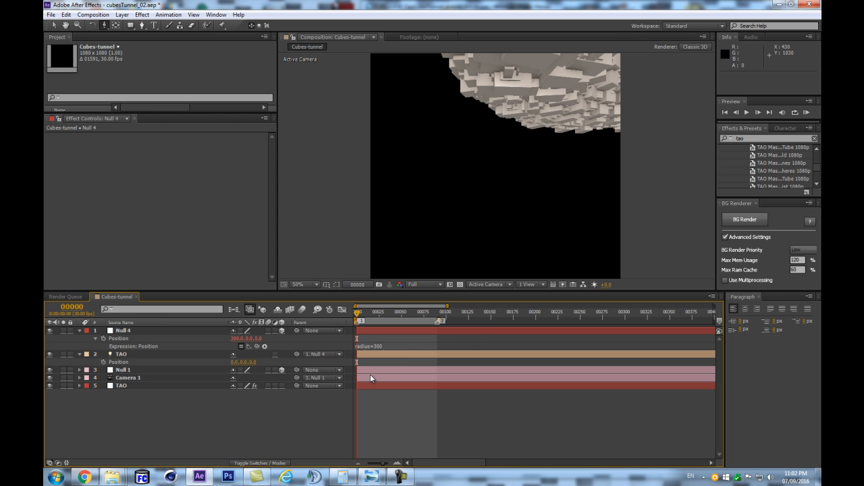
drag(406, 352, 397, 392)
click(397, 385)
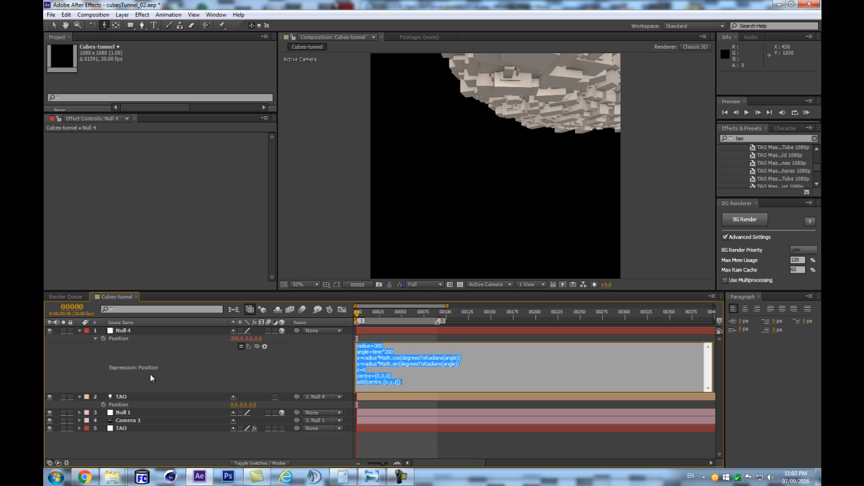
key(Delete)
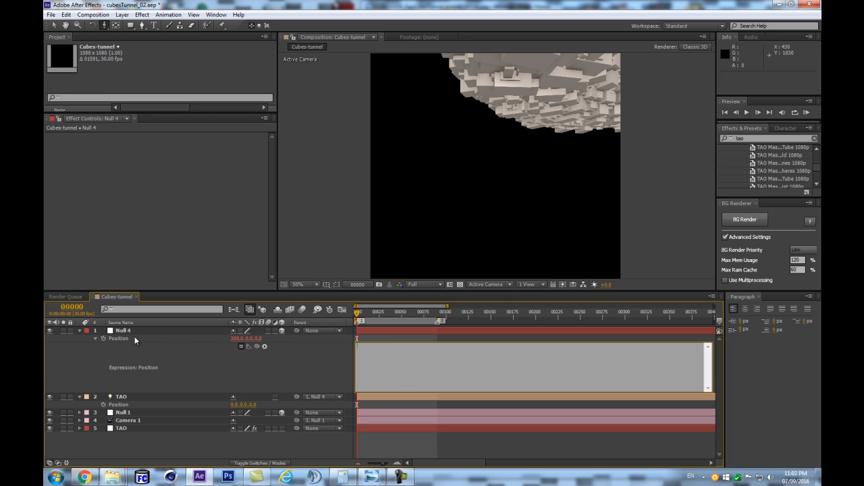
click(135, 331)
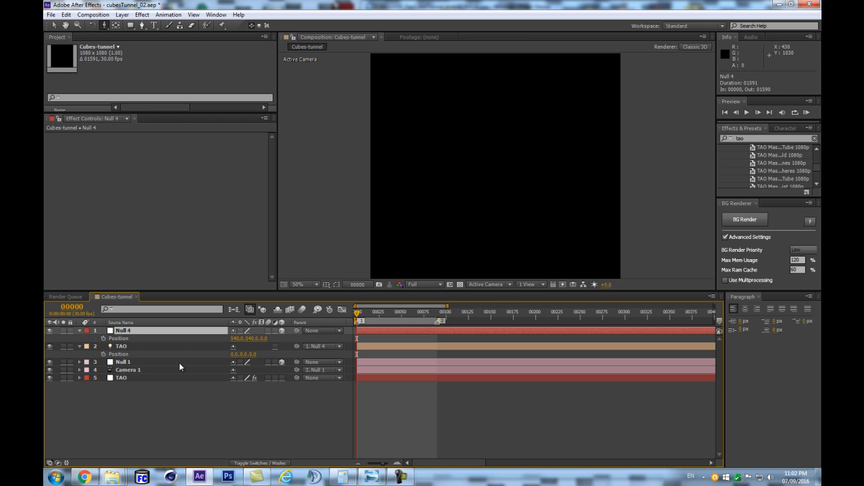
- Duplicate the null as a parent for the original and apply the circular motion expression to the copy's Position
key(ctrl+d)
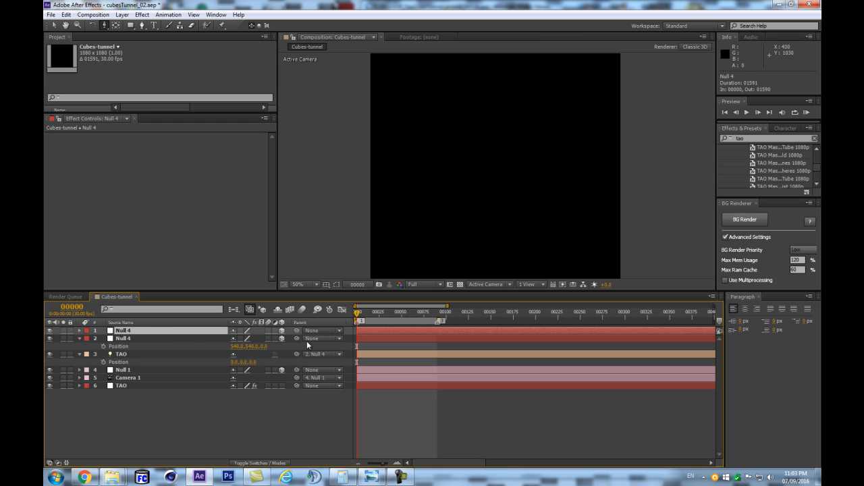
drag(295, 339, 204, 335)
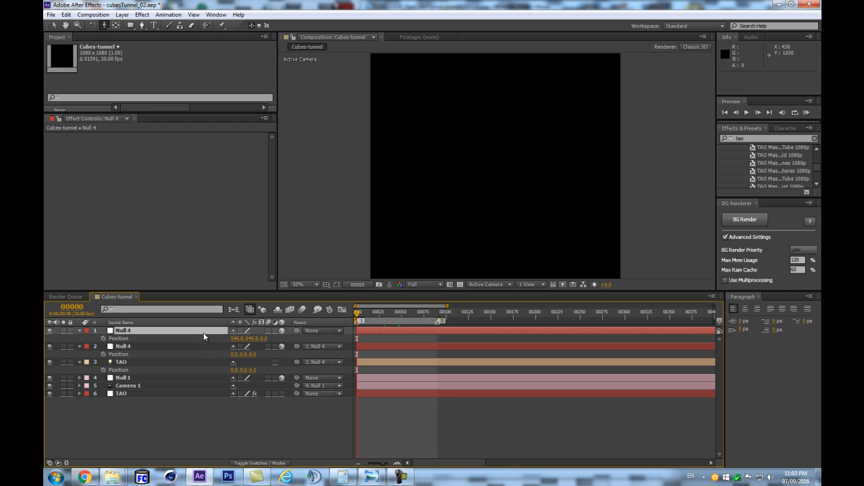
alt+click(103, 338)
key(ctrl+v)
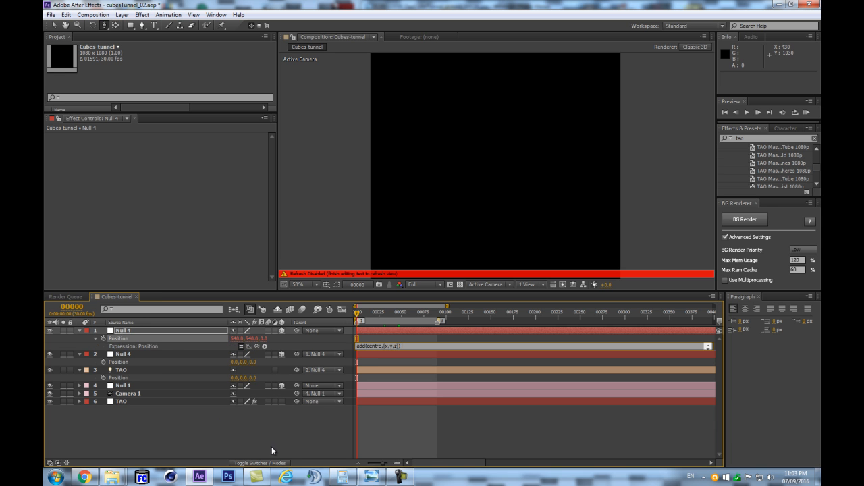
click(271, 439)
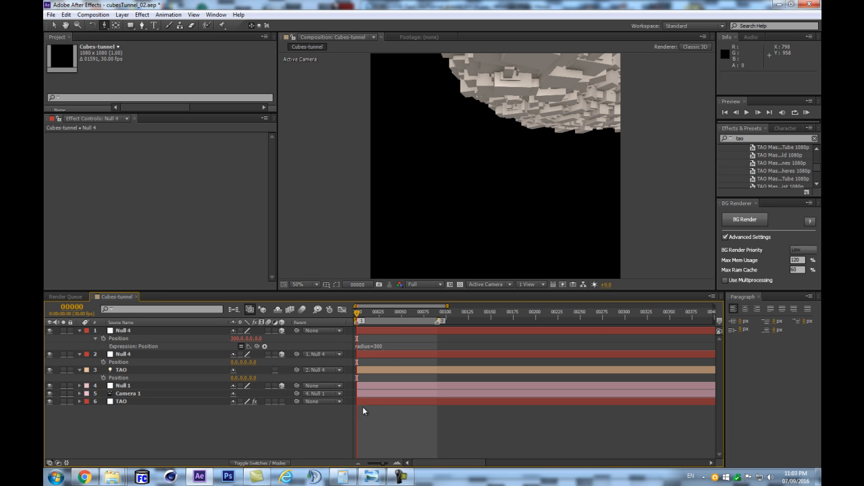
drag(393, 349, 386, 376)
- Set the TAO light's color to white (FFFFFF) in its Light Options
click(133, 399)
key(a)
key(a)
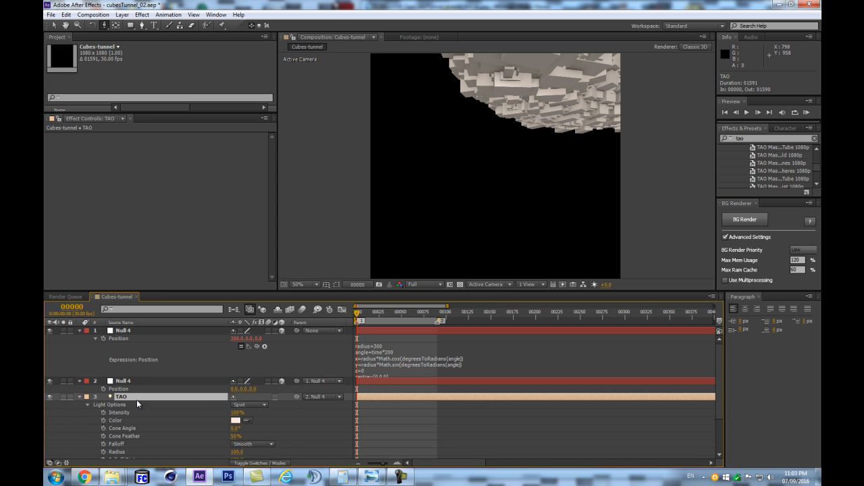
click(237, 420)
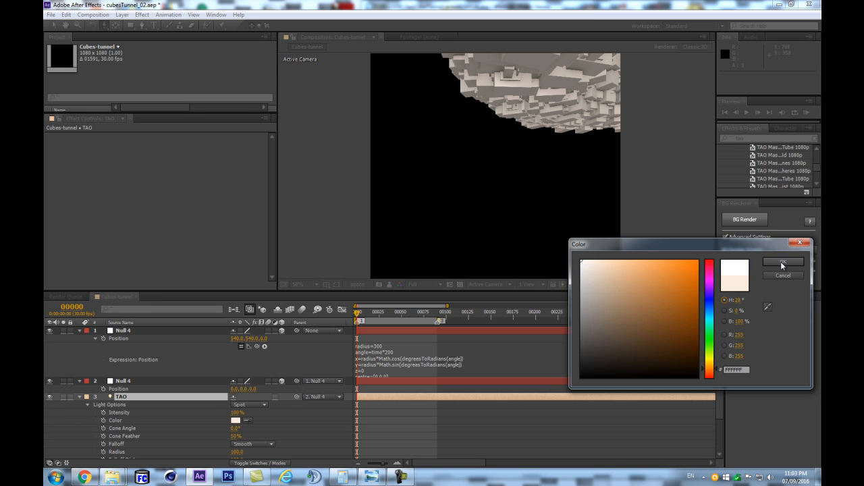
click(780, 263)
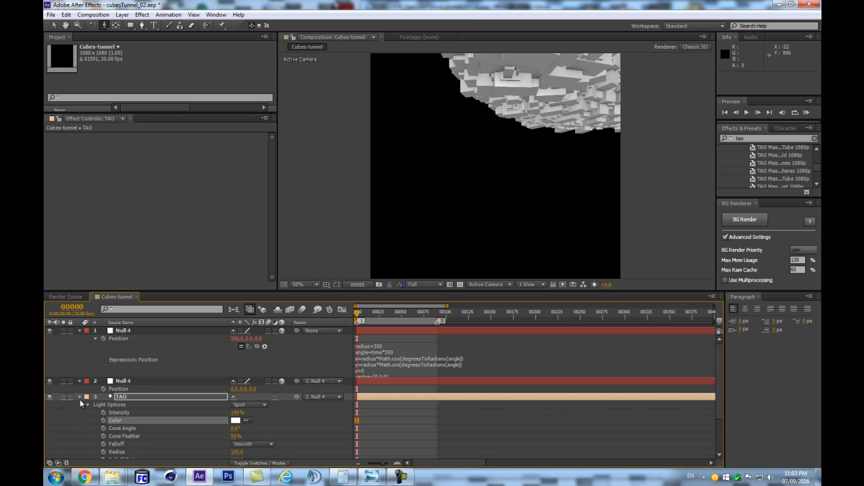
- Collapse the properties of both Null 4 layers and show only the Position of the TAO light
click(125, 338)
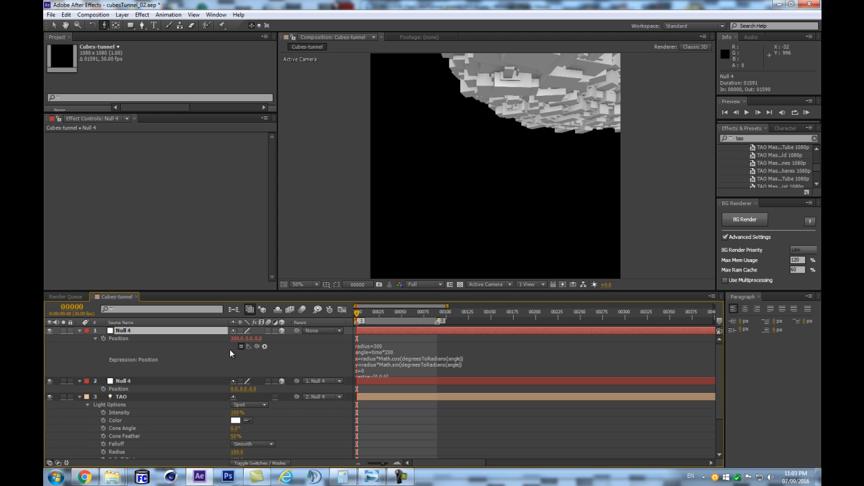
click(405, 360)
click(241, 361)
key(ctrl+a)
click(79, 381)
click(122, 406)
click(142, 347)
key(p)
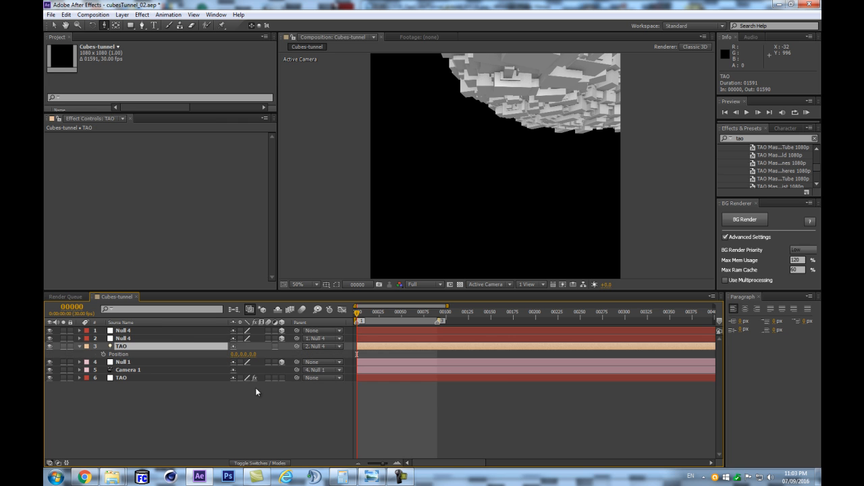
- Show the Position of both Null 4 layers and try to shift the upper null's X position
click(167, 339)
key(p)
click(167, 330)
key(p)
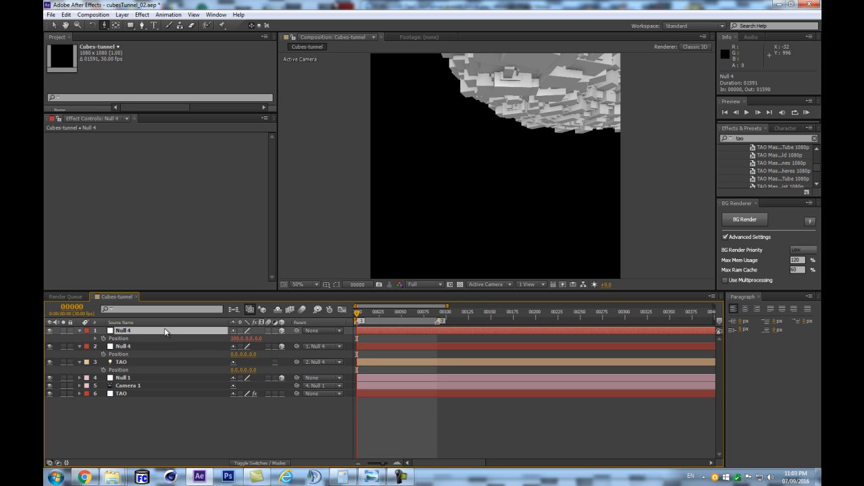
drag(237, 340, 229, 340)
key(ctrl+z)
key(p)
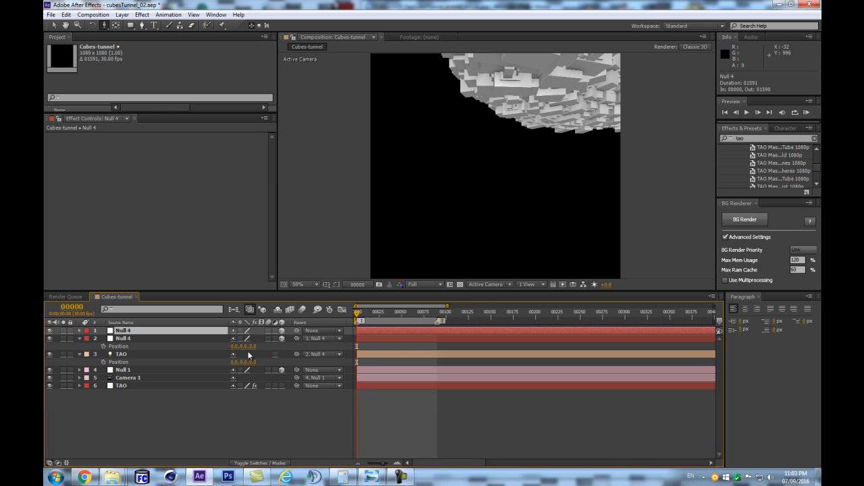
- Add a new 3D null object and make it the parent of the upper Null 4
key(ctrl+alt+shift+y)
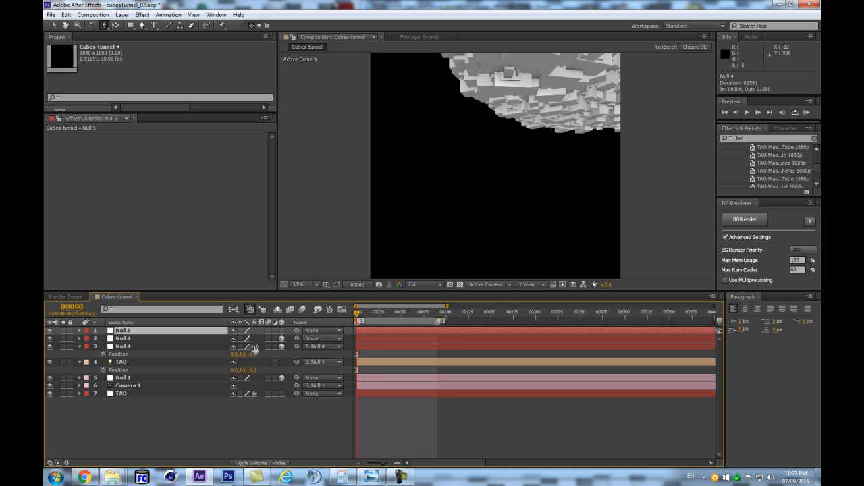
drag(296, 338, 122, 330)
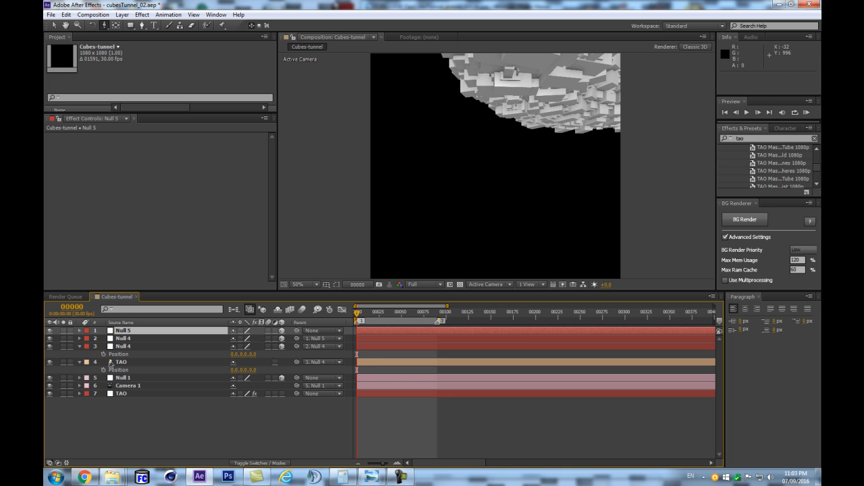
shift+click(123, 363)
click(86, 363)
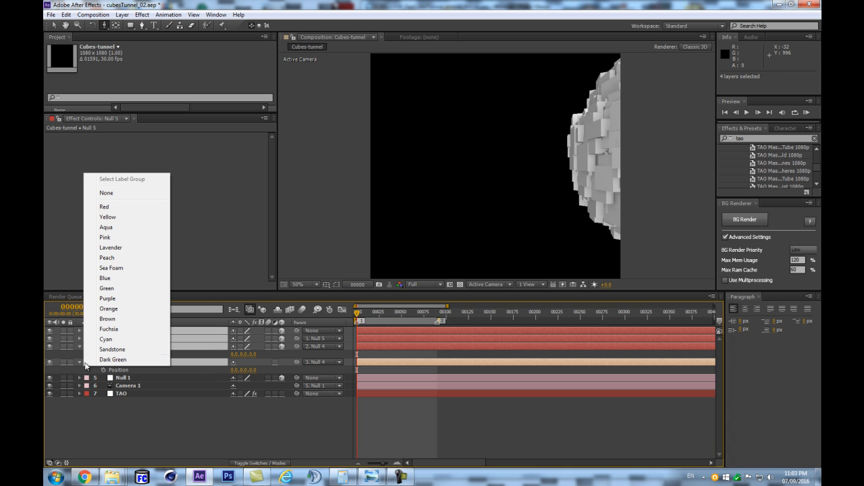
click(148, 415)
- Show the Position of Null 5 and the upper Null 4, and examine the upper Null 4's circular motion expression
click(144, 330)
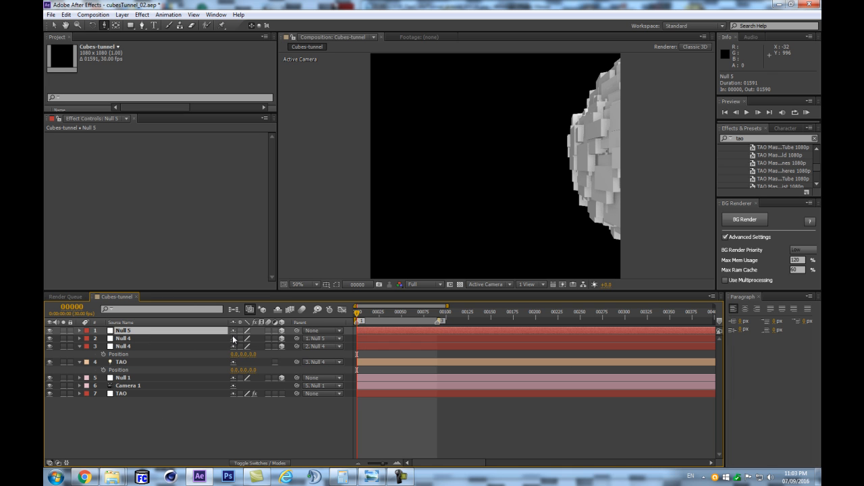
key(p)
click(205, 346)
key(p)
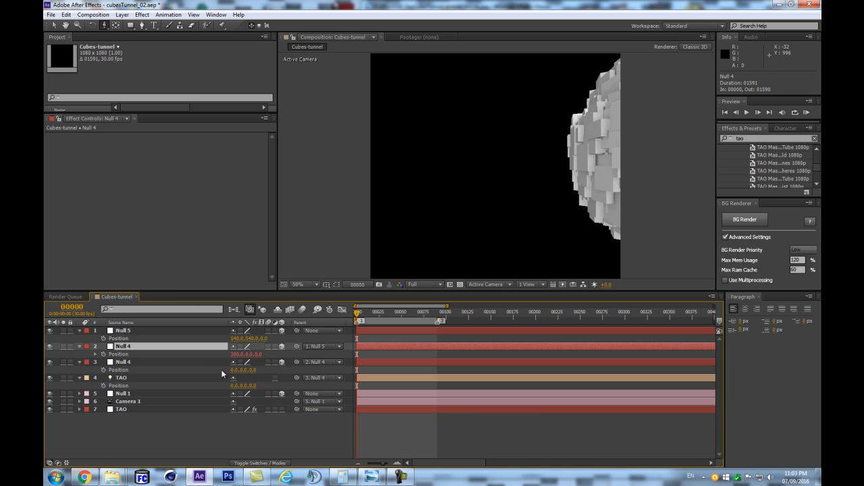
click(95, 355)
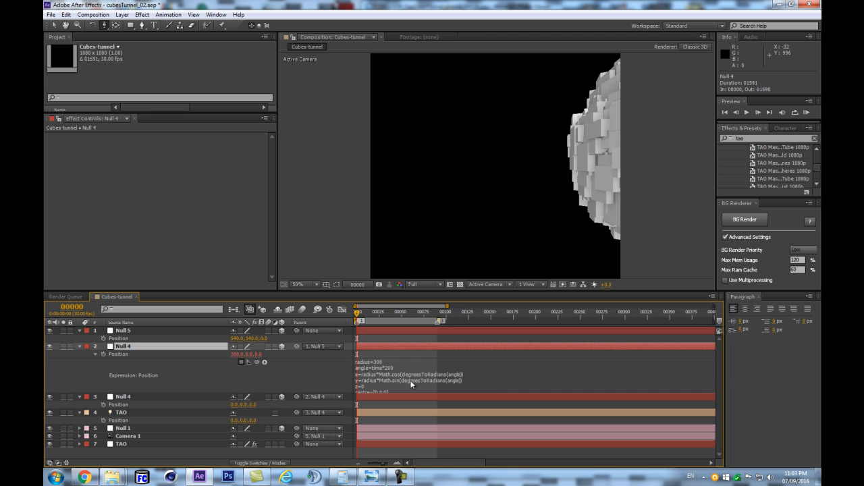
click(422, 381)
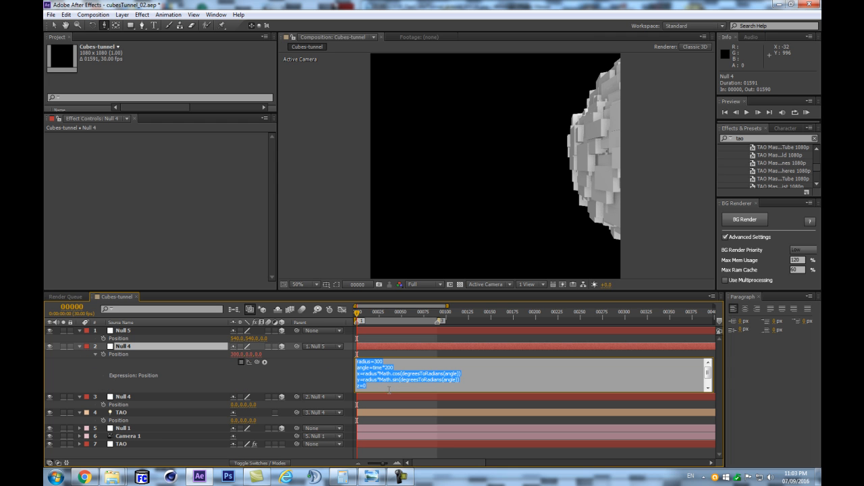
click(140, 352)
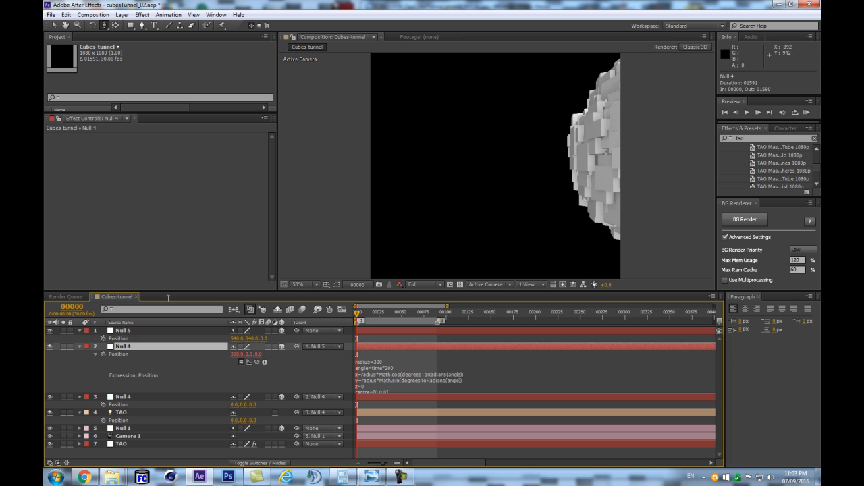
- Set the label color of Null 5, both Null 4 layers and the TAO light to Yellow
click(141, 329)
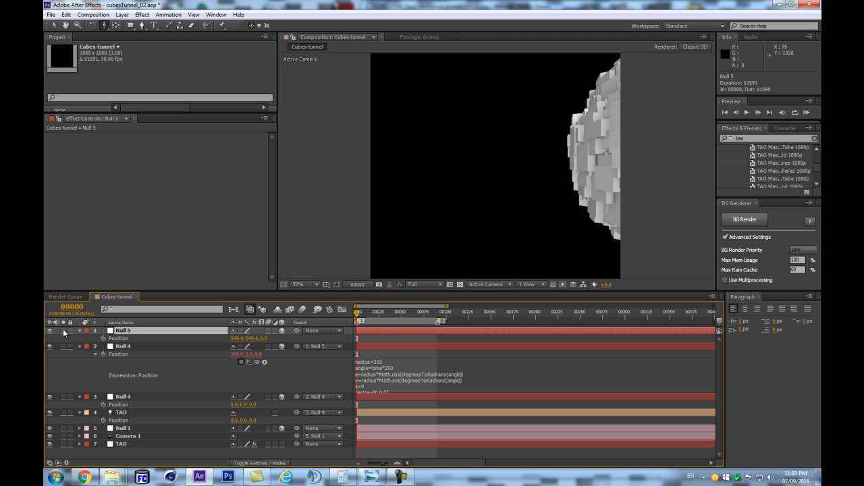
shift+click(75, 413)
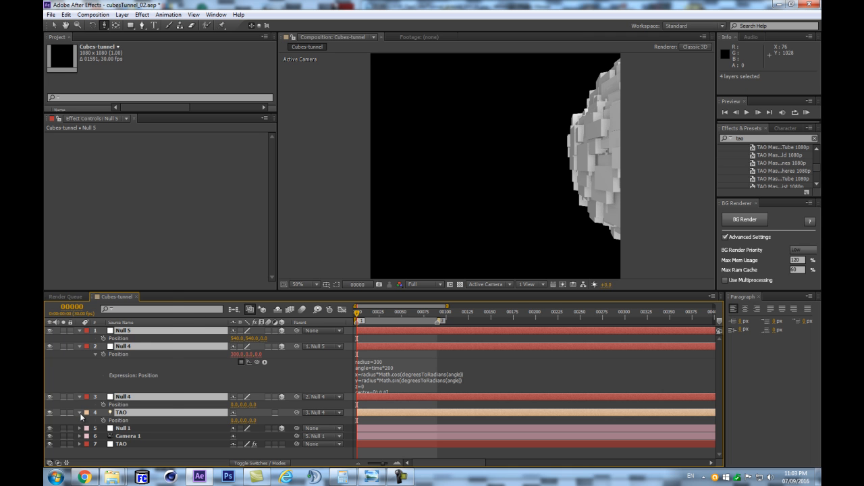
click(85, 413)
click(110, 309)
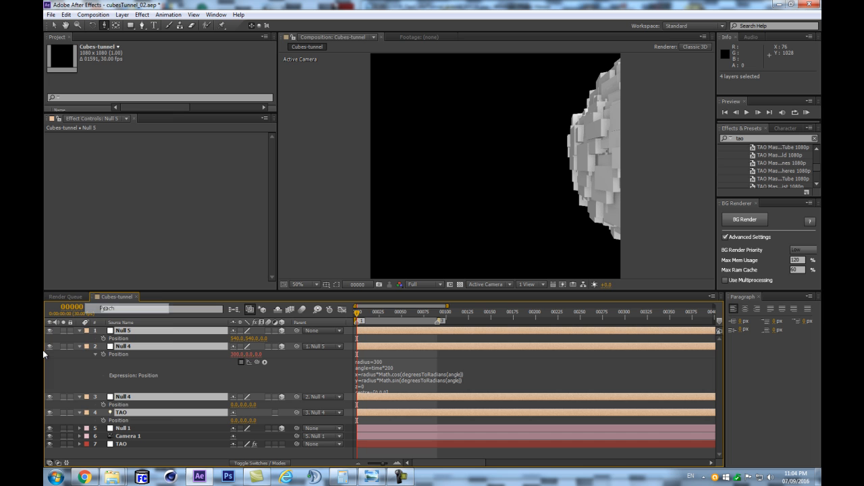
click(88, 412)
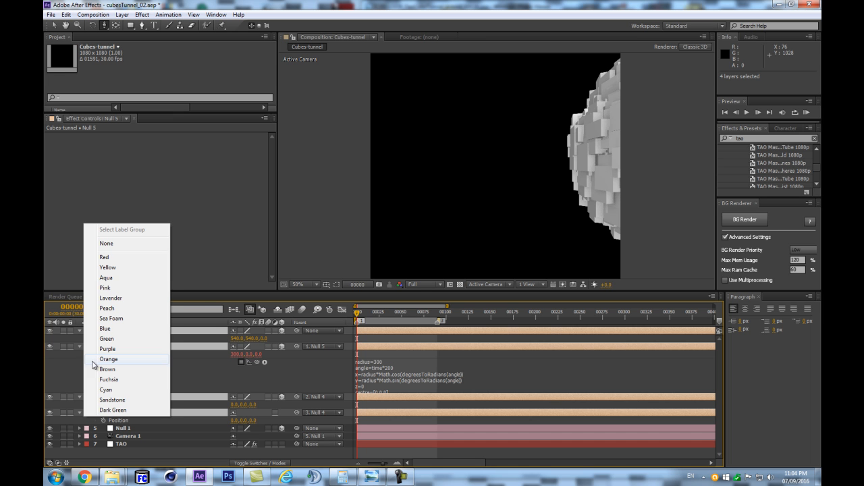
click(111, 267)
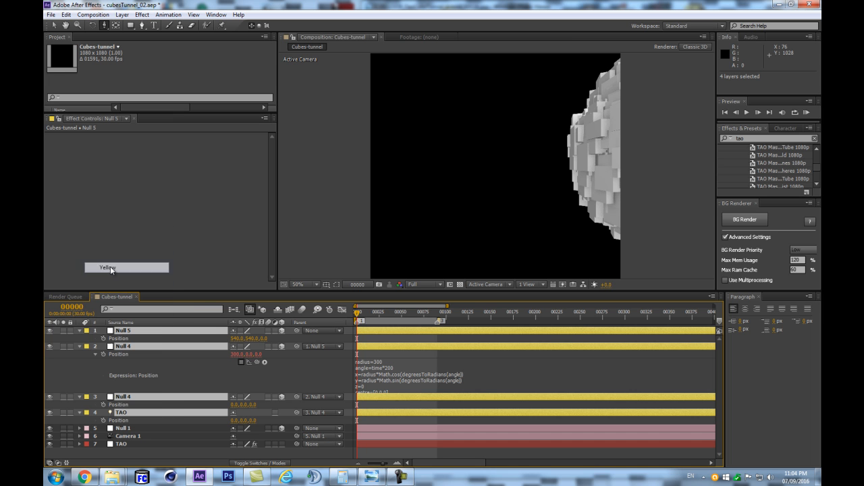
- Collapse the yellow layers, show only the Position of Null 5 and rename that null to settings
click(78, 346)
click(141, 331)
key(p)
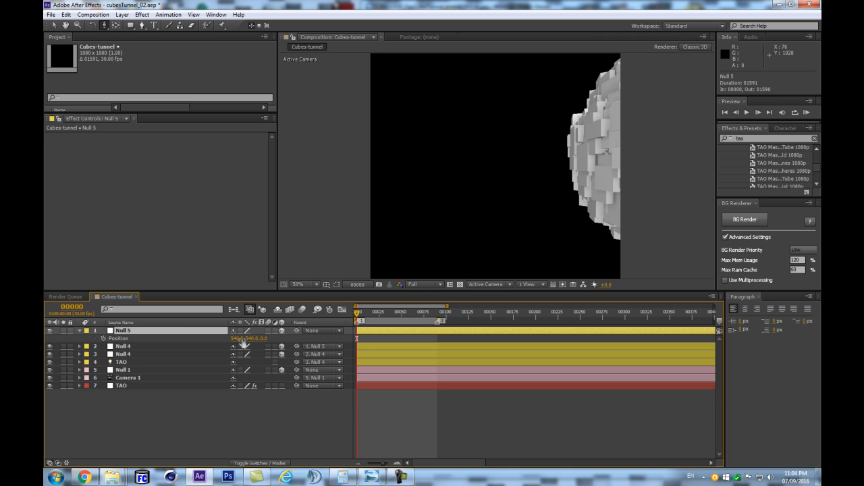
key(Return)
text(settings)
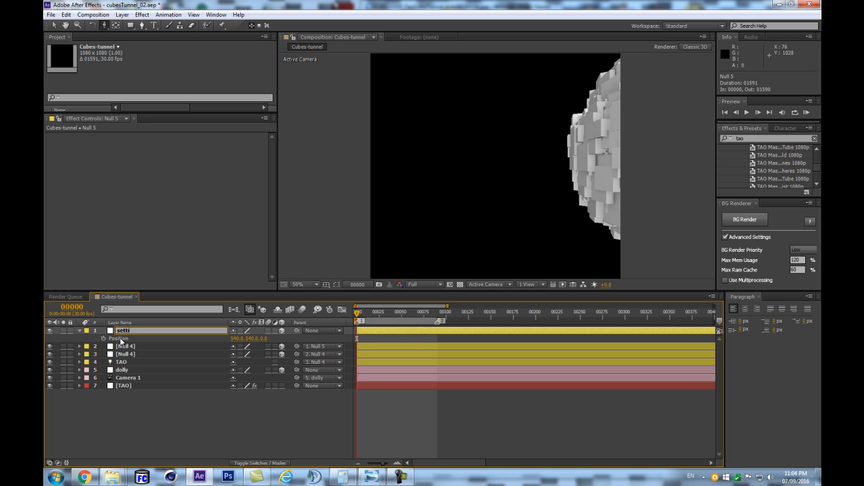
key(Return)
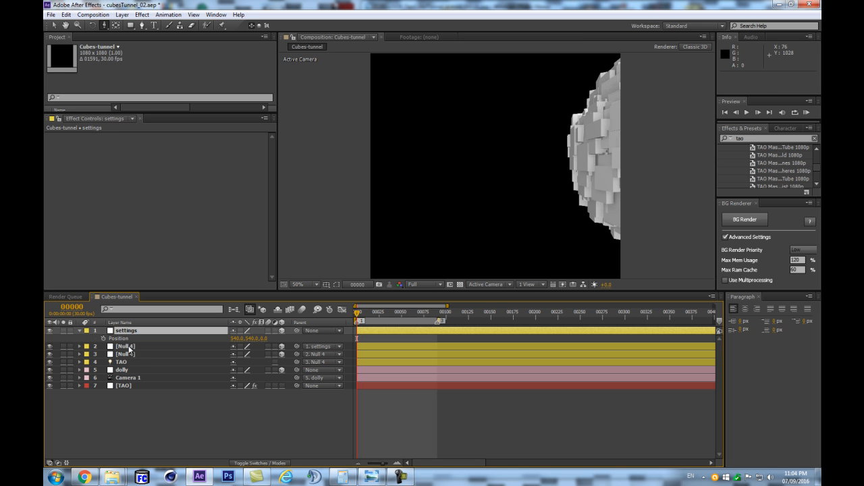
- Rename the lower Null 4 to tao_scale and the upper Null 4 to tao-rotate
click(130, 346)
key(Return)
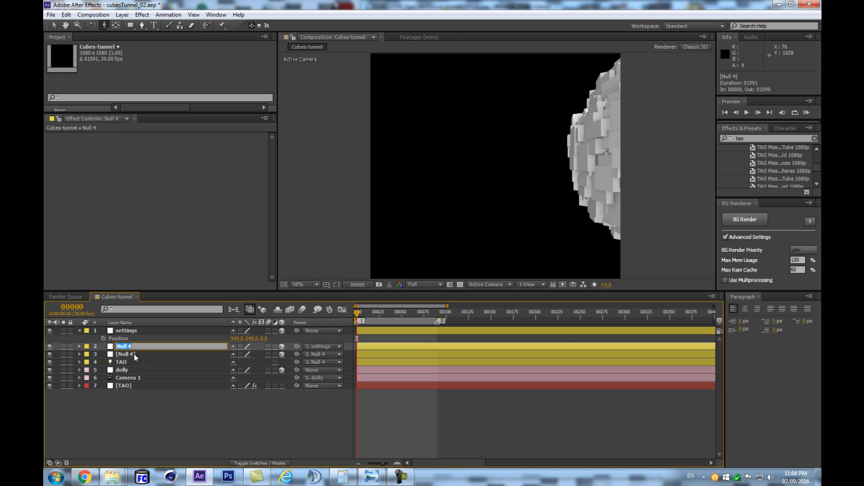
click(133, 353)
key(Return)
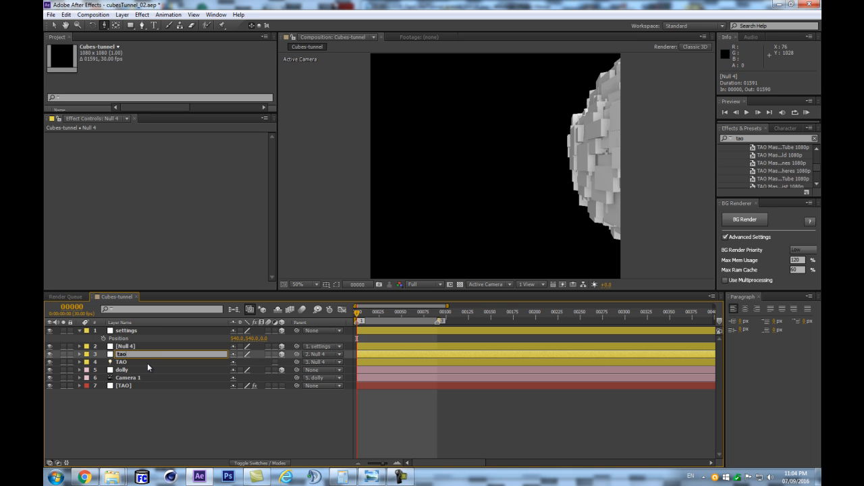
text(tao_scale)
key(Return)
click(150, 346)
key(Return)
text(tao-rota)
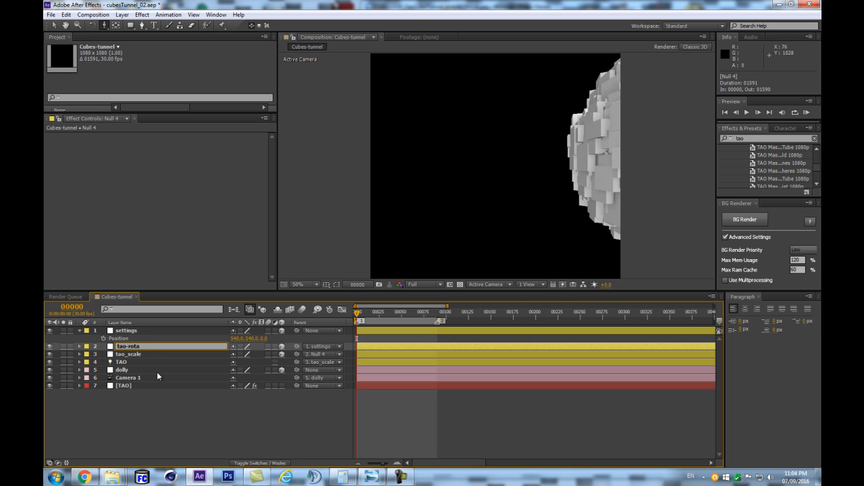
text(te)
key(Return)
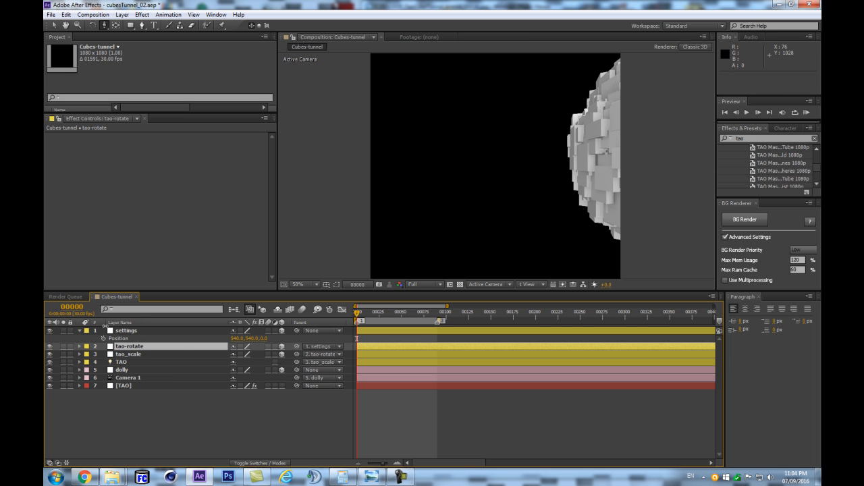
- Try the settings null's X position at 0 and at -49
click(236, 339)
text(0)
key(Return)
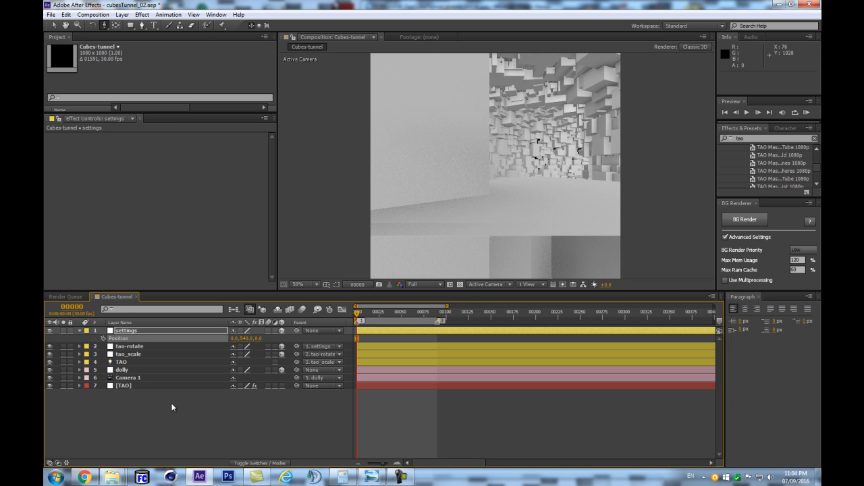
drag(234, 339, 215, 342)
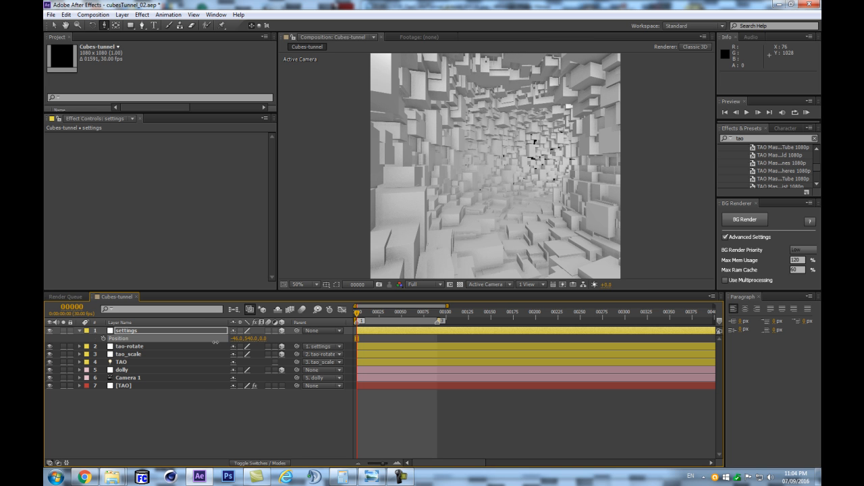
drag(215, 342, 212, 342)
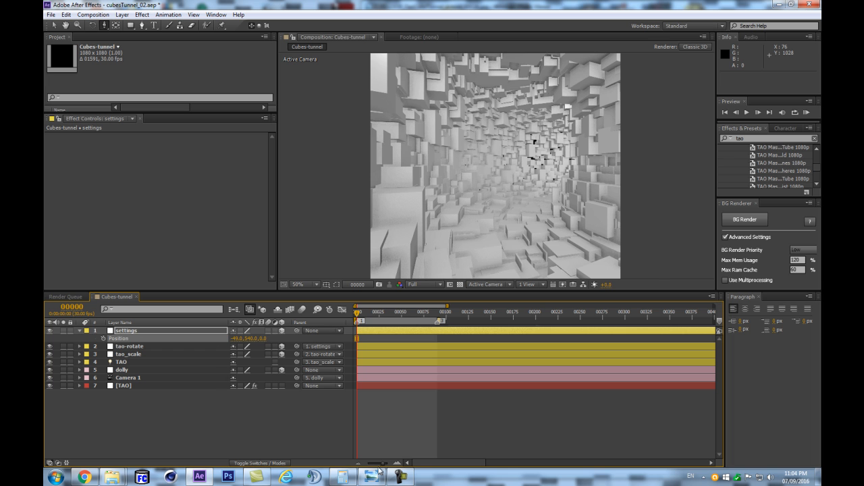
click(258, 422)
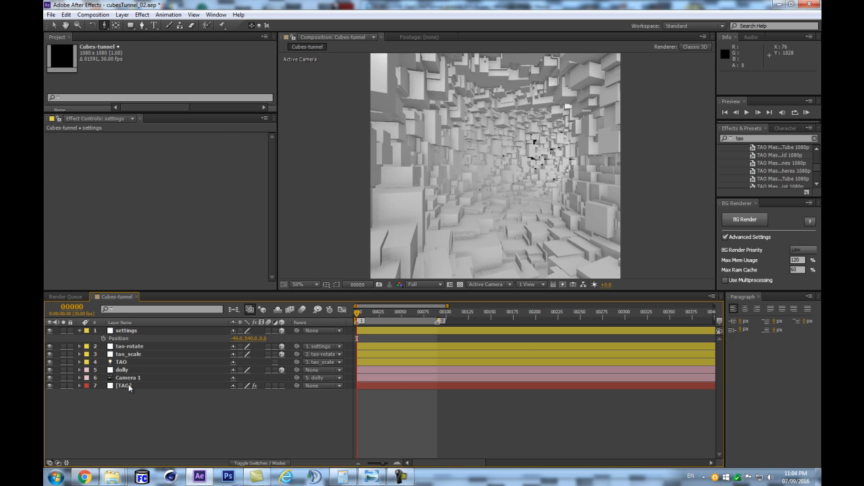
- In the TAO layer's Tao effect, disable Paths from TAO Lights and enable Generate Path
click(129, 386)
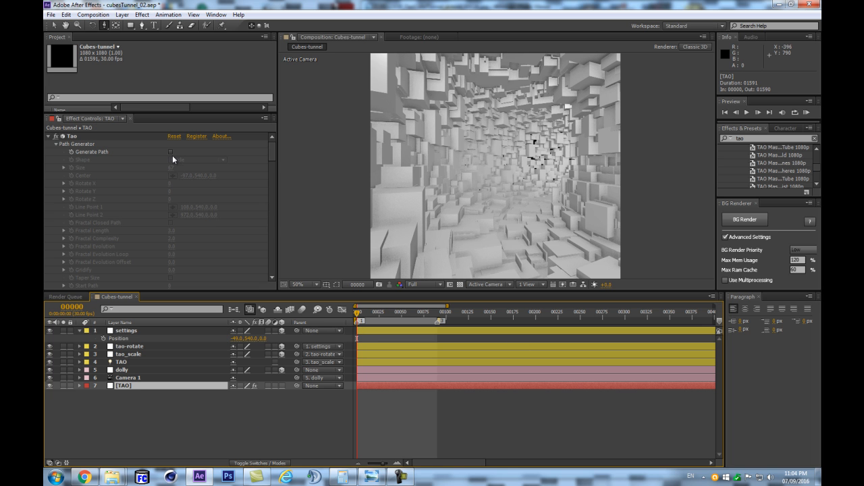
click(56, 144)
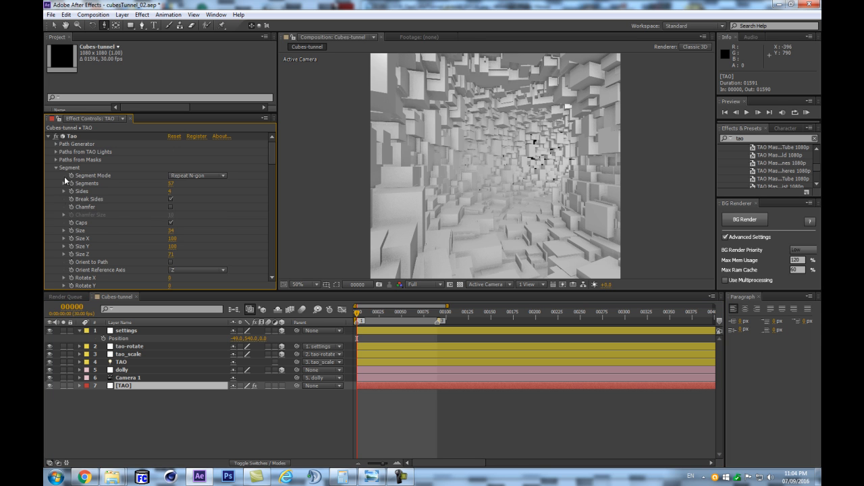
click(56, 152)
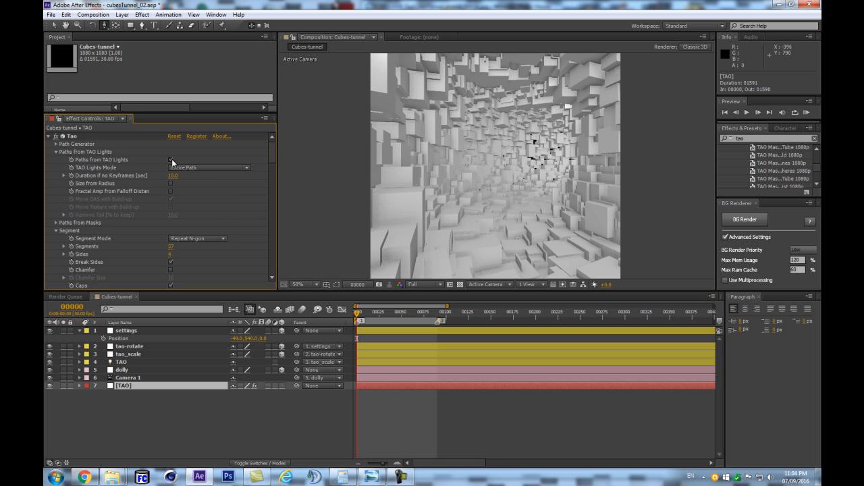
click(171, 159)
click(56, 143)
scroll(108, 143, down, 1)
click(171, 144)
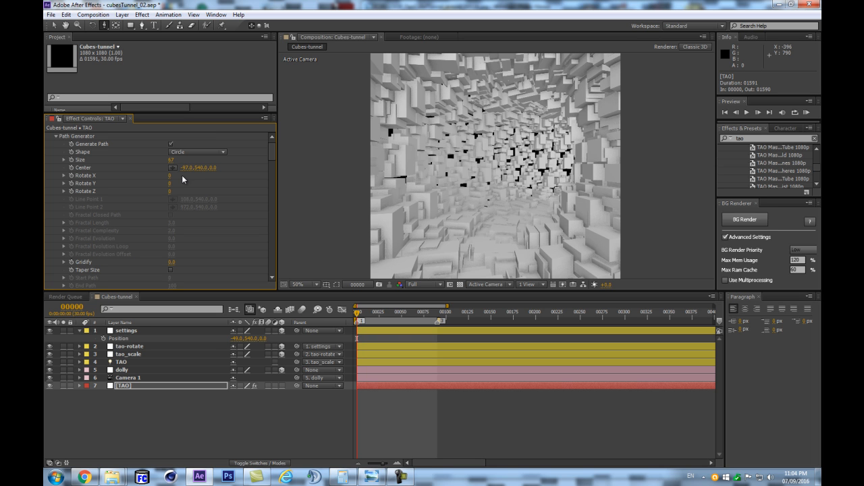
- Copy the X value of the path generator's Center, -97, into the settings null's X position
click(187, 168)
click(224, 404)
click(218, 412)
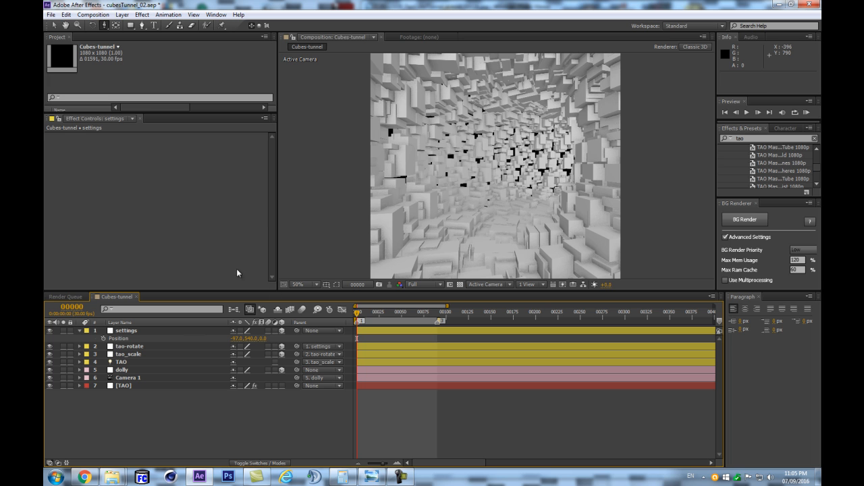
- Enable Paths from TAO Lights again in the TAO layer's Tao effect and disable Generate Path
click(141, 386)
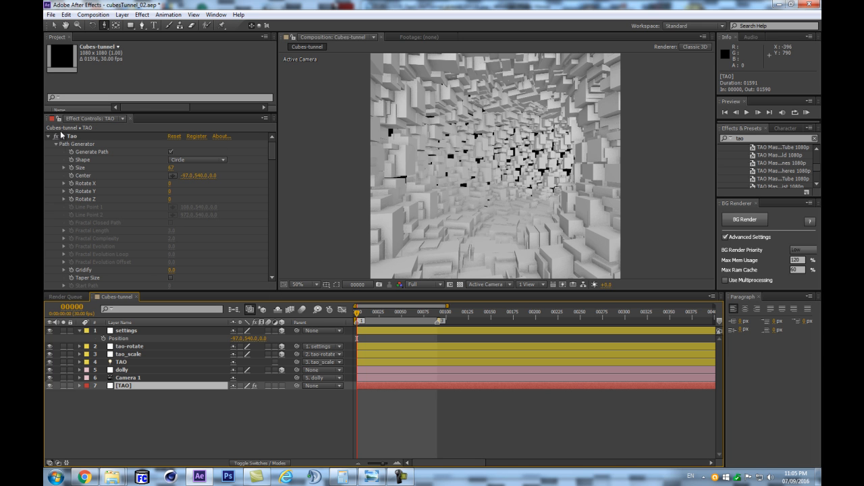
scroll(150, 239, down, 5)
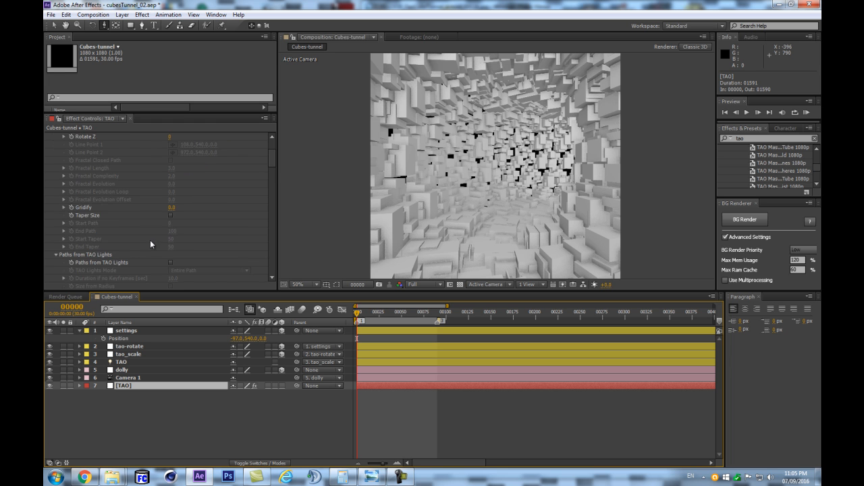
click(171, 179)
click(171, 179)
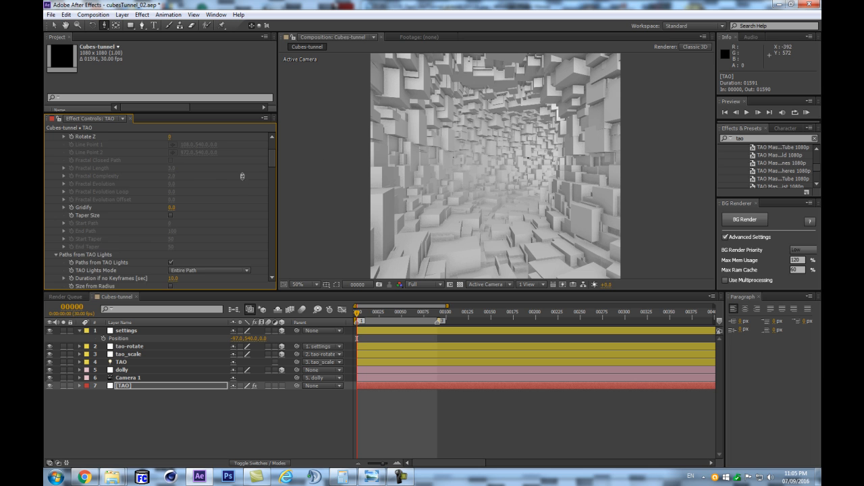
scroll(169, 162, up, 3)
click(171, 153)
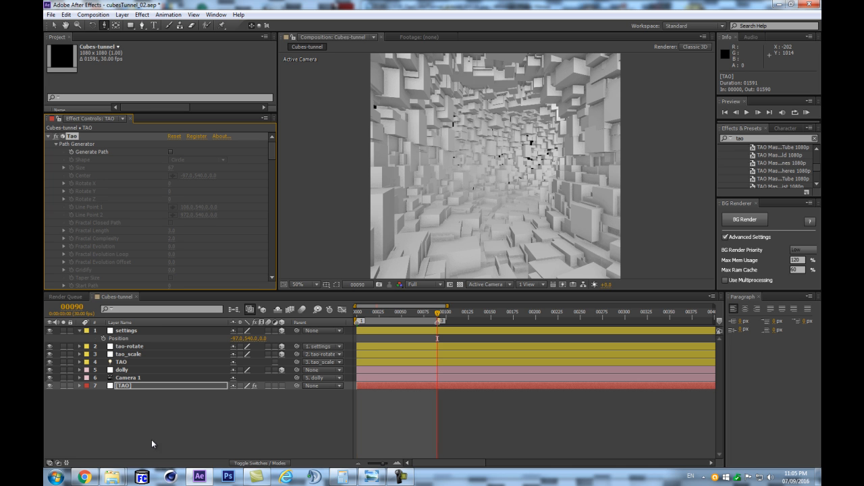
- Preview the tunnel animation from the first frame and collapse the settings layer's properties
click(277, 415)
key(KP_0)
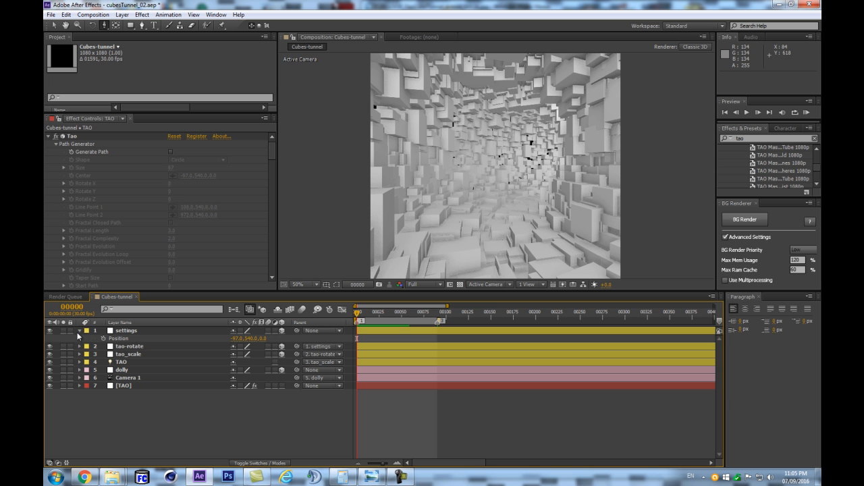
click(78, 331)
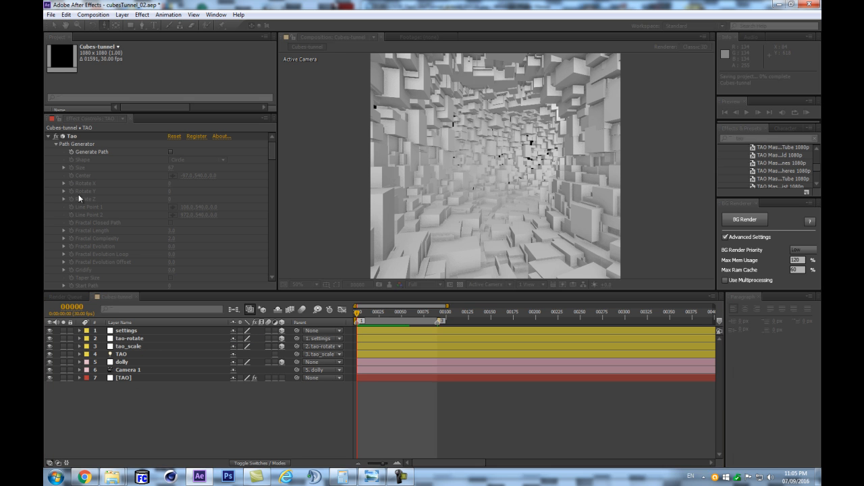
drag(402, 314, 348, 320)
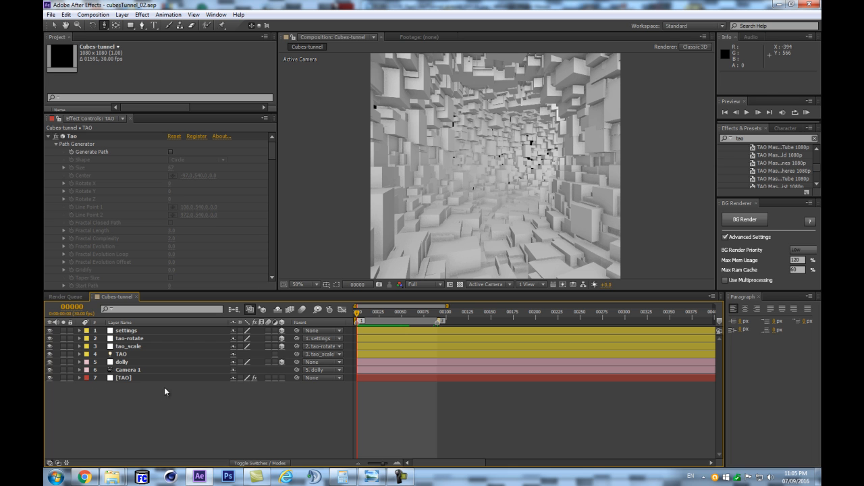
- Add an Ambient light named AMB to the composition and refresh the preview frame
click(148, 379)
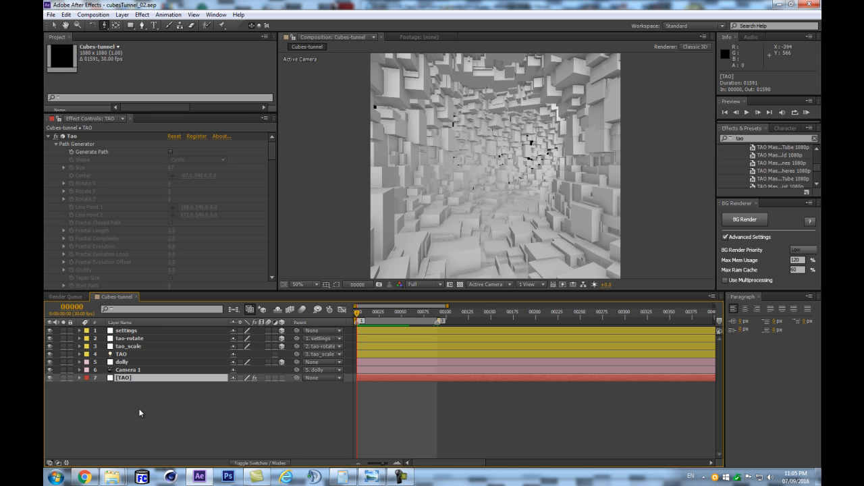
key(ctrl+alt+shift+l)
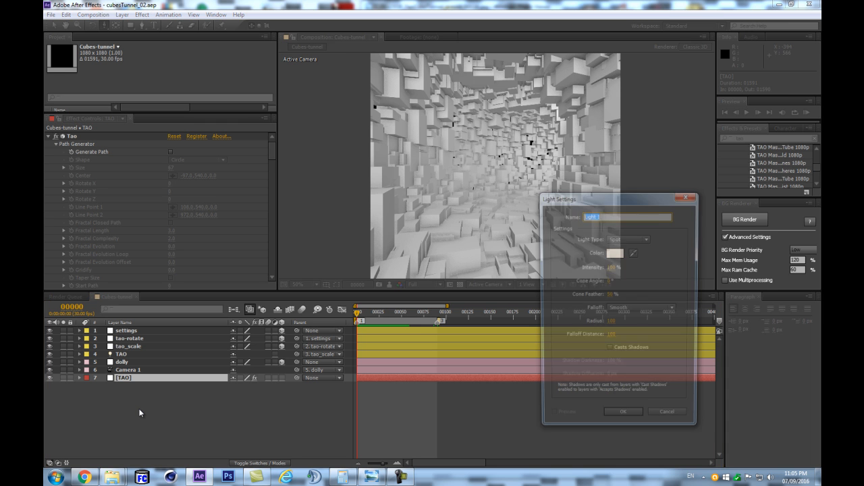
text(AMB)
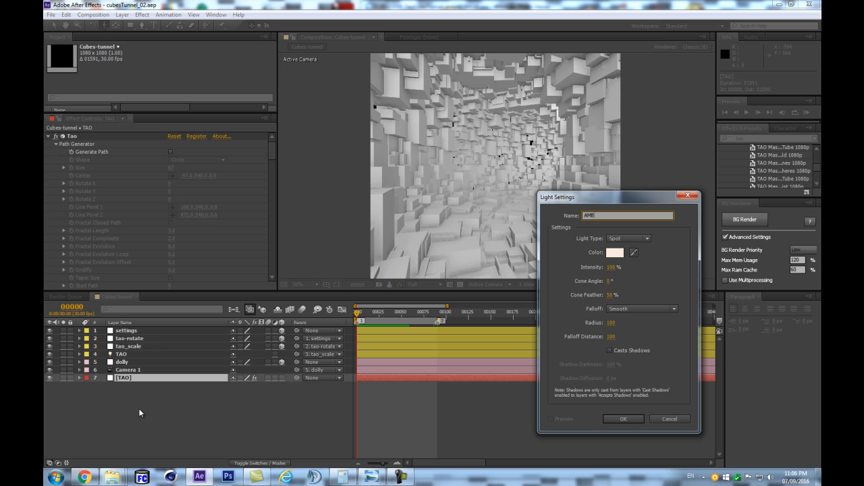
click(628, 238)
click(635, 275)
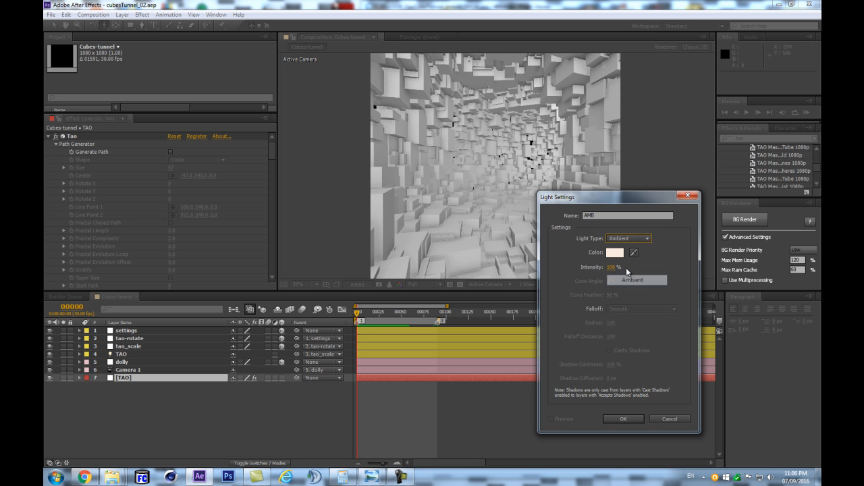
click(611, 418)
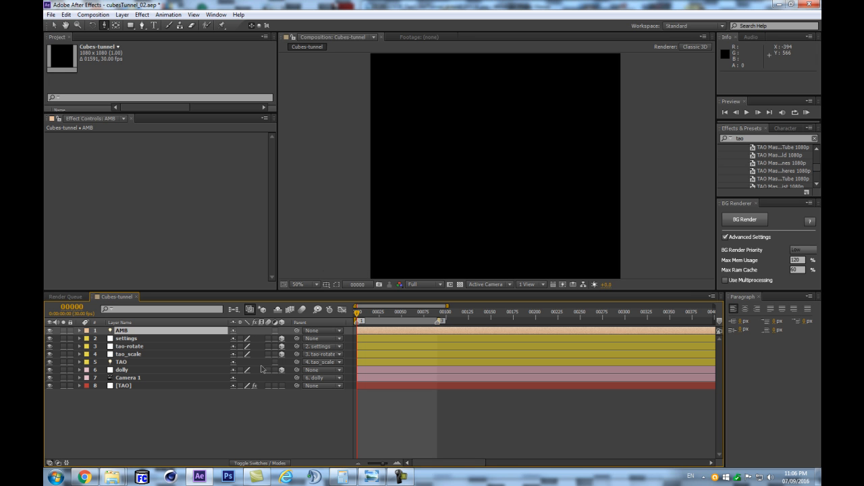
key(Page_Down)
key(Page_Up)
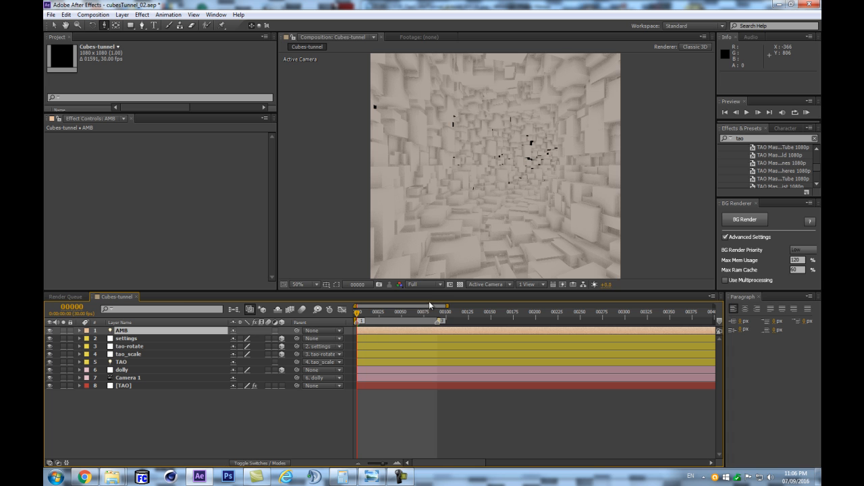
- Enlarge the composition view and add a Point light named TAO LUMI
drag(438, 292, 435, 332)
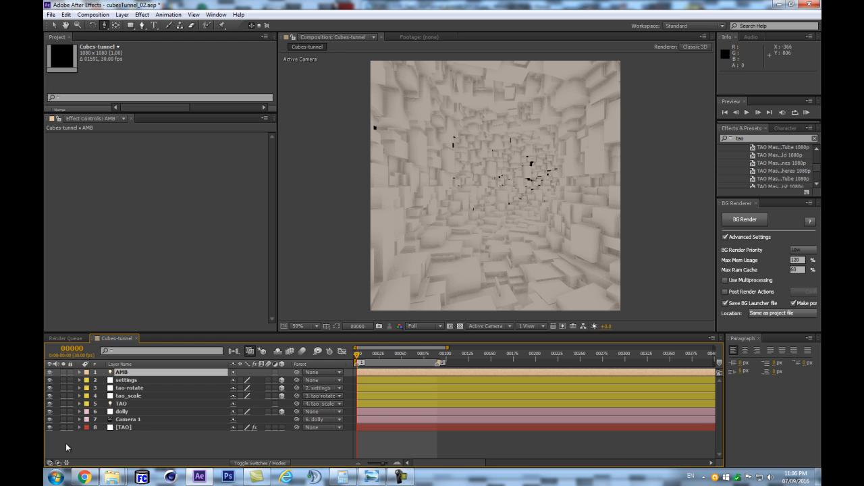
key(ctrl+alt+shift+l)
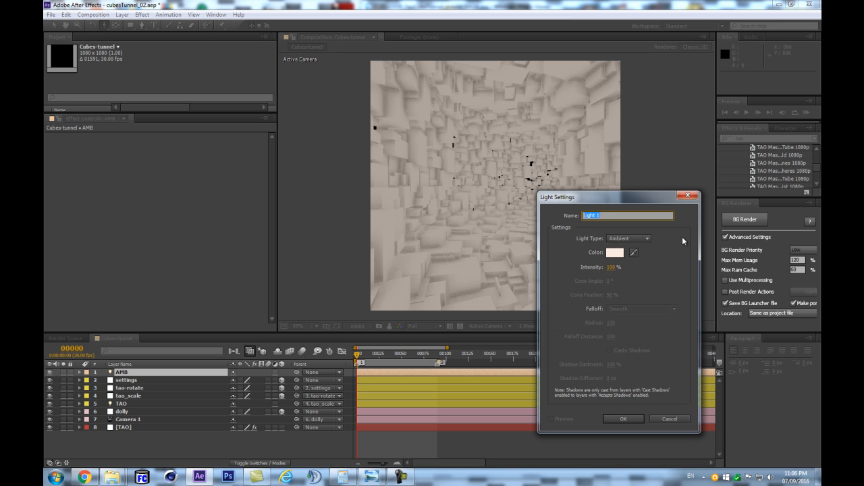
click(628, 238)
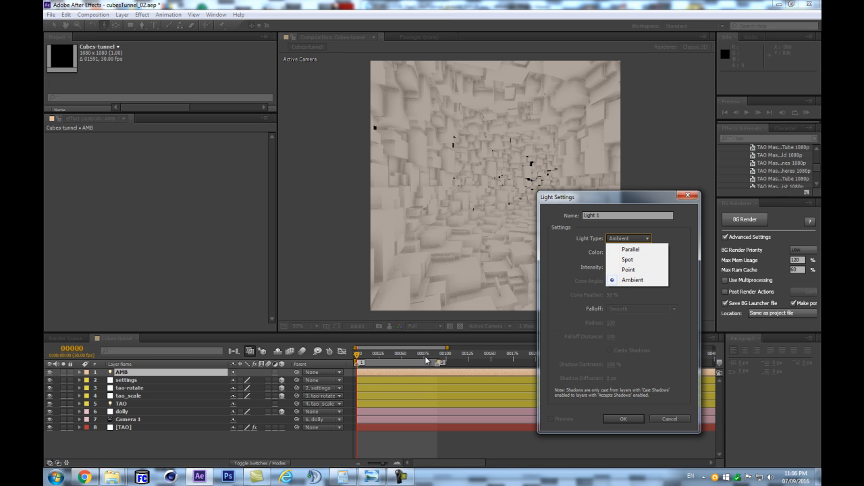
click(627, 272)
text(TAO LUMI)
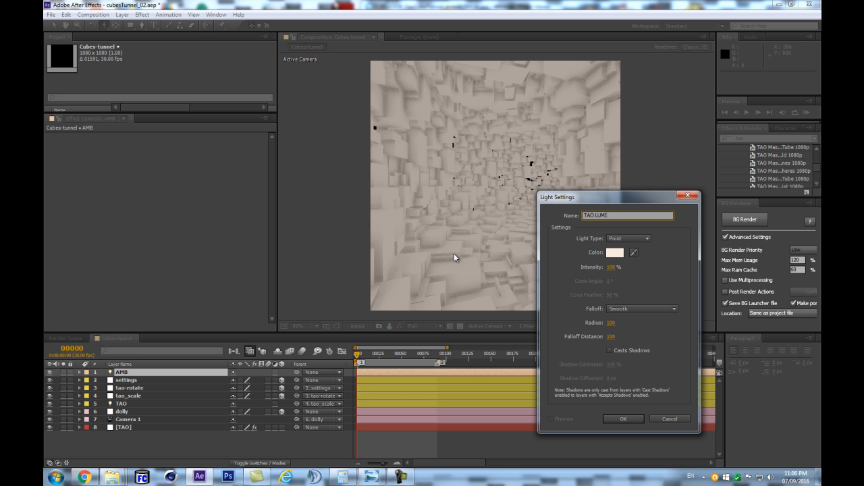
click(623, 419)
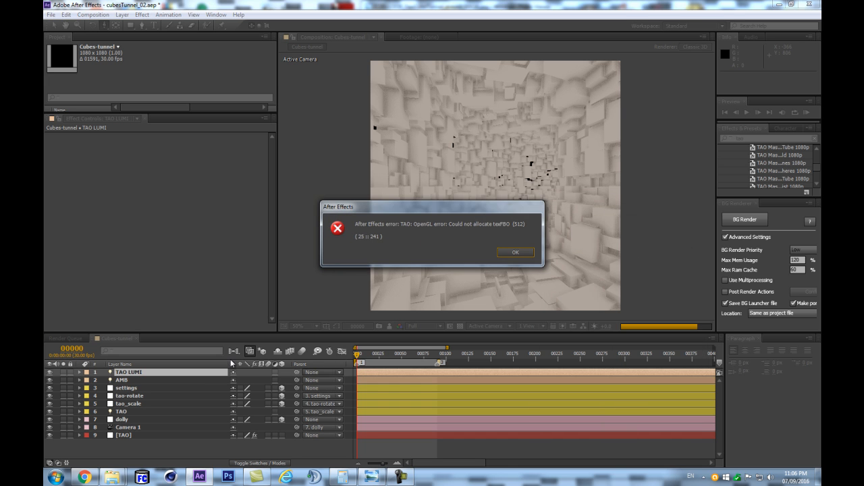
key(Return)
key(Page_Up)
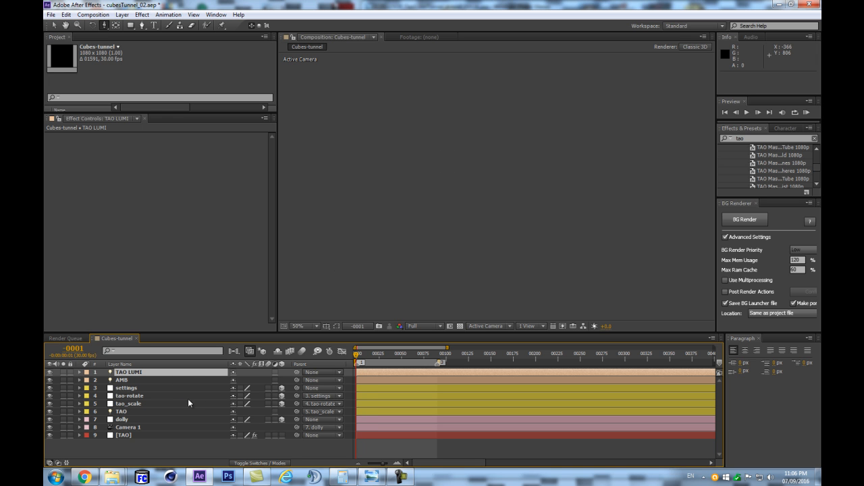
key(Page_Down)
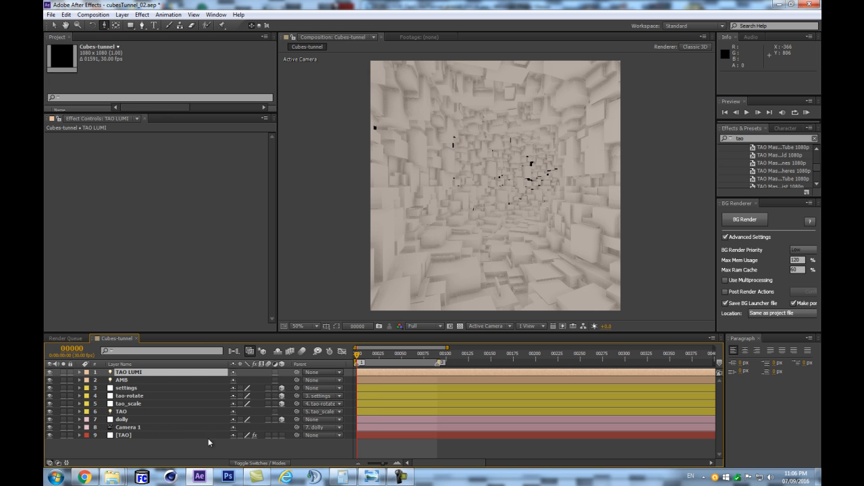
- Reduce the number of Segments in the TAO layer's Tao effect to 28
click(148, 435)
drag(271, 153, 271, 297)
scroll(258, 156, up, 10)
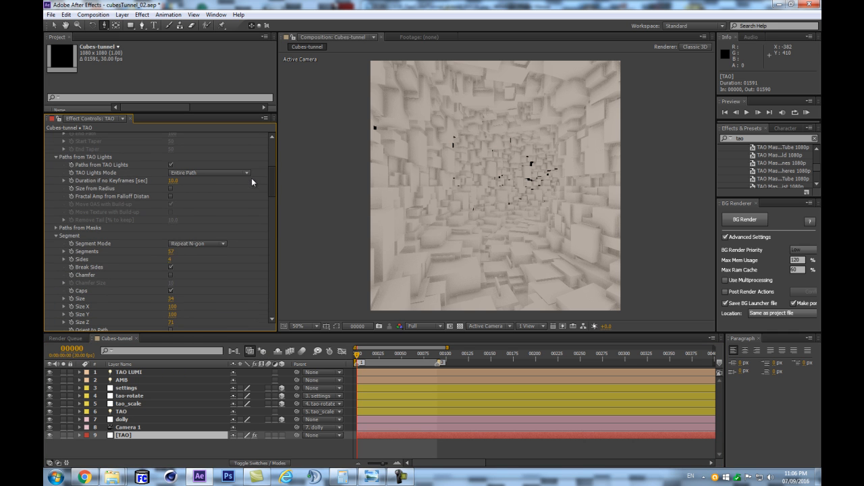
drag(169, 252, 164, 252)
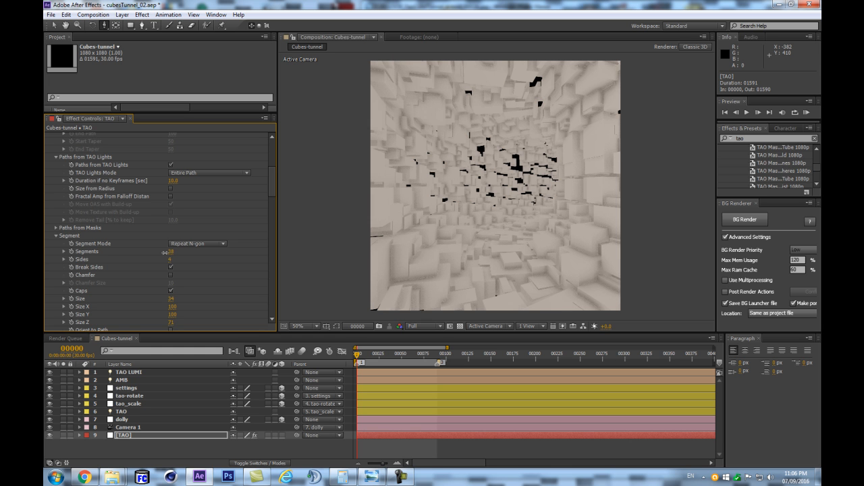
- Set Multisample to 2 in the Tao effect's Rendering settings
drag(267, 192, 271, 350)
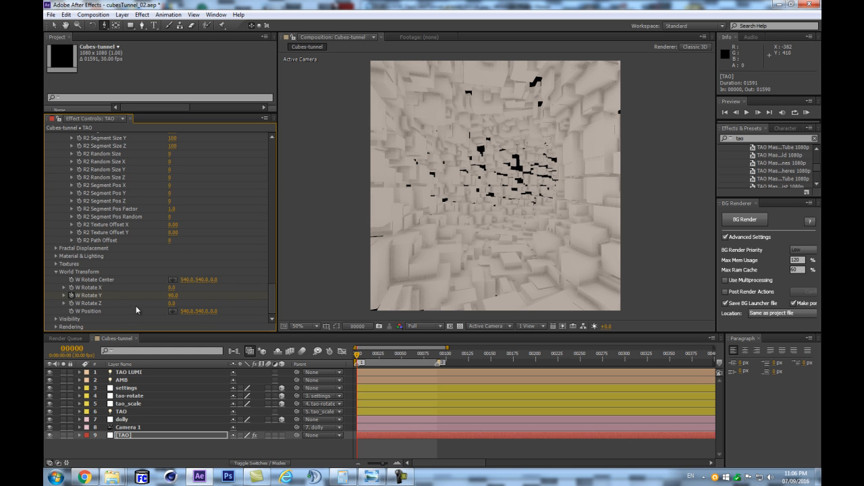
click(58, 327)
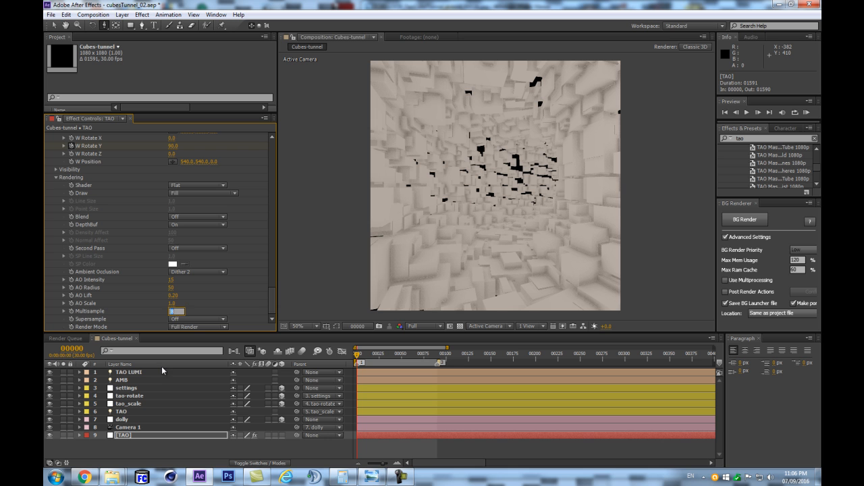
text(3)
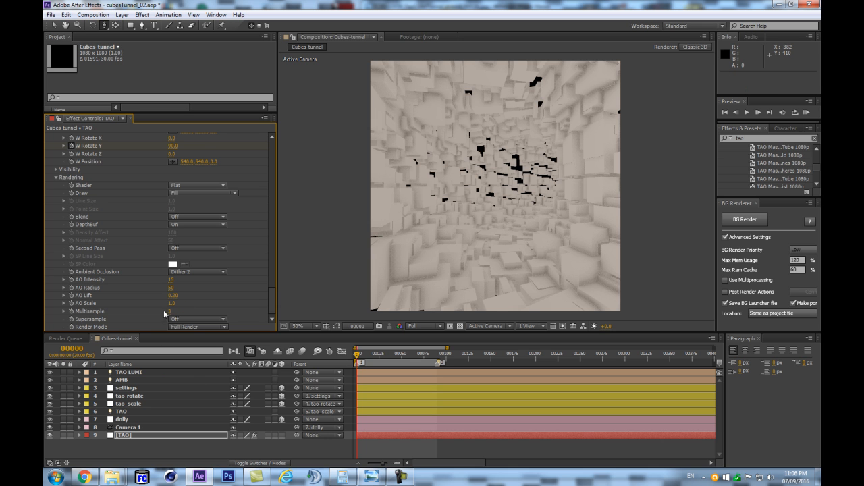
key(Return)
click(375, 355)
key(Home)
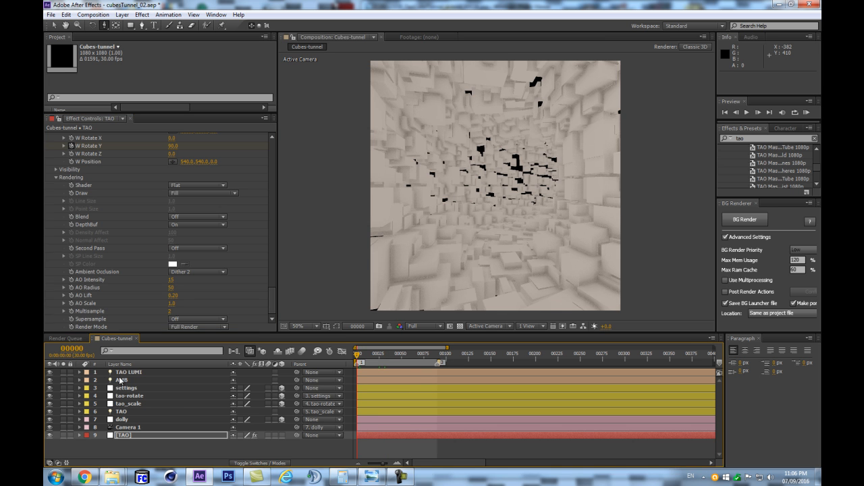
- Collapse the World Transform, Rendering, Repeat Paths and Segment groups of the TAO layer's Tao effect
click(122, 380)
click(125, 435)
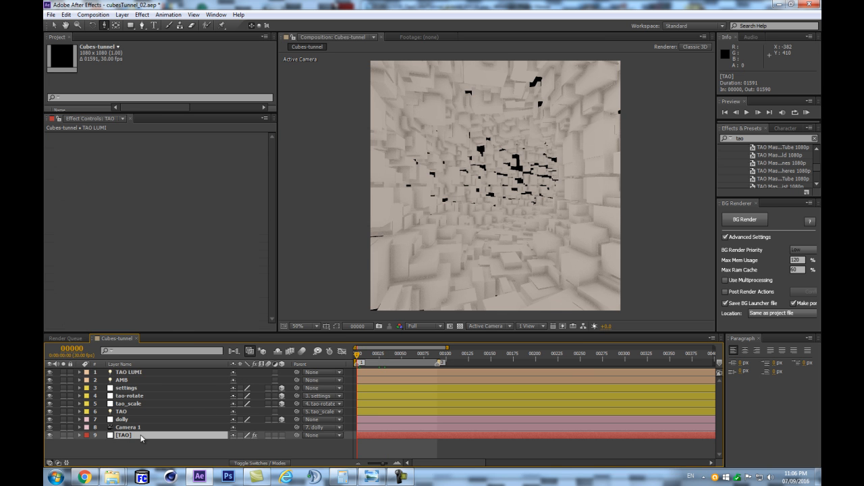
drag(275, 168, 273, 321)
scroll(87, 223, up, 5)
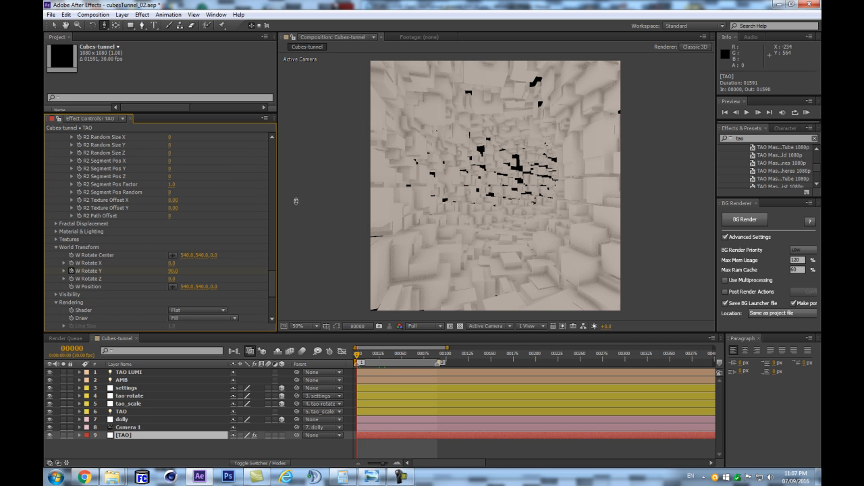
click(56, 247)
click(55, 263)
scroll(189, 267, up, 6)
scroll(62, 218, up, 8)
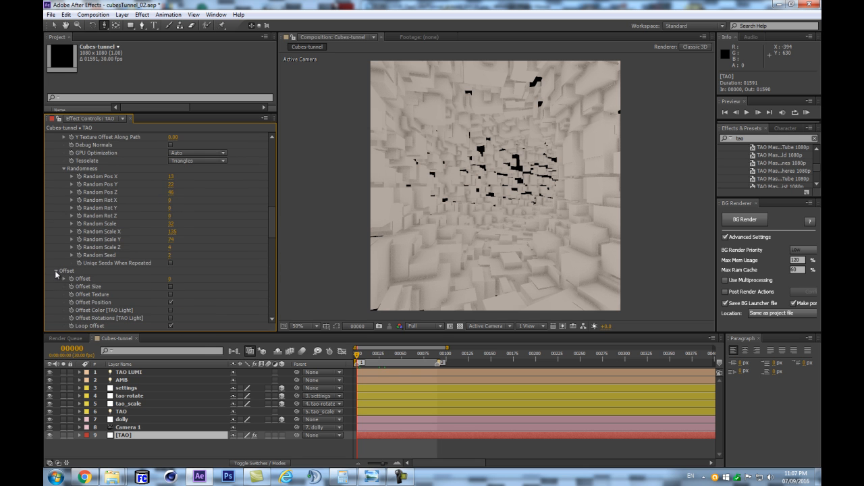
scroll(57, 276, down, 4)
click(57, 258)
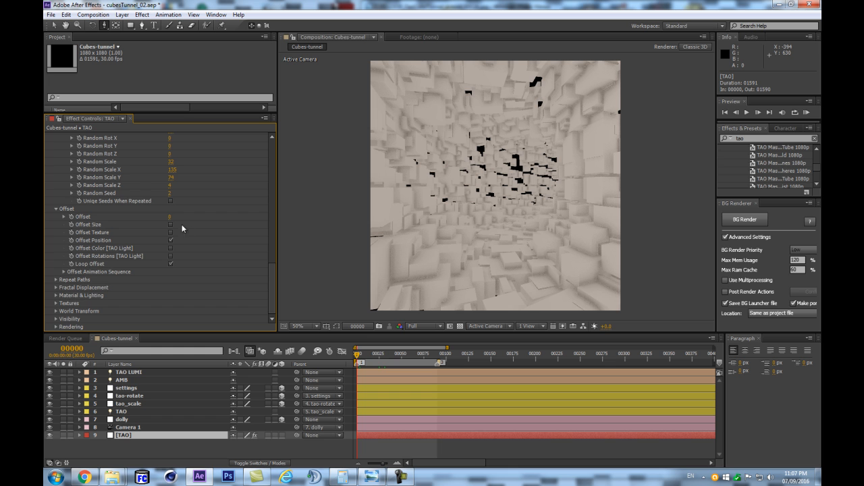
scroll(70, 258, up, 3)
scroll(70, 259, up, 3)
click(56, 238)
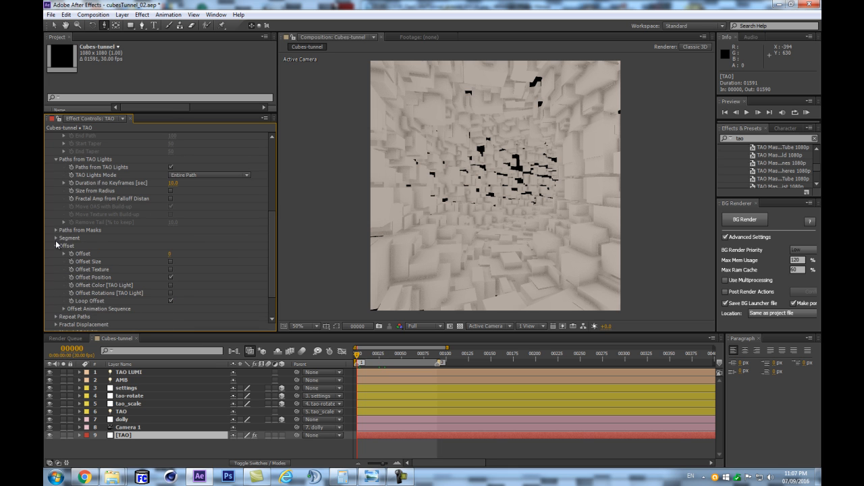
- Enable Include TAO LUMI Lights in the Tao effect's Material & Lighting settings
scroll(63, 265, down, 1)
scroll(125, 206, down, 1)
scroll(68, 169, down, 1)
click(56, 295)
scroll(59, 297, down, 5)
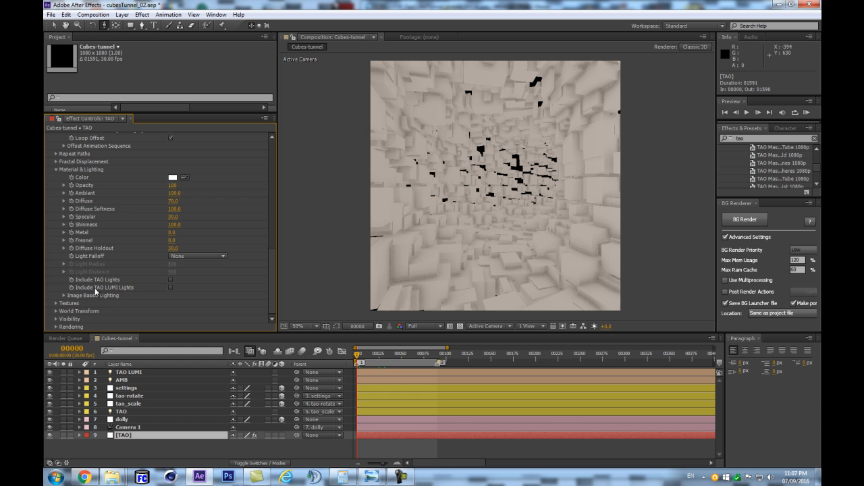
click(171, 288)
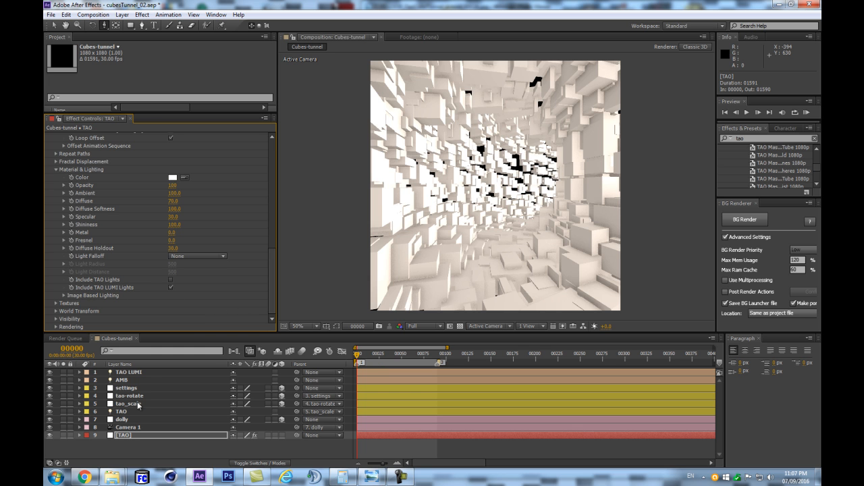
- Lower the Ambient value in the TAO layer's Material & Lighting settings
click(134, 372)
key(p)
key(p)
click(139, 435)
scroll(265, 254, down, 10)
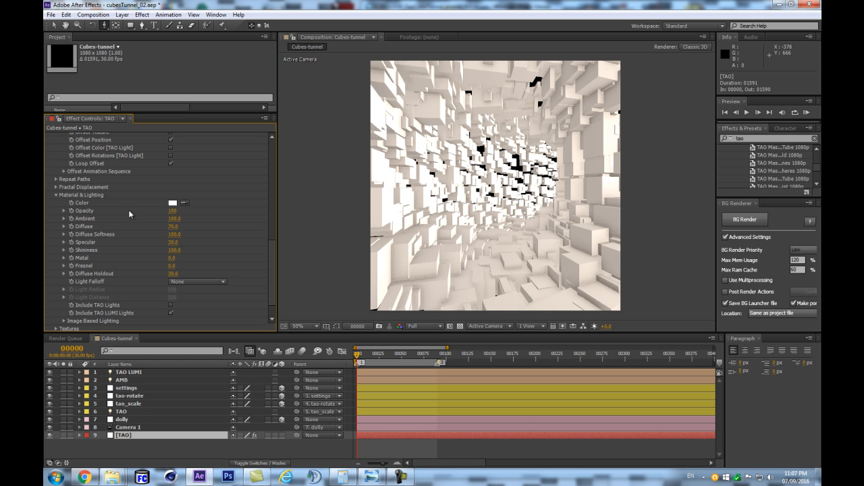
drag(170, 219, 145, 221)
click(121, 364)
- Set the TAO LUMI light's position to 540, 540, 0
click(155, 374)
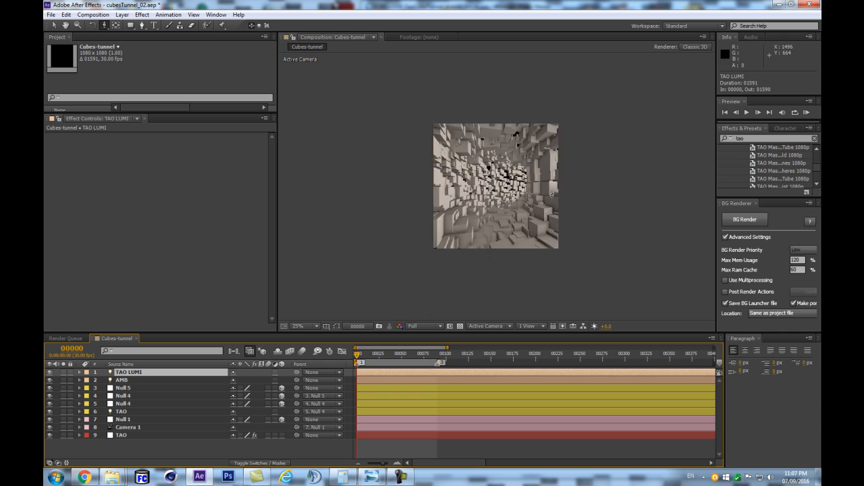
key(p)
click(236, 380)
text(540)
key(Tab)
text(540)
key(Tab)
text(0)
key(Return)
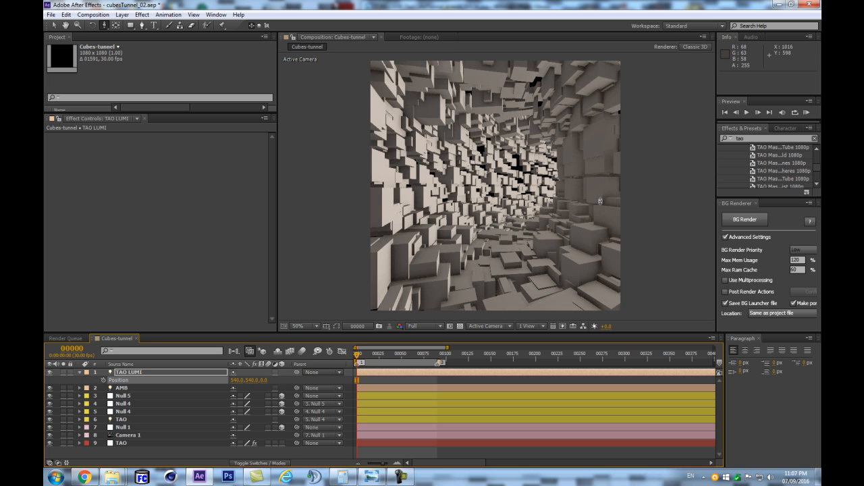
- Move the TAO LUMI light along the X axis to 15
scroll(654, 165, down, 1)
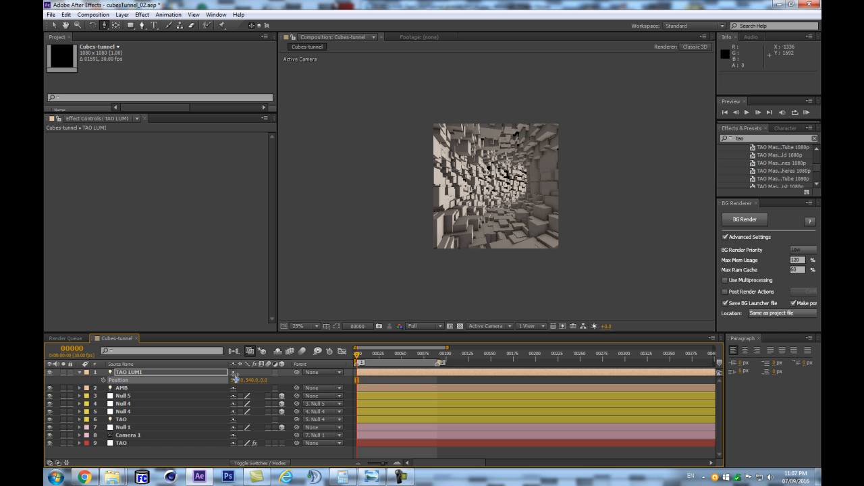
drag(236, 381, 108, 393)
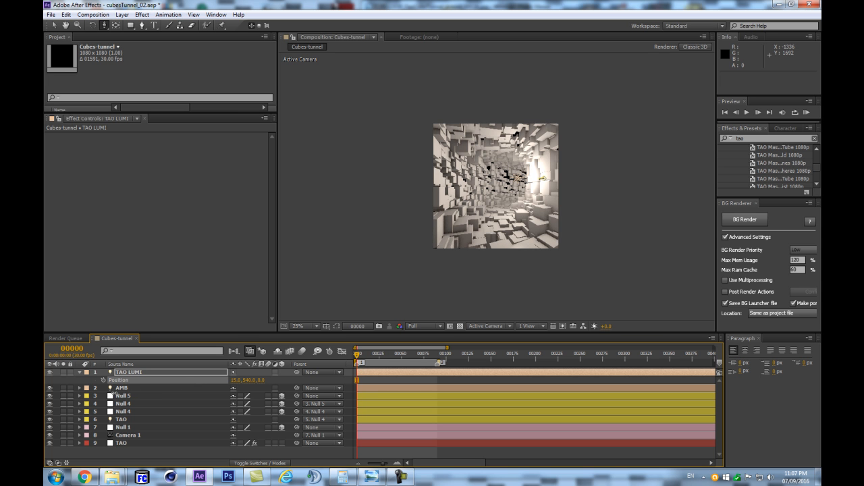
scroll(516, 199, up, 2)
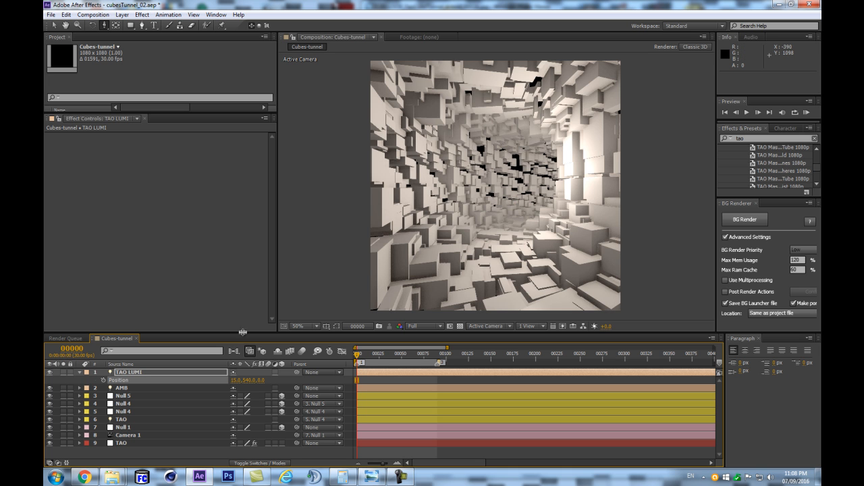
- Move the TAO LUMI light deeper into the tunnel by adjusting its Position along Z and setting X to 168
drag(241, 385, 204, 384)
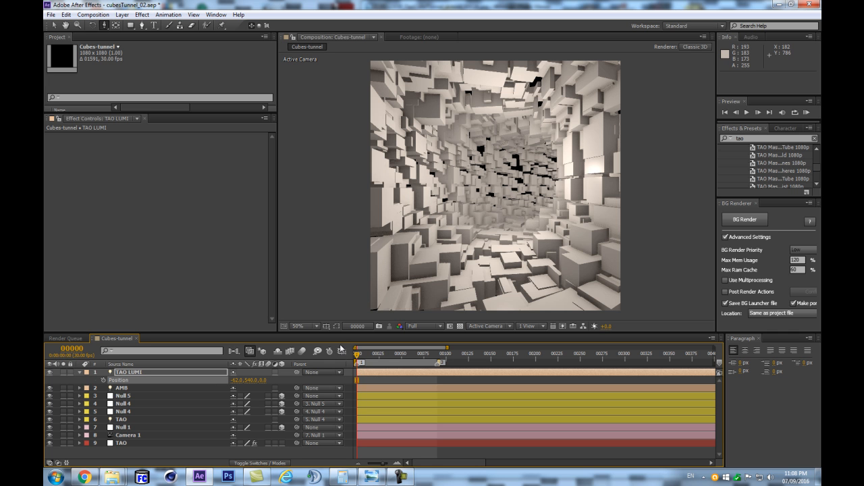
drag(268, 378, 251, 380)
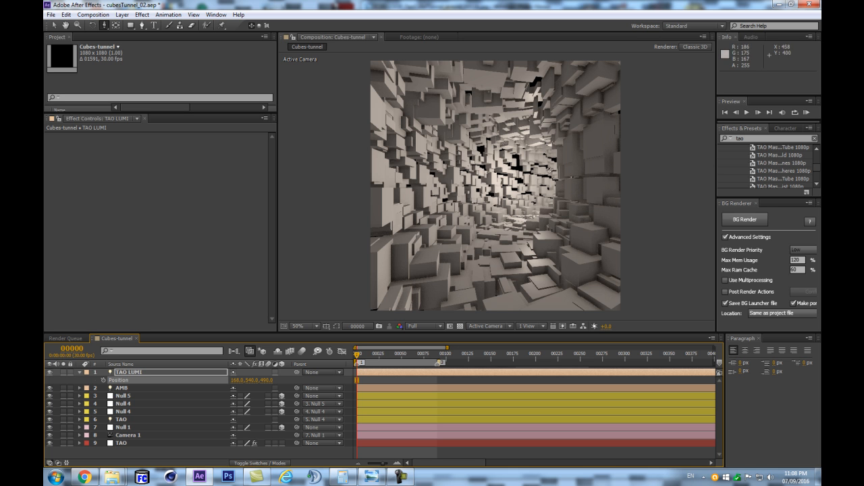
drag(266, 378, 274, 377)
- Set the TAO LUMI light's Radius to 200 and raise its Intensity to about 133% in its Light Options
key(a)
key(a)
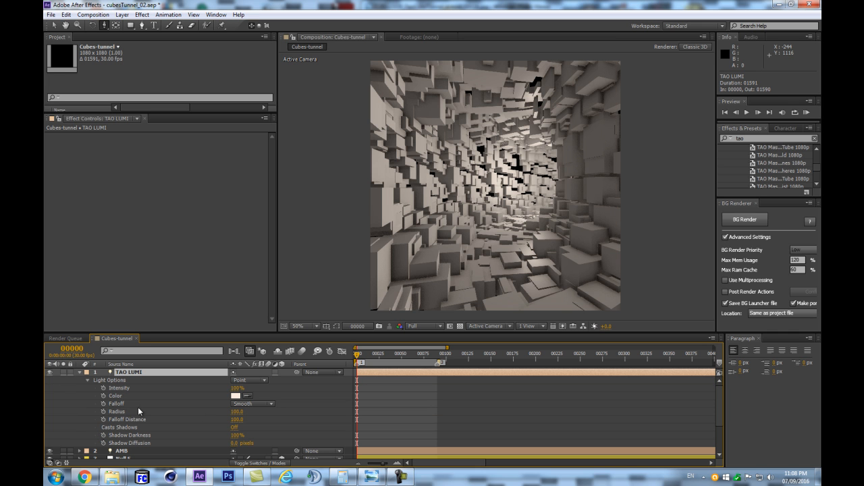
click(244, 389)
drag(240, 389, 263, 385)
drag(256, 385, 282, 410)
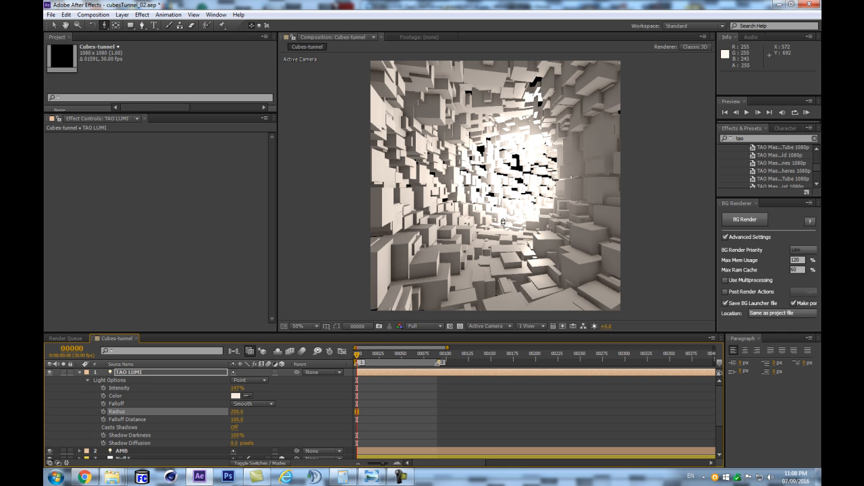
mouse_move(236, 389)
mouse_down()
mouse_move(219, 390)
mouse_move(228, 389)
mouse_up()
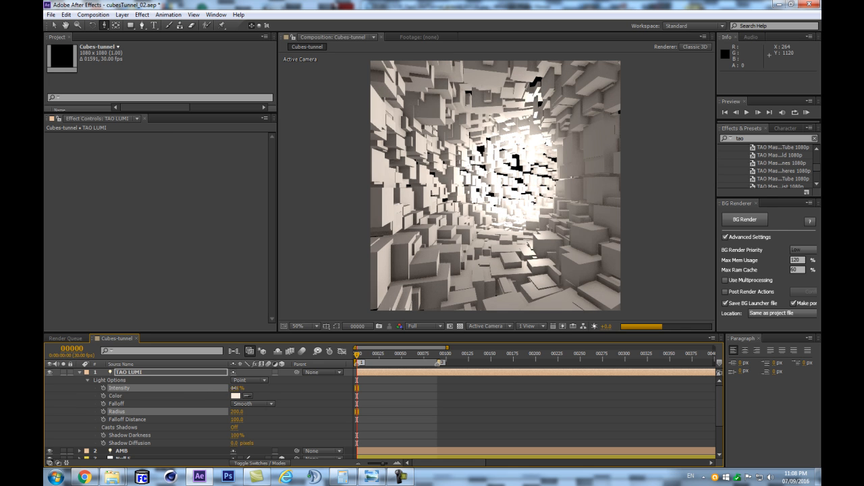
- Reveal the TAO LUMI light's Position alongside its Light Options, shift it along X to 298, and collapse the layer
click(122, 451)
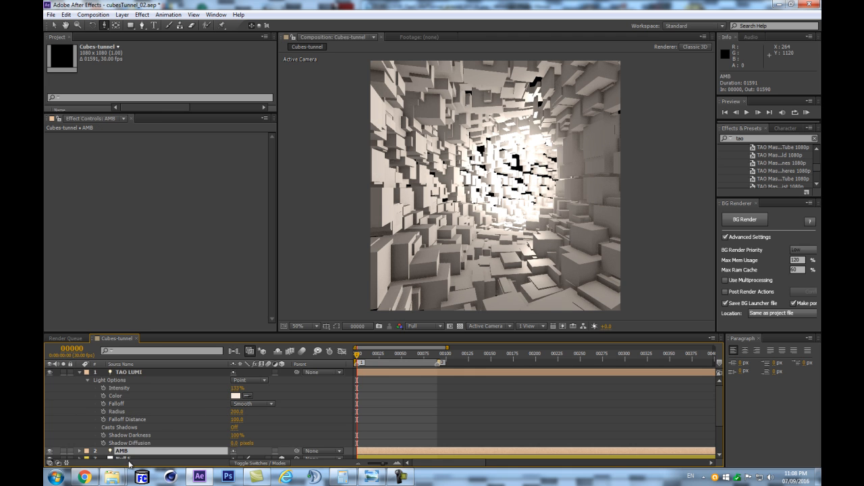
scroll(170, 420, down, 1)
scroll(155, 417, up, 1)
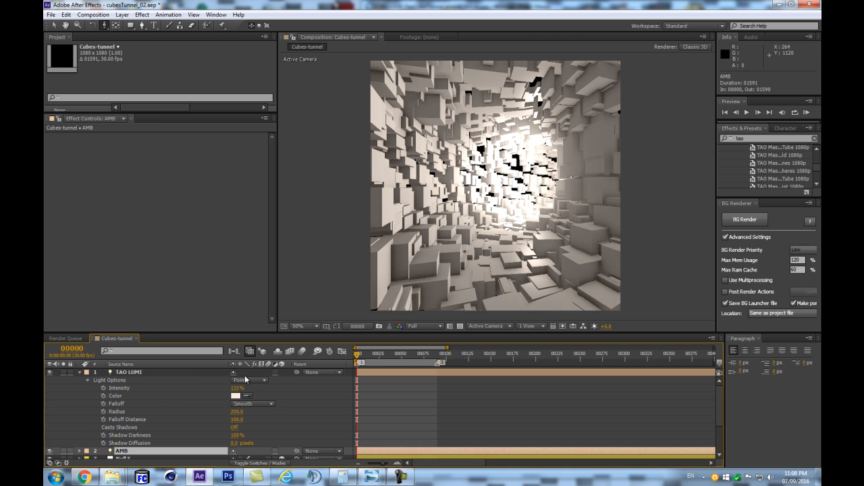
click(136, 372)
key(shift+p)
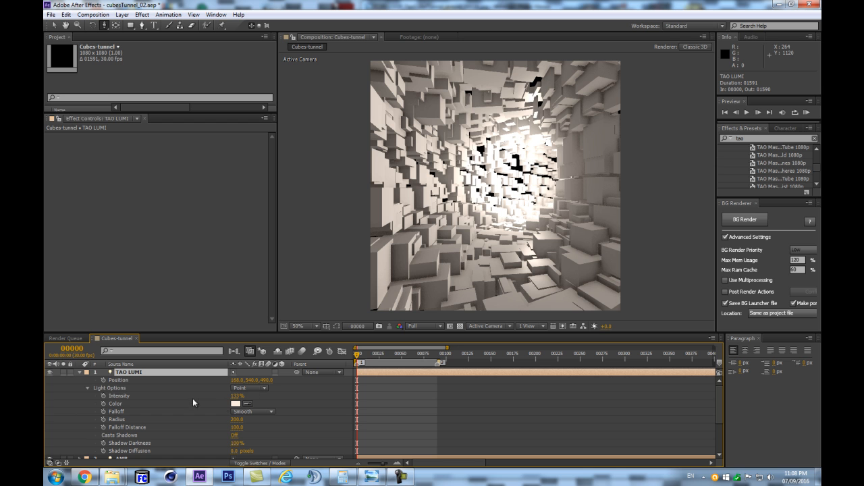
drag(237, 383, 242, 380)
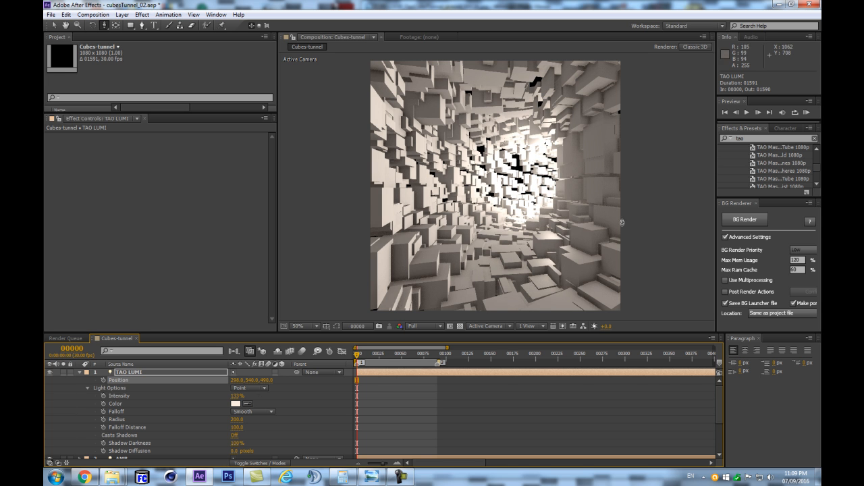
click(79, 372)
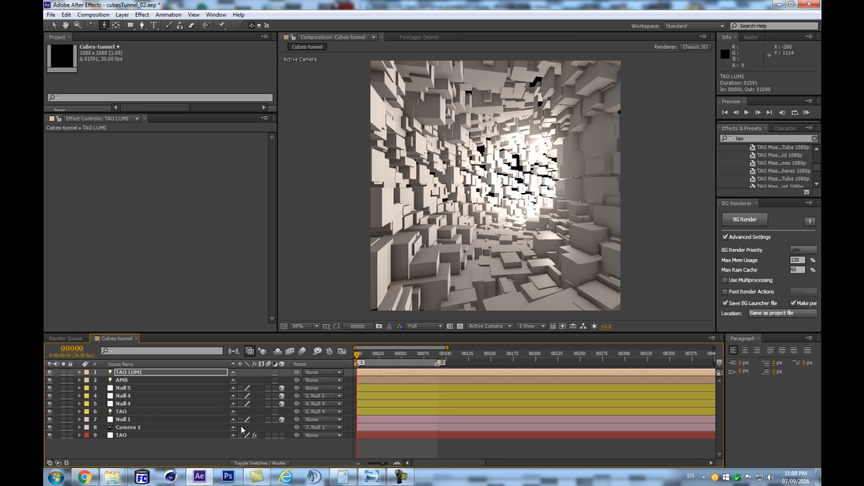
- Save the project and set Shininess to 3 in the TAO effect's Material & Lighting settings
click(122, 435)
scroll(78, 269, down, 10)
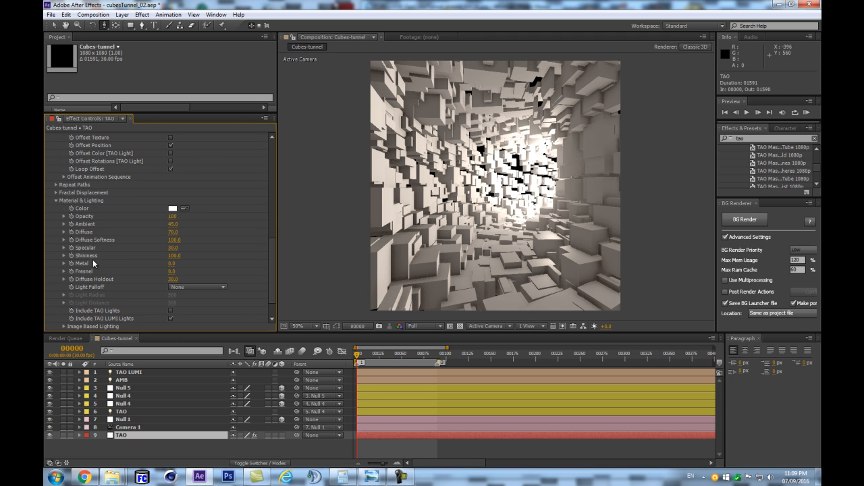
key(ctrl+s)
drag(174, 256, 132, 260)
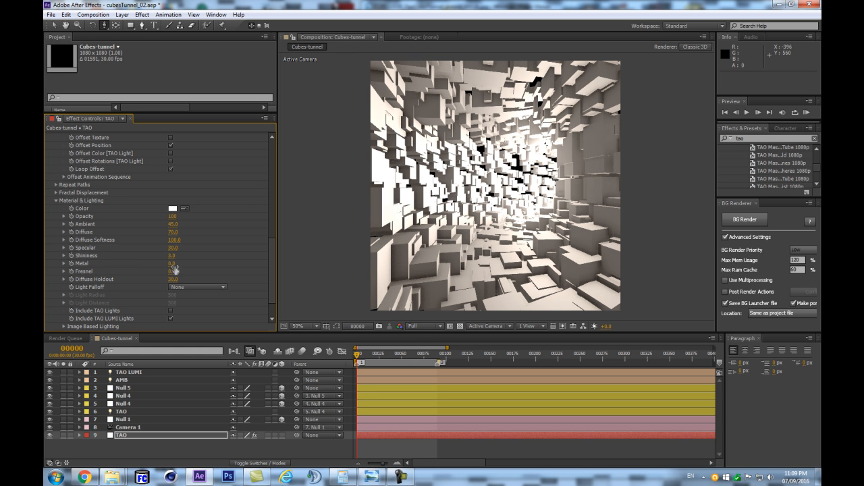
- Set the TAO effect's Specular to 10 and its Diffuse Holdout to 42
drag(172, 248, 159, 249)
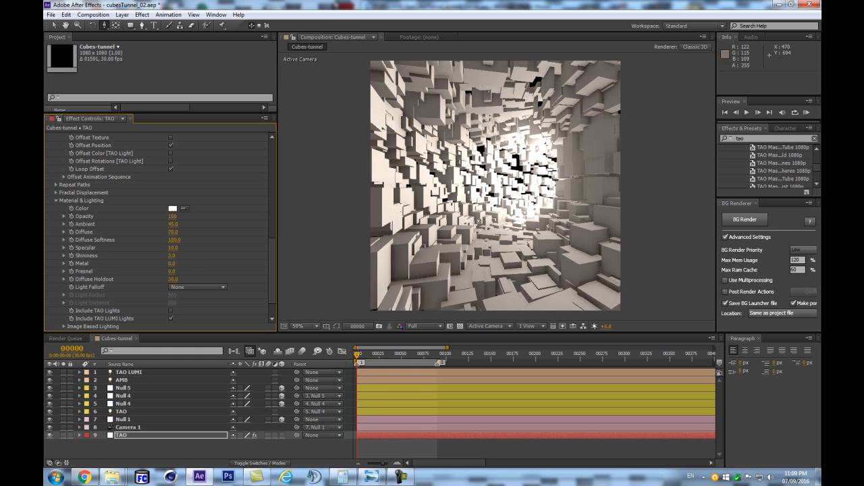
scroll(144, 255, down, 1)
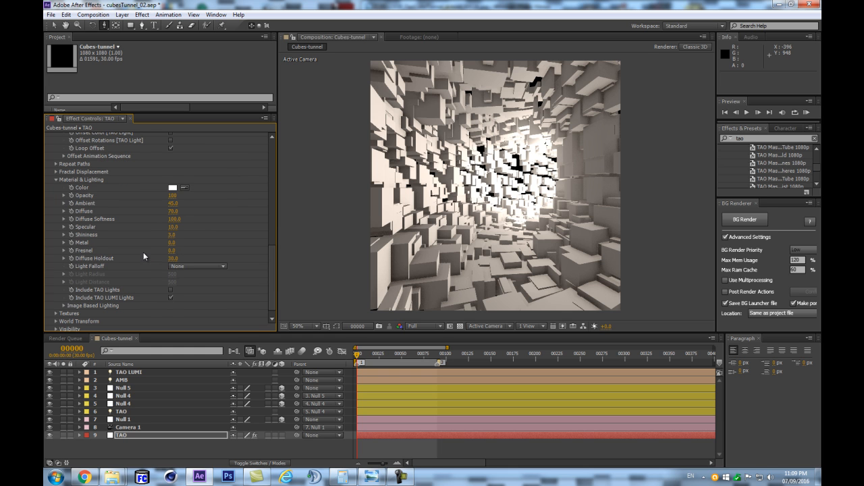
drag(177, 260, 180, 256)
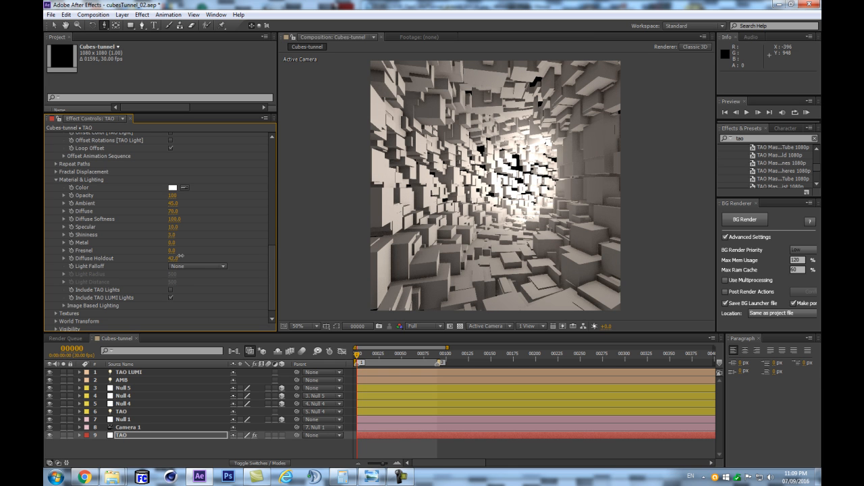
- Try the Graffiti Ruin built-in environment in the TAO effect's Image Based Lighting settings
scroll(175, 274, down, 1)
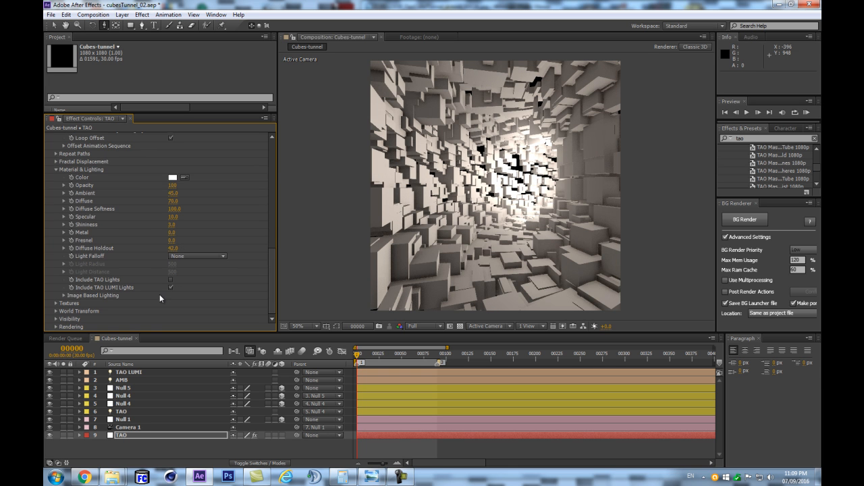
click(64, 295)
scroll(66, 295, down, 3)
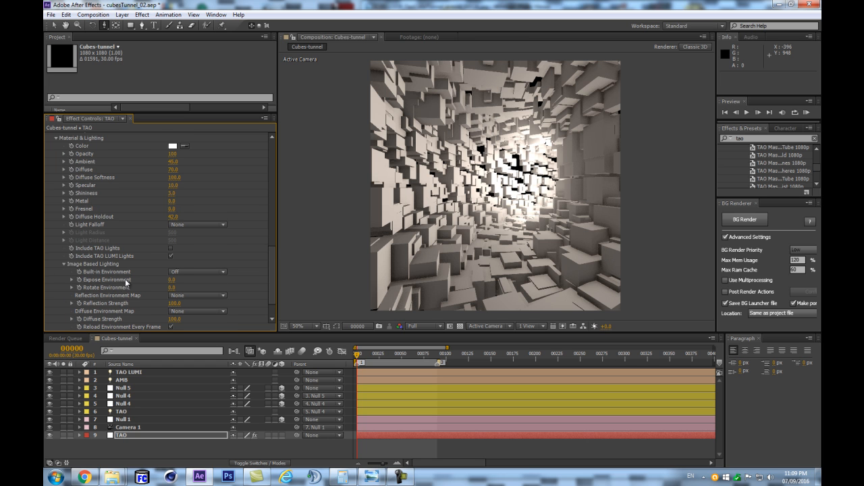
scroll(88, 278, down, 2)
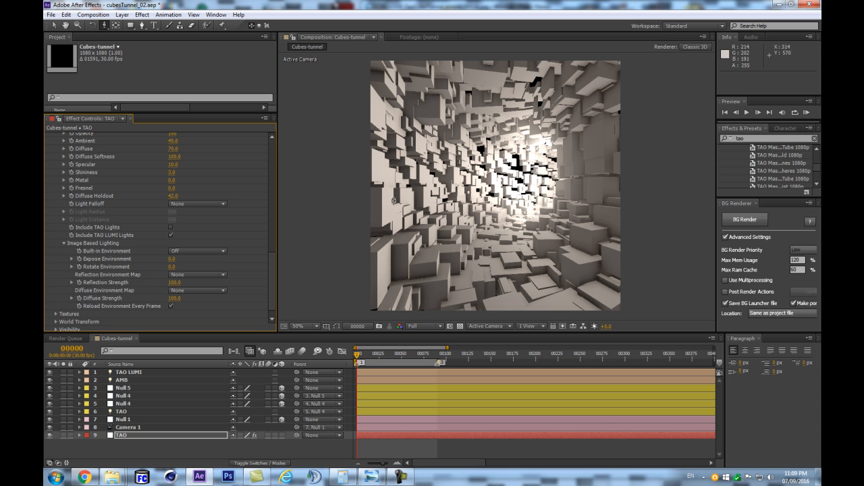
click(182, 251)
click(192, 303)
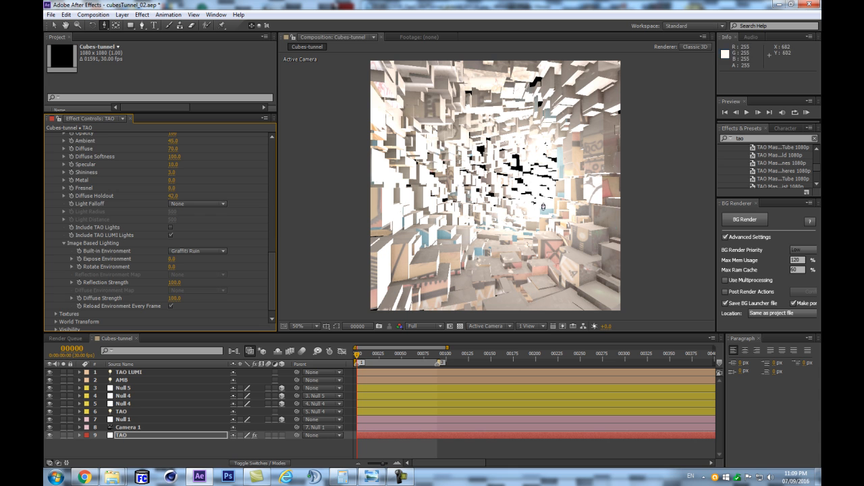
- Set the Reflection Strength of the TAO effect's image based lighting to 22
scroll(190, 235, up, 3)
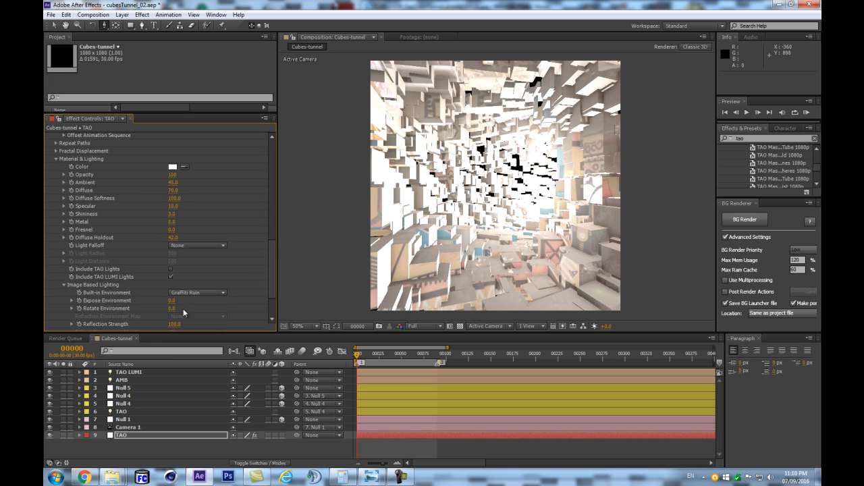
scroll(183, 305, down, 1)
drag(174, 304, 139, 307)
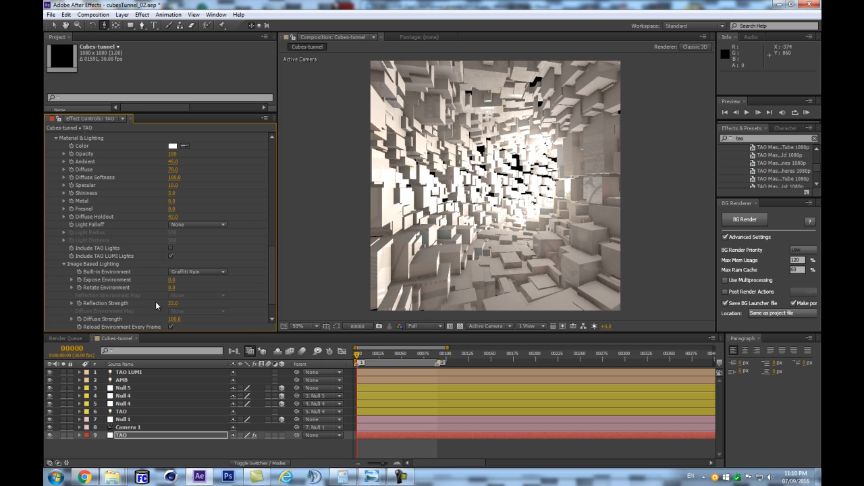
- Try the Green Forest built-in environment, and then set Built-in Environment to Off
click(181, 272)
click(206, 340)
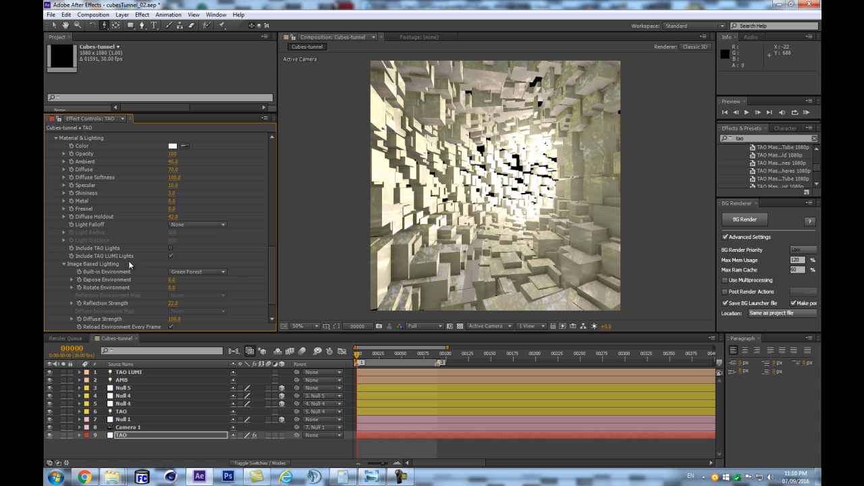
click(182, 273)
click(183, 281)
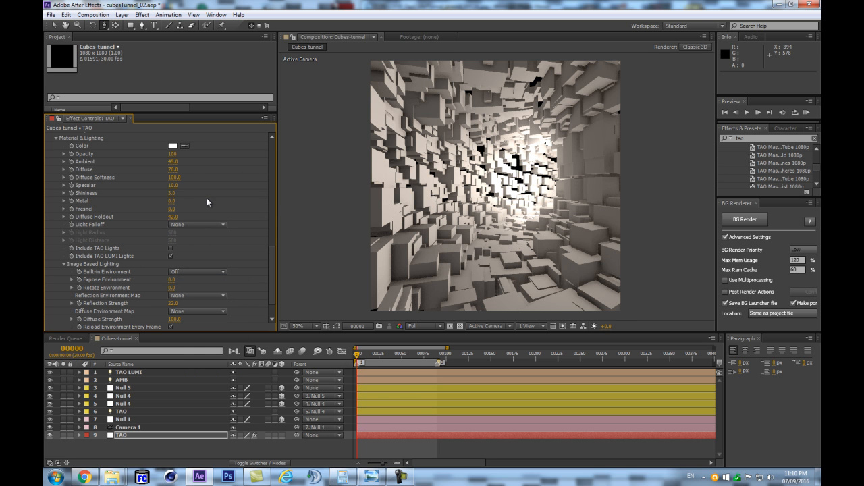
- Reveal the Light Options of the TAO path light and examine its color, cone, falloff, radius and shadow settings
scroll(205, 199, down, 1)
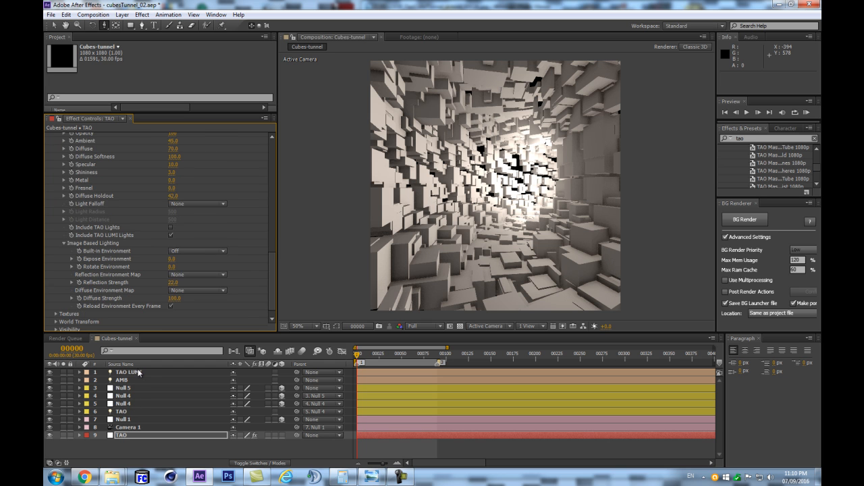
click(119, 419)
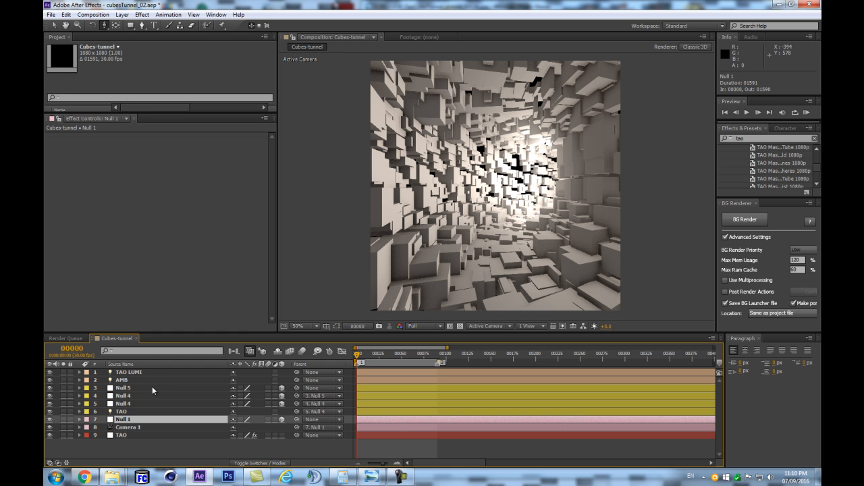
click(131, 409)
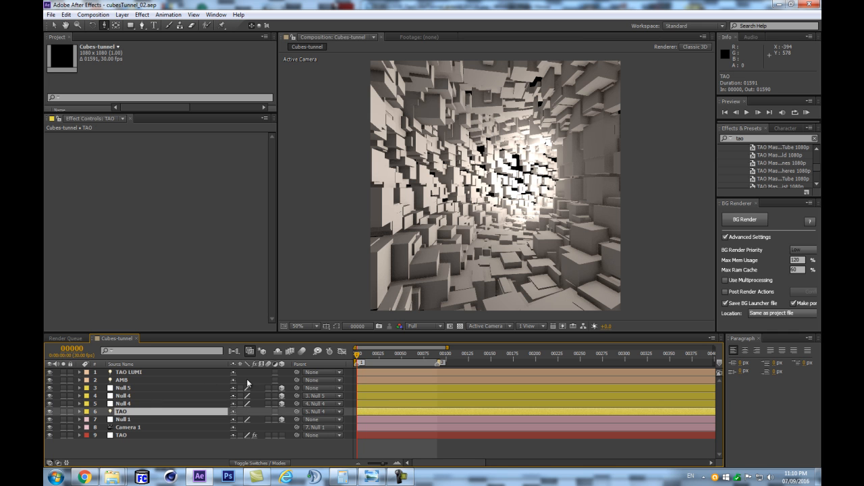
key(a)
key(a)
scroll(145, 417, down, 2)
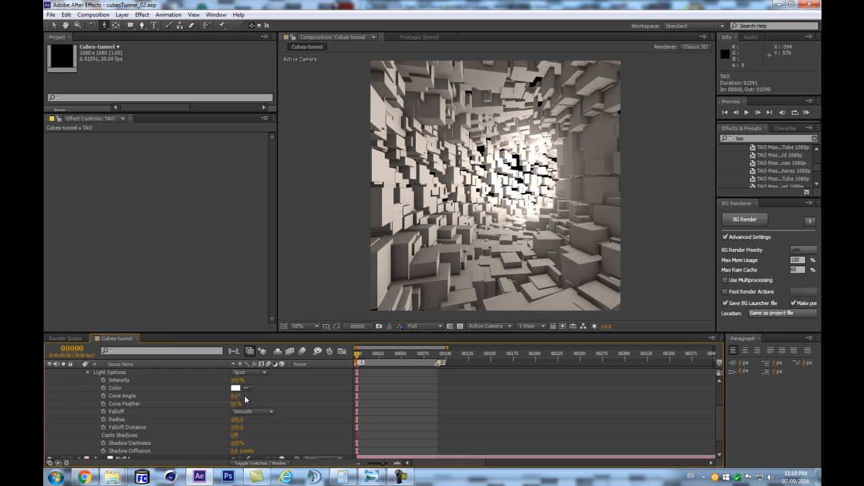
scroll(251, 396, up, 1)
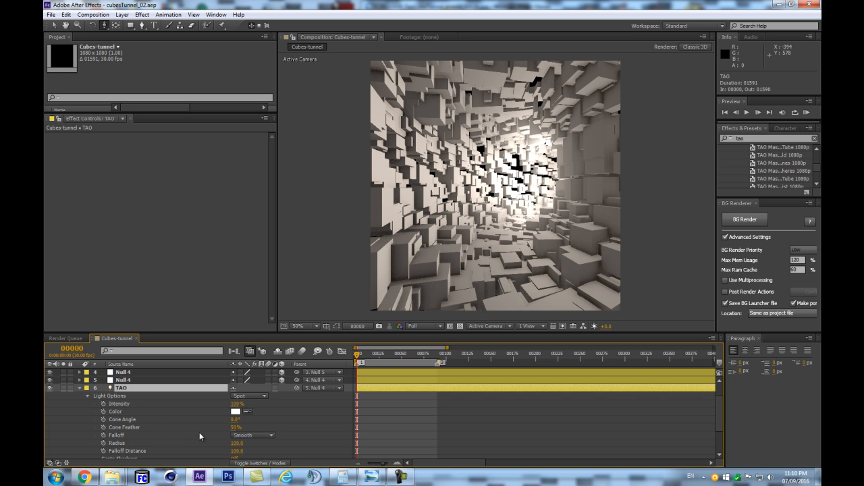
scroll(67, 413, down, 2)
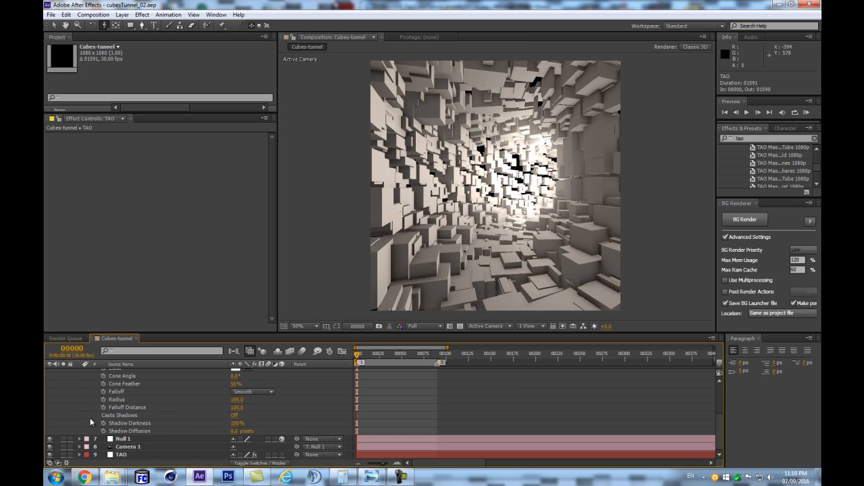
scroll(262, 419, up, 2)
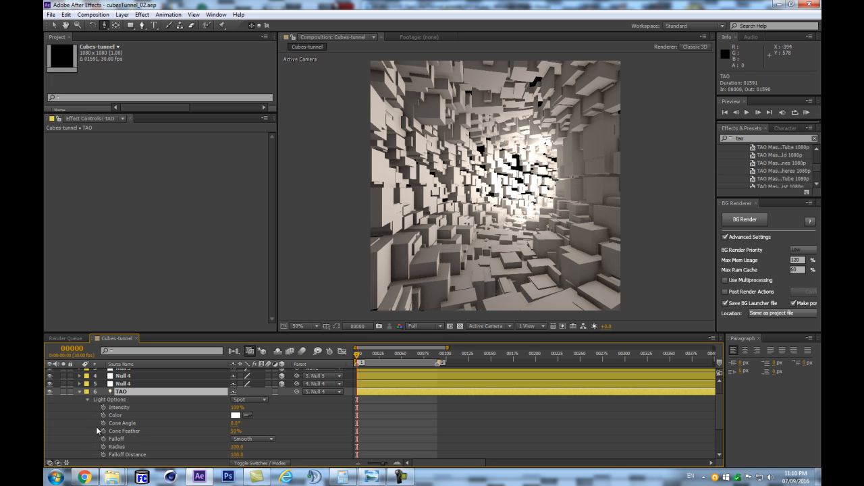
- Enlarge the timeline area and move the current time to frame 75
click(625, 359)
key(Home)
drag(367, 331, 367, 282)
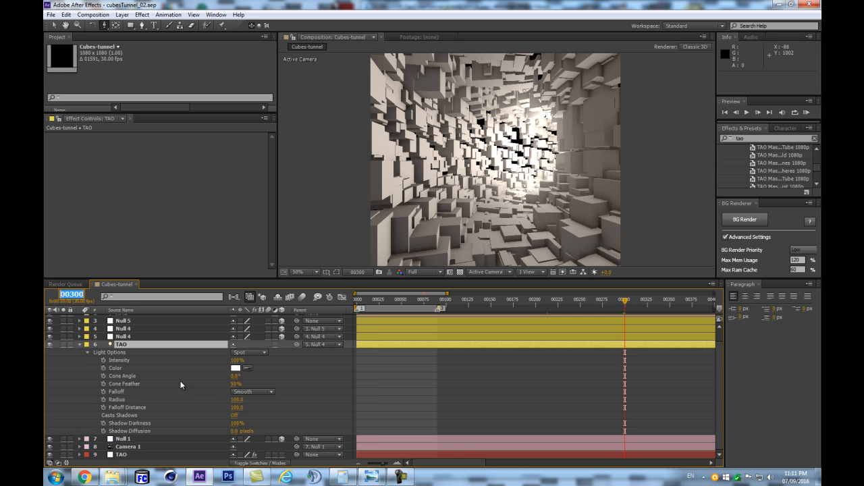
text(75)
key(Return)
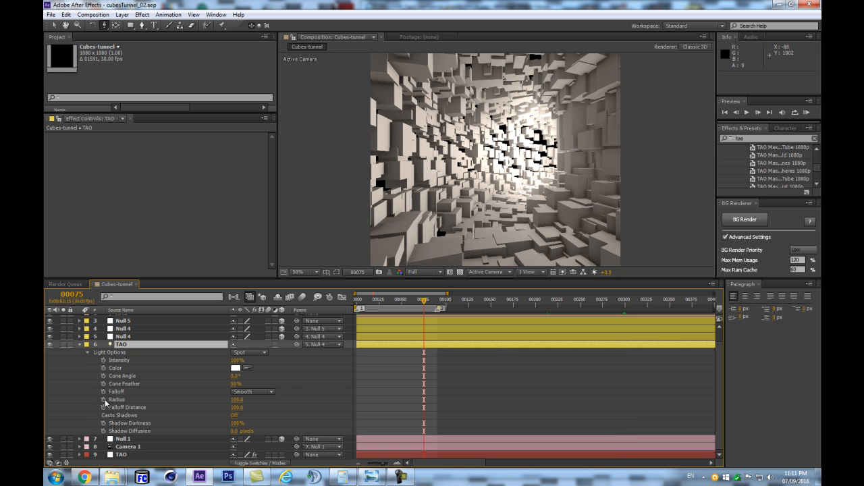
- Add a Color keyframe to the TAO path light, move it to frame 0 and make it a hold keyframe
click(102, 368)
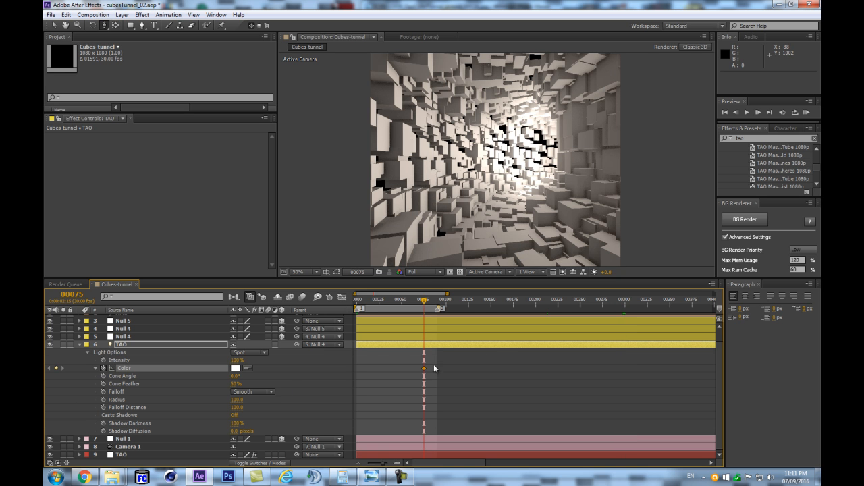
drag(424, 370, 357, 371)
right_click(358, 370)
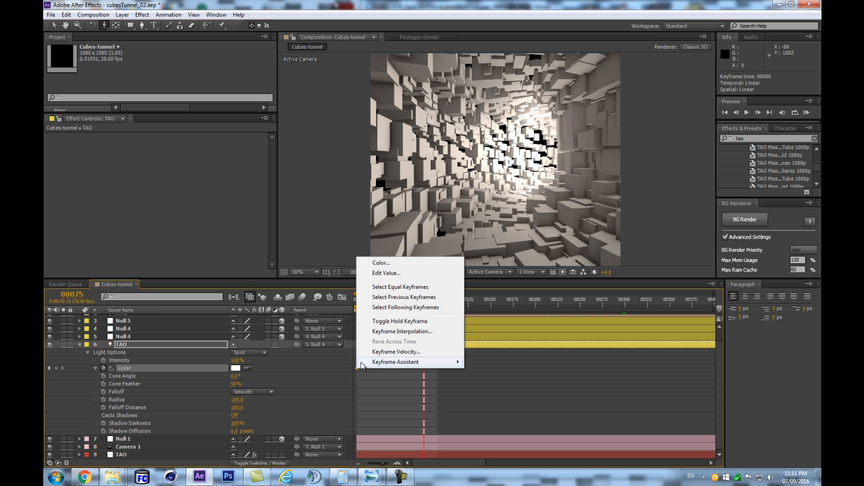
click(400, 321)
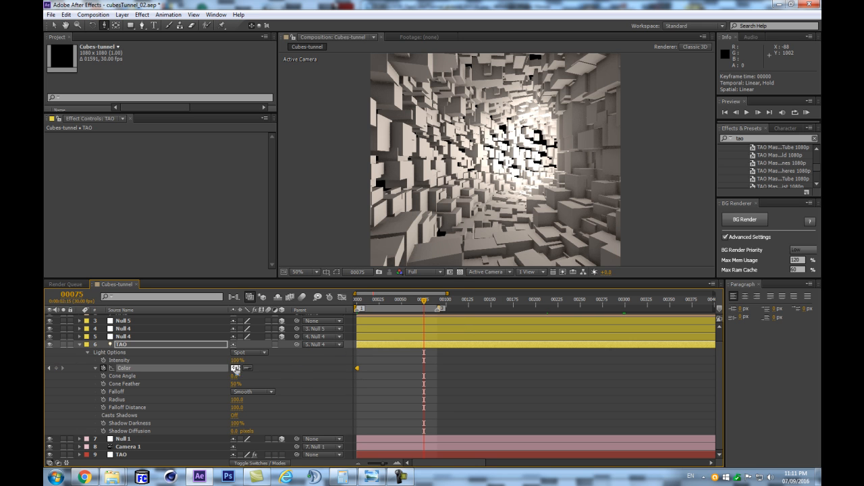
- Add a Color keyframe to the TAO path light at frame 75 and set its color to orange
click(55, 368)
click(235, 368)
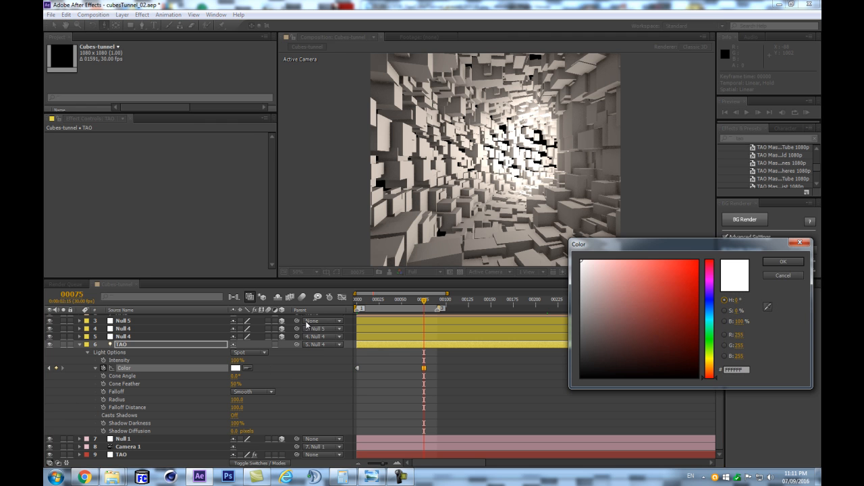
click(709, 371)
drag(683, 317, 687, 282)
key(Return)
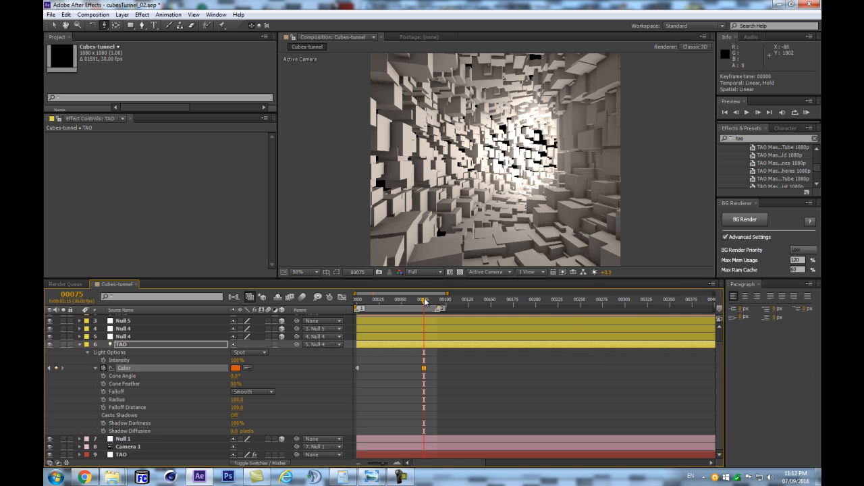
- Move the current time to frame 150 and add a white Color keyframe to the TAO path light
click(71, 294)
text(00150)
key(Return)
key(Return)
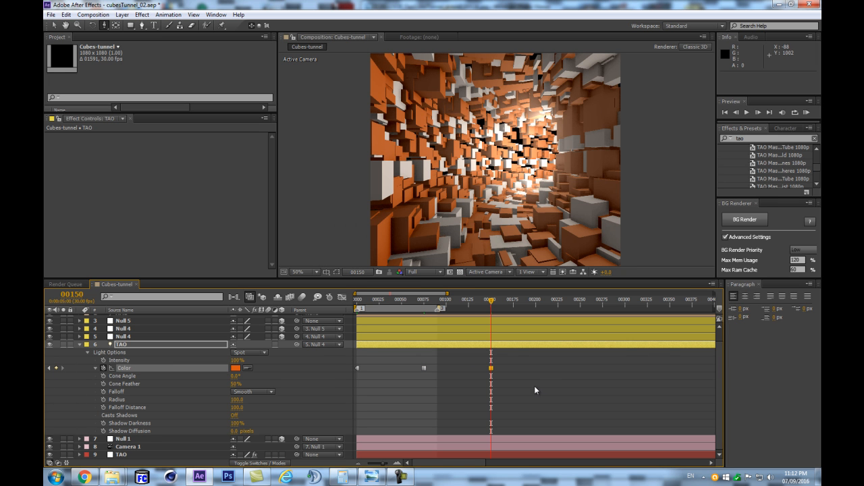
click(341, 367)
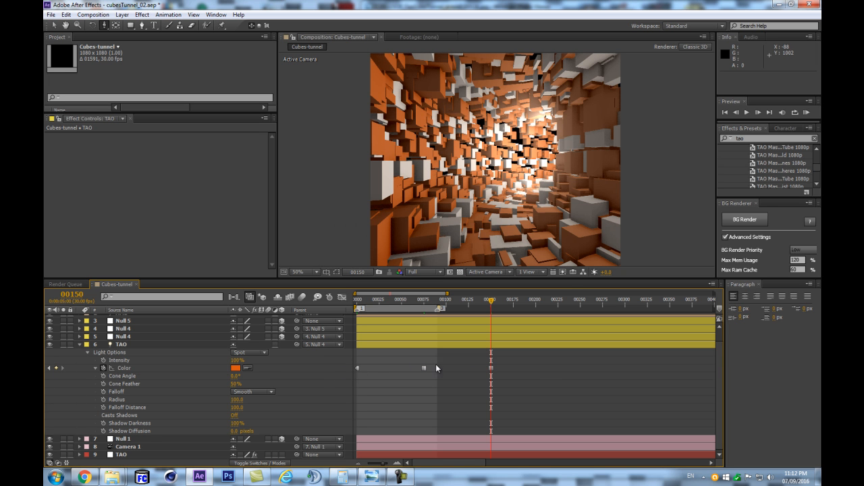
click(236, 369)
drag(596, 276, 518, 168)
key(Return)
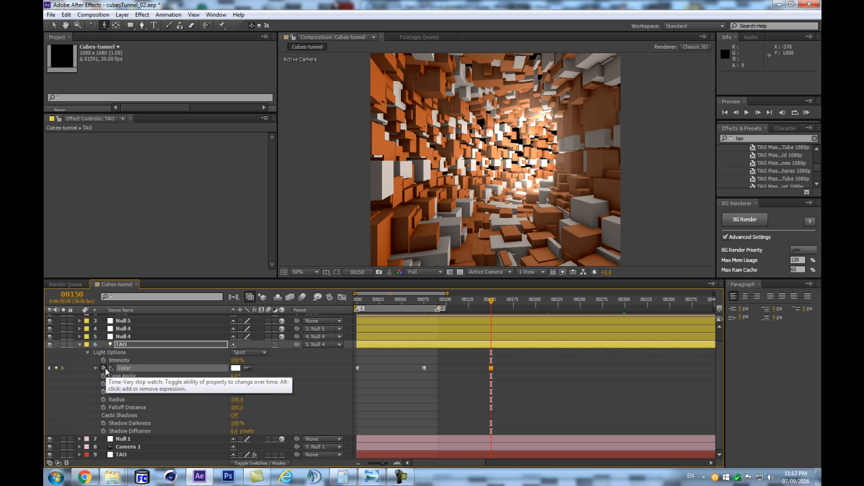
- Add the expression loopOut(type = "cycle", numKeyframes = 0) to the TAO path light's Color property
alt+click(102, 368)
click(264, 377)
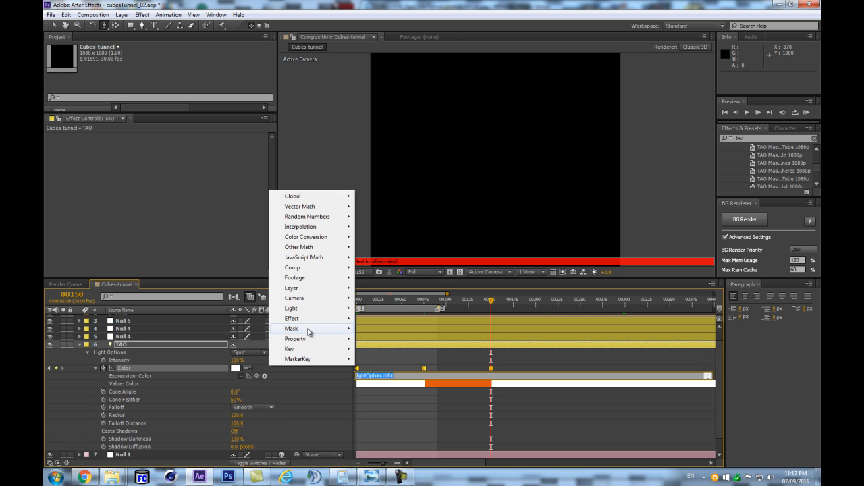
mouse_move(297, 344)
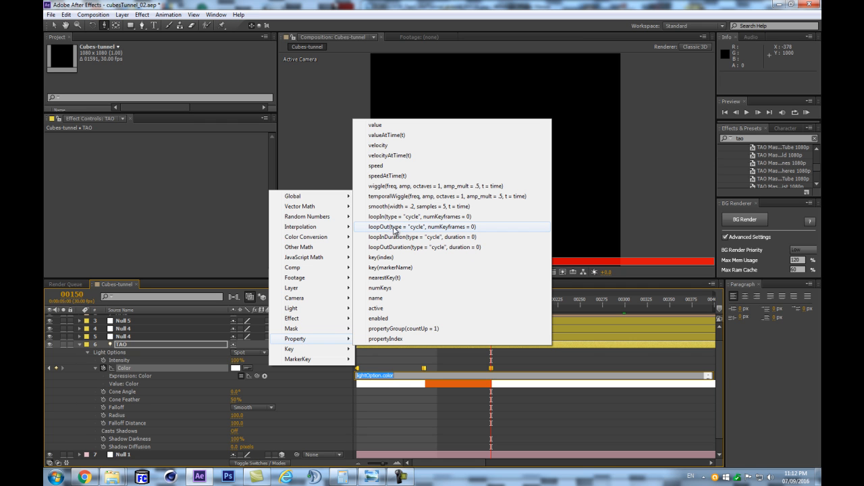
click(422, 231)
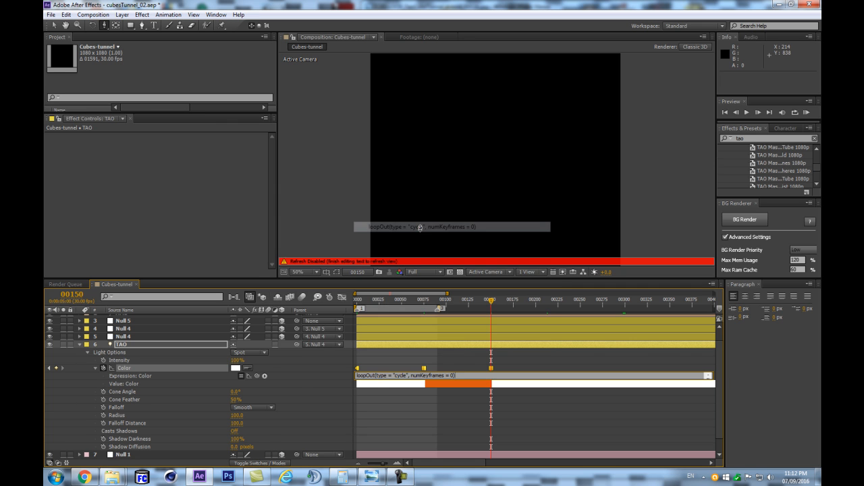
click(315, 382)
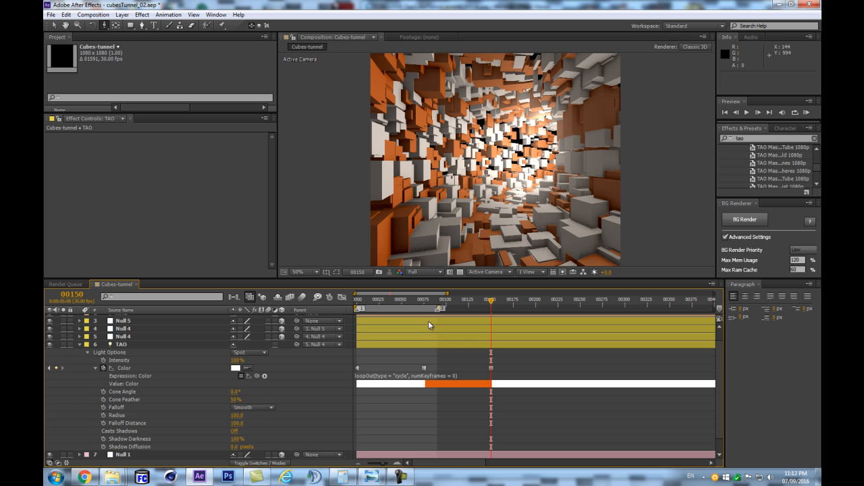
- Return to the first frame and run a RAM preview of the cycling orange and white cube colors
key(3)
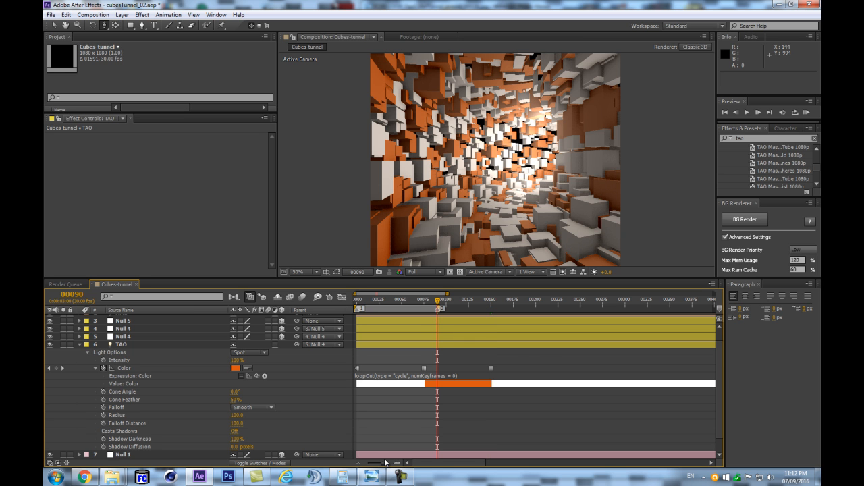
key(Home)
key(KP_0)
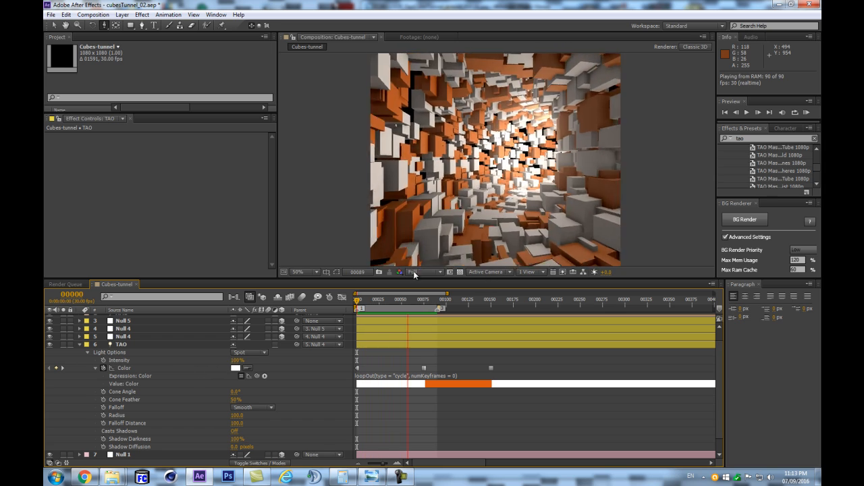
key(space)
- Try an R1 Path Offset of 6 in the First Repeater of the TAO layer's Repeat Paths settings
scroll(111, 447, down, 1)
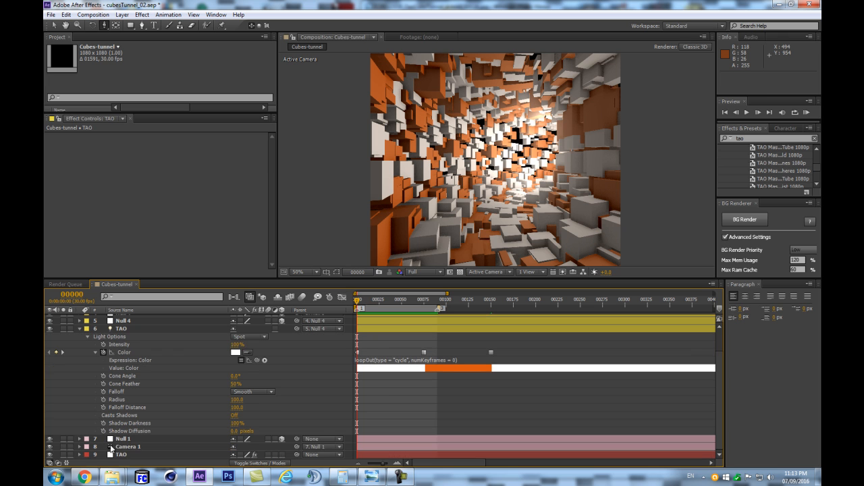
click(118, 455)
drag(272, 145, 273, 305)
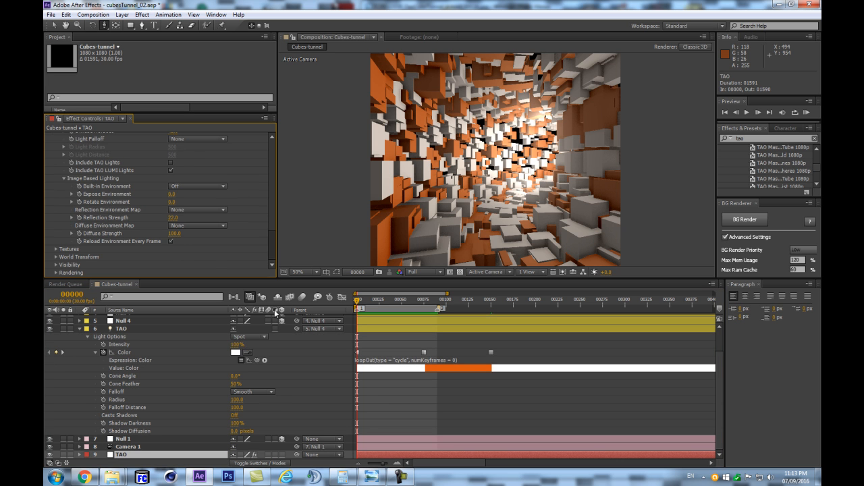
scroll(120, 240, up, 6)
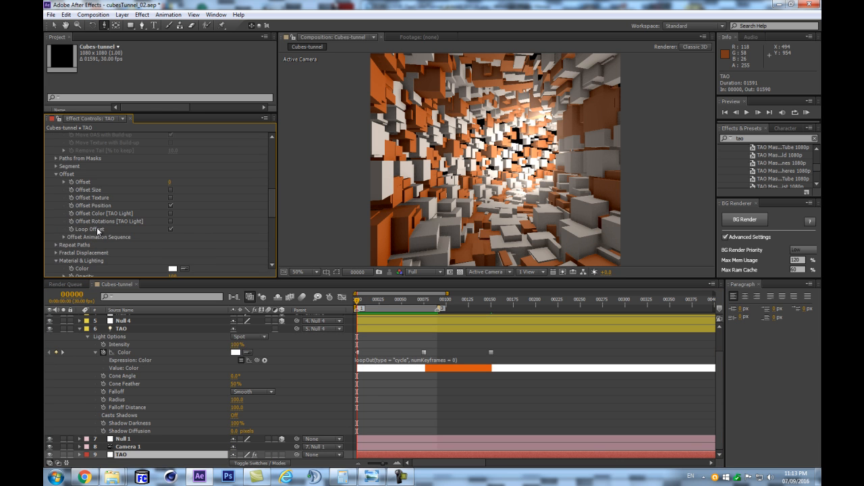
scroll(58, 260, up, 3)
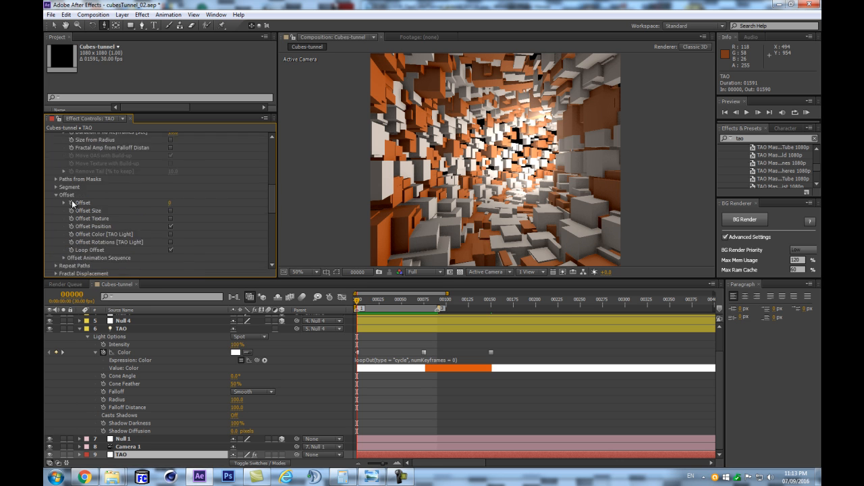
click(57, 216)
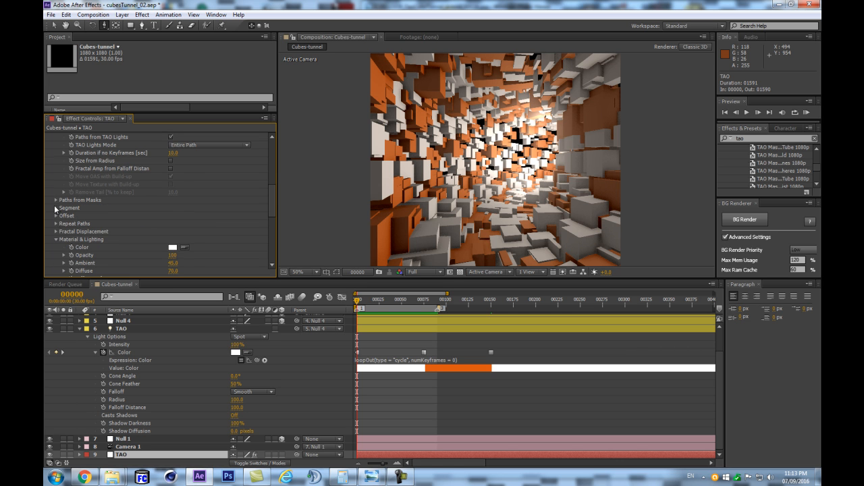
scroll(57, 233, down, 5)
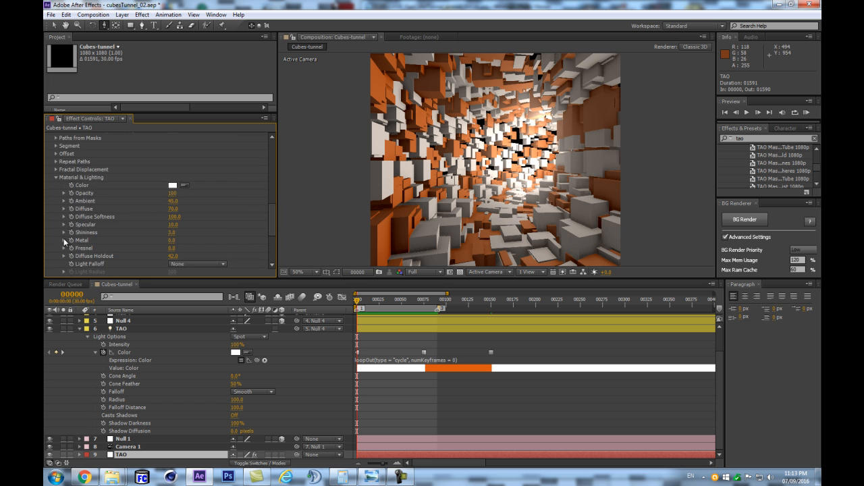
scroll(66, 230, up, 1)
click(56, 183)
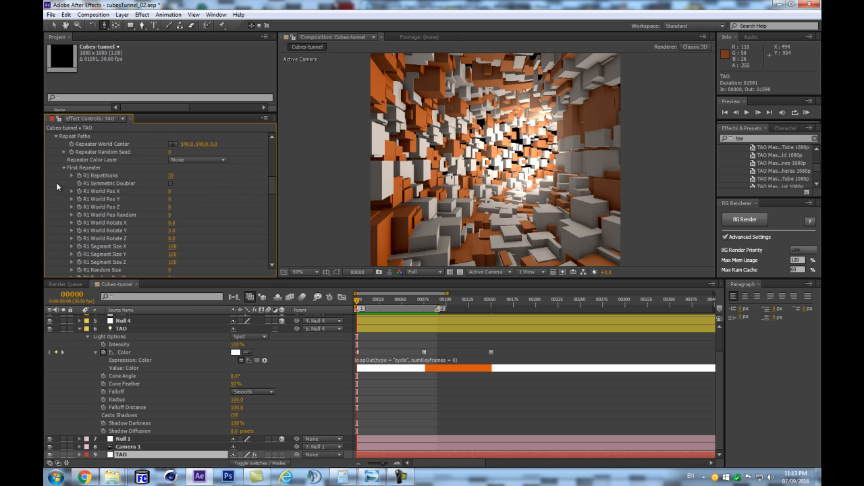
scroll(185, 233, down, 9)
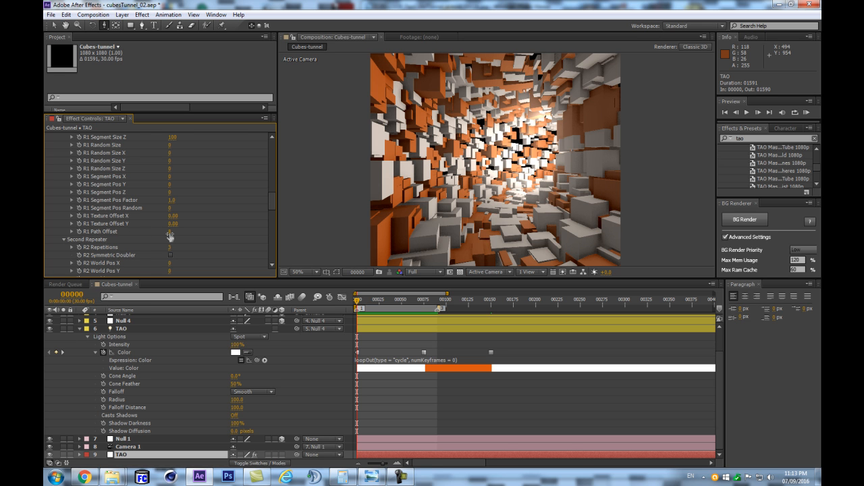
click(169, 233)
text(6)
key(Return)
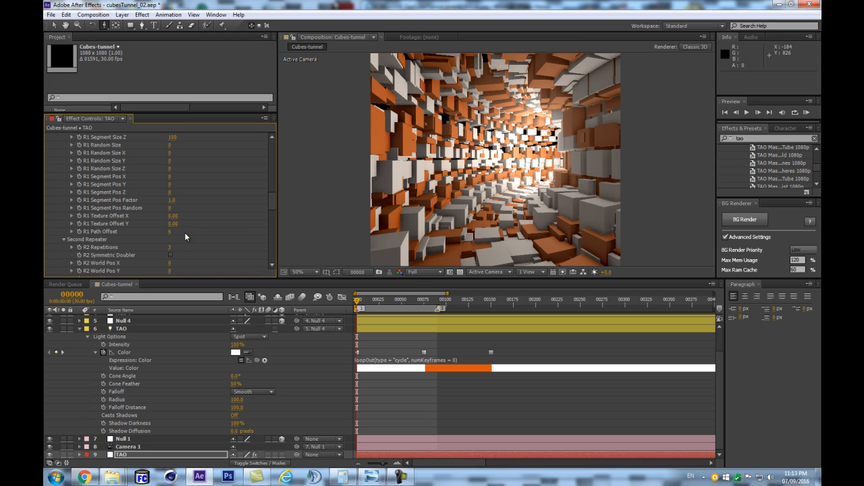
- Set the First Repeater's R1 Path Offset to 8
click(168, 231)
text(8)
key(Return)
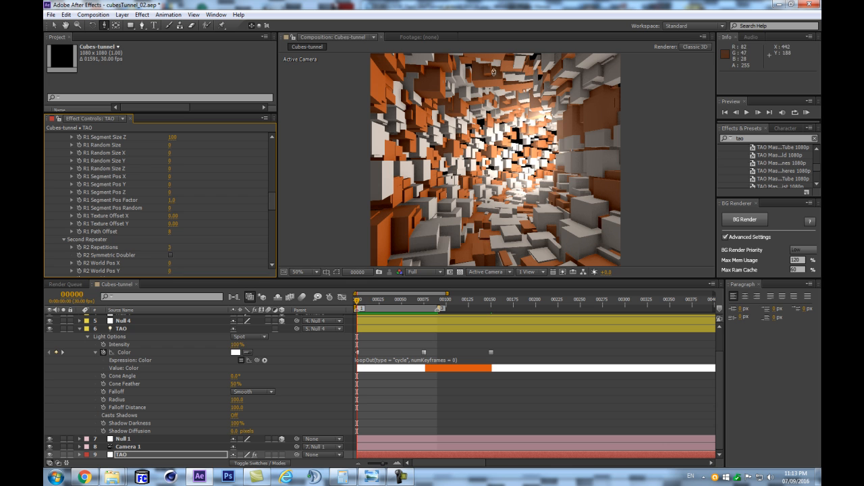
- Compress the TAO path light's Color keyframes proportionally so the last one falls on frame 10
drag(359, 310, 491, 314)
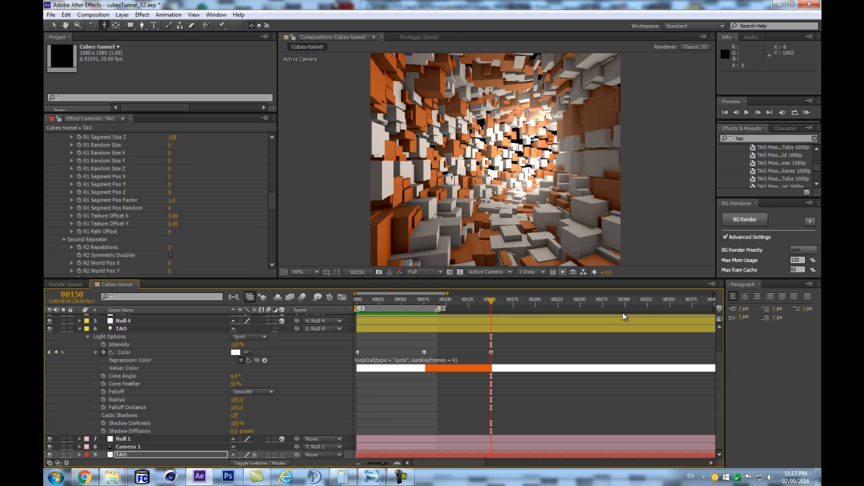
key(Home)
click(367, 299)
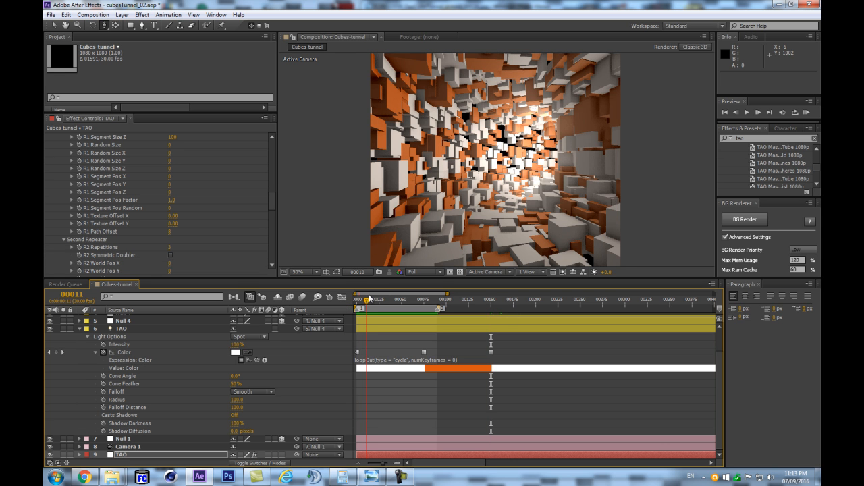
click(323, 353)
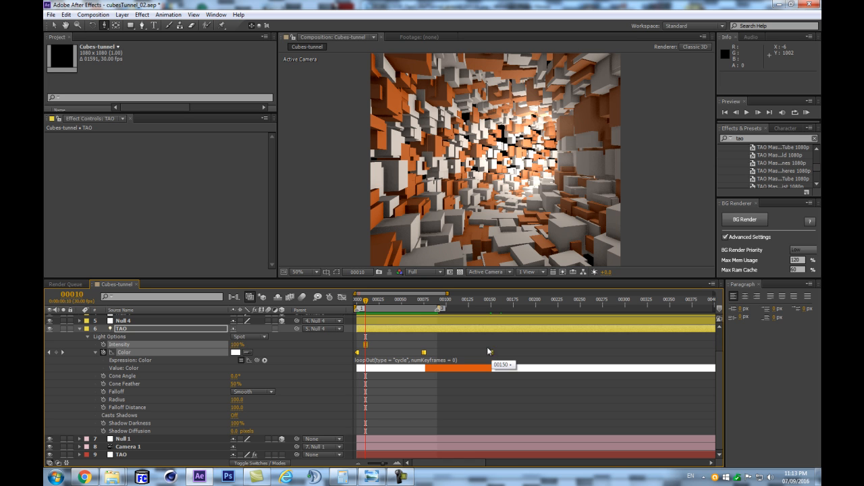
drag(491, 354, 369, 369)
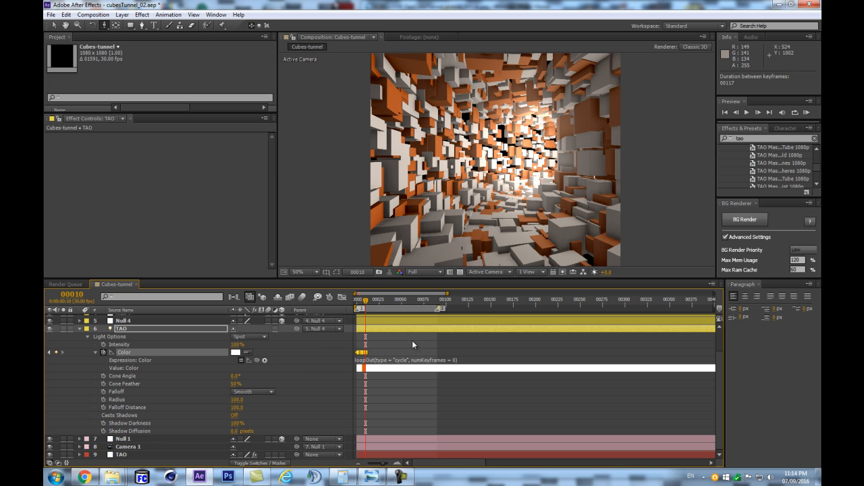
- Run a RAM preview of the tunnel with the compressed color keyframes
click(328, 355)
key(KP_0)
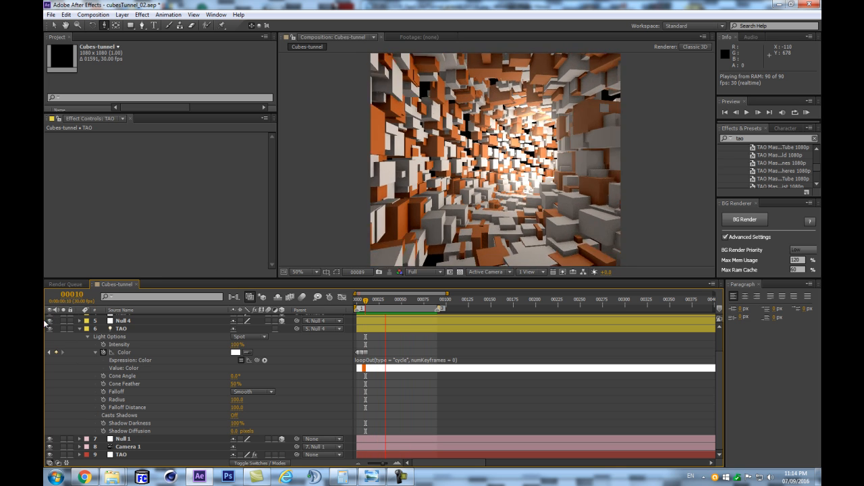
key(space)
- Collapse the TAO path light's properties, and save the project with the TAO effect layer selected
click(79, 329)
click(144, 380)
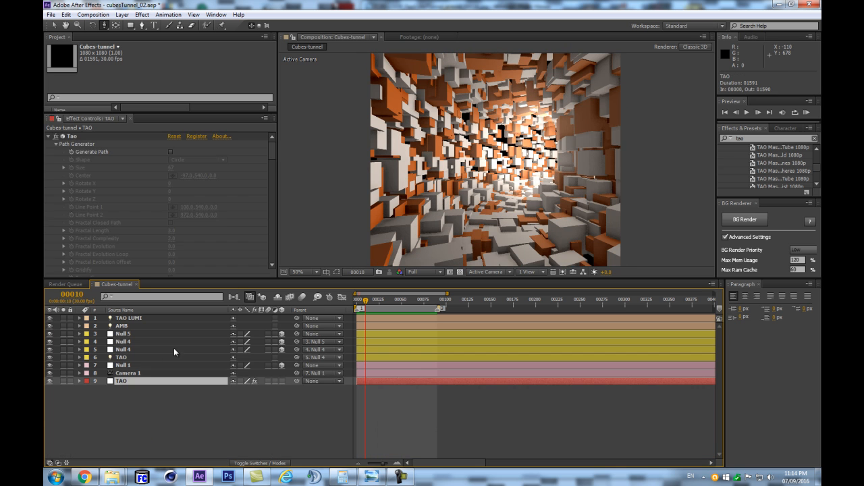
key(ctrl+s)
- Add a keyframe to the TAO effect's Offset at frame 0 and reveal the layer's animated properties
drag(271, 152, 260, 179)
click(56, 225)
click(57, 216)
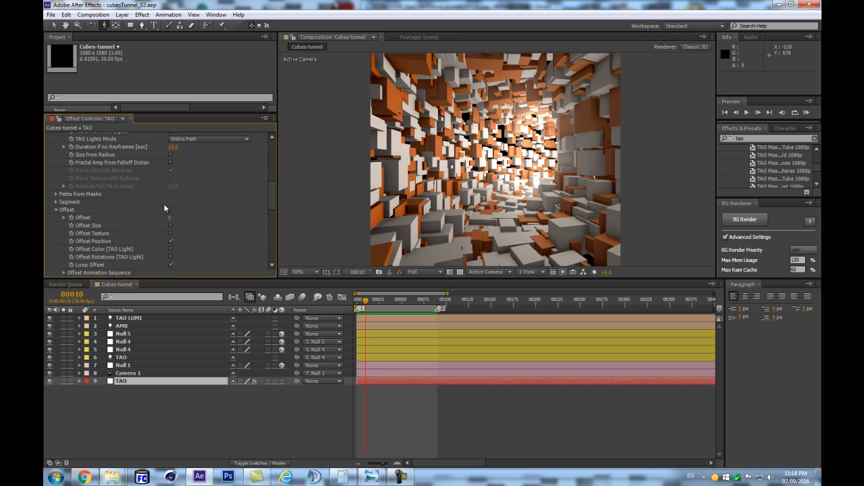
scroll(196, 228, down, 3)
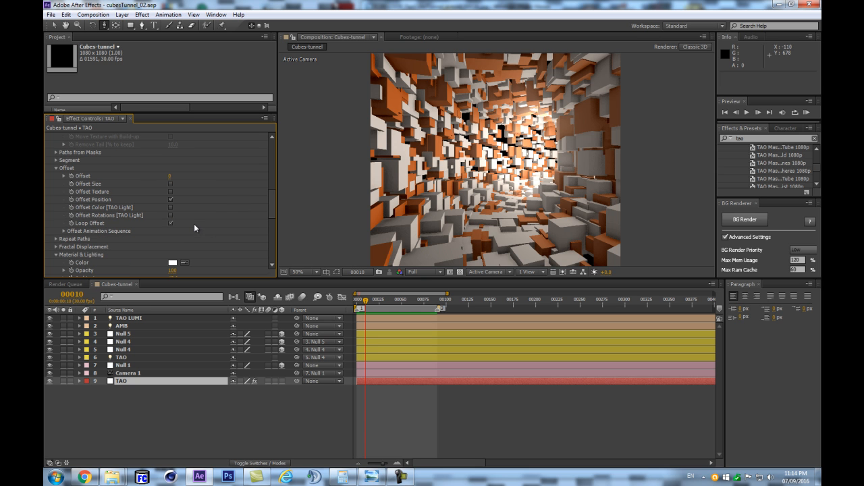
click(72, 175)
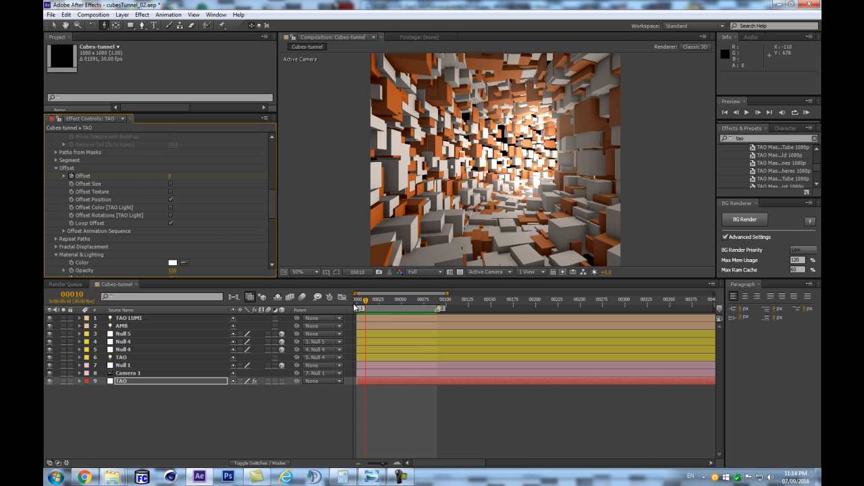
key(u)
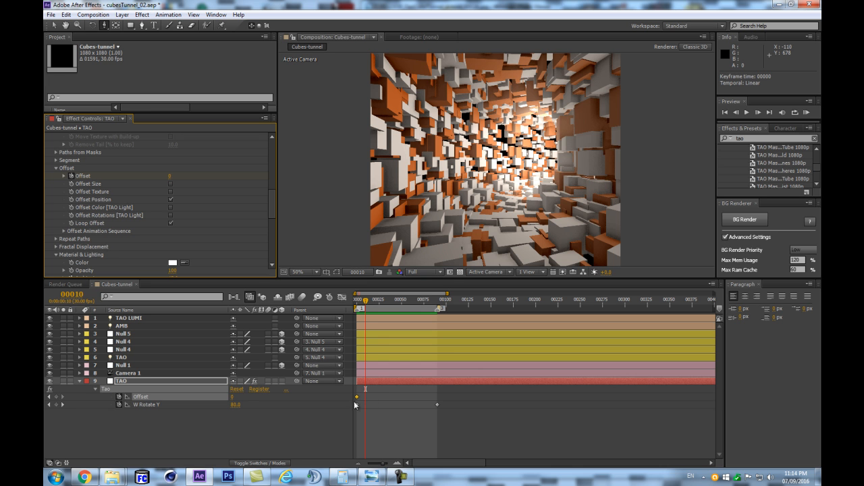
- Set the TAO effect's Offset to 100 at frame 90
click(439, 304)
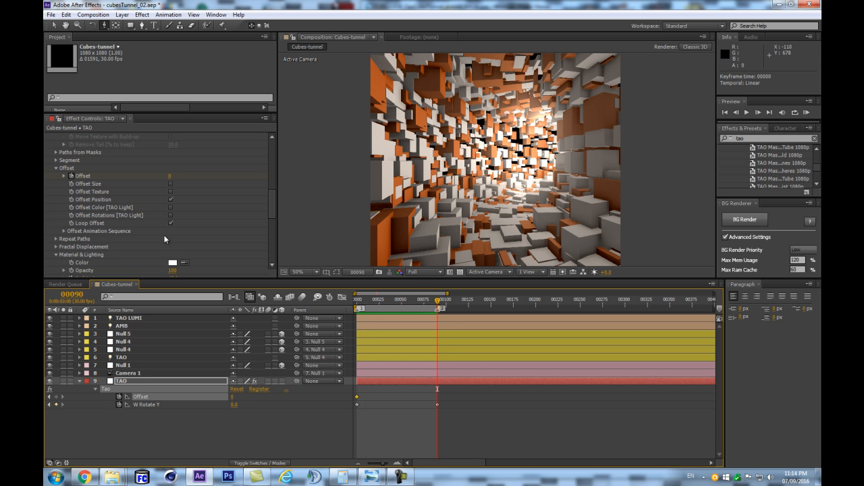
click(171, 176)
key(Return)
click(173, 425)
- Preview the start of the animated Offset movement and stop playback
key(KP_0)
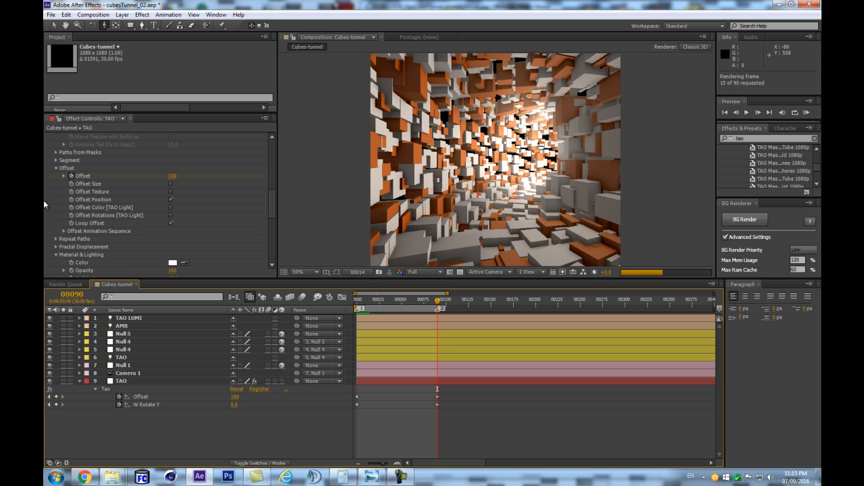
key(space)
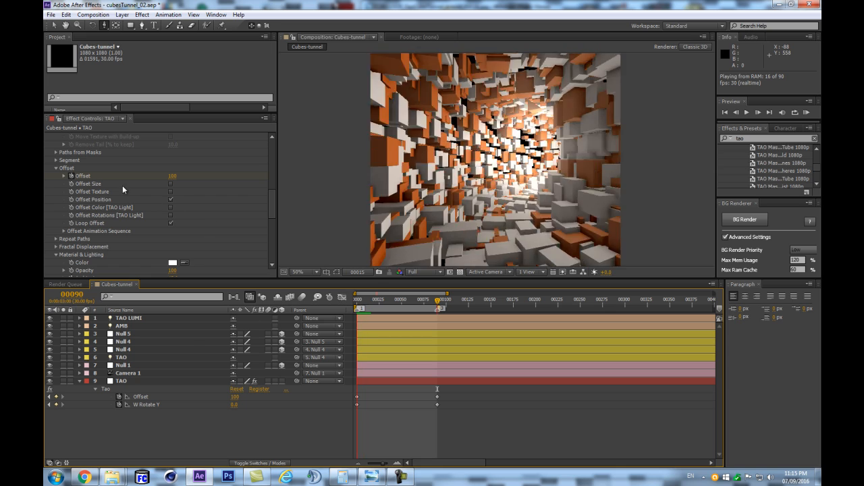
key(space)
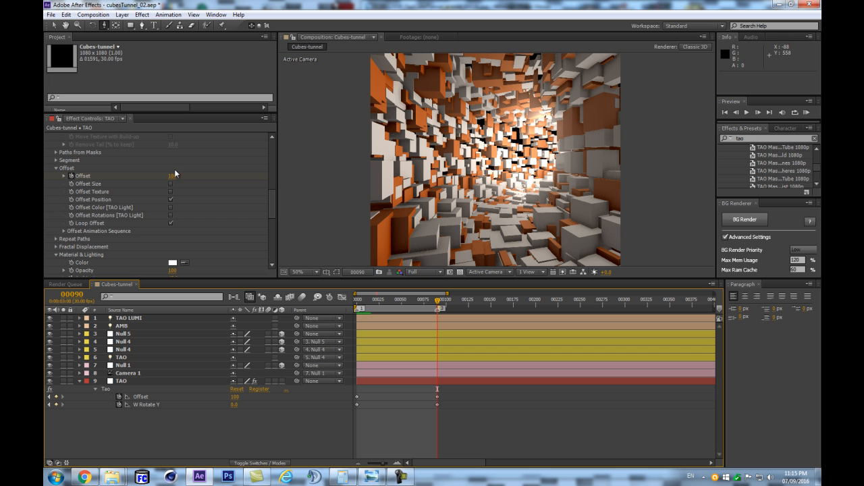
- Set the TAO effect's Offset to 0 at frame 90
drag(428, 307, 445, 311)
click(174, 177)
key(Return)
key(Return)
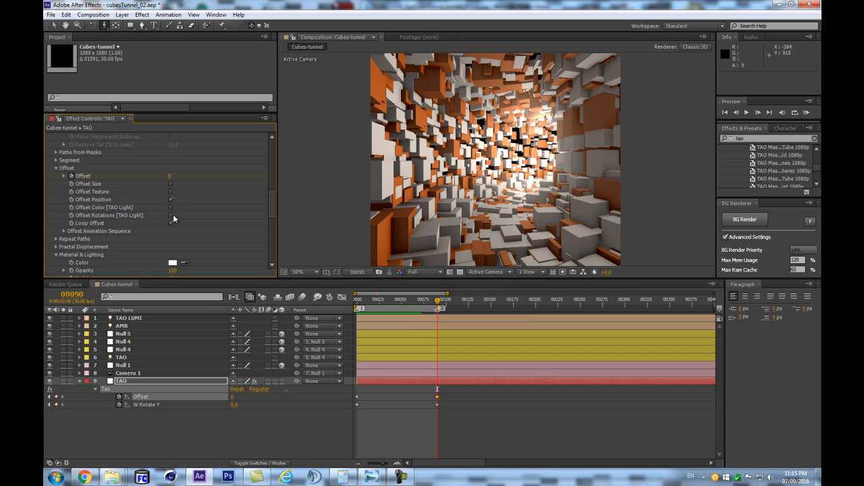
- Remove the TAO effect's Offset keyframes while keeping the W Rotate Y animation, toggling Loop Offset off and back on
click(170, 222)
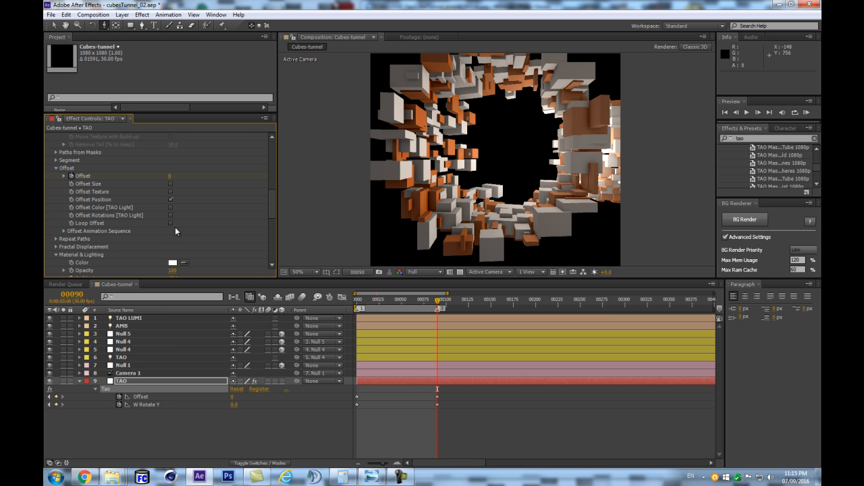
click(116, 403)
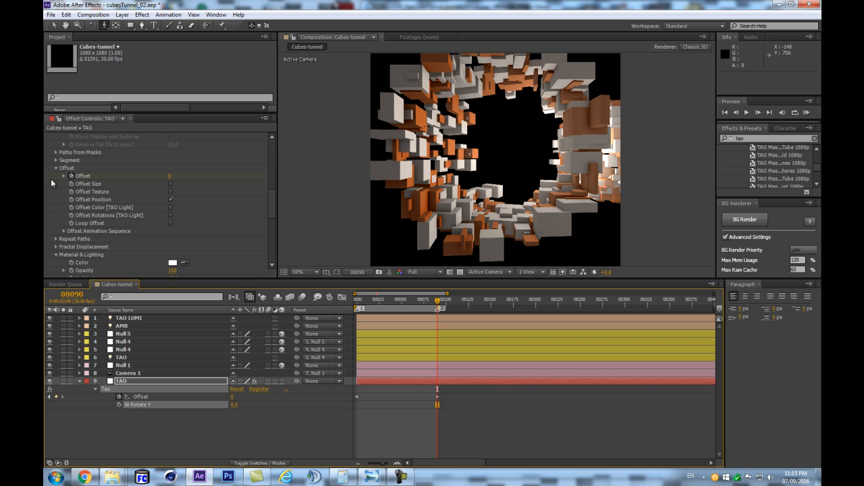
click(71, 175)
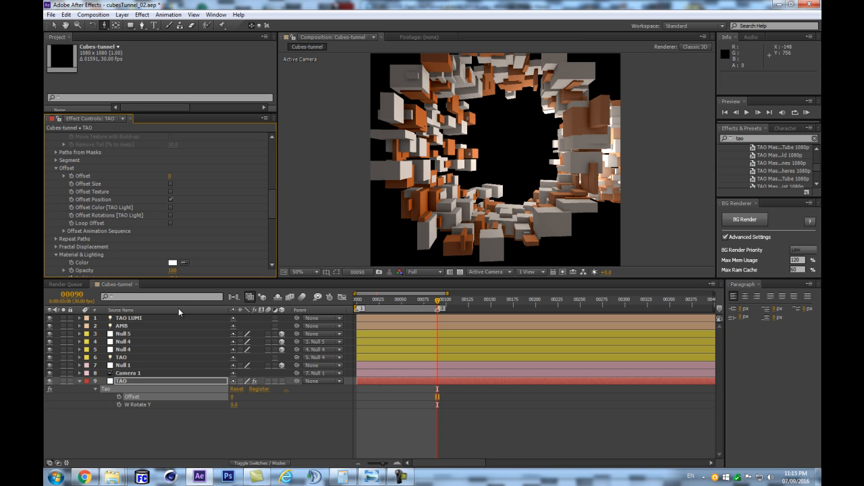
key(ctrl+z)
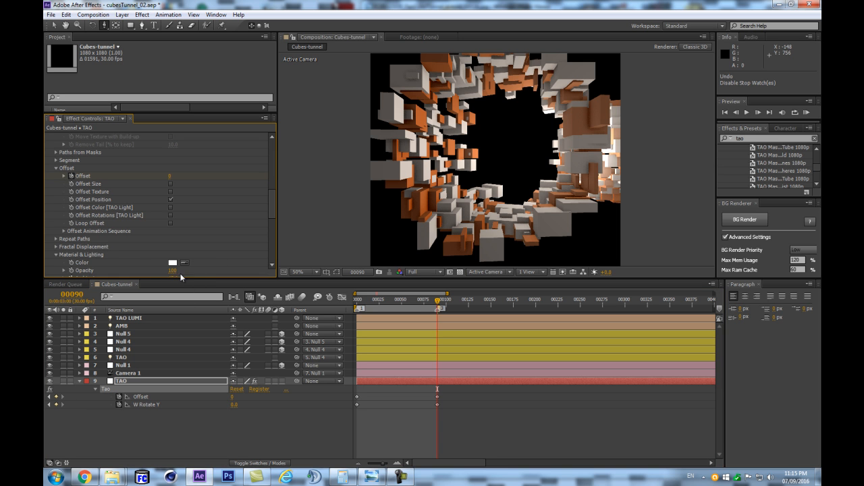
click(70, 176)
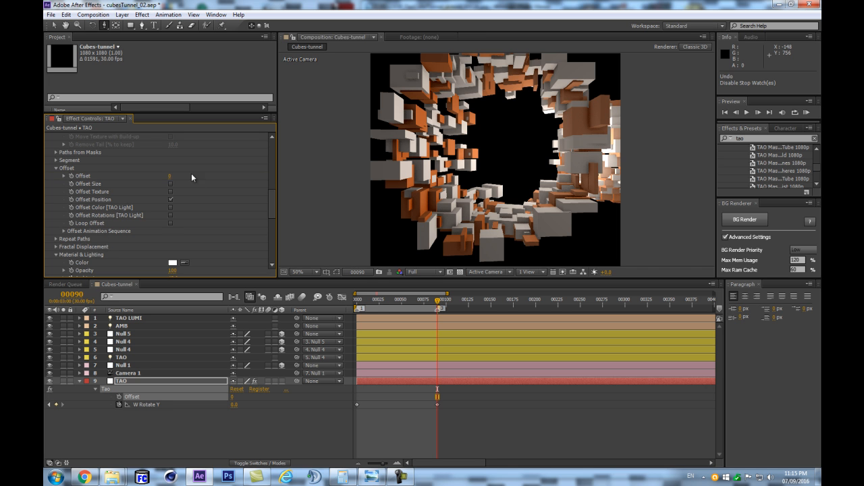
click(170, 224)
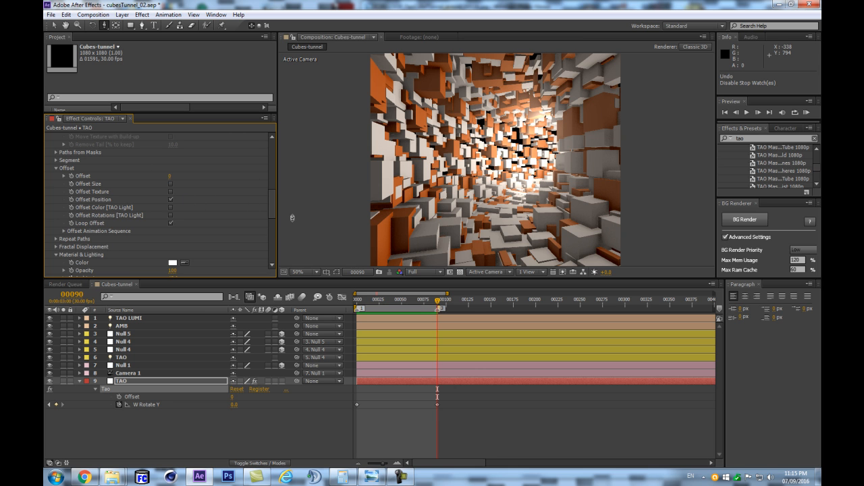
- Check the TAO effect's Segment settings and add an Offset keyframe at frame 0
key(Home)
scroll(150, 192, up, 10)
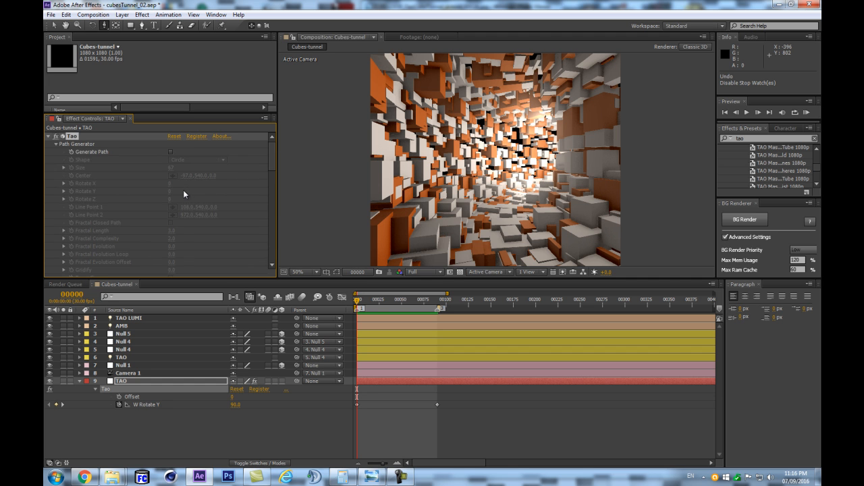
scroll(179, 192, down, 10)
scroll(101, 177, up, 1)
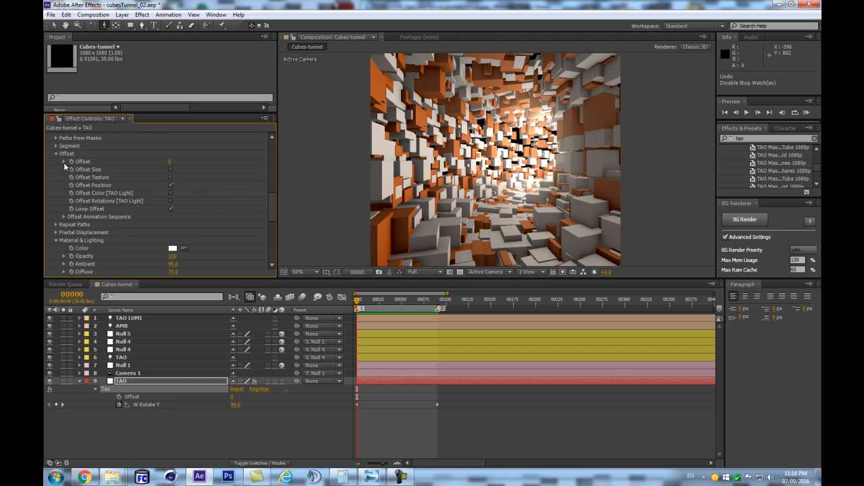
click(56, 146)
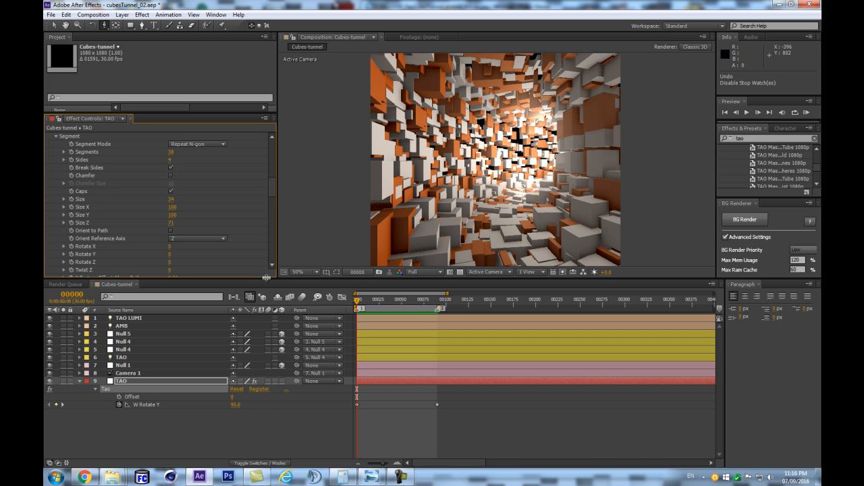
scroll(216, 250, down, 2)
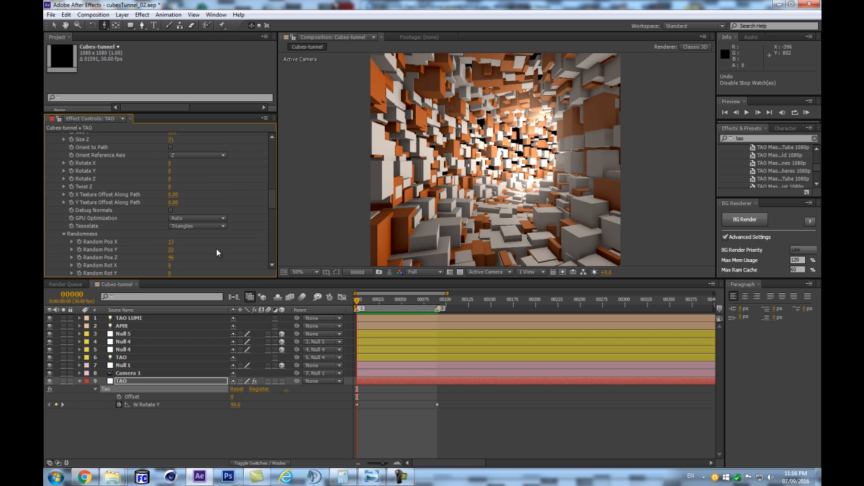
click(119, 397)
- Set the TAO effect's Offset to 0.38 at frame 90 and check the entered value in the timeline
click(437, 301)
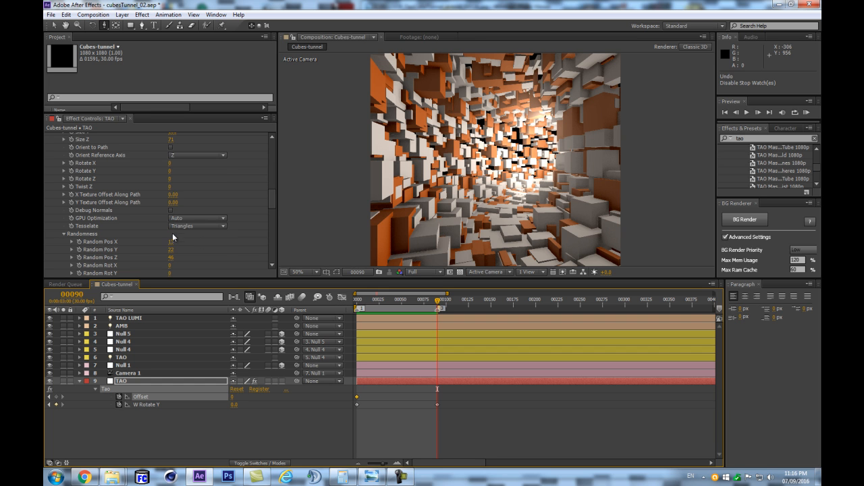
scroll(173, 233, up, 5)
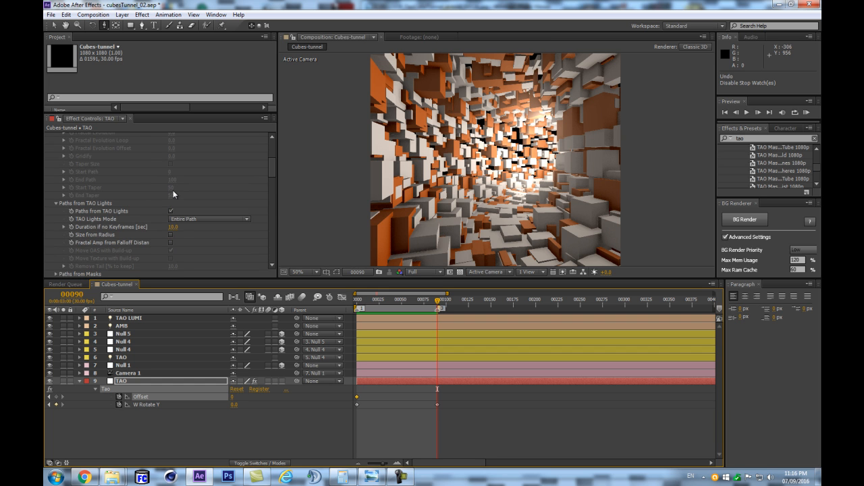
scroll(172, 193, down, 3)
scroll(114, 195, up, 3)
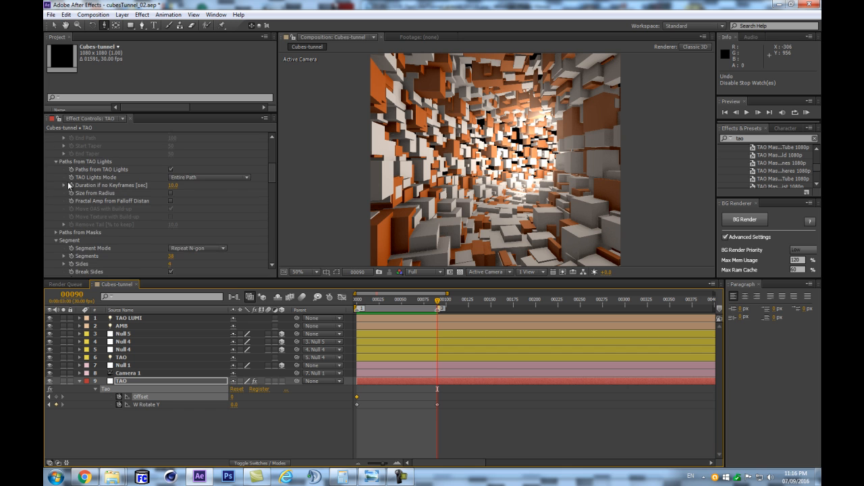
click(56, 240)
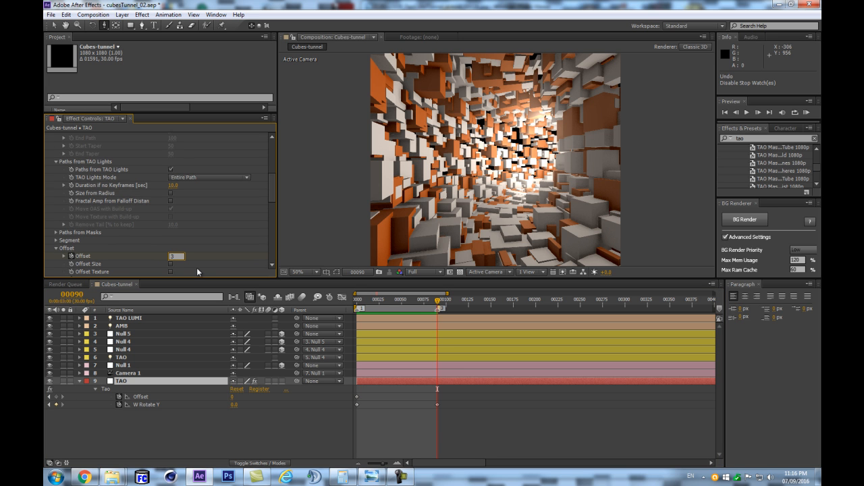
text(0)
key(Return)
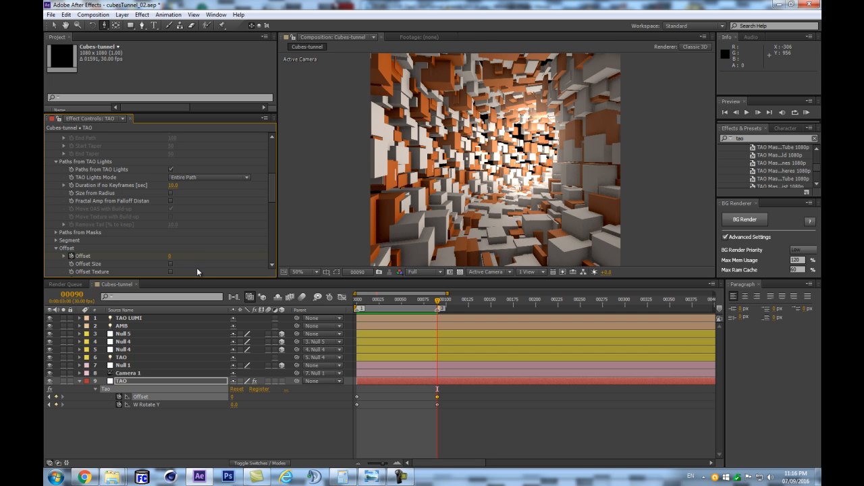
click(233, 397)
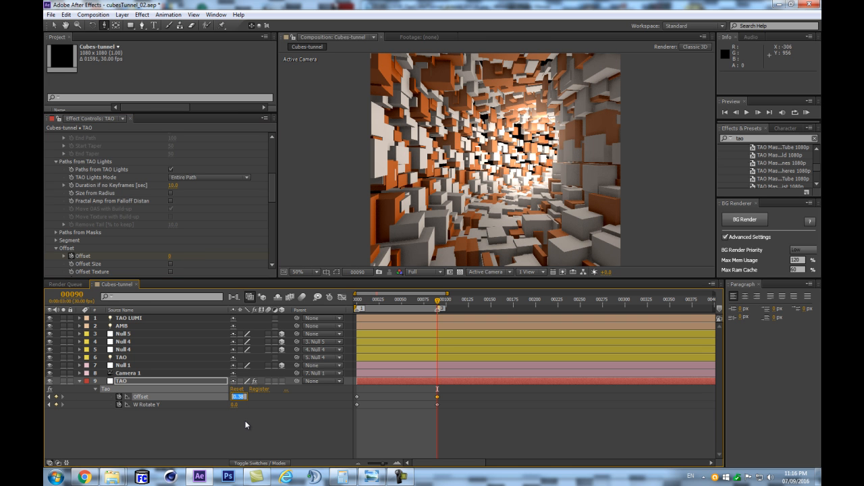
key(Return)
- Remove the TAO effect's Offset keyframes at frame 0 and preview the loop
key(Home)
key(k)
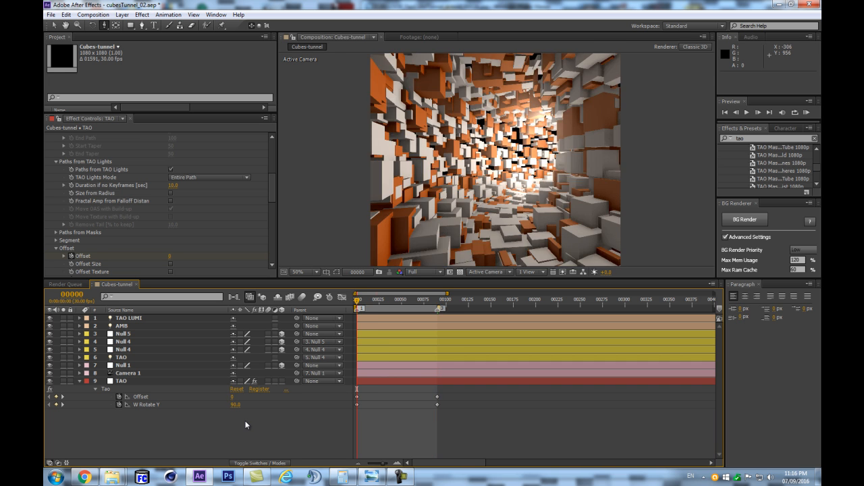
key(Home)
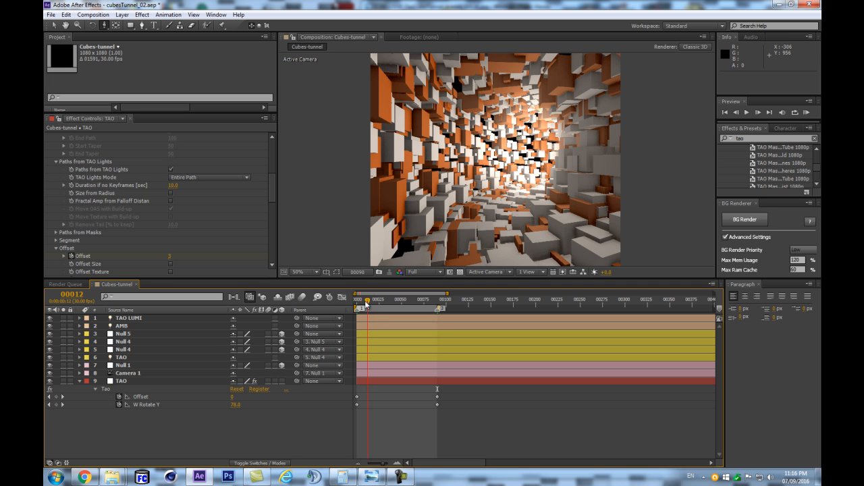
click(119, 396)
key(space)
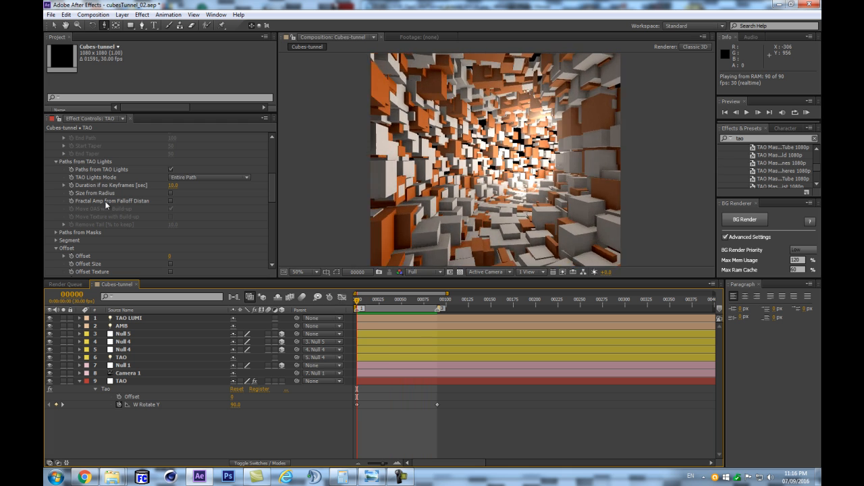
key(space)
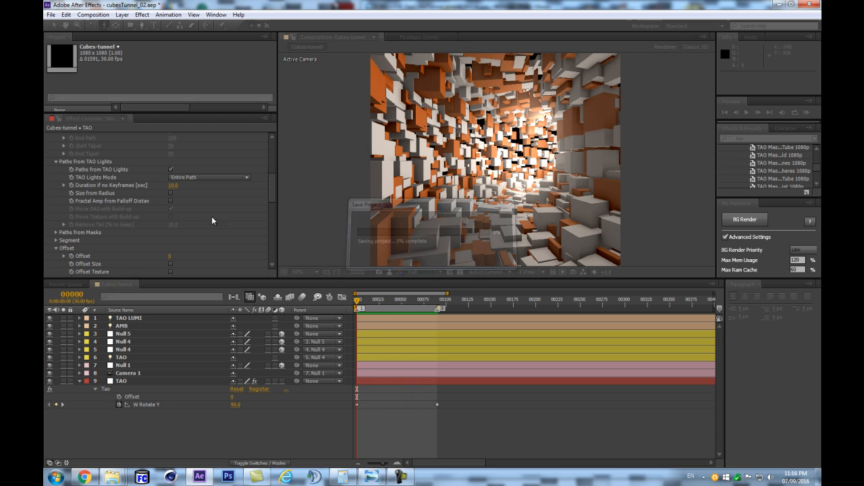
- Collapse the TAO effect's open setting groups and the TAO layer's properties, and make the effect settings area taller
drag(271, 183, 270, 206)
click(56, 158)
click(56, 182)
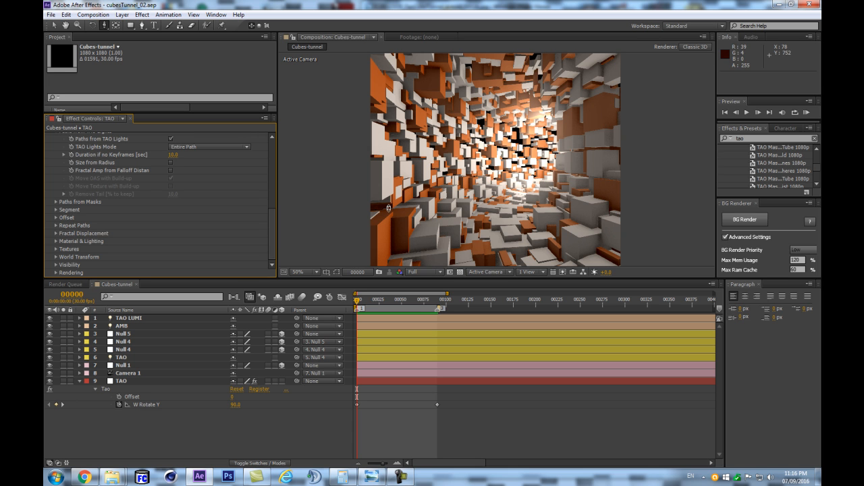
click(80, 380)
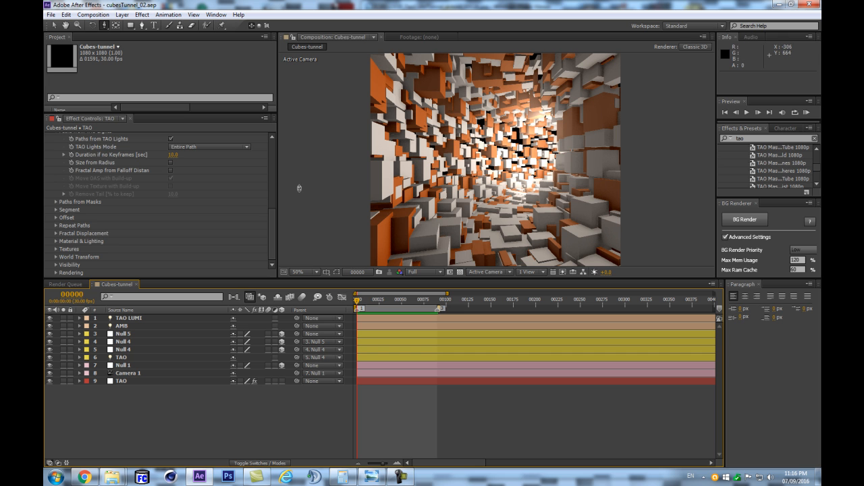
click(276, 244)
drag(276, 244, 294, 228)
drag(386, 279, 386, 317)
- Activate the Offset Animation Sequence in the TAO effect's Offset settings
scroll(190, 236, down, 1)
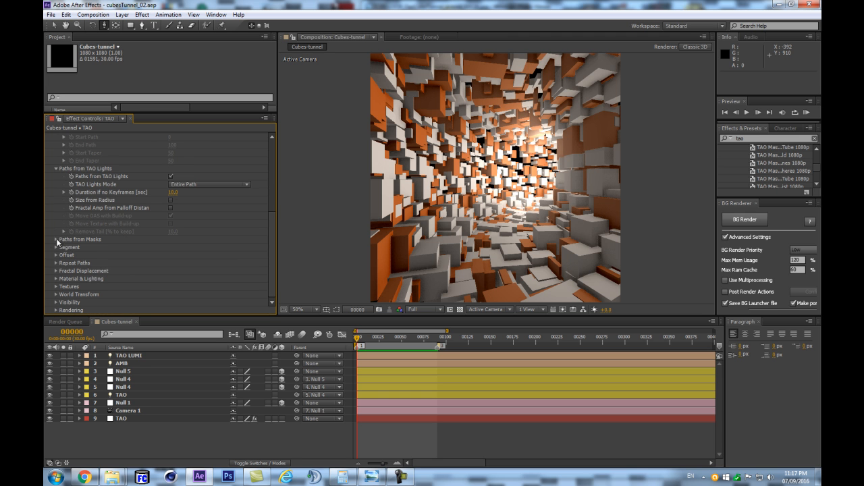
scroll(54, 255, up, 3)
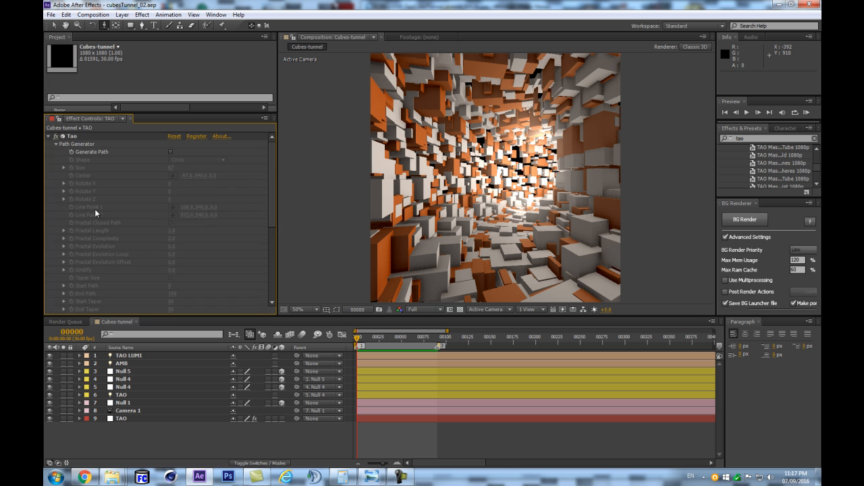
click(56, 270)
scroll(56, 202, down, 3)
click(56, 199)
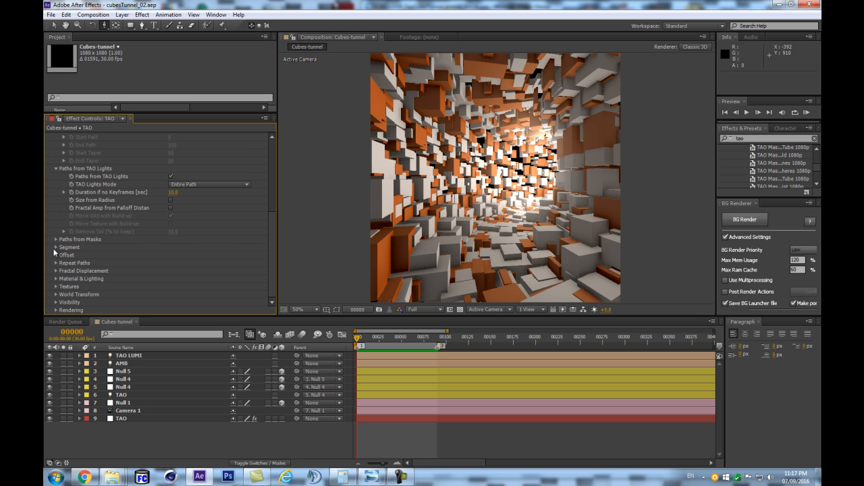
scroll(56, 247, up, 3)
scroll(59, 233, down, 3)
scroll(96, 253, down, 1)
scroll(96, 253, down, 2)
click(64, 254)
scroll(135, 248, down, 3)
click(171, 168)
key(Return)
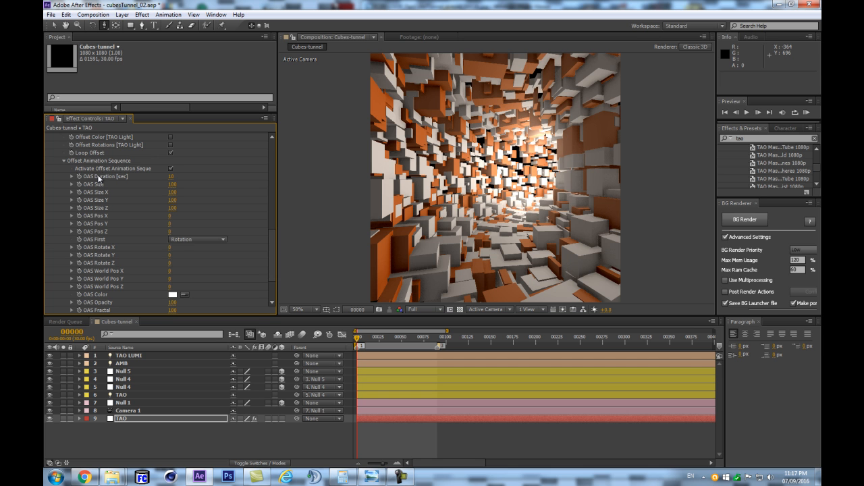
- Turn off Offset Position in the TAO effect, toggling it to compare the cube layout
scroll(230, 200, up, 1)
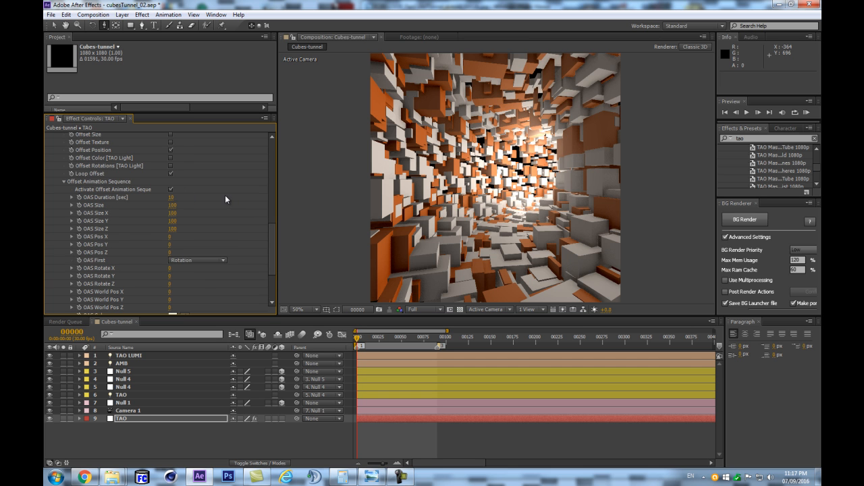
scroll(189, 177, up, 2)
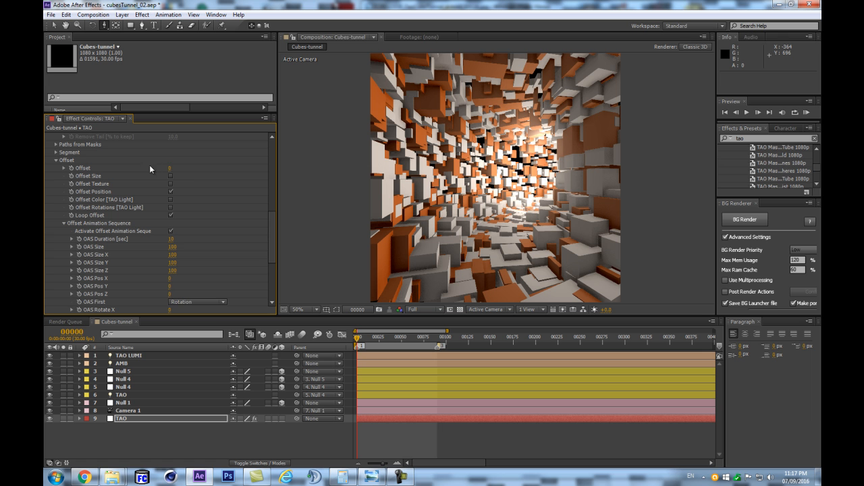
click(170, 192)
click(170, 191)
click(170, 192)
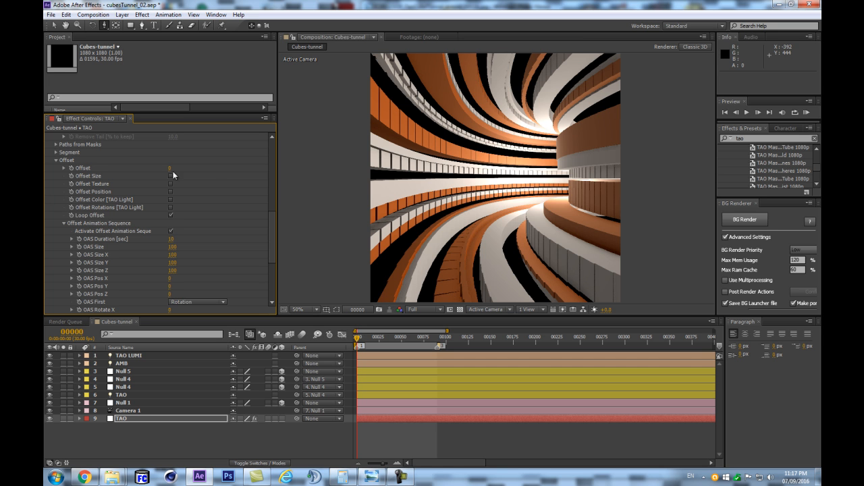
- Add a keyframe to the TAO effect's Offset at frame 0 and set it to 100 at frame 90
click(71, 168)
click(437, 337)
click(170, 168)
text(100)
key(Return)
- Start a RAM preview of the tunnel from frame 0 and stop it after the first frames
drag(437, 339, 351, 351)
click(259, 432)
key(KP_0)
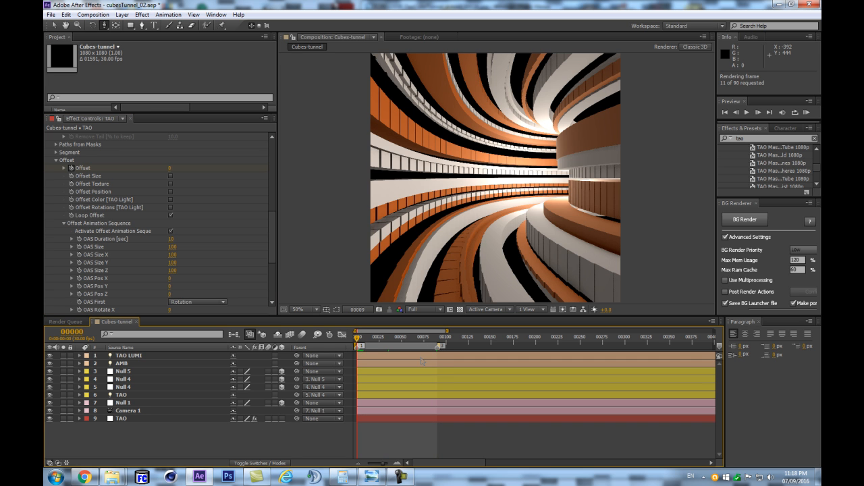
key(space)
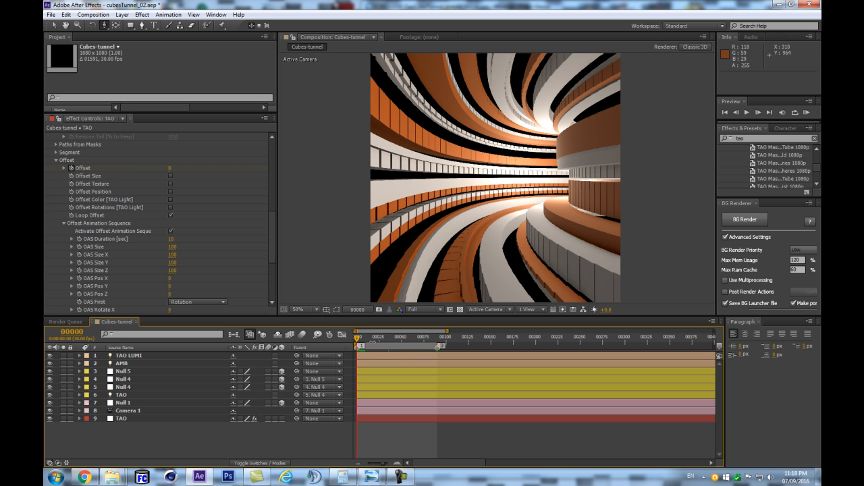
- Reveal the animated properties of the TAO effect layer
scroll(190, 217, down, 2)
scroll(190, 217, up, 2)
drag(409, 335, 175, 382)
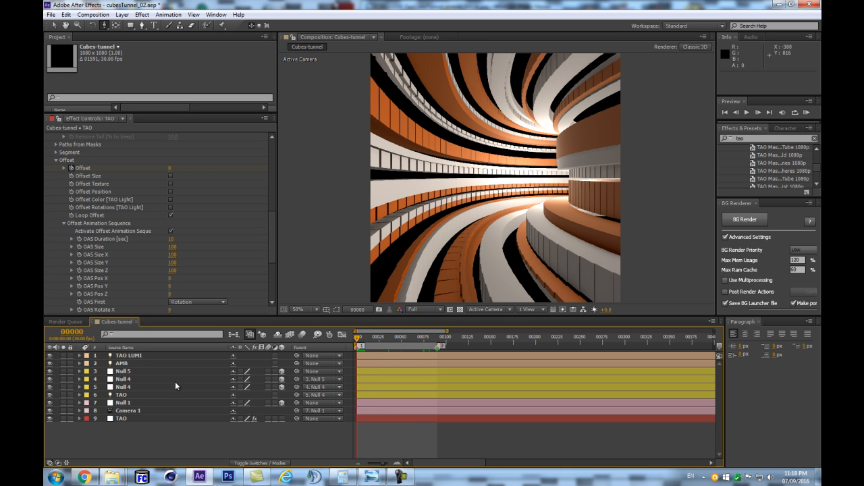
click(138, 403)
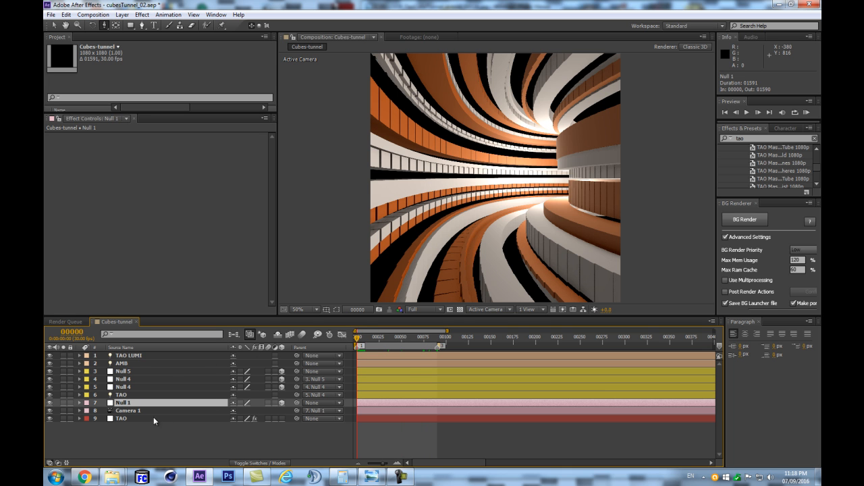
click(132, 417)
key(u)
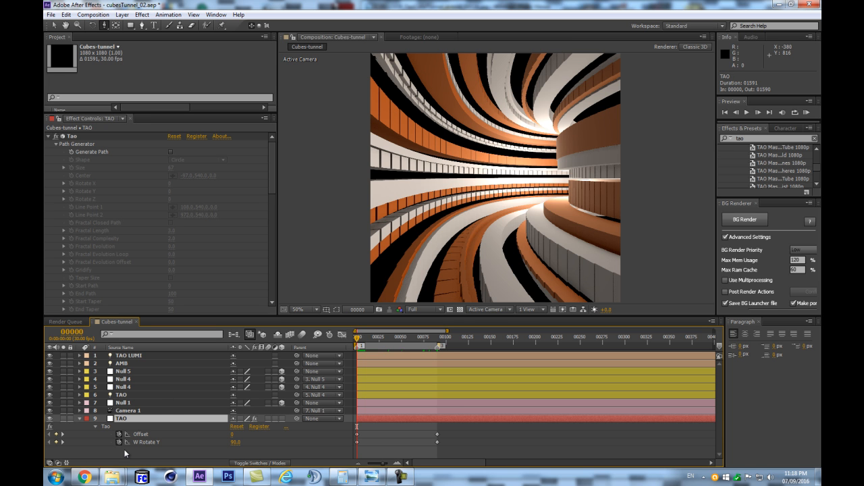
drag(407, 344, 405, 344)
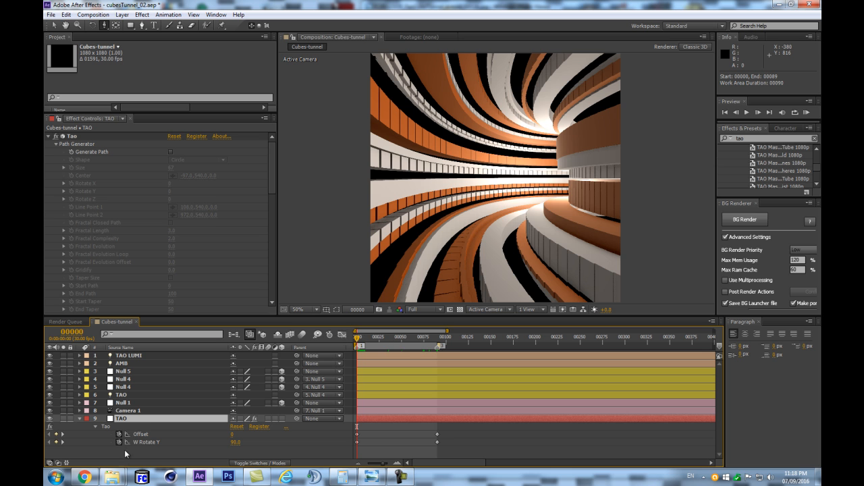
- Try removing the TAO effect's W Rotate Y keyframes and setting it to 0 with a RAM preview, and undo both changes
click(119, 443)
click(236, 443)
text(0)
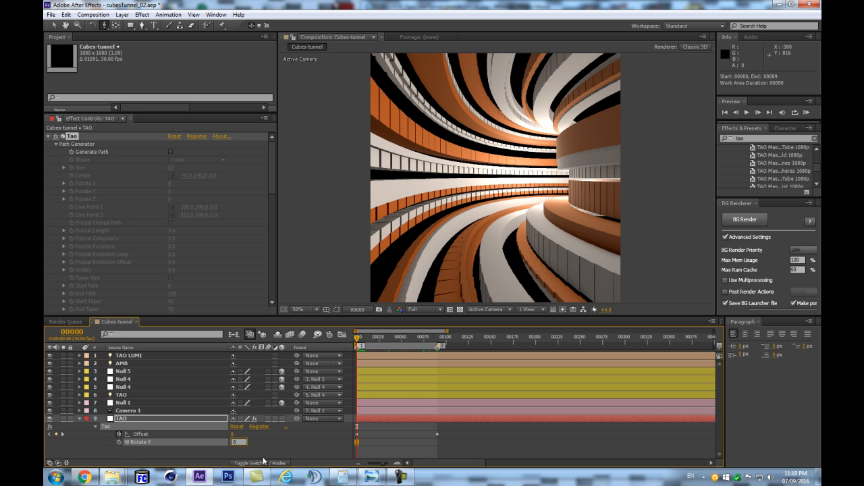
click(264, 457)
key(space)
key(KP_0)
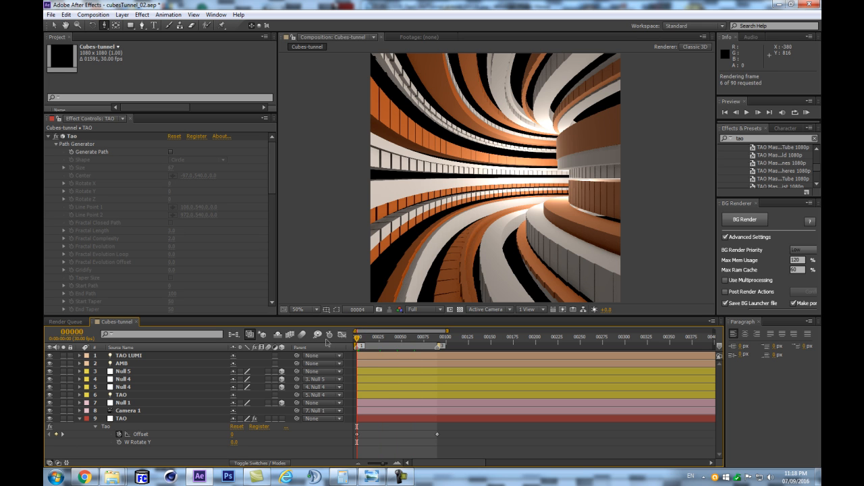
key(ctrl+z)
key(ctrl+z)
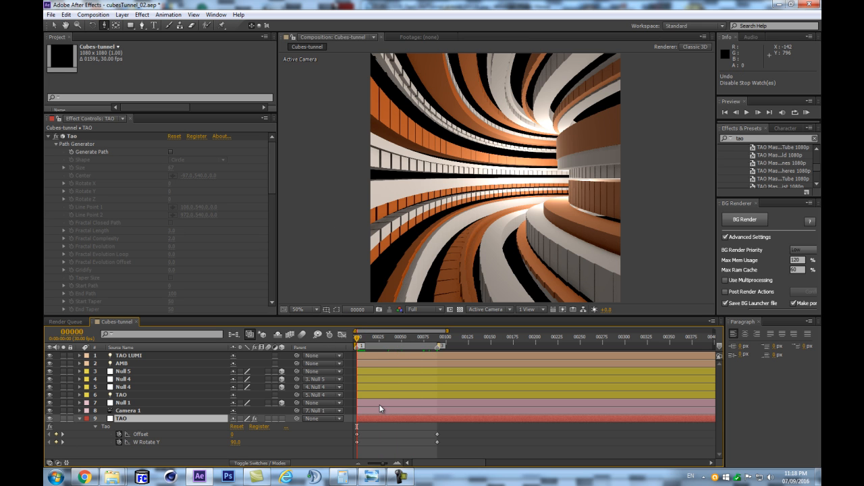
- Show the Offset Animation Sequence settings of the TAO layer's effect with the time at frame 0
drag(395, 340, 341, 344)
click(136, 419)
scroll(266, 237, down, 3)
scroll(266, 234, down, 5)
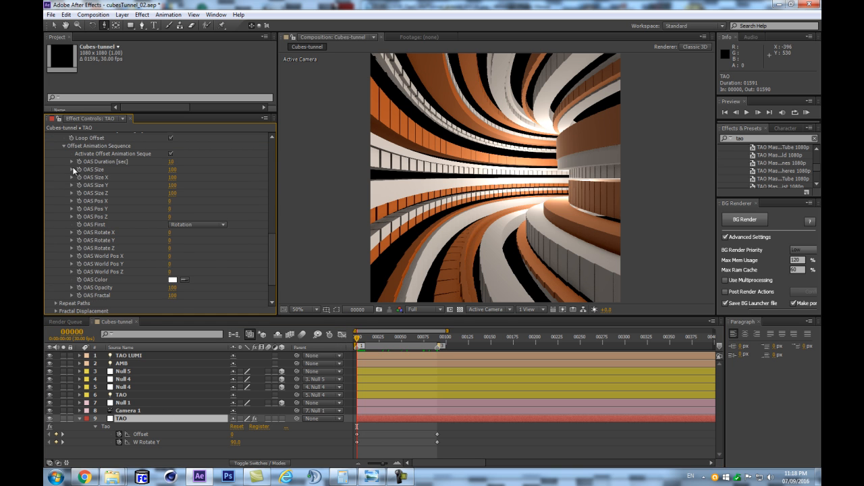
- Switch to Chrome and search the web in a new tab for "dan ebberts wiggle"
click(83, 478)
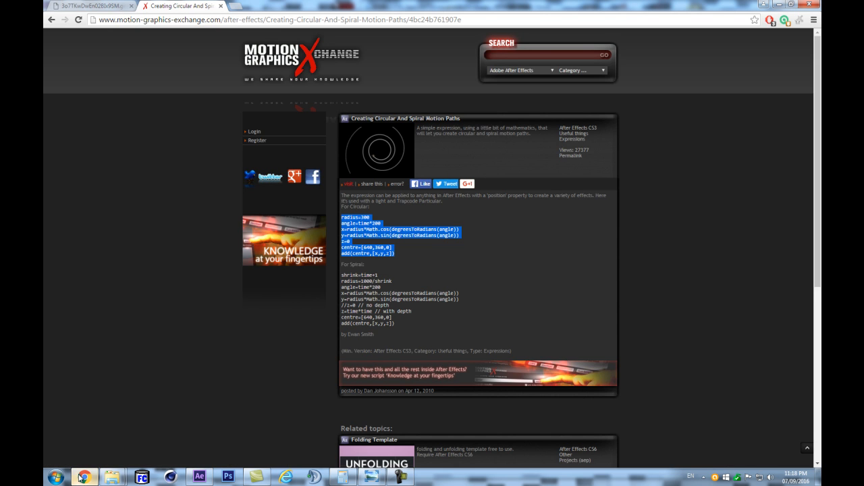
click(234, 6)
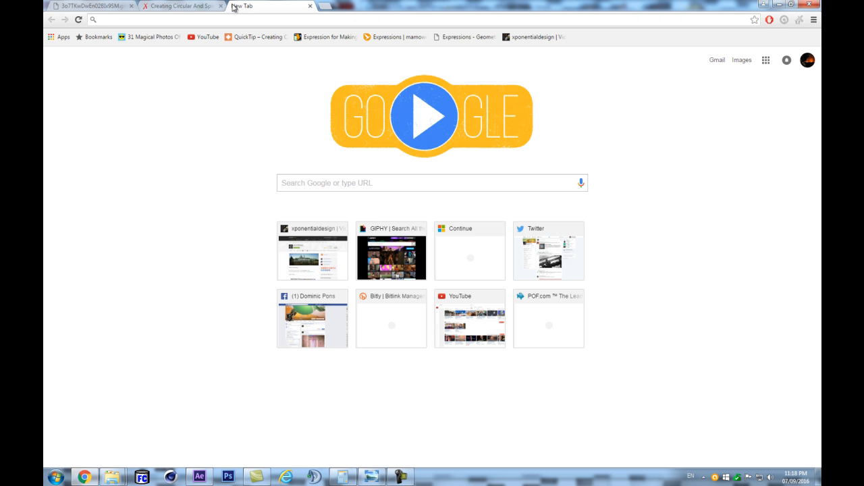
text(dan ebert)
key(BackSpace)
key(BackSpace)
key(BackSpace)
text(berts)
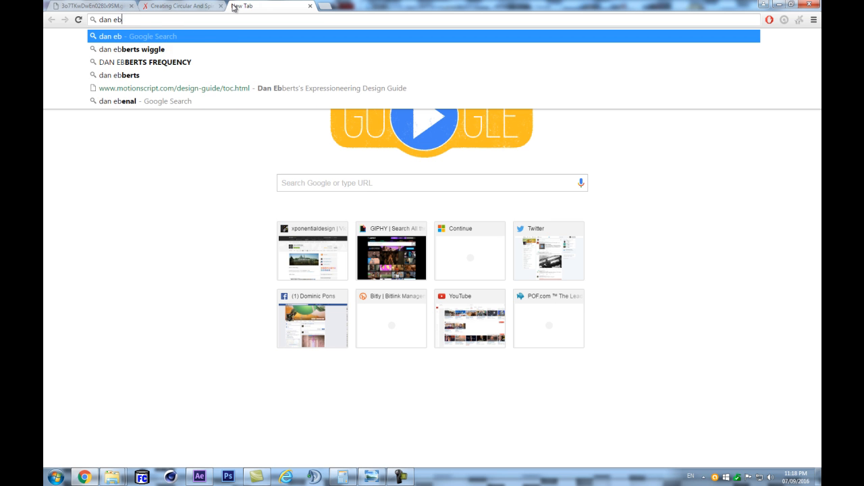
key(Down)
key(Up)
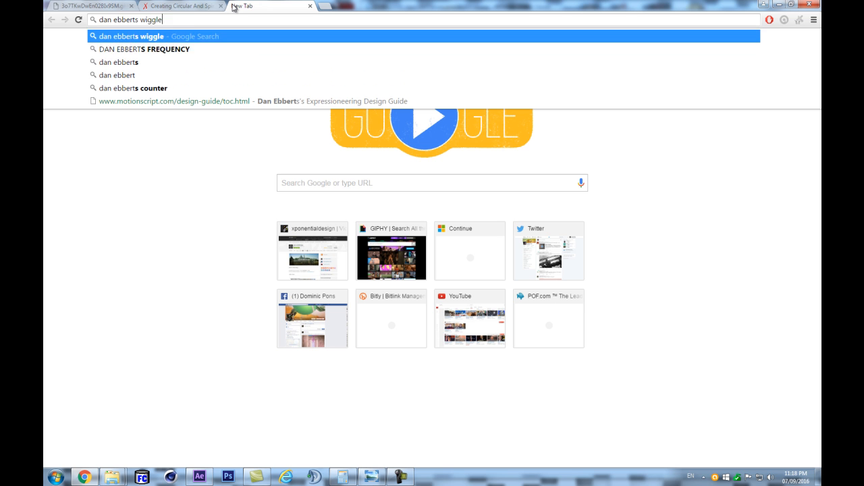
key(Return)
- Open the "Looping the wiggle" result on motionscript.com and copy its complete looping wiggle expression
click(169, 110)
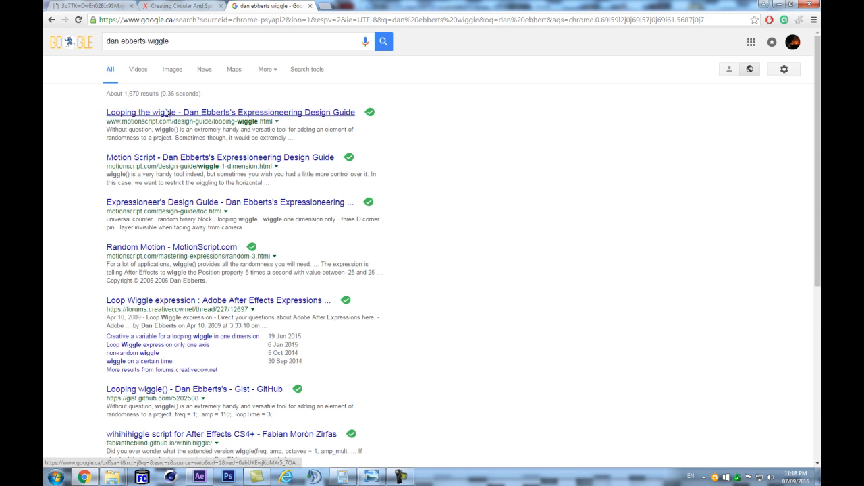
scroll(290, 216, down, 5)
scroll(275, 221, down, 1)
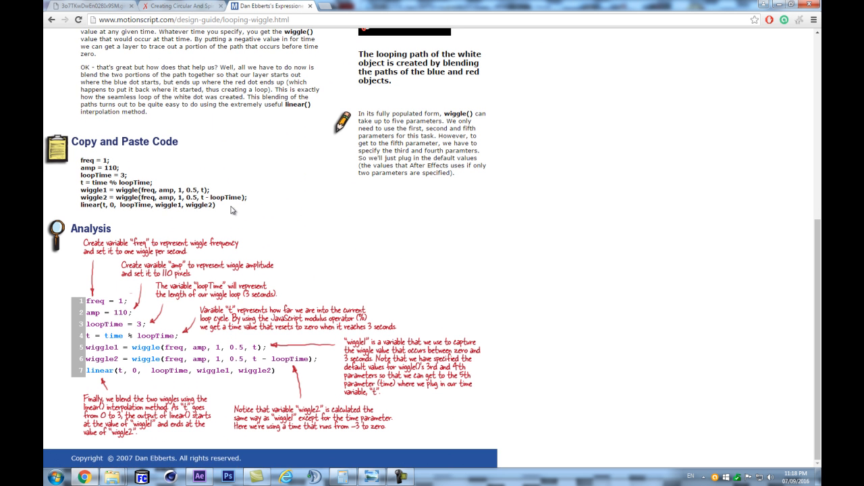
triple_click(207, 200)
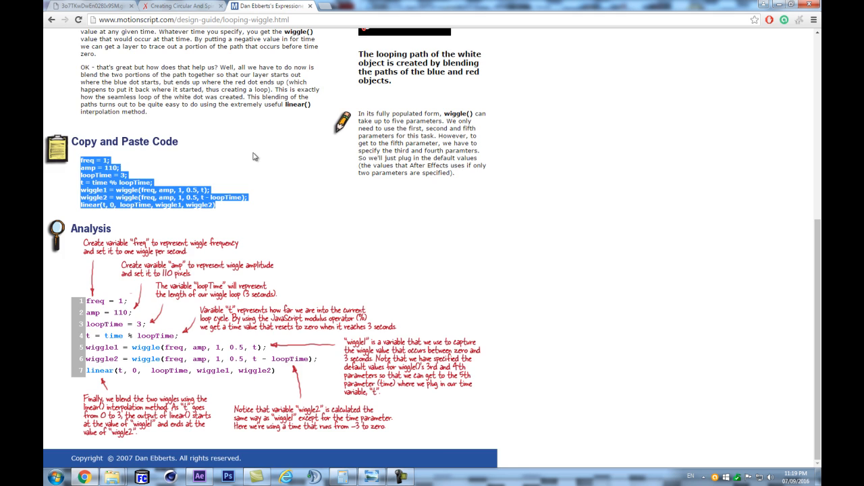
scroll(260, 174, up, 5)
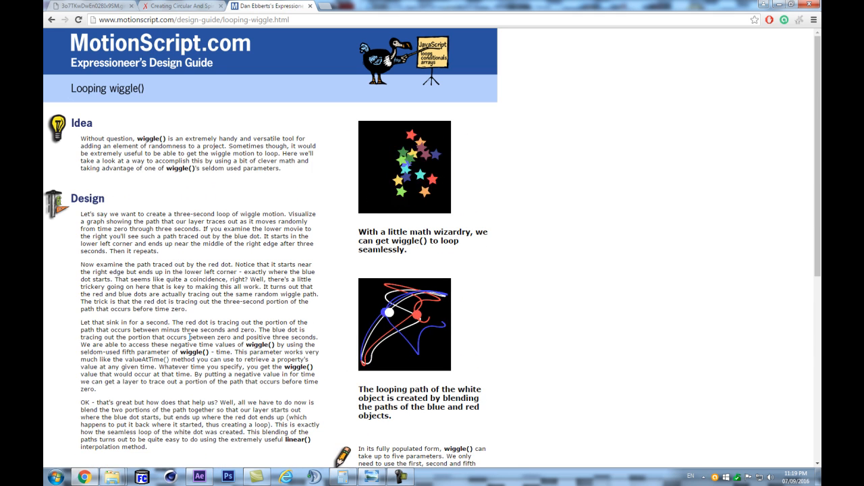
- Return to After Effects and apply the copied looping wiggle expression to the TAO effect's OAS Size
key(alt+Tab)
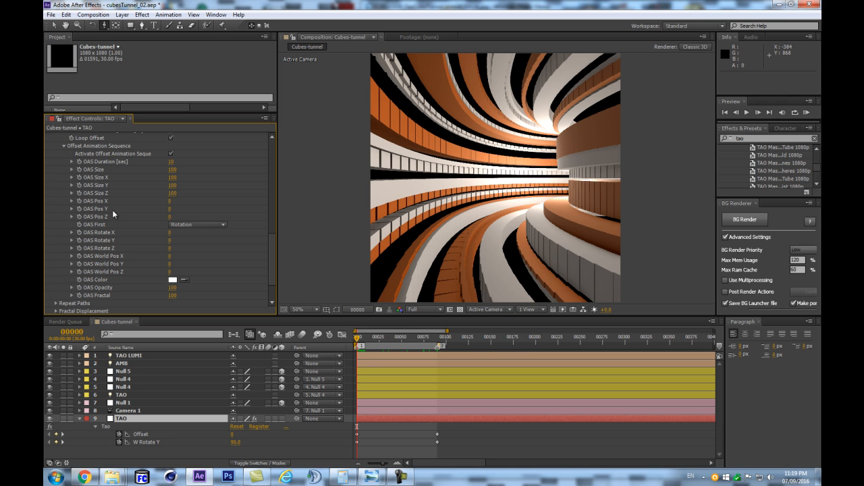
scroll(269, 277, down, 3)
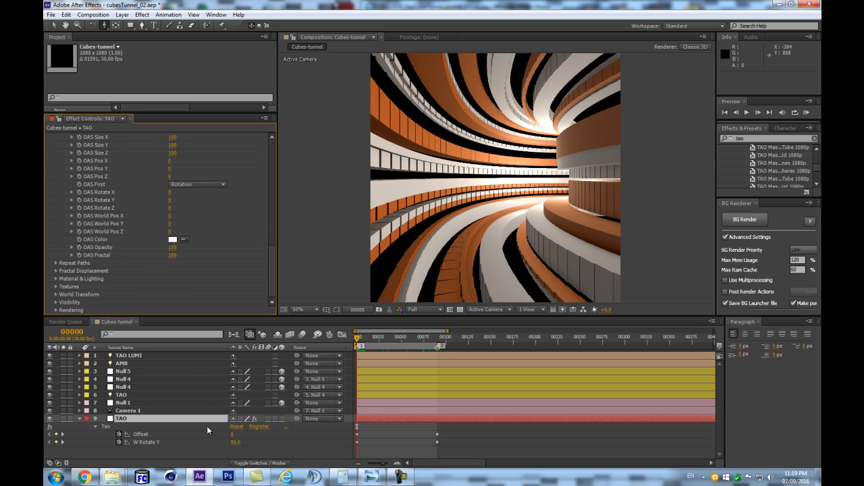
scroll(89, 231, up, 6)
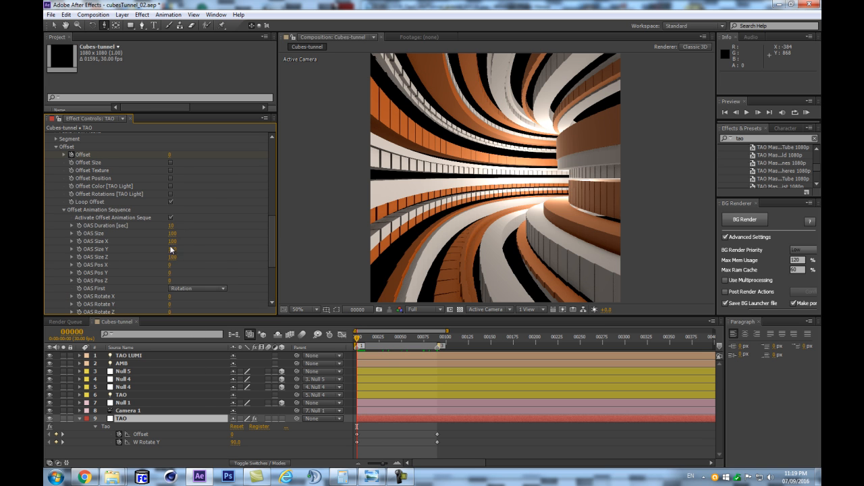
alt+click(79, 233)
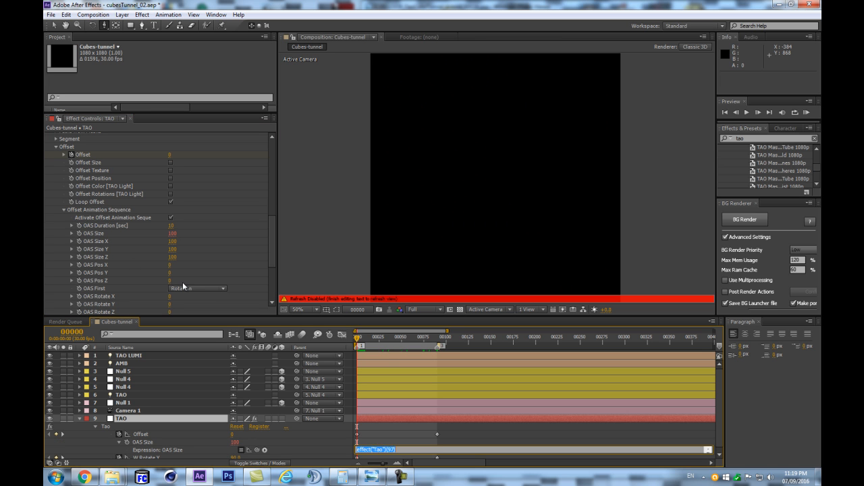
text(linear(t, 0, loopTime, wiggle1, wiggle2))
click(318, 440)
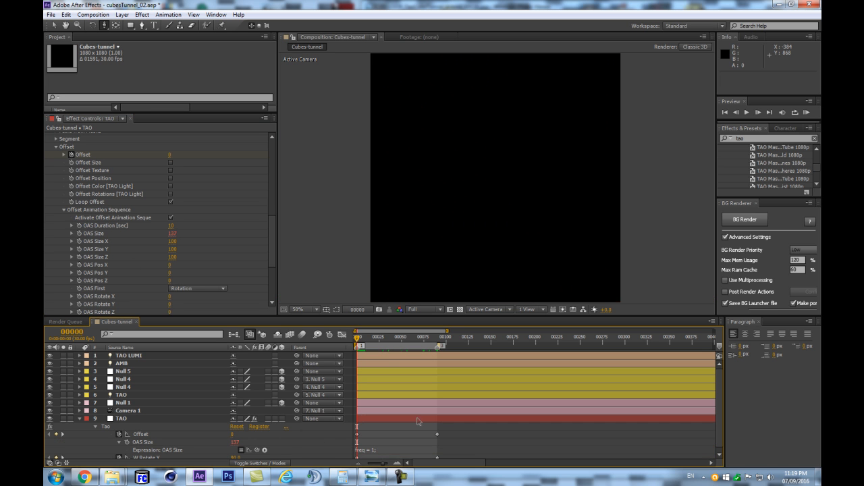
- Set loopTime to 10 in the OAS Size expression
click(383, 446)
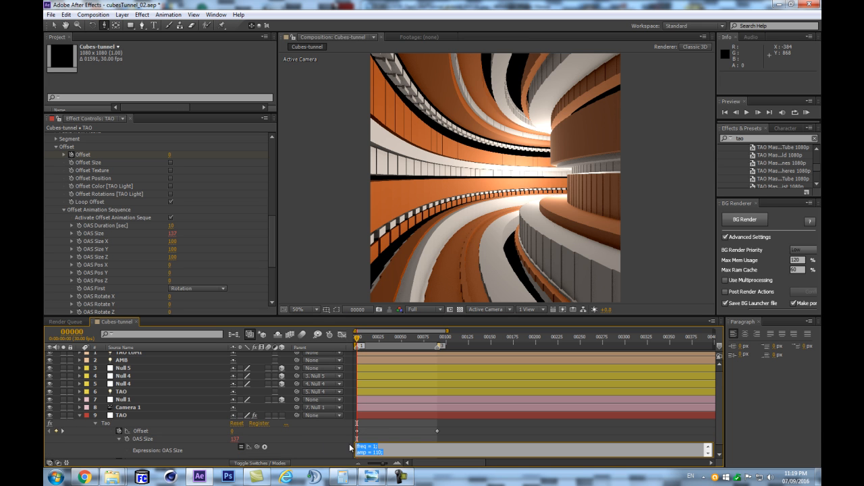
scroll(391, 443, down, 2)
click(386, 441)
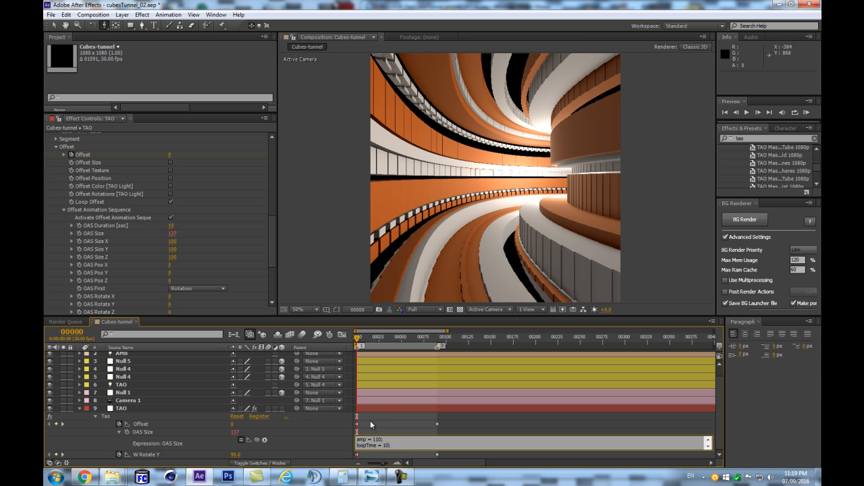
click(297, 414)
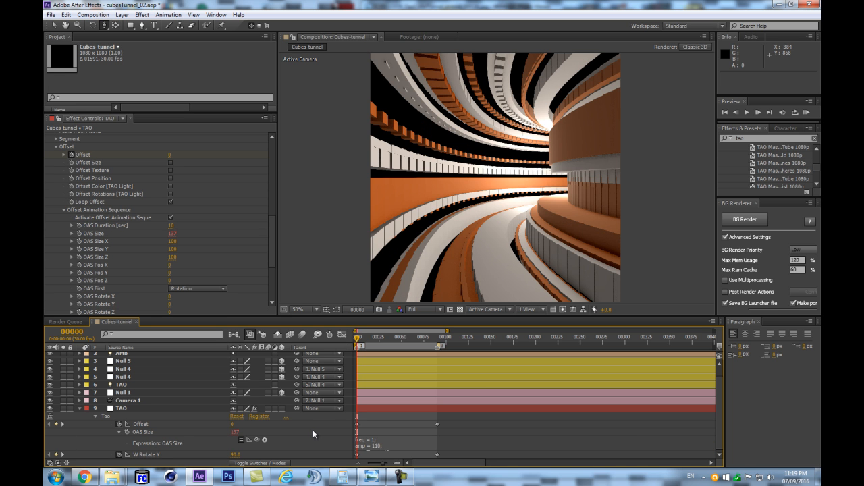
- Start a RAM preview of the tunnel from frame 0 with the wiggling OAS Size
key(k)
key(j)
key(KP_0)
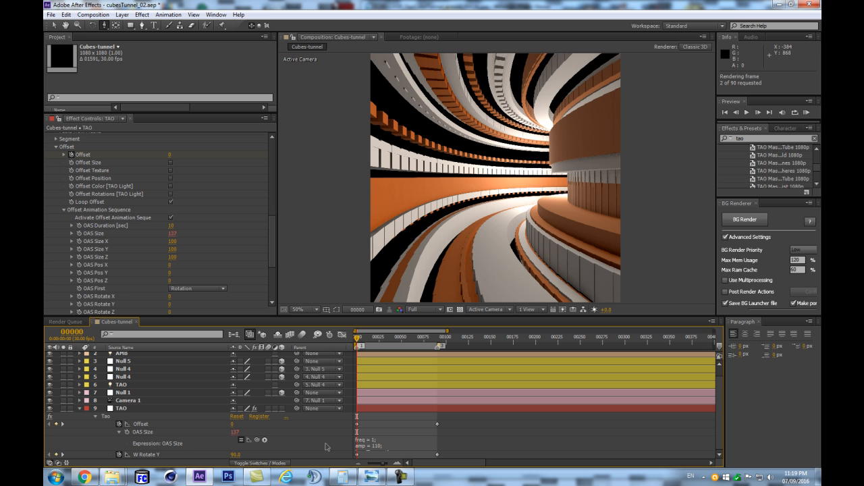
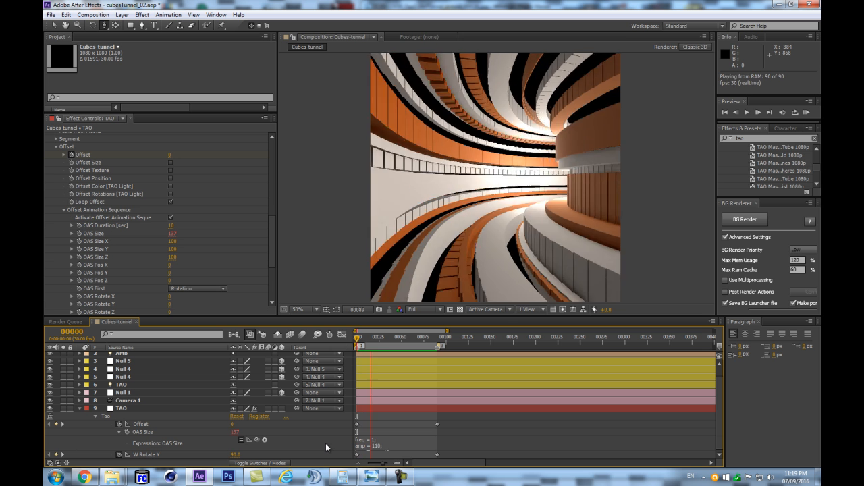
- Turn on Uniqe Seeds When Repeated in the Randomness settings of the TAO effect's Segment group
scroll(150, 235, up, 15)
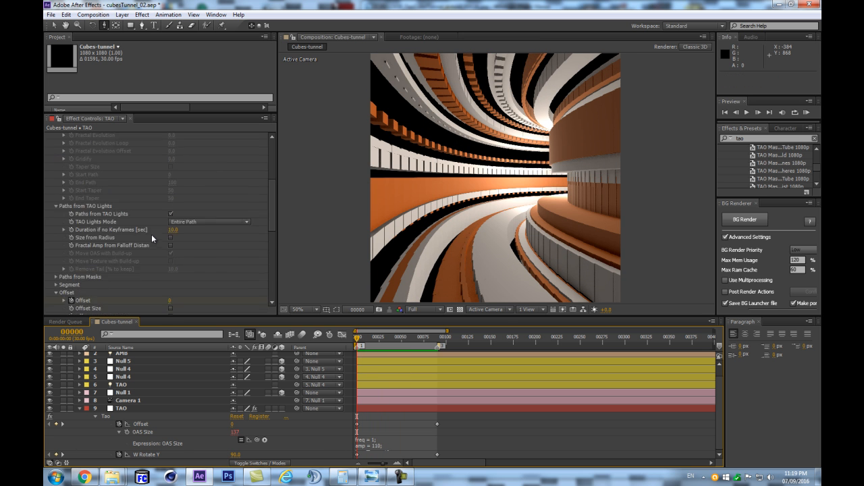
scroll(144, 231, down, 5)
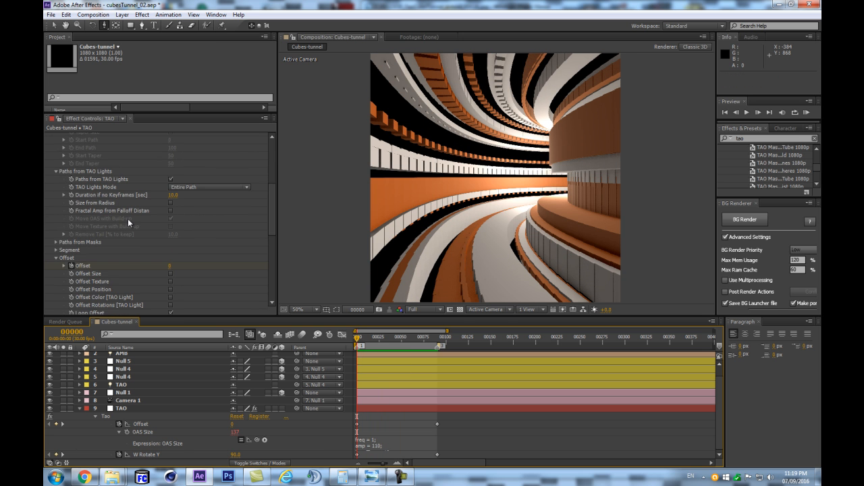
click(56, 250)
scroll(188, 228, down, 10)
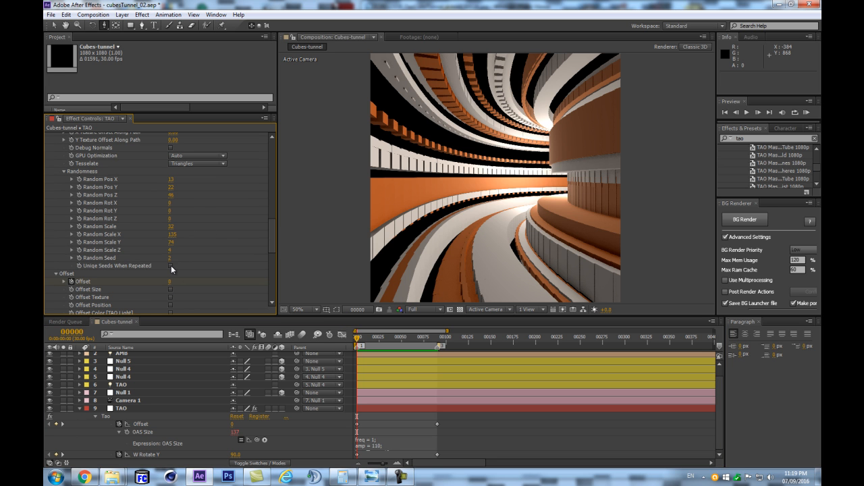
click(169, 265)
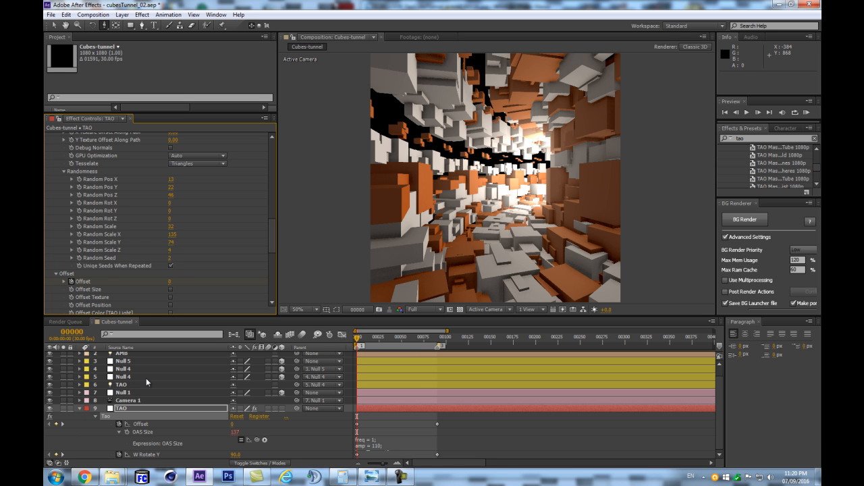
- RAM preview the tunnel with repeated seeds made unique, and turn Uniqe Seeds When Repeated off again
click(131, 410)
key(KP_0)
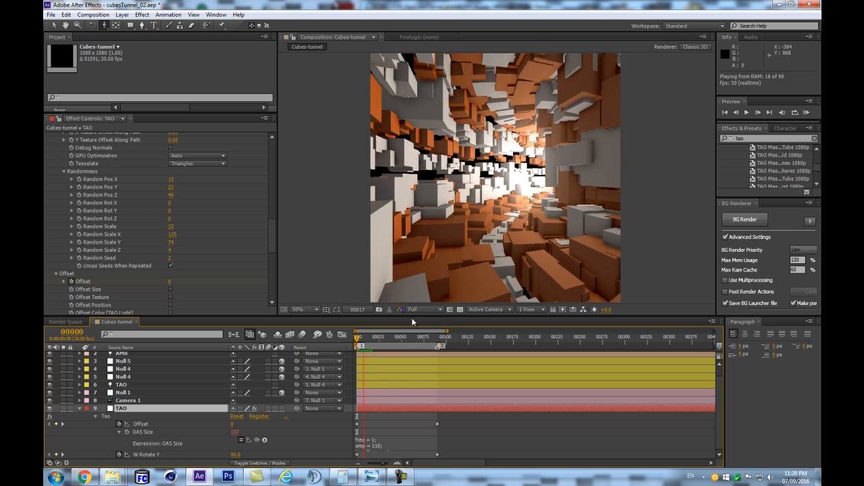
key(space)
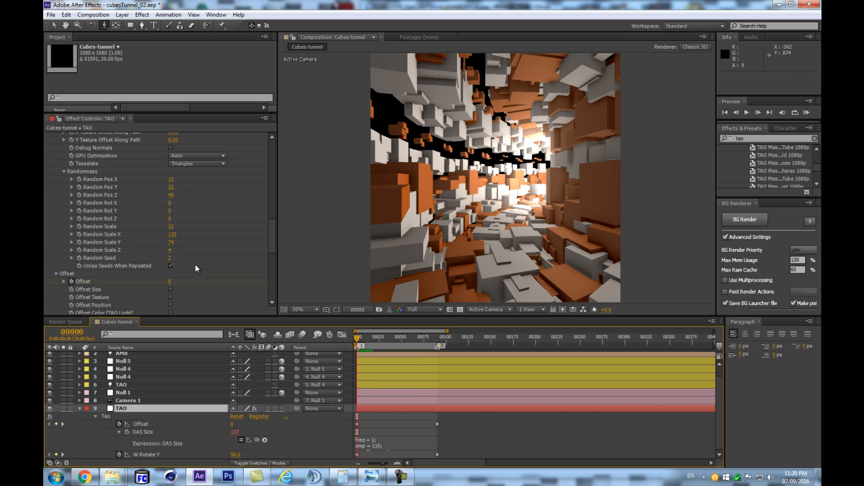
click(170, 265)
- Turn on Size from Radius in the TAO effect's Paths from TAO Lights settings
scroll(203, 253, up, 5)
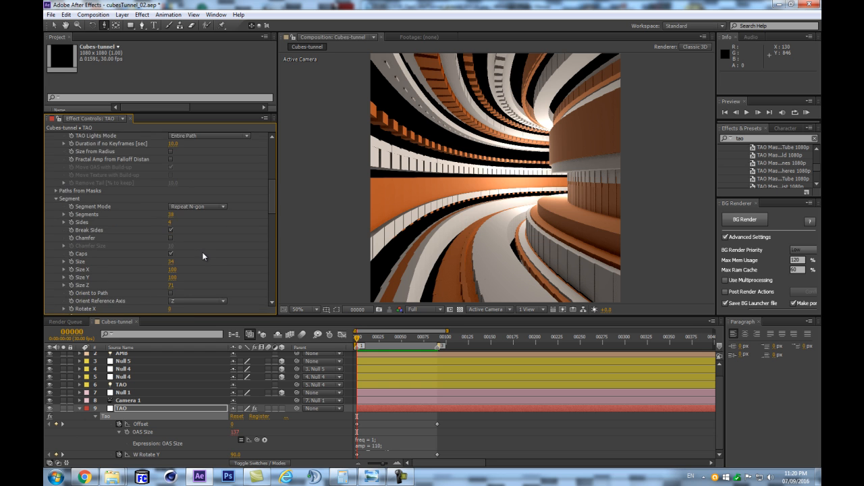
scroll(202, 252, up, 5)
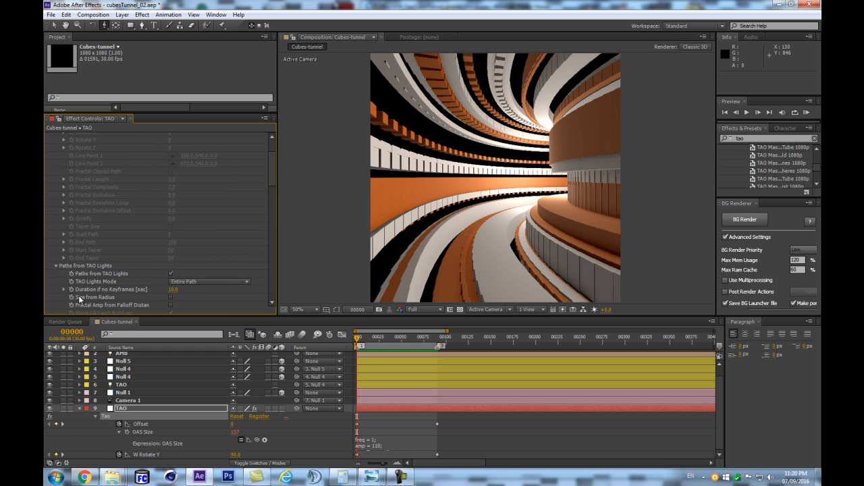
scroll(135, 284, down, 2)
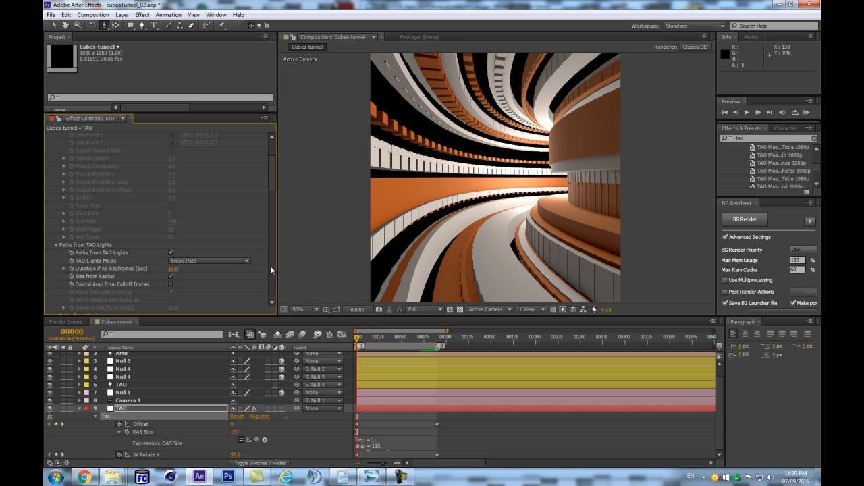
- Enlarge the timeline to show the full OAS Size expression and copy the looping wiggle code
click(371, 443)
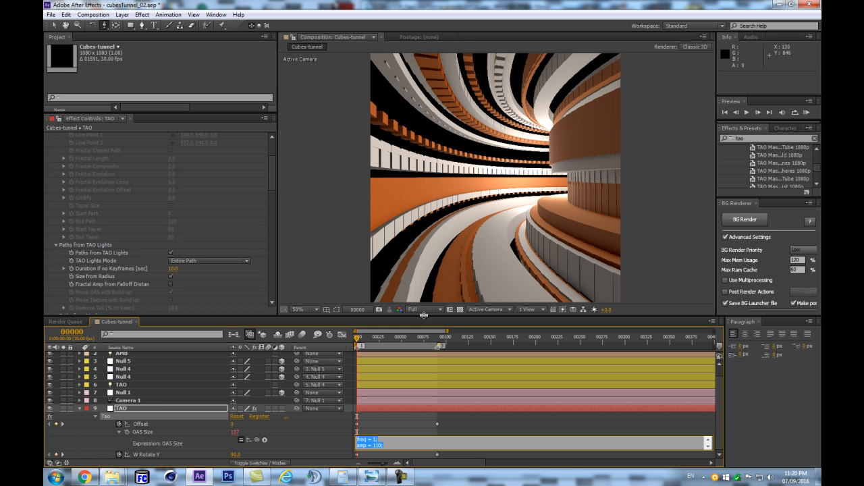
drag(427, 317, 405, 231)
click(390, 376)
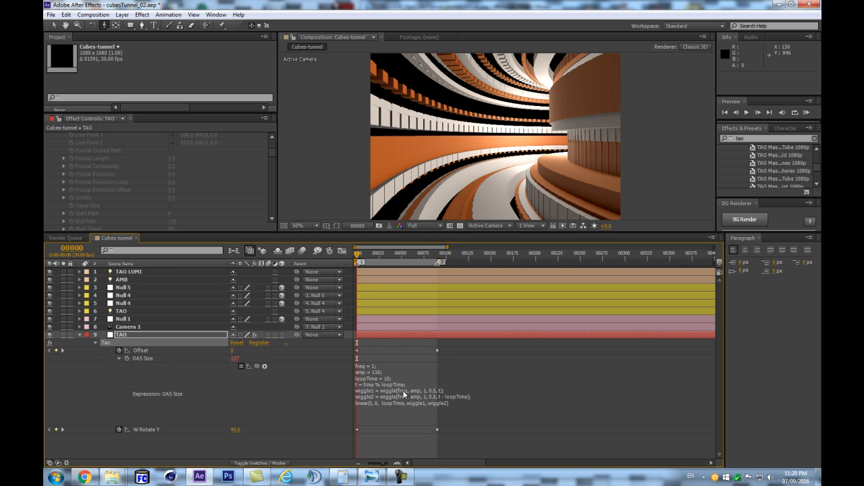
- Reveal the TAO light's options and apply the copied looping wiggle expression to its Radius
click(120, 313)
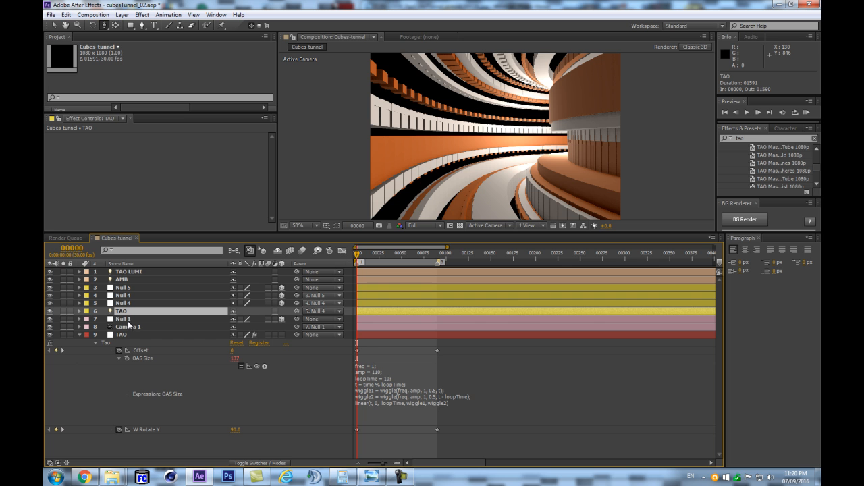
key(a)
key(a)
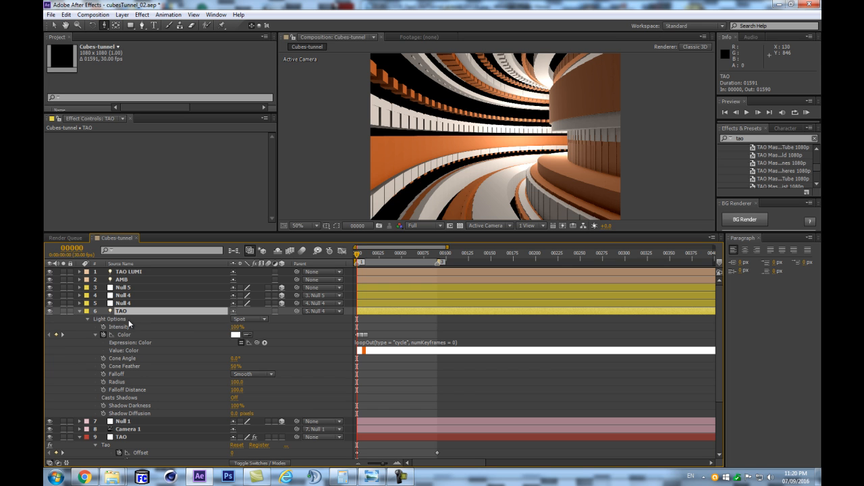
alt+click(103, 382)
key(ctrl+v)
click(314, 357)
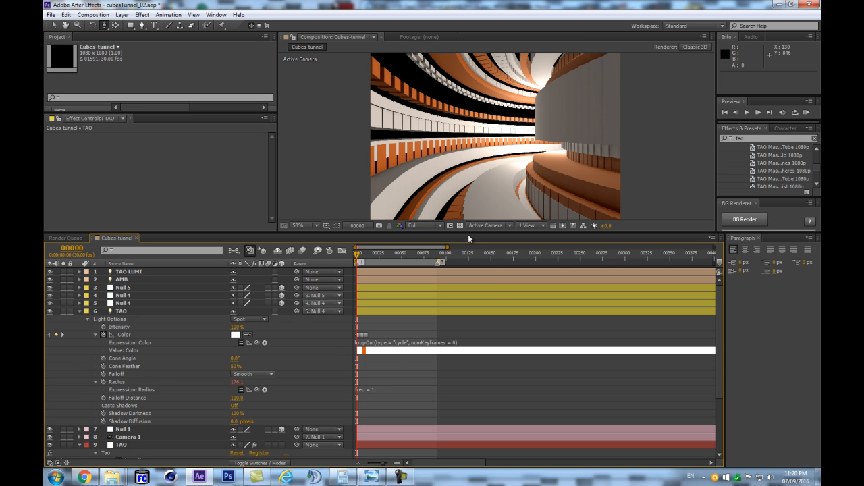
- Set freq to 30 in the TAO light's Radius expression
click(376, 389)
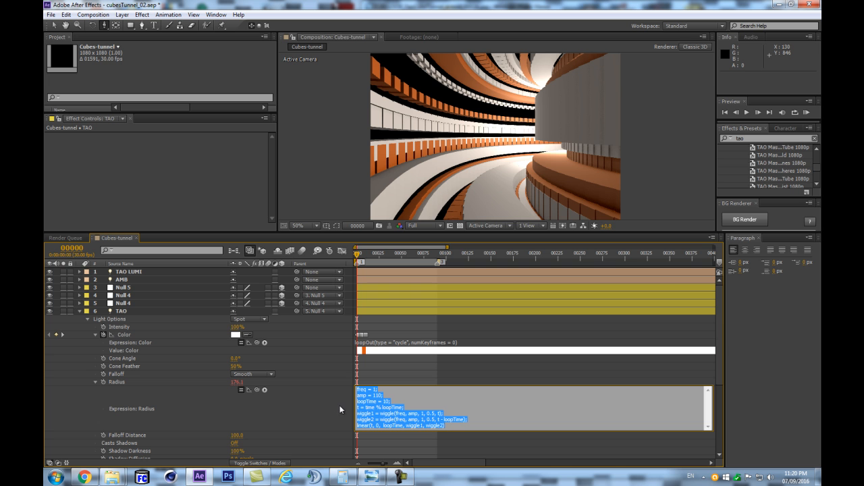
drag(658, 233, 655, 270)
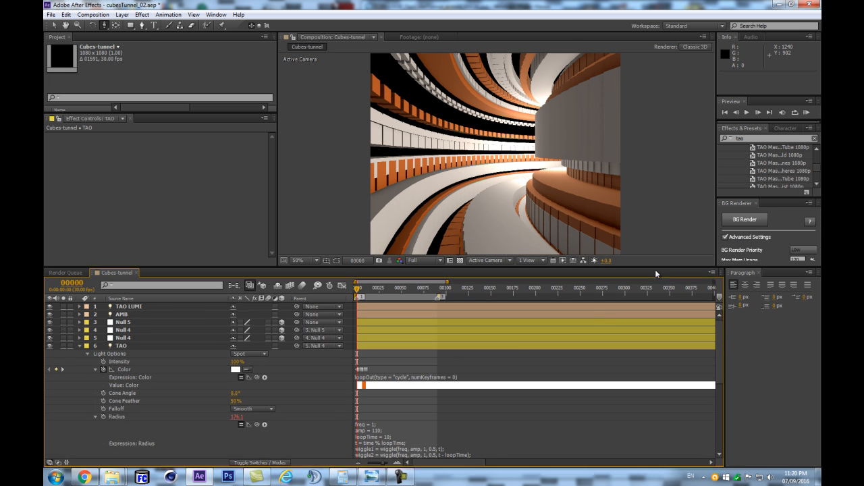
click(388, 419)
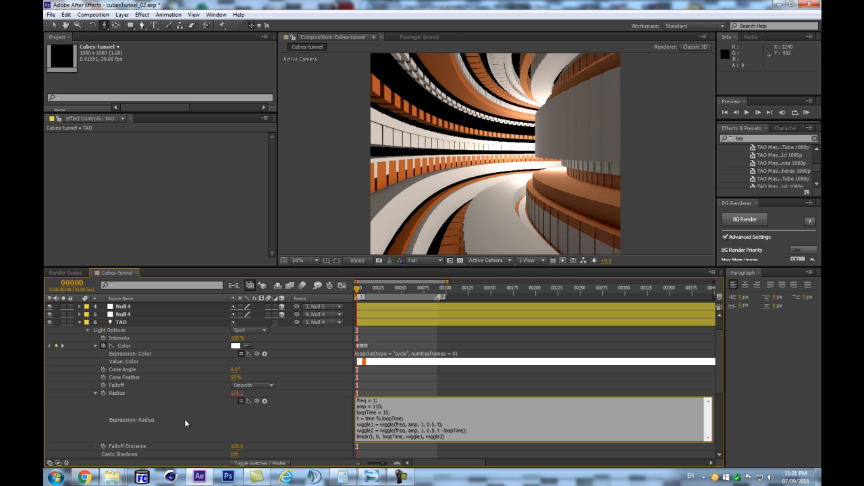
text(0)
click(289, 424)
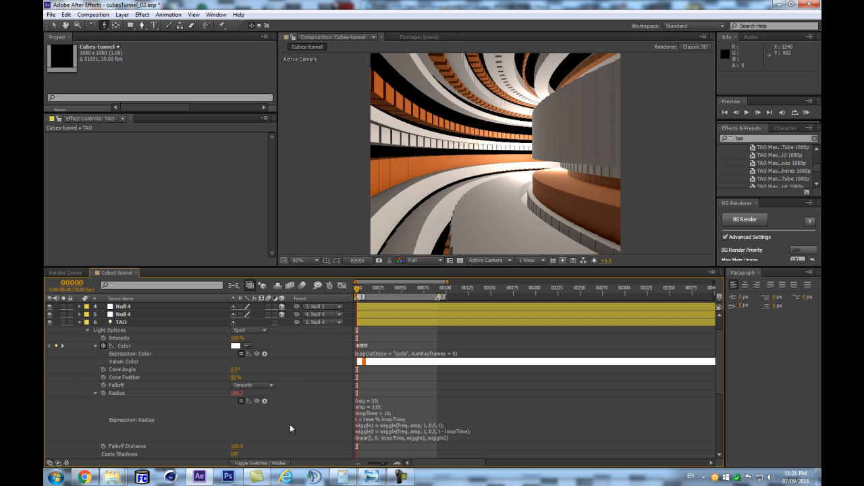
- Set freq to 300 in the TAO light's Radius expression
click(379, 408)
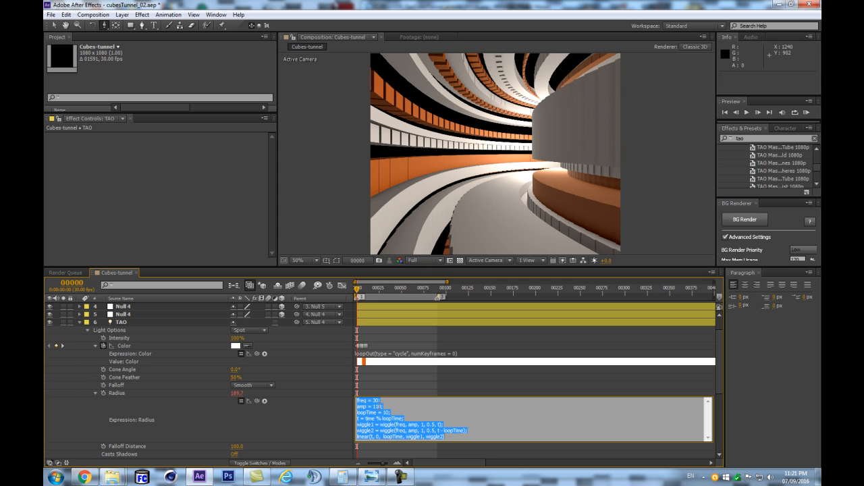
double_click(376, 401)
text(30)
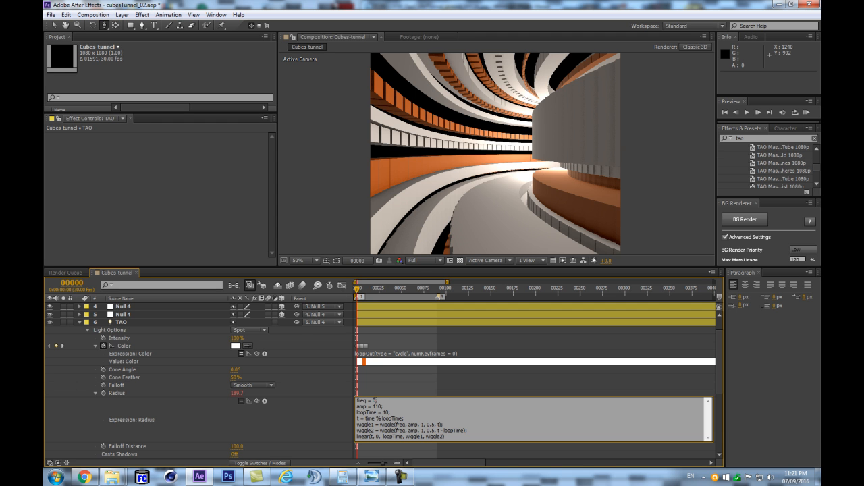
click(311, 414)
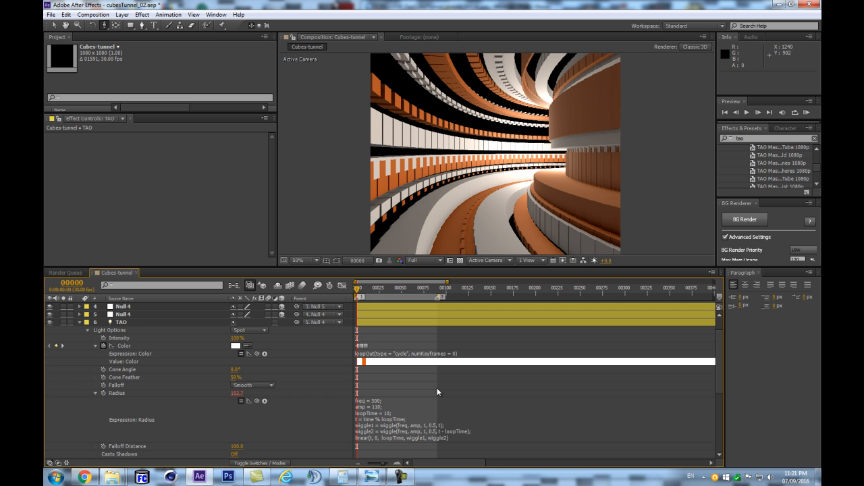
- Compare previews of the tunnel with the TAO light's Radius expression enabled and temporarily disabled
key(KP_0)
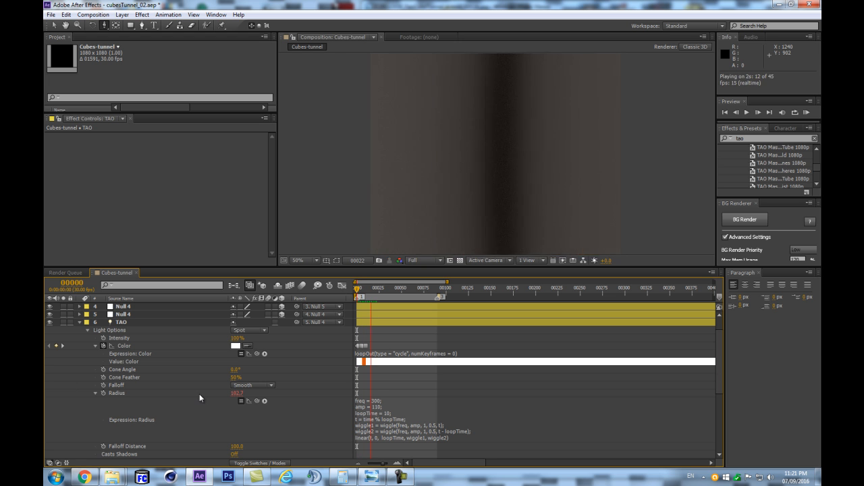
key(space)
click(109, 325)
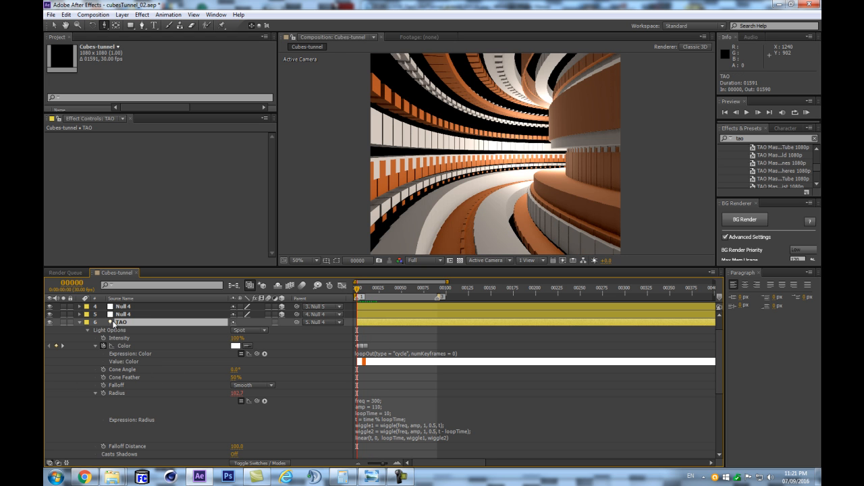
key(KP_0)
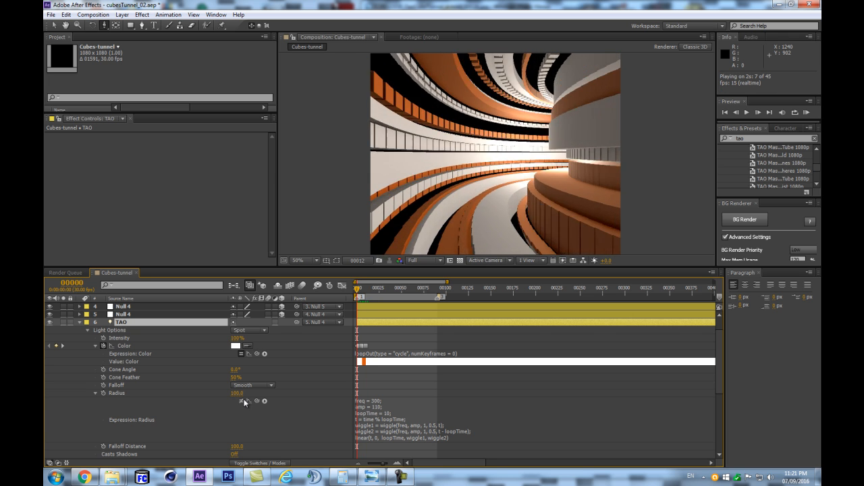
click(243, 402)
key(KP_0)
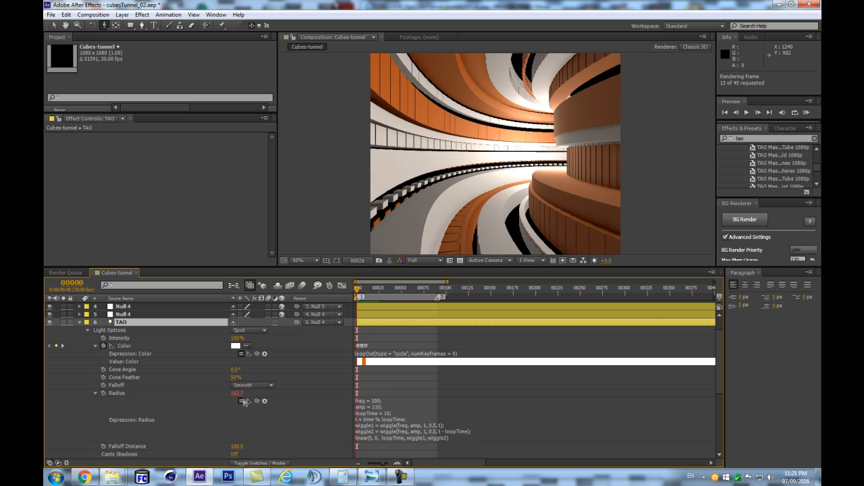
key(space)
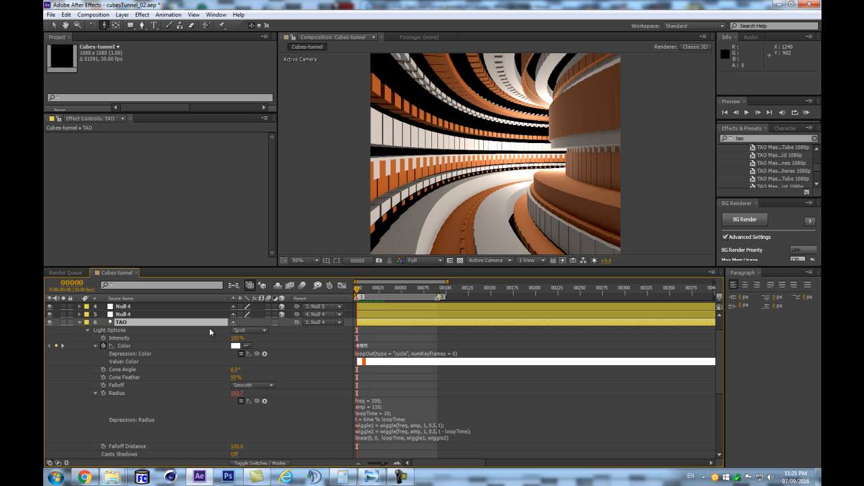
- Collapse the TAO light's properties and examine the TAO effect layer's segment Randomness and Offset Animation Sequence settings
click(81, 324)
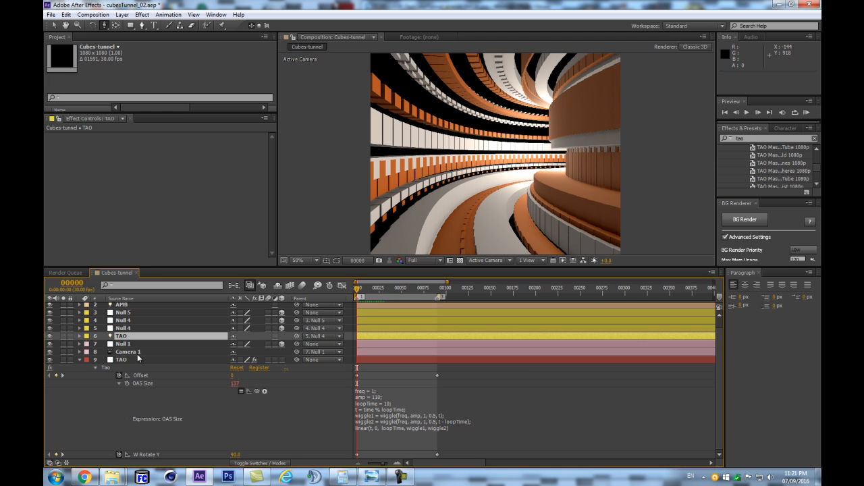
click(128, 360)
drag(272, 155, 274, 303)
scroll(261, 232, up, 6)
scroll(255, 226, up, 6)
scroll(230, 223, down, 10)
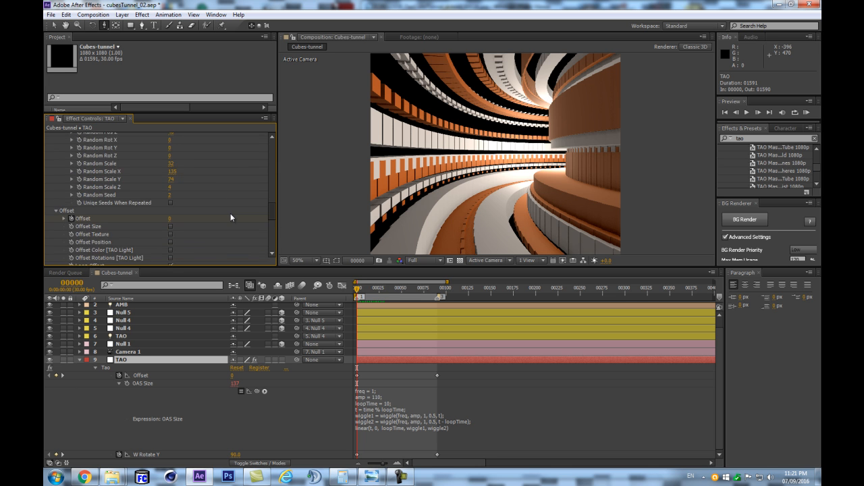
scroll(211, 236, down, 2)
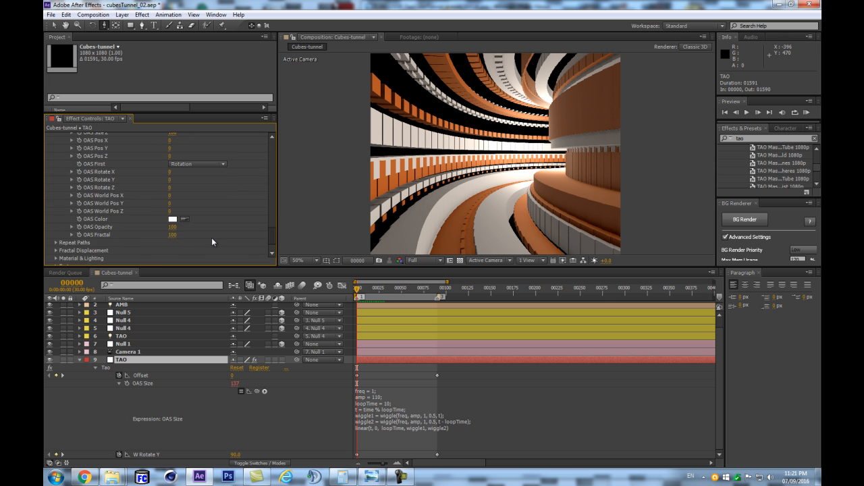
scroll(90, 203, up, 5)
scroll(90, 202, up, 5)
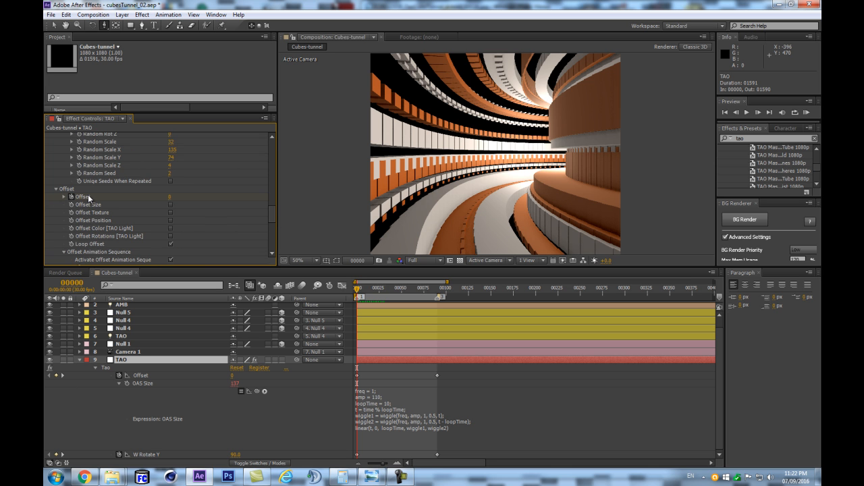
scroll(90, 229, down, 3)
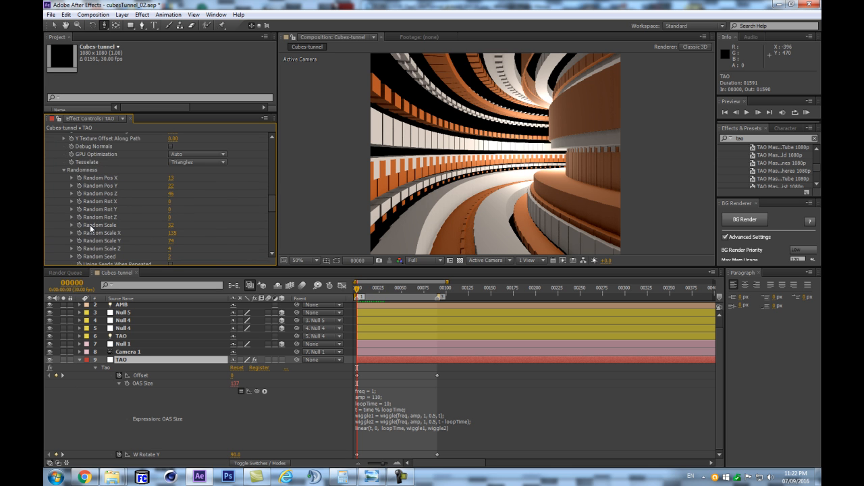
scroll(90, 225, down, 8)
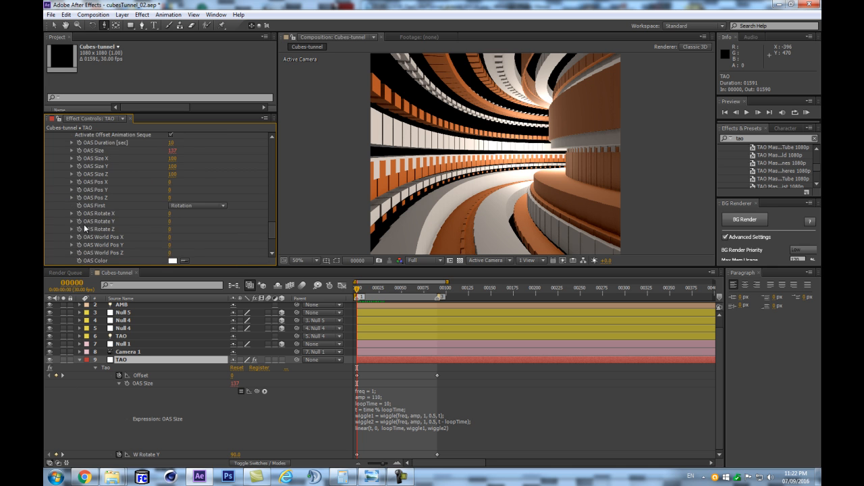
- Try an R1 Path Offset of 24 in the TAO effect's First Repeater, and undo the change
click(56, 214)
scroll(153, 234, down, 8)
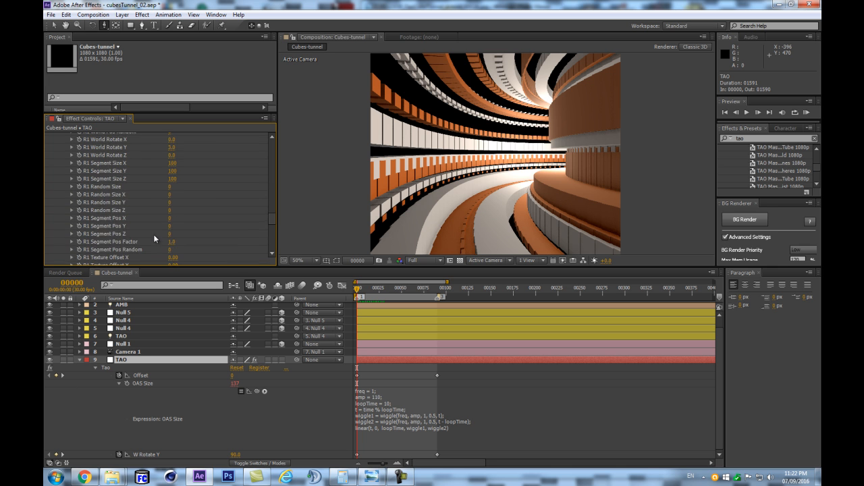
drag(170, 232, 184, 229)
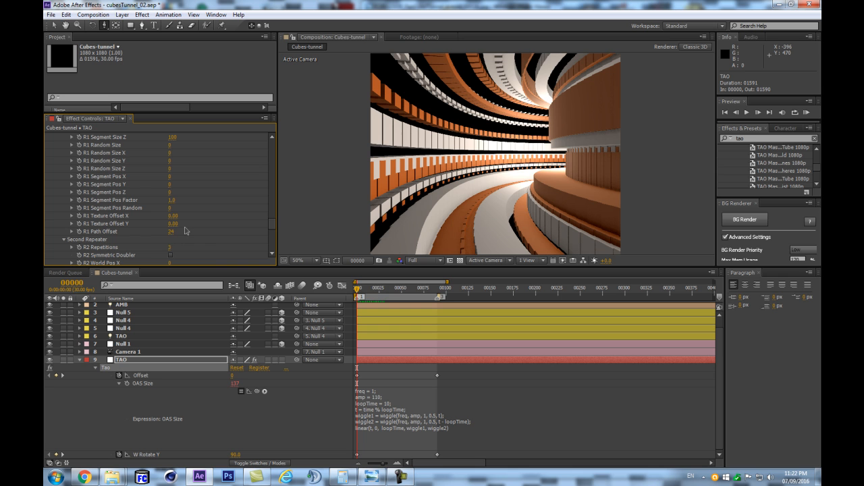
scroll(162, 228, up, 5)
key(ctrl+z)
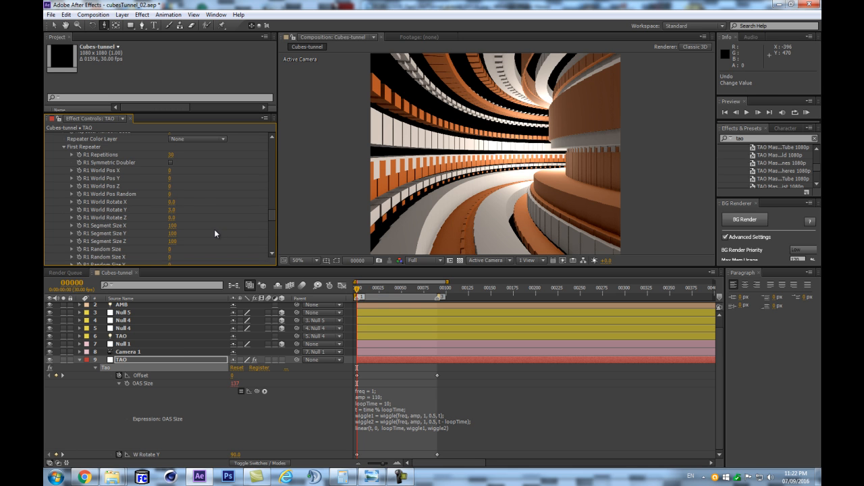
- Try a different R1 Segment Size X in the TAO effect's First Repeater, and undo the change
scroll(215, 229, up, 3)
scroll(215, 229, down, 2)
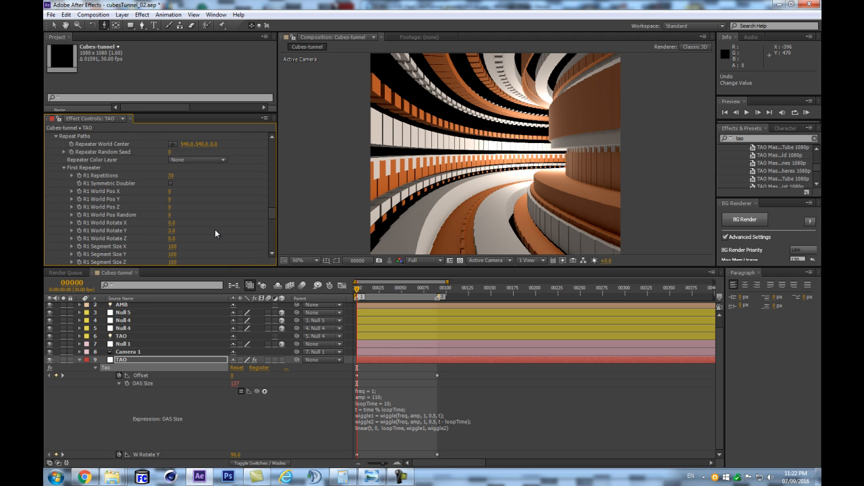
scroll(214, 234, down, 1)
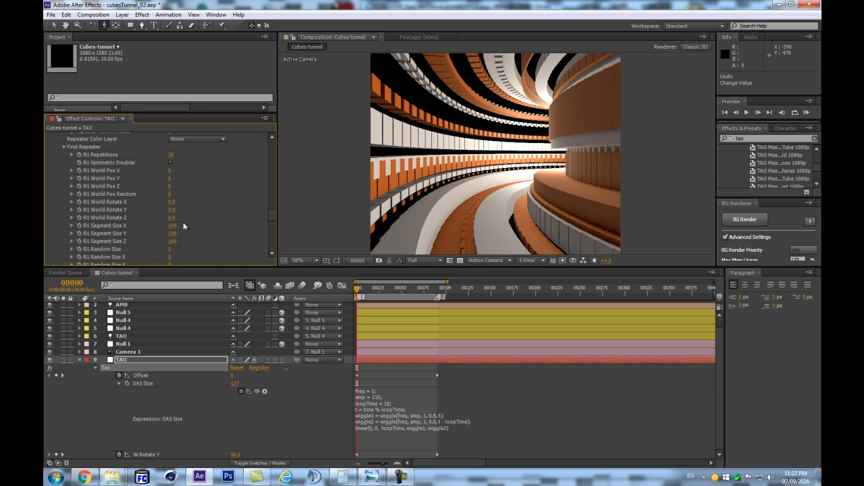
drag(173, 223, 176, 202)
key(ctrl+z)
key(ctrl+z)
key(ctrl+z)
scroll(190, 220, down, 10)
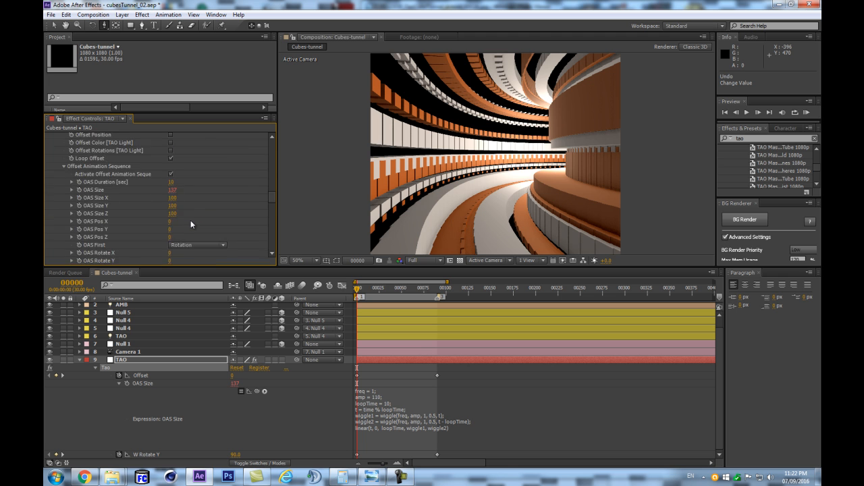
- Turn on Offset Position in the TAO effect's Offset settings and preview the tunnel animation
scroll(190, 220, up, 3)
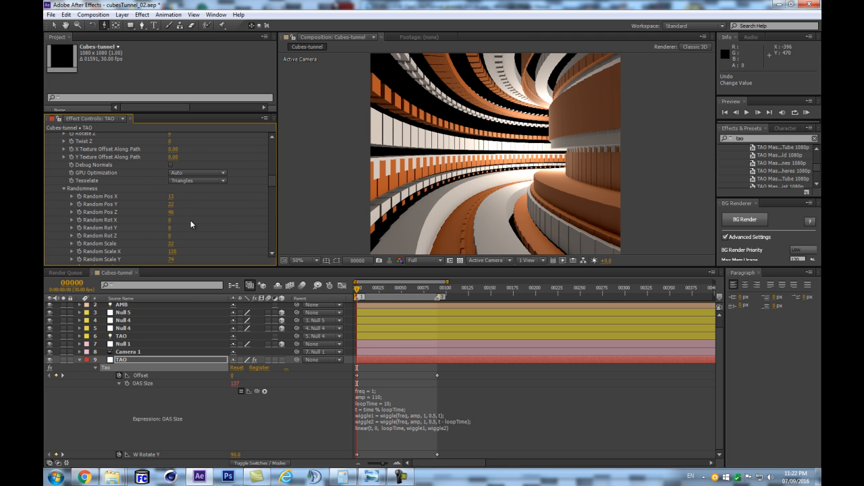
scroll(191, 220, up, 5)
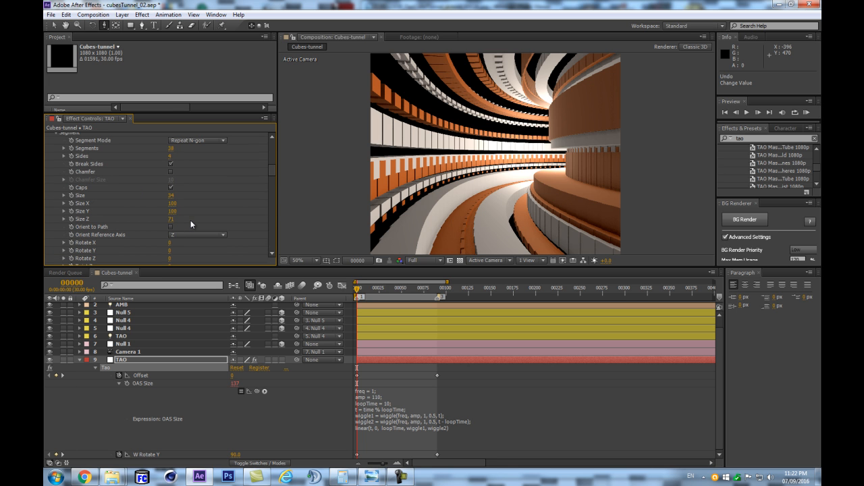
scroll(191, 220, up, 3)
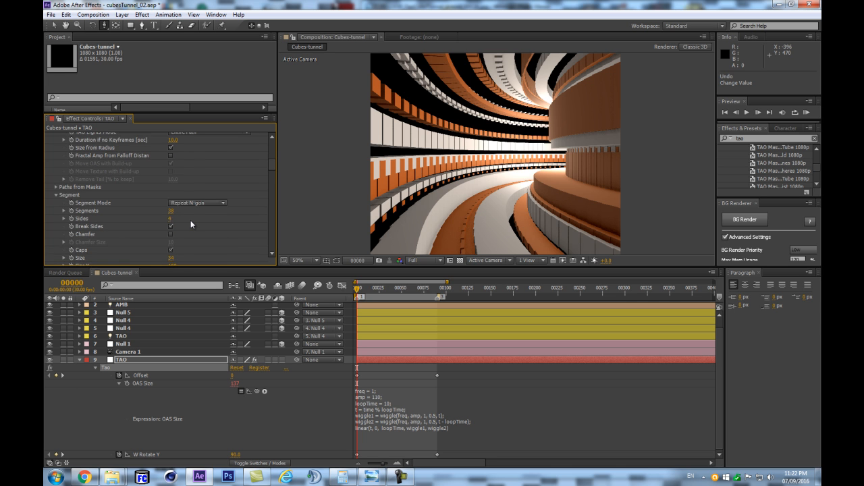
scroll(190, 220, up, 3)
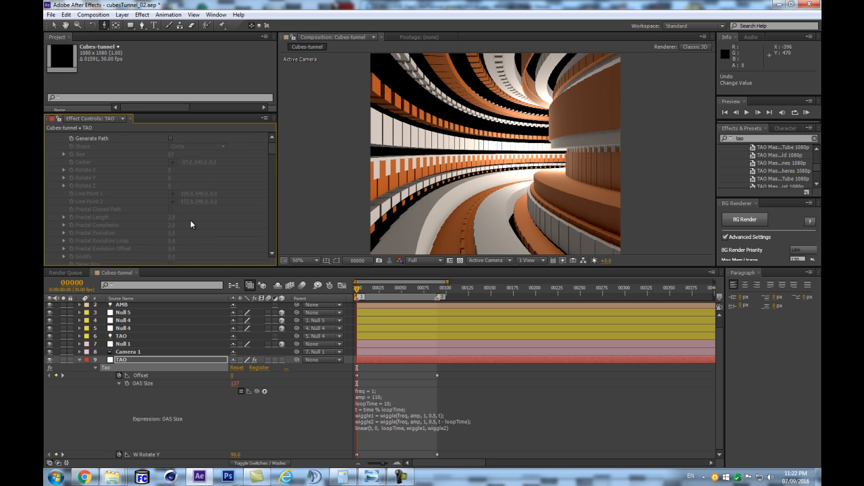
scroll(191, 221, down, 6)
scroll(191, 220, down, 5)
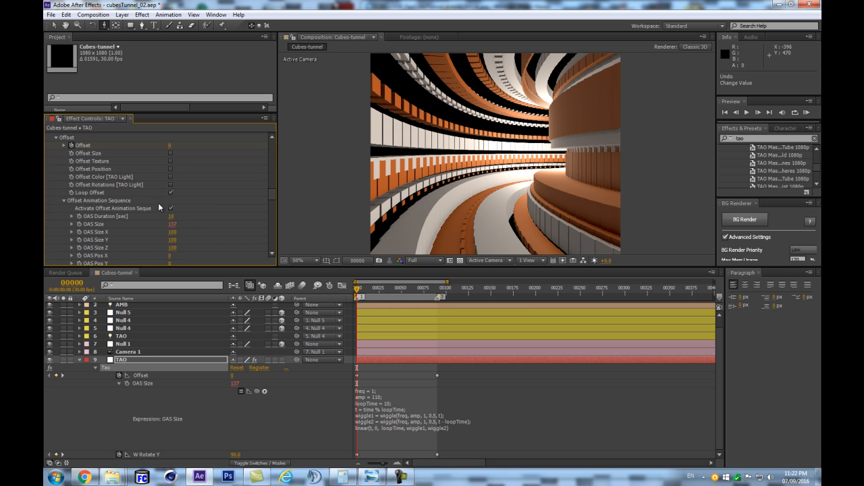
click(171, 170)
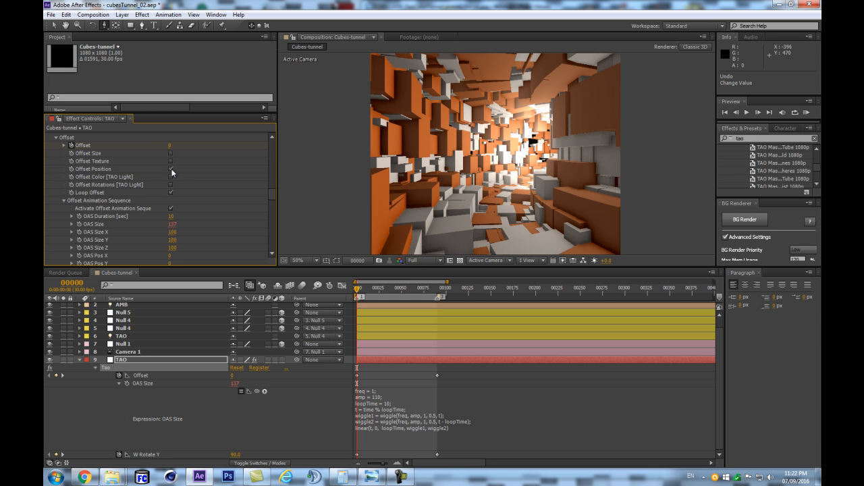
click(172, 361)
key(KP_0)
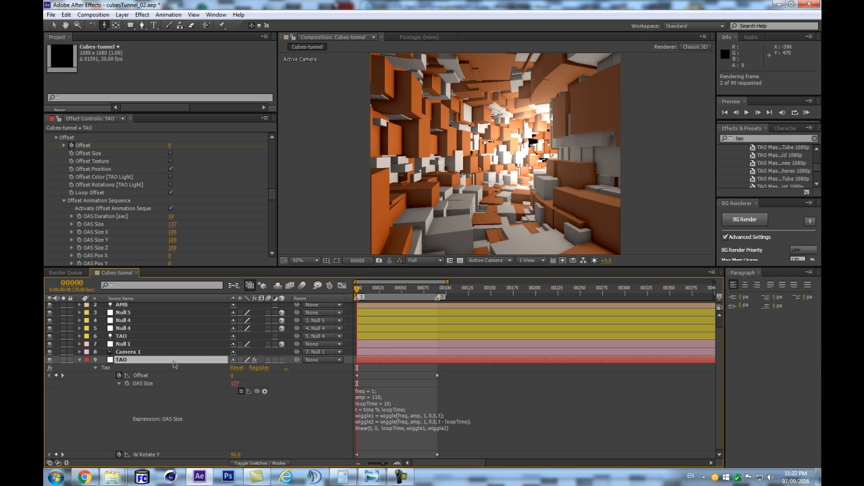
key(Return)
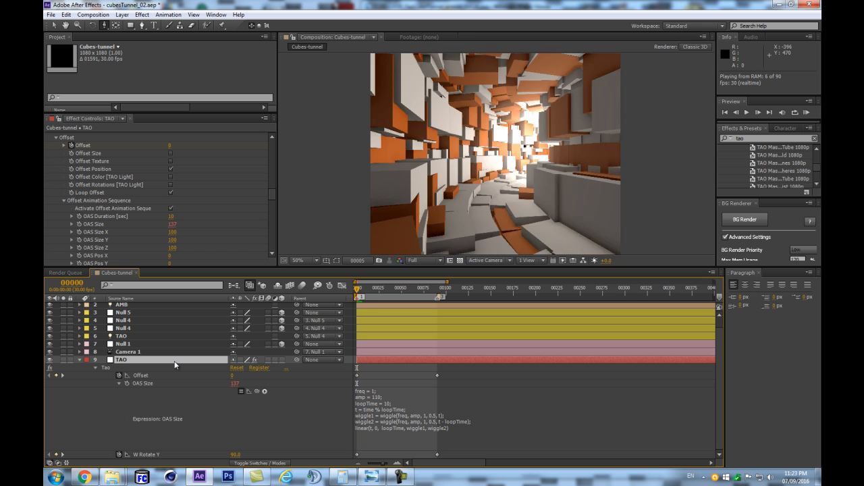
key(space)
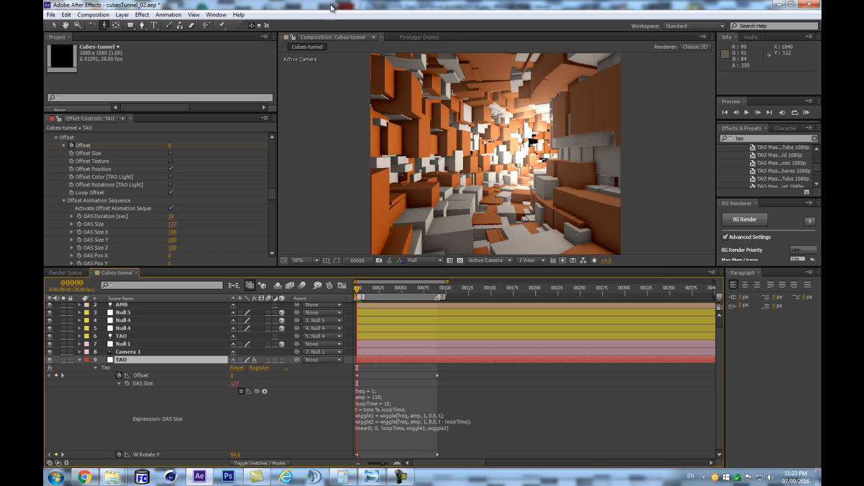
- Turn off Offset Position, enable Offset Size instead in the TAO effect, and preview the tunnel
scroll(271, 196, down, 2)
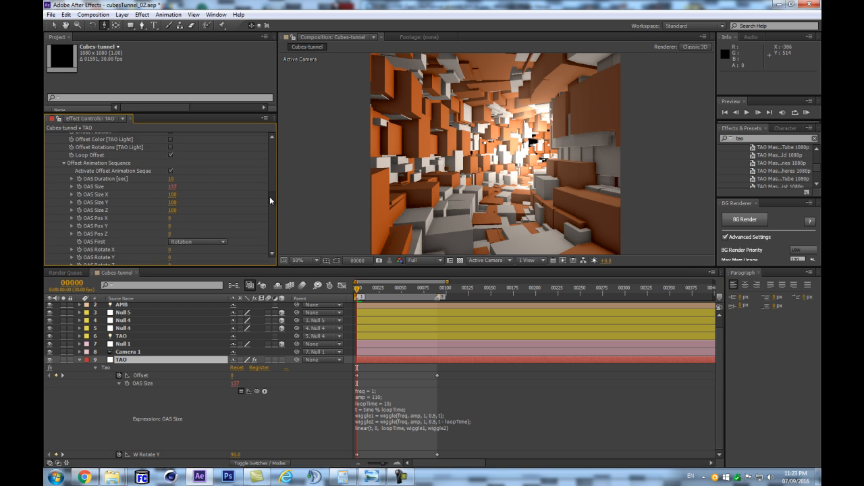
scroll(268, 198, down, 8)
scroll(237, 221, up, 10)
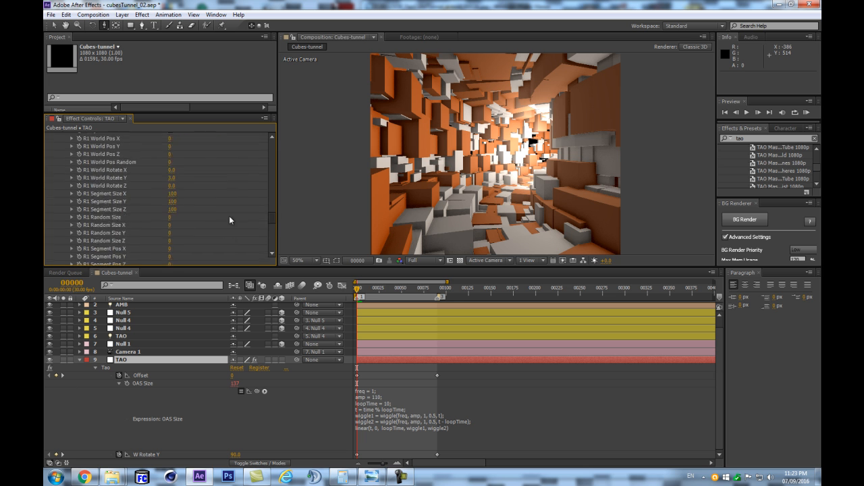
scroll(202, 194, up, 1)
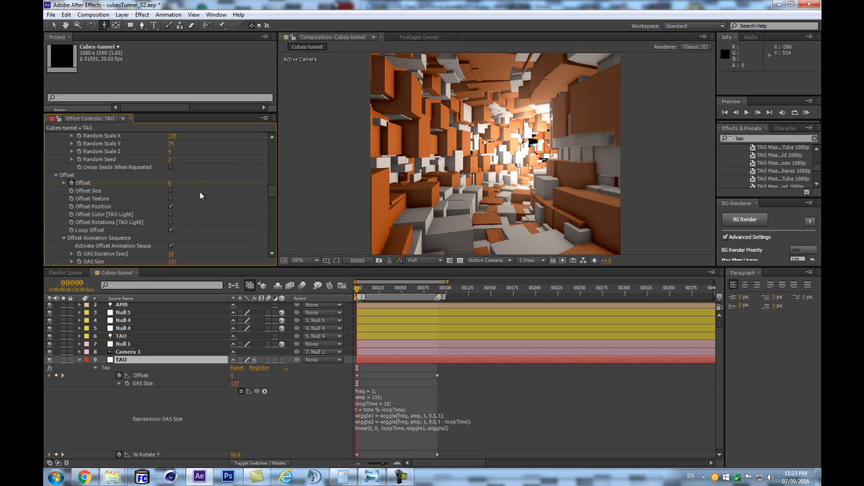
click(171, 206)
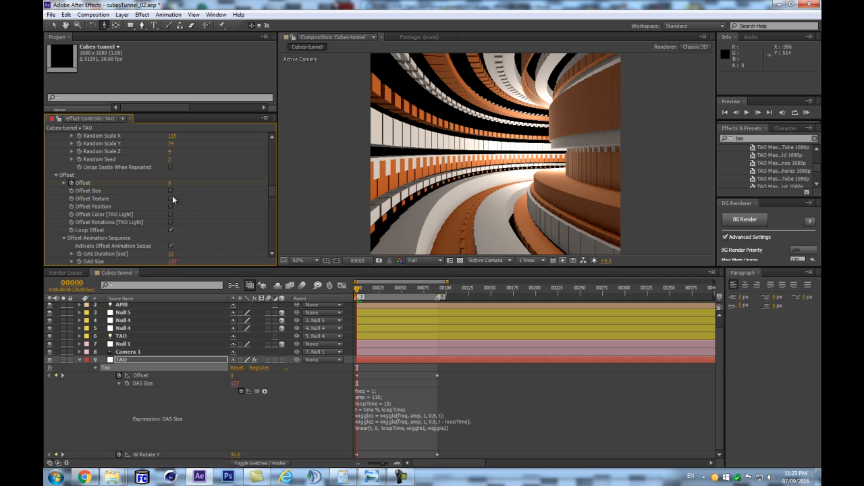
click(170, 191)
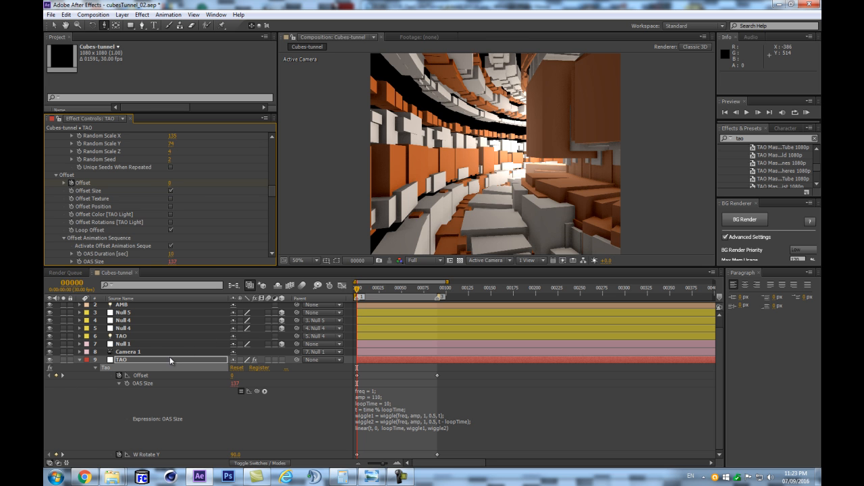
click(170, 360)
key(KP_0)
key(Escape)
key(Escape)
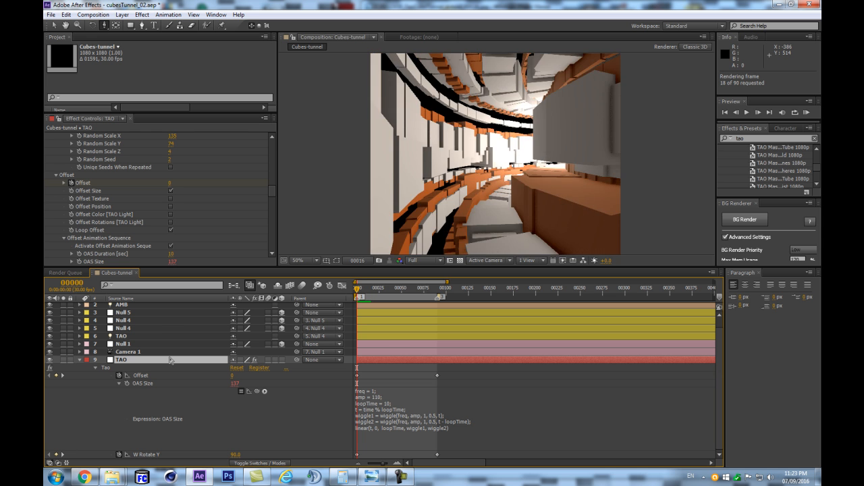
- Turn off Loop Offset in the TAO effect and check the tunnel at frame 90
scroll(242, 212, down, 3)
scroll(240, 218, down, 6)
scroll(171, 204, up, 7)
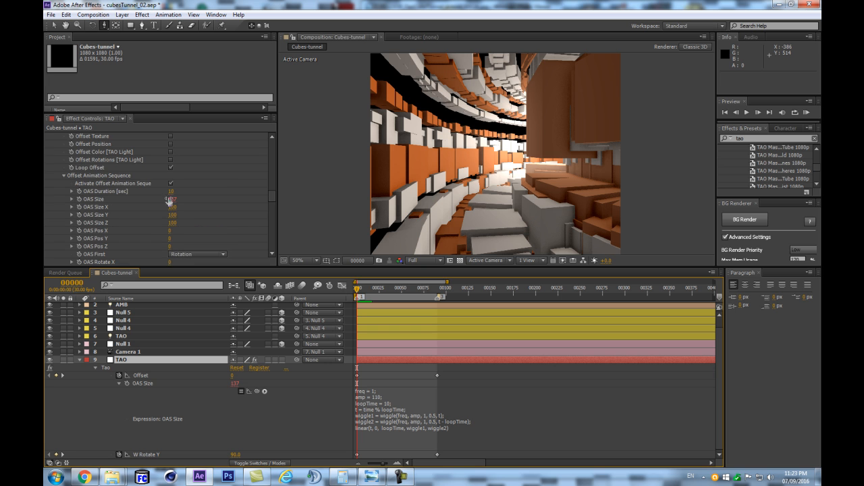
click(171, 168)
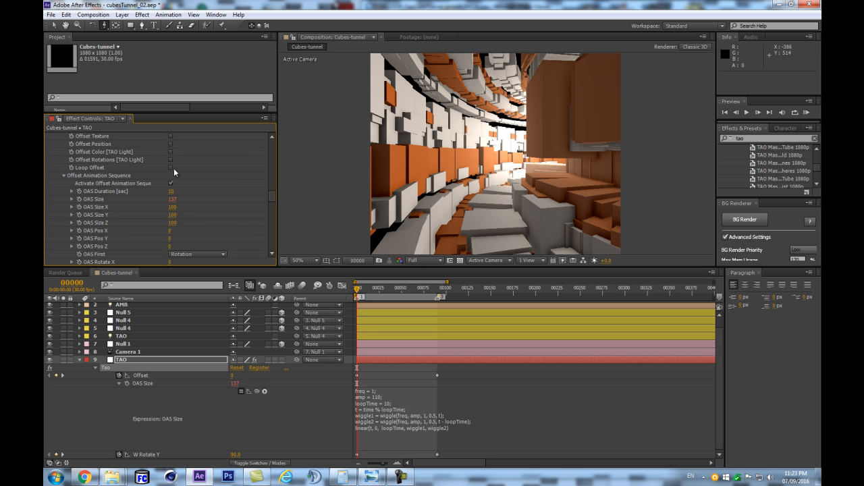
click(438, 289)
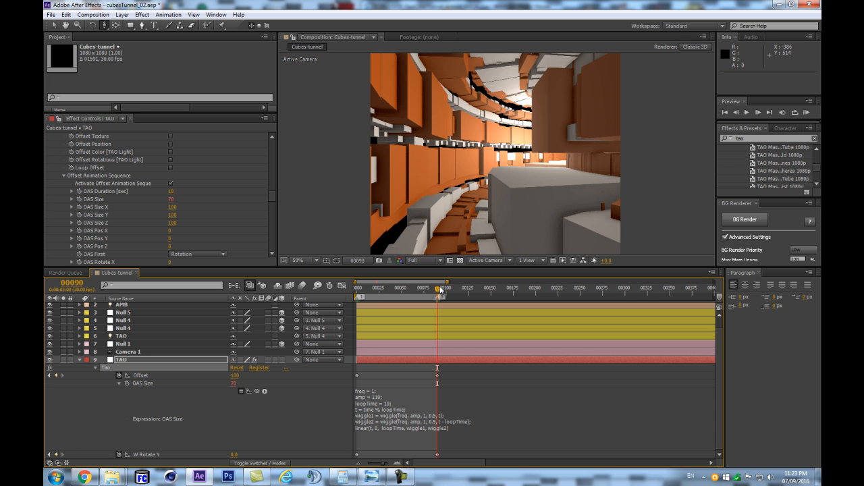
- Set the First Repeater's R1 Path Offset to 8 and check the Second Repeater's R2 Path Offset
scroll(266, 218, down, 10)
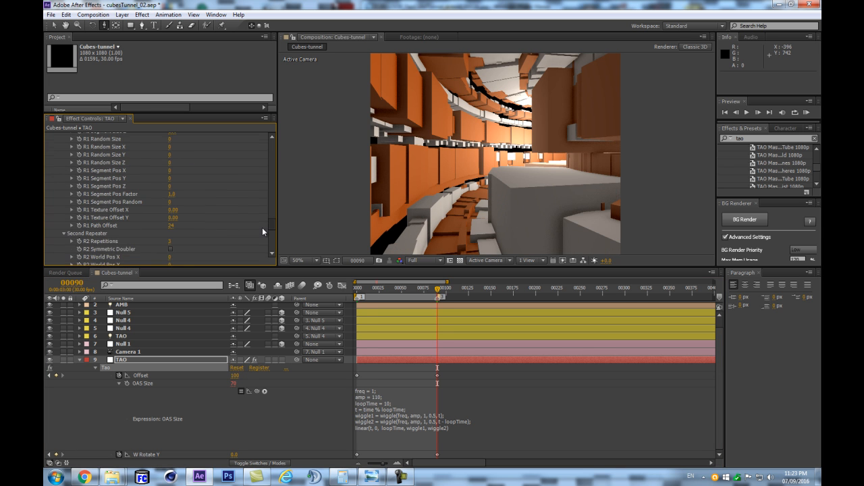
click(170, 225)
text(8)
key(Return)
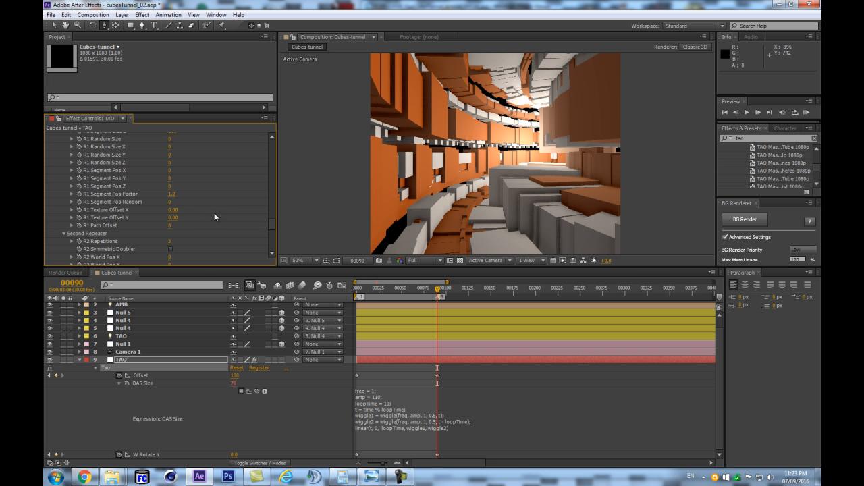
scroll(270, 230, down, 10)
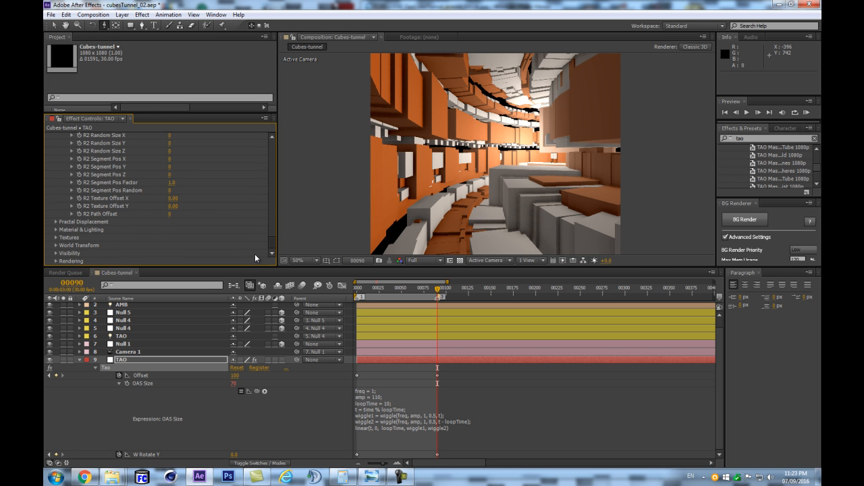
click(169, 214)
click(219, 216)
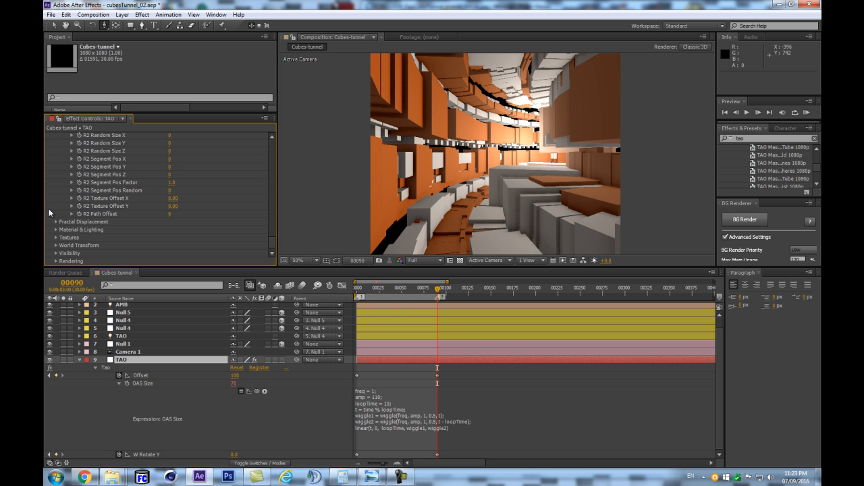
- Turn Loop Offset back on in the TAO effect's Offset settings
scroll(74, 210, up, 10)
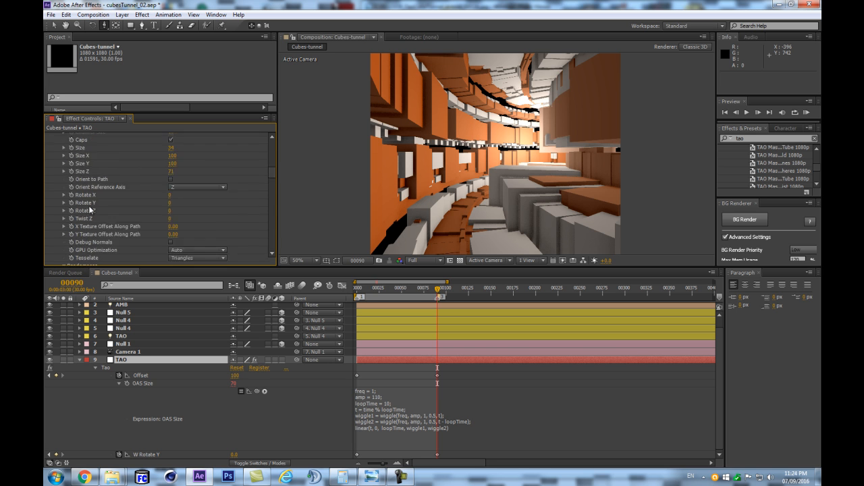
scroll(94, 218, down, 5)
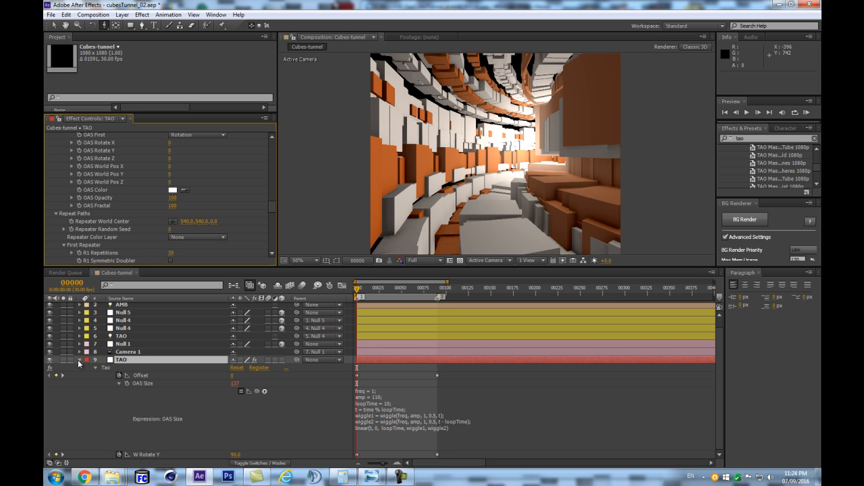
scroll(147, 234, up, 5)
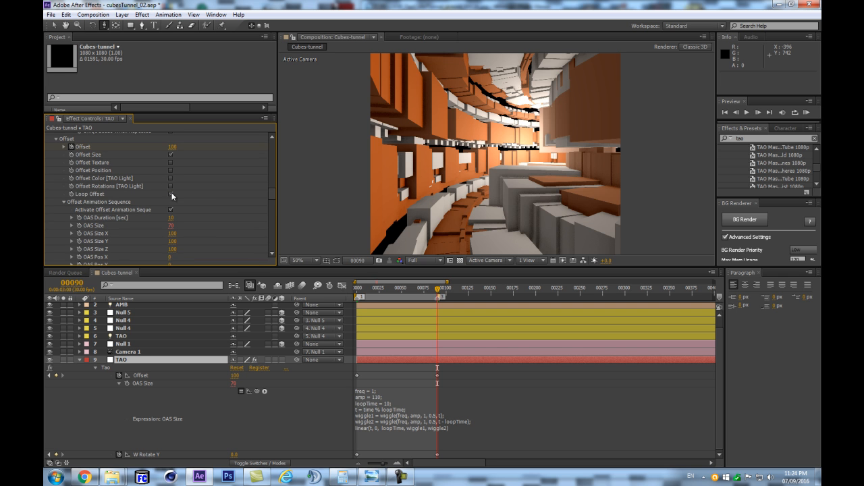
click(171, 194)
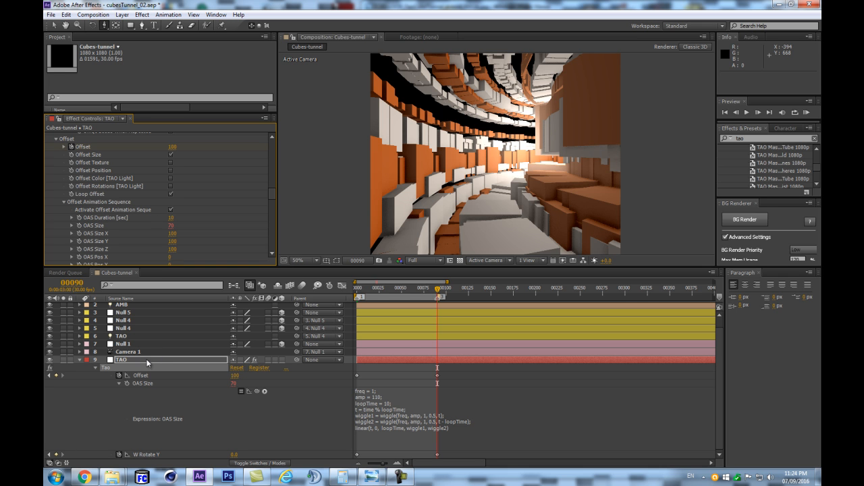
- Copy the looping wiggle expression from the TAO effect's OAS Size and apply it to the TAO light's Position
click(113, 338)
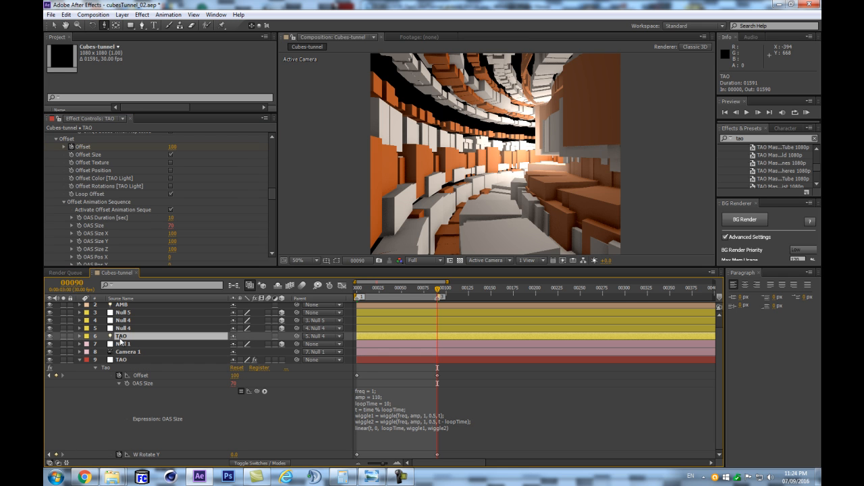
key(p)
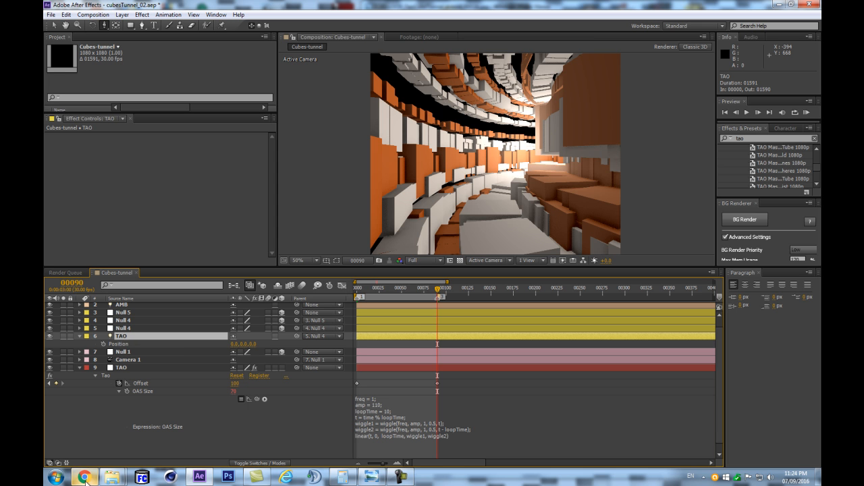
click(358, 428)
key(ctrl+c)
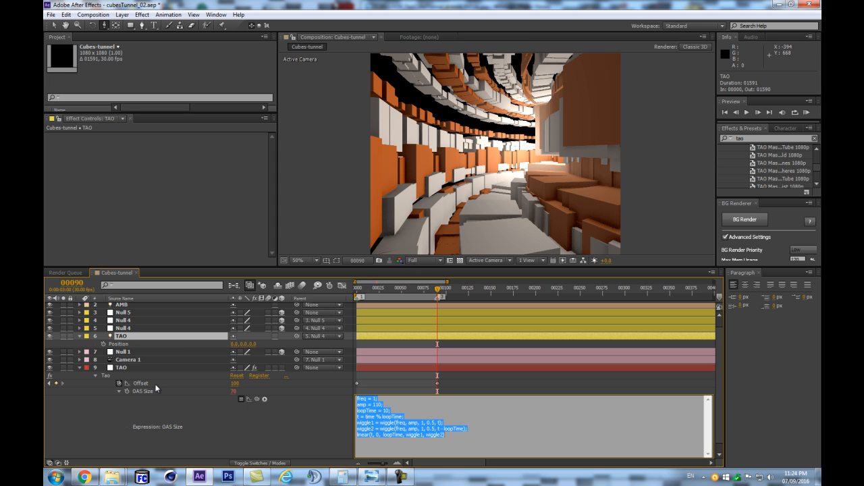
alt+click(102, 344)
key(ctrl+v)
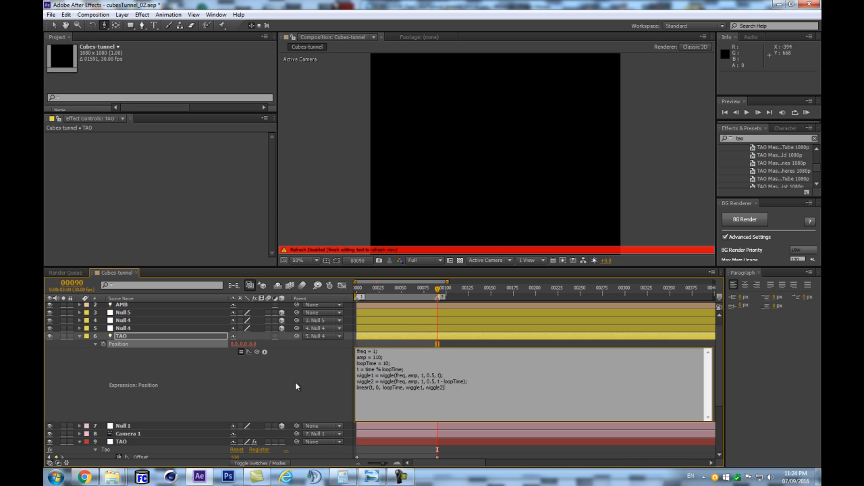
click(295, 382)
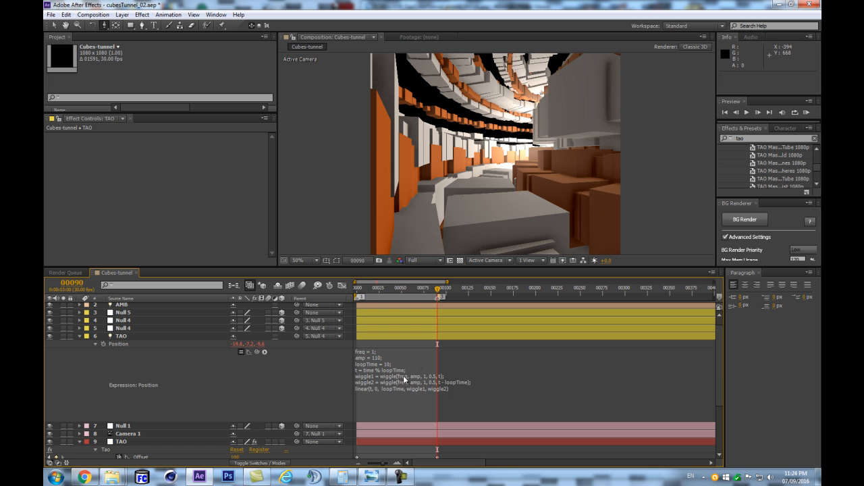
- Set freq to 300 and amp to 21 in the TAO light's Position expression
click(374, 363)
click(376, 352)
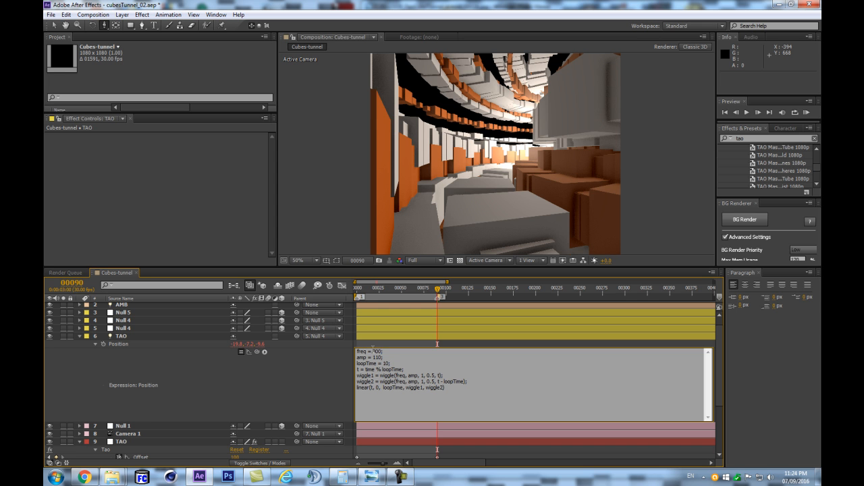
key(BackSpace)
click(321, 385)
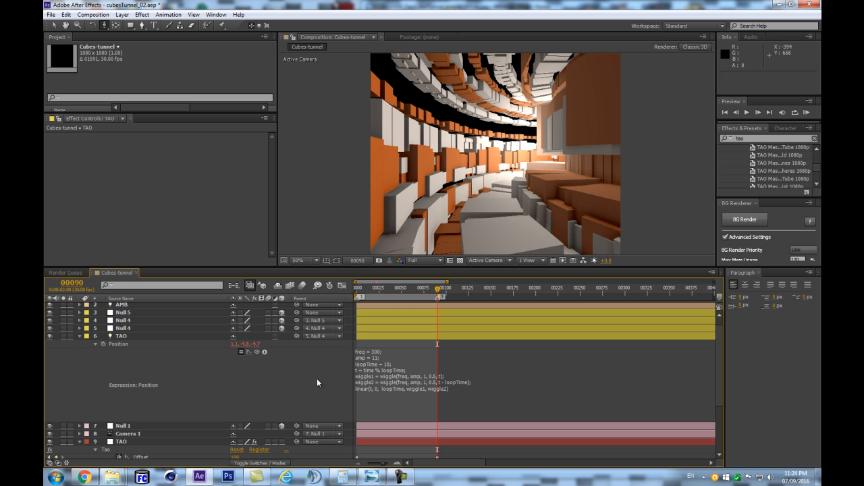
click(404, 353)
click(375, 358)
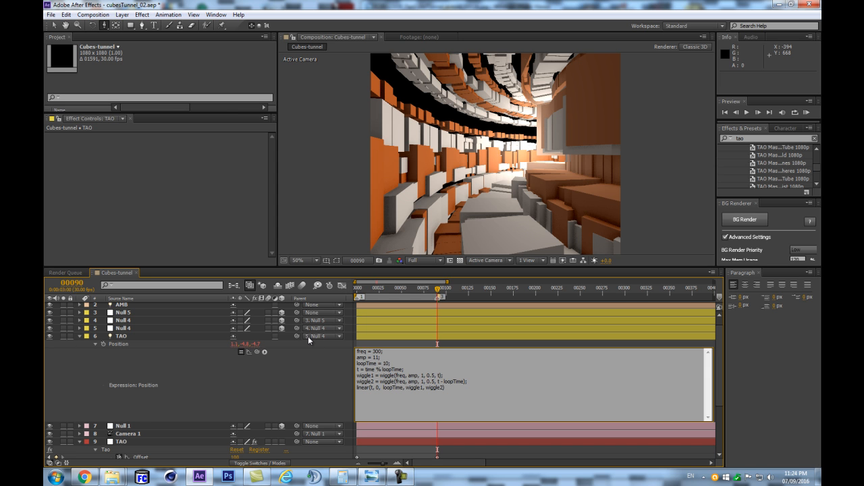
click(264, 356)
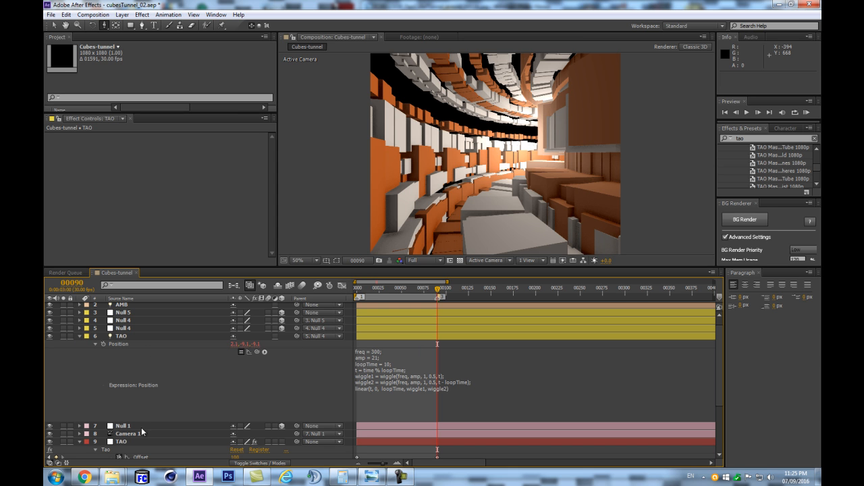
click(399, 367)
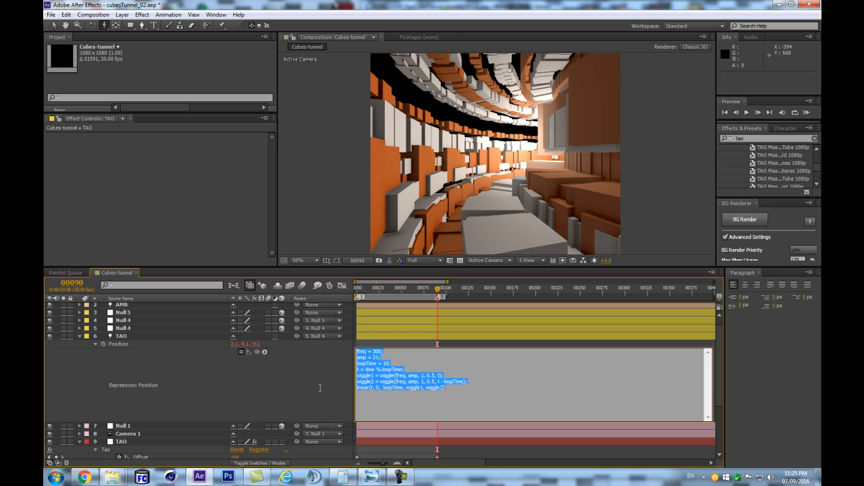
click(85, 447)
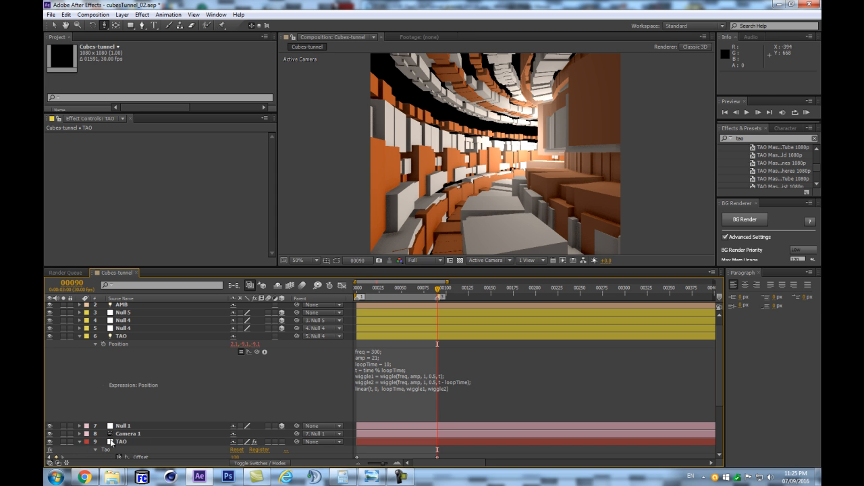
- Set the TAO effect's Segments to 48 and its segment Size to 23
click(110, 441)
scroll(210, 195, down, 5)
drag(271, 153, 275, 165)
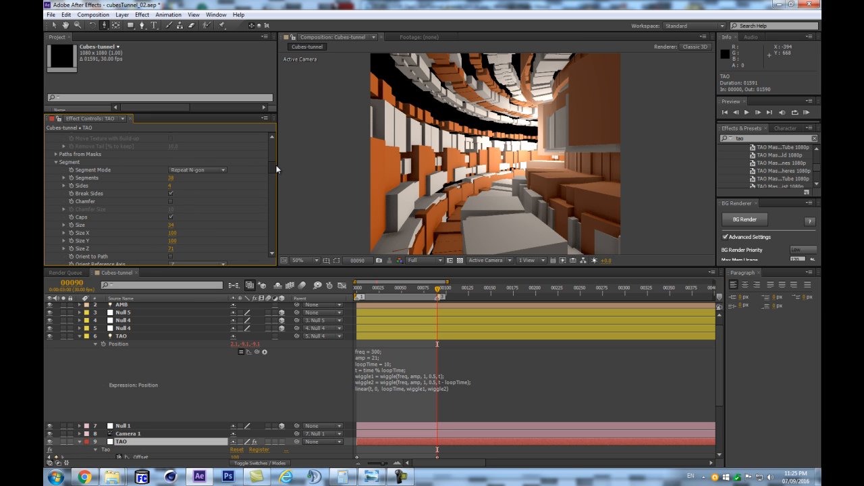
mouse_move(170, 179)
mouse_down()
mouse_move(188, 178)
mouse_move(167, 180)
mouse_up()
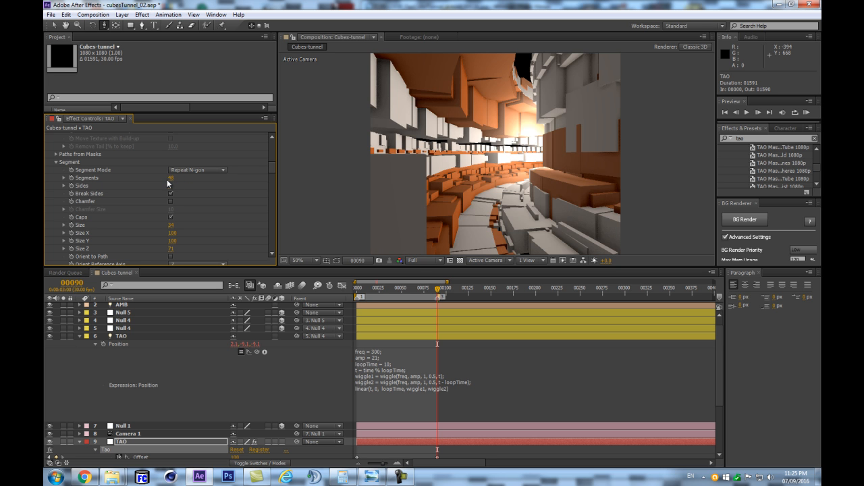
scroll(189, 189, down, 3)
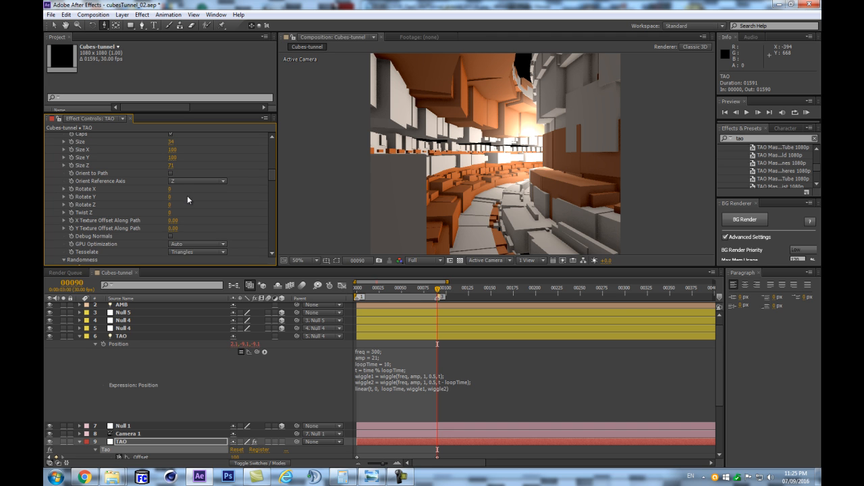
scroll(173, 196, down, 4)
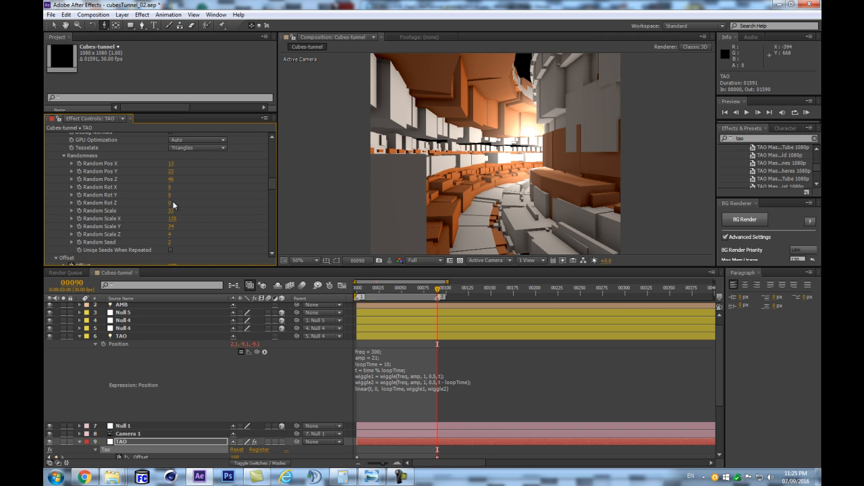
scroll(169, 171, up, 2)
scroll(169, 171, up, 3)
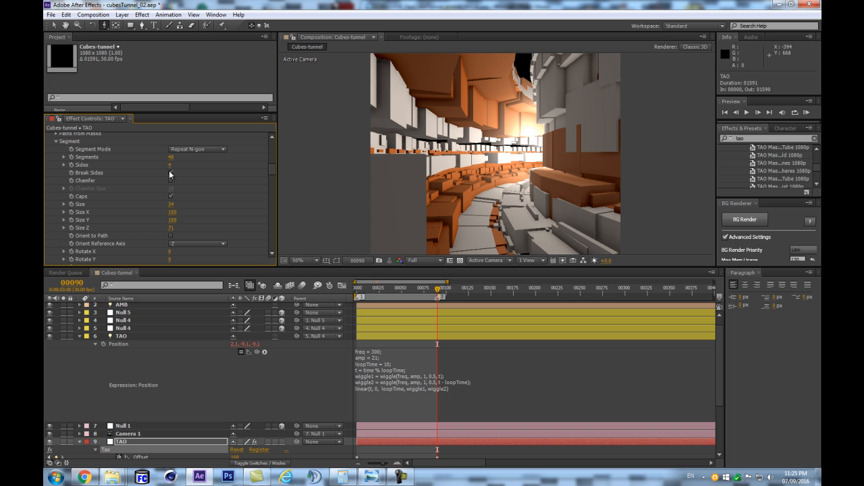
click(173, 157)
key(Return)
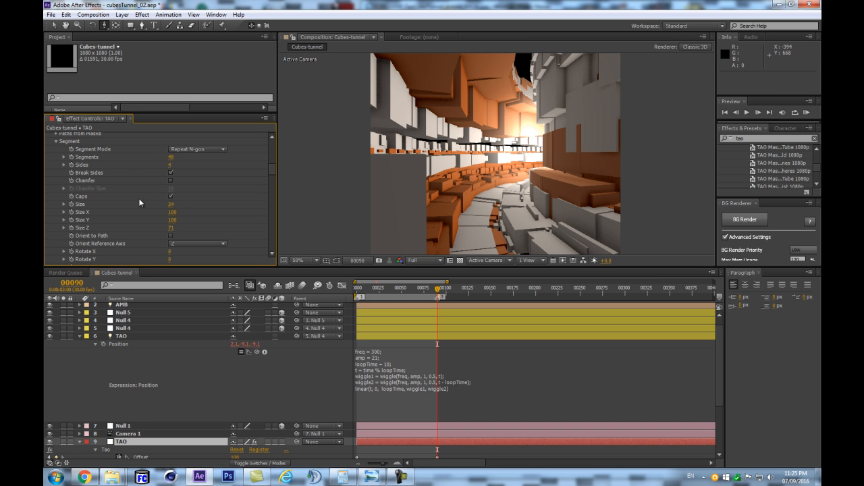
drag(172, 204, 167, 204)
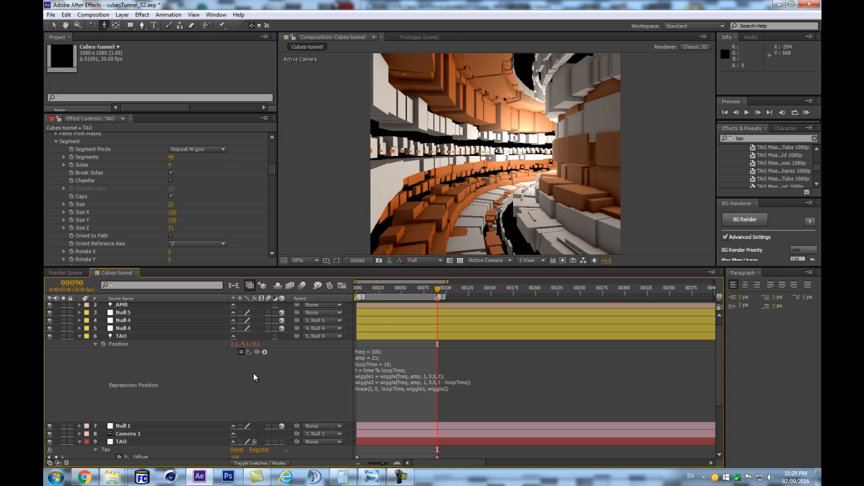
- Preview the tunnel animation, first with skipped frames and again with every frame
key(Return)
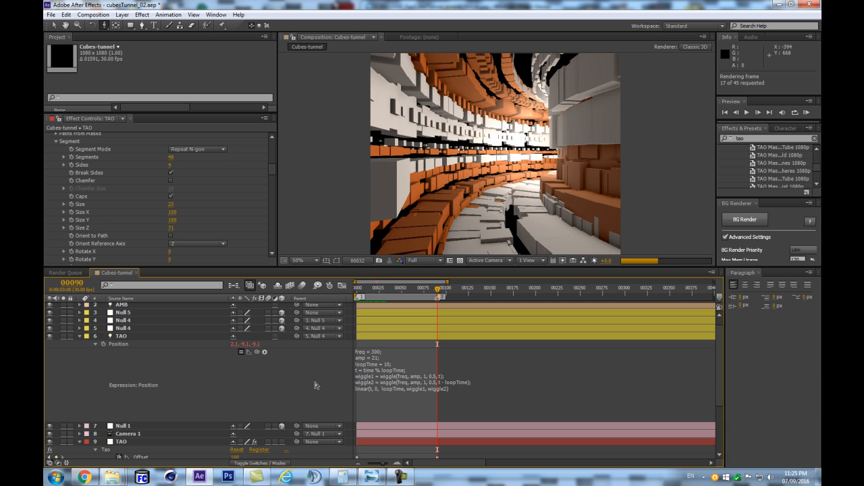
key(space)
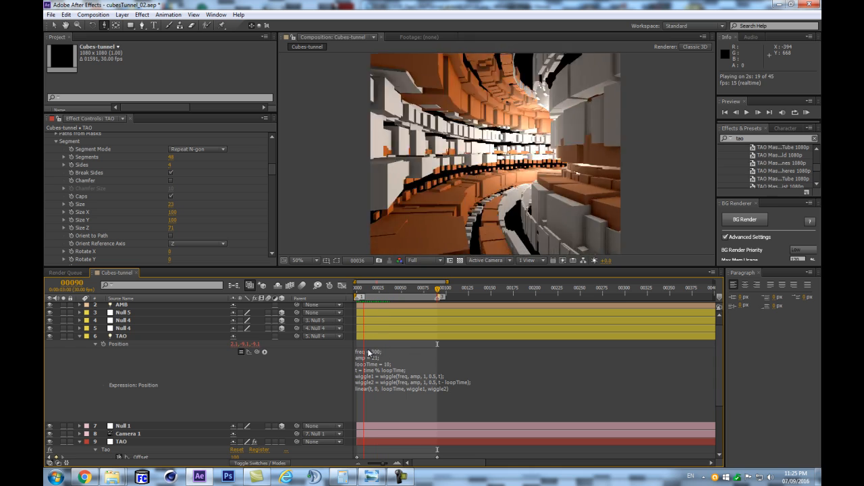
key(space)
scroll(372, 352, down, 3)
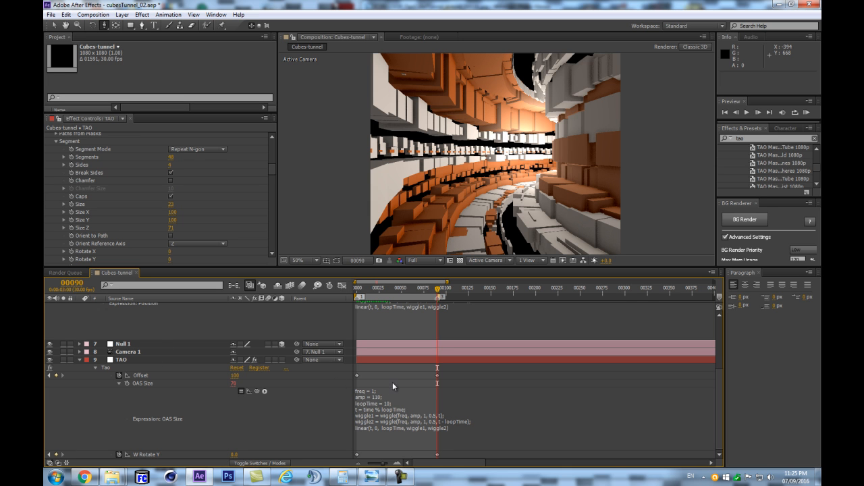
key(KP_0)
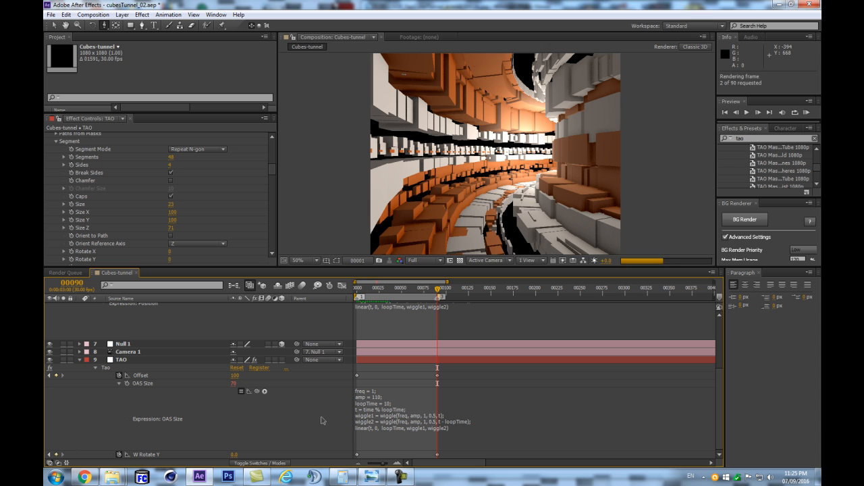
key(Return)
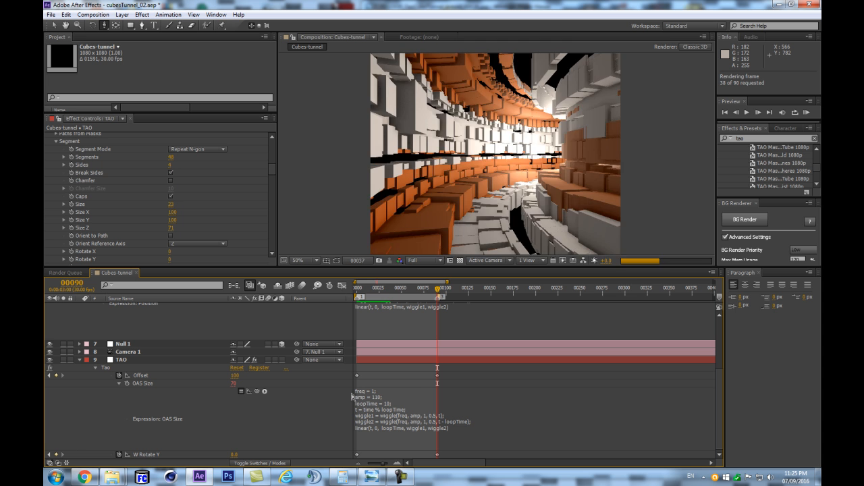
key(space)
key(space)
- Disable the looping wiggle expression on the TAO effect's OAS Size
click(241, 391)
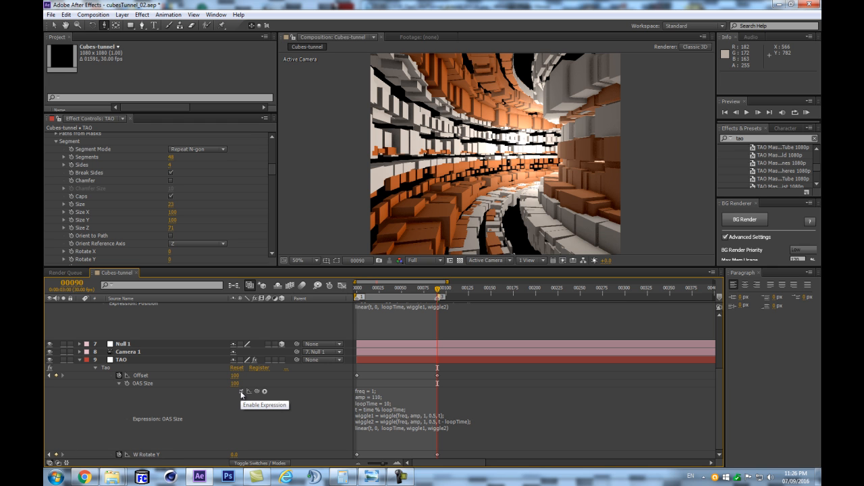
click(241, 392)
click(241, 391)
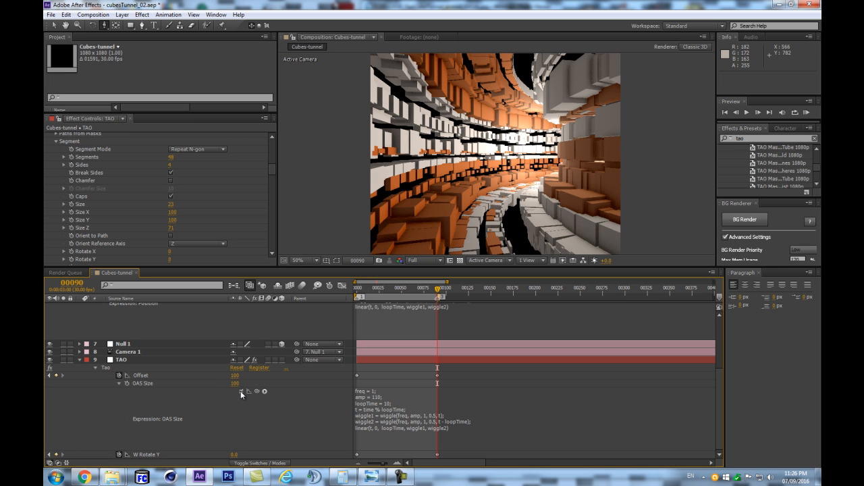
- Set the TAO effect's Segments to 64, collapse the TAO effect layer and preview the tunnel
scroll(174, 195, up, 5)
scroll(177, 183, up, 4)
scroll(179, 190, down, 5)
drag(170, 162, 175, 162)
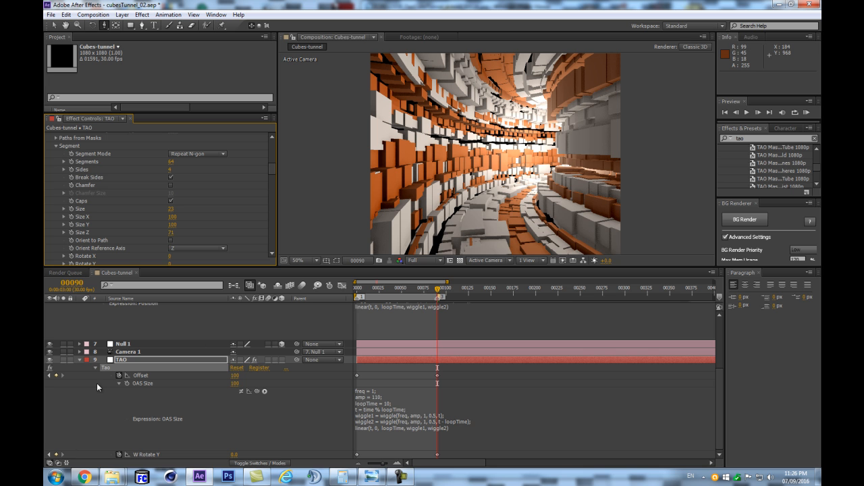
click(80, 361)
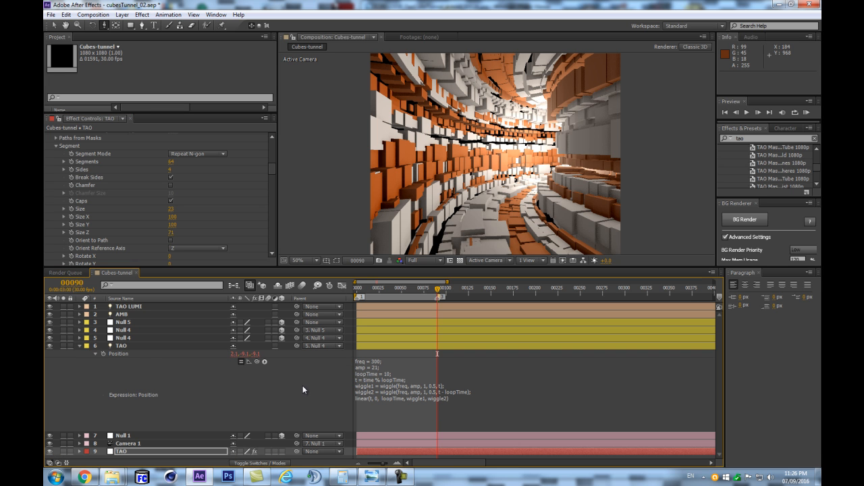
key(Return)
key(Return)
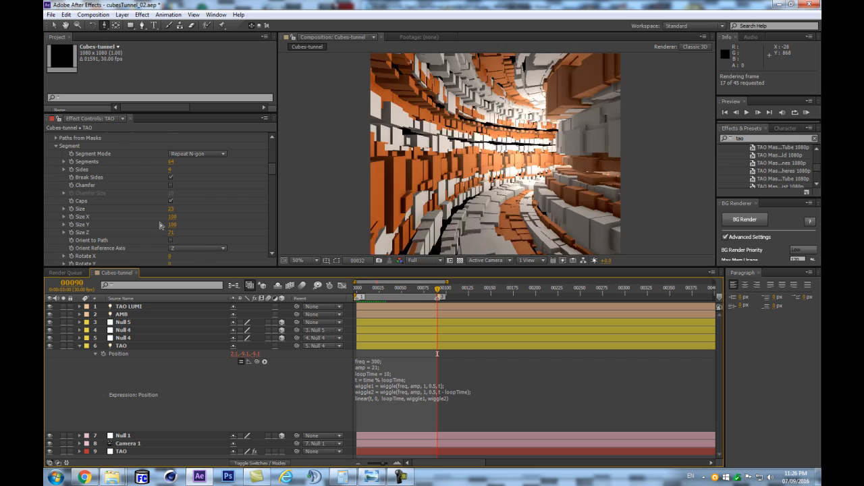
key(space)
key(space)
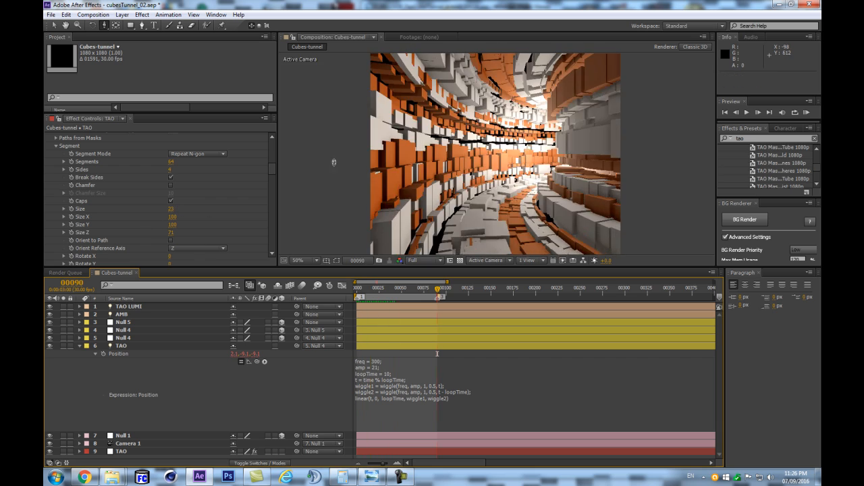
- Set loopTime to 2.5 in the TAO light's Position expression and preview the loop
drag(272, 168, 264, 238)
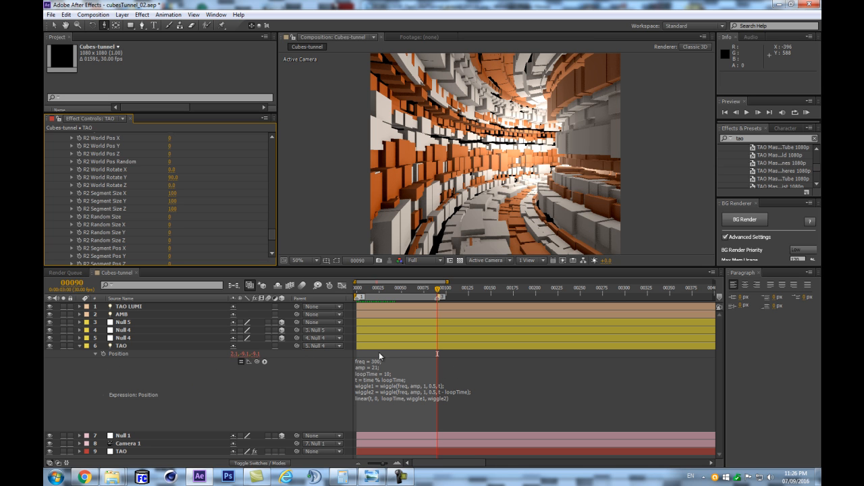
click(383, 372)
click(383, 372)
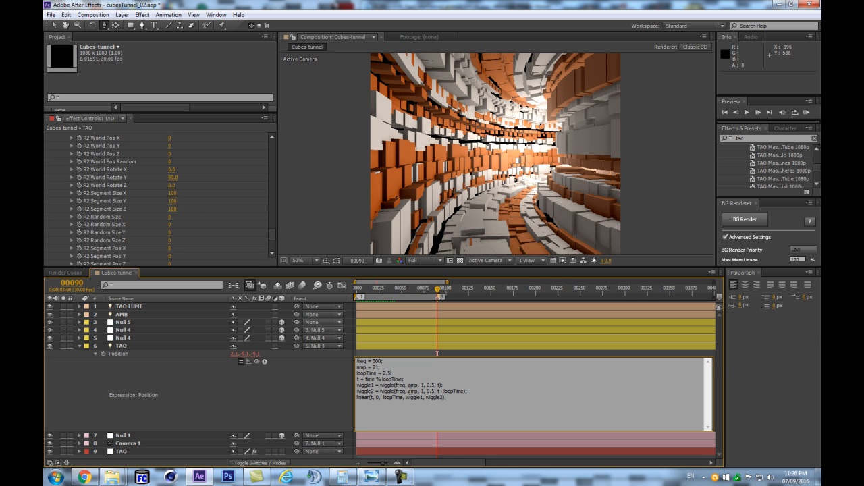
click(311, 408)
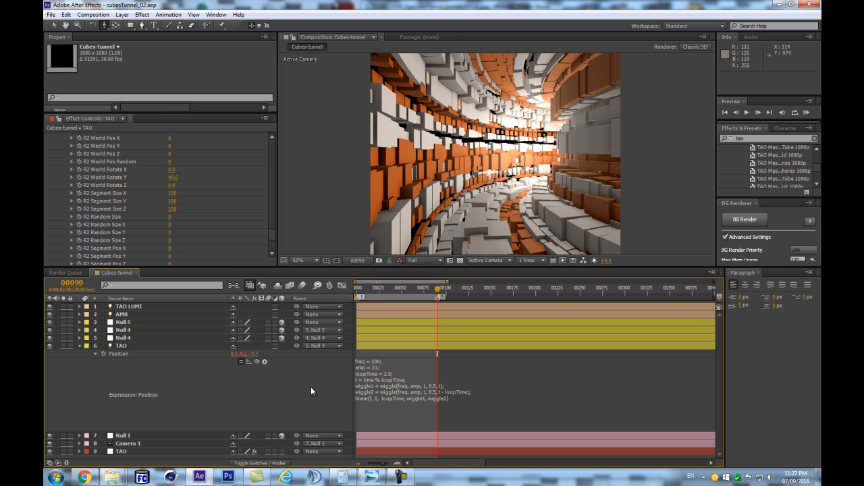
key(KP_0)
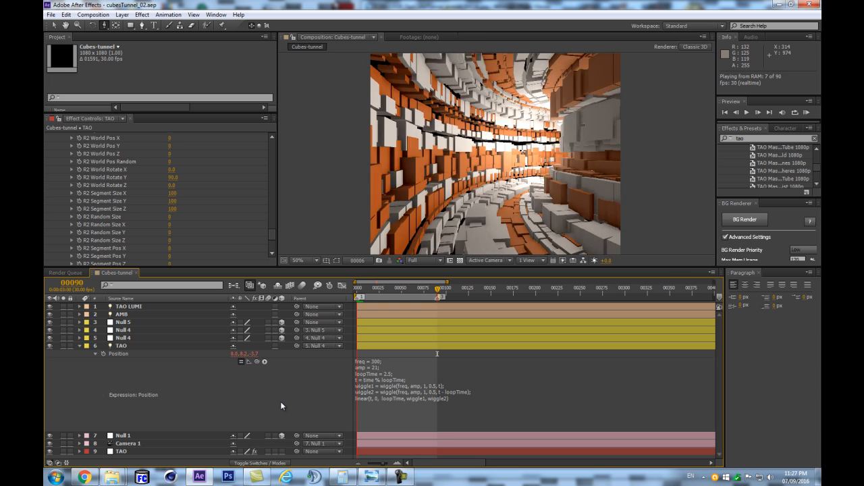
key(space)
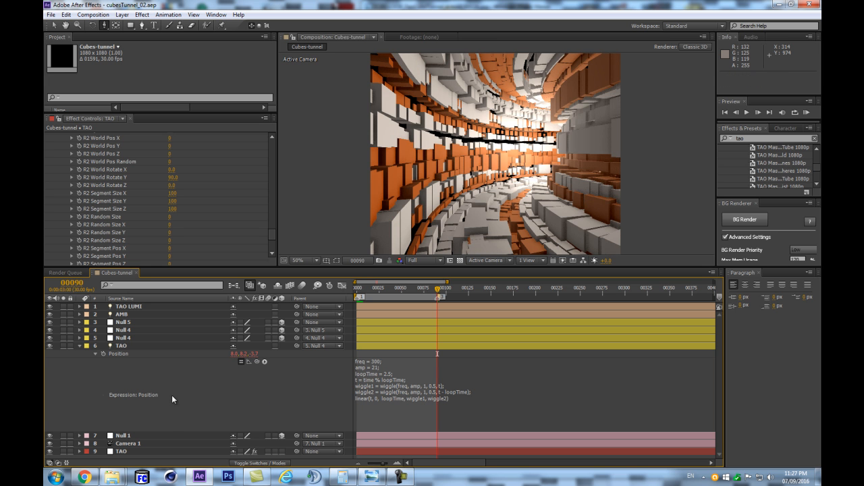
- Remove the TAO effect's W Rotate Y animation at frame 0, keeping its value of 90, and preview the loop
click(138, 452)
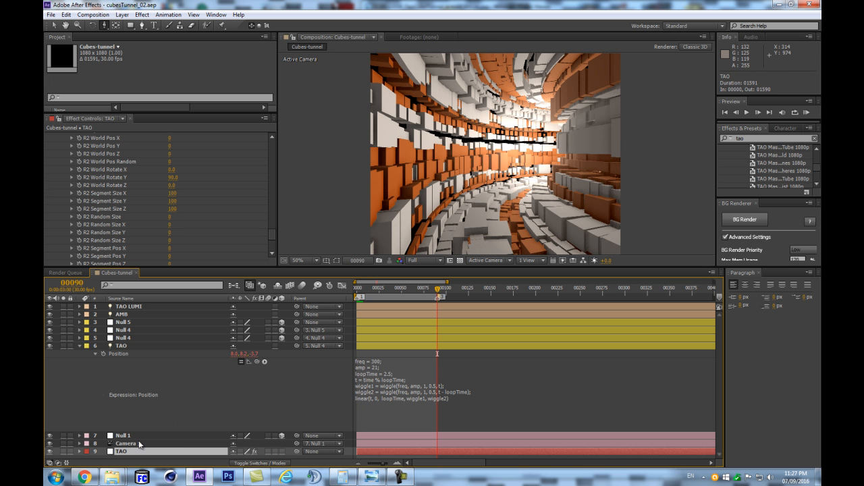
key(u)
scroll(203, 405, down, 3)
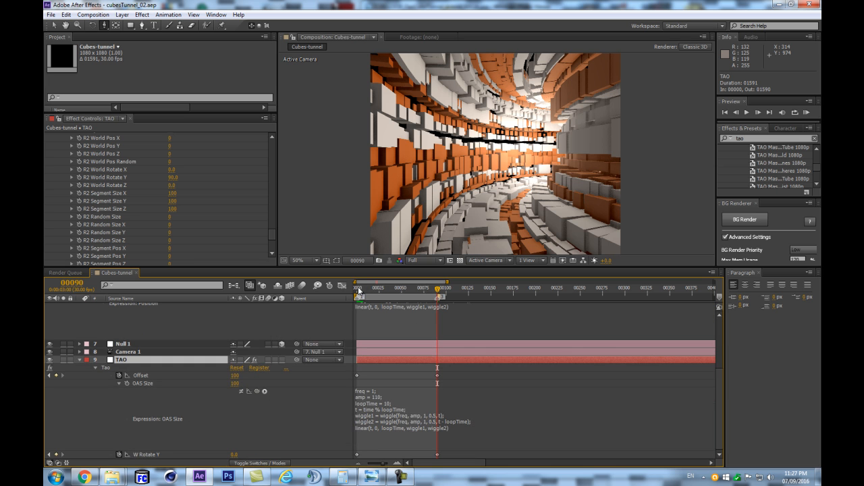
click(358, 290)
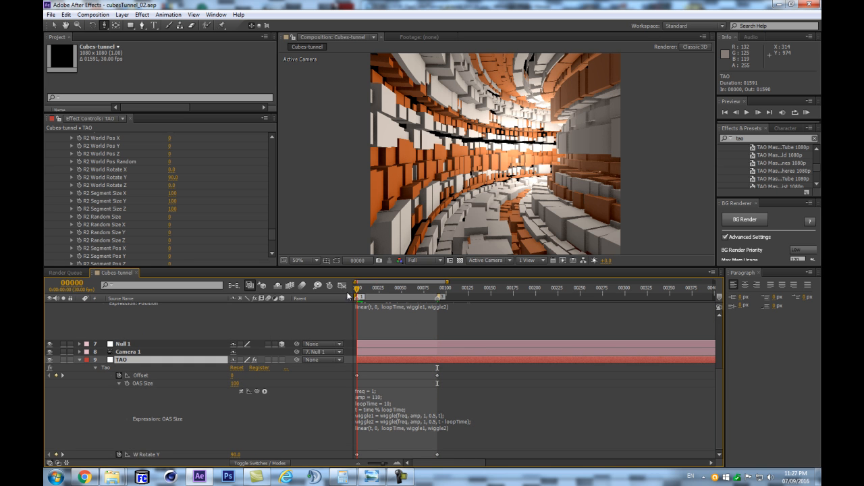
click(126, 454)
click(293, 430)
key(KP_0)
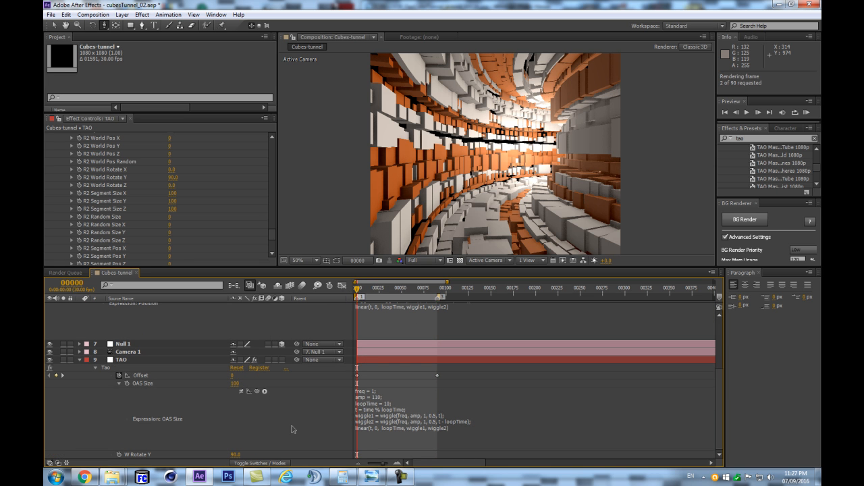
key(KP_0)
key(Return)
key(KP_0)
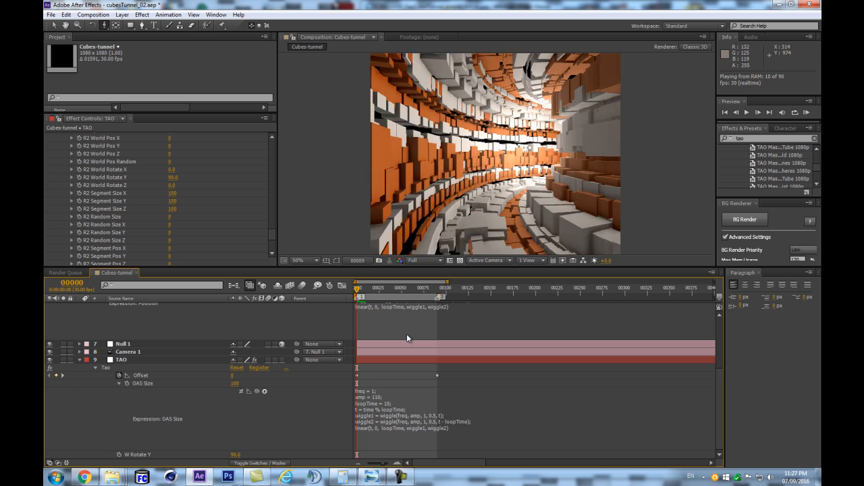
- Set loopTime back to 10 in the TAO light's Position expression and preview the tunnel from frame 0
scroll(405, 334, up, 5)
click(392, 377)
click(401, 395)
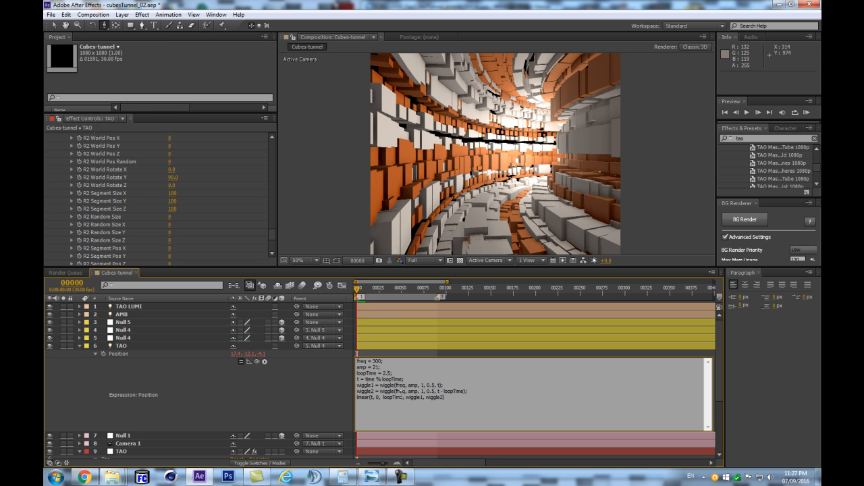
click(261, 396)
key(KP_0)
key(space)
key(Return)
key(KP_0)
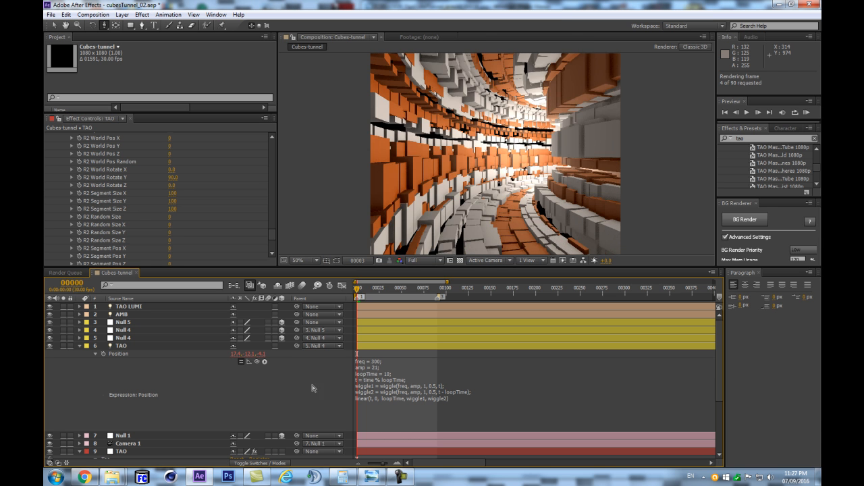
- Set freq to 30 in the TAO light's Position expression and preview the tunnel
click(376, 362)
click(398, 403)
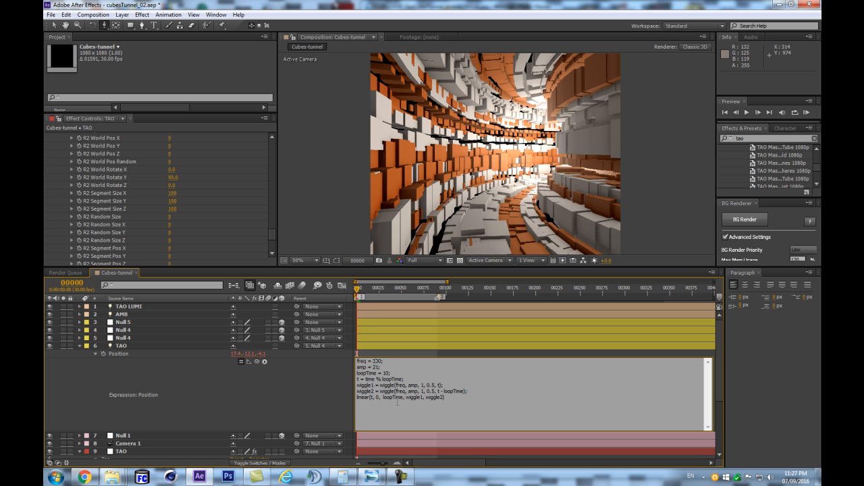
click(292, 394)
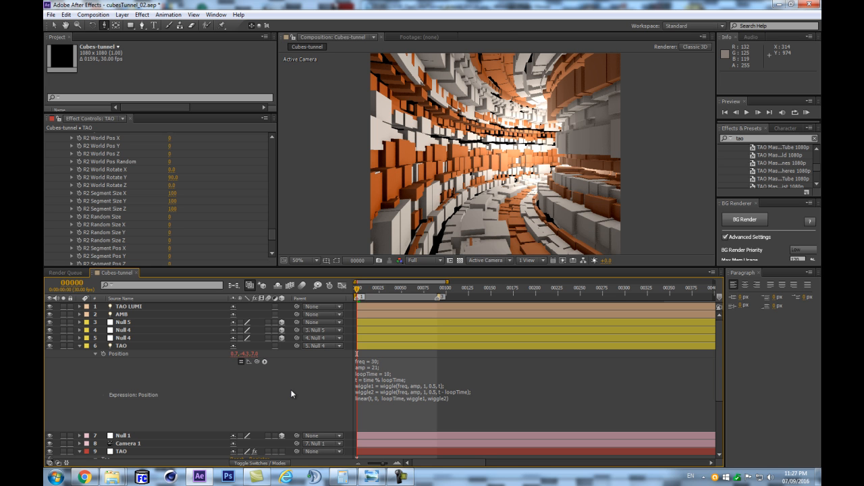
key(KP_0)
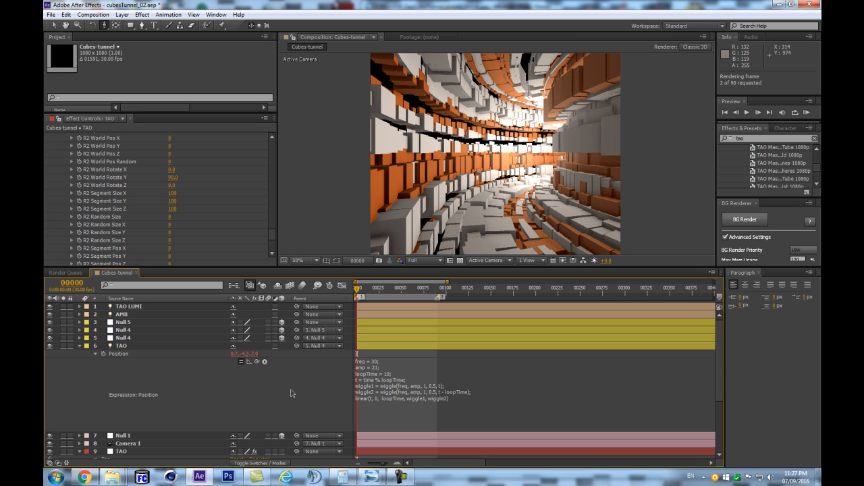
key(Return)
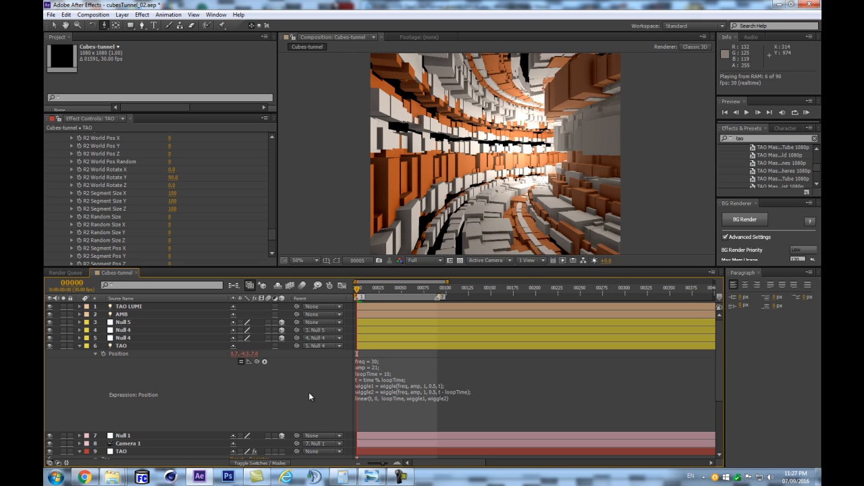
- Lower freq to 3 in the TAO light's Position expression and preview the tunnel
click(382, 371)
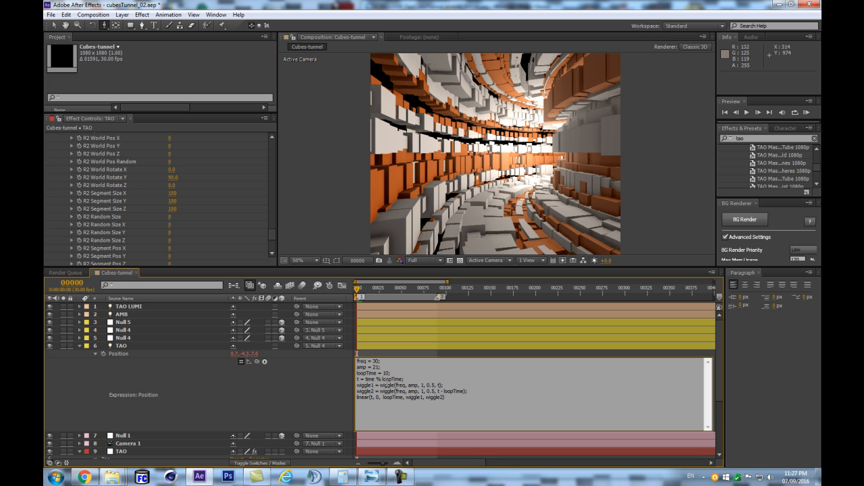
click(325, 382)
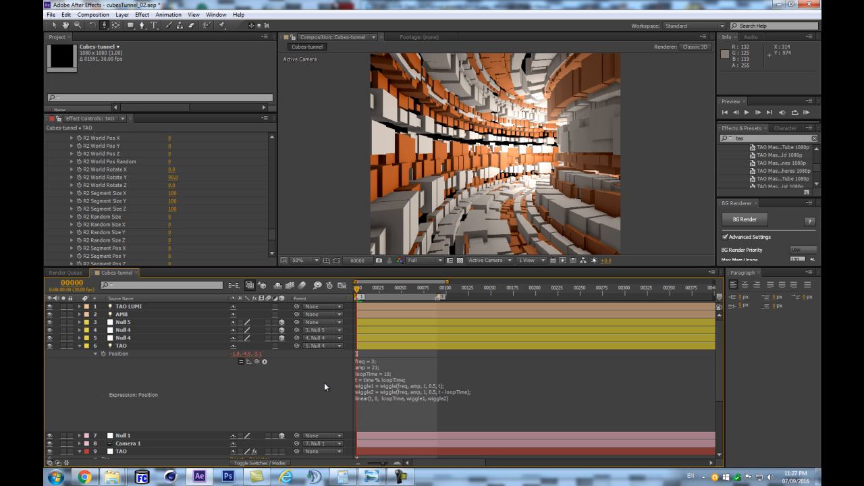
key(Return)
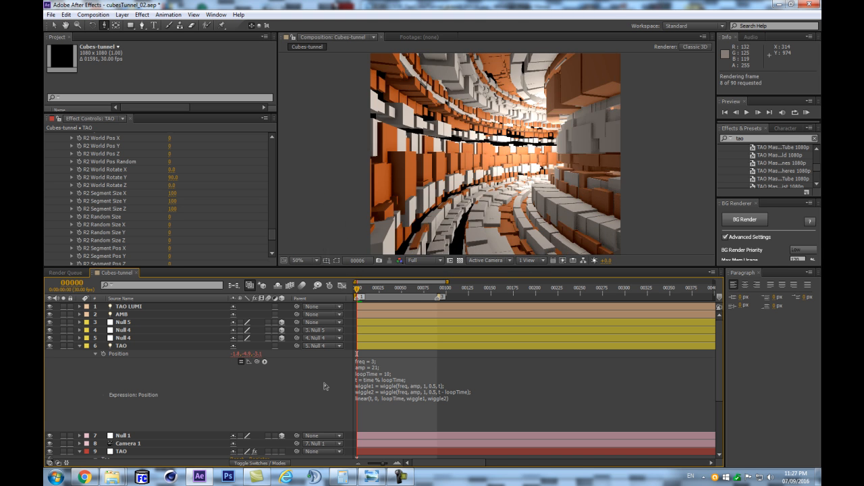
- Set freq to .3 in the TAO light's Position expression and preview the tunnel
click(380, 395)
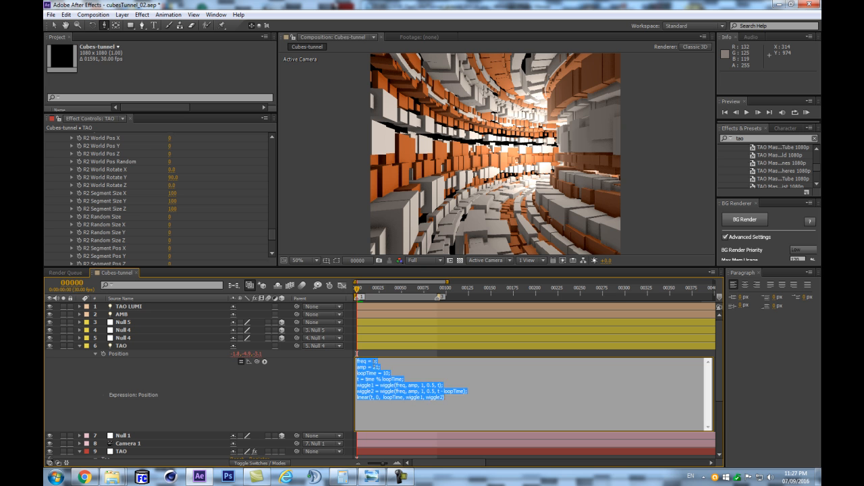
text(.)
click(261, 384)
key(KP_0)
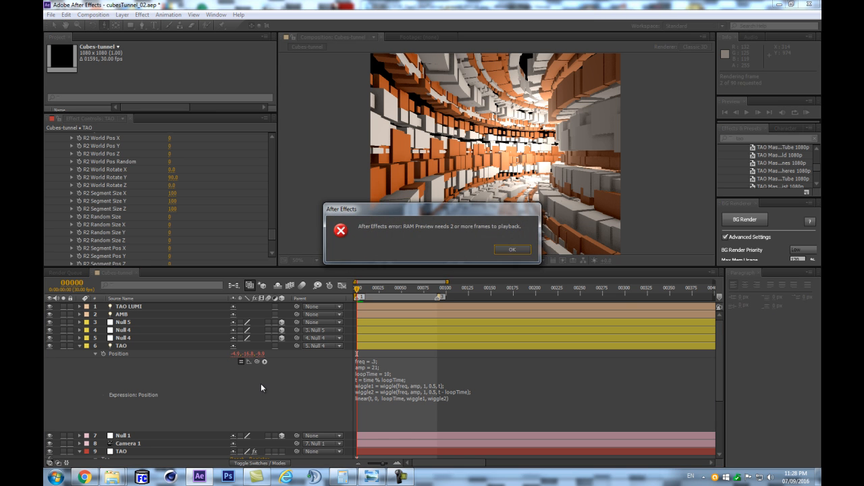
key(Return)
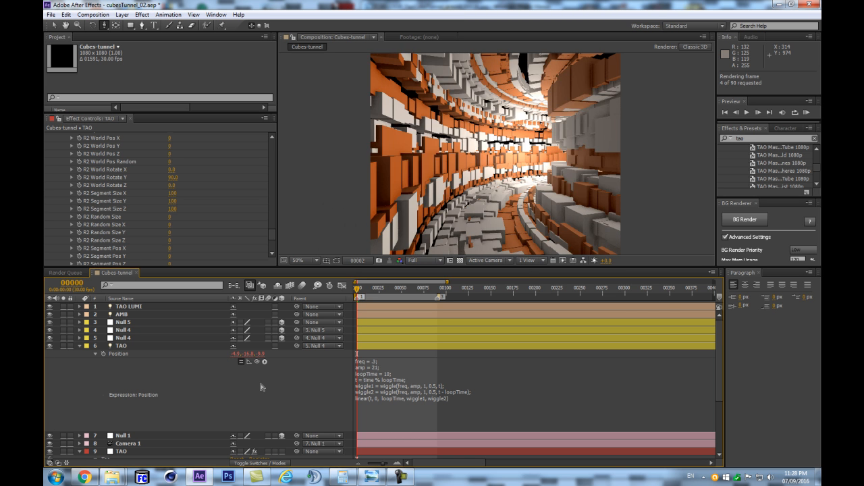
key(space)
key(space)
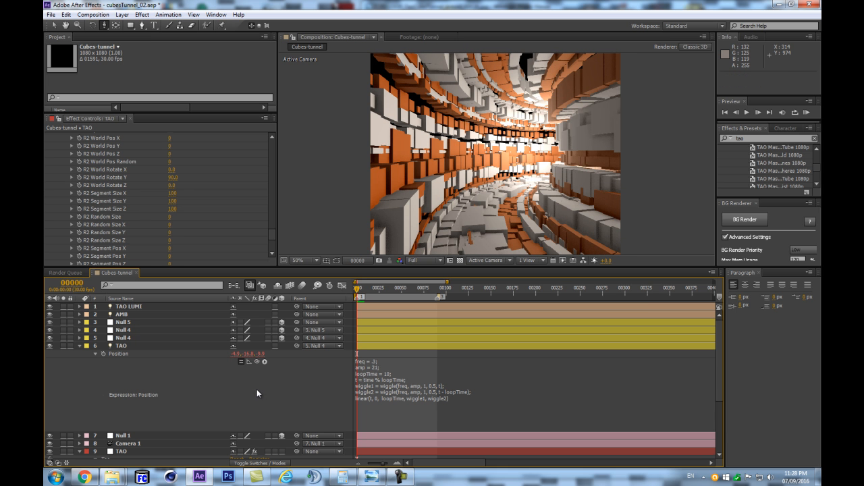
- Disable the TAO light's Position expression and collapse that layer's properties
scroll(257, 389, down, 5)
scroll(256, 389, up, 5)
scroll(257, 389, down, 3)
scroll(257, 389, up, 3)
click(241, 362)
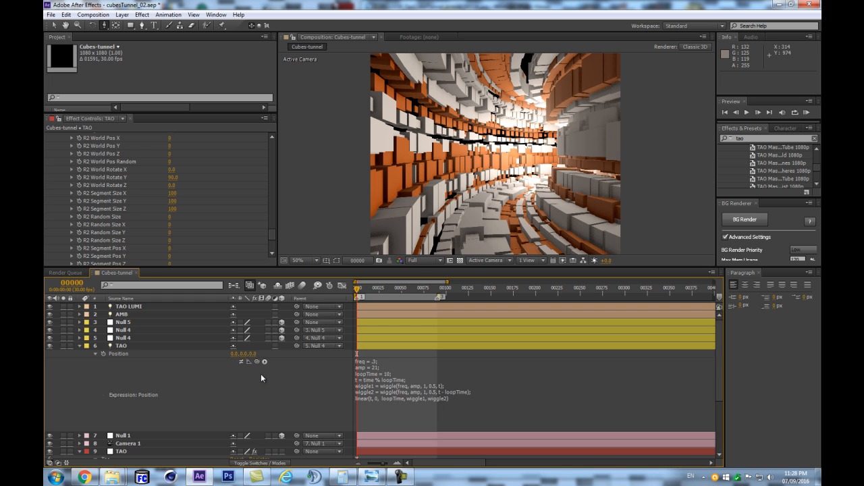
scroll(261, 374, down, 3)
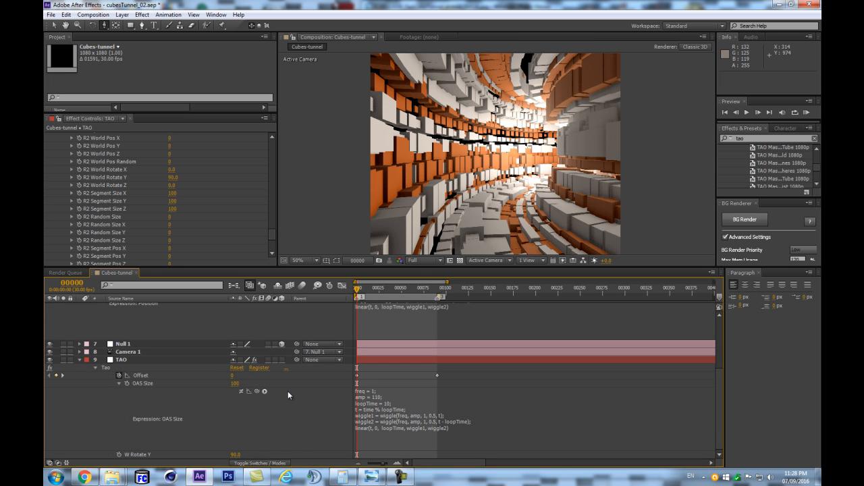
scroll(297, 394, up, 2)
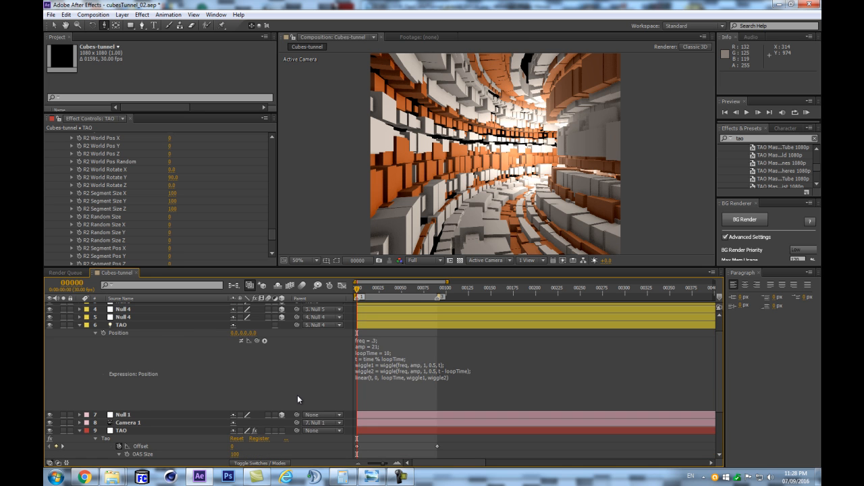
scroll(297, 399, down, 2)
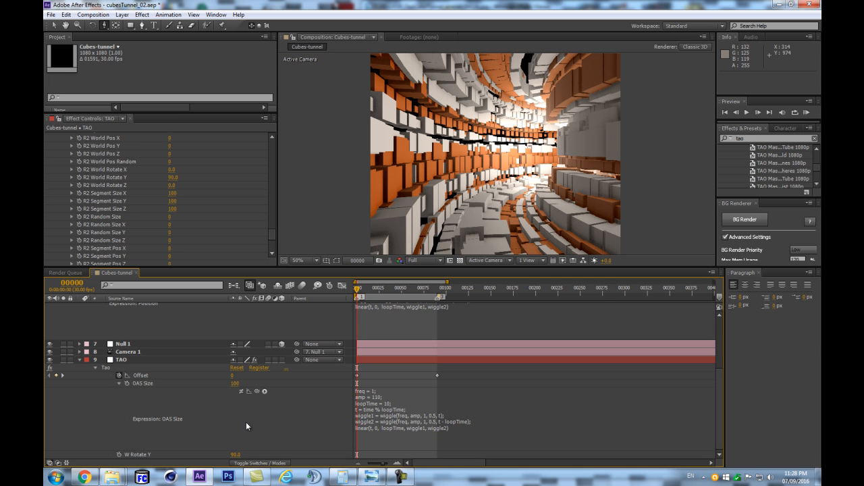
scroll(276, 421, up, 2)
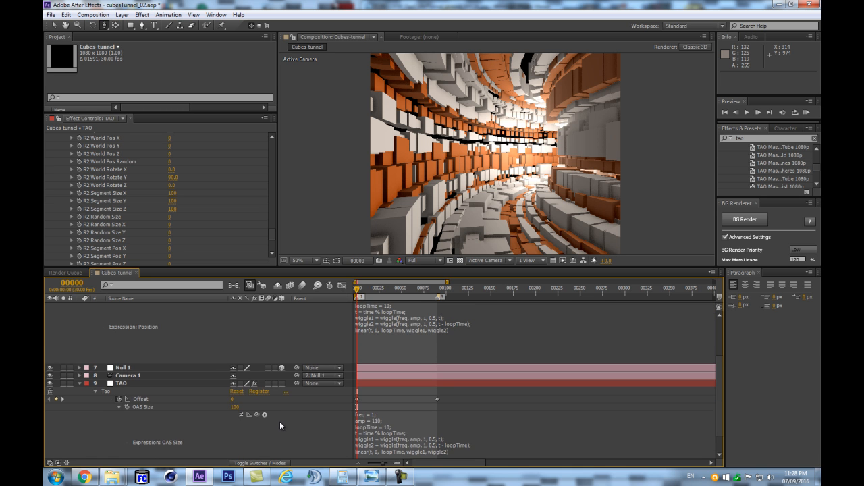
click(169, 327)
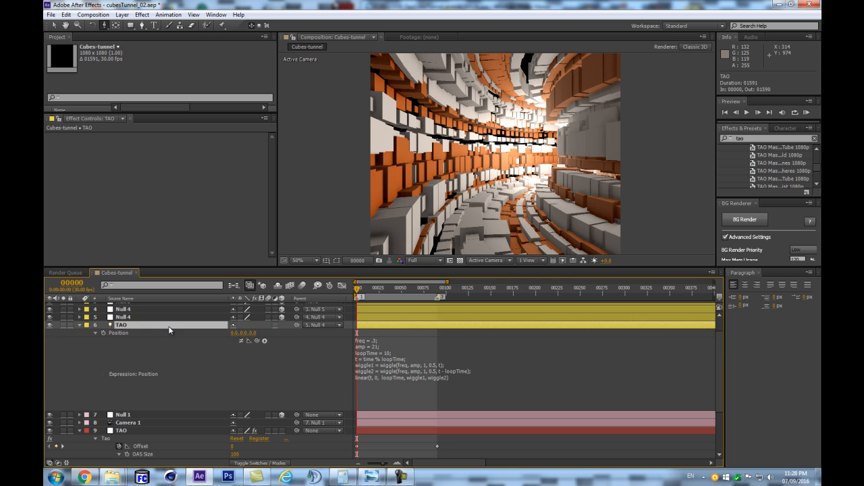
key(u)
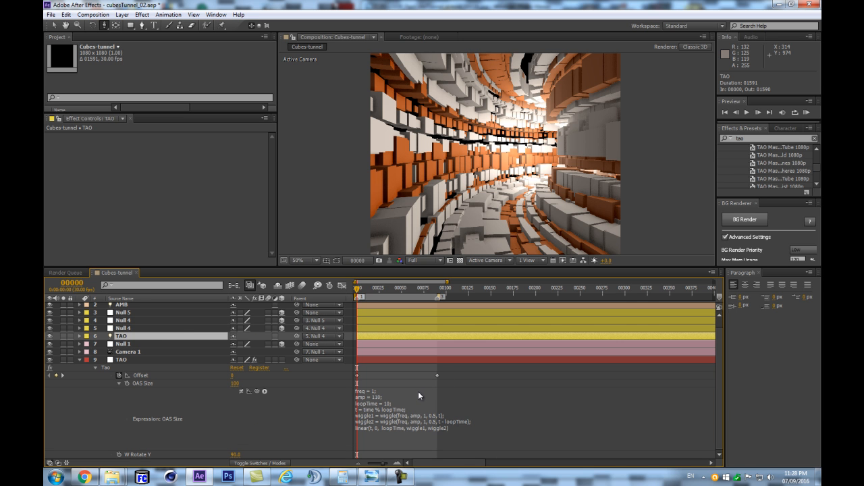
- Turn off Offset Size in the Tao effect on layer 9 and preview the tunnel
click(133, 358)
scroll(260, 165, down, 10)
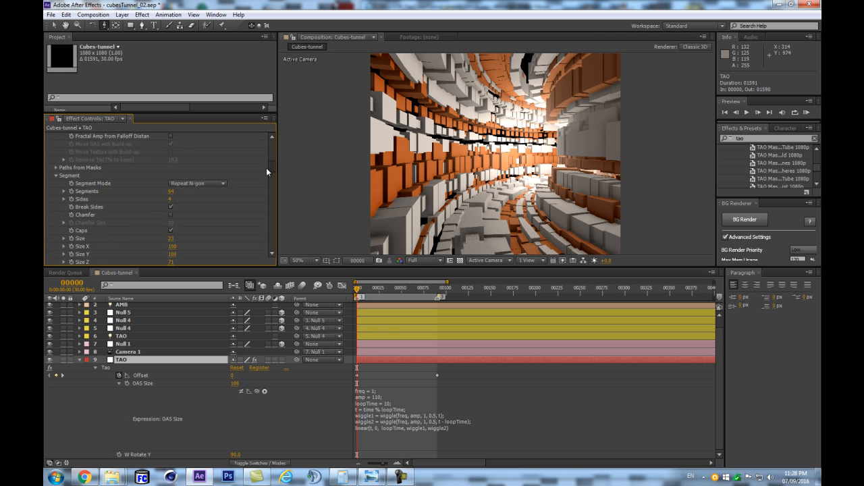
click(171, 216)
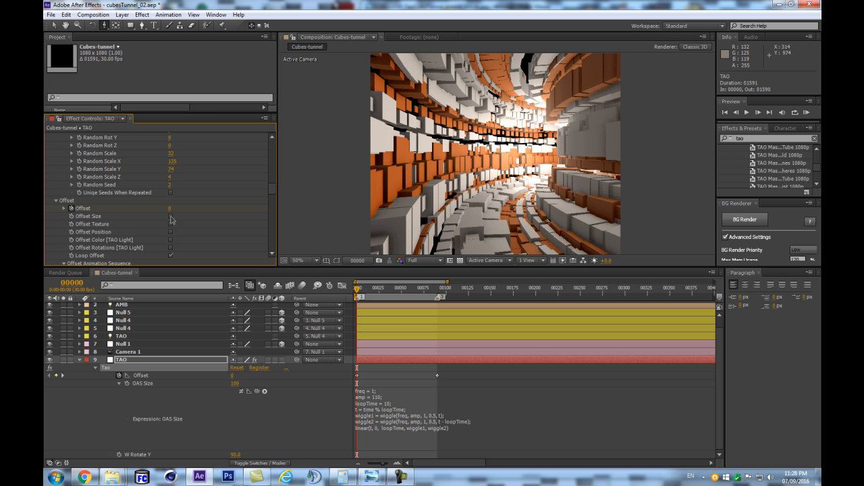
click(160, 360)
key(KP_0)
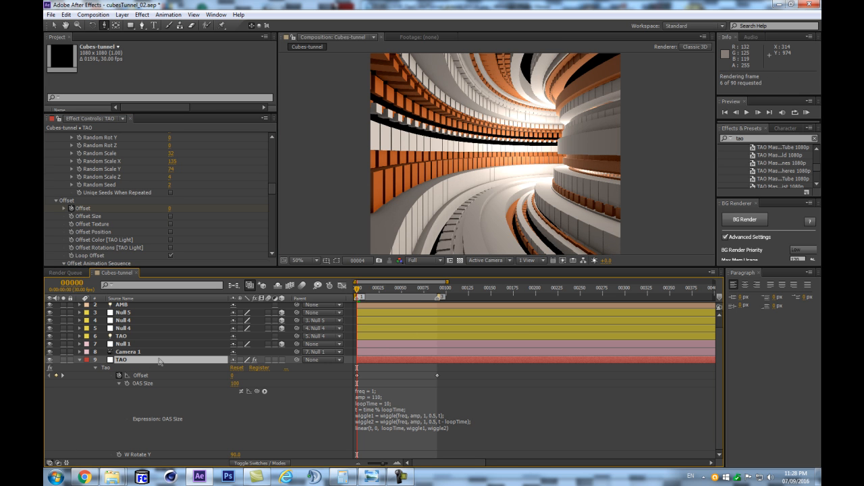
- Enable the wiggle expression on the Tao effect's OAS Size and preview the animation
mouse_move(719, 391)
mouse_down()
mouse_move(719, 383)
mouse_move(720, 399)
mouse_up()
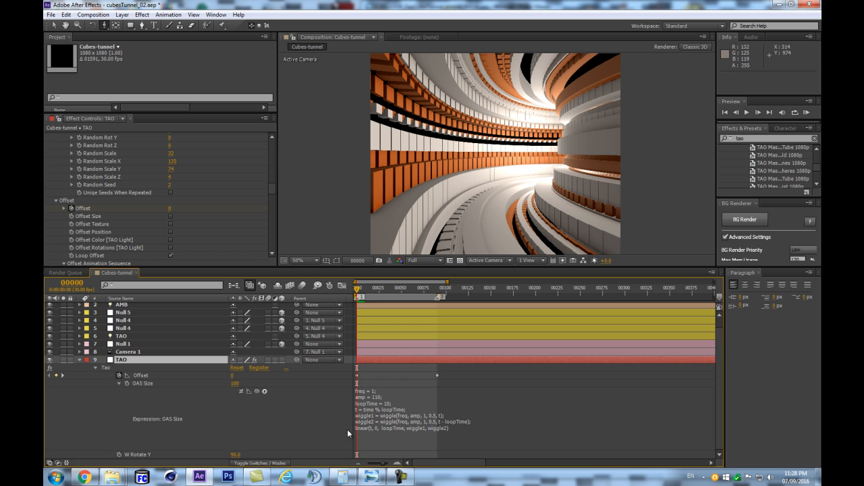
click(241, 393)
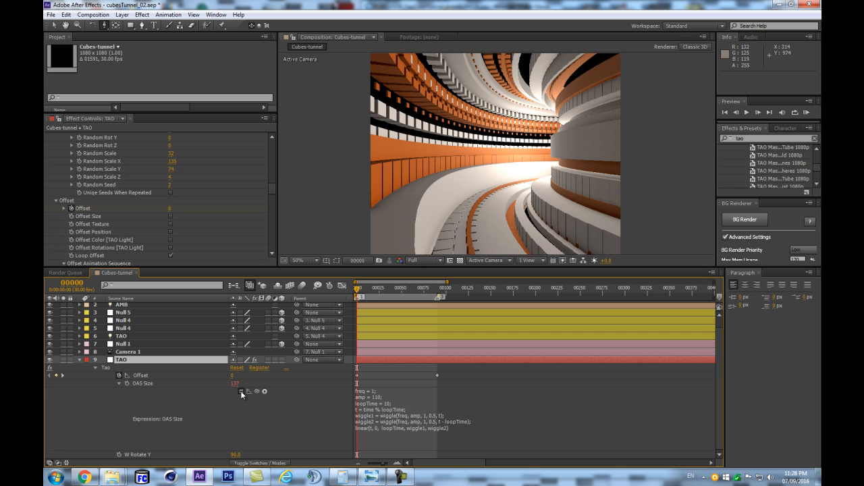
click(300, 417)
key(KP_0)
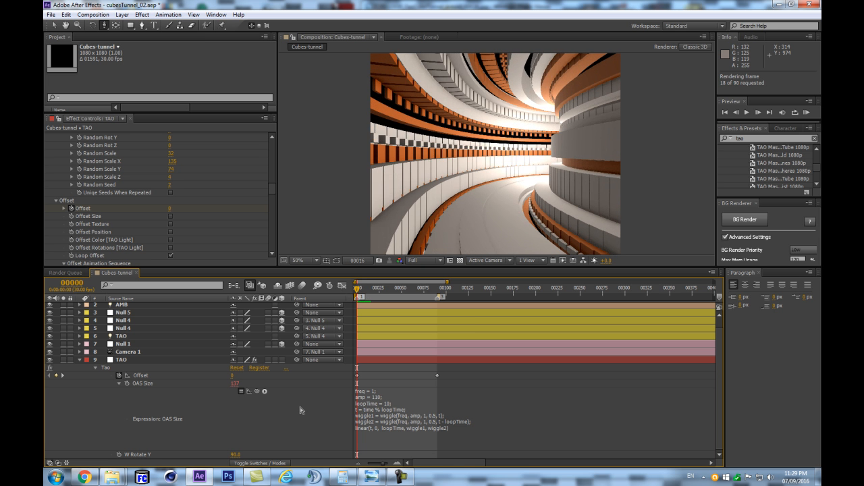
key(space)
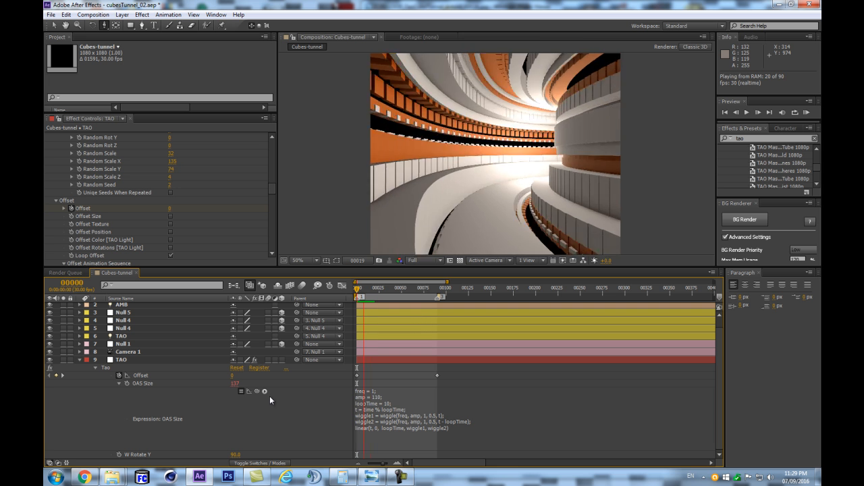
key(space)
- Set freq to .2 in the Tao effect's OAS Size expression and preview the slower wiggle
click(374, 398)
click(374, 391)
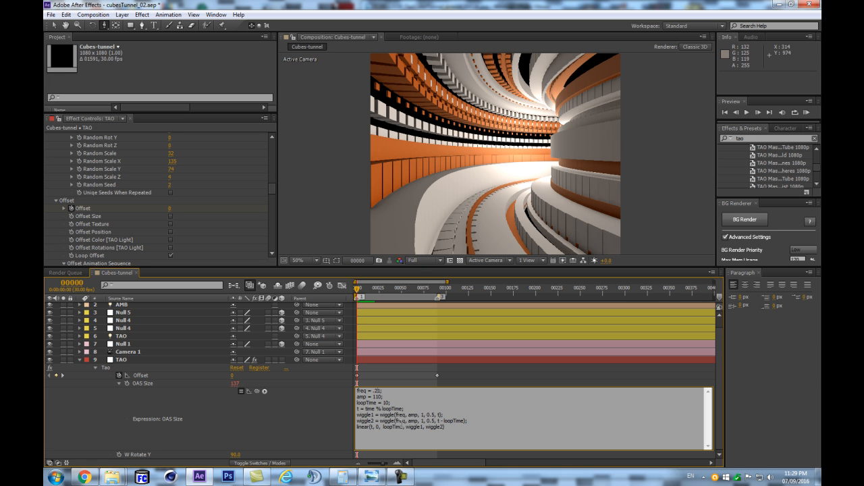
click(330, 402)
key(space)
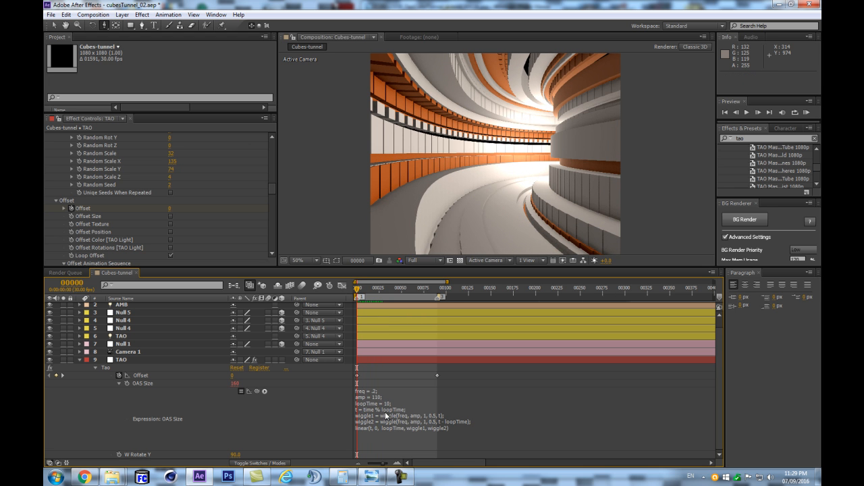
- Set loopTime to 2.5 in the Tao effect's OAS Size expression and preview the loop
click(394, 408)
click(389, 404)
key(BackSpace)
key(BackSpace)
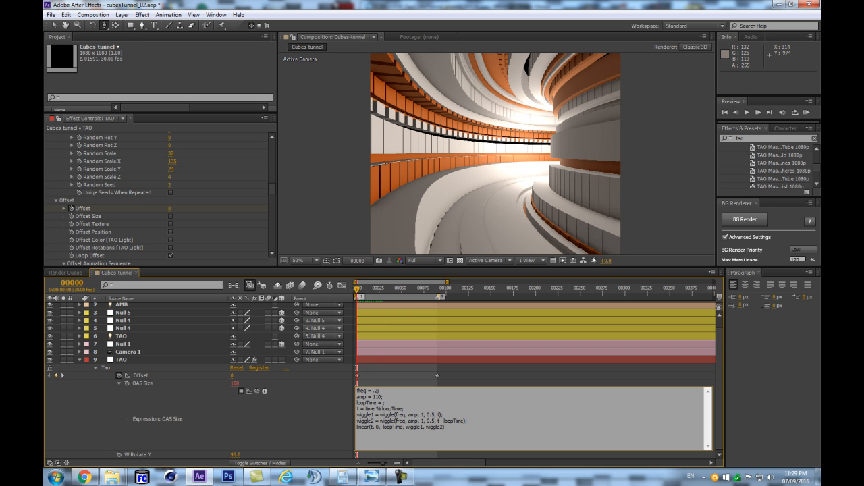
click(287, 431)
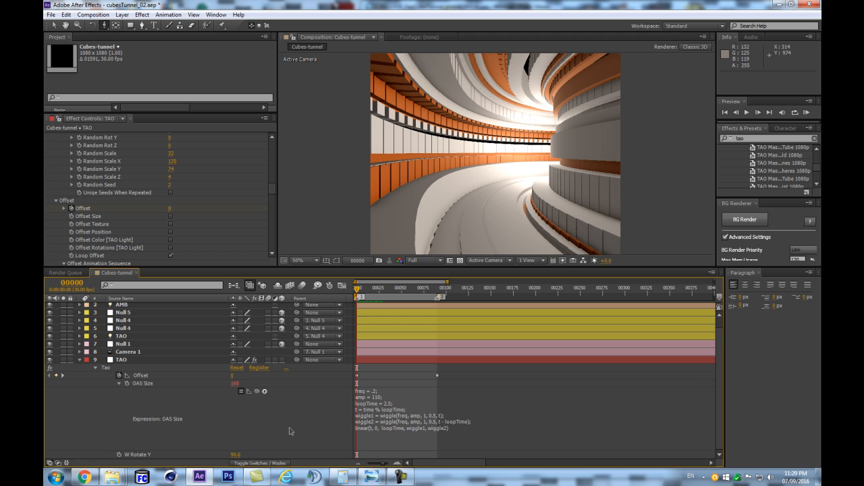
key(k)
key(j)
key(KP_0)
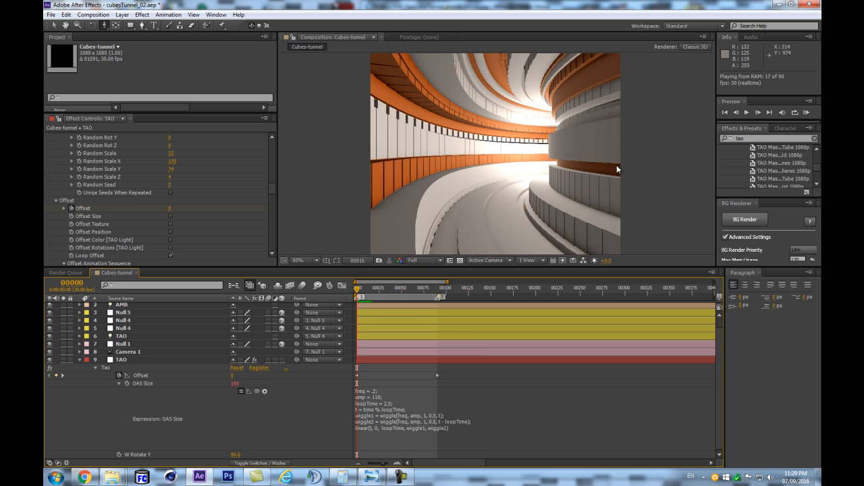
key(space)
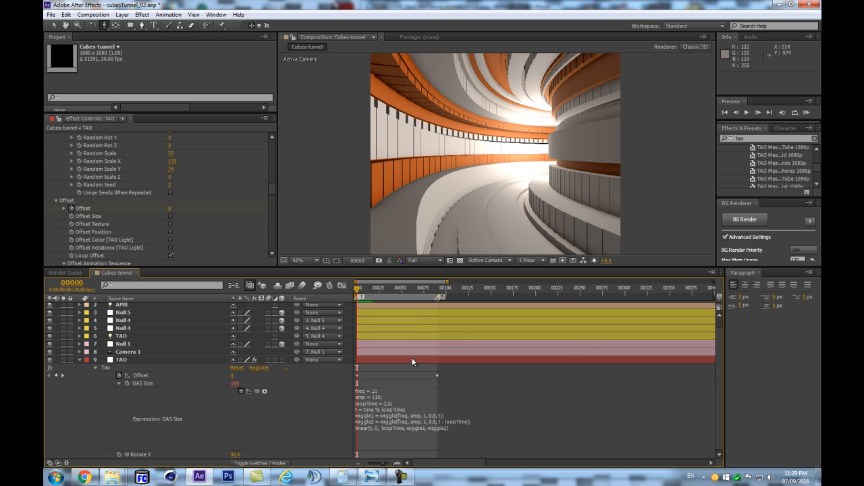
- Keyframe the Tao effect's W Rotate Y from 90 at frame 0 to 0 at frame 90, and preview from frame 0
click(120, 456)
click(441, 289)
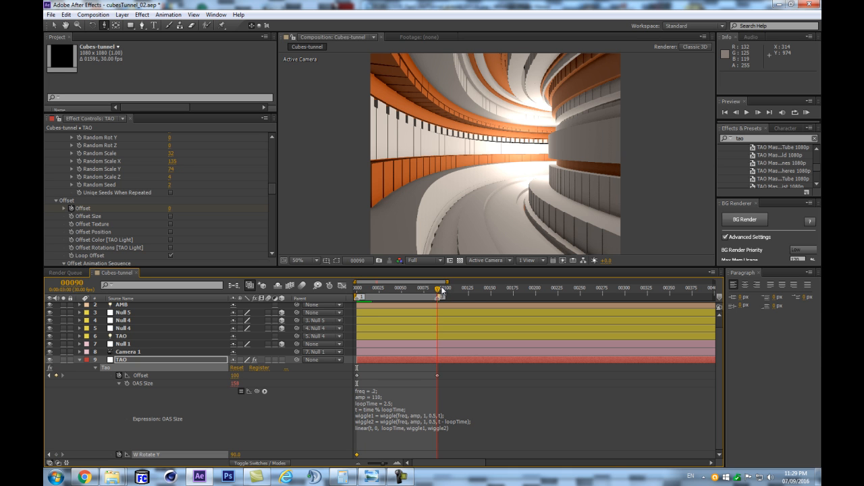
click(55, 455)
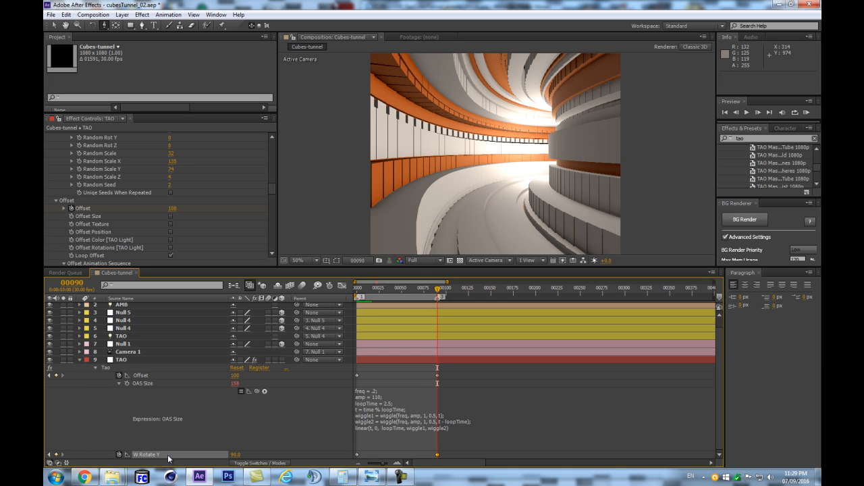
click(238, 454)
text(0)
key(Return)
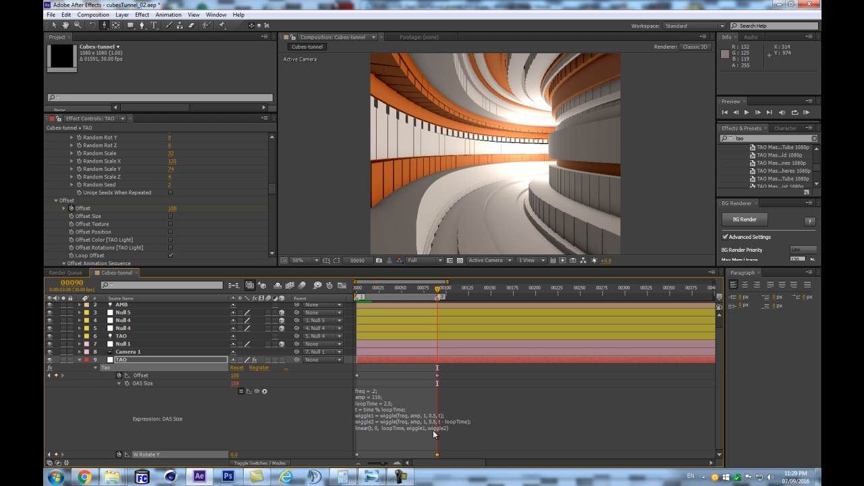
click(311, 410)
key(Home)
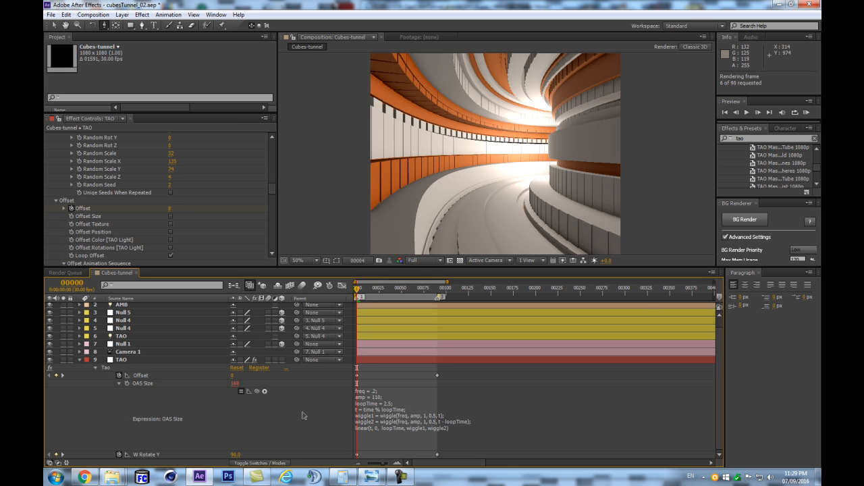
- Enable Offset Size in the Tao effect's Offset settings and preview the animation
key(space)
key(space)
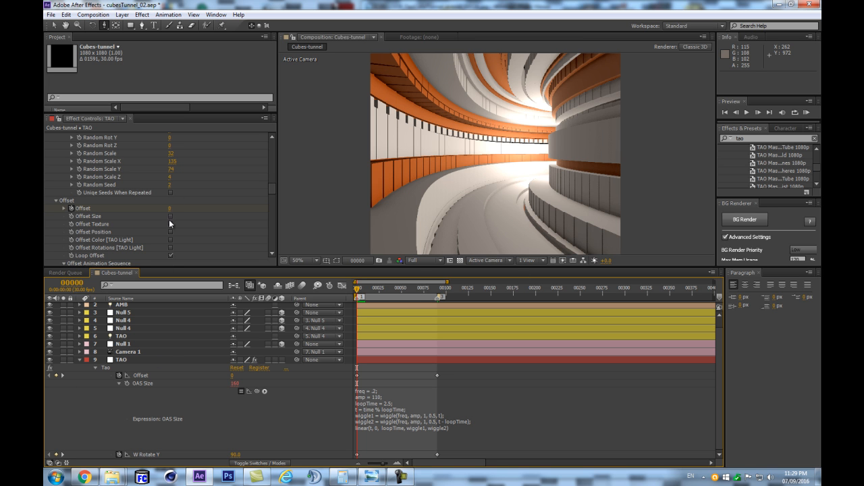
click(170, 216)
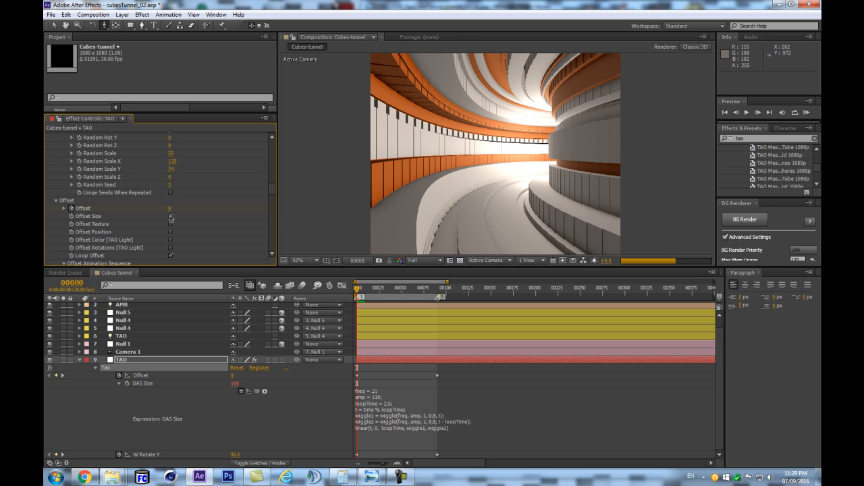
click(154, 361)
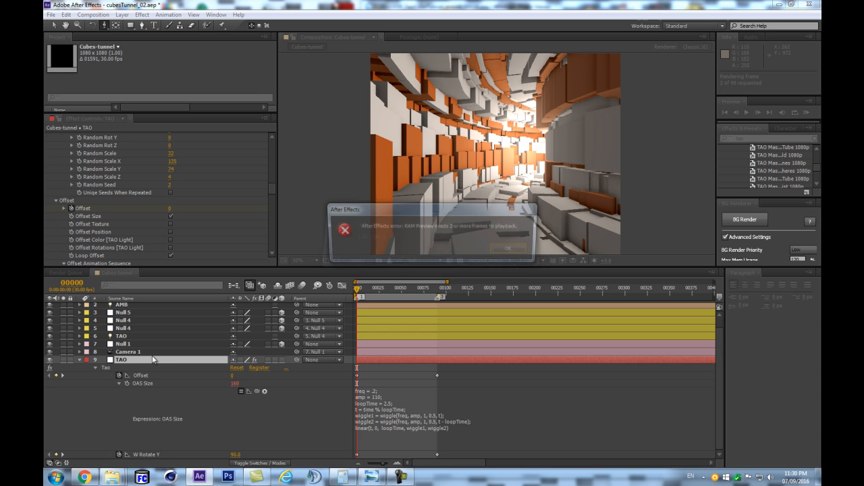
key(Return)
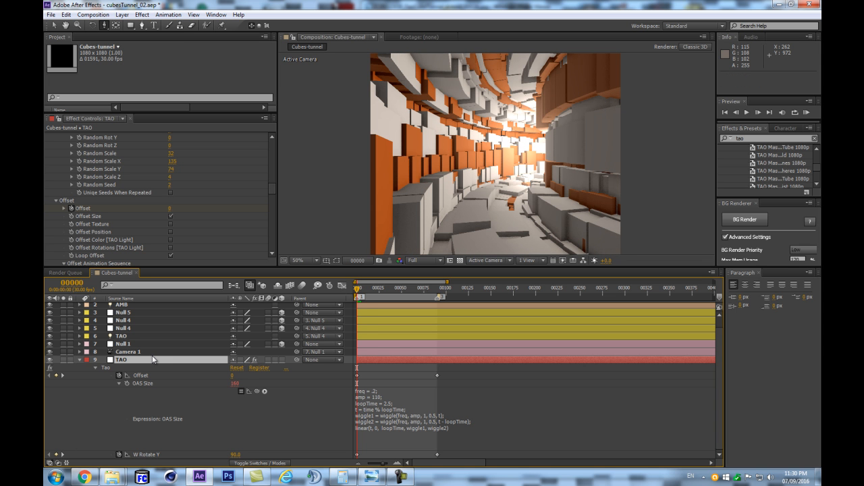
- Reveal the expressions on the TAO light layer and set freq to 3 in its Radius expression
click(140, 337)
key(e)
key(e)
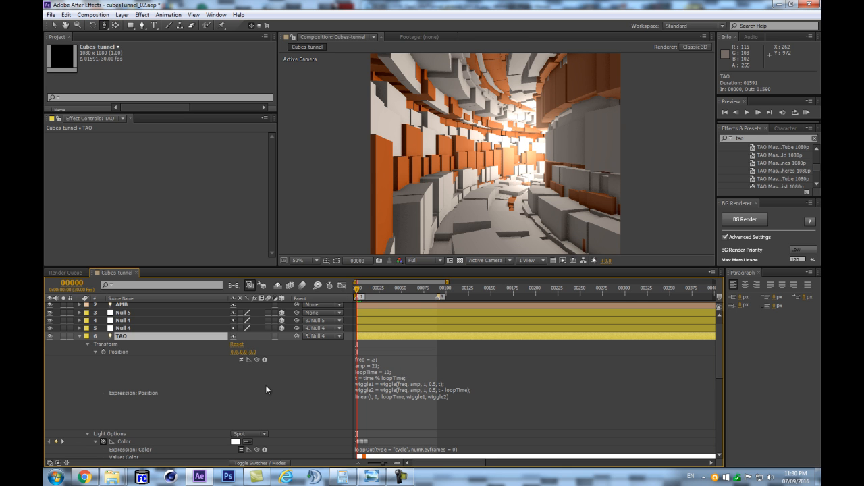
scroll(266, 385, down, 2)
scroll(268, 387, up, 1)
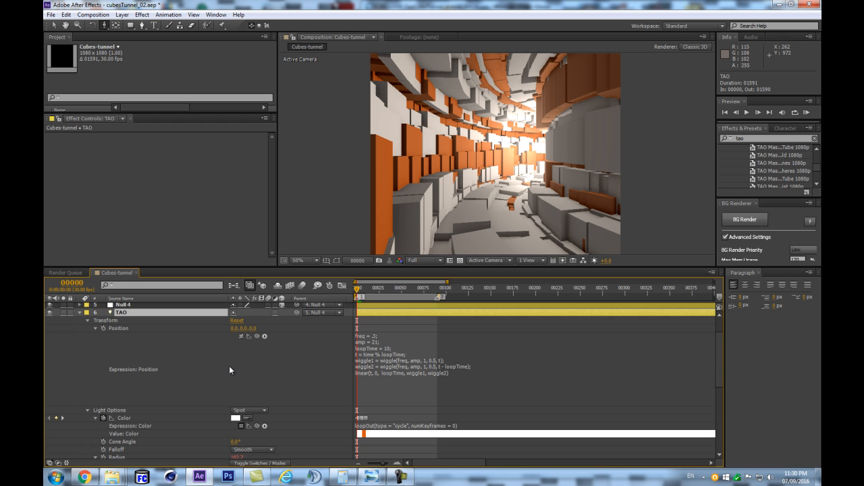
scroll(228, 365, up, 1)
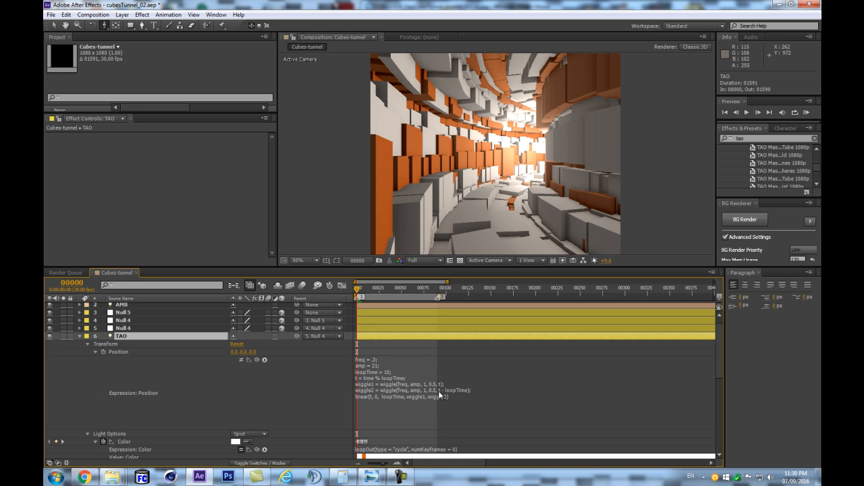
scroll(243, 387, down, 3)
scroll(351, 408, down, 1)
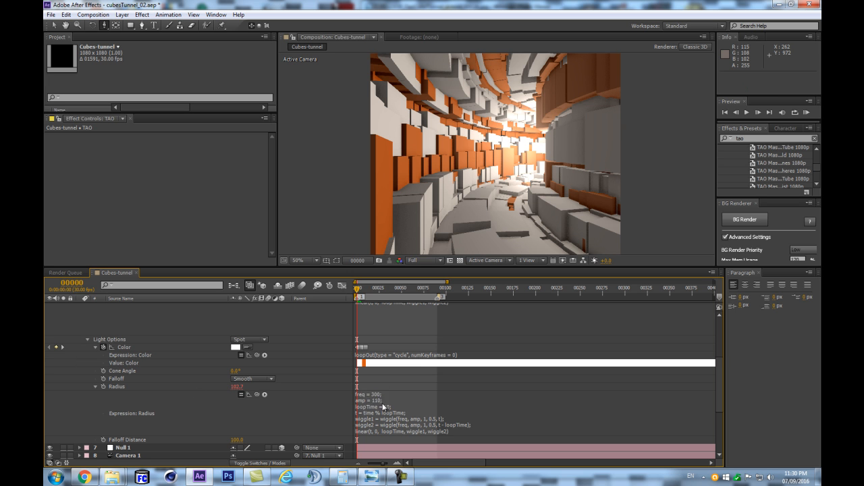
click(384, 395)
click(382, 395)
key(BackSpace)
key(BackSpace)
click(275, 425)
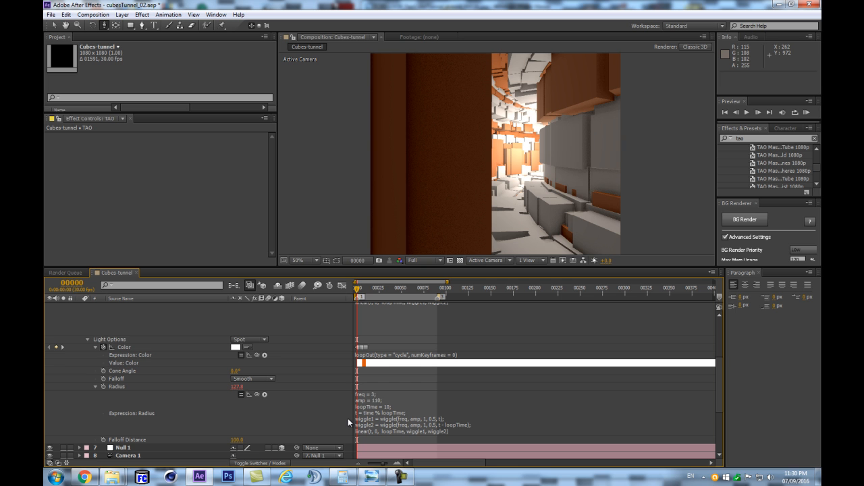
- Add seedRandom(44); as the first line of the TAO light's Radius expression and preview the animation
click(363, 403)
click(382, 435)
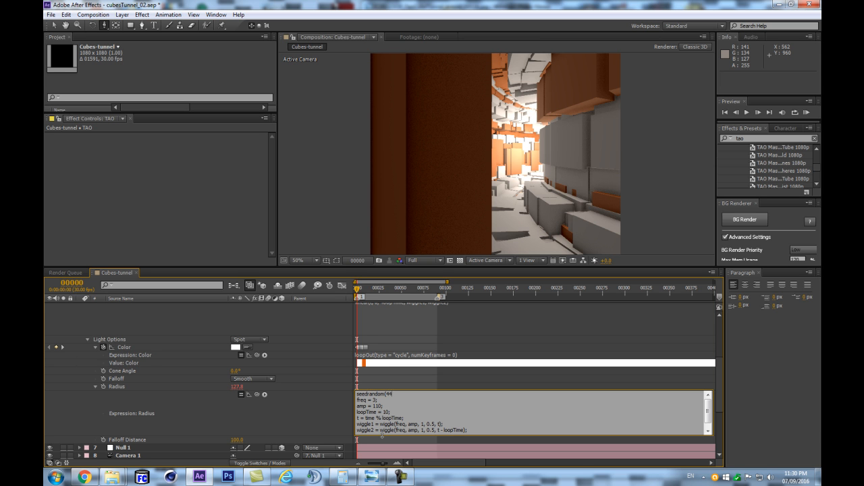
click(263, 425)
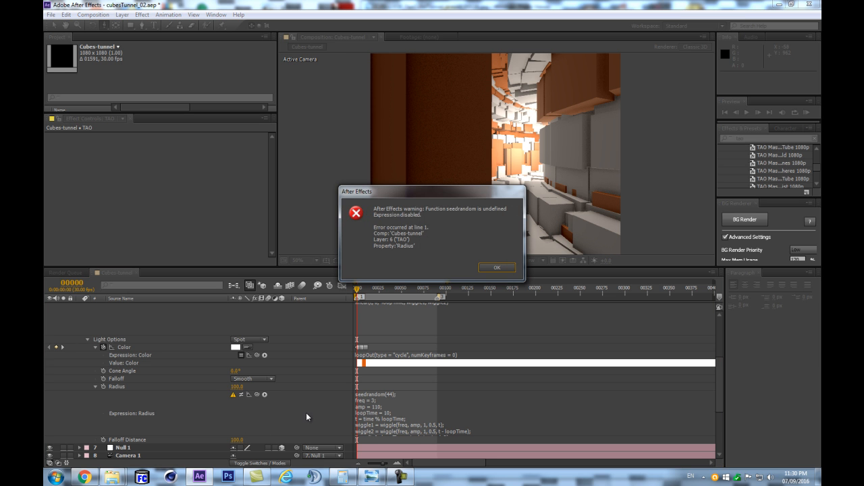
click(496, 267)
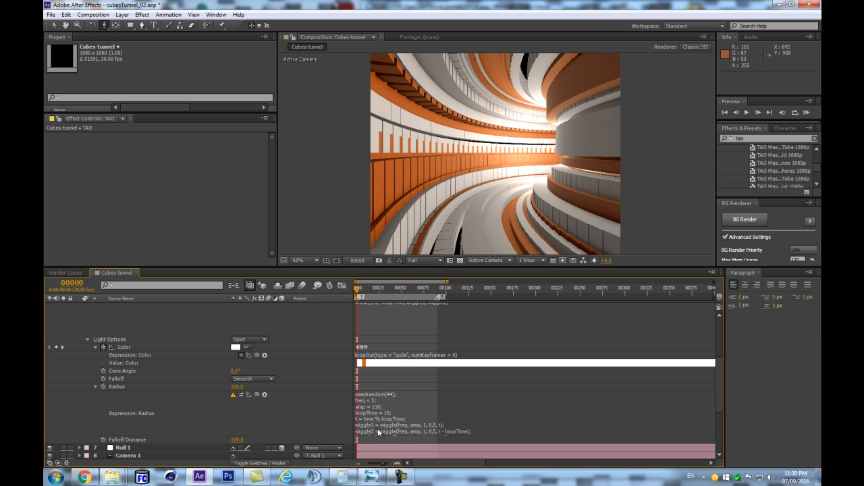
click(371, 397)
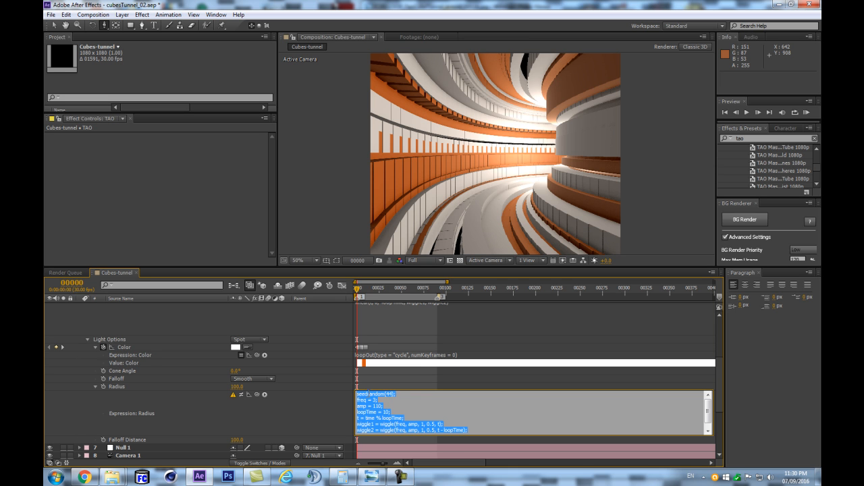
click(369, 394)
text(R)
click(303, 430)
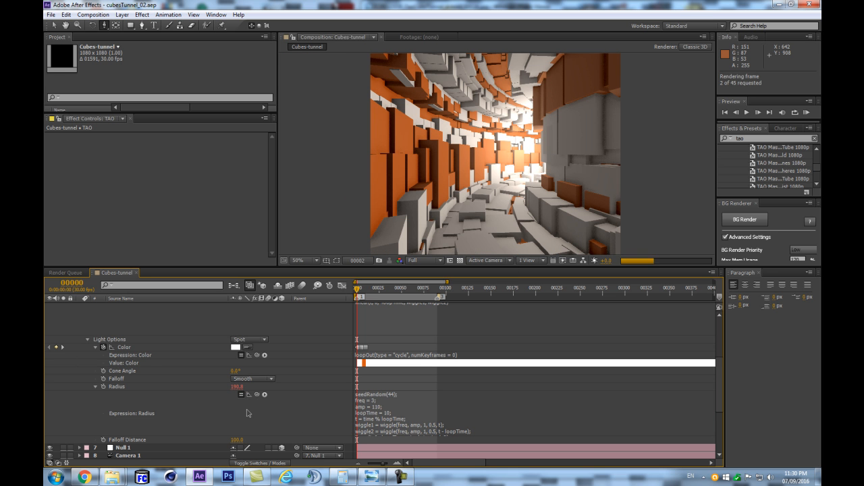
key(Return)
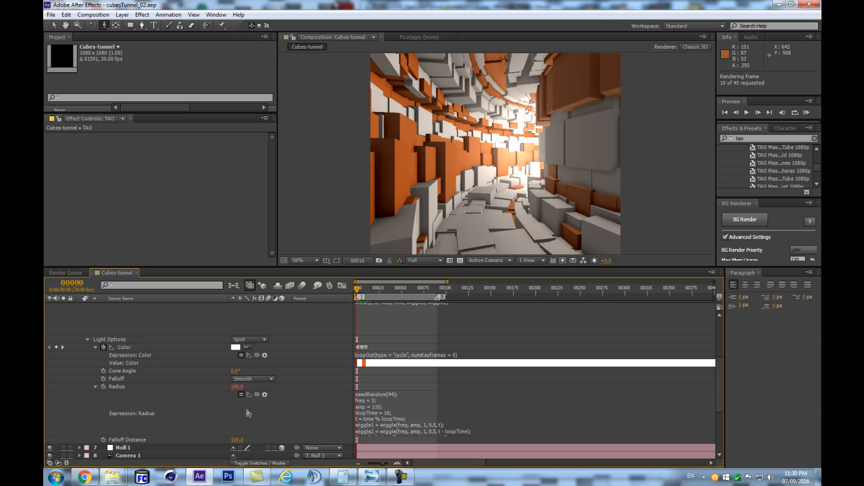
key(space)
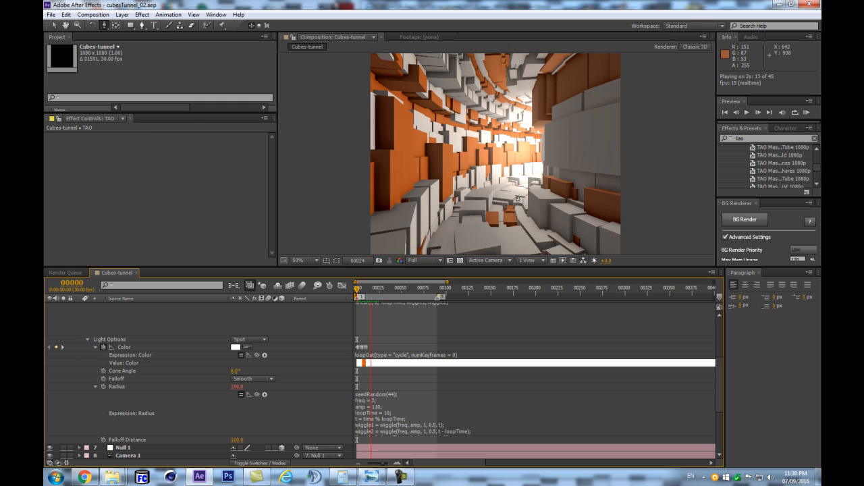
key(space)
- Move Camera 1 slightly in the tunnel and preview the loop, first skipping frames, finally with every frame
key(c)
drag(474, 164, 468, 161)
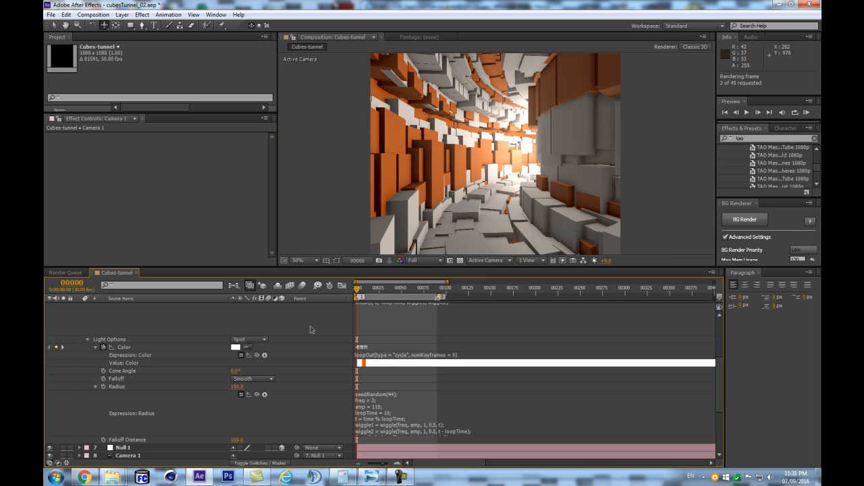
key(Return)
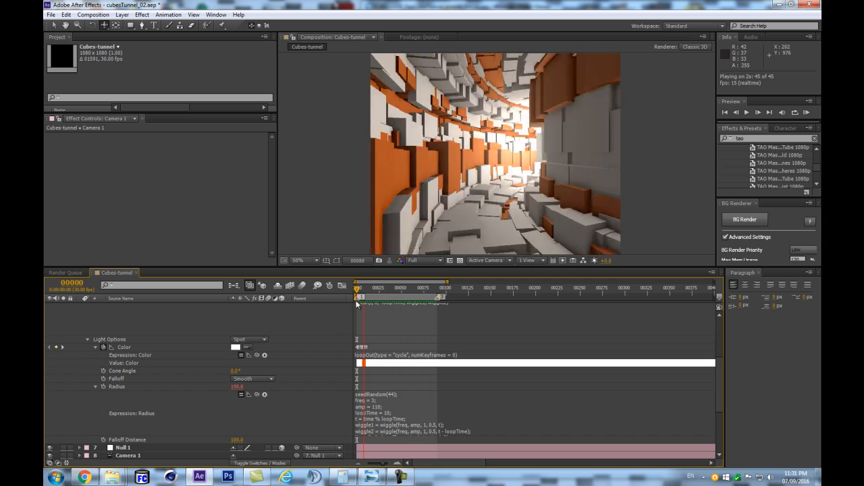
key(space)
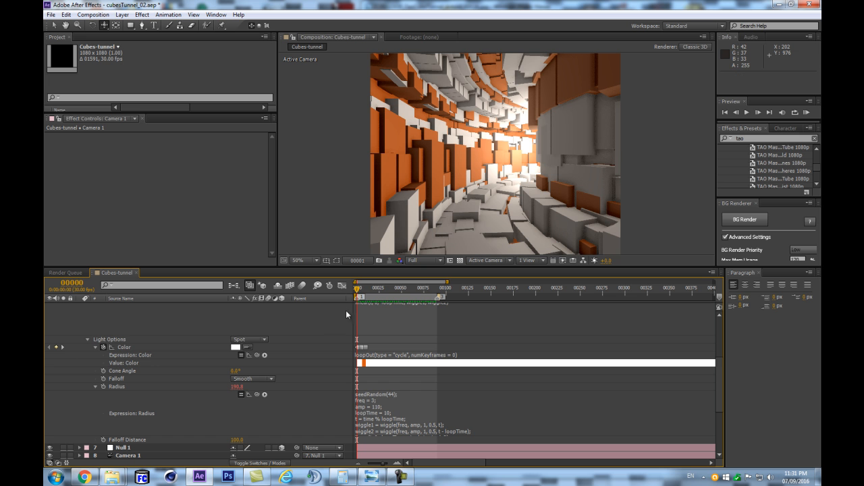
key(shift+KP_0)
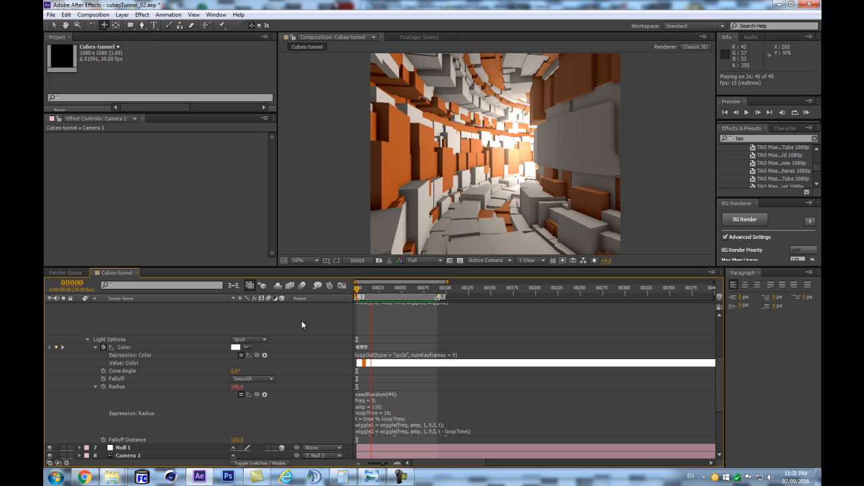
key(KP_0)
key(Return)
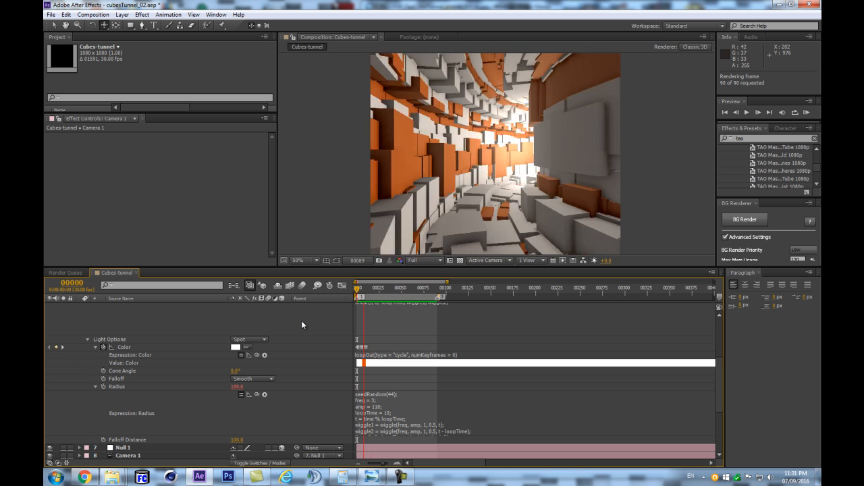
key(space)
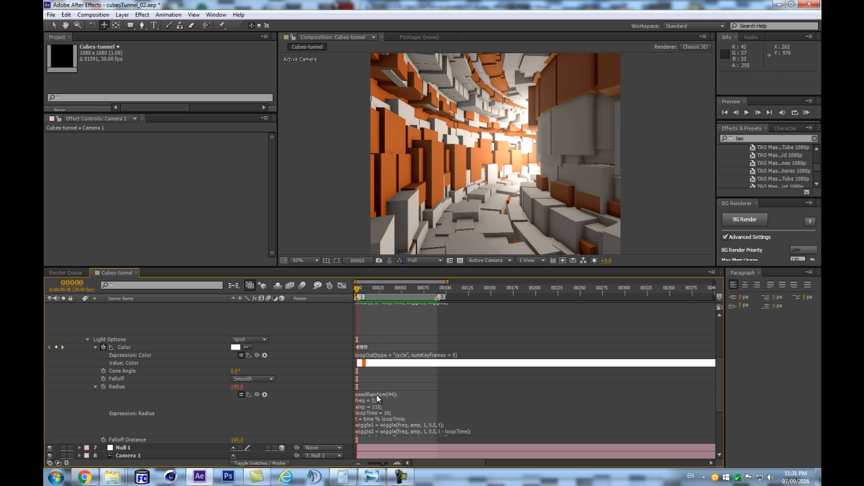
- Set freq to .3 in the TAO light's Radius expression, try a loopTime of 2.5 and undo the loopTime change
click(378, 401)
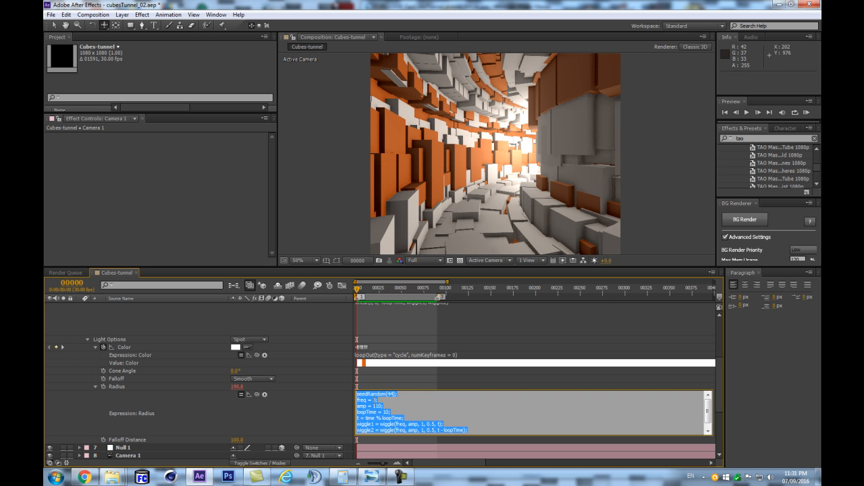
click(283, 400)
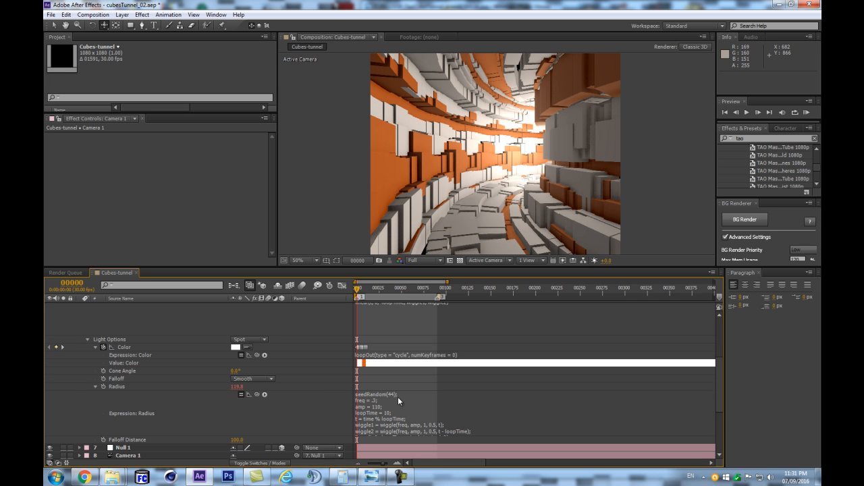
click(398, 401)
text(2.5)
click(275, 403)
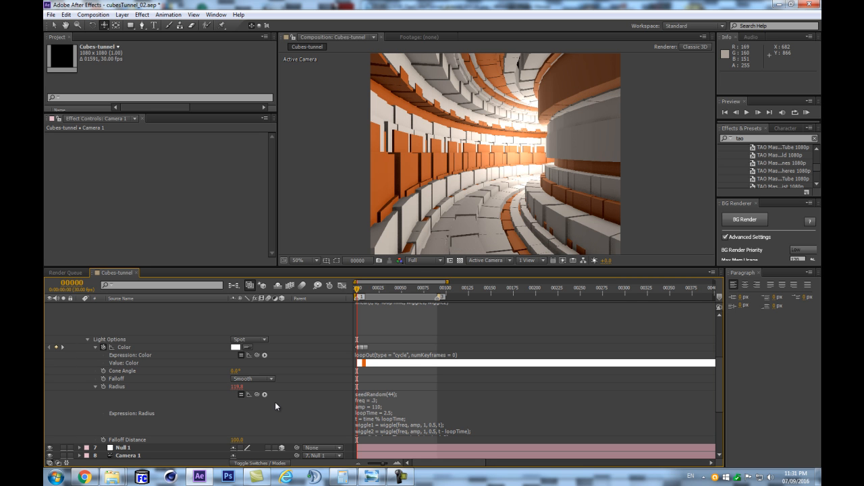
key(ctrl+z)
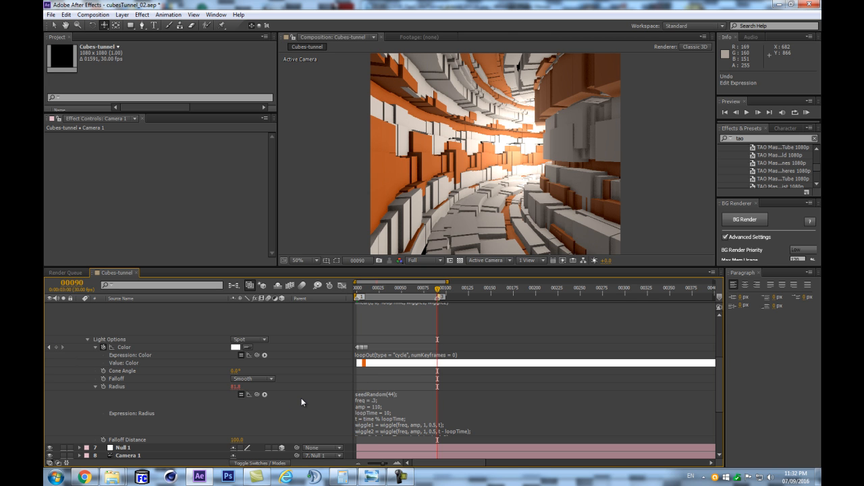
- Set amp to 210 and freq to .678 in the TAO light's Radius expression, and compare frame 90 with frame 0
click(429, 395)
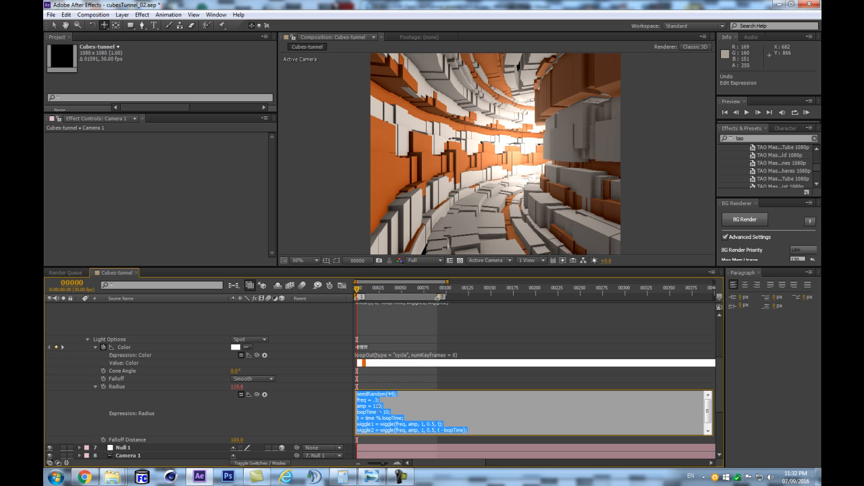
click(377, 405)
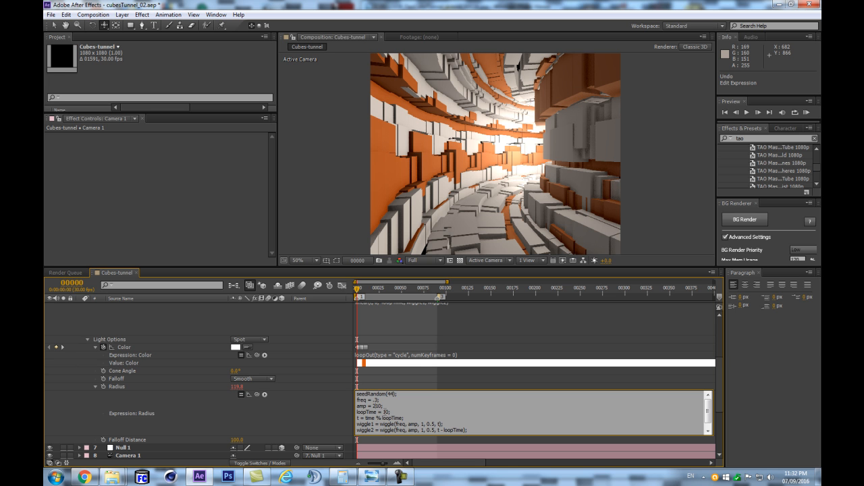
click(281, 420)
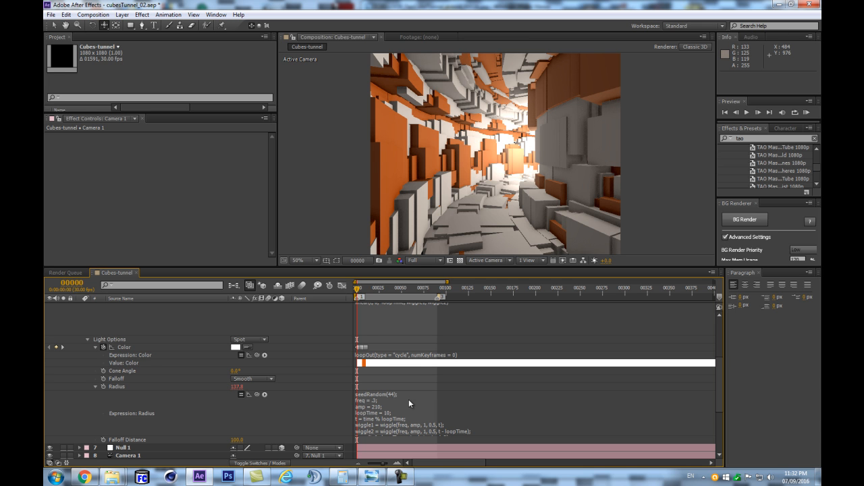
click(385, 408)
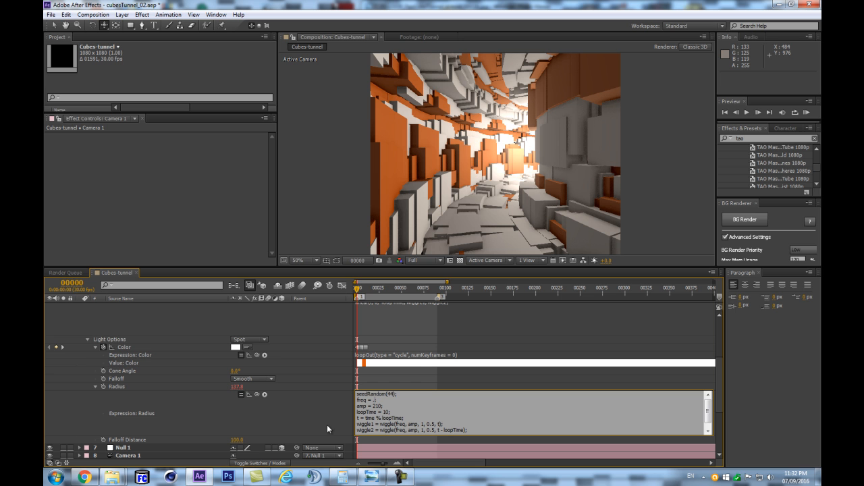
text(678)
click(320, 417)
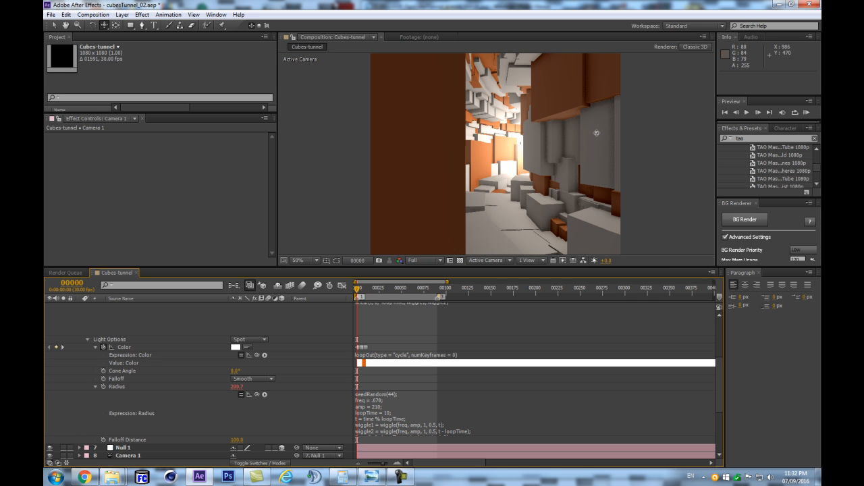
key(3)
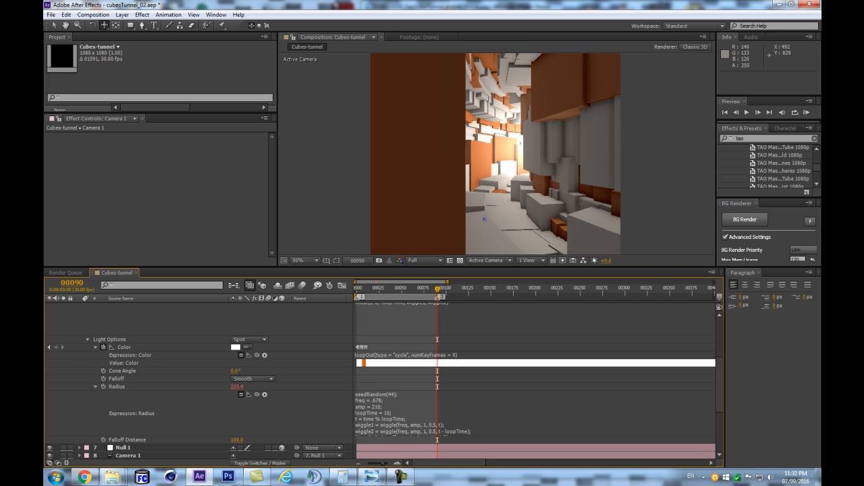
key(Home)
- Track Camera 1 sideways, clear of the large orange cube, to a position of about -69.1, 46.6, -470.9
key(c)
key(c)
key(c)
key(c)
drag(505, 162, 482, 162)
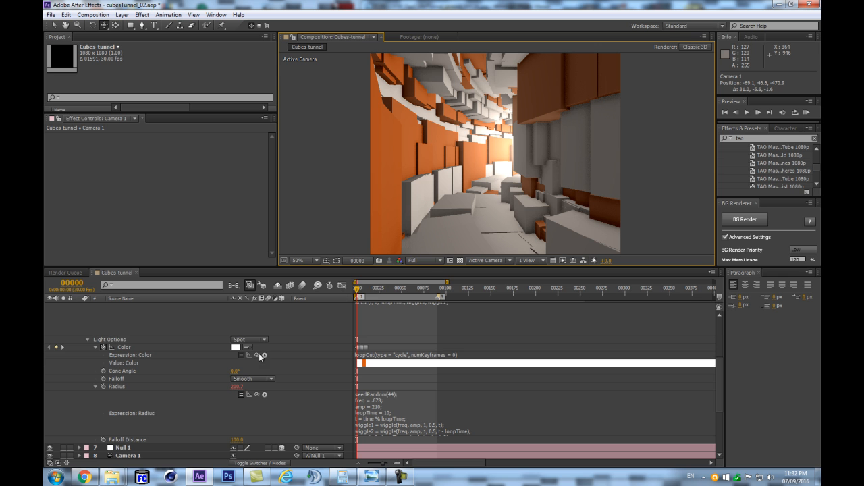
- Reduce the segment Size in the TAO layer's Tao effect, trying 20 and settling on 18
scroll(157, 410, down, 5)
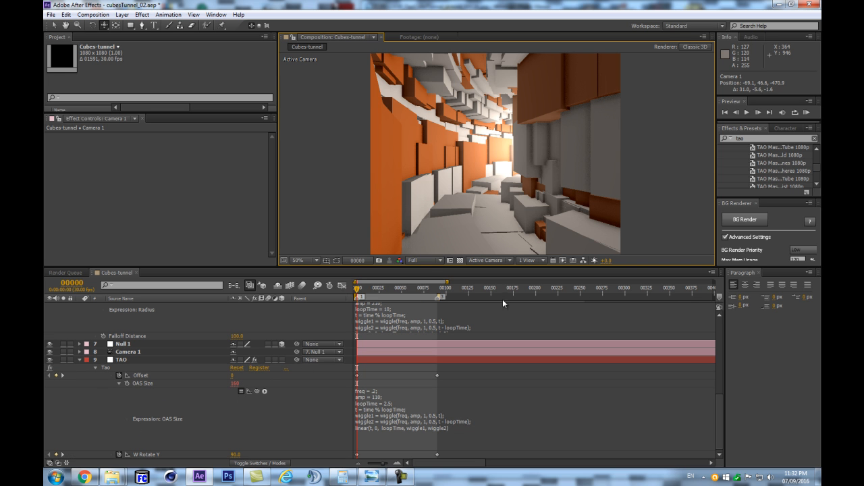
click(130, 361)
scroll(273, 174, down, 10)
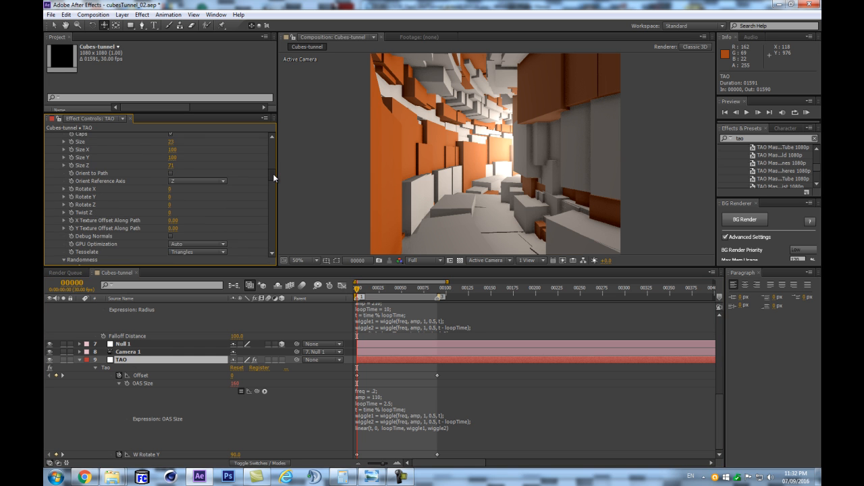
scroll(260, 184, down, 10)
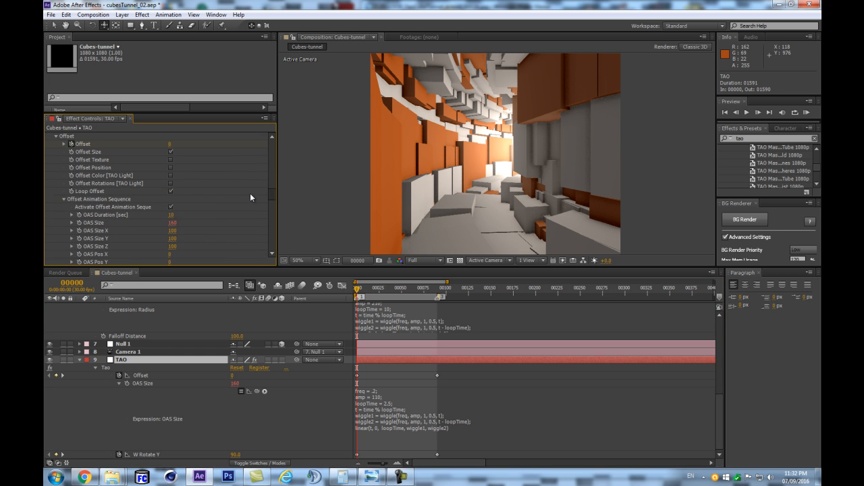
scroll(246, 195, up, 20)
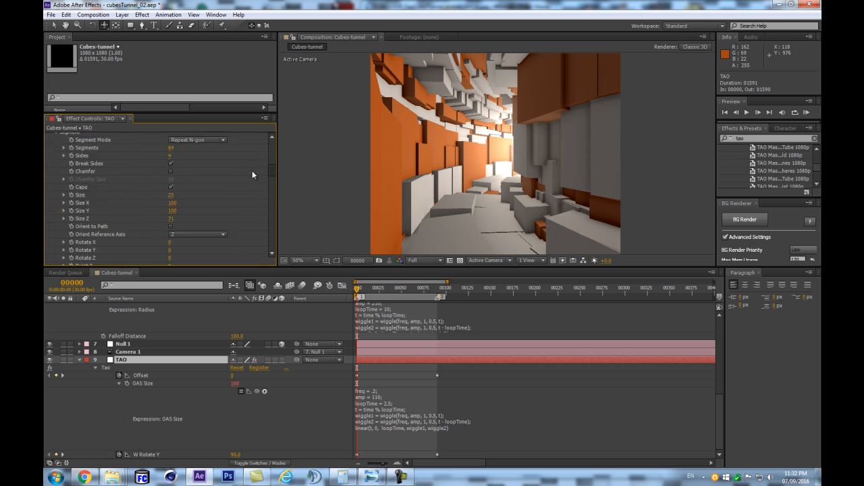
scroll(254, 143, down, 8)
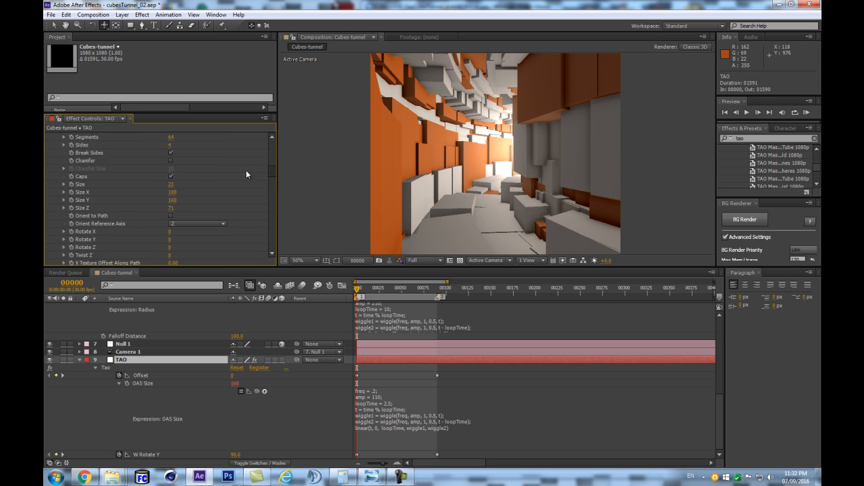
click(171, 228)
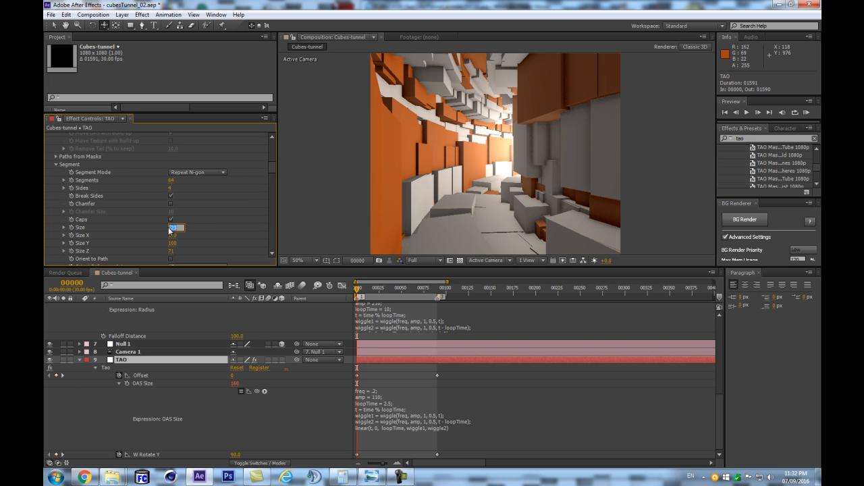
text(20)
key(Return)
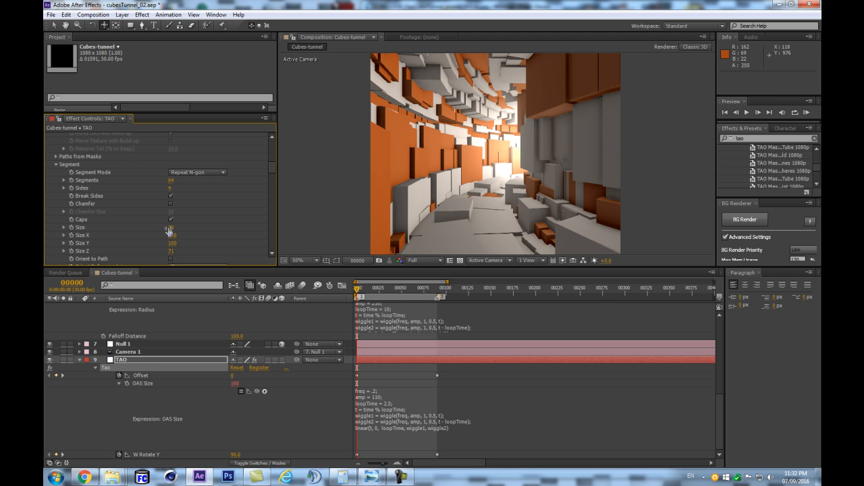
click(172, 229)
text(10)
key(Return)
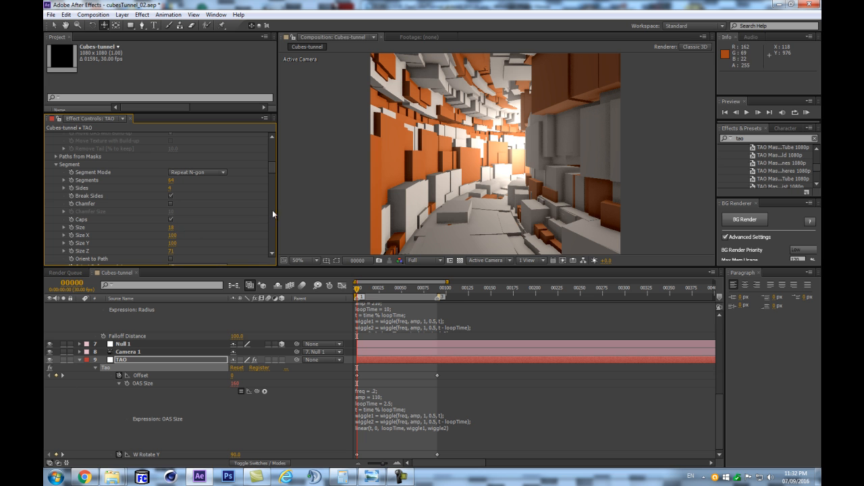
- Save the project and preview the loop with skipped frames
click(140, 360)
key(ctrl+s)
key(shift+KP_0)
key(Escape)
key(Return)
key(shift+KP_0)
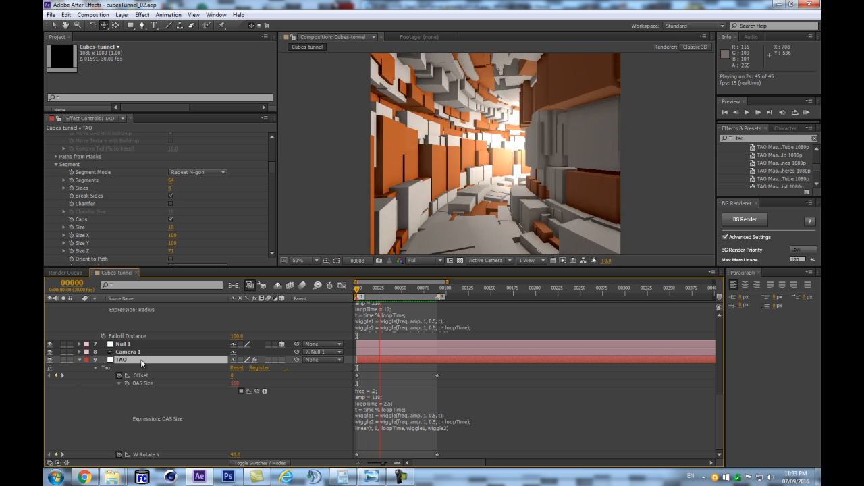
- Preview the tunnel loop with every frame and stop the playback
key(KP_0)
key(Return)
key(Return)
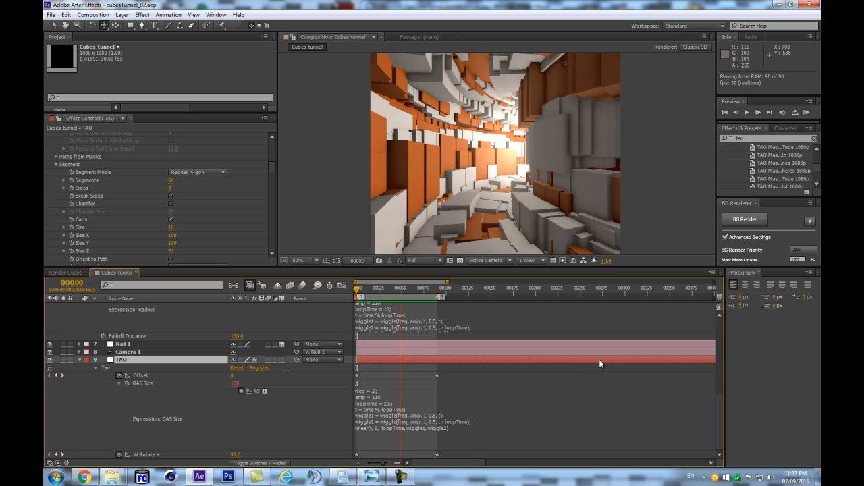
key(space)
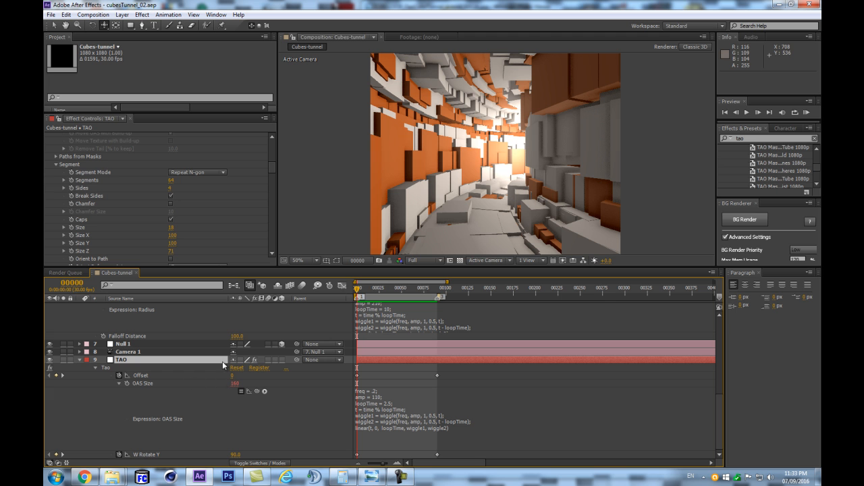
- Collapse the expanded properties of all layers in the timeline and clear the selection
drag(94, 322, 68, 381)
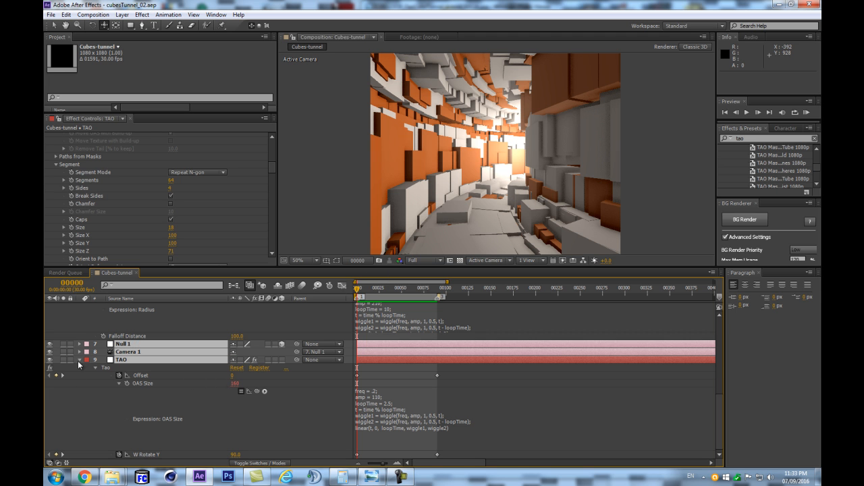
click(79, 361)
click(205, 405)
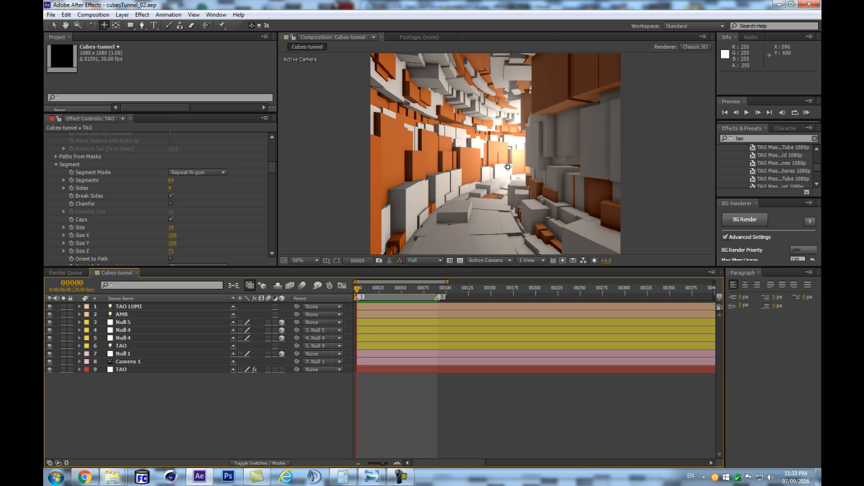
- Move Camera 1 forward into the tunnel and reangle it to a position of about -191.9, 48.7, -339.3
drag(512, 154, 508, 163)
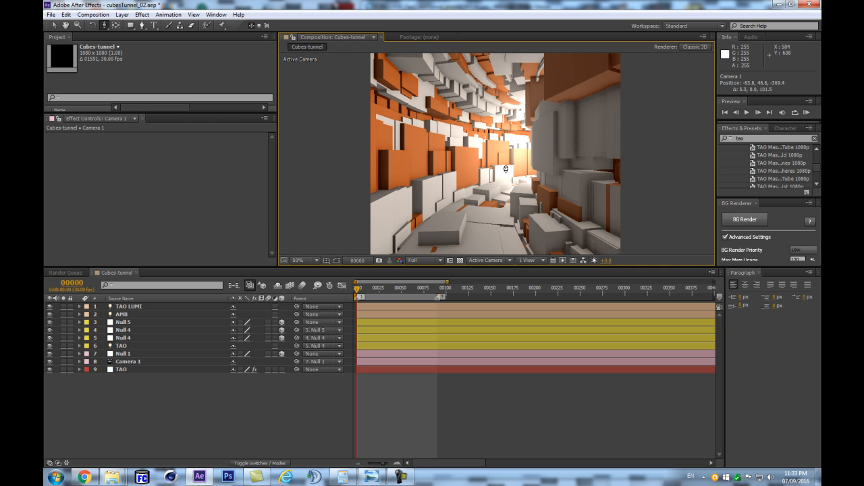
drag(508, 167, 525, 159)
key(c)
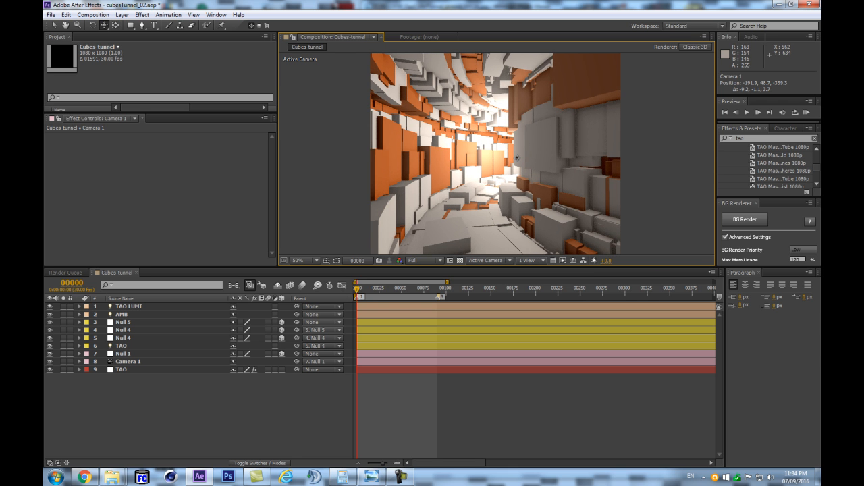
- Try to run a RAM preview of the loop from the new camera angle at 50% view size
scroll(573, 162, down, 1)
scroll(575, 169, up, 1)
click(253, 404)
scroll(516, 198, down, 1)
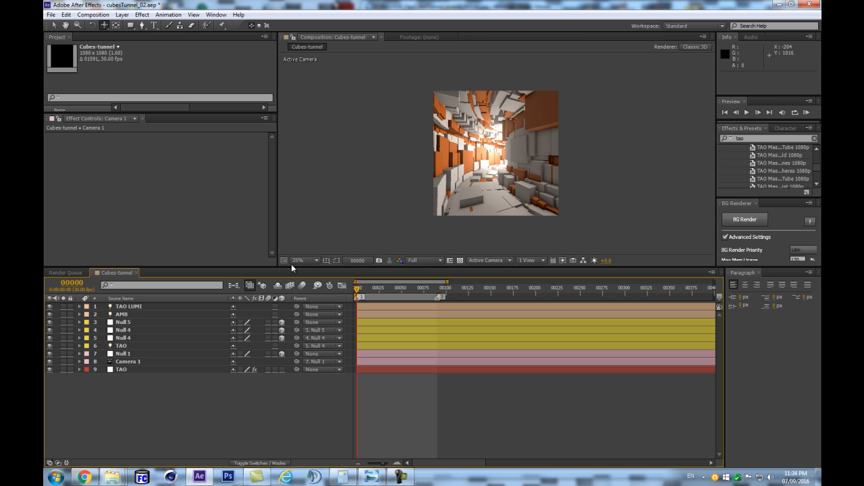
key(period)
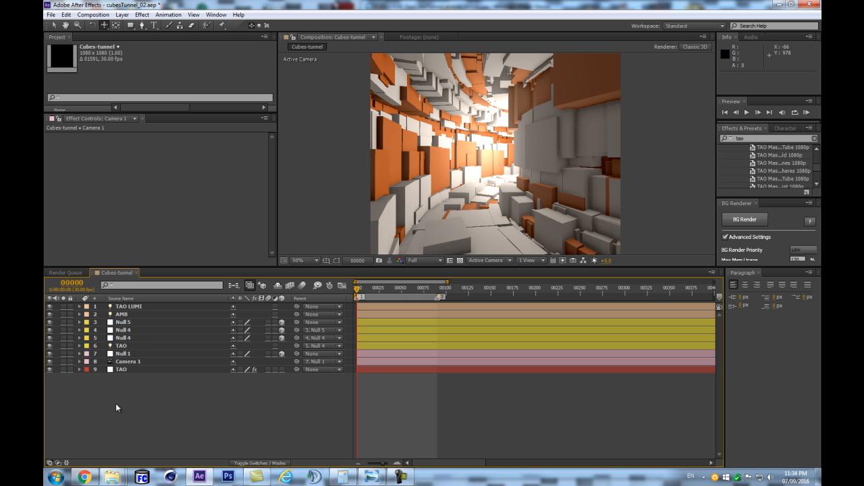
key(KP_0)
key(Escape)
key(Escape)
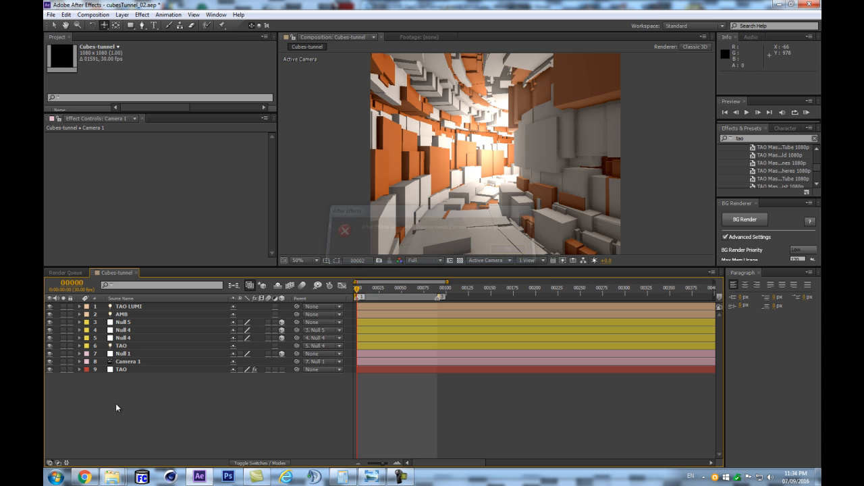
key(KP_0)
key(space)
key(space)
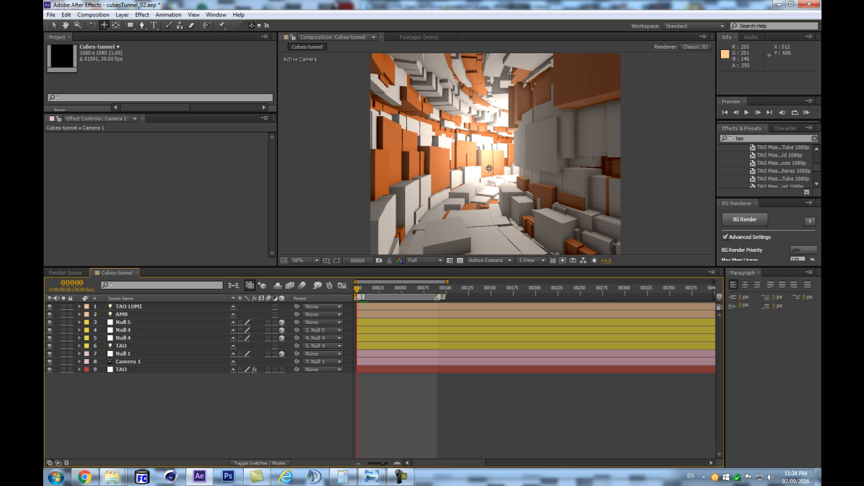
- Adjust Camera 1 slightly to a position of about -180.6, 47.6, -343.9 and run a RAM preview
drag(489, 168, 483, 169)
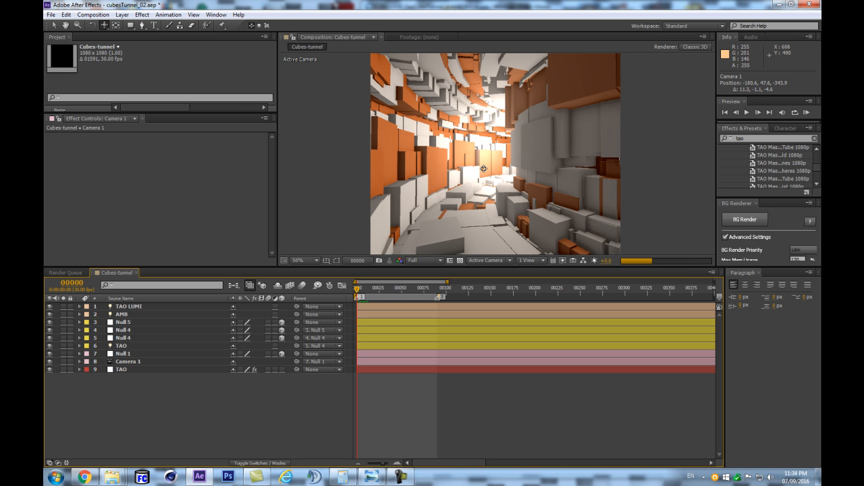
key(KP_0)
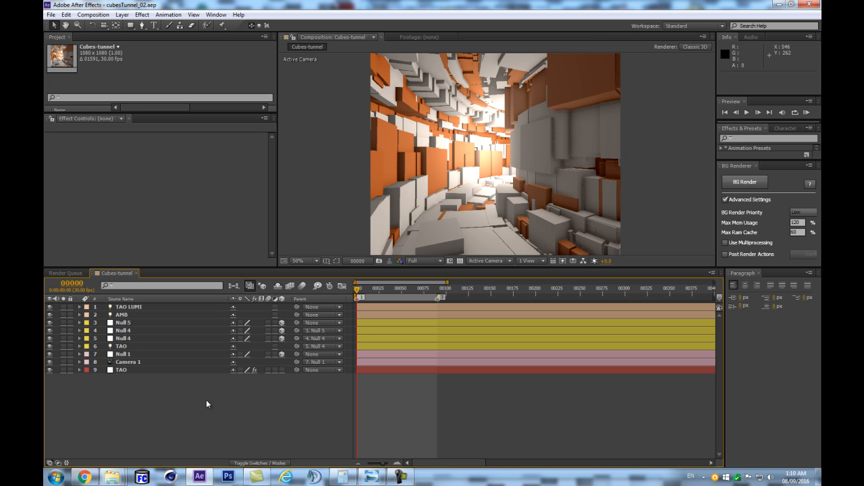
- Reveal the animated properties and expressions of all layers in an enlarged timeline
key(e)
key(e)
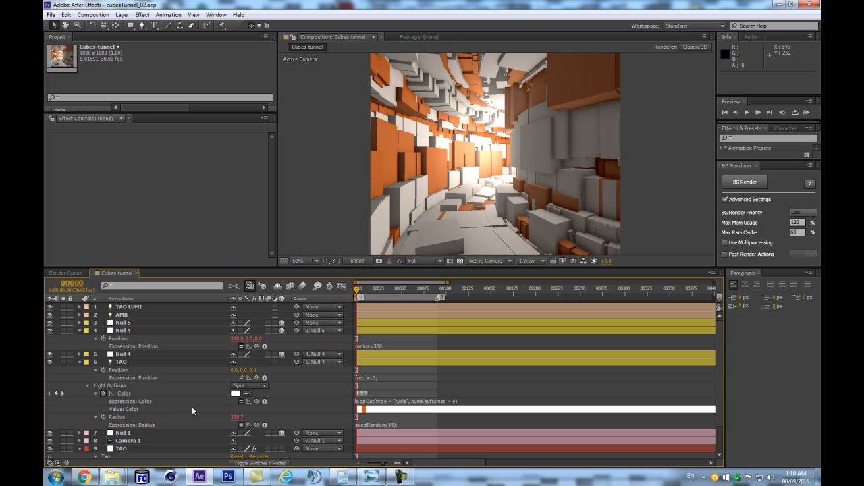
drag(388, 267, 389, 195)
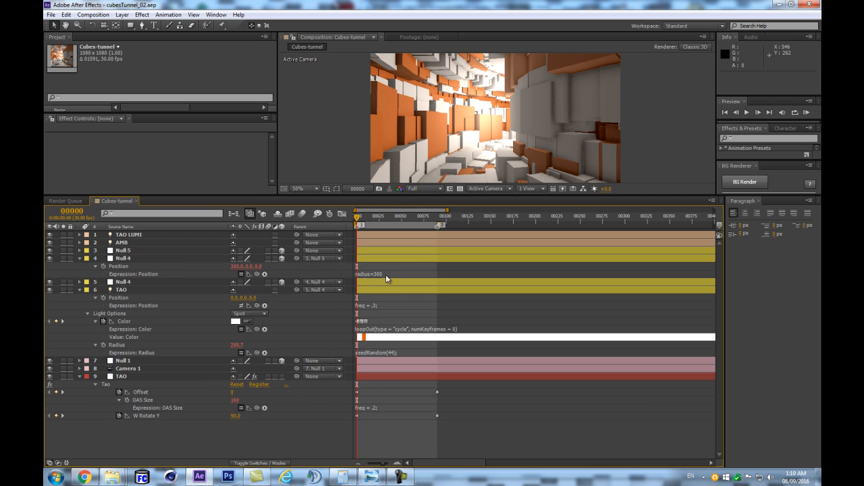
- Show layer names in the timeline and set angle=time*36 in the tao-rotate null's Position expression
drag(384, 278, 389, 323)
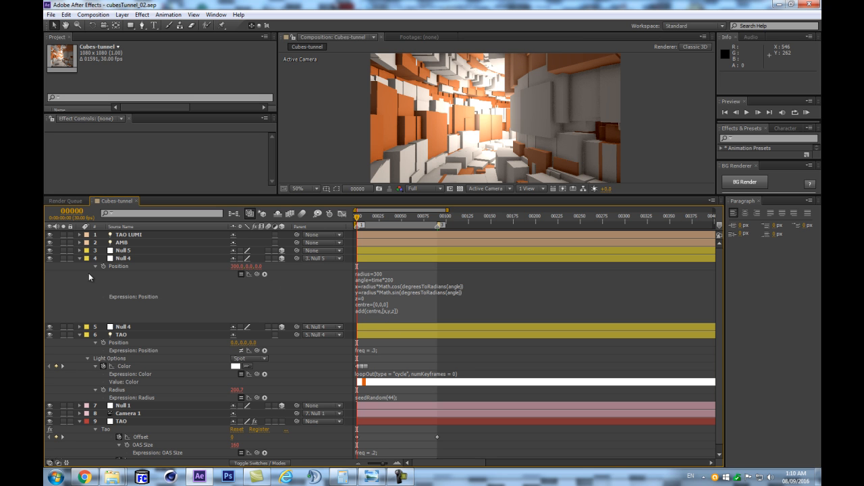
click(127, 260)
click(135, 228)
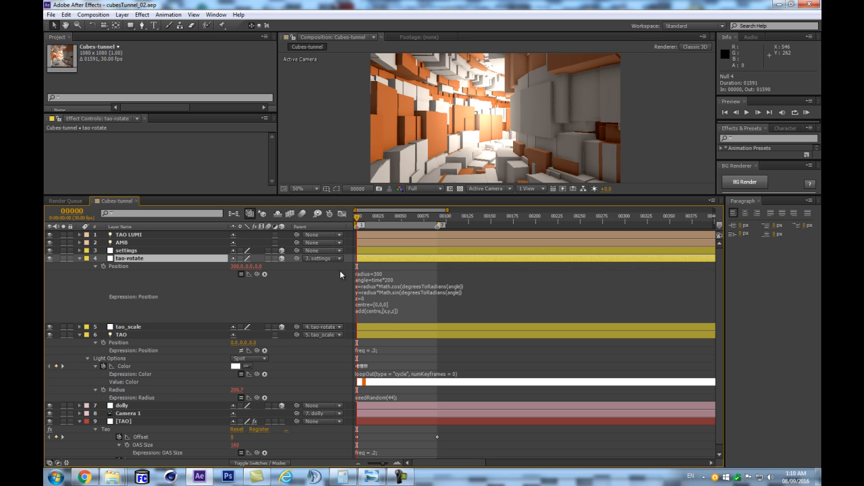
click(400, 277)
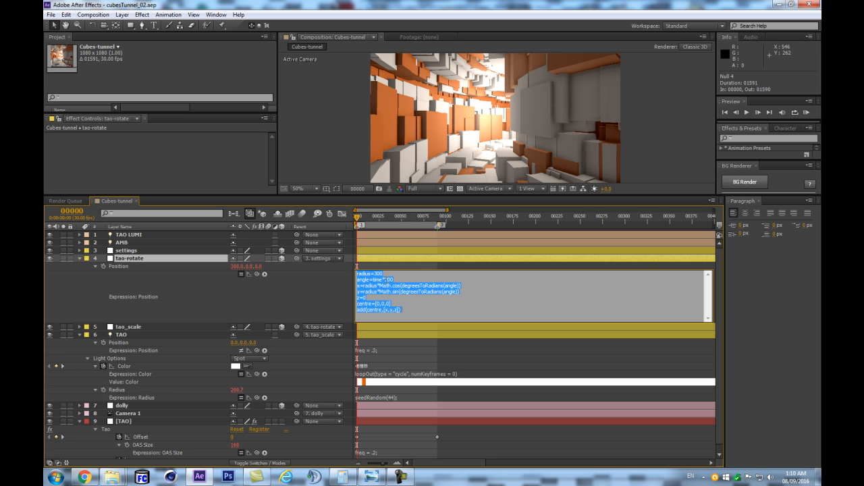
double_click(387, 279)
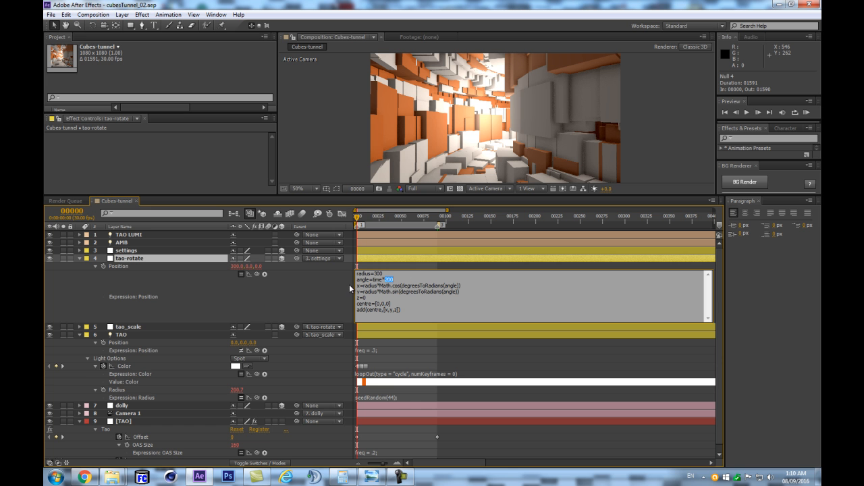
text(36)
click(297, 295)
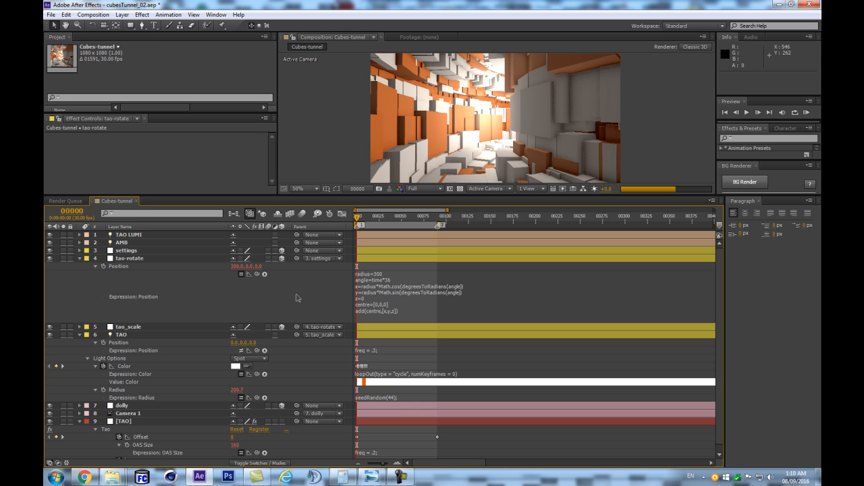
- Enlarge the composition view again and collapse the properties of all layers, with the Tao effect's settings displayed
drag(464, 193, 477, 291)
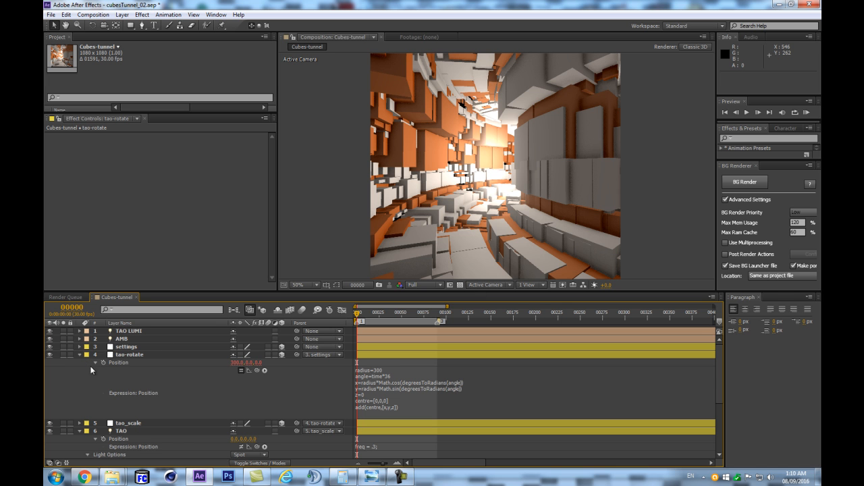
scroll(104, 422, down, 4)
click(132, 416)
key(ctrl+a)
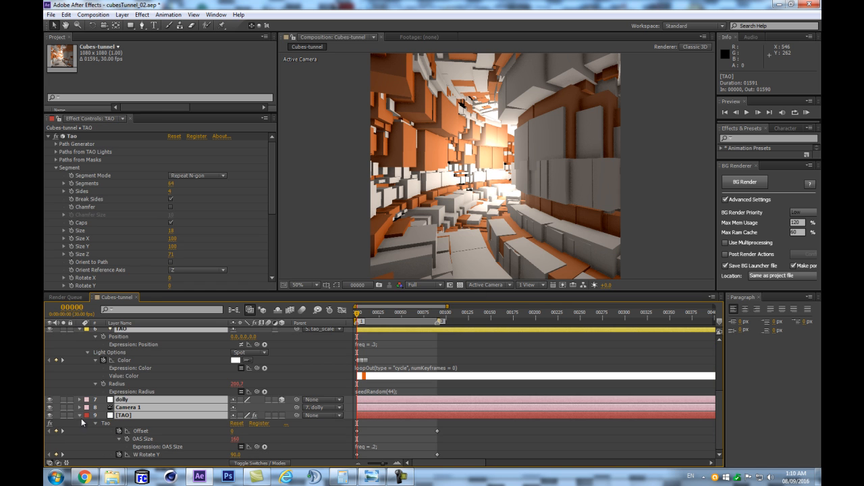
click(79, 416)
click(141, 432)
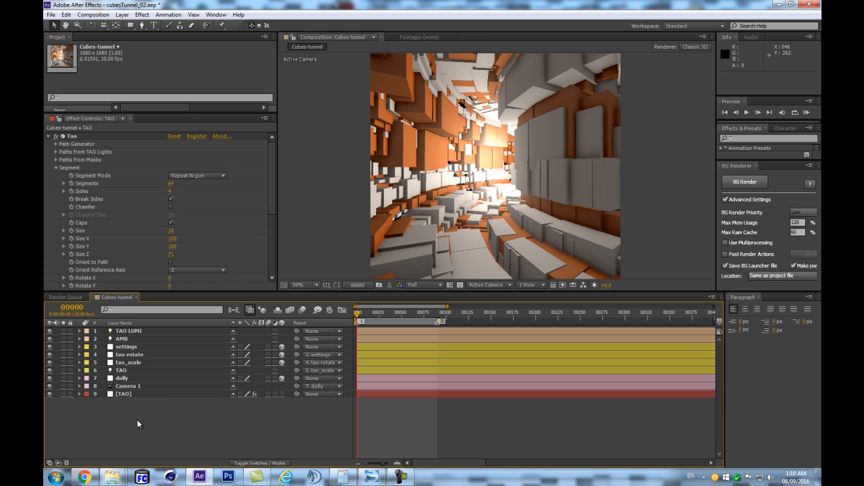
- Enable Offset Position in the Offset settings of the TAO layer's Tao effect
click(56, 167)
click(56, 175)
click(170, 208)
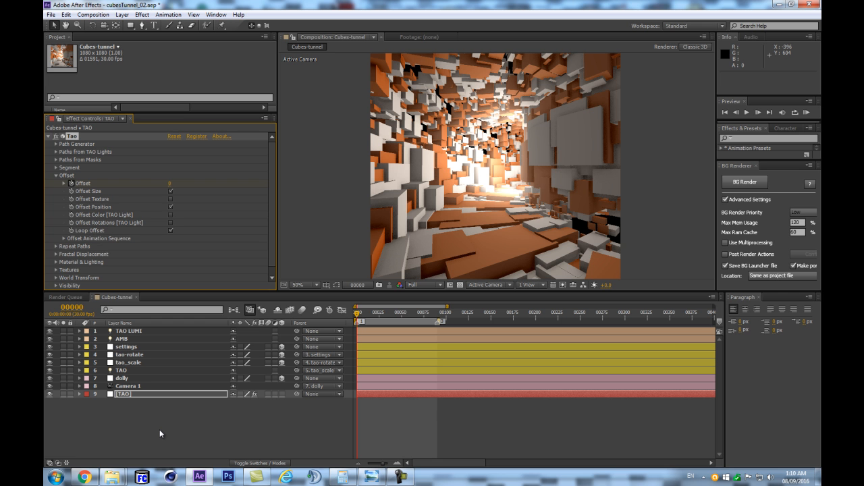
- Reveal the TAO layer's animated properties and expand the OAS Size expression to show all its lines
key(u)
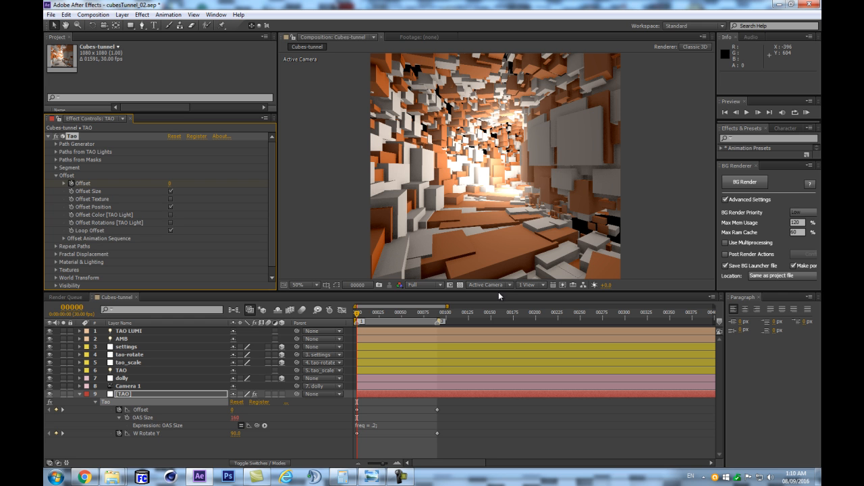
drag(498, 291, 475, 206)
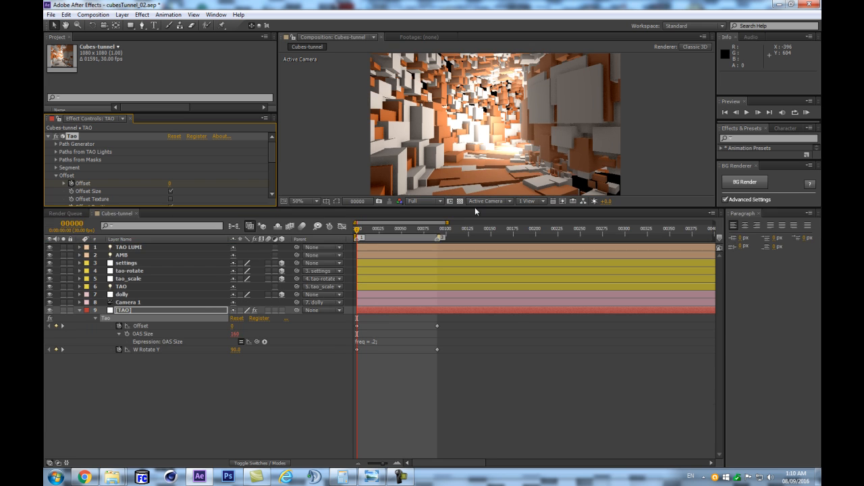
click(381, 346)
click(353, 402)
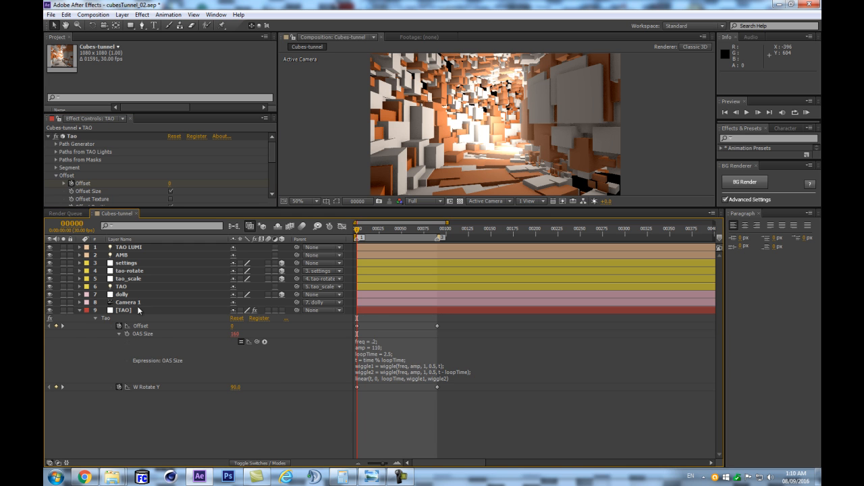
- Reveal the expressions of the TAO light layer and enlarge the composition view while examining its Position, Color and Radius properties
click(135, 288)
key(e)
key(e)
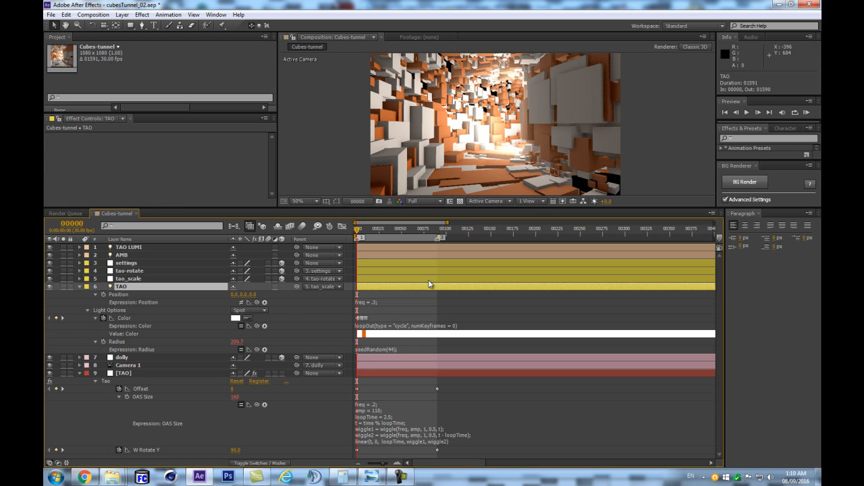
drag(427, 207, 456, 324)
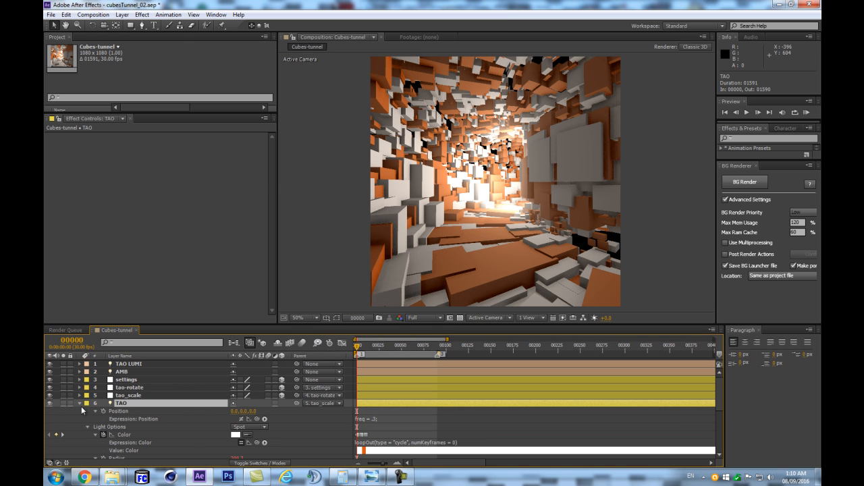
scroll(101, 409, down, 3)
scroll(128, 406, up, 3)
scroll(116, 408, down, 5)
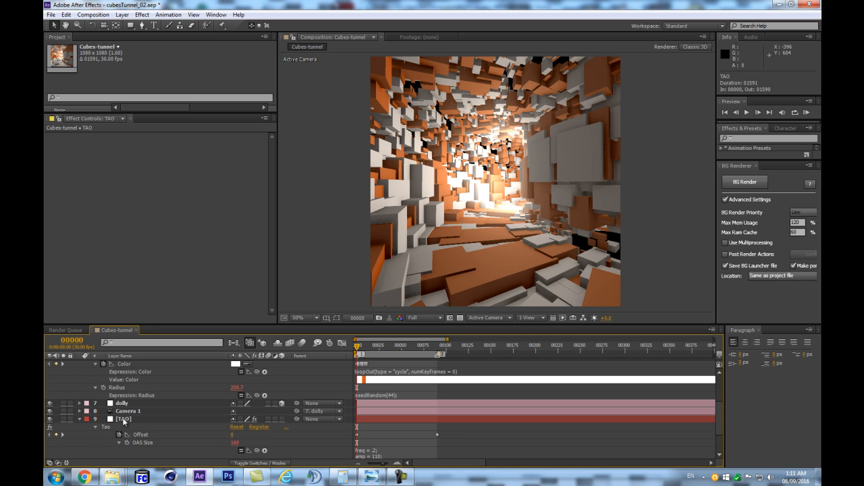
scroll(124, 420, up, 2)
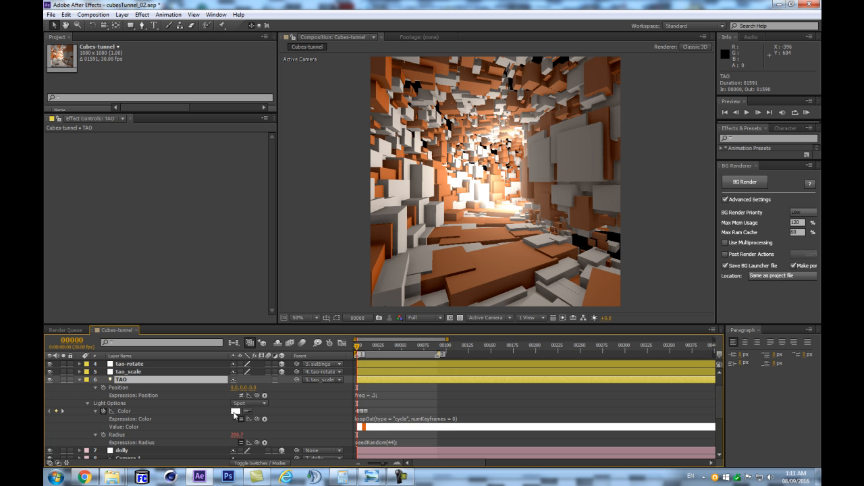
scroll(118, 432, down, 3)
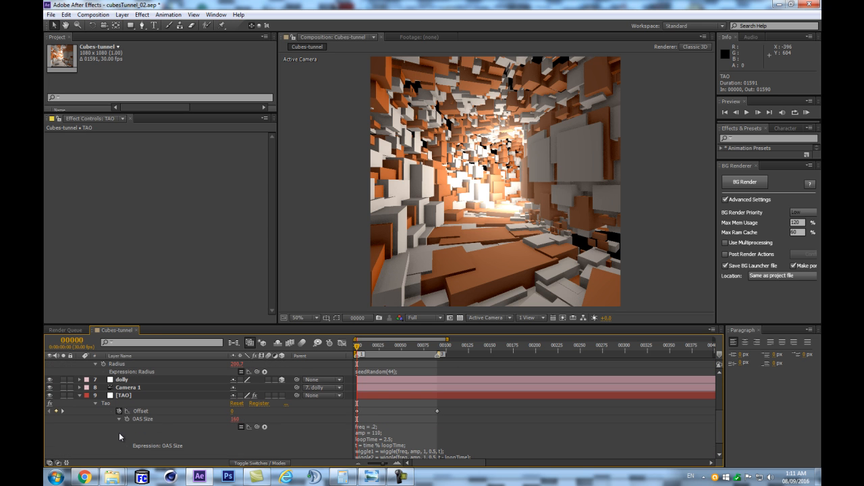
- Set Random Pos Y and Random Pos Z to 0 in the Segment Randomness settings of the TAO layer's effect
click(135, 395)
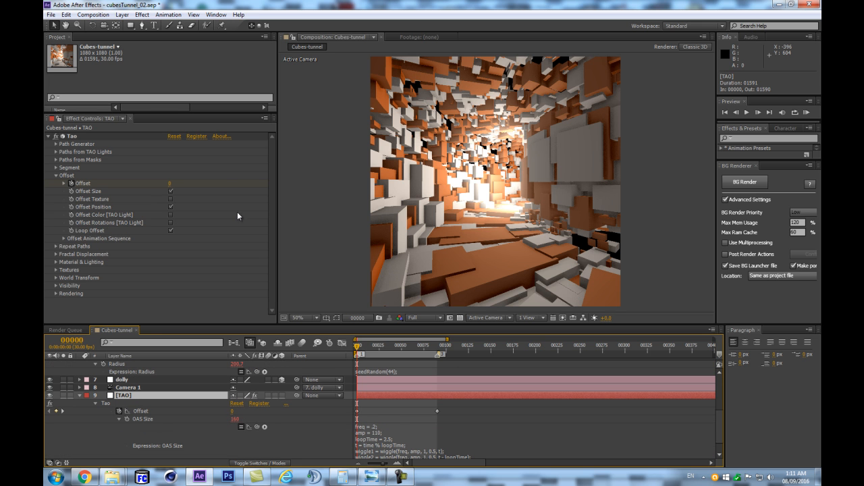
click(56, 168)
scroll(64, 273, down, 3)
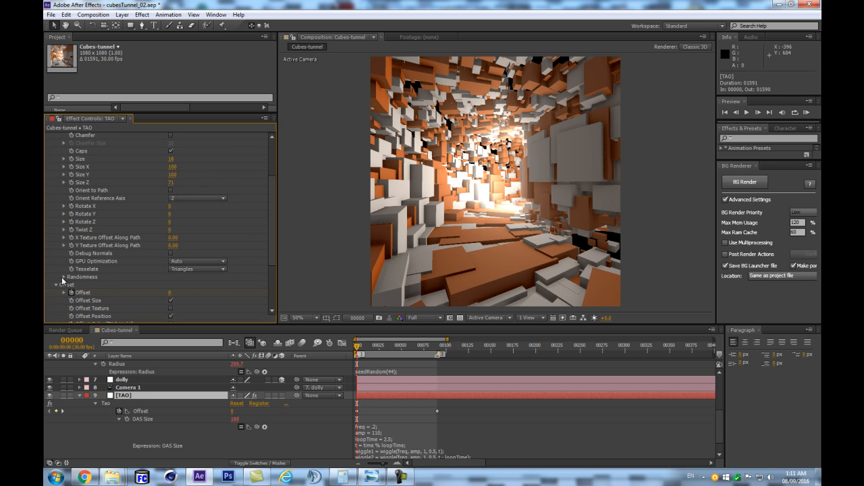
click(63, 276)
scroll(63, 278, down, 2)
drag(171, 241, 171, 245)
click(170, 241)
text(0)
click(174, 250)
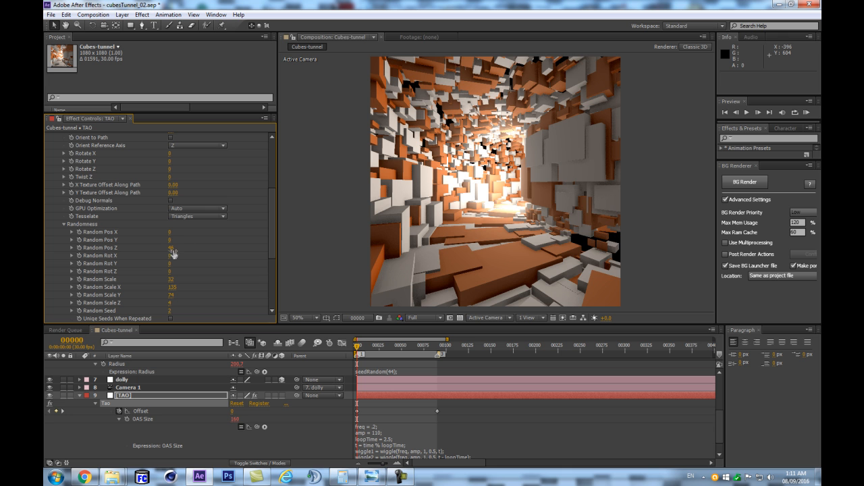
text(0)
key(Return)
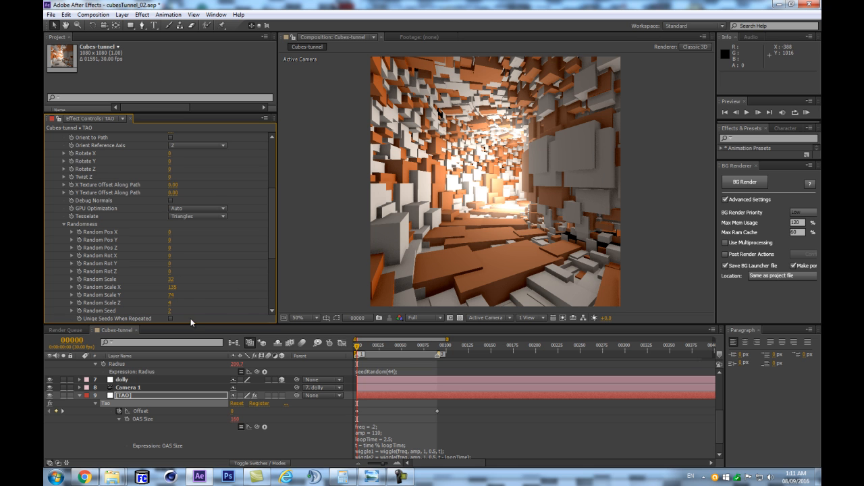
- Preview the tunnel animation with the TAO effect layer selected, and stop playback
click(128, 397)
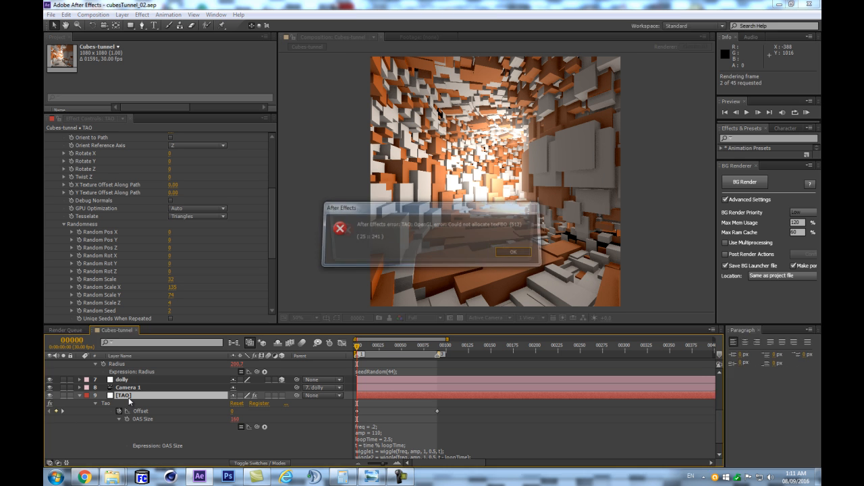
key(Return)
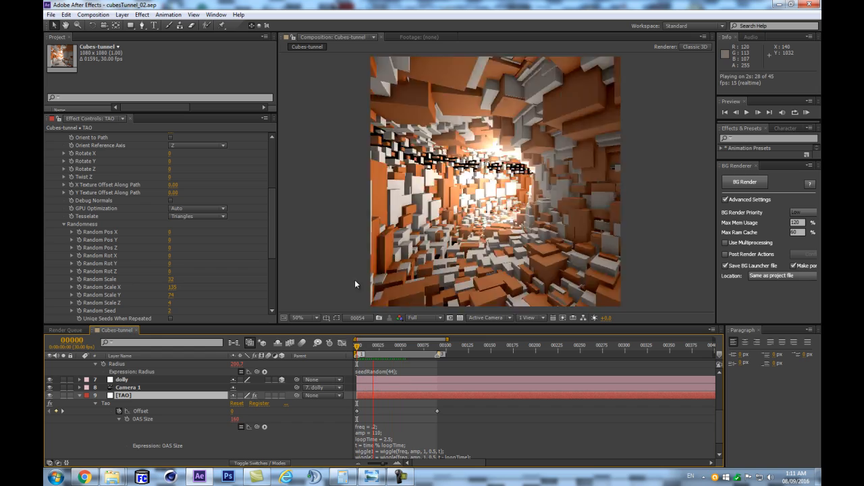
key(space)
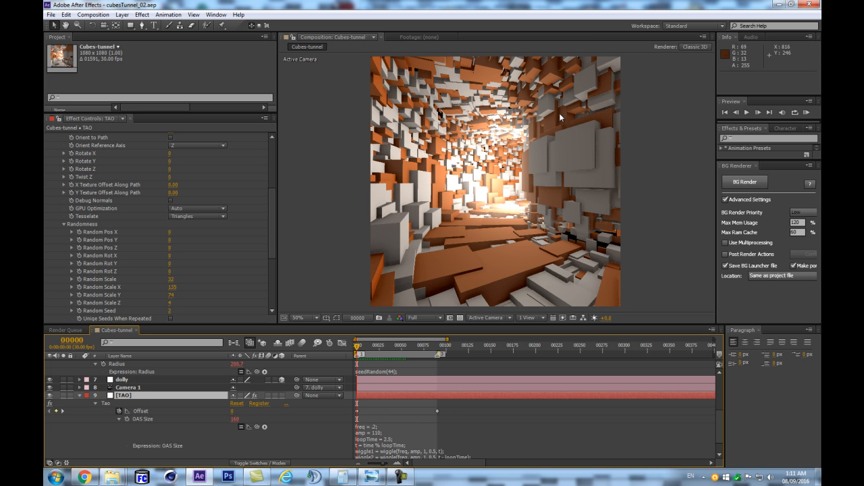
- Lower Random Scale X to about -63 in the Tao effect's Randomness settings
drag(270, 242, 274, 300)
scroll(403, 389, up, 3)
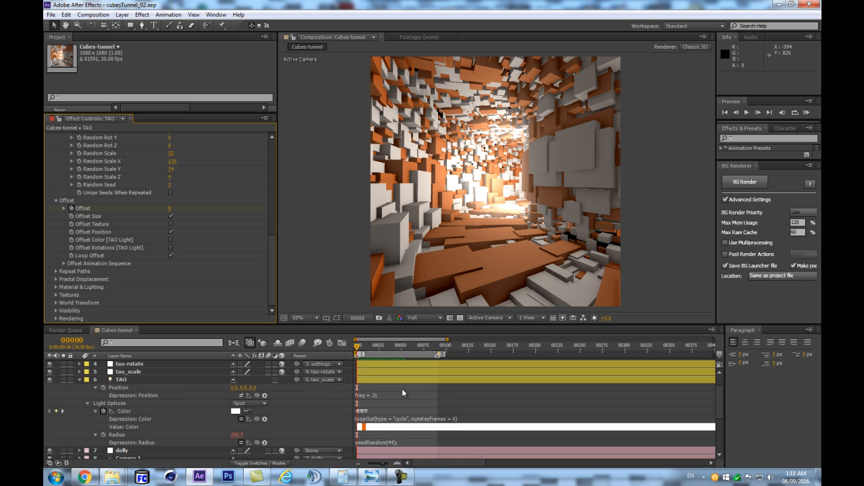
scroll(386, 378, down, 5)
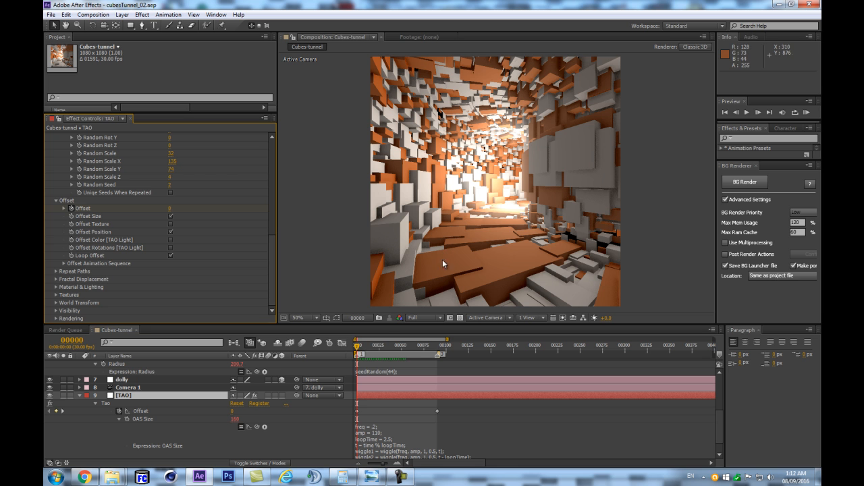
scroll(200, 226, up, 3)
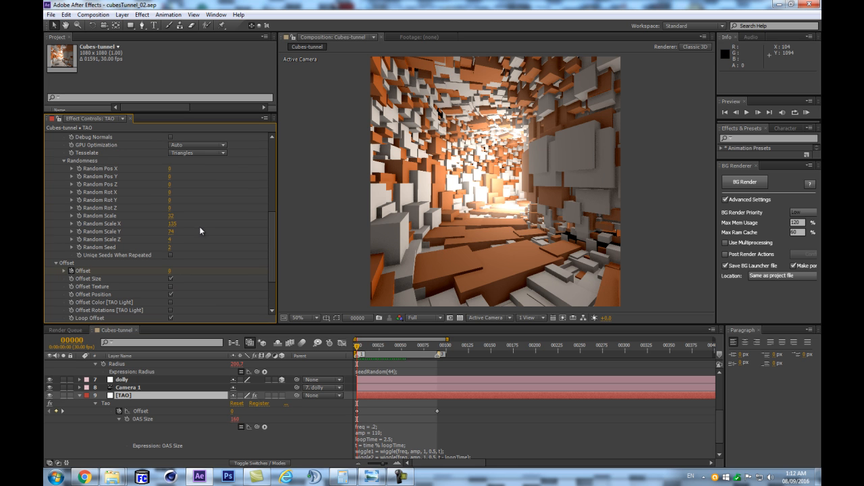
mouse_move(173, 225)
mouse_down()
mouse_move(89, 228)
mouse_move(170, 239)
mouse_up()
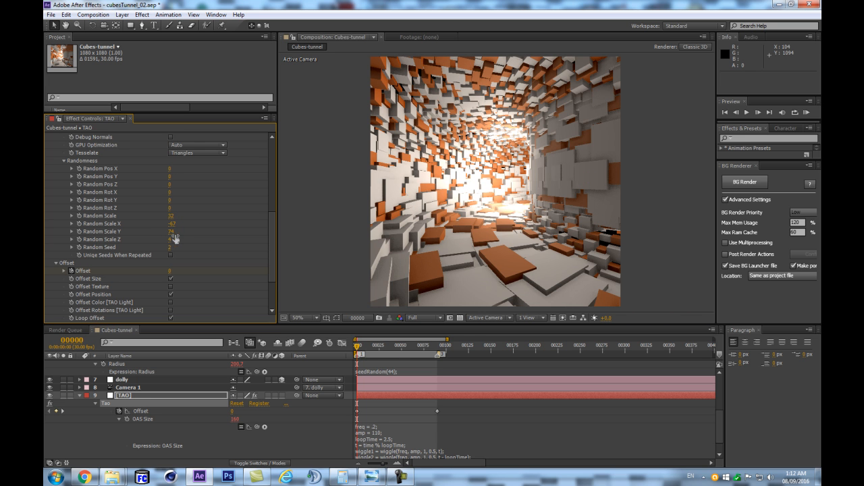
drag(174, 230, 187, 225)
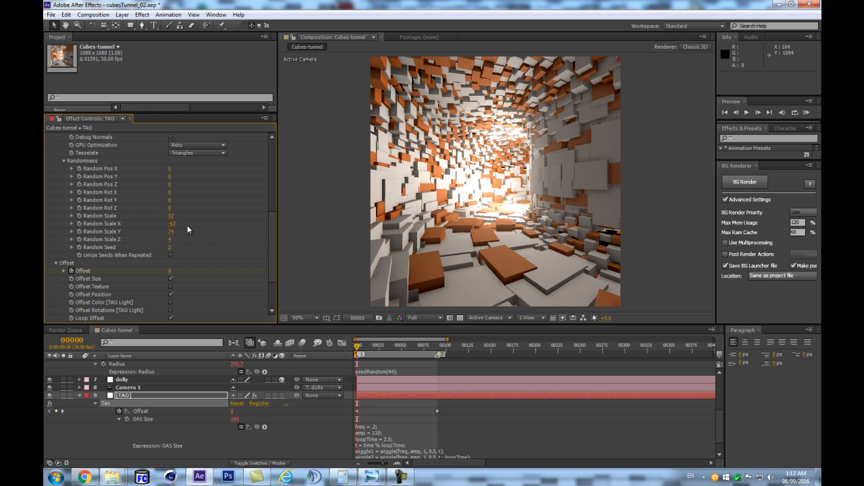
click(171, 216)
click(146, 395)
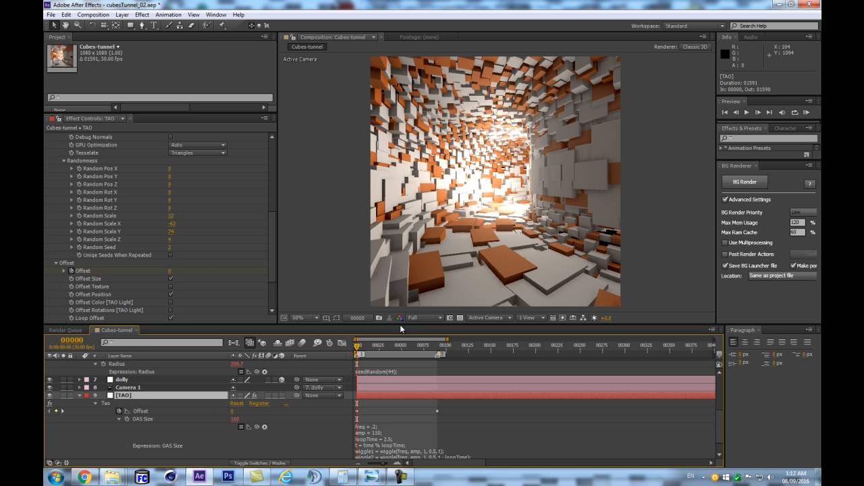
- Enlarge the timeline area and set the TAO layer's Offset keyframe at frame 90 to 25
drag(397, 323, 395, 245)
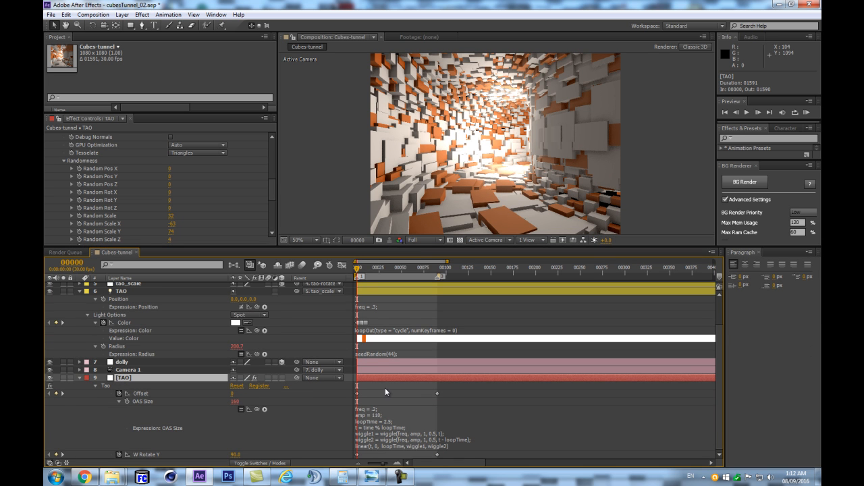
click(439, 270)
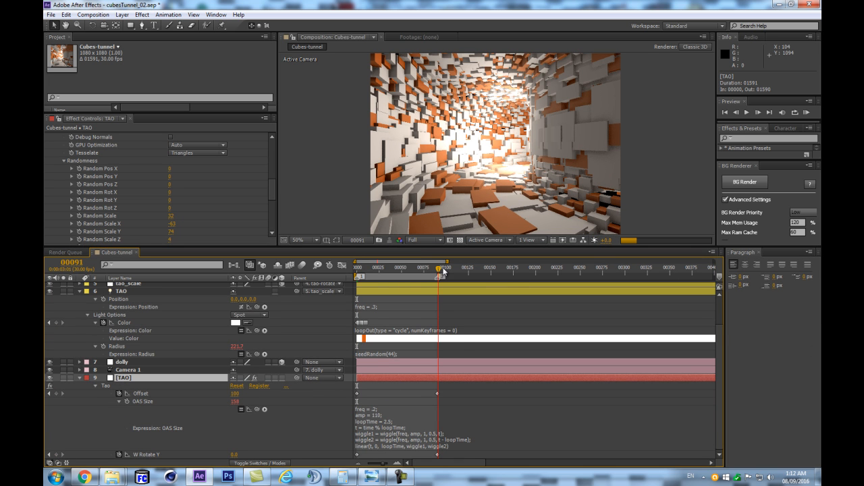
drag(443, 272, 436, 269)
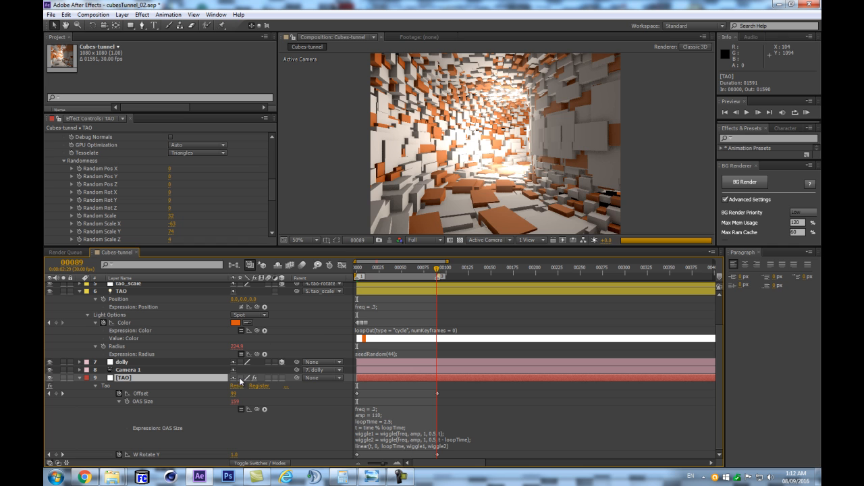
key(Page_Down)
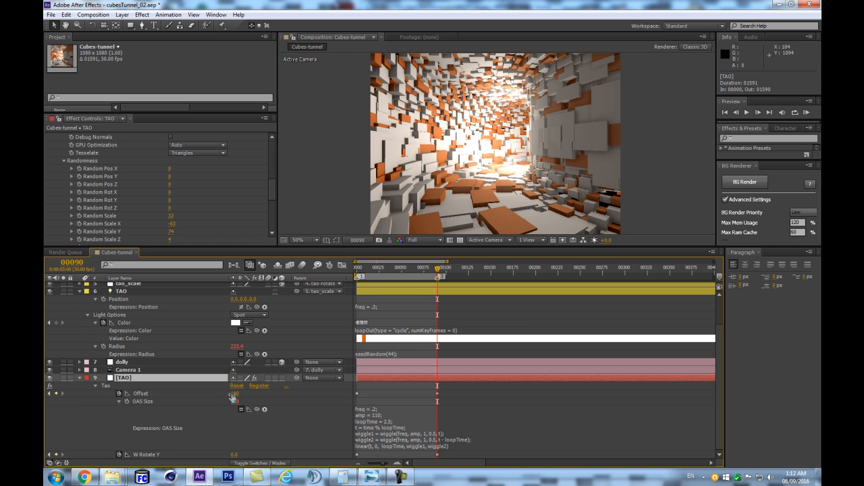
click(234, 394)
text(25)
key(Return)
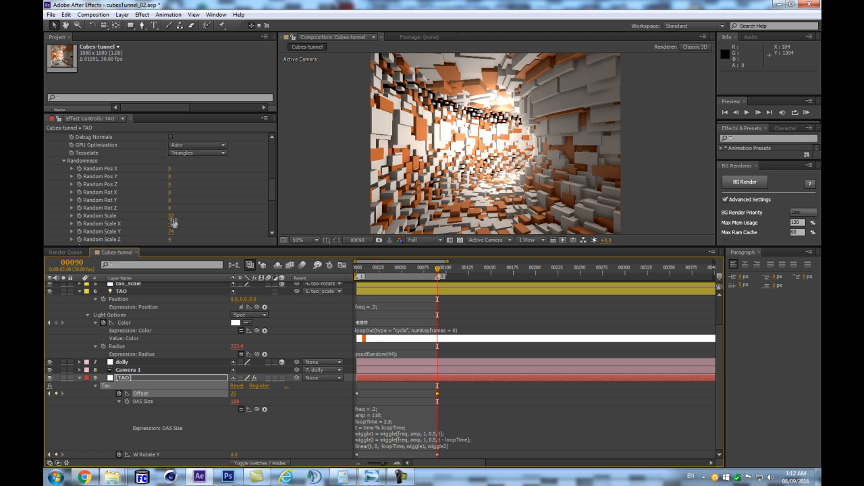
- Disable the TAO light's Radius expression and set Random Scale and Random Scale X, Y and Z to 0 in the Tao effect
click(241, 355)
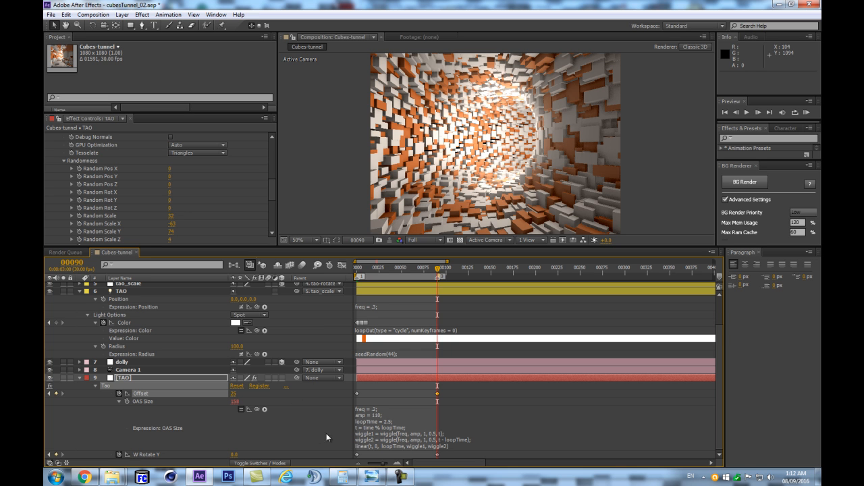
click(171, 215)
text(0)
key(Tab)
text(0)
key(Return)
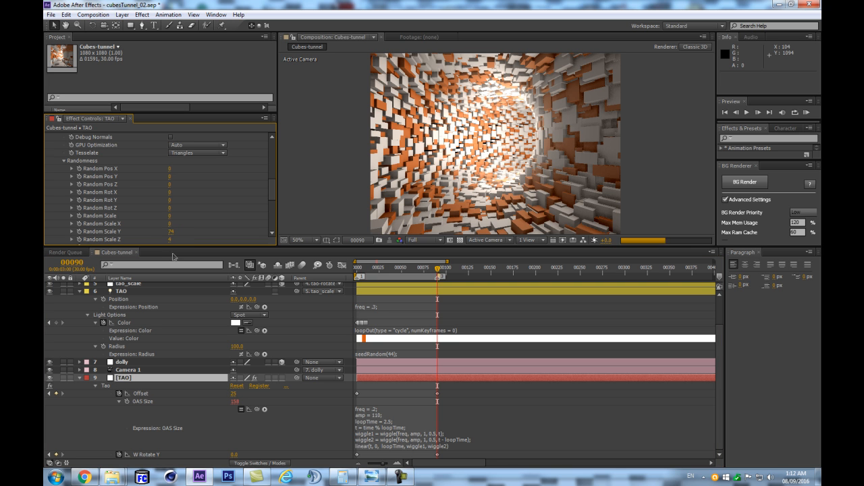
click(171, 231)
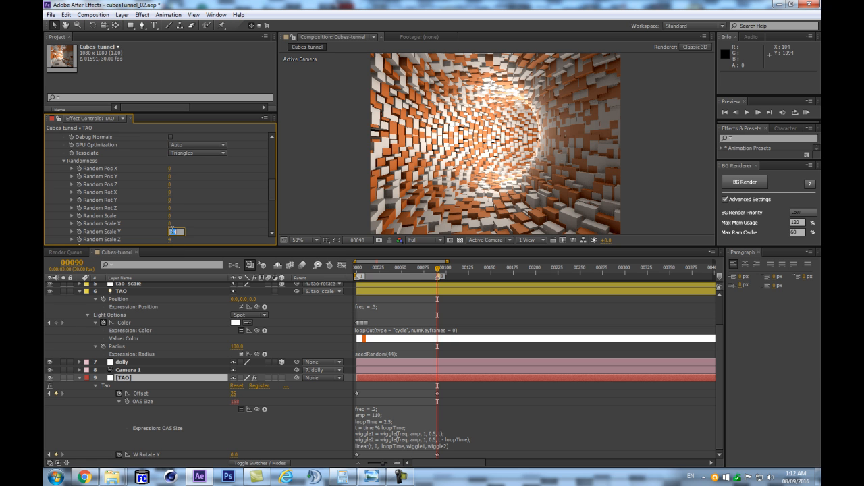
text(0)
key(Return)
click(171, 241)
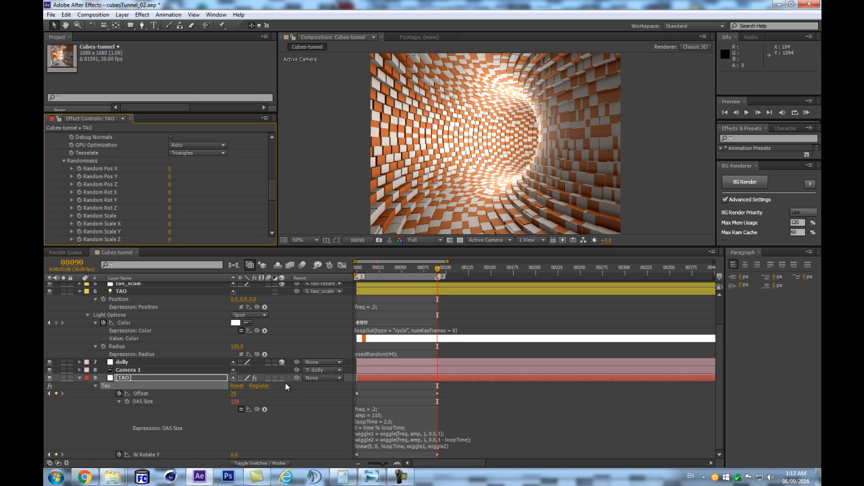
- Set the Tao effect's Segments to 65 and disable the OAS Size expression
scroll(214, 210, up, 10)
click(171, 183)
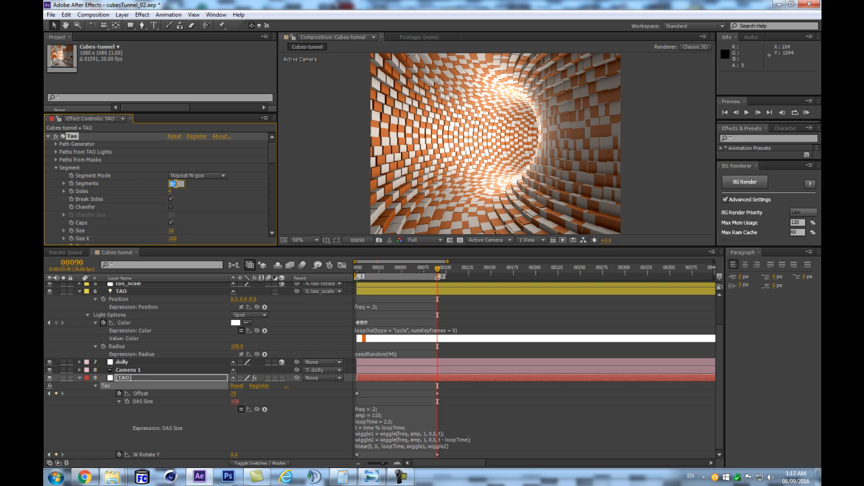
text(65)
key(Return)
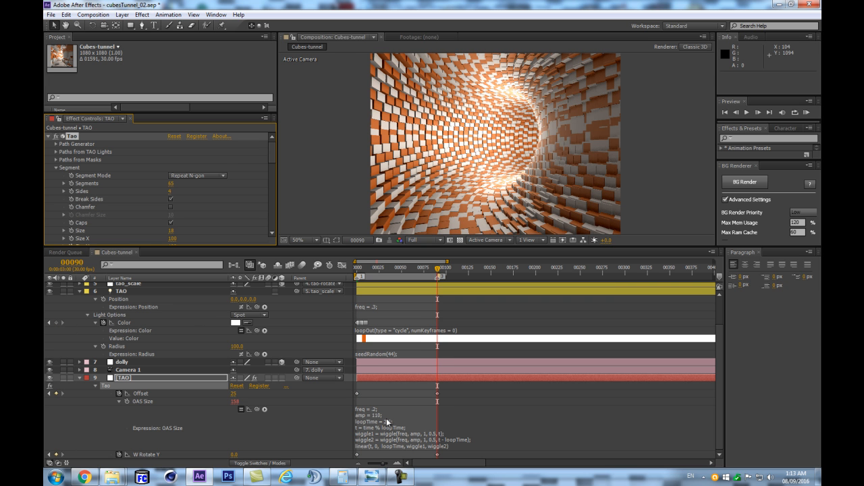
click(242, 410)
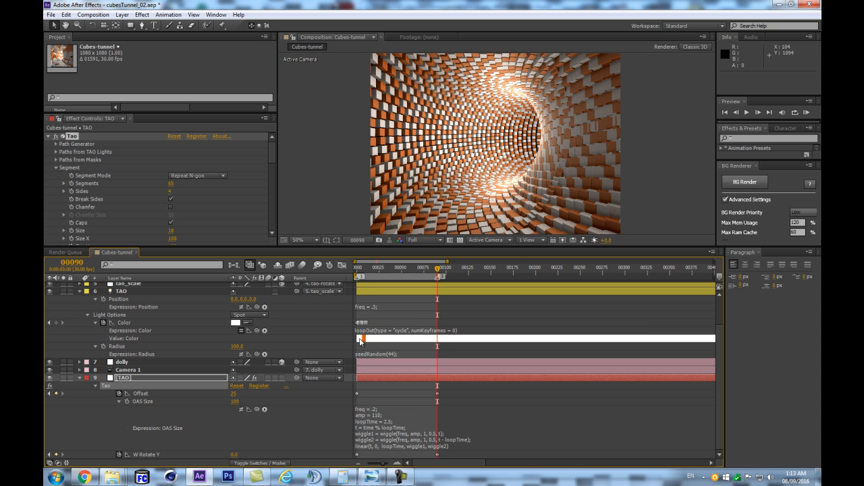
- Return to the first frame and remove all Color keyframes from the TAO light by turning off the property's animation
scroll(149, 202, down, 8)
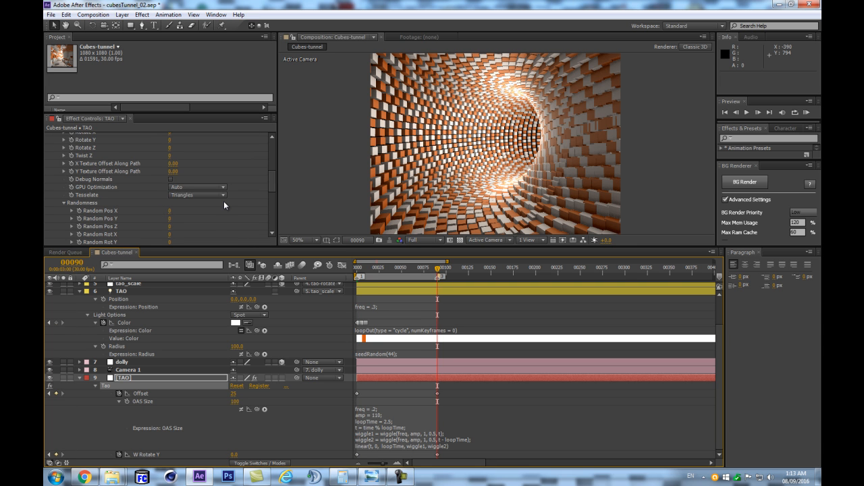
key(Home)
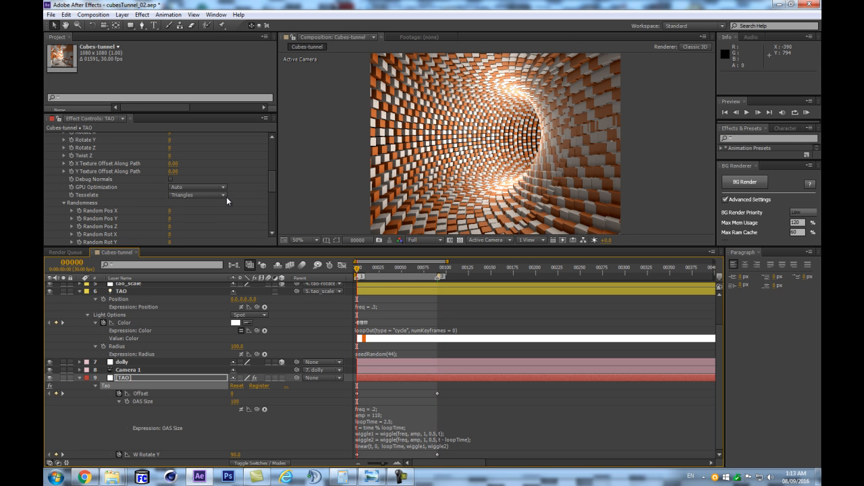
mouse_move(272, 188)
mouse_down()
mouse_move(270, 230)
mouse_move(270, 177)
mouse_up()
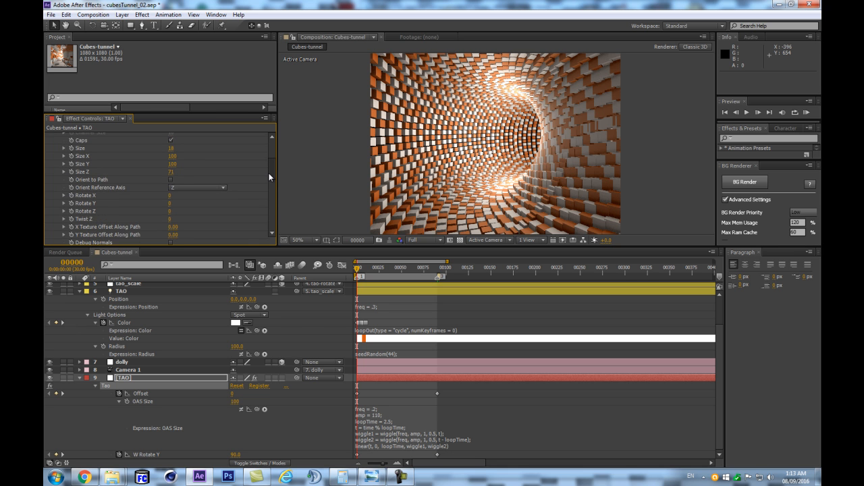
click(380, 325)
drag(379, 325, 347, 320)
click(103, 323)
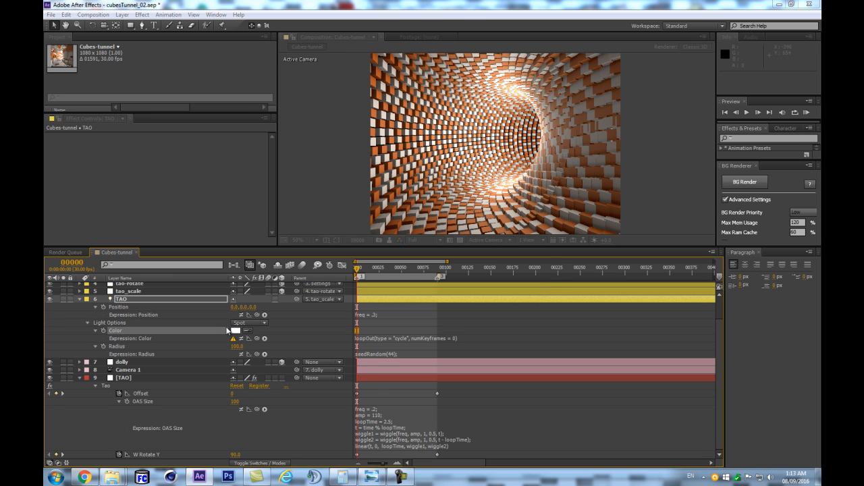
click(521, 268)
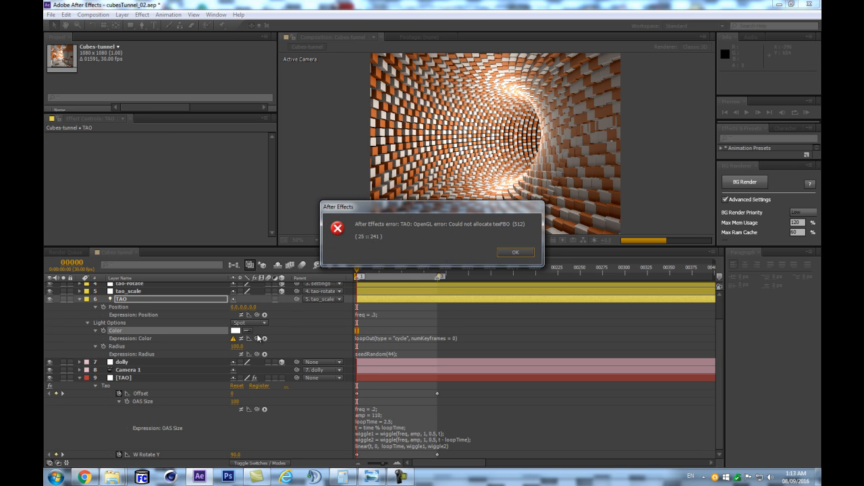
- Dismiss the OpenGL error and compare the tunnel at the first frame with the keyframe at frame 90
click(517, 253)
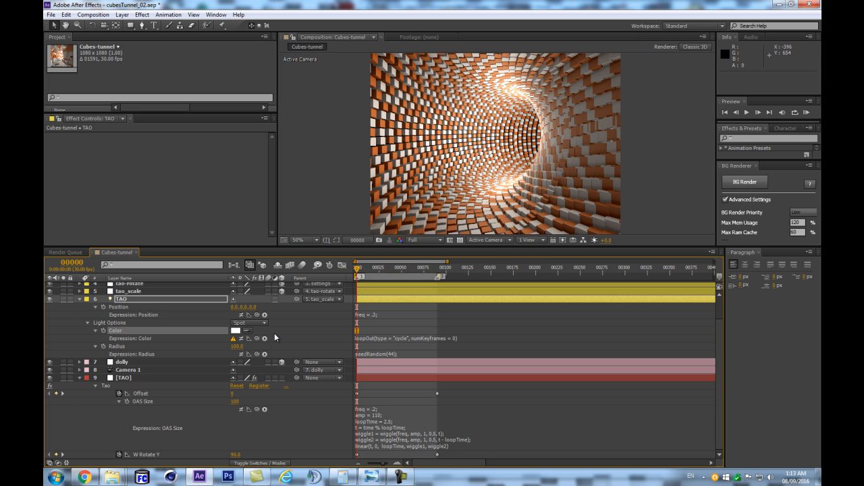
click(391, 268)
key(Home)
key(k)
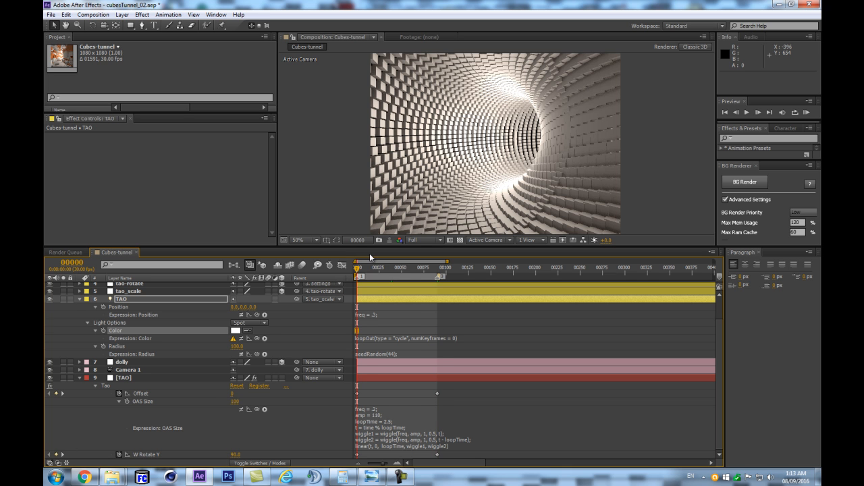
- Select the TAO layer that carries the Tao effect and collapse the effect's Segment and Offset groups
click(180, 377)
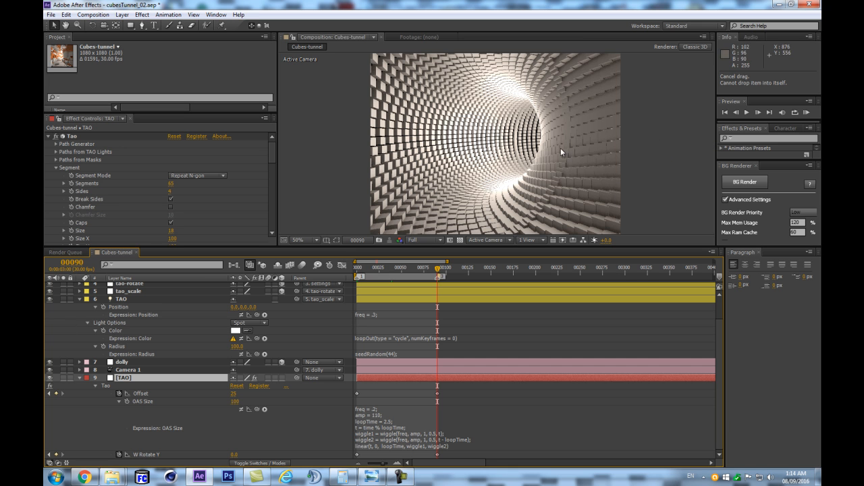
drag(271, 150, 256, 209)
scroll(53, 202, up, 1)
scroll(54, 227, down, 1)
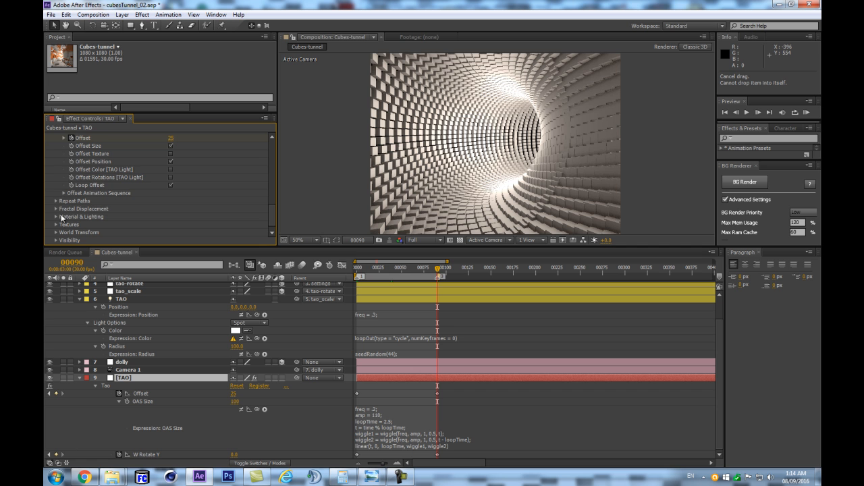
click(56, 209)
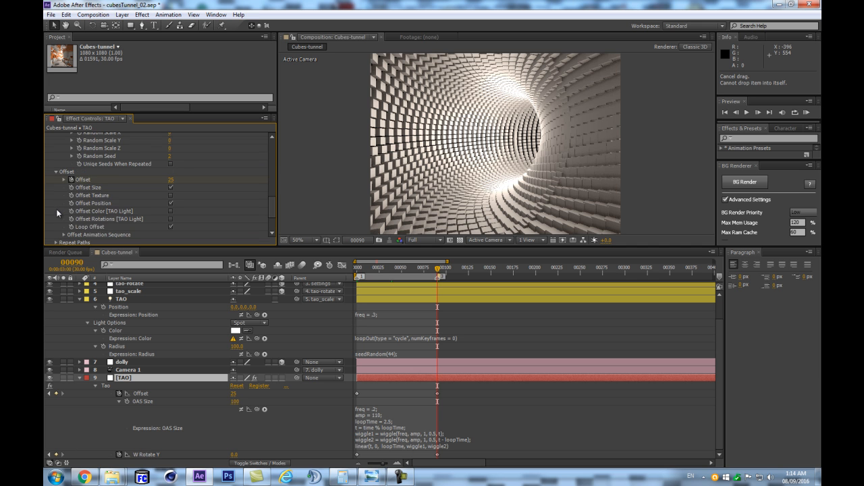
click(56, 209)
scroll(60, 199, up, 10)
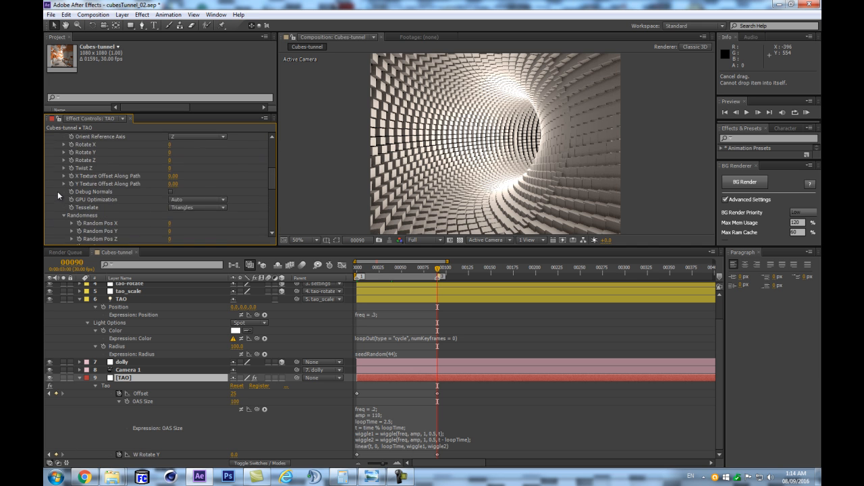
click(56, 159)
scroll(54, 168, up, 1)
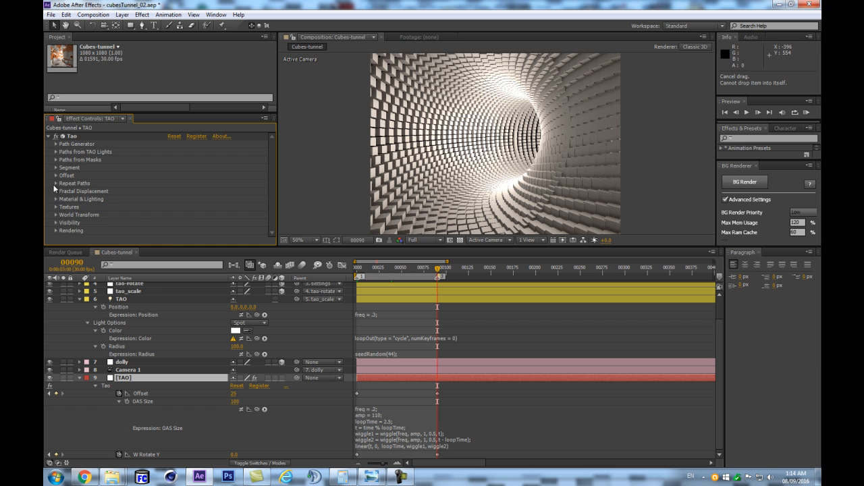
- Examine the First Repeater and Second Repeater settings in the Tao effect's Repeat Paths group, including repetitions and world rotation
click(56, 183)
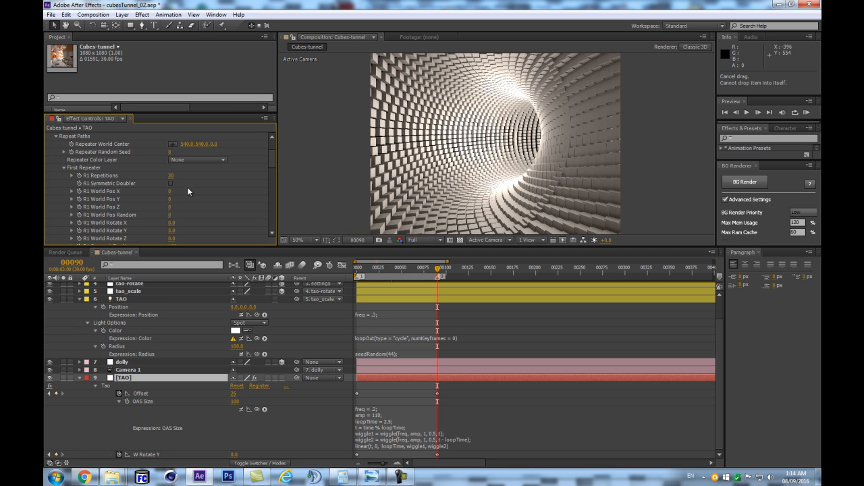
text(29)
click(64, 168)
click(64, 176)
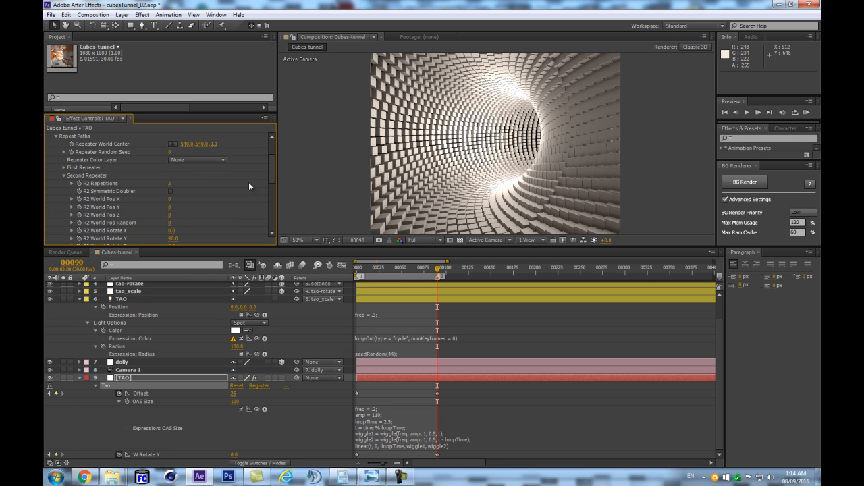
click(170, 183)
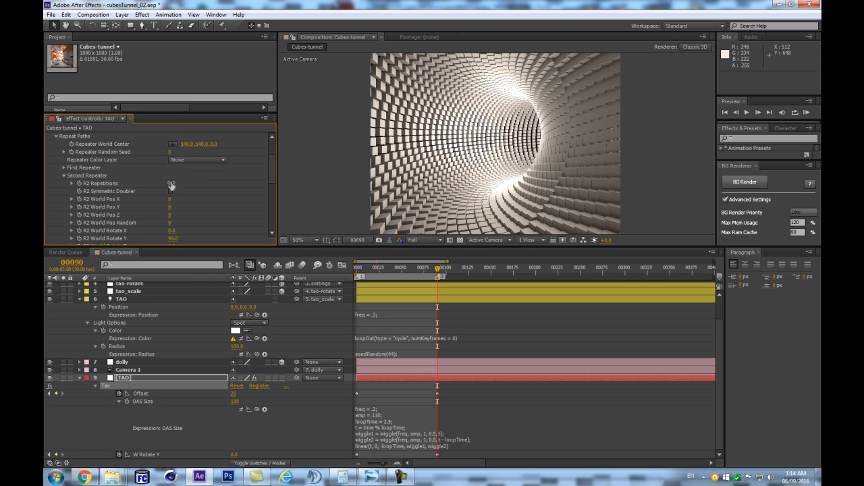
click(221, 204)
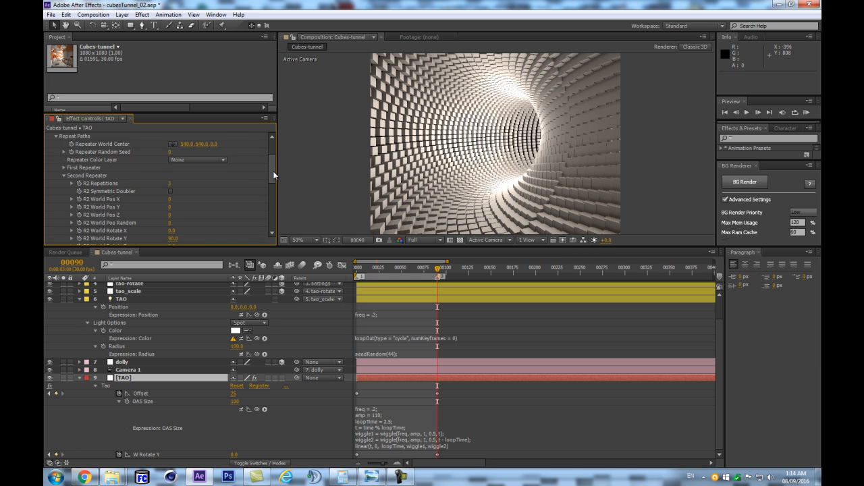
drag(273, 171, 271, 223)
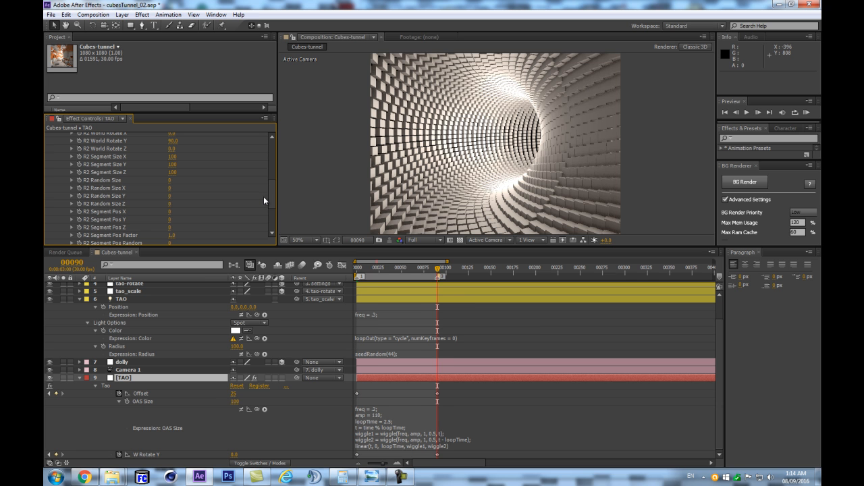
scroll(272, 163, up, 5)
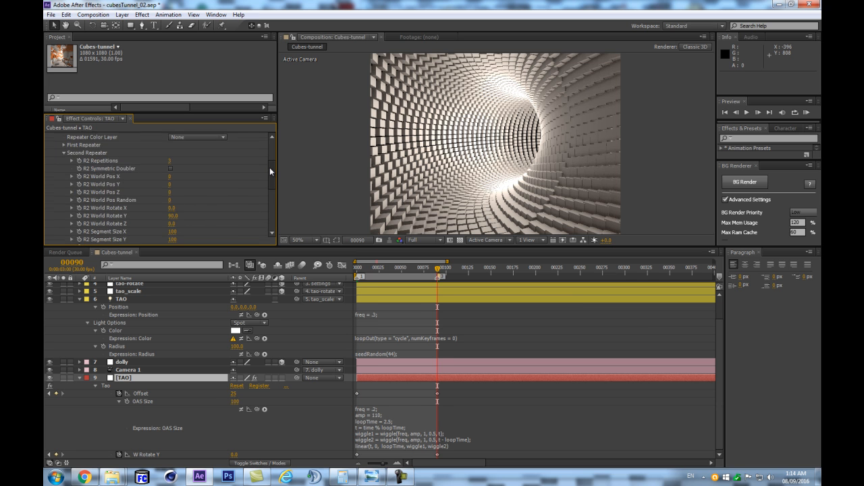
scroll(181, 204, up, 3)
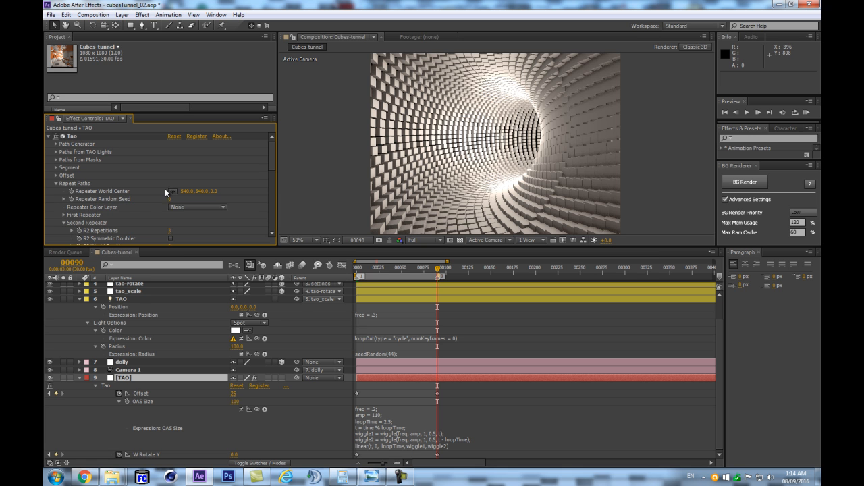
- Expand the Tao effect's Offset group and run a RAM preview of the loop, dismissing the playback error and restarting the preview
click(56, 175)
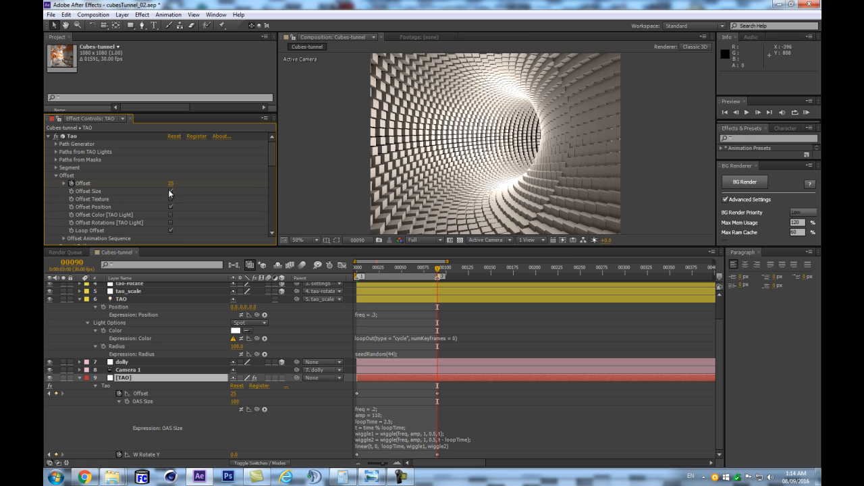
click(142, 379)
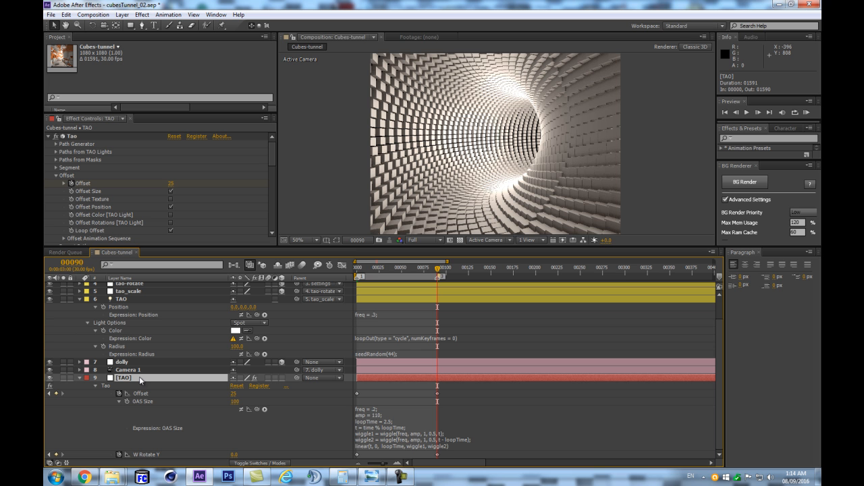
key(KP_0)
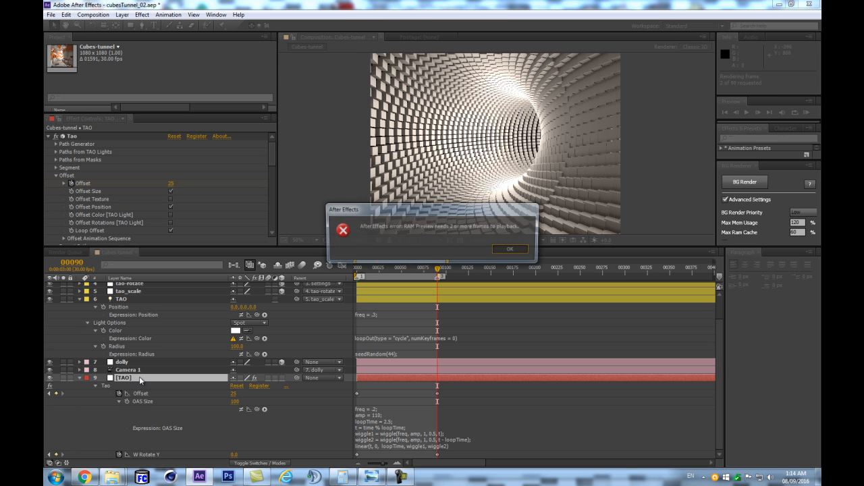
key(Return)
key(KP_0)
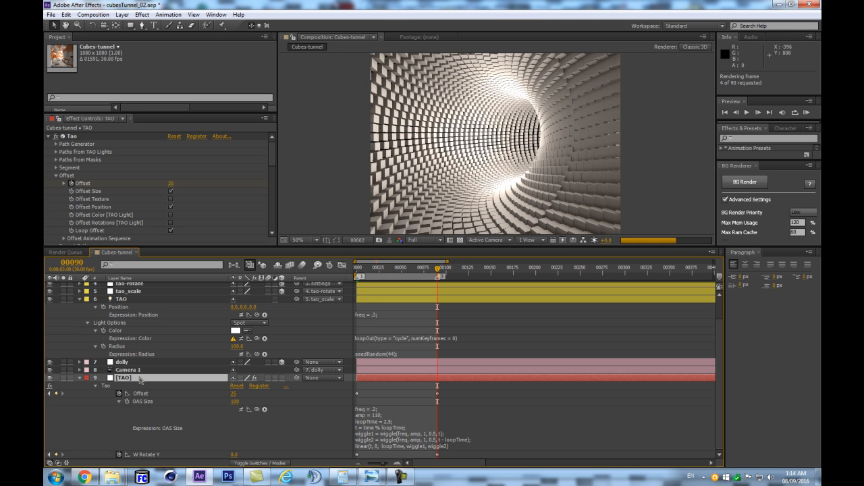
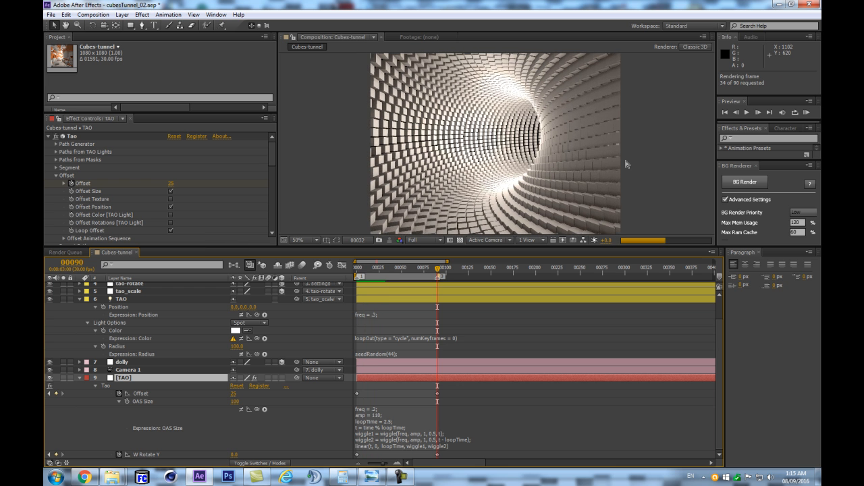
- Stop the preview and expand the Offset Animation Sequence settings in the Tao effect's Offset group
key(space)
key(space)
scroll(263, 172, down, 10)
scroll(57, 216, up, 5)
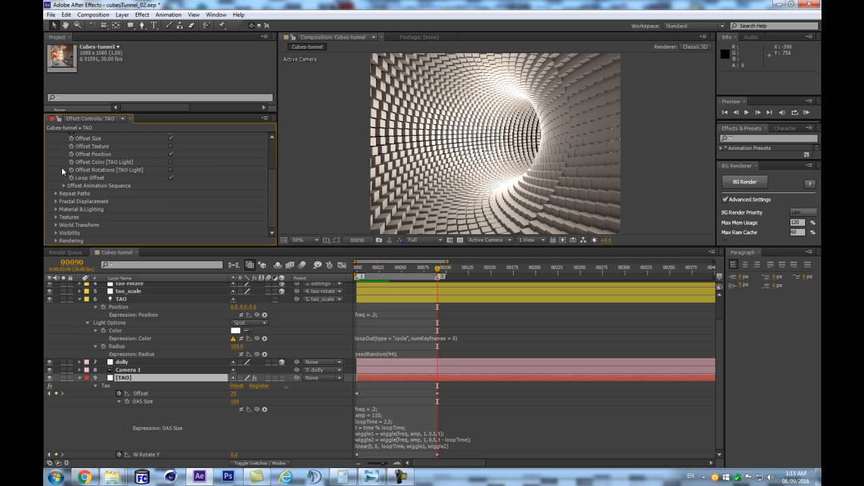
scroll(57, 214, up, 4)
click(56, 176)
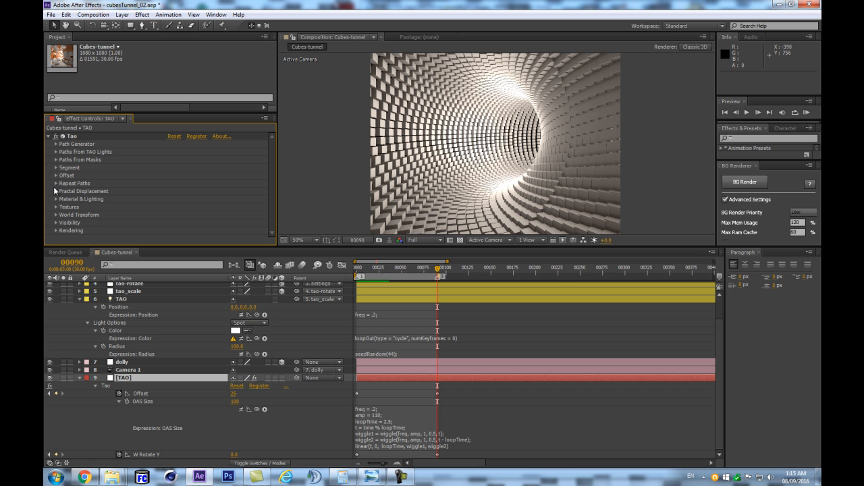
click(55, 177)
scroll(61, 206, down, 2)
click(65, 203)
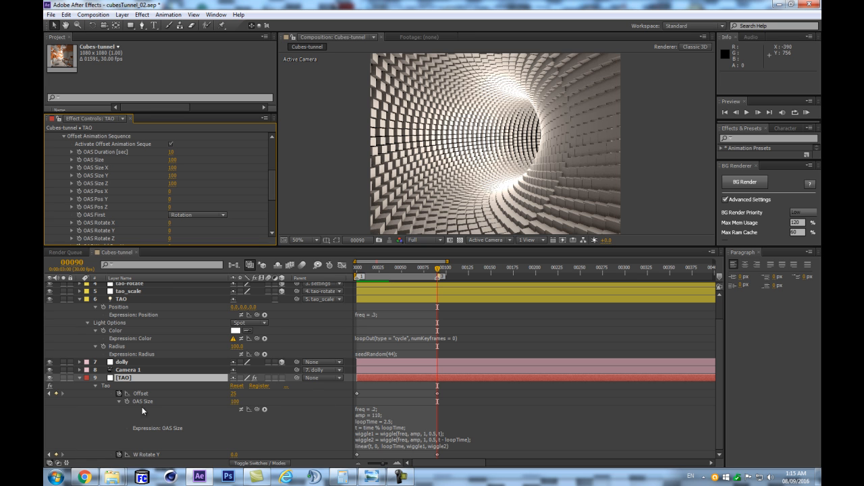
- Enable the expression on the Tao effect's OAS Size property, switching it off and on again to compare the cubes
click(242, 409)
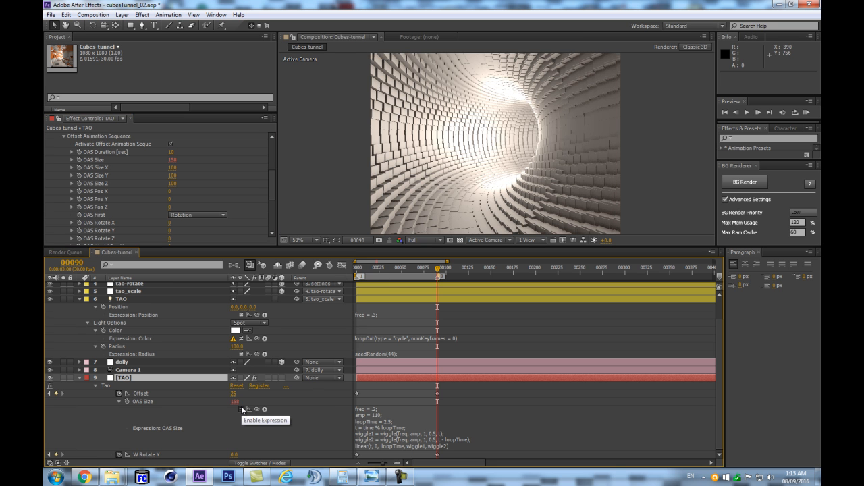
click(241, 409)
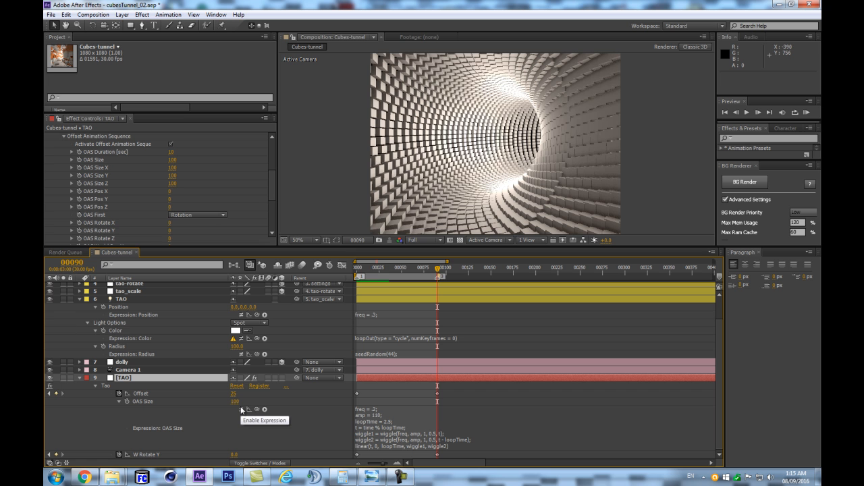
click(242, 409)
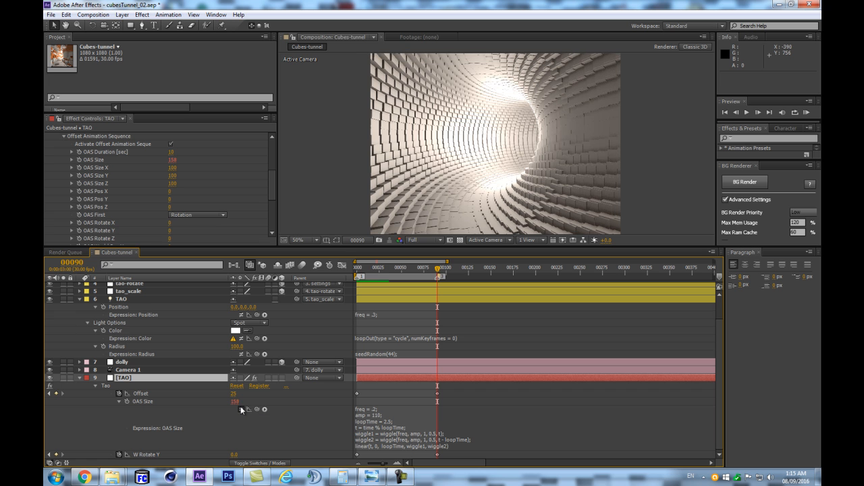
click(303, 437)
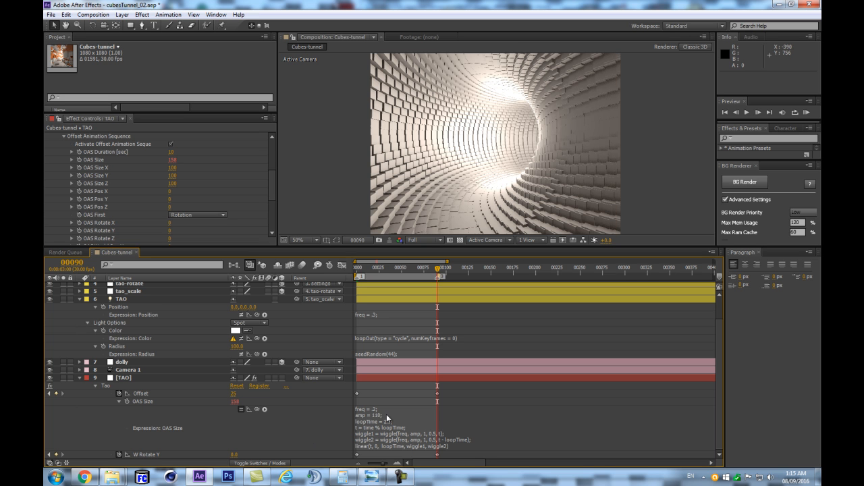
- Preview the opening frames of the loop with the OAS Size expression active, dismissing the OpenGL error
key(shift+KP_0)
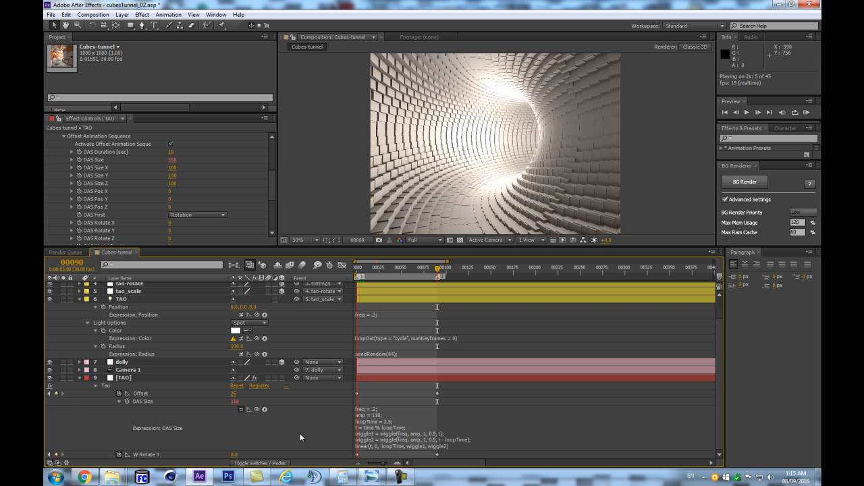
key(KP_0)
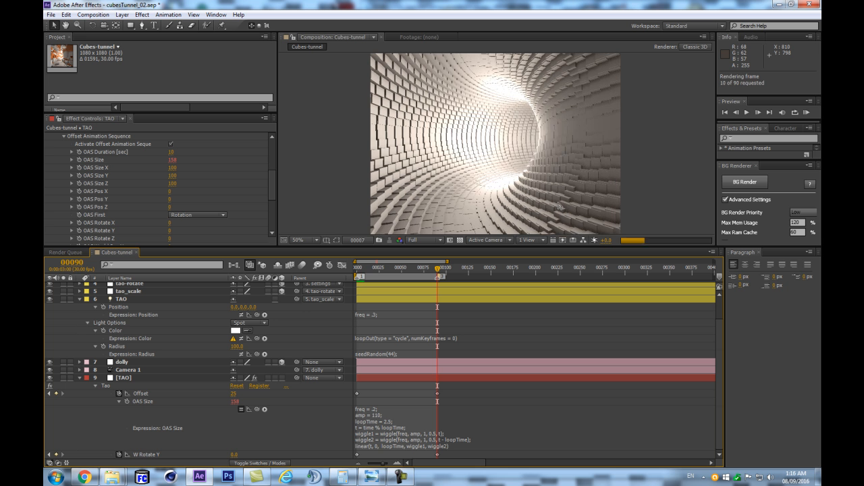
key(space)
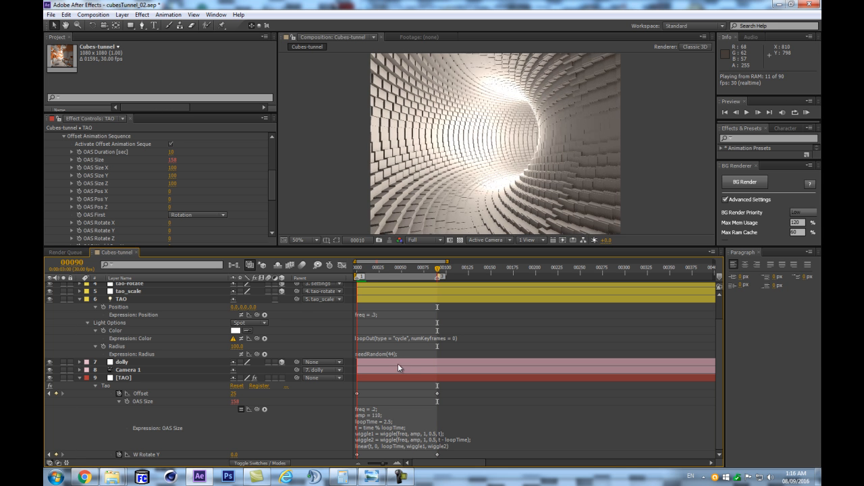
key(KP_0)
key(Return)
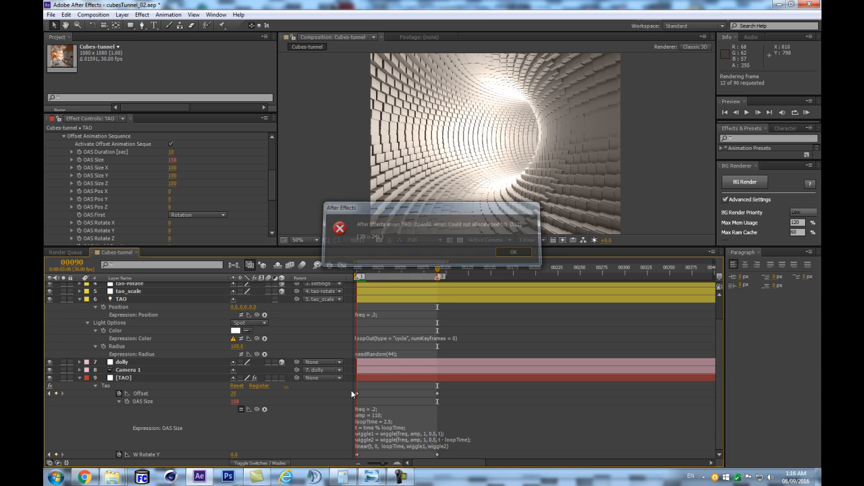
- In the OAS Size expression, set amp to 310 and freq to 2
click(382, 408)
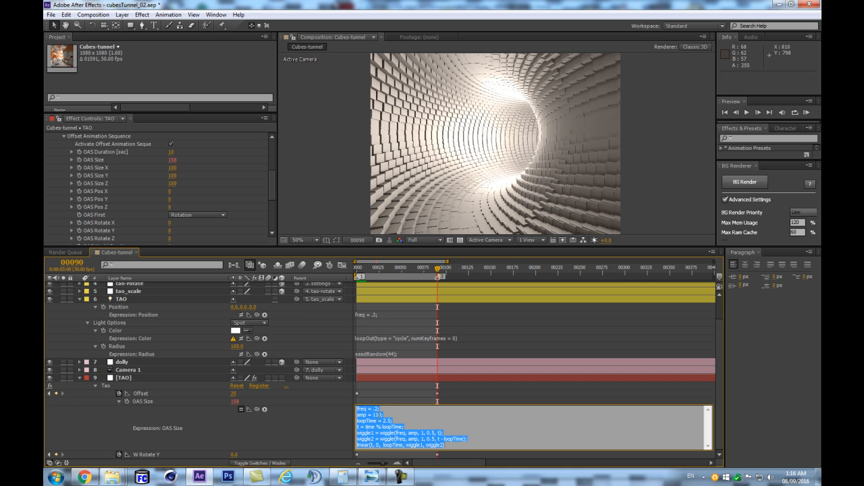
click(378, 414)
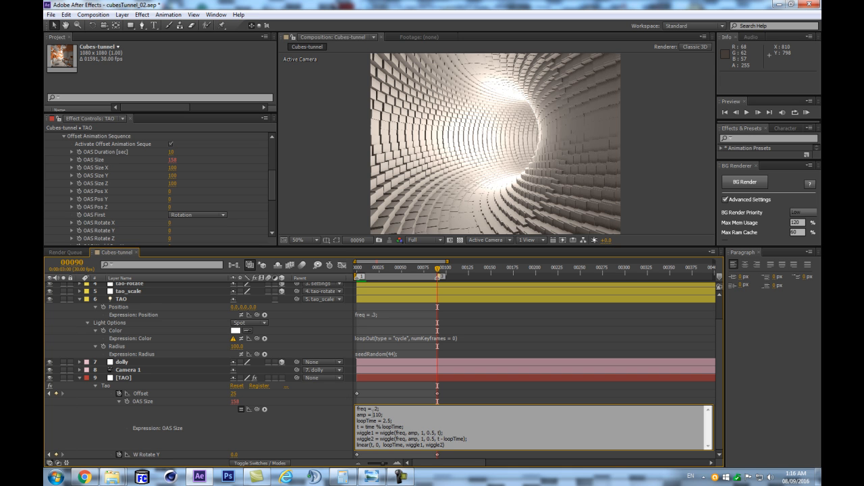
click(317, 422)
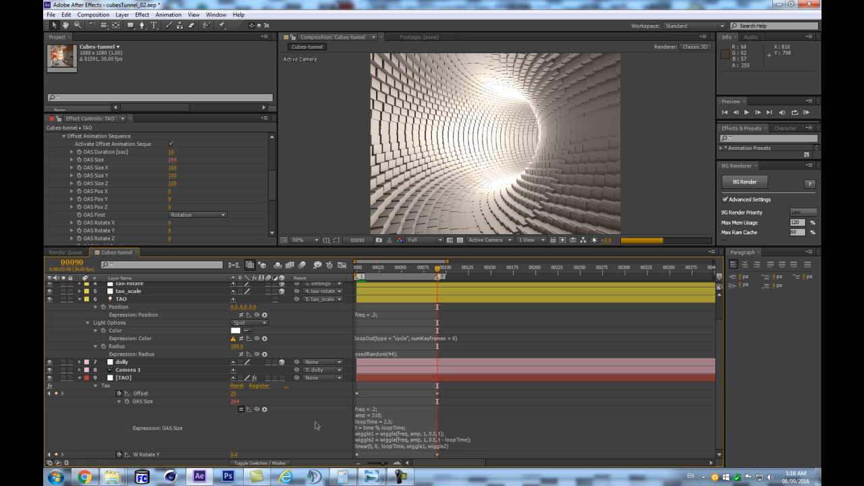
click(374, 417)
click(368, 415)
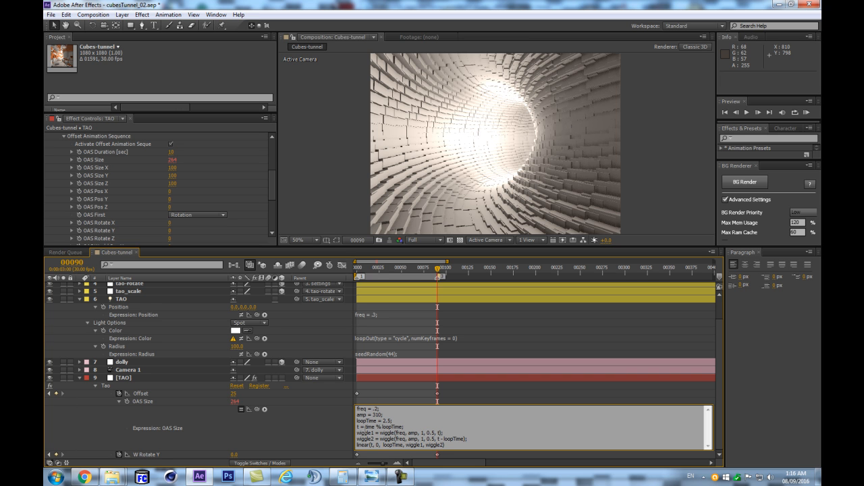
click(300, 421)
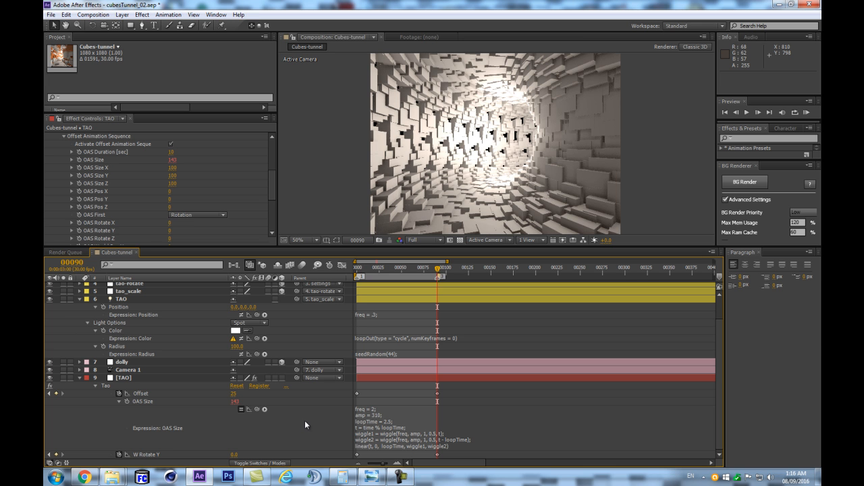
- Reduce amp in the OAS Size expression to 30, and raise it to 130 after comparing the tunnel
click(382, 420)
click(370, 449)
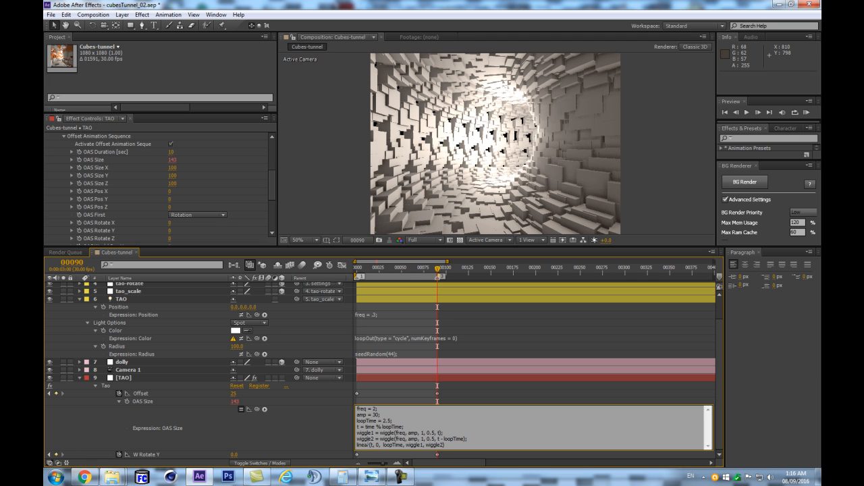
click(276, 431)
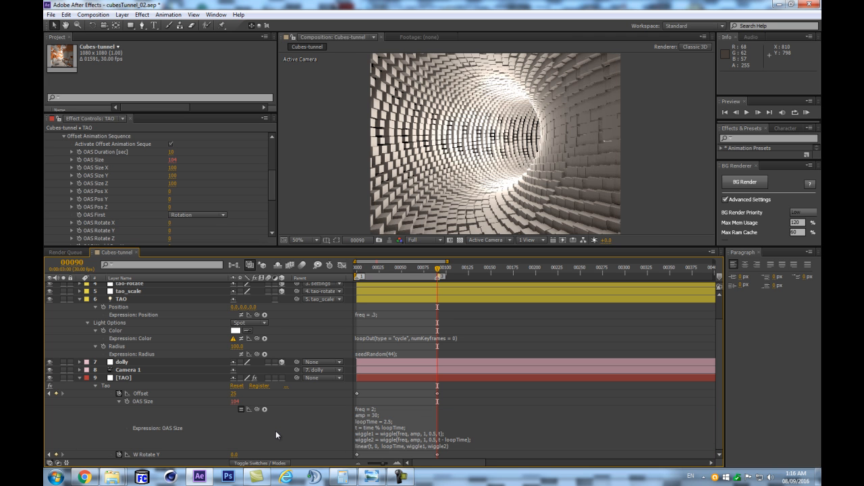
click(363, 420)
click(374, 415)
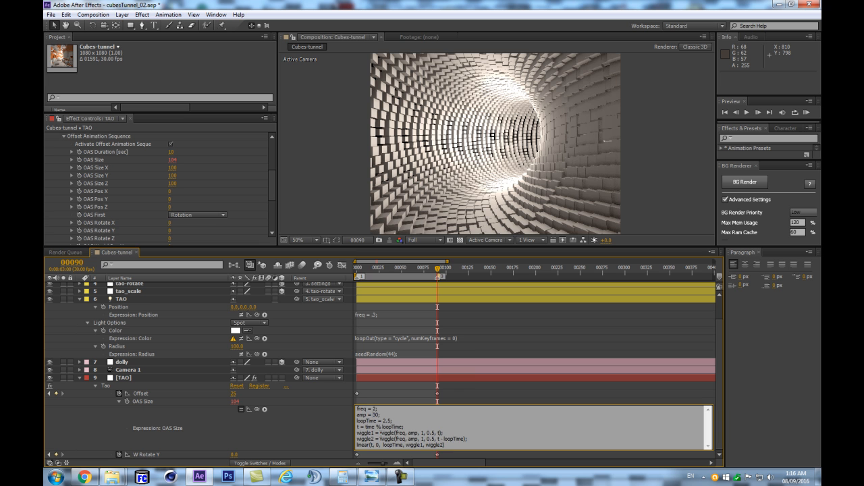
click(238, 424)
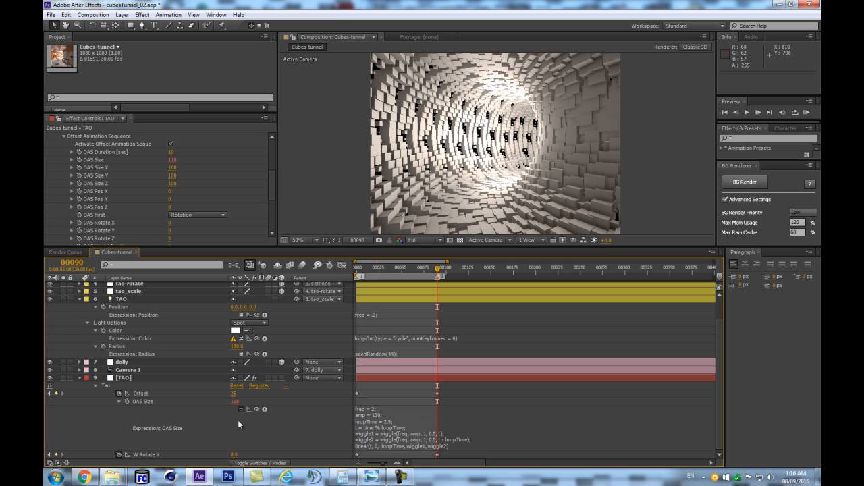
- RAM preview the first frames of the loop and look through the remaining Offset Animation Sequence settings, including OAS Color and OAS Fractal
key(KP_0)
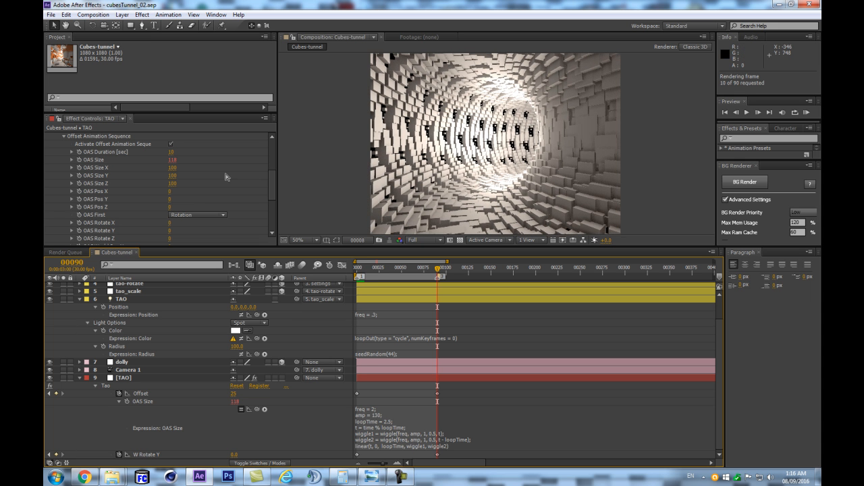
key(space)
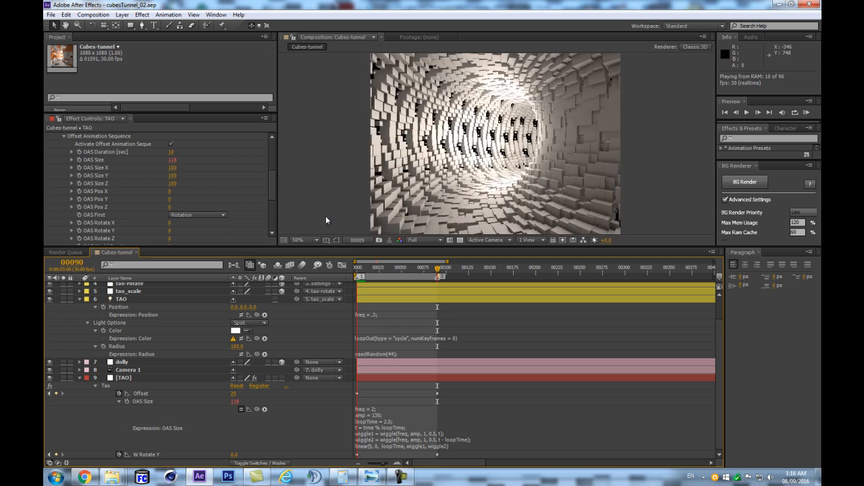
click(134, 215)
scroll(182, 211, down, 5)
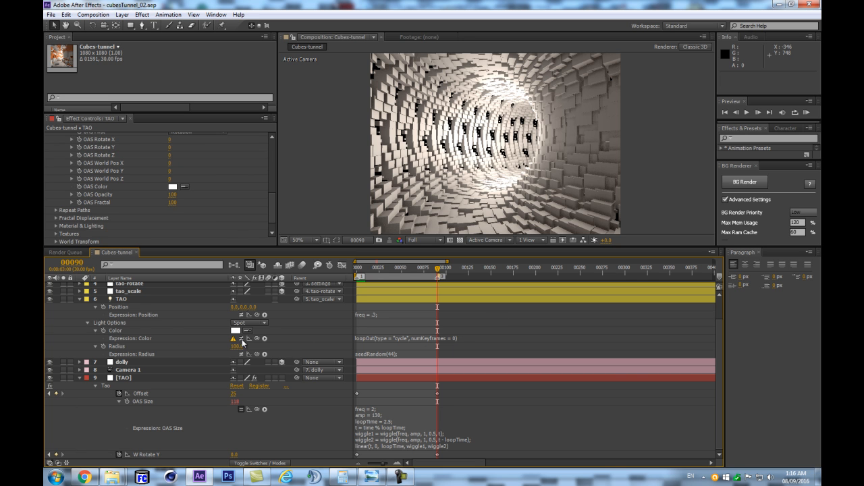
- Add Color keyframes to the TAO light at frame 0 and frame 5
click(356, 270)
click(102, 330)
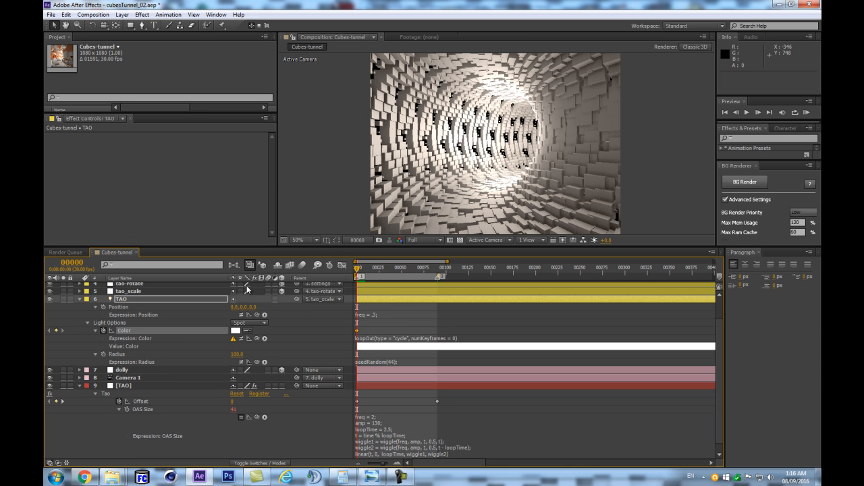
click(71, 263)
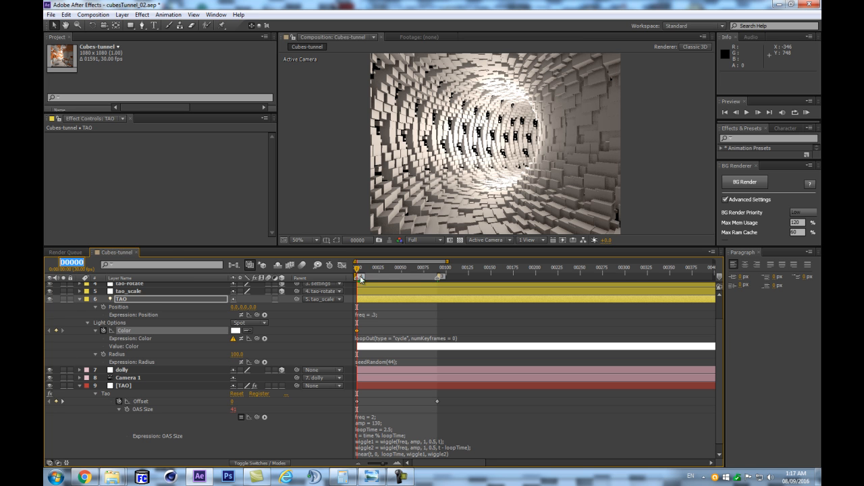
text(5)
key(Return)
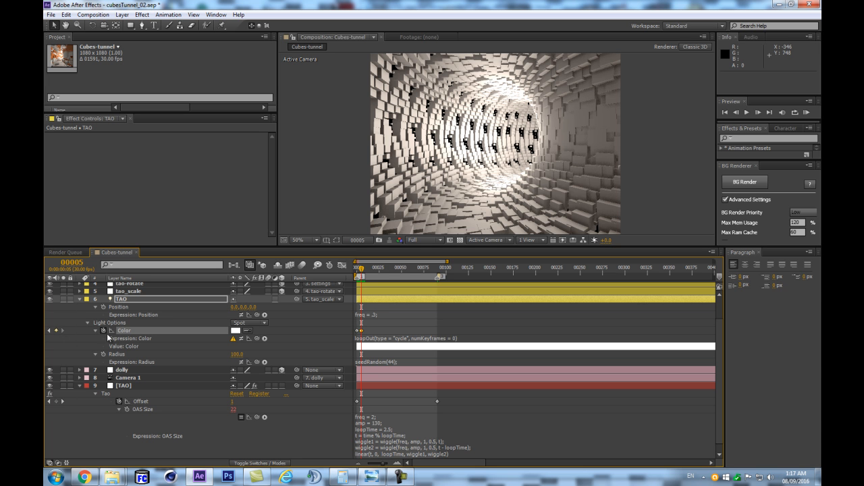
- Move the TAO light's second Color keyframe to frame 100, trying frames 72 and 76 on the way
key(equal)
key(equal)
key(equal)
key(space)
drag(397, 331, 633, 340)
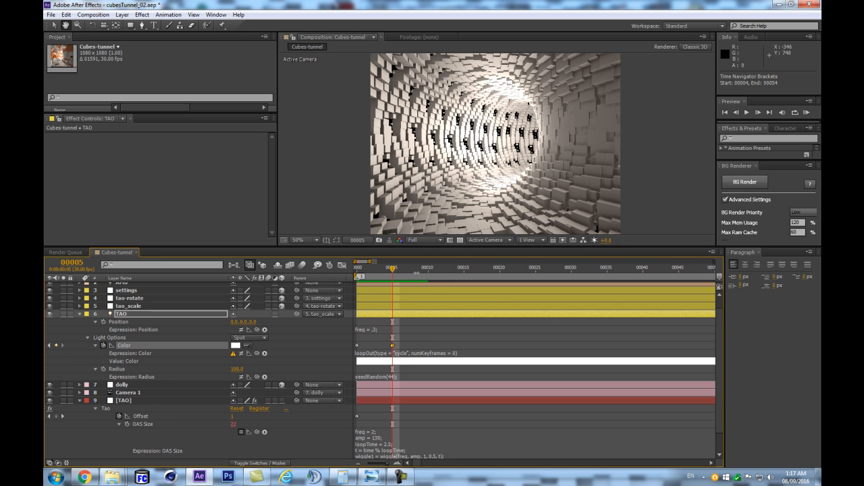
drag(391, 270, 378, 273)
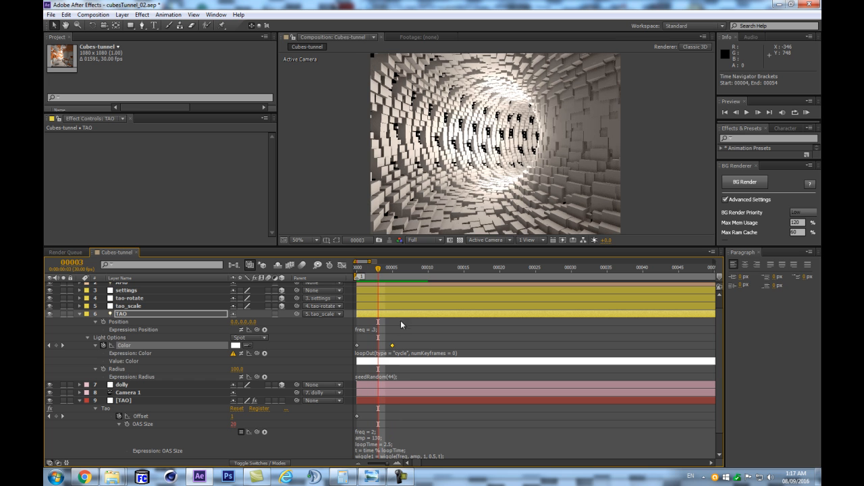
drag(392, 346, 426, 347)
key(minus)
key(minus)
key(minus)
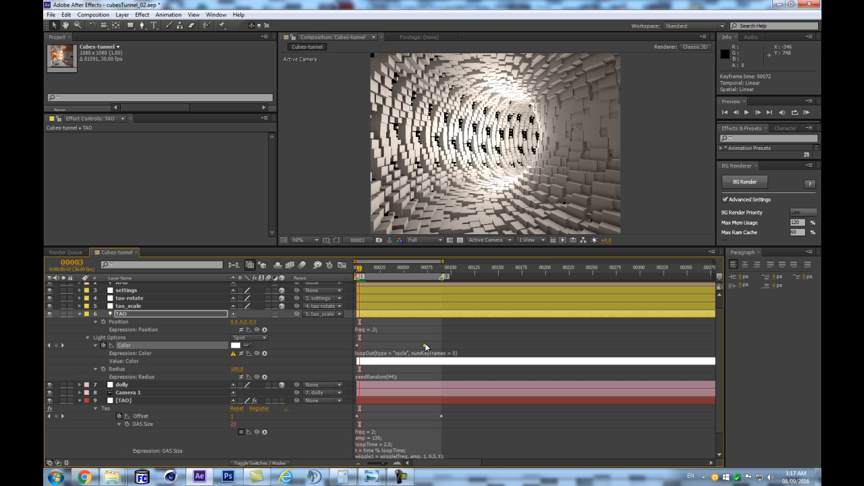
click(429, 270)
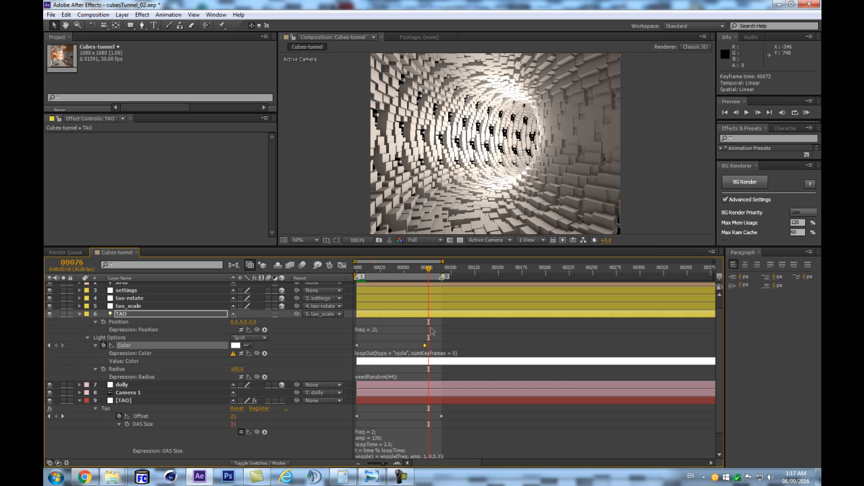
drag(424, 346, 430, 348)
click(401, 271)
drag(399, 274, 452, 271)
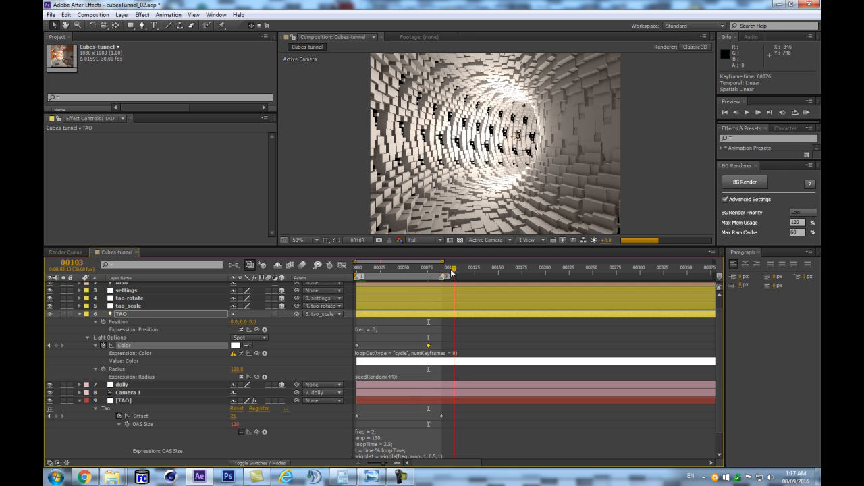
drag(428, 345, 451, 345)
- Add a Color keyframe to the TAO light at frame 50 and set its color to orange
click(403, 270)
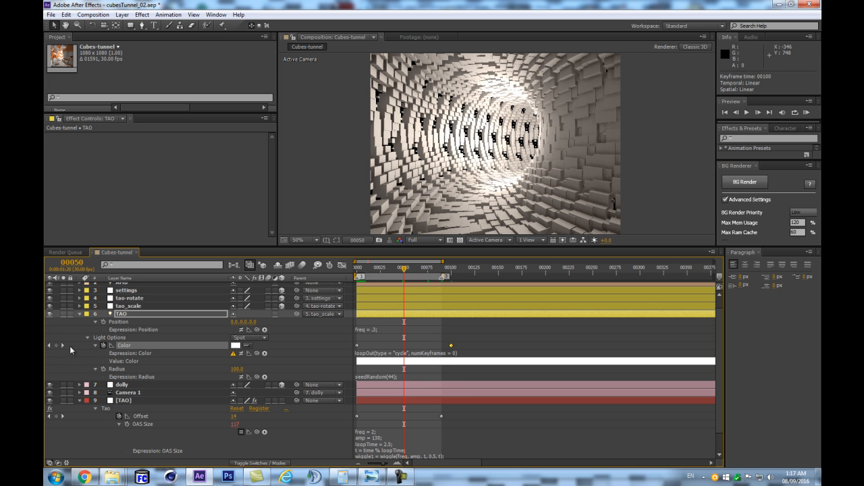
click(236, 345)
click(715, 372)
mouse_move(687, 319)
mouse_down()
mouse_move(664, 305)
mouse_move(687, 296)
mouse_move(668, 283)
mouse_move(676, 286)
mouse_up()
key(Return)
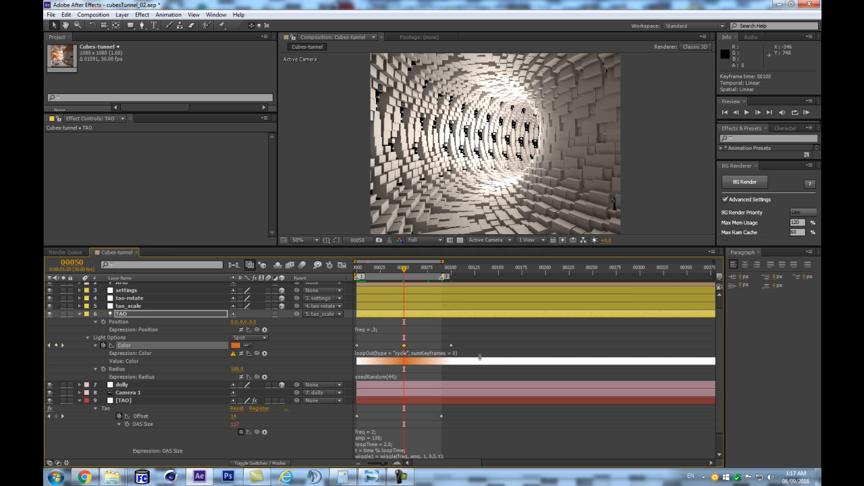
- Convert all three Color keyframes of the TAO light to hold keyframes
drag(475, 343, 358, 349)
right_click(358, 348)
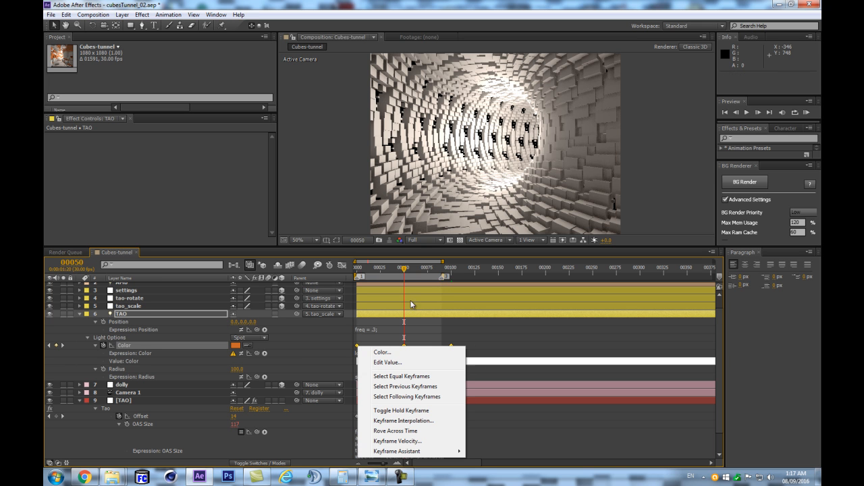
click(399, 411)
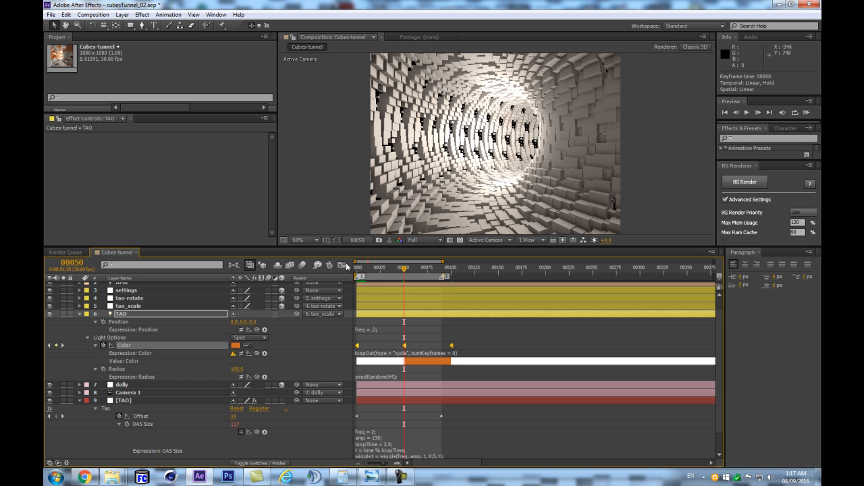
- Compress the TAO light's three Color keyframes proportionally so that the last one falls on frame 5
click(75, 263)
text(5)
key(Return)
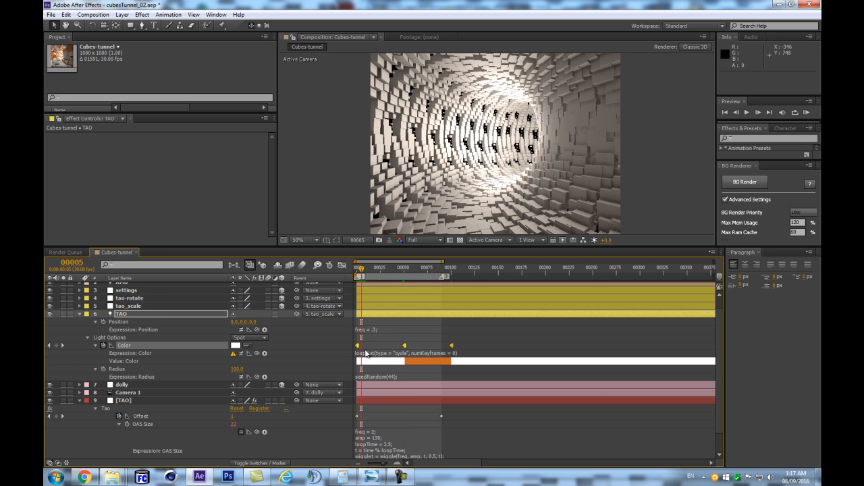
drag(449, 347, 365, 358)
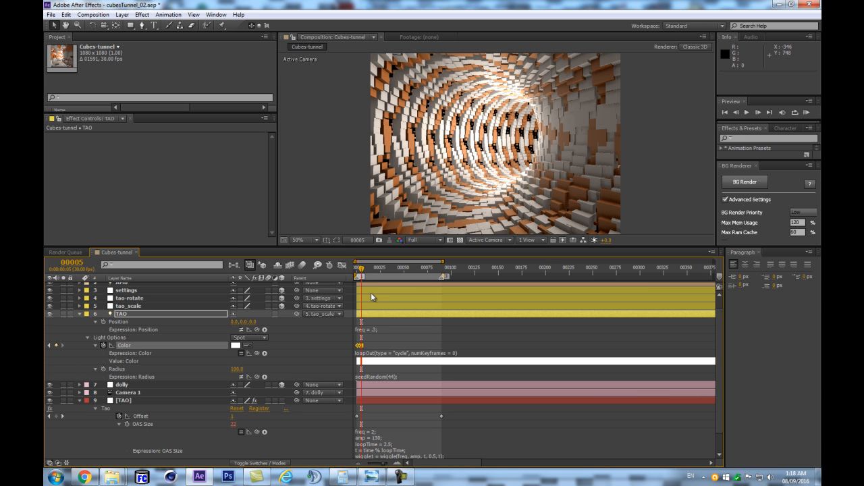
- Go to frame 90 and run a RAM preview of the tunnel with its alternating cube colors
key(k)
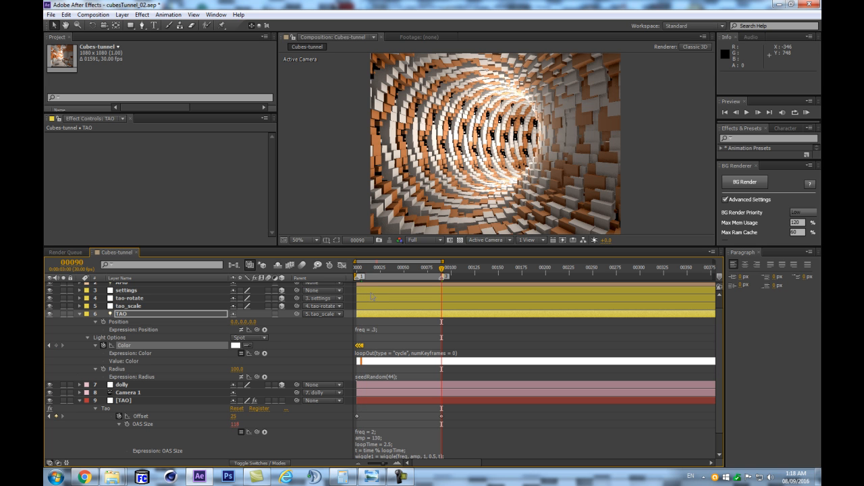
key(KP_0)
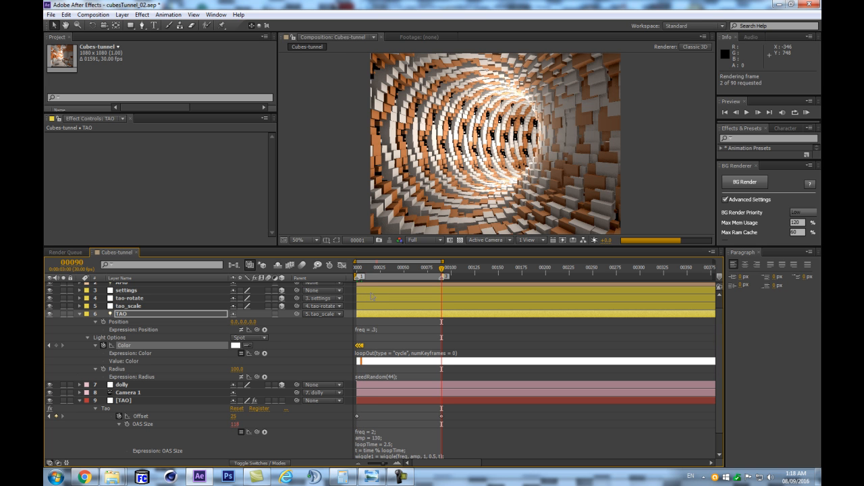
key(Return)
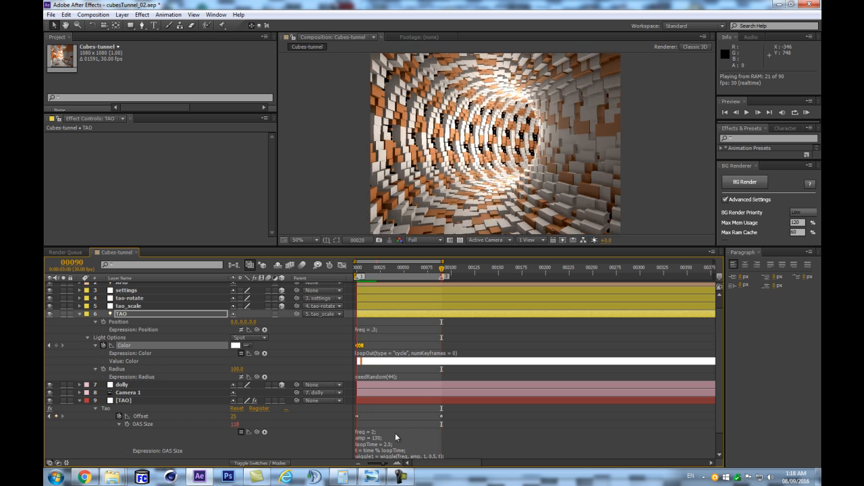
- Set loopTime to 10 in the OAS Size expression of the TAO layer
scroll(388, 432, down, 2)
click(390, 425)
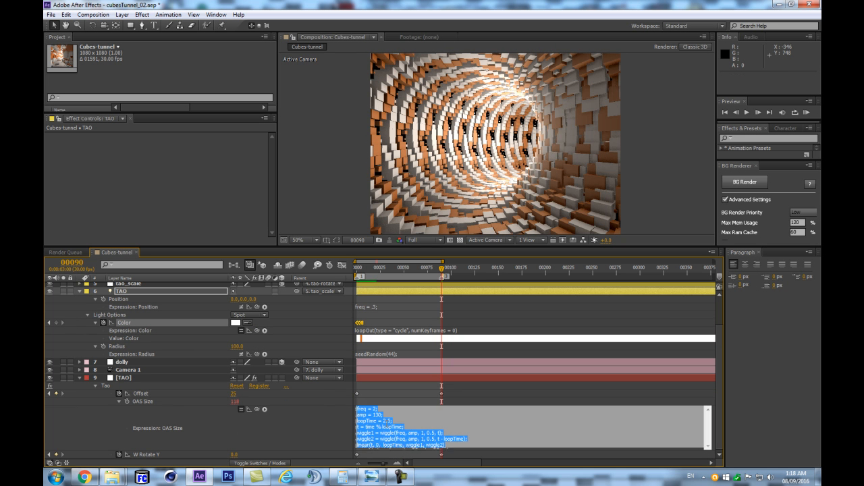
double_click(388, 421)
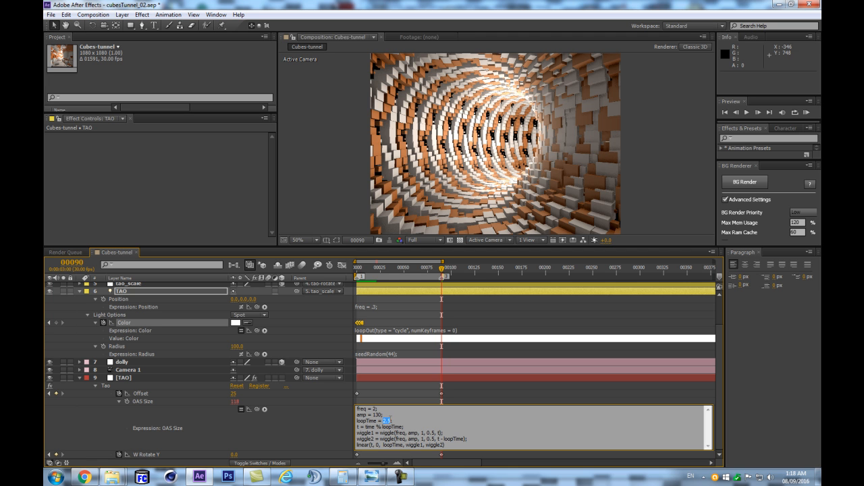
text(10)
click(305, 436)
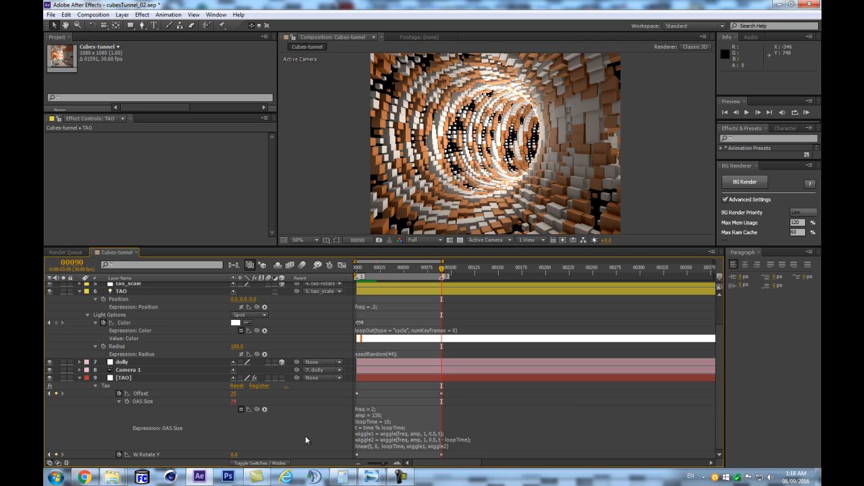
- Run a RAM preview to check the cube size animation with the longer loop time
key(KP_0)
key(KP_0)
key(Return)
key(KP_0)
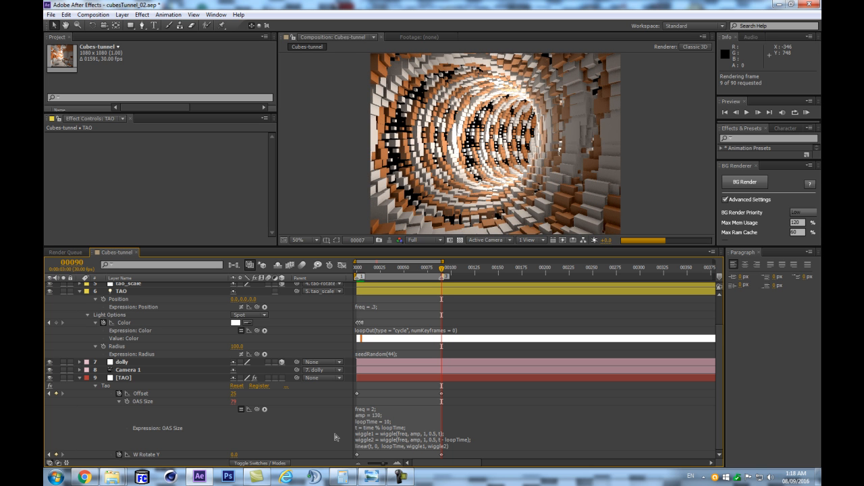
key(space)
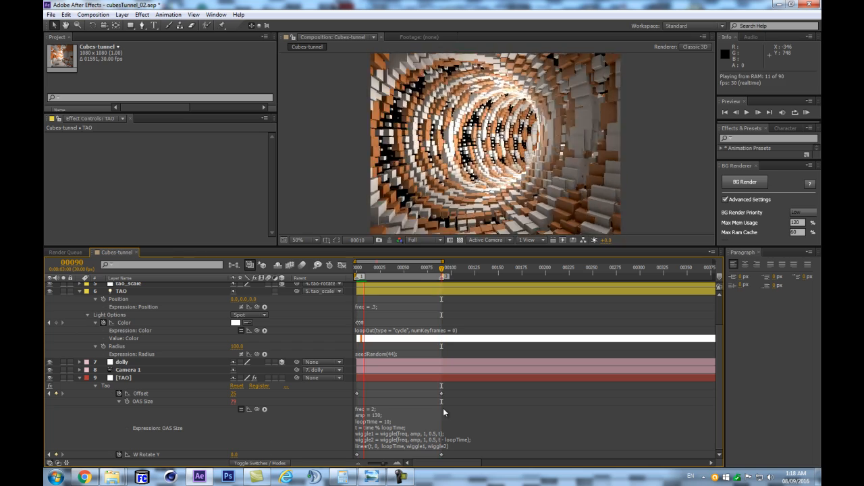
key(space)
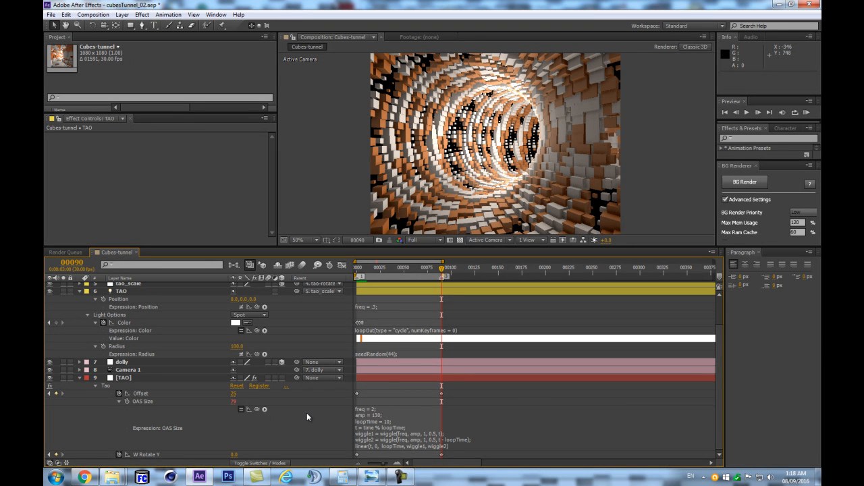
- Copy the OAS Size wiggle expression and apply it to OAS World Pos X and OAS World Pos Y of the Tao effect
click(385, 422)
key(ctrl+c)
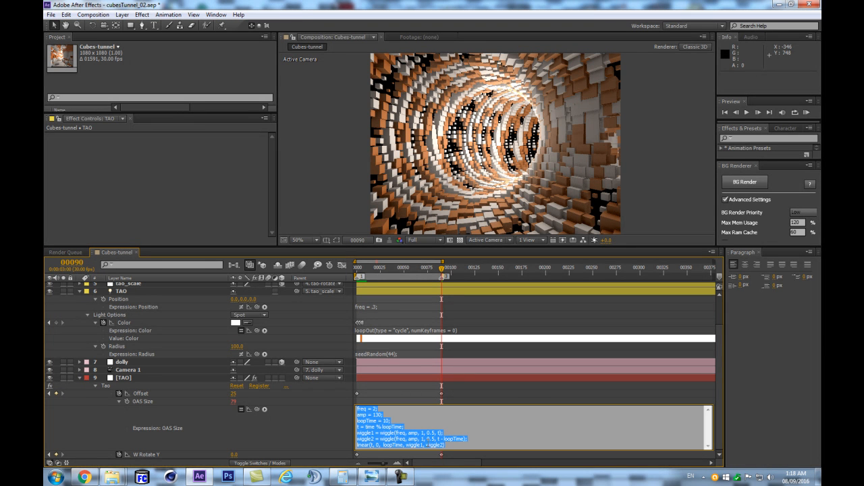
click(106, 388)
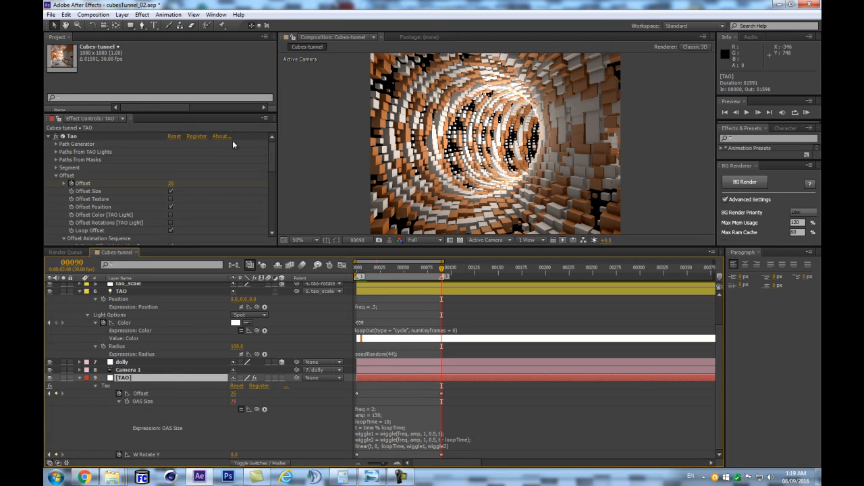
scroll(272, 185, down, 10)
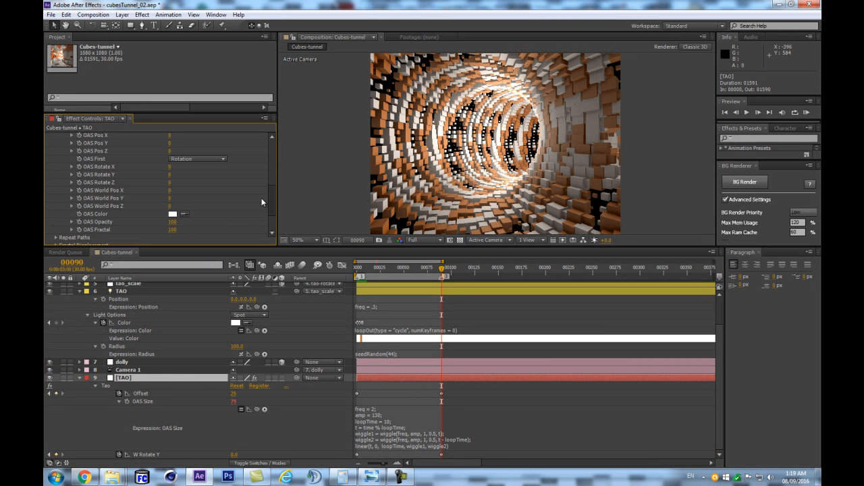
alt+click(79, 190)
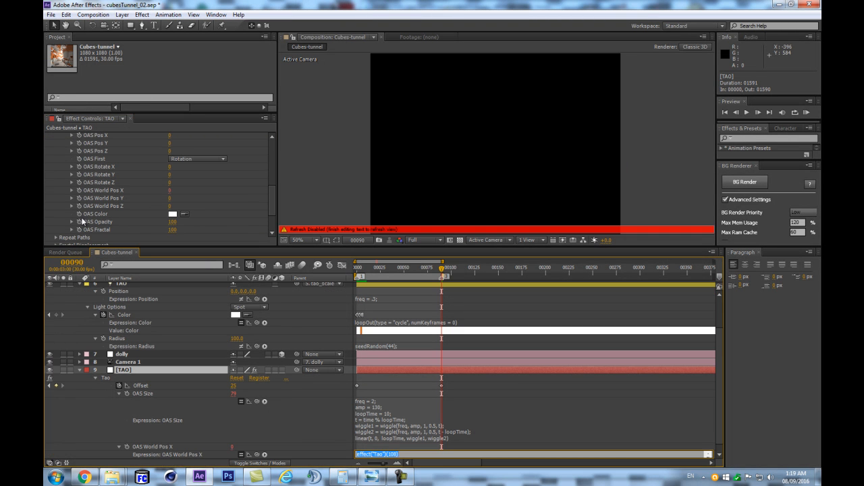
alt+click(78, 198)
key(ctrl+v)
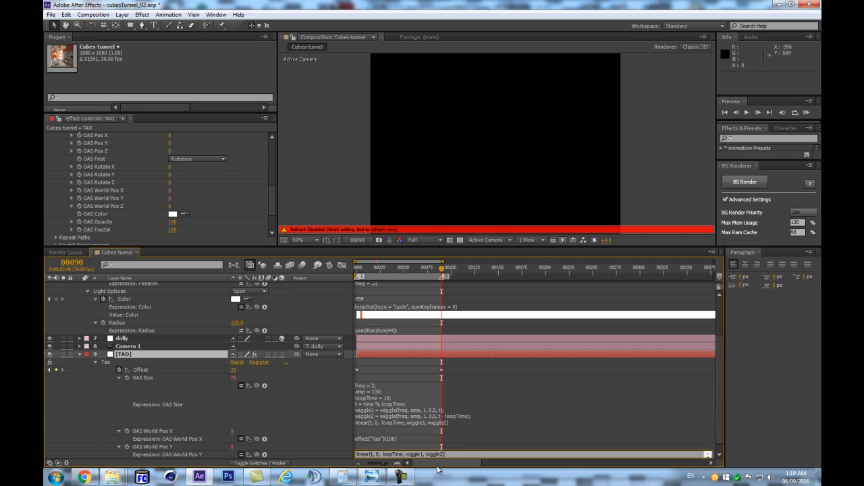
click(397, 439)
key(ctrl+v)
click(312, 409)
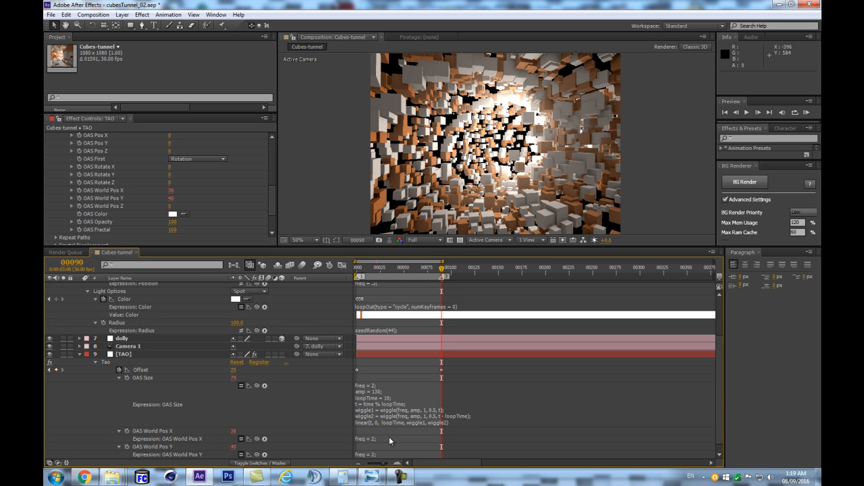
- Set amp to 30 in both the OAS World Pos X and OAS World Pos Y expressions
scroll(399, 437, down, 1)
click(386, 433)
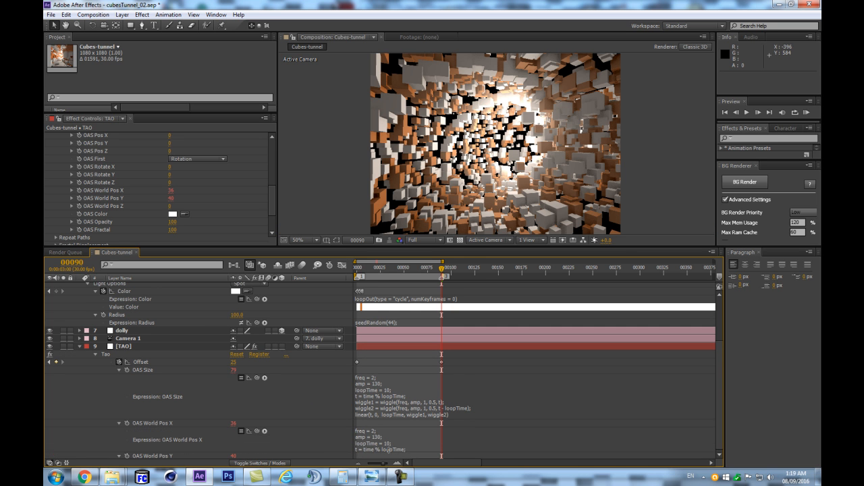
scroll(337, 435, down, 1)
click(374, 430)
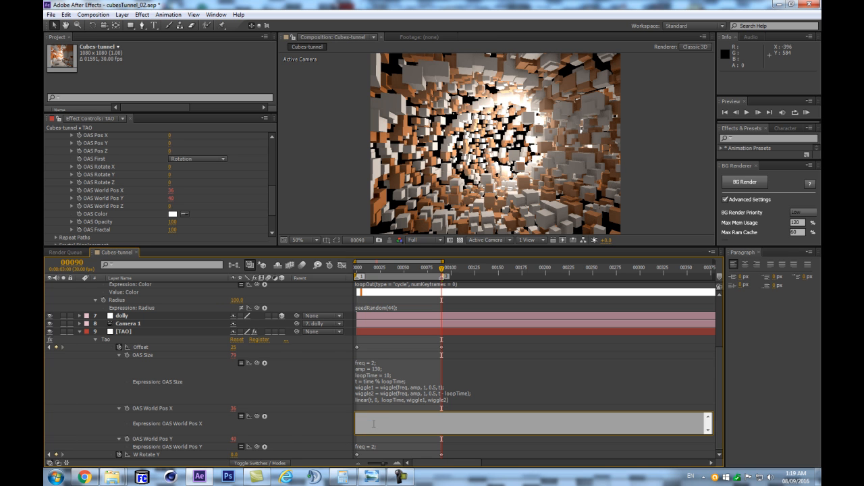
key(BackSpace)
click(338, 430)
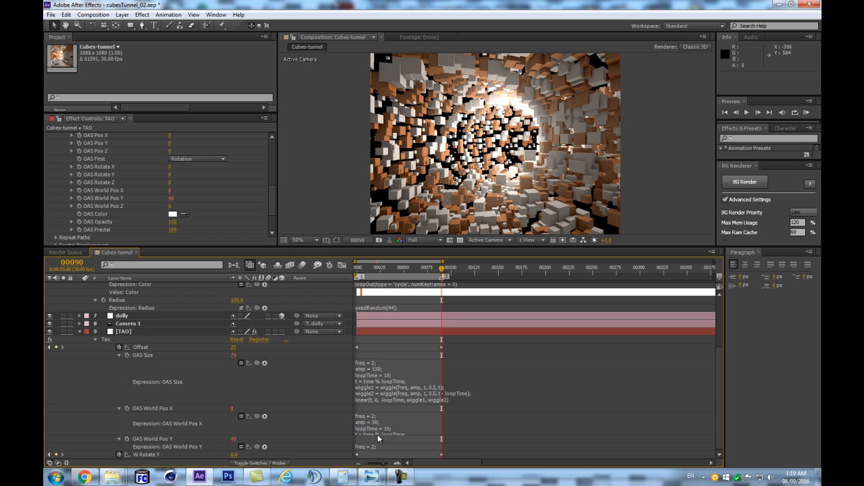
click(377, 448)
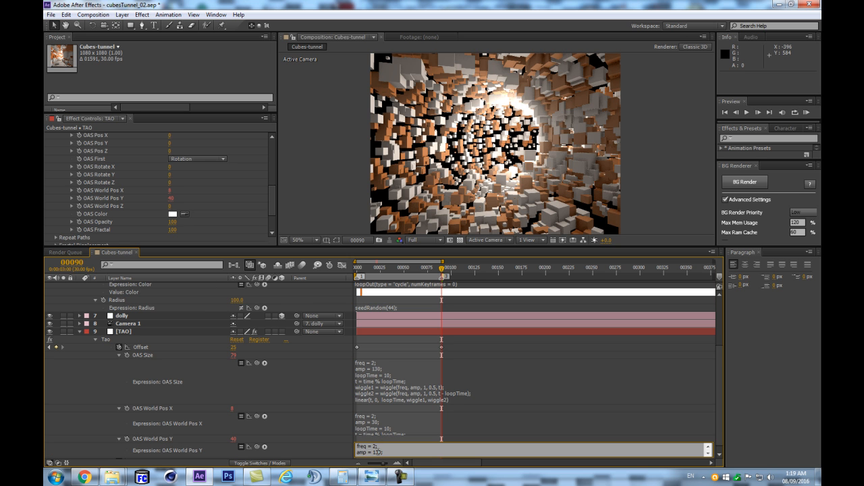
click(331, 429)
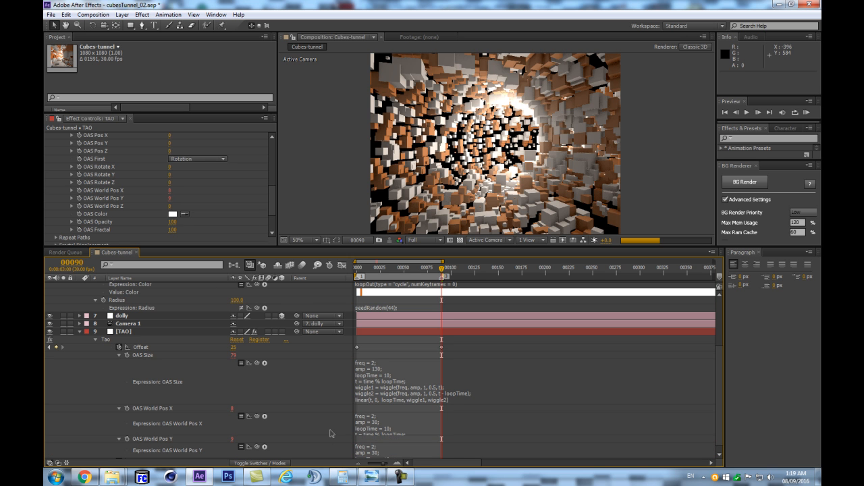
- Run RAM previews to check the cubes' wiggling size and world position
key(KP_0)
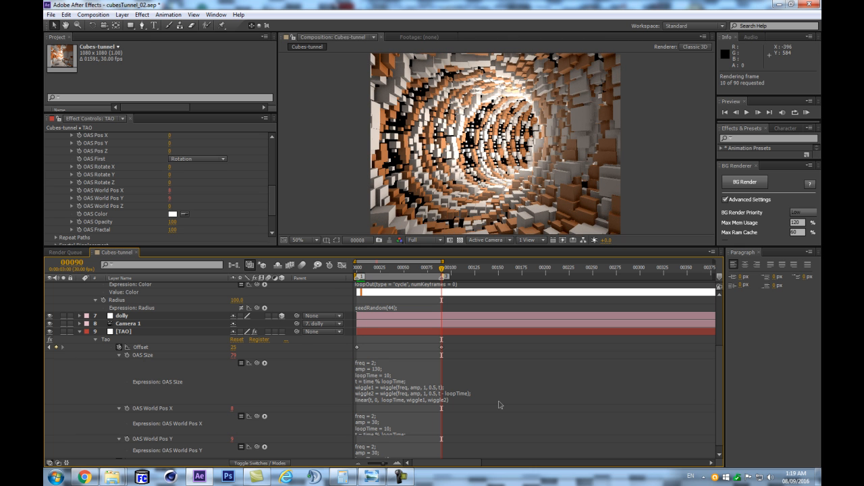
key(space)
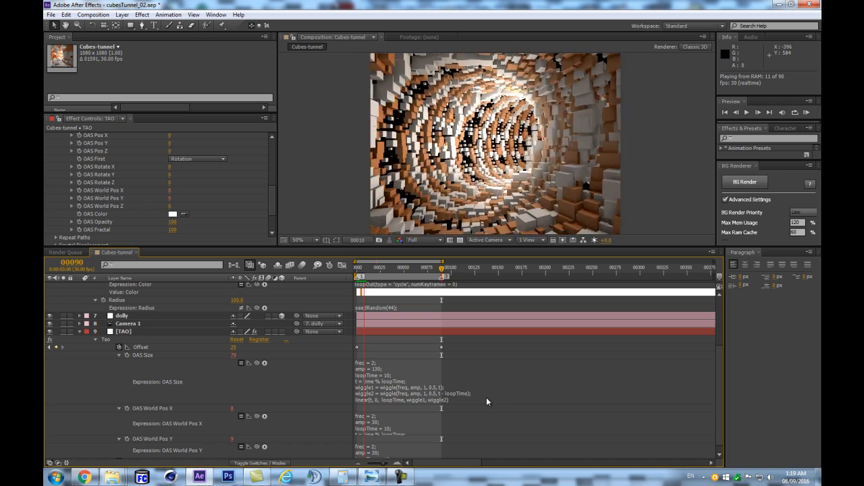
key(space)
key(space)
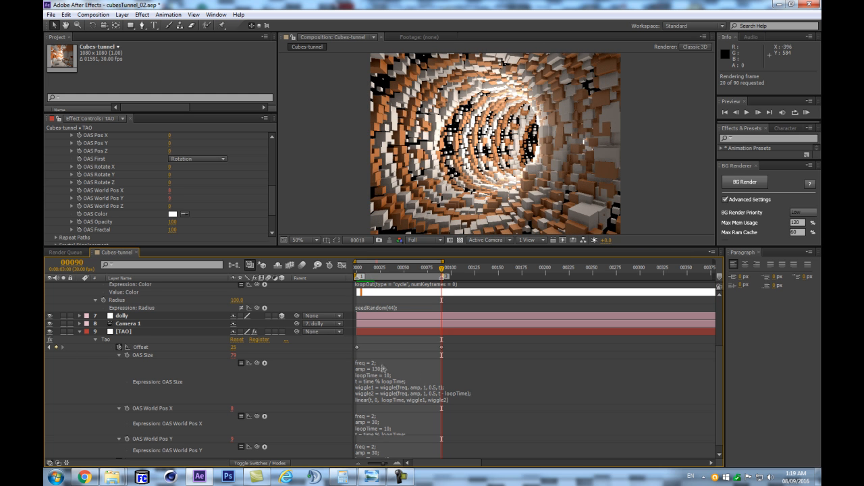
key(space)
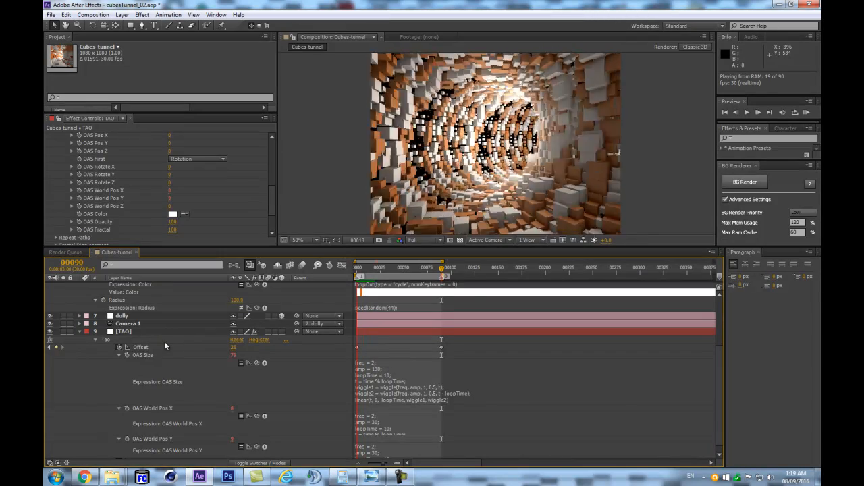
key(space)
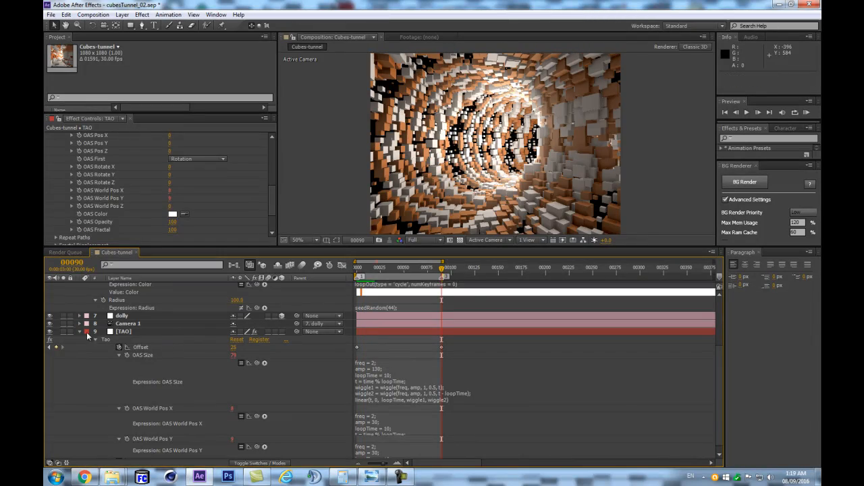
- Set freq to .2 in the OAS Size expression
click(374, 367)
click(381, 374)
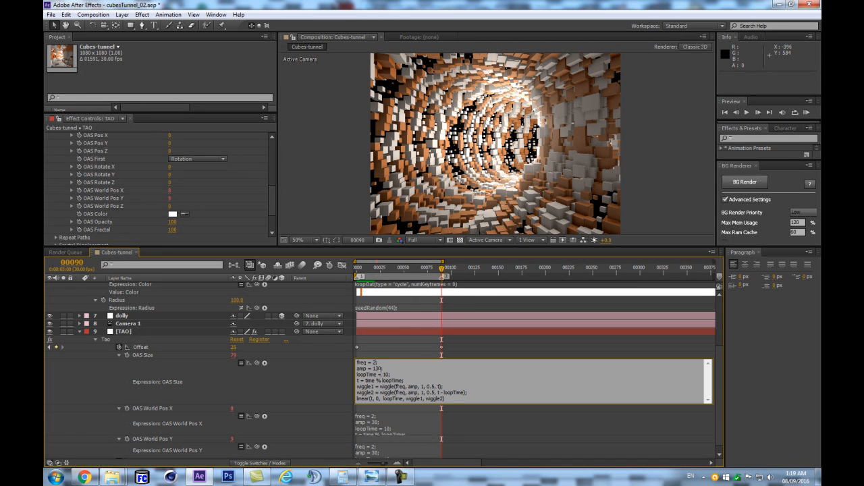
click(376, 414)
click(375, 416)
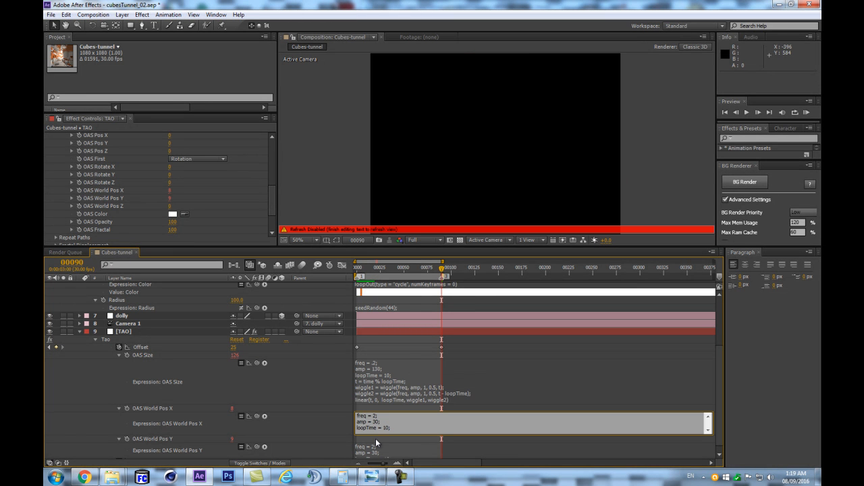
click(341, 374)
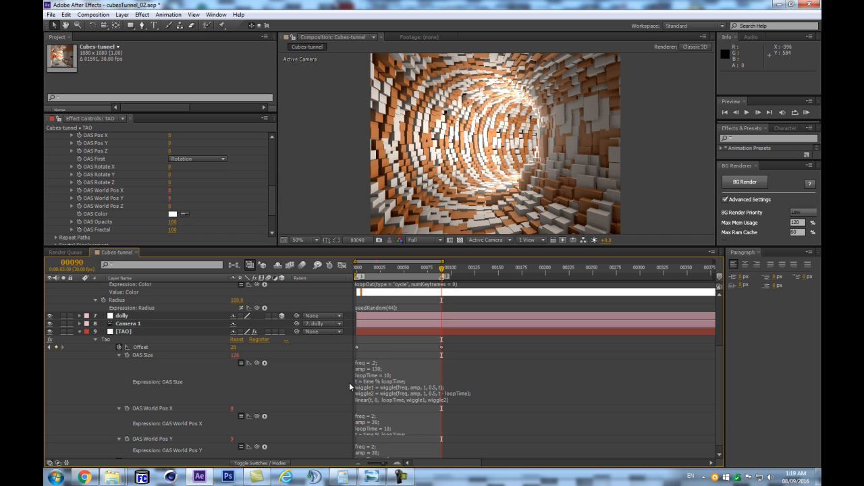
- Set freq to .2 in both the OAS World Pos X and OAS World Pos Y expressions
scroll(399, 405, down, 1)
click(387, 409)
click(382, 420)
text(.)
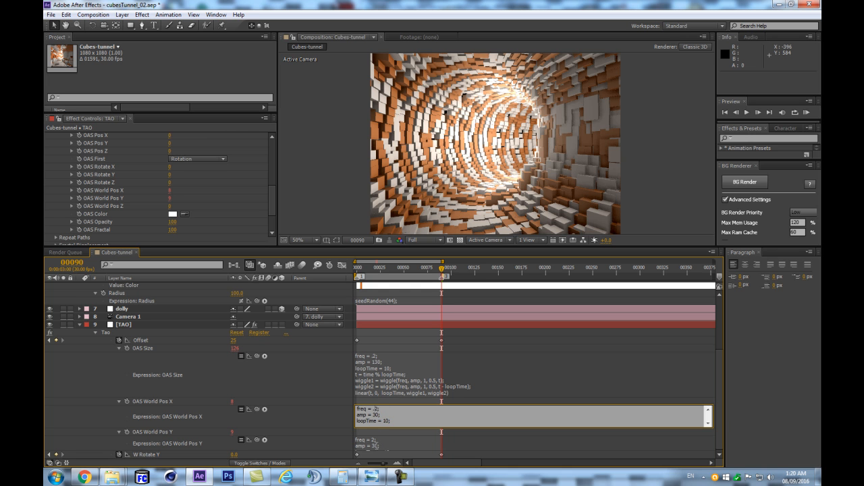
click(376, 444)
click(373, 439)
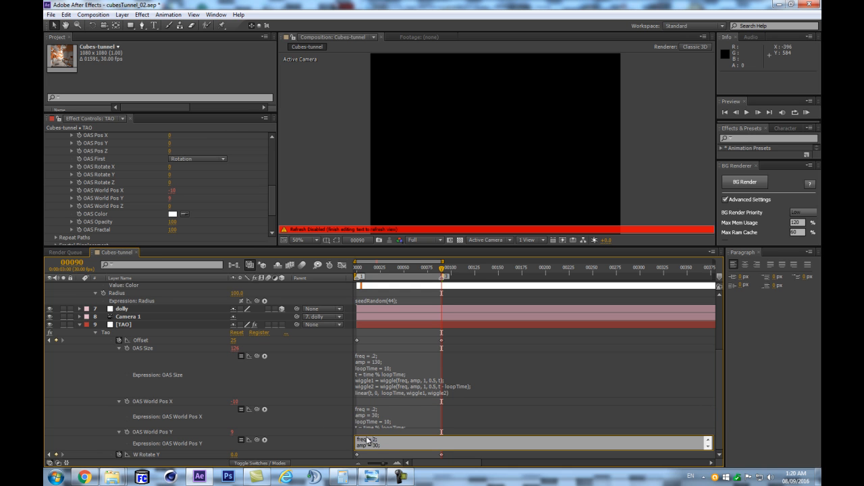
text(.)
click(282, 370)
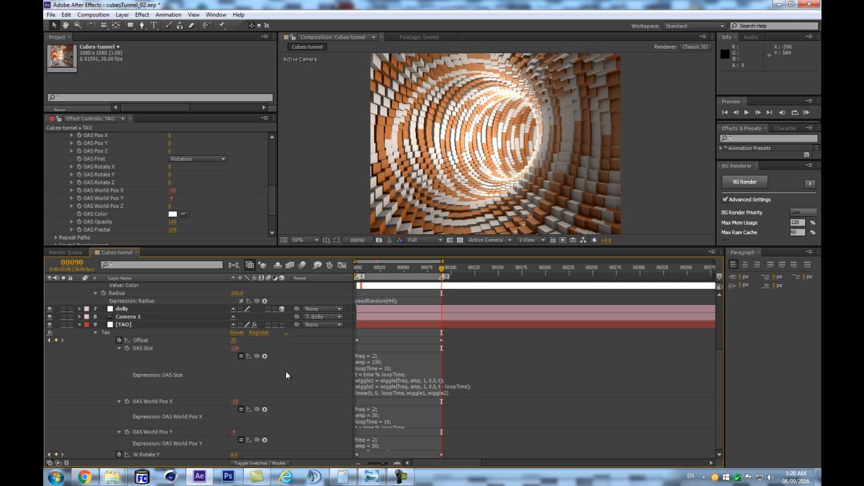
- Set amp to 200 in the OAS World Pos Y expression
click(382, 440)
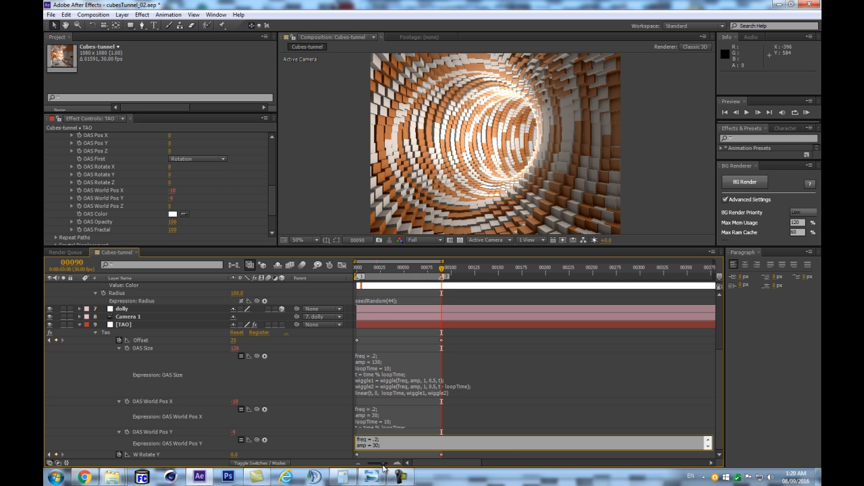
key(BackSpace)
text(2)
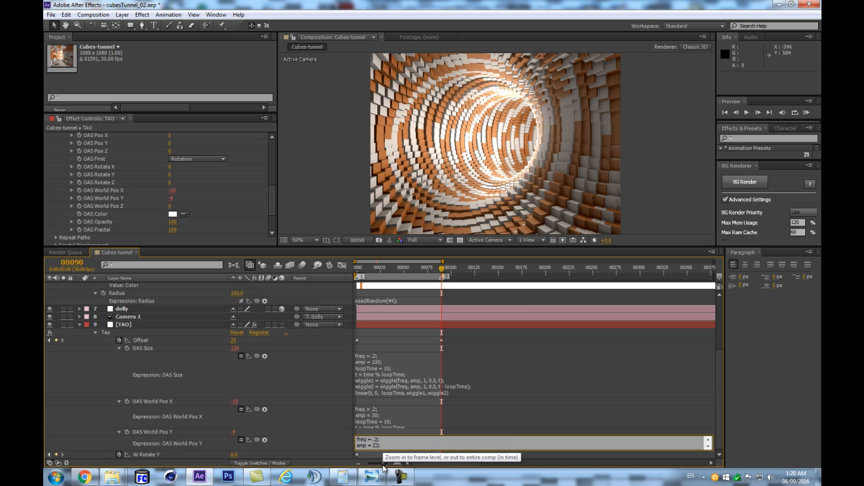
text(0)
click(322, 407)
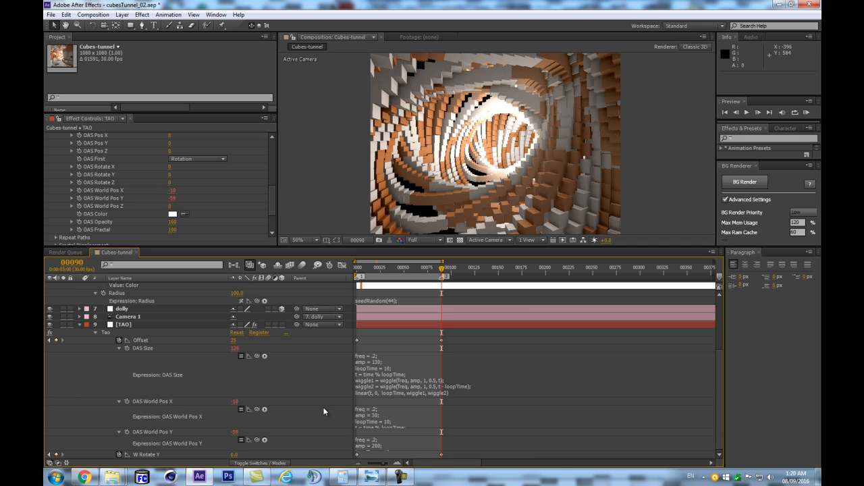
- Set amp to 100 in the OAS World Pos Y expression
click(381, 446)
click(381, 447)
mouse_move(379, 475)
click(343, 420)
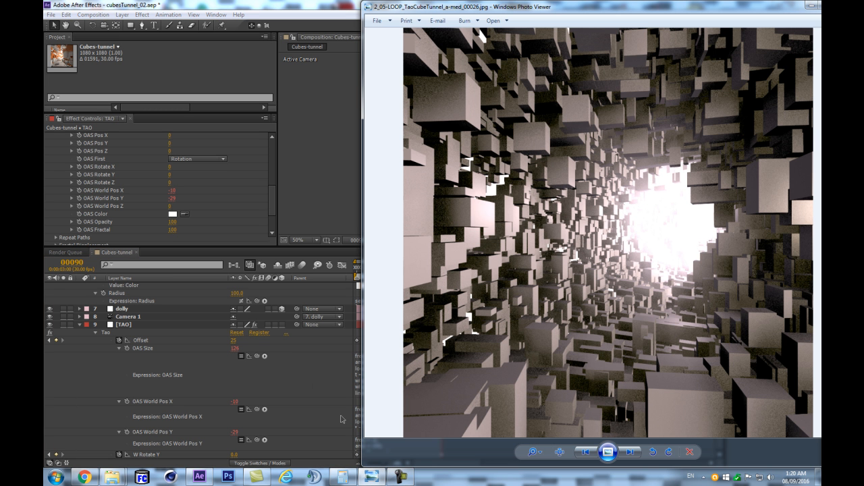
- Close the reference image and run RAM previews to check the cubes' vertical world-position wiggle
click(813, 6)
key(shift+KP_0)
key(Escape)
key(Escape)
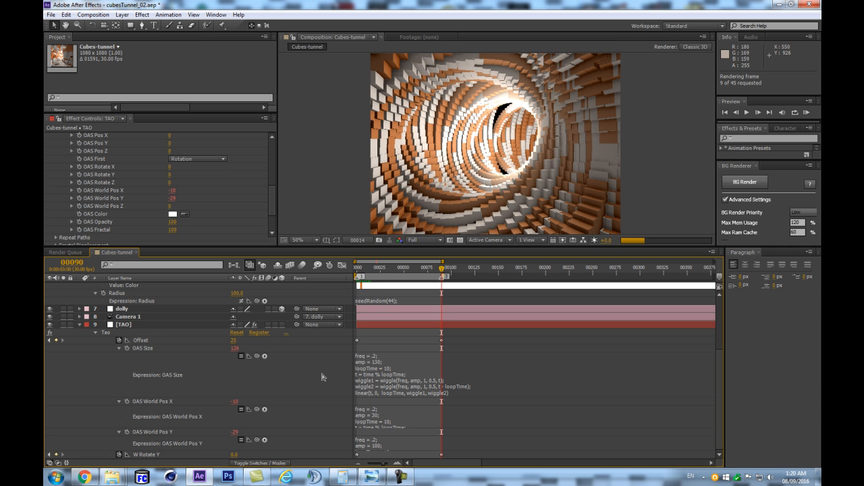
key(space)
key(space)
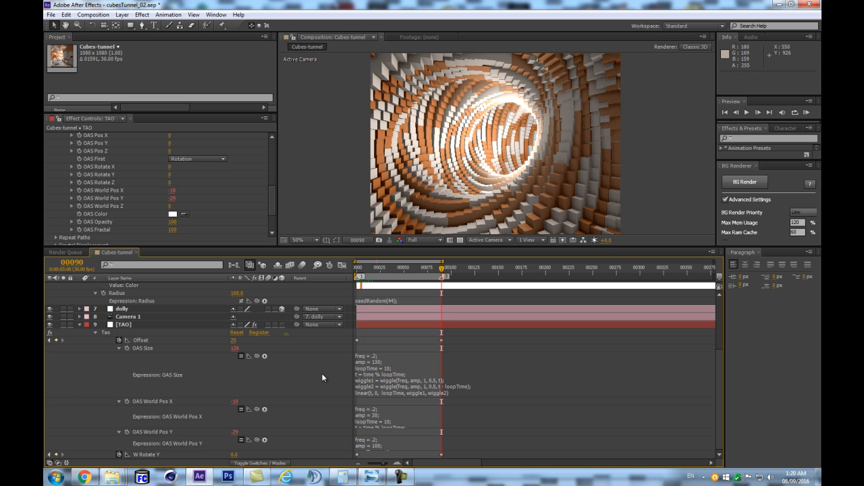
key(space)
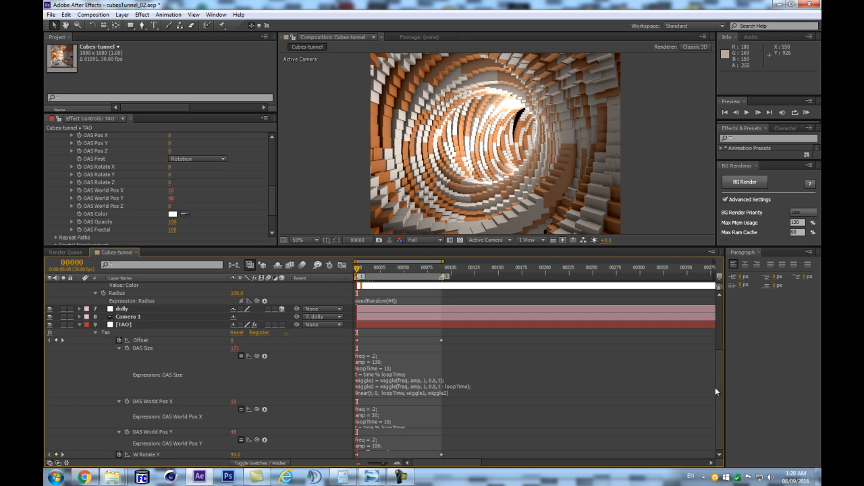
- Set loopTime to 2.5 in both the OAS World Pos X and OAS World Pos Y expressions
drag(552, 245, 552, 175)
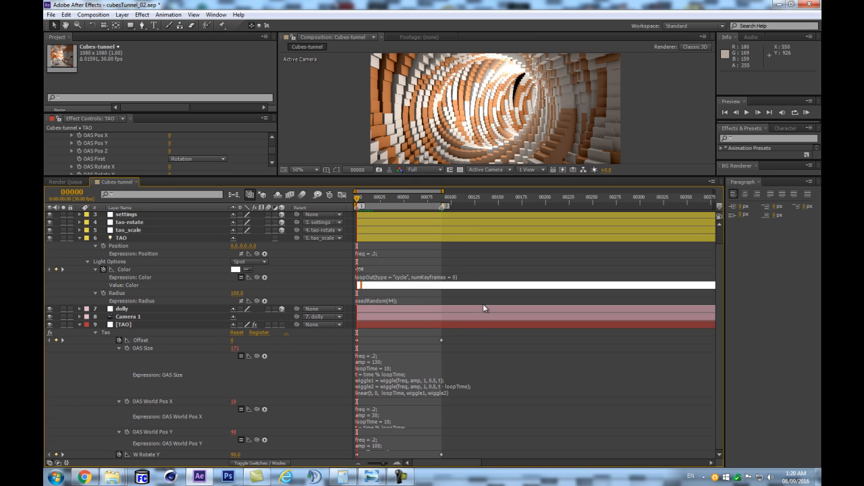
click(402, 419)
click(390, 420)
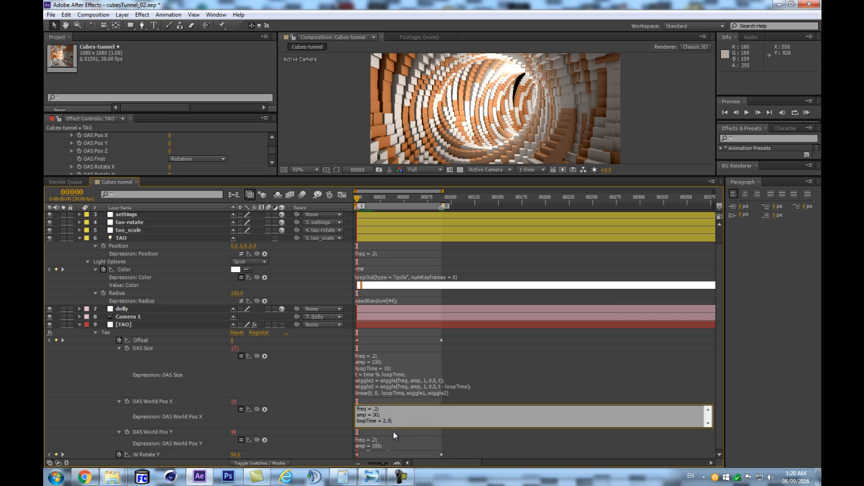
click(382, 443)
click(382, 445)
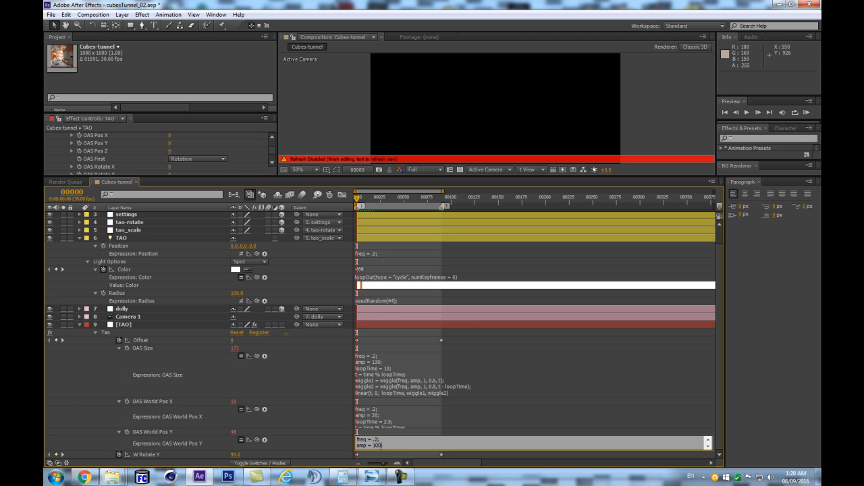
key(Down)
click(347, 376)
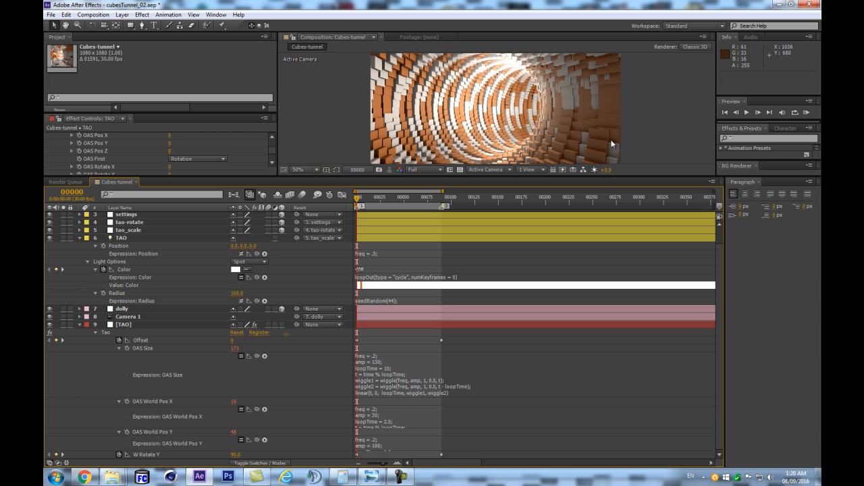
- Enlarge the composition view and run a RAM preview to check whether the tunnel animation loops seamlessly
drag(609, 176, 612, 296)
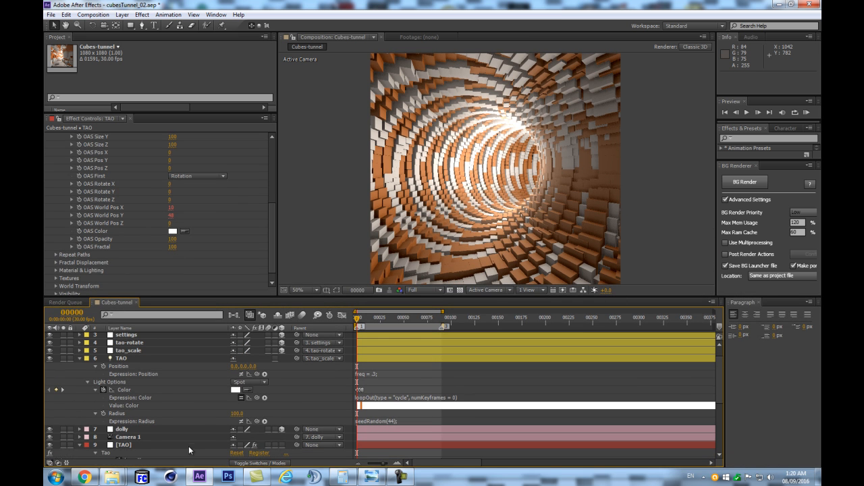
click(189, 446)
key(Return)
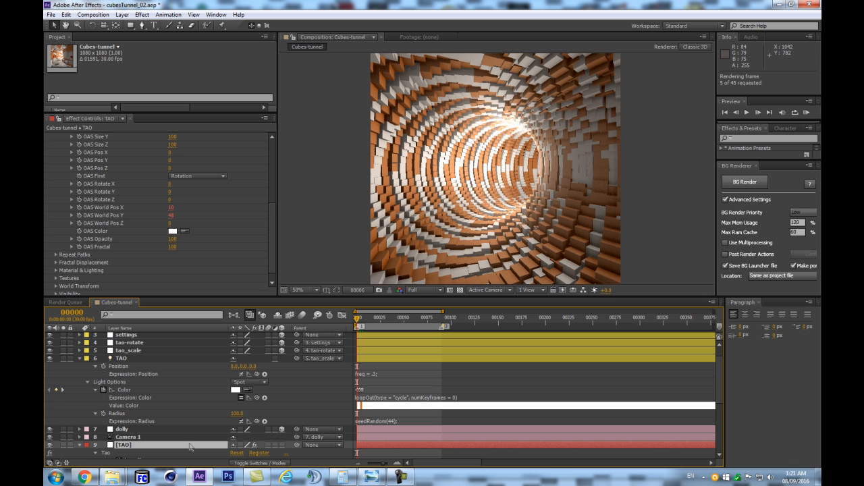
key(space)
key(space)
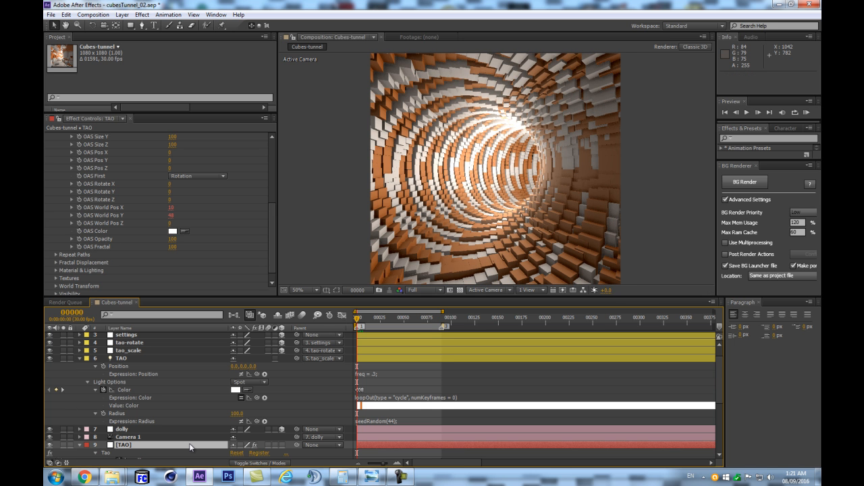
key(space)
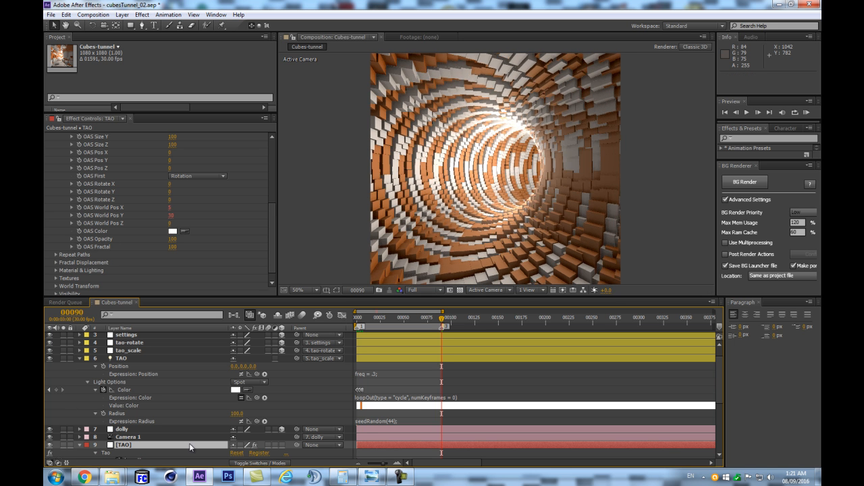
- Disable the OAS World Pos X and OAS World Pos Y expressions on the TAO layer
drag(430, 295, 432, 205)
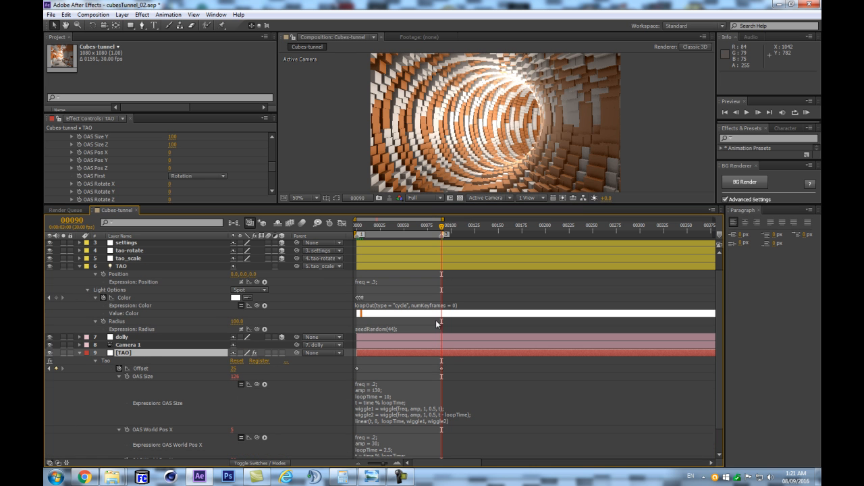
drag(273, 167, 274, 147)
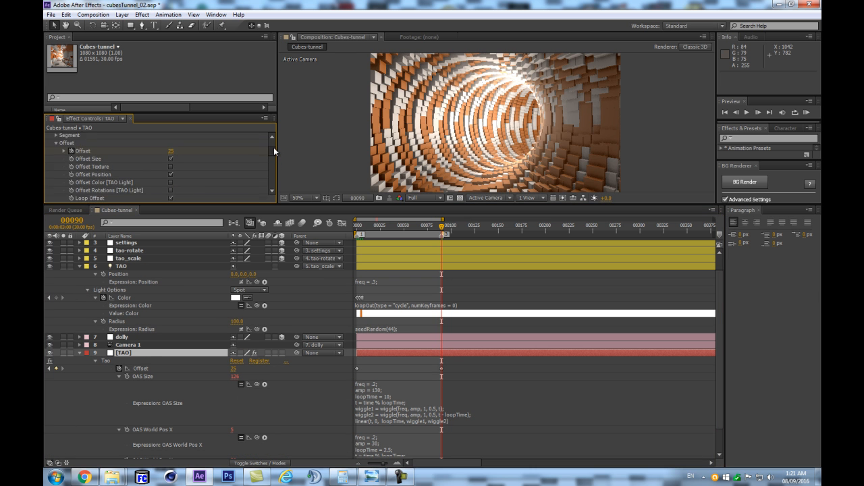
scroll(432, 378, down, 2)
click(412, 414)
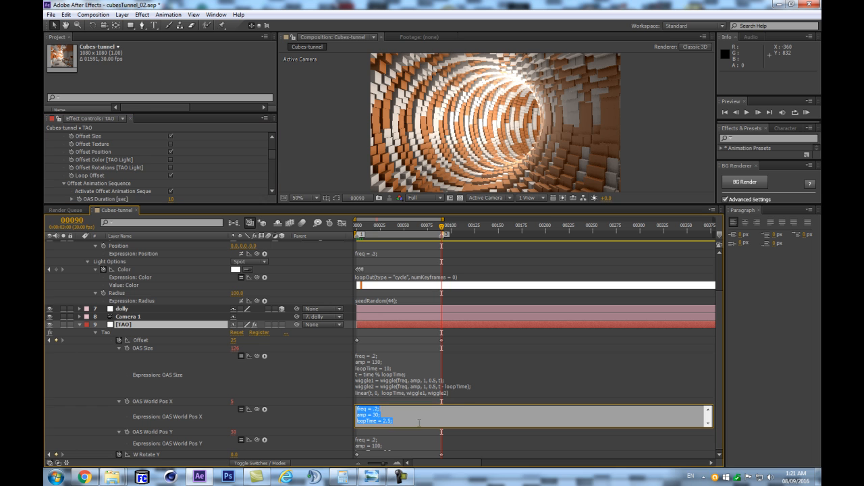
scroll(419, 423, down, 2)
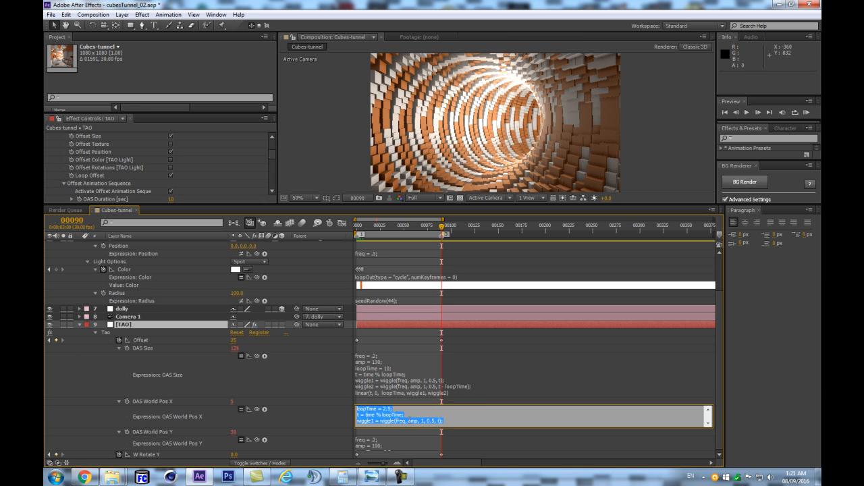
click(246, 411)
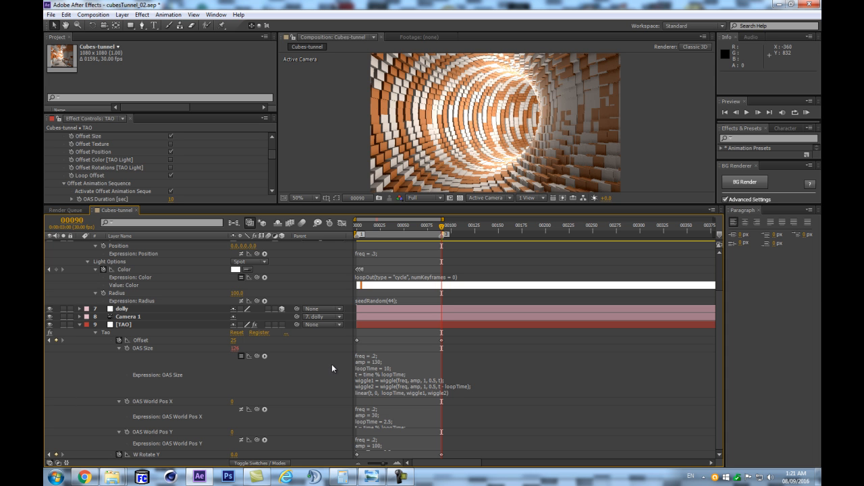
- Run a RAM preview to check the loop with only the OAS Size expression active
key(KP_0)
key(Return)
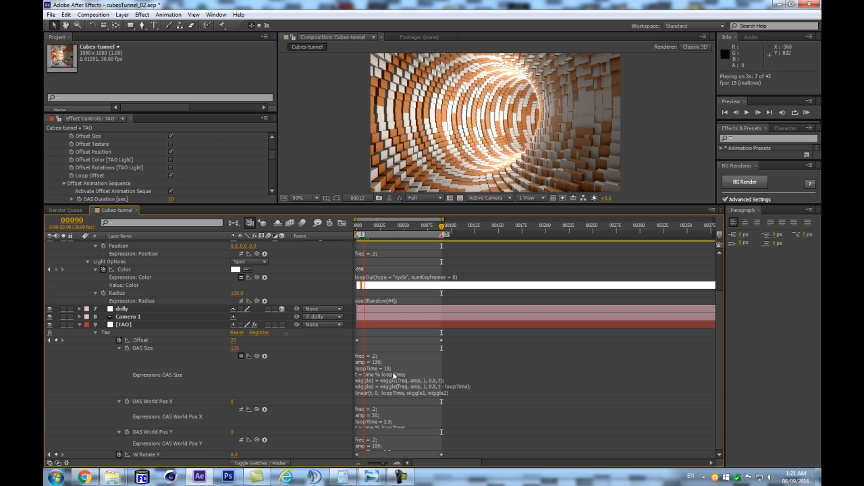
key(space)
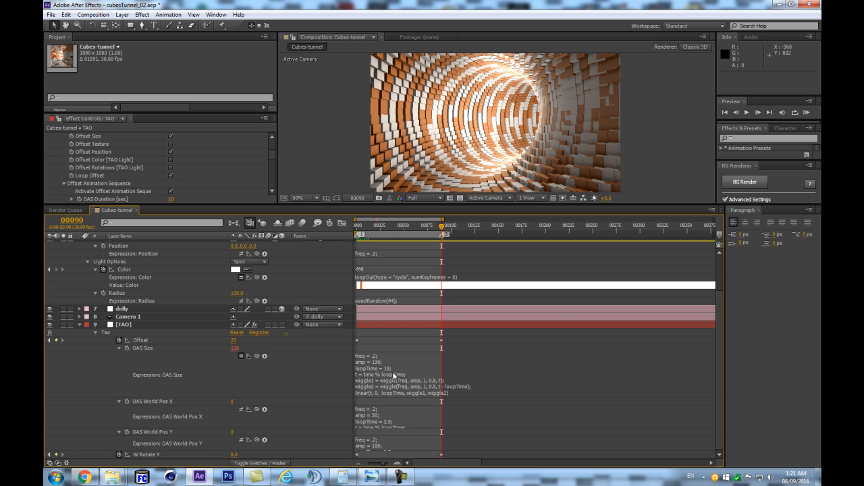
- Set loopTime to 2.5 in the OAS Size expression
click(390, 374)
click(390, 373)
key(BackSpace)
key(Return)
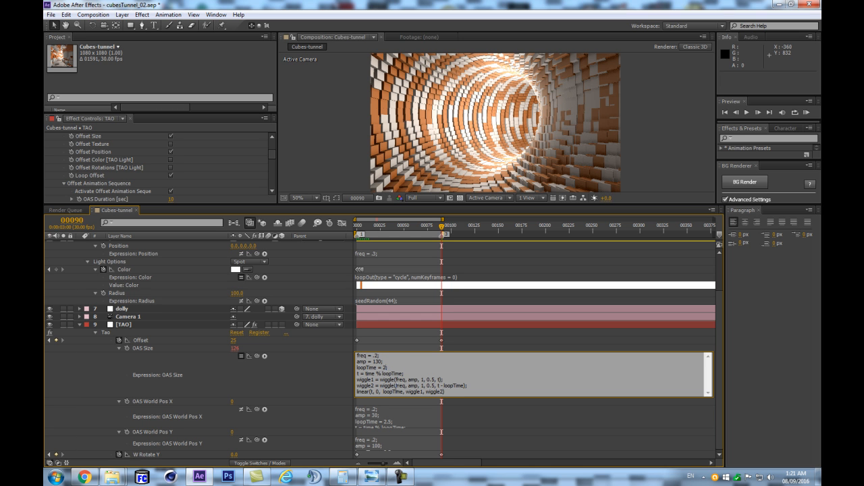
click(303, 364)
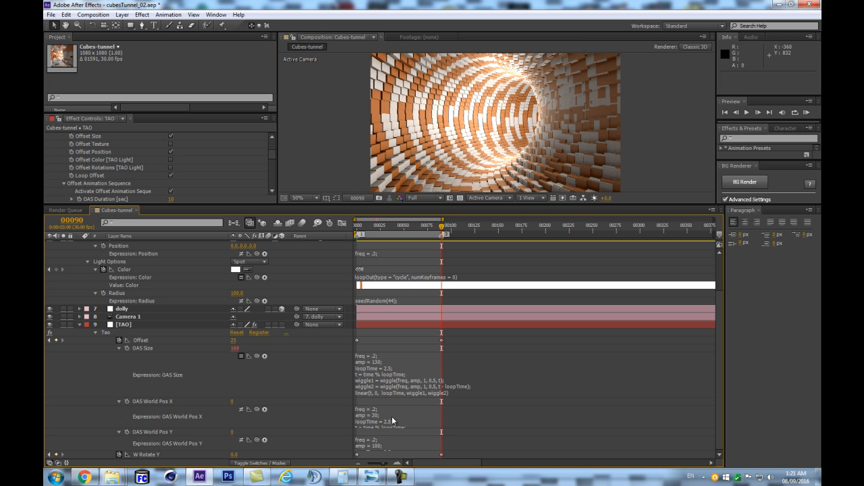
- Re-enable the OAS World Pos X and OAS World Pos Y expressions and preview the loop in RAM
click(241, 409)
click(242, 439)
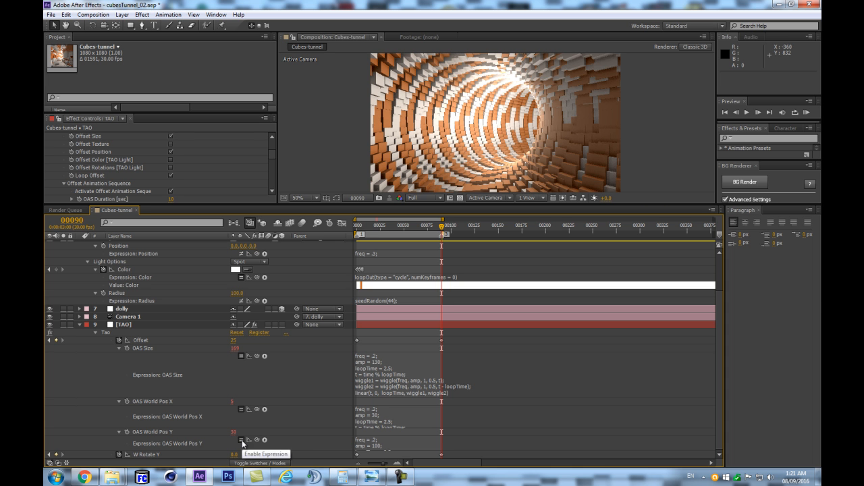
key(KP_0)
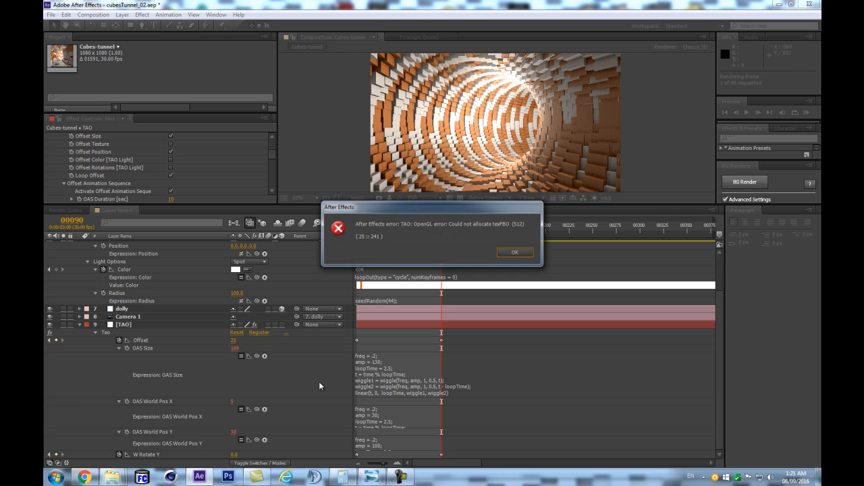
key(Return)
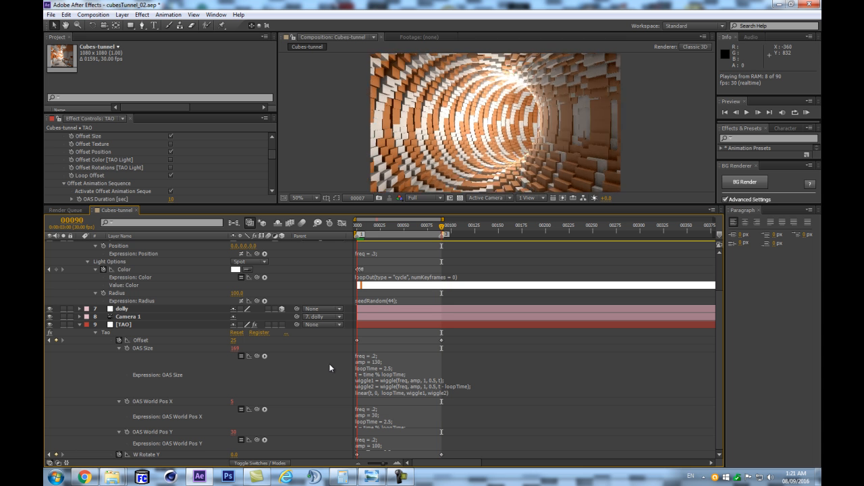
key(KP_0)
key(KP_0)
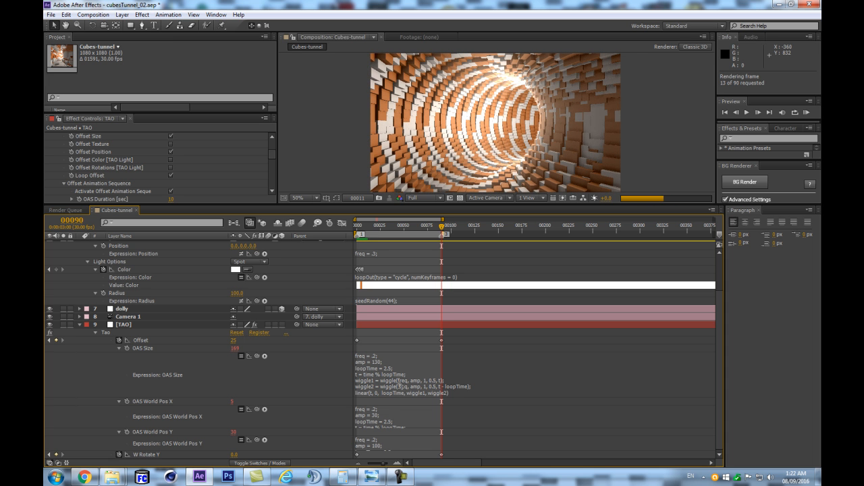
- Set freq to 1 in both the OAS World Pos X and OAS World Pos Y expressions
click(380, 421)
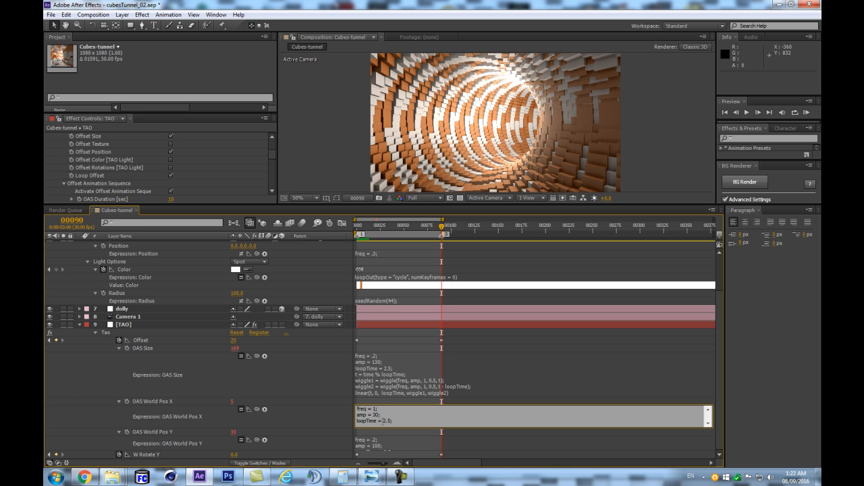
click(316, 413)
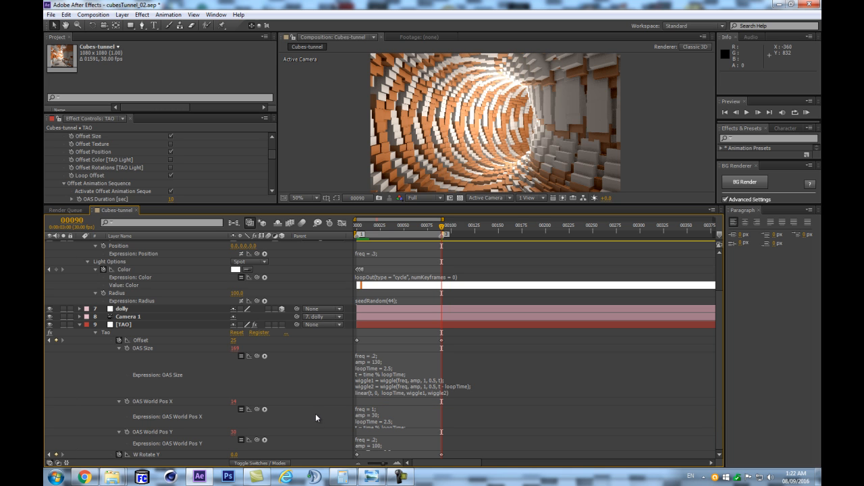
click(378, 439)
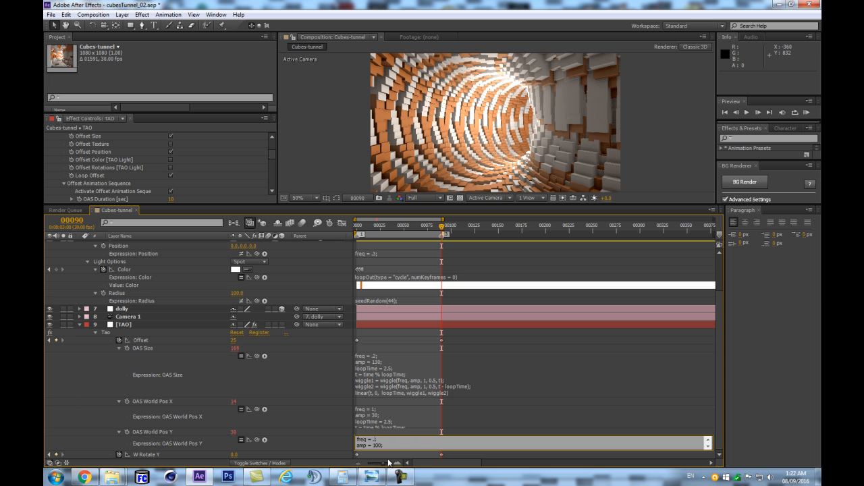
click(310, 441)
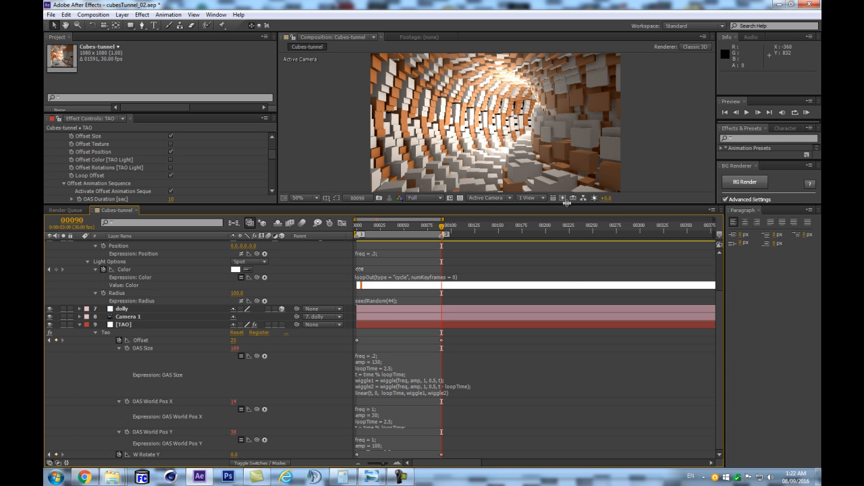
- Enlarge the composition view again and run a RAM preview to check the faster world-position wiggle
drag(567, 202, 579, 298)
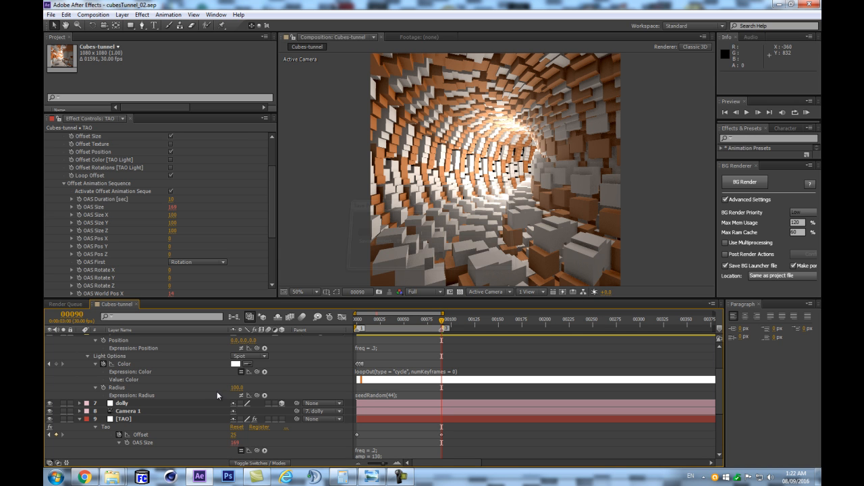
click(166, 403)
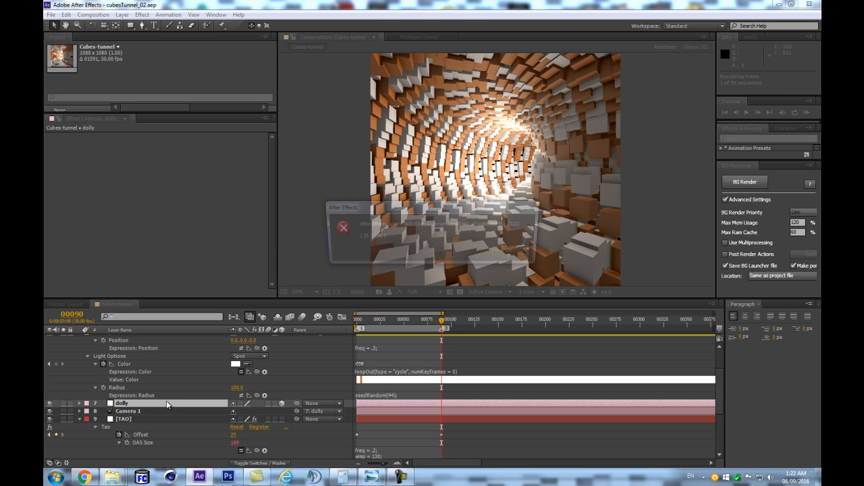
key(Return)
key(KP_0)
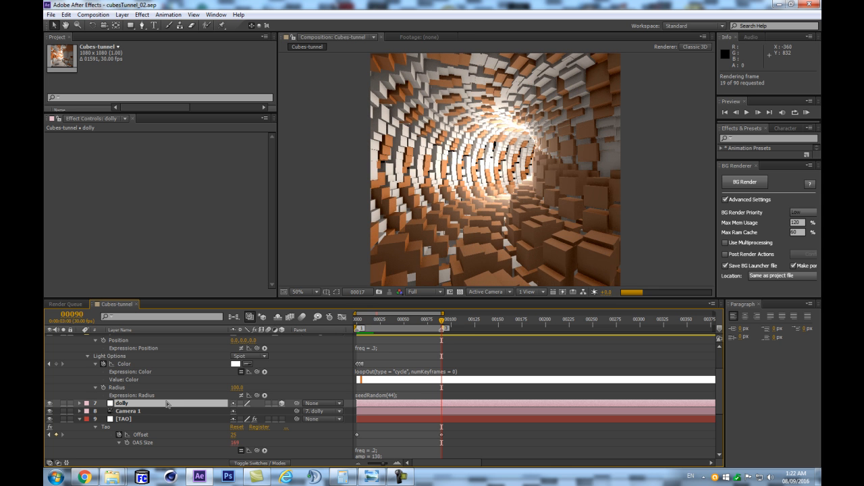
- Play the cached preview briefly, expand the OAS World Pos X expression field, and set its amp to 20
key(space)
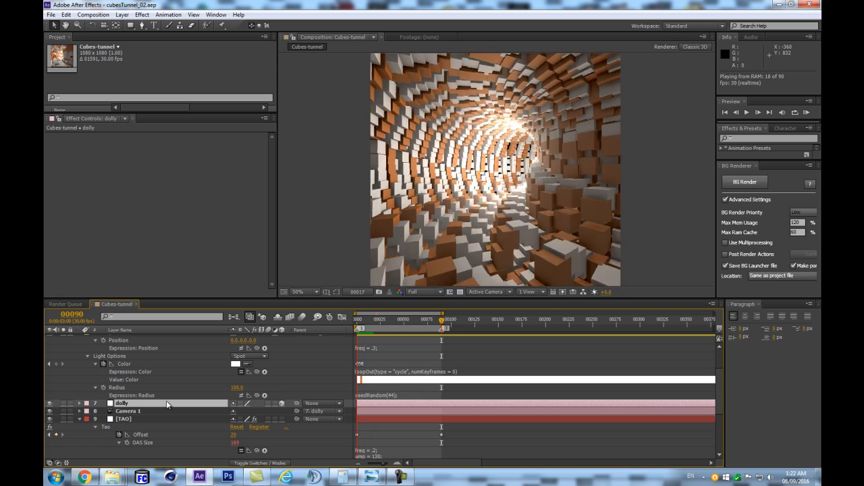
key(space)
drag(494, 297, 466, 139)
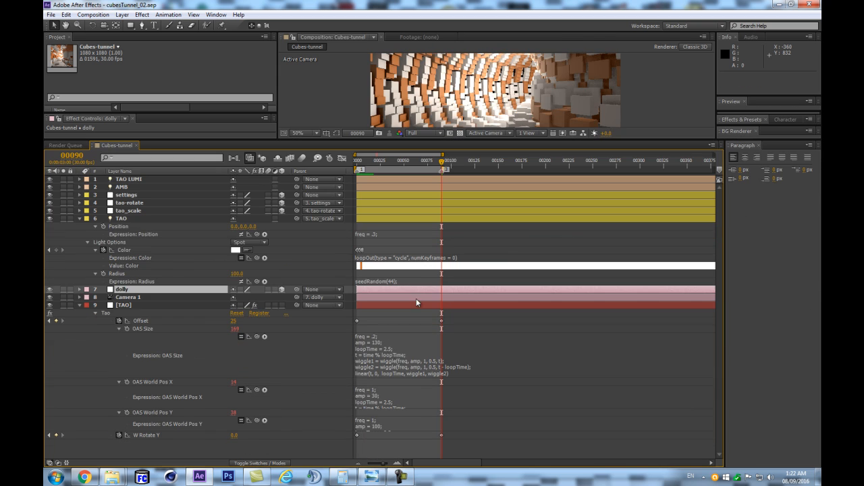
drag(397, 408, 395, 423)
click(380, 404)
click(377, 396)
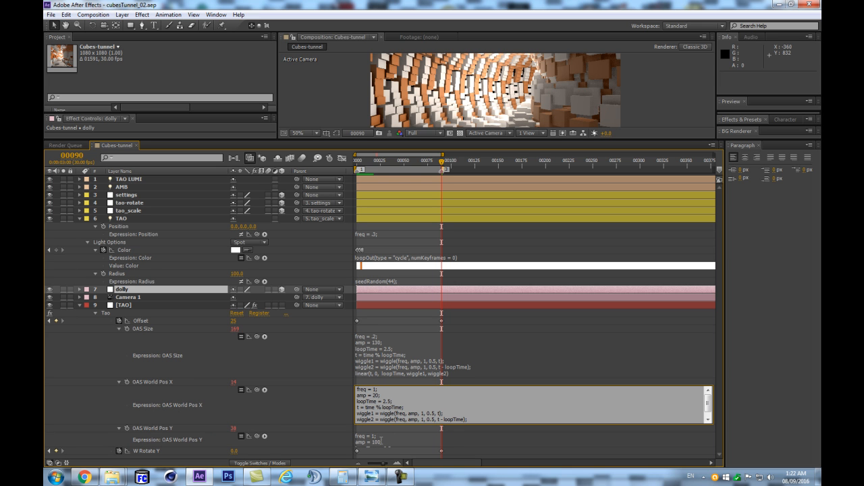
click(330, 414)
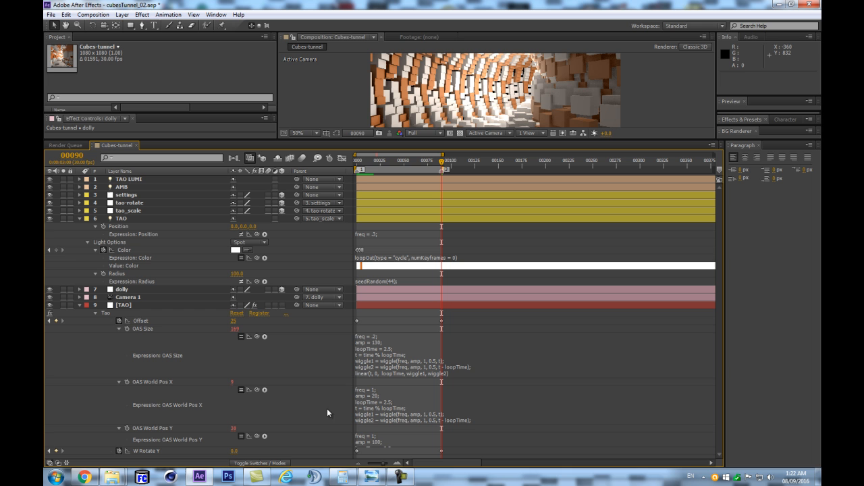
- Set amp to 45 in the OAS World Pos Y expression
click(395, 439)
click(385, 441)
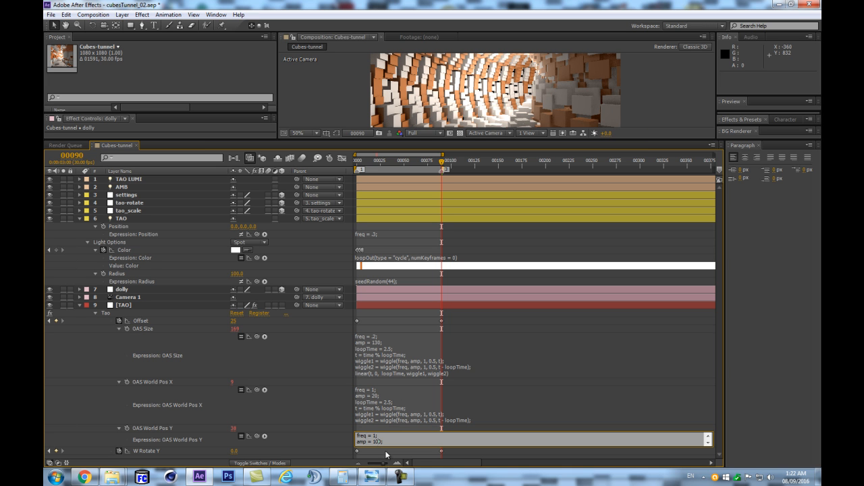
key(BackSpace)
key(BackSpace)
key(BackSpace)
text(3)
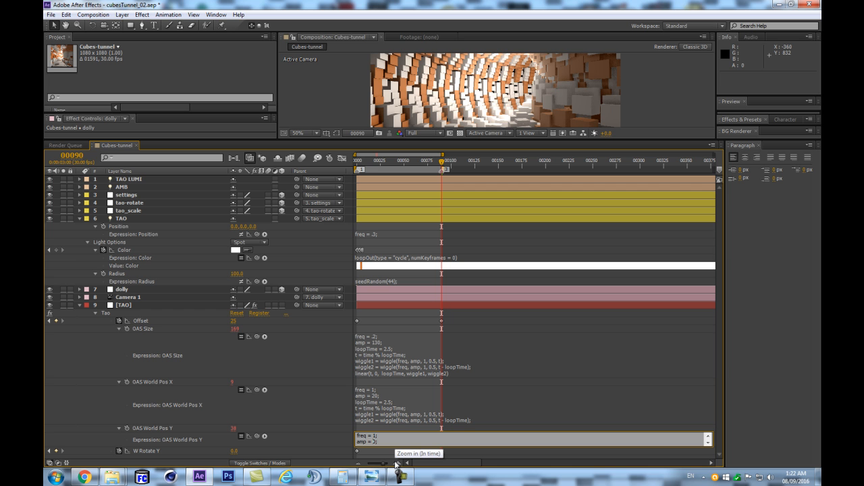
click(325, 410)
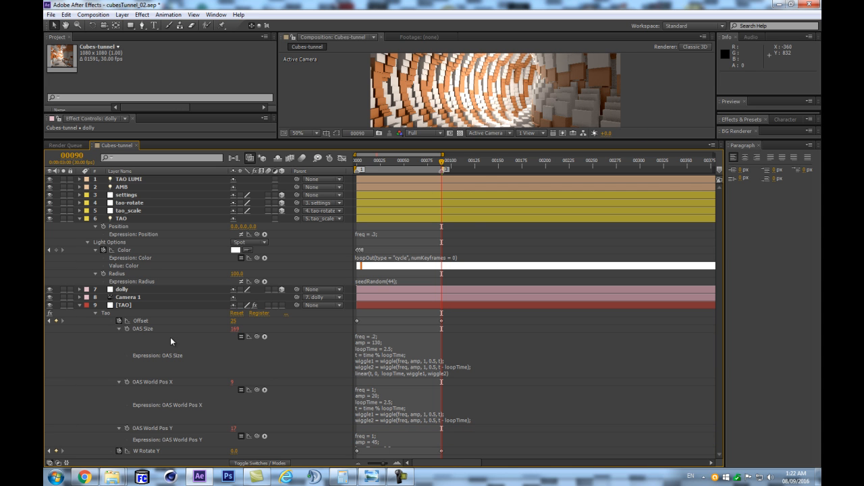
- Copy the OAS World Pos X expression and apply it to OAS Size X, OAS Size Y and OAS Size Z on the TAO layer
click(385, 416)
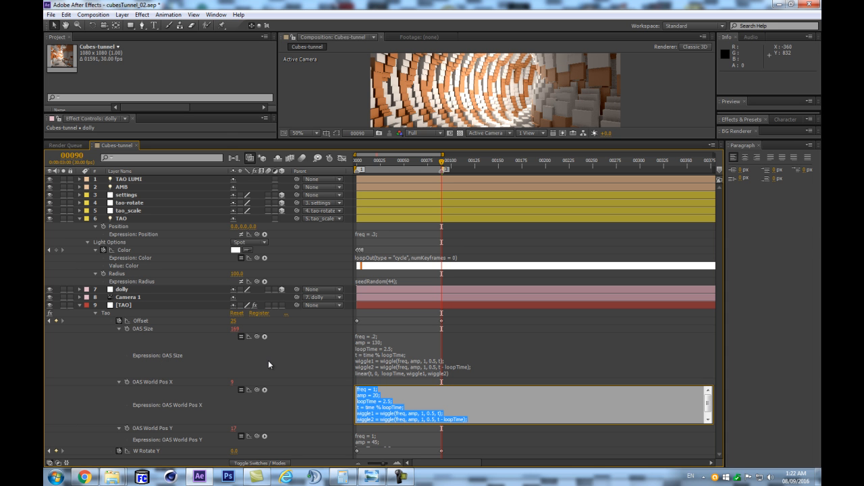
click(124, 306)
drag(226, 140, 236, 321)
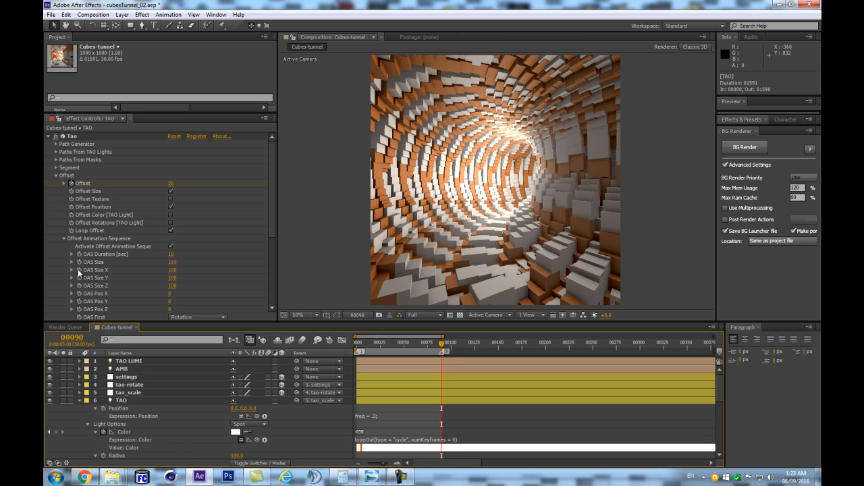
alt+click(79, 270)
text(linear(t, 0,  loopTime, wiggle1, wiggle2))
alt+click(80, 277)
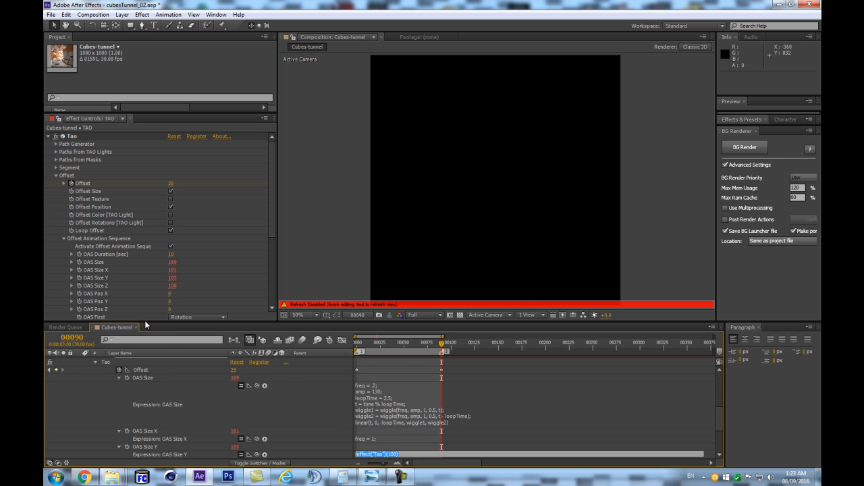
key(ctrl+v)
click(320, 394)
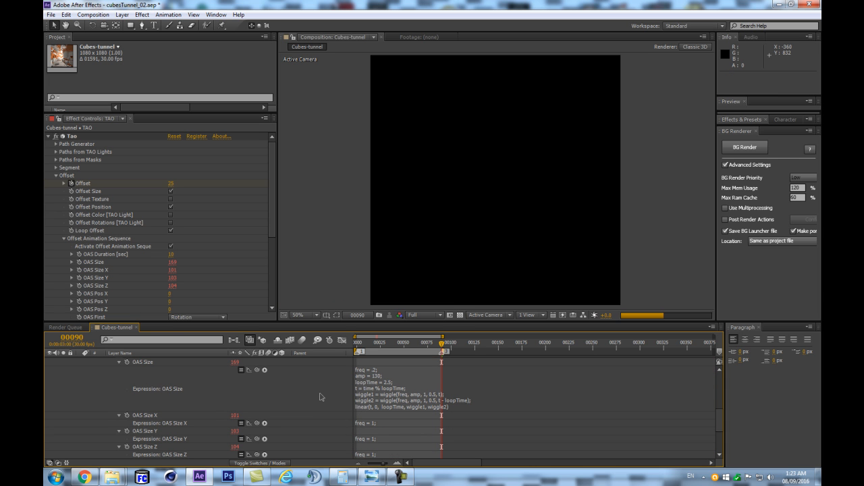
- Set amp to 110 in the OAS Size X expression and to 200 in the OAS Size Y expression
click(371, 424)
click(373, 429)
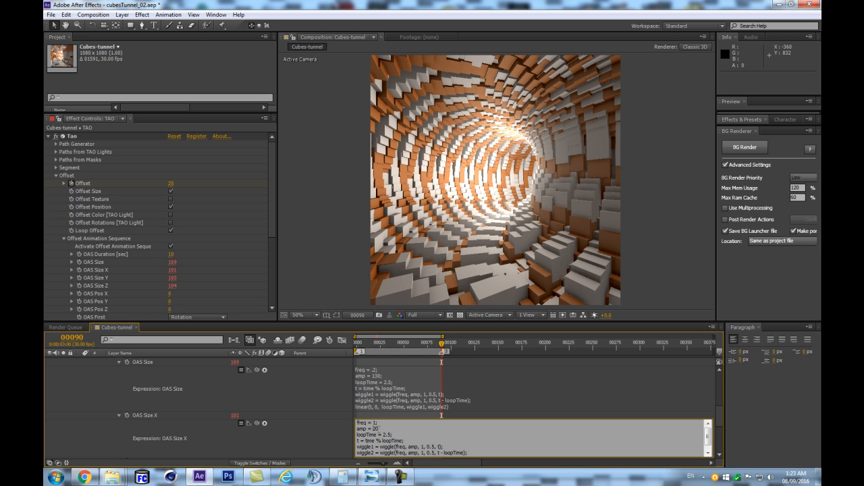
click(298, 393)
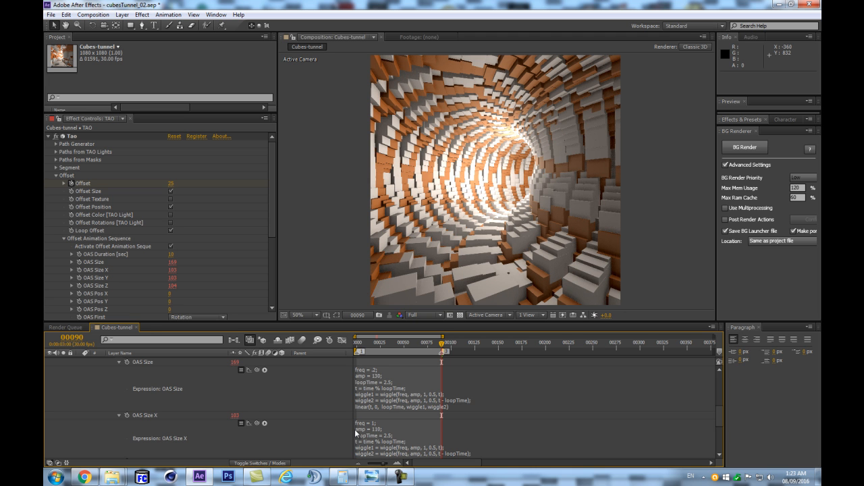
scroll(365, 430, down, 2)
click(375, 424)
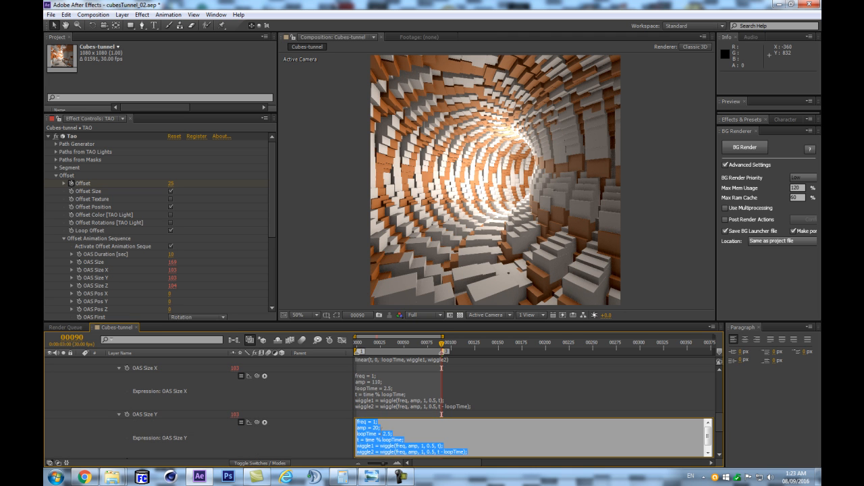
click(374, 428)
text(0)
click(312, 381)
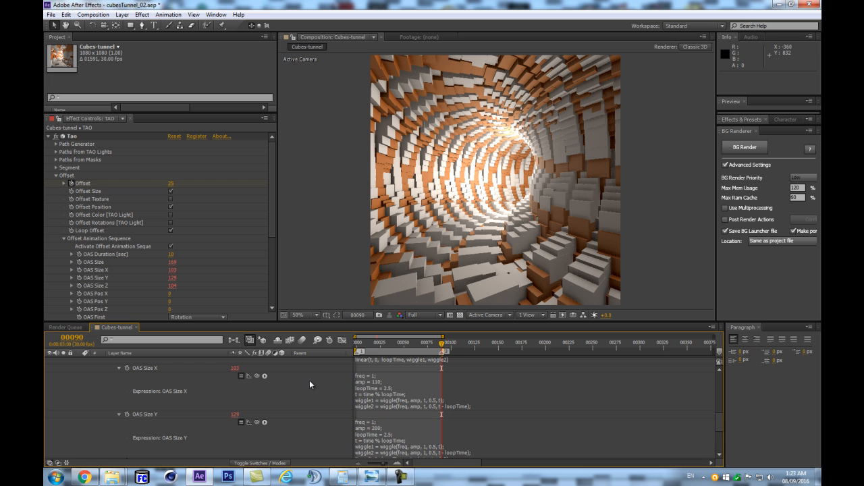
- Set amp to 200 and freq to 10 in the OAS Size Z expression
scroll(403, 433, down, 2)
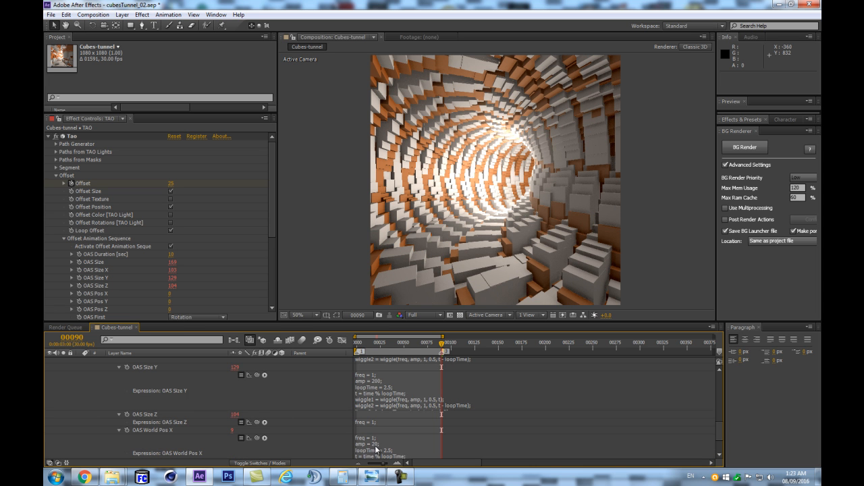
click(374, 421)
click(380, 428)
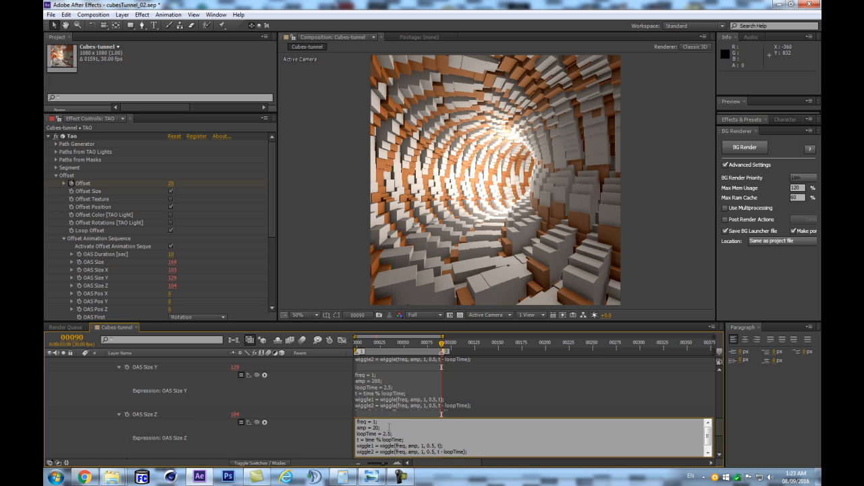
text(0)
click(318, 379)
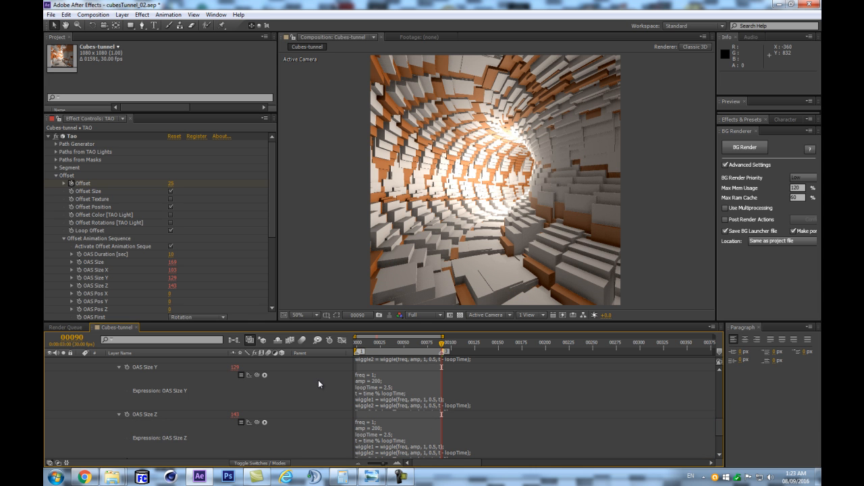
click(375, 430)
click(382, 422)
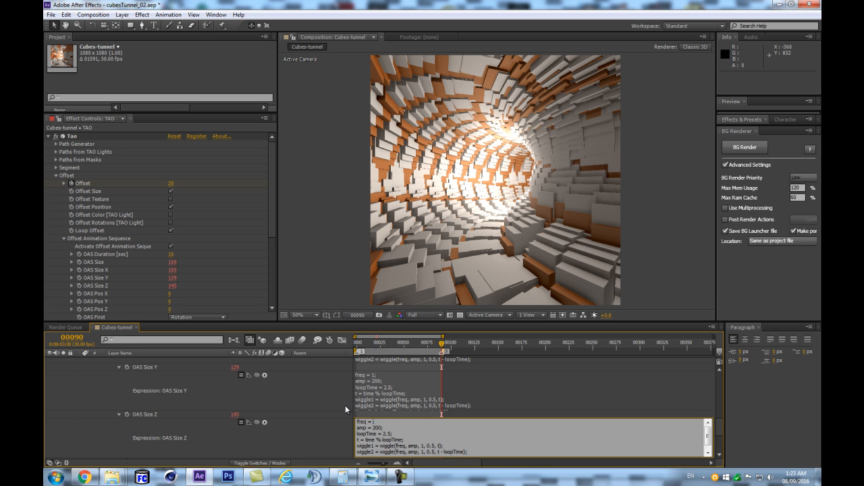
text(0)
click(313, 389)
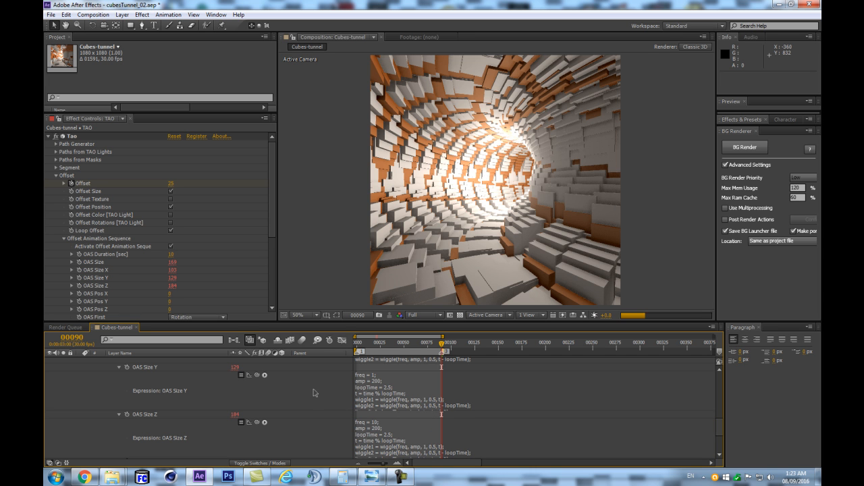
- Try to run a RAM preview at full resolution, and retry it with the current time moved to frame 1
key(KP_0)
key(Return)
key(KP_0)
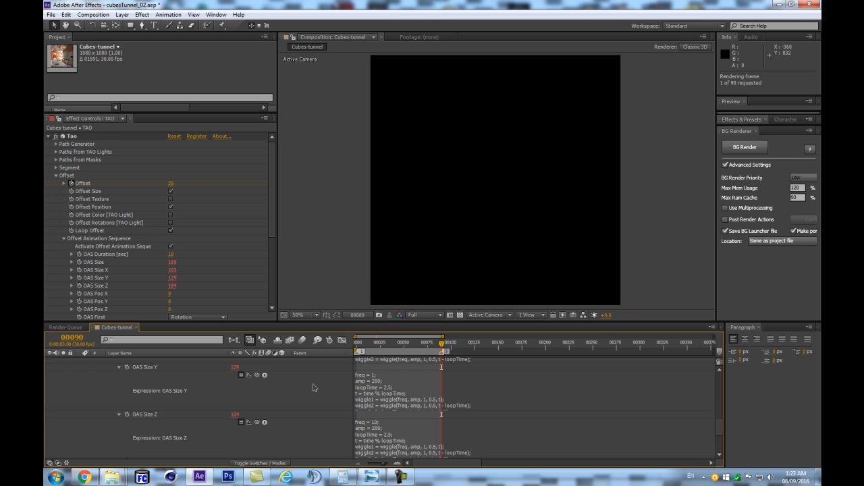
key(Return)
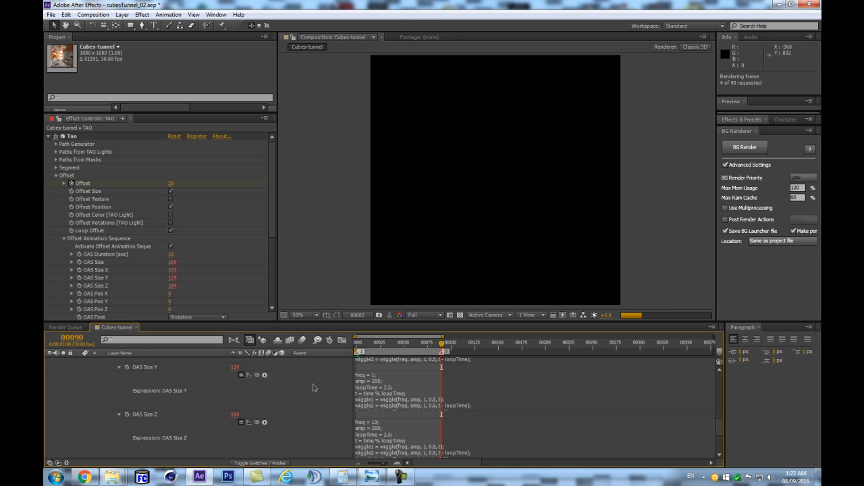
click(377, 346)
drag(368, 343, 352, 349)
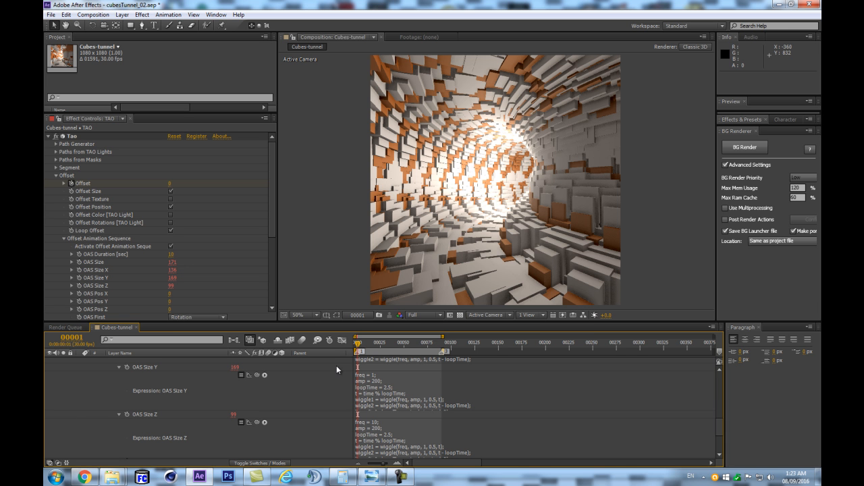
key(KP_0)
key(Escape)
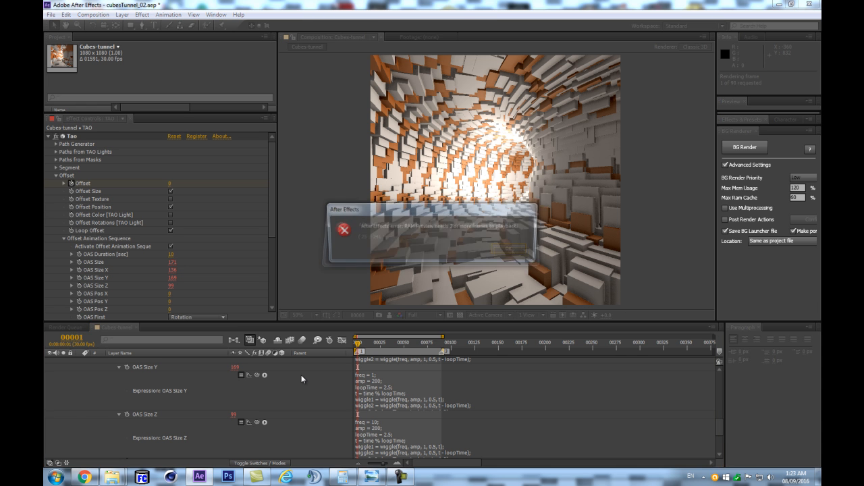
key(Return)
- Lower the composition preview resolution to Quarter and render a RAM preview of the loop
click(422, 315)
click(418, 370)
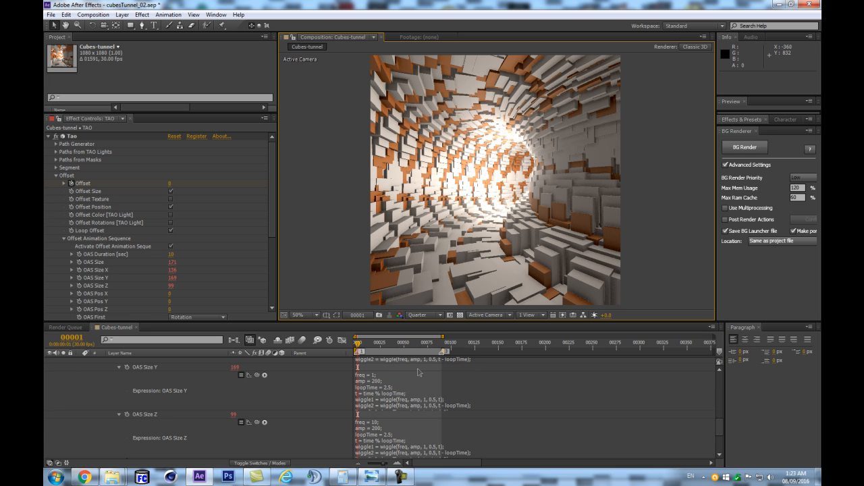
key(KP_0)
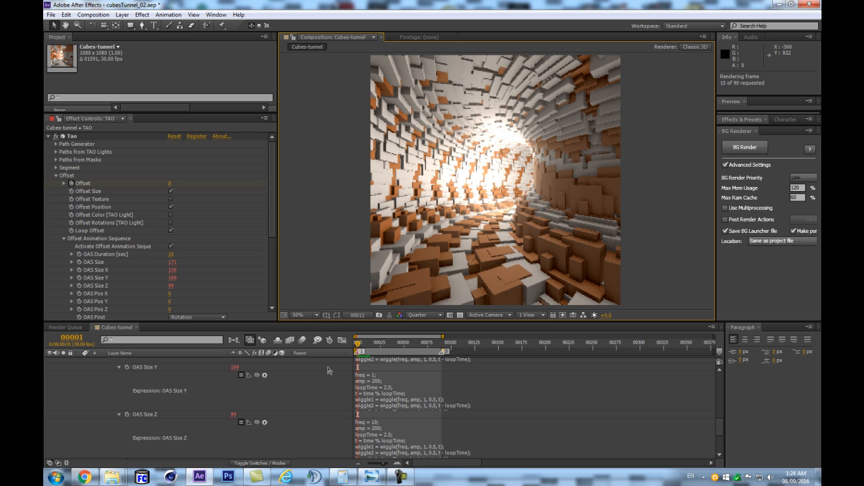
key(space)
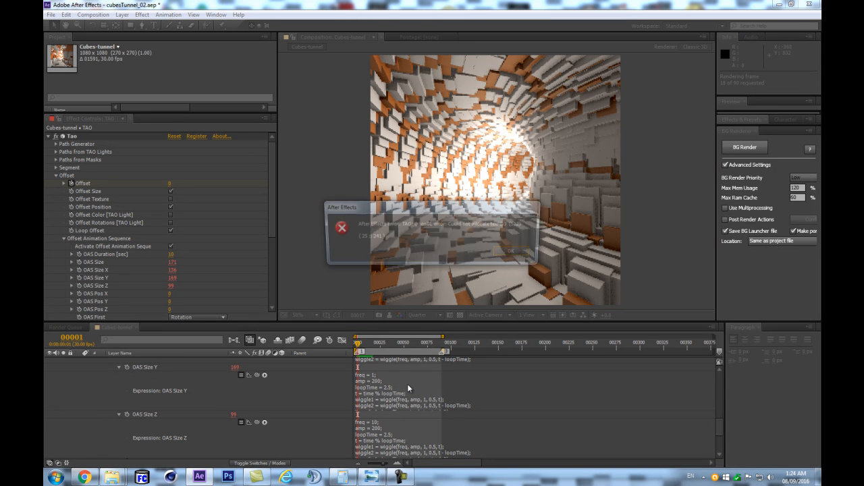
key(Return)
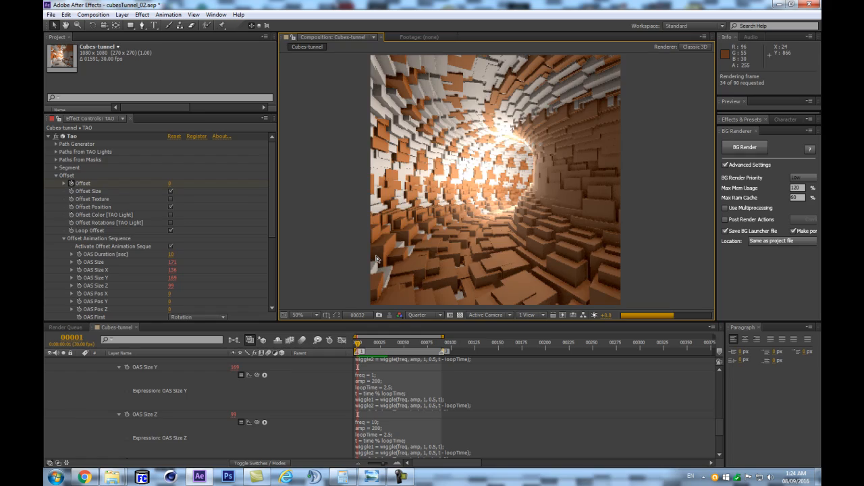
- Play the cached frames and compare the first and last frames of the loop
key(space)
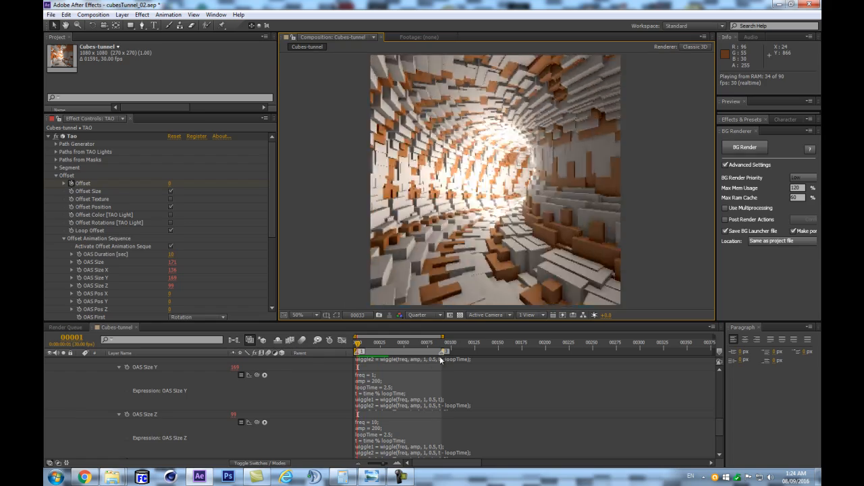
key(space)
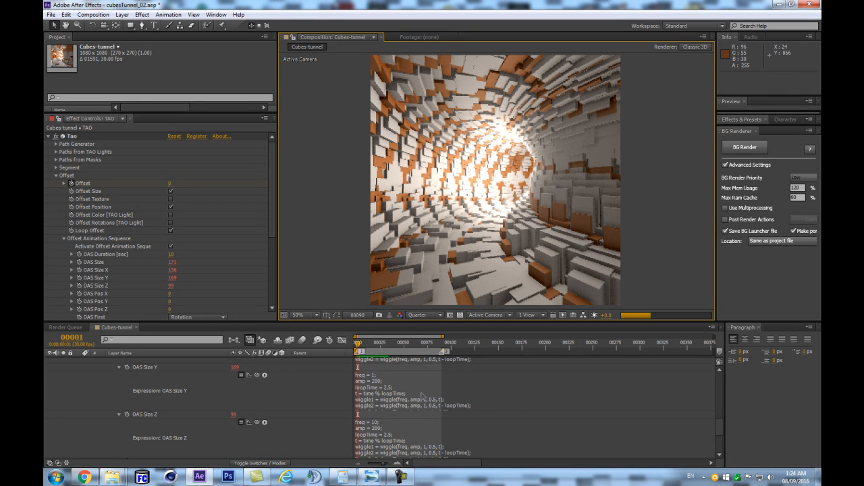
key(End)
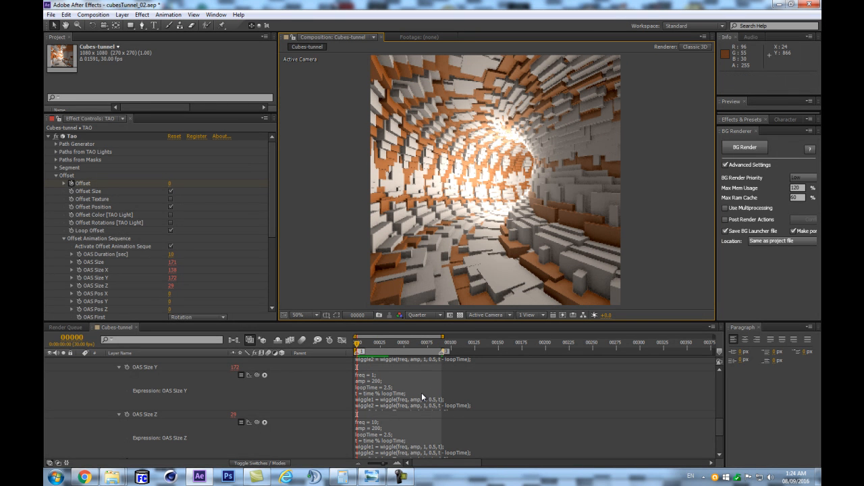
key(Home)
- Raise Random Pos X to 28 in the Tao segment's Randomness settings
click(271, 222)
click(56, 175)
click(56, 168)
scroll(79, 248, down, 3)
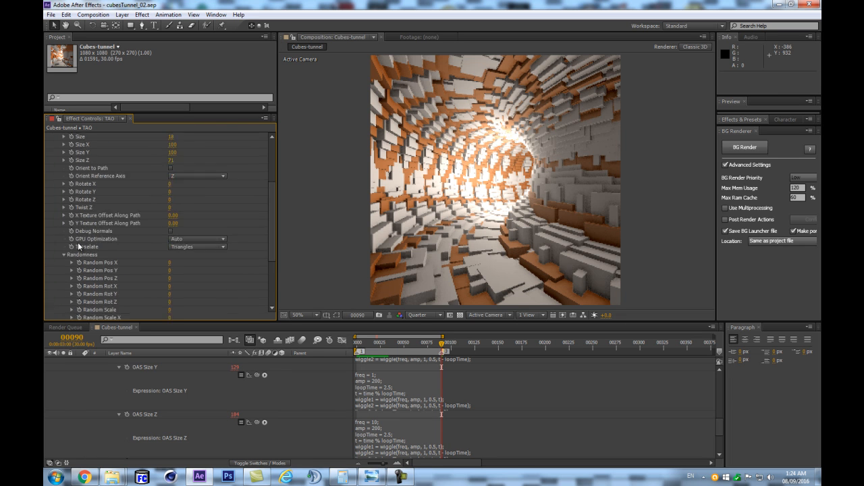
scroll(87, 251, down, 3)
drag(169, 221, 170, 224)
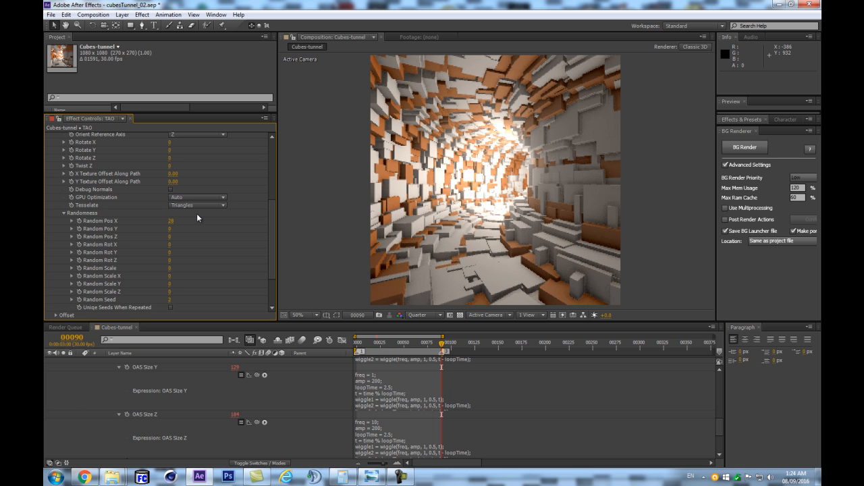
- Check the loop's start and end frames with the randomness applied, and set Random Pos X back to 0
key(Home)
key(3)
key(1)
key(3)
click(172, 221)
text(0)
key(Return)
scroll(468, 354, down, 3)
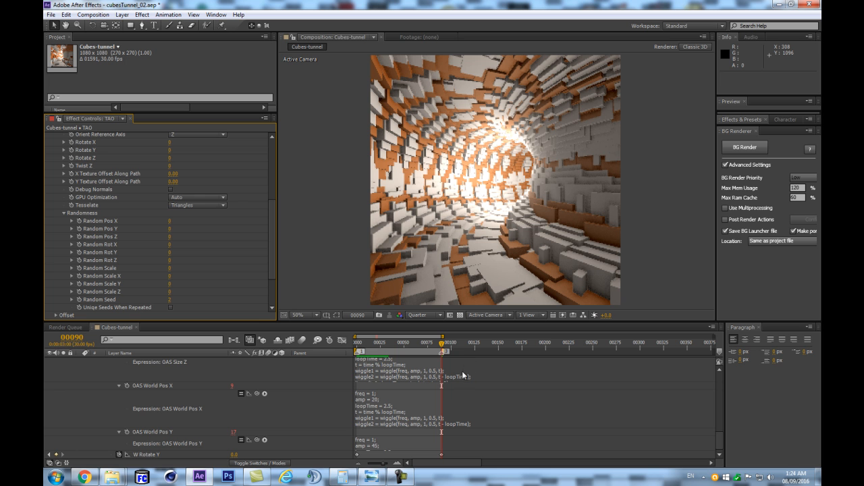
scroll(164, 379, up, 5)
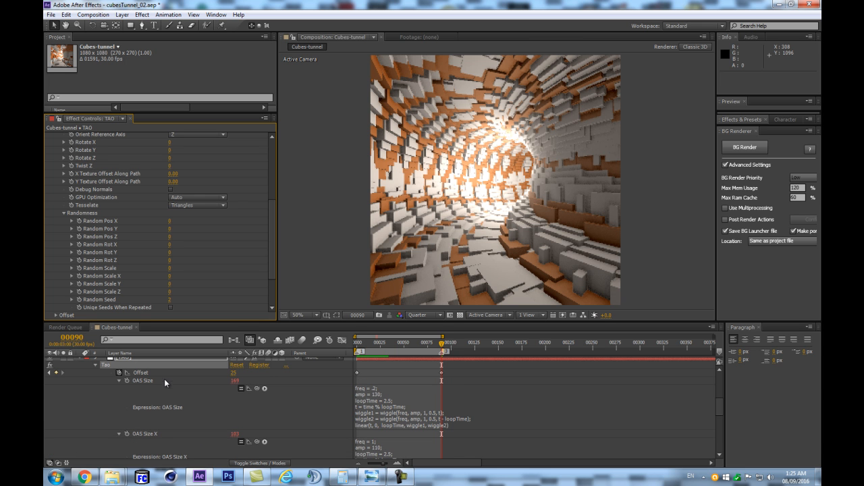
- Set the Tao effect's end Offset keyframe on the TAO layer at frame 90 to 100
scroll(154, 379, up, 3)
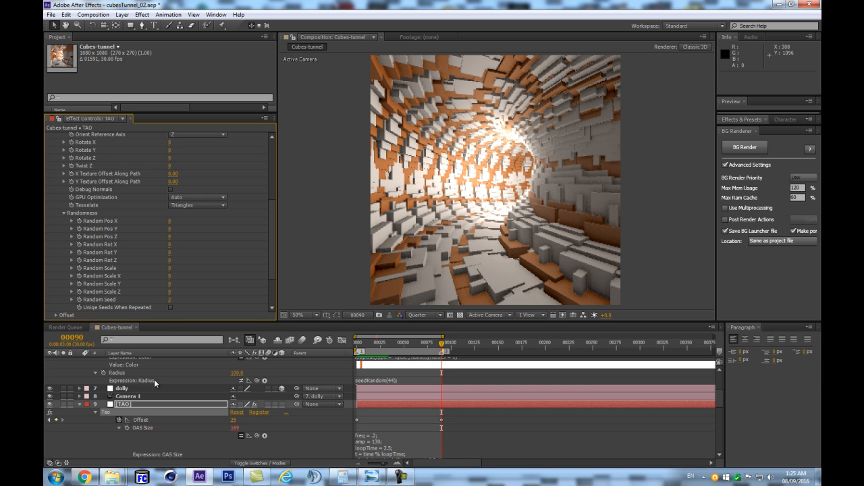
click(131, 403)
scroll(361, 437, up, 2)
scroll(361, 437, down, 3)
click(234, 384)
text(100)
key(Return)
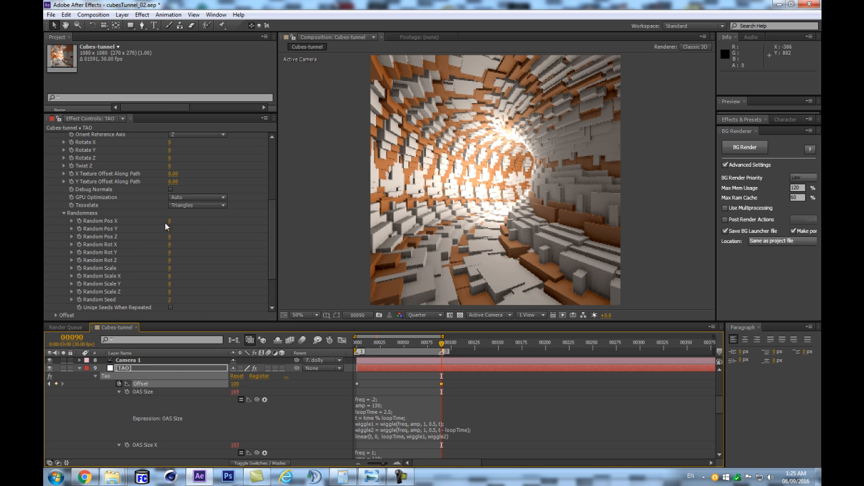
- Set Random Pos X to 18 in the segment's Randomness settings and compare the loop's first and last frames
drag(169, 225, 185, 222)
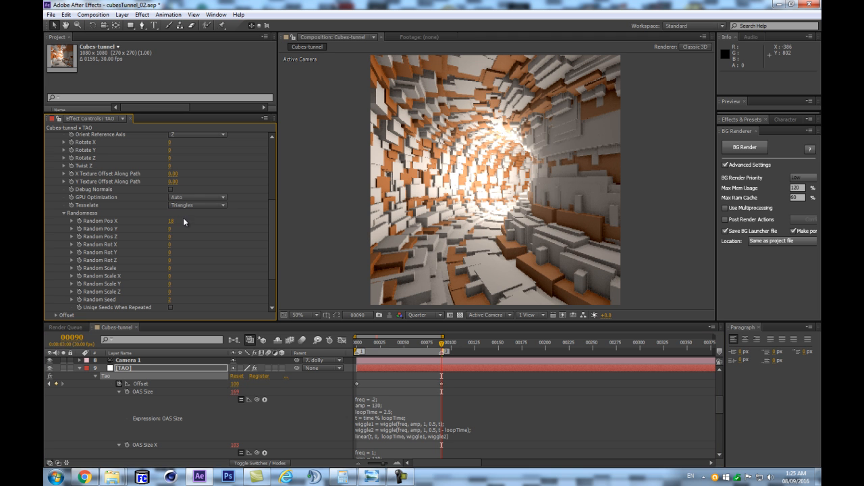
key(Home)
key(k)
- Move the Tao effect's end Offset keyframe to frame 360
click(72, 337)
text(36)
key(Return)
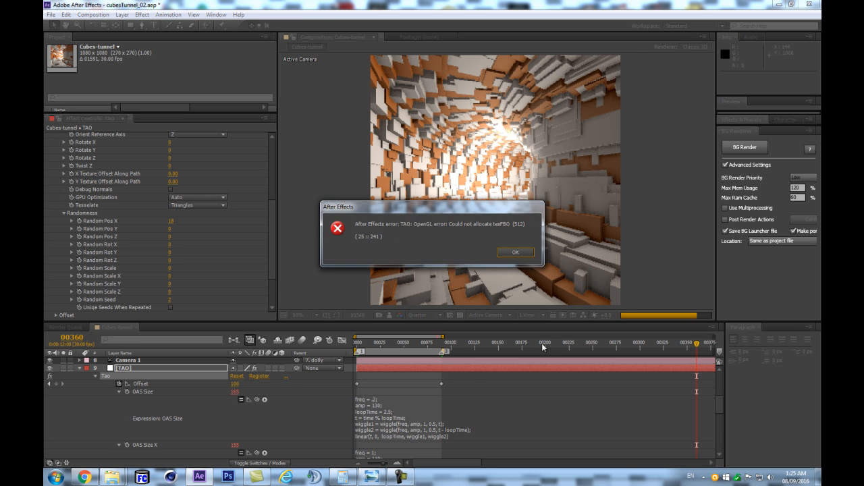
key(Return)
drag(441, 385, 695, 387)
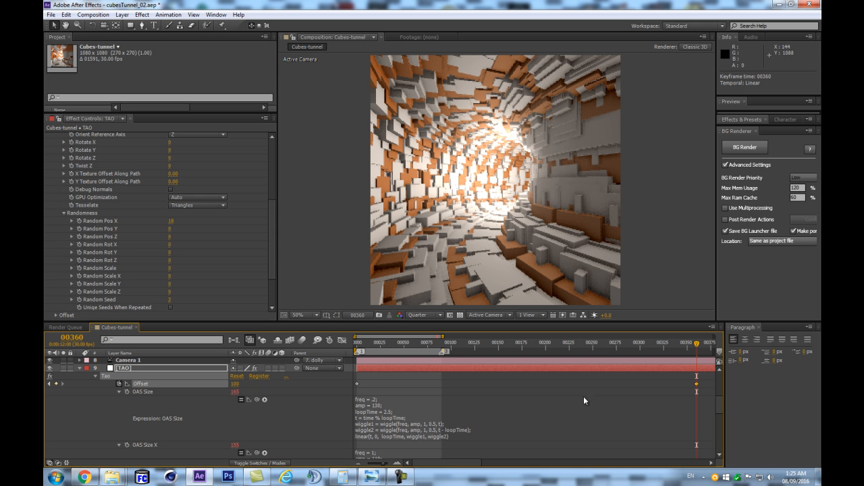
- End the work area at frame 359 and run a RAM preview of the slowed tunnel
key(Page_Up)
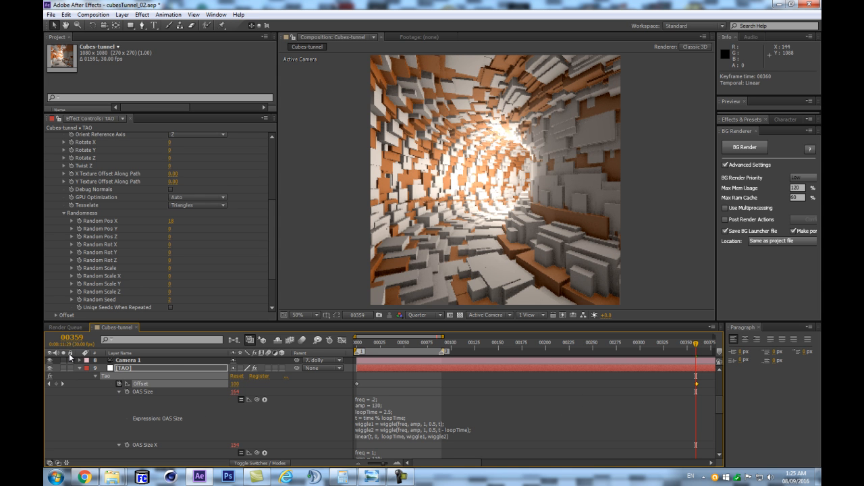
key(n)
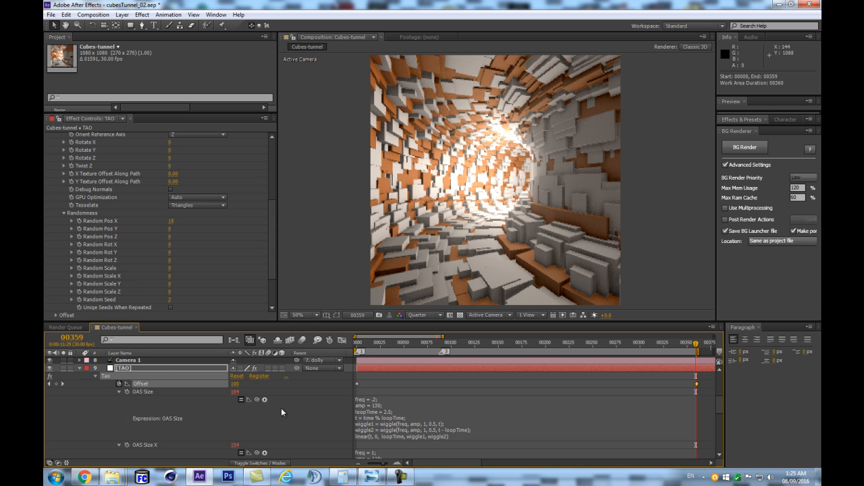
key(KP_0)
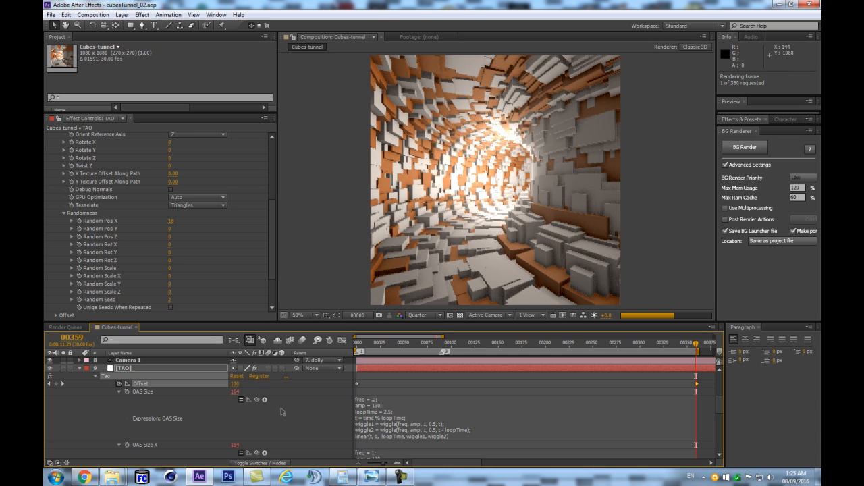
key(Return)
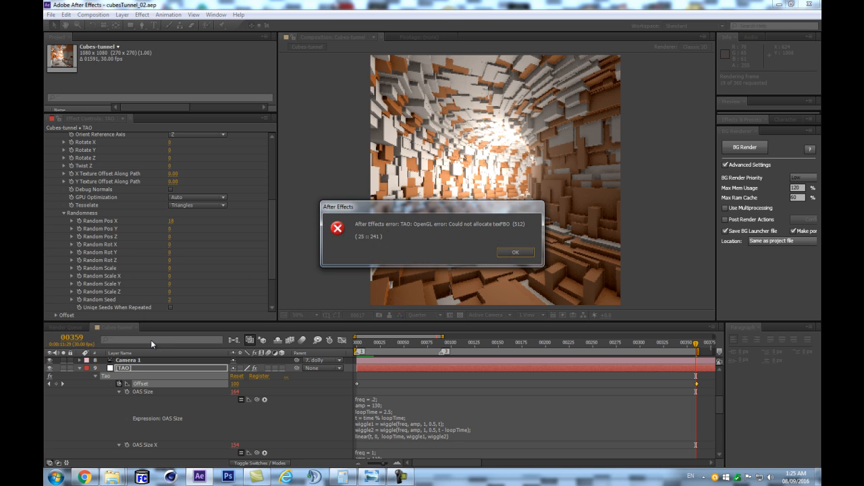
key(Return)
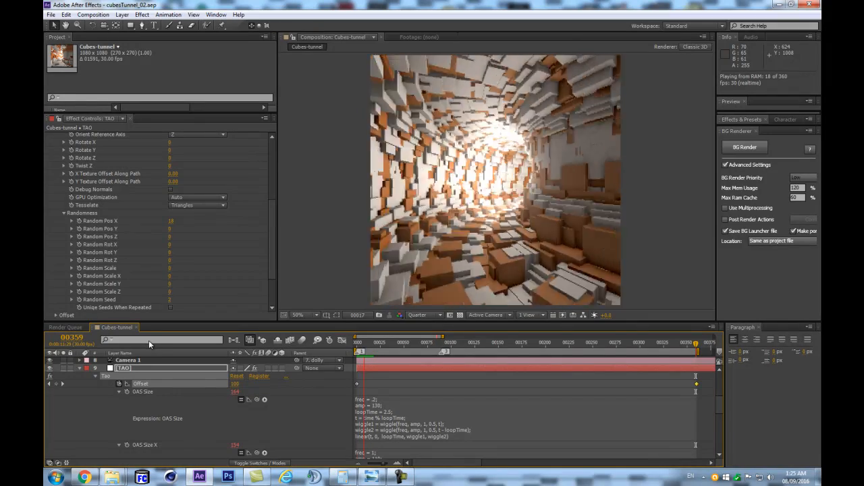
- Set Random Pos Y to 64 and Random Pos Z to 22 on the TAO layer, and save the project
mouse_move(169, 230)
mouse_down()
mouse_move(176, 233)
mouse_move(156, 231)
mouse_up()
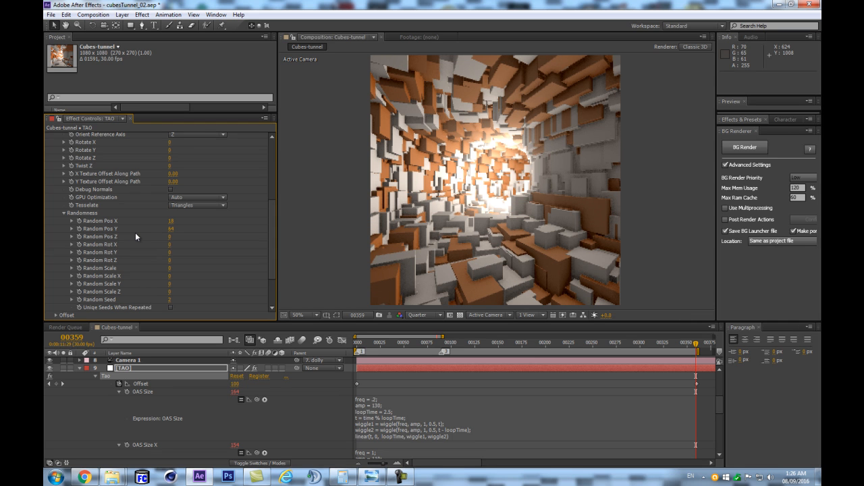
drag(170, 236, 184, 237)
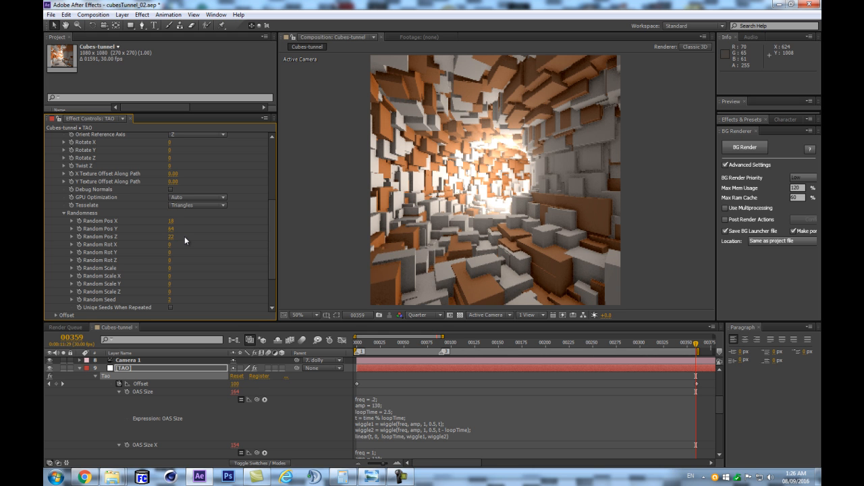
click(145, 370)
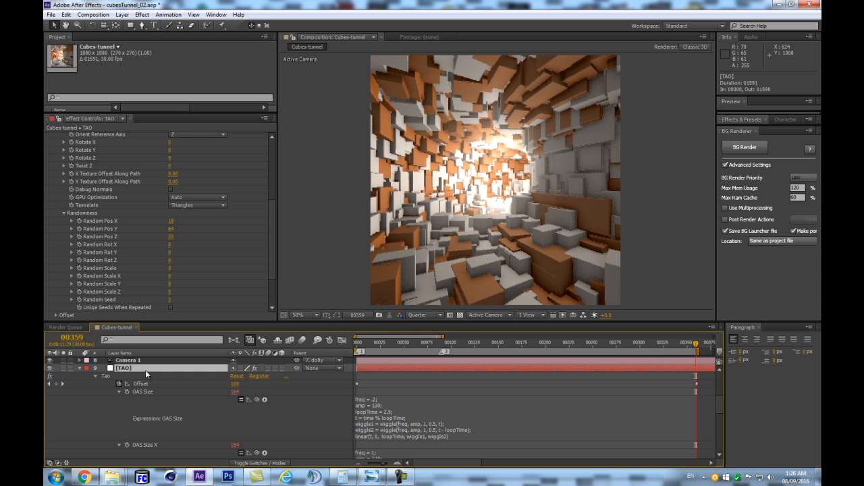
key(ctrl+s)
- Set the Tao segment count to 48 and play a RAM preview of the randomized cubes
drag(271, 244, 272, 176)
drag(171, 183, 163, 186)
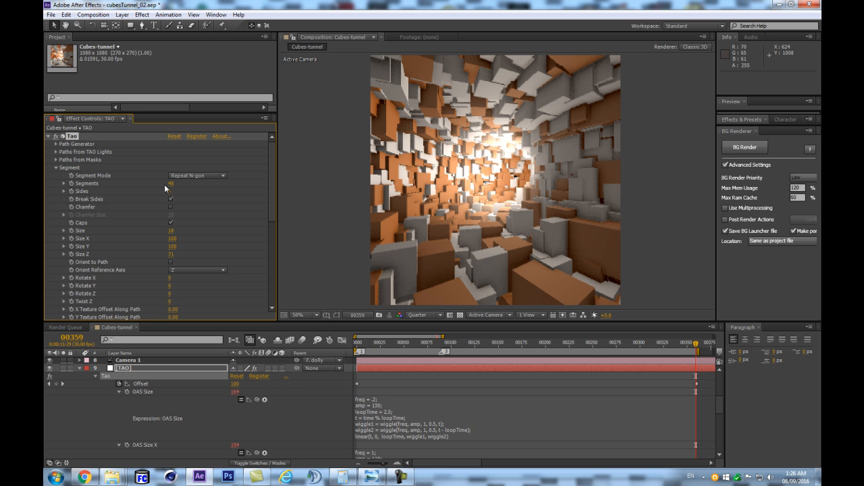
click(159, 368)
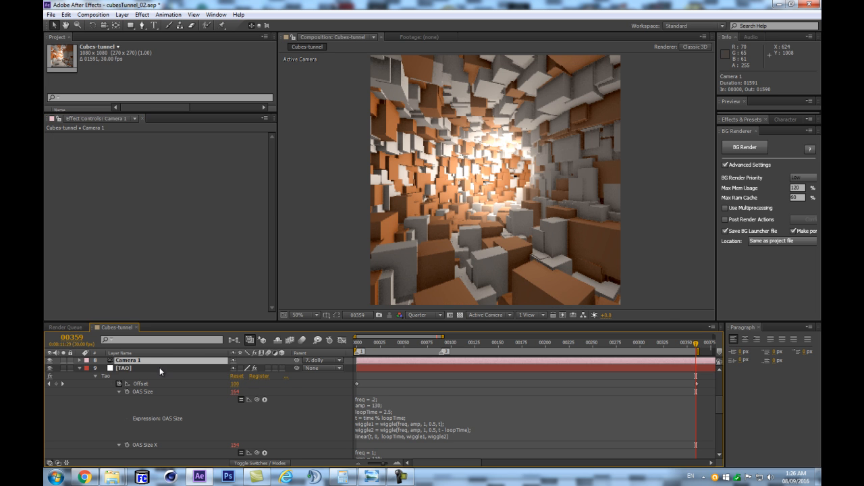
key(KP_0)
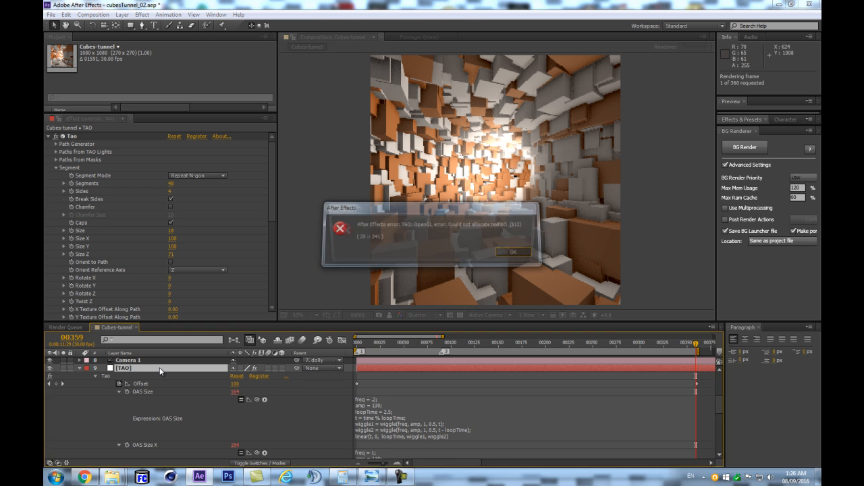
key(Return)
key(KP_0)
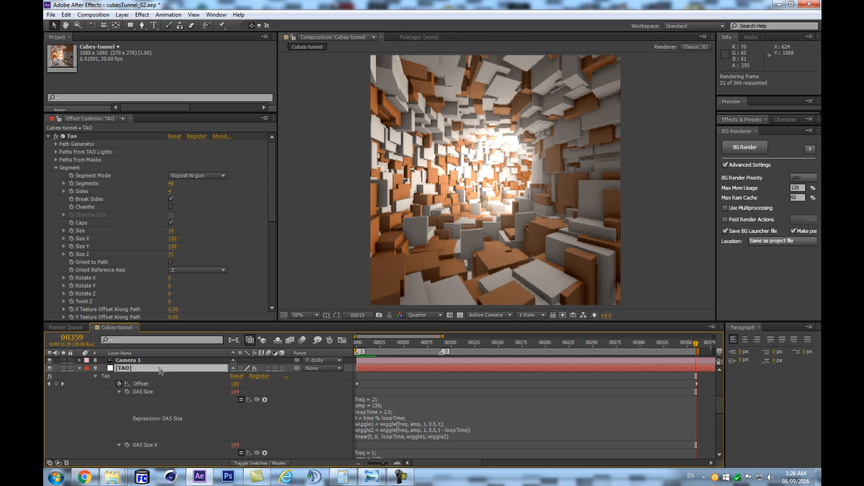
key(space)
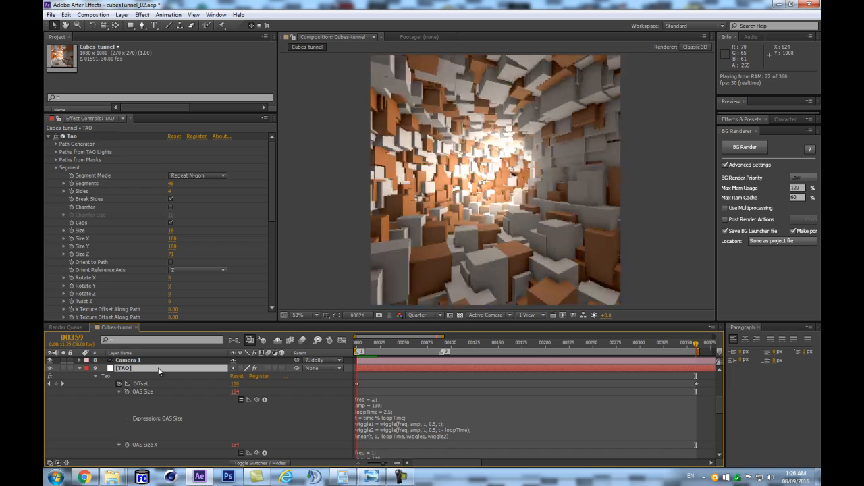
key(space)
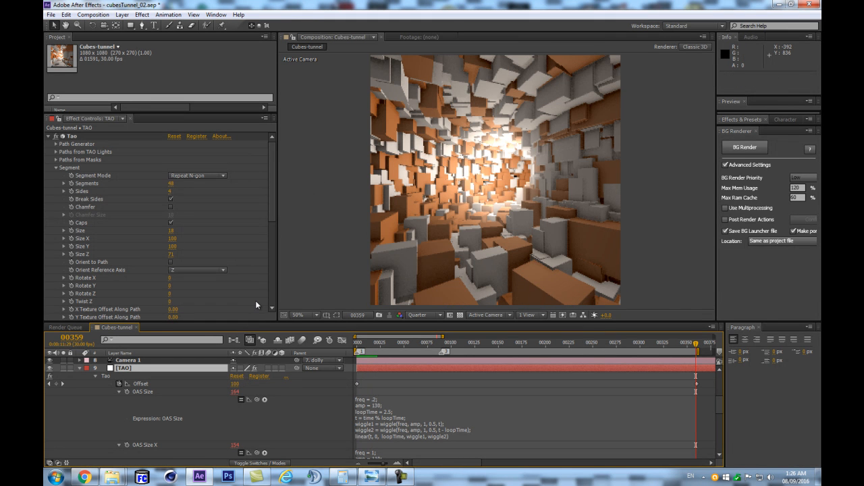
- Compare the tunnel's first frame with frame 360 and run another RAM preview of the loop
key(Home)
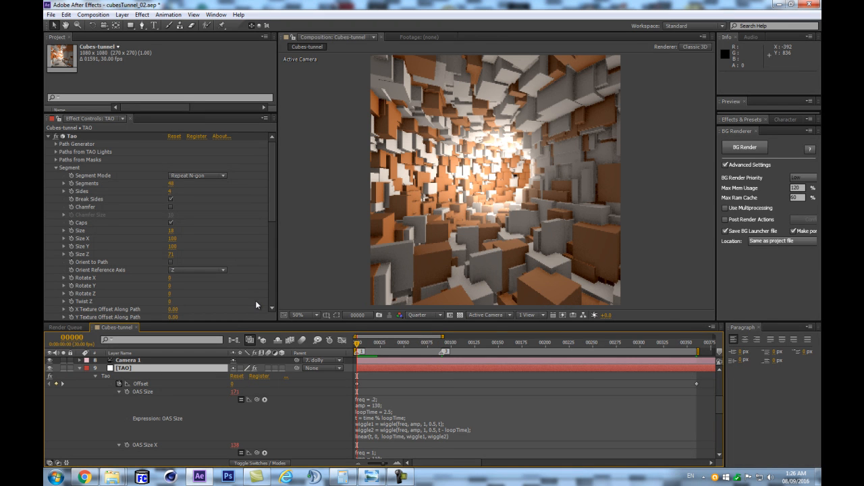
click(699, 343)
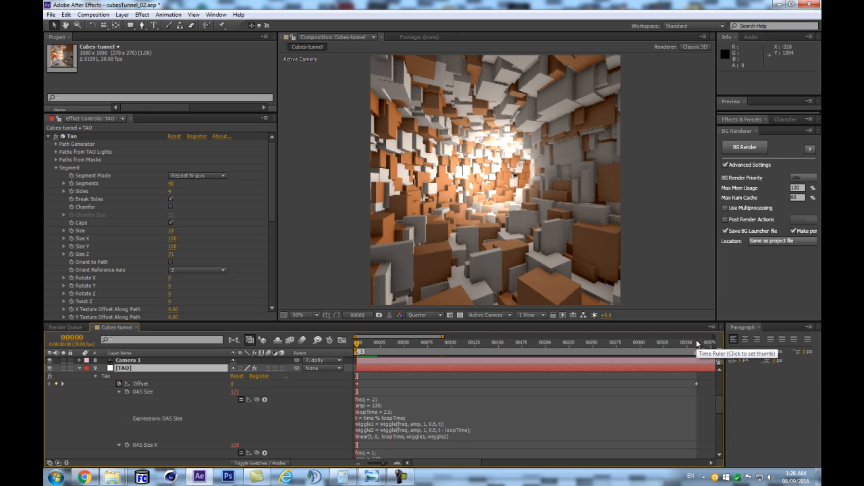
key(KP_0)
key(Return)
key(KP_0)
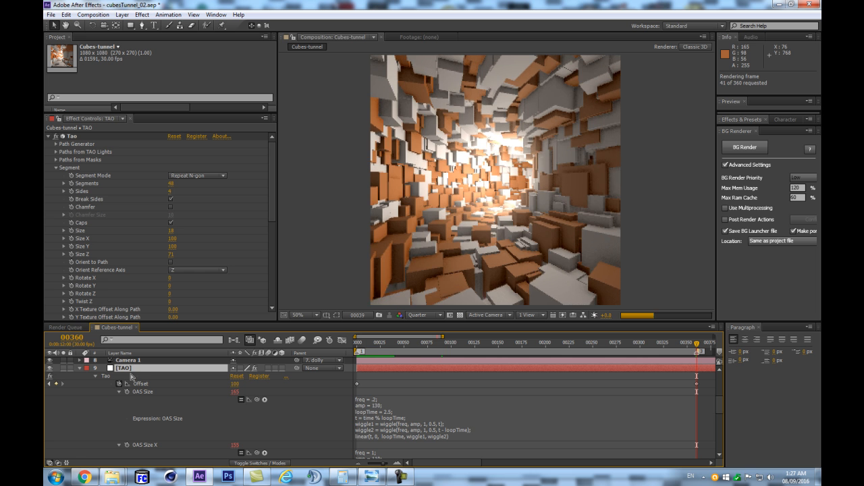
key(space)
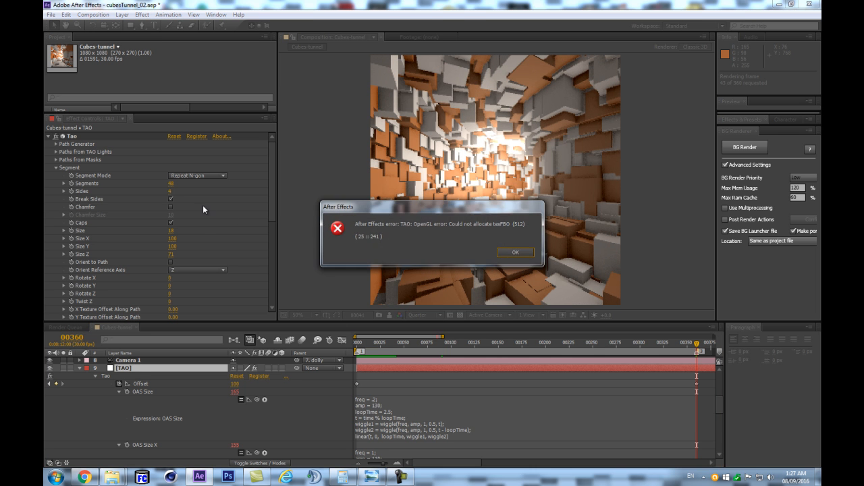
key(space)
key(space)
- Switch the Tao Segment Mode to Repeat Sphere and increase the number of Sides for rounder shapes
click(196, 175)
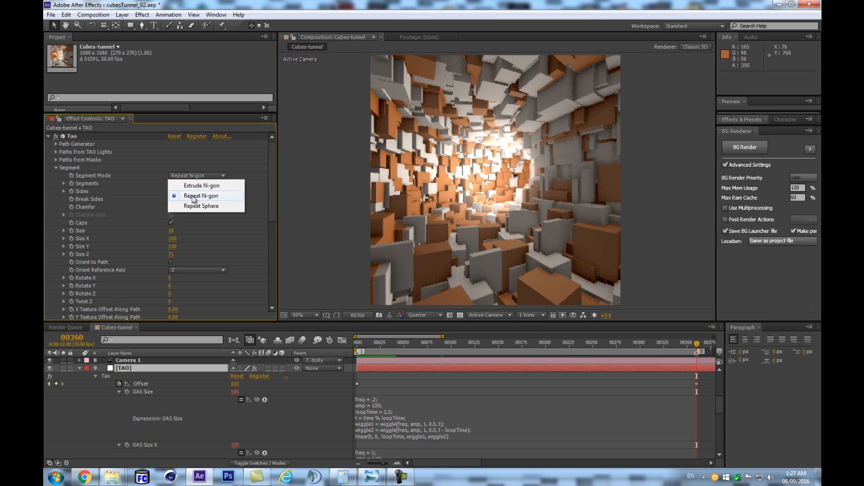
click(187, 205)
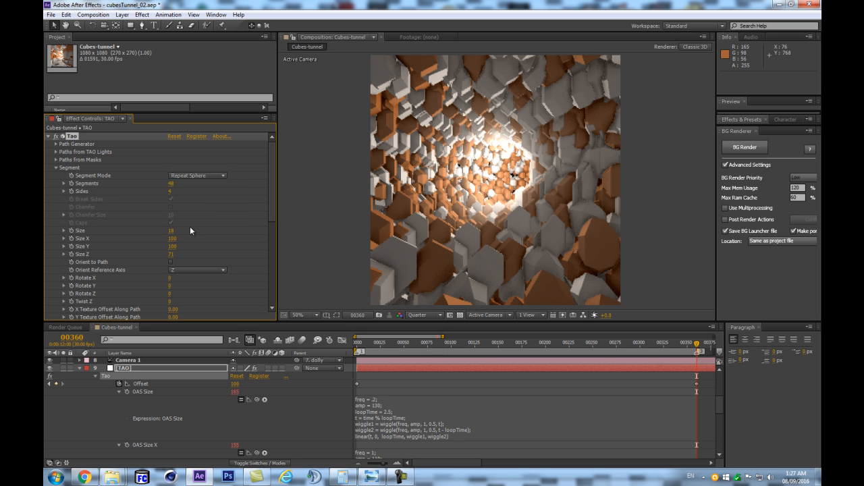
drag(171, 192, 189, 191)
- Raise the Tao effect's Fractal Displacement Amplitude to 83.0
scroll(174, 202, down, 10)
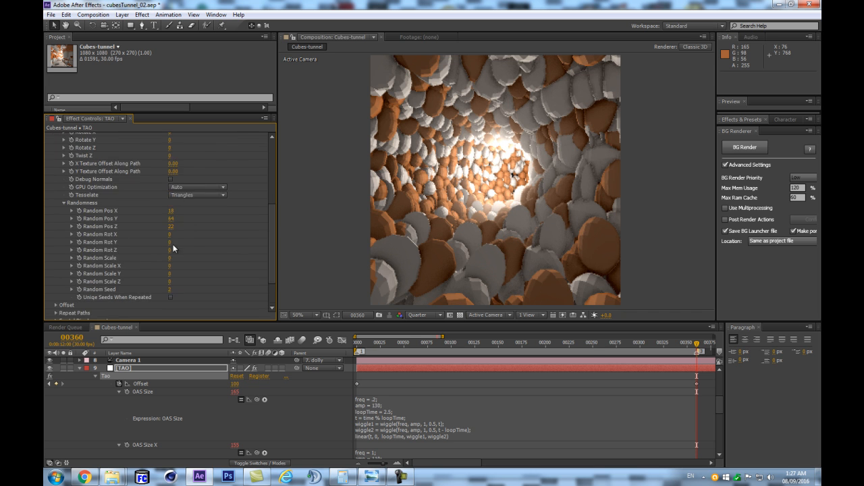
click(56, 276)
mouse_move(190, 224)
mouse_down()
mouse_move(197, 222)
mouse_move(185, 230)
mouse_up()
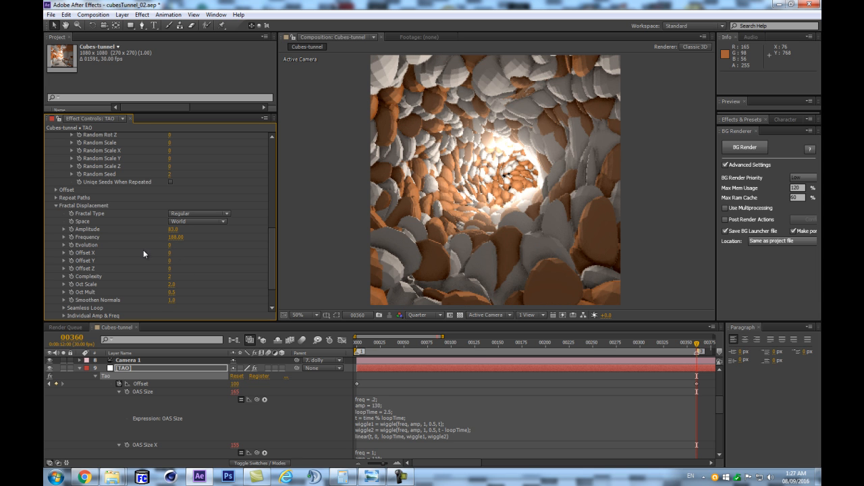
- Run a RAM preview of the sphere tunnel with fractal displacement and look over the remaining Tao settings
click(144, 366)
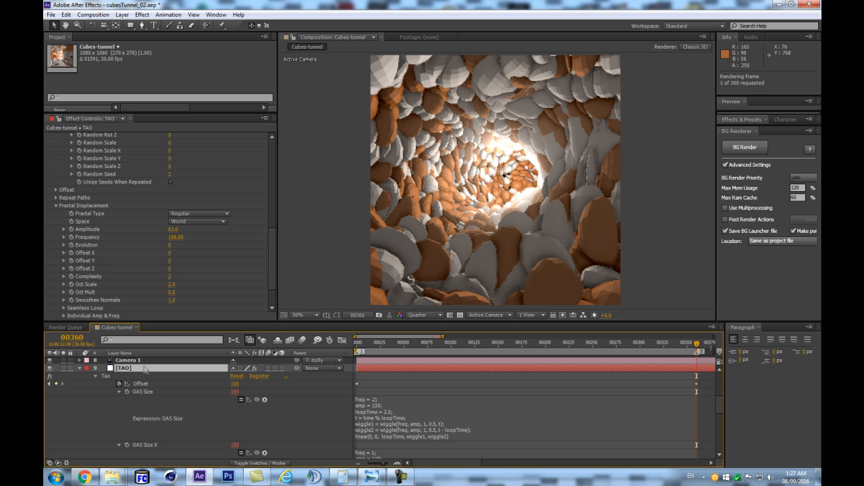
key(Return)
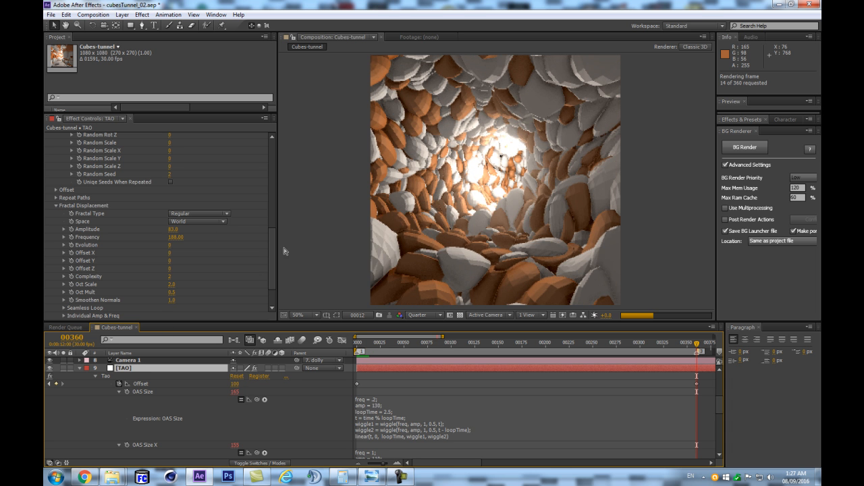
key(Return)
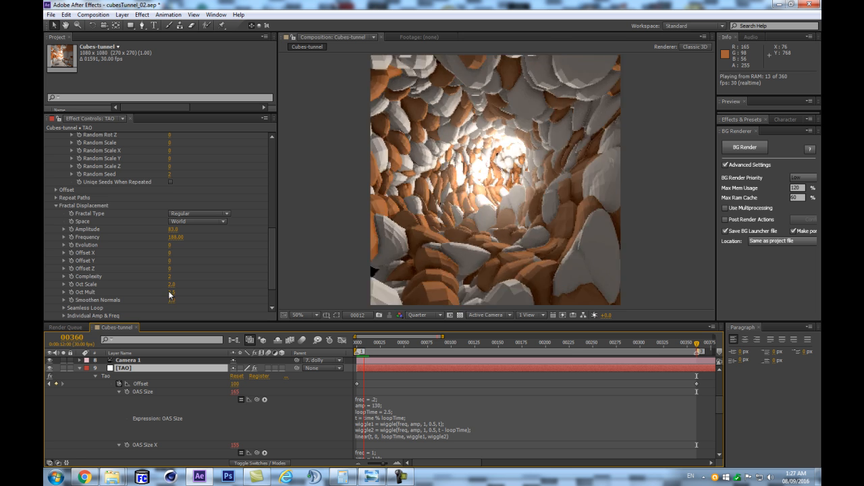
scroll(133, 275, down, 3)
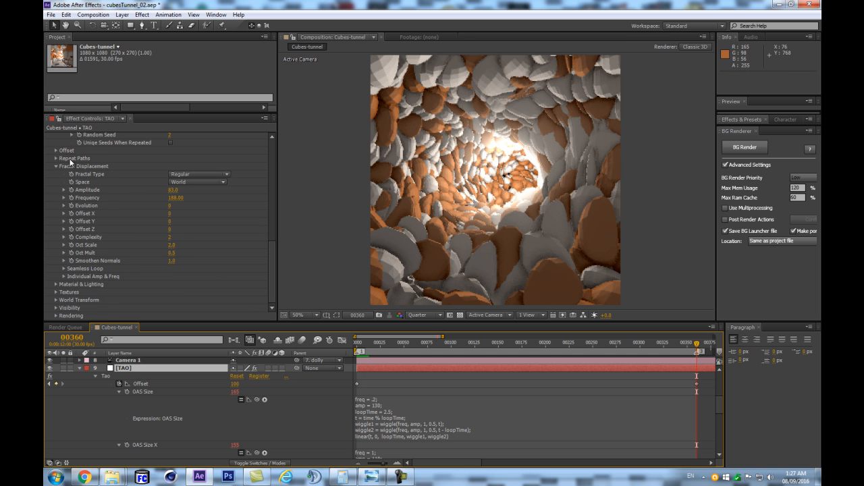